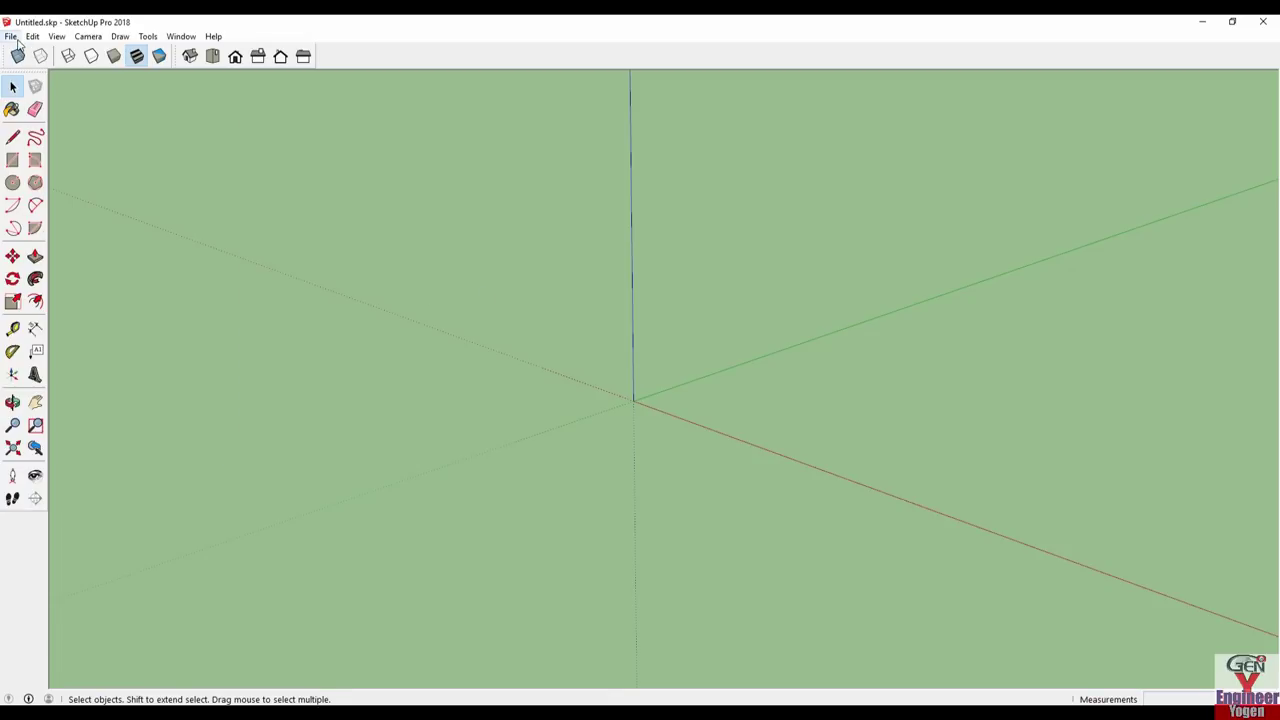
- Start a file import and filter the file type to AutoCAD Files
click(11, 36)
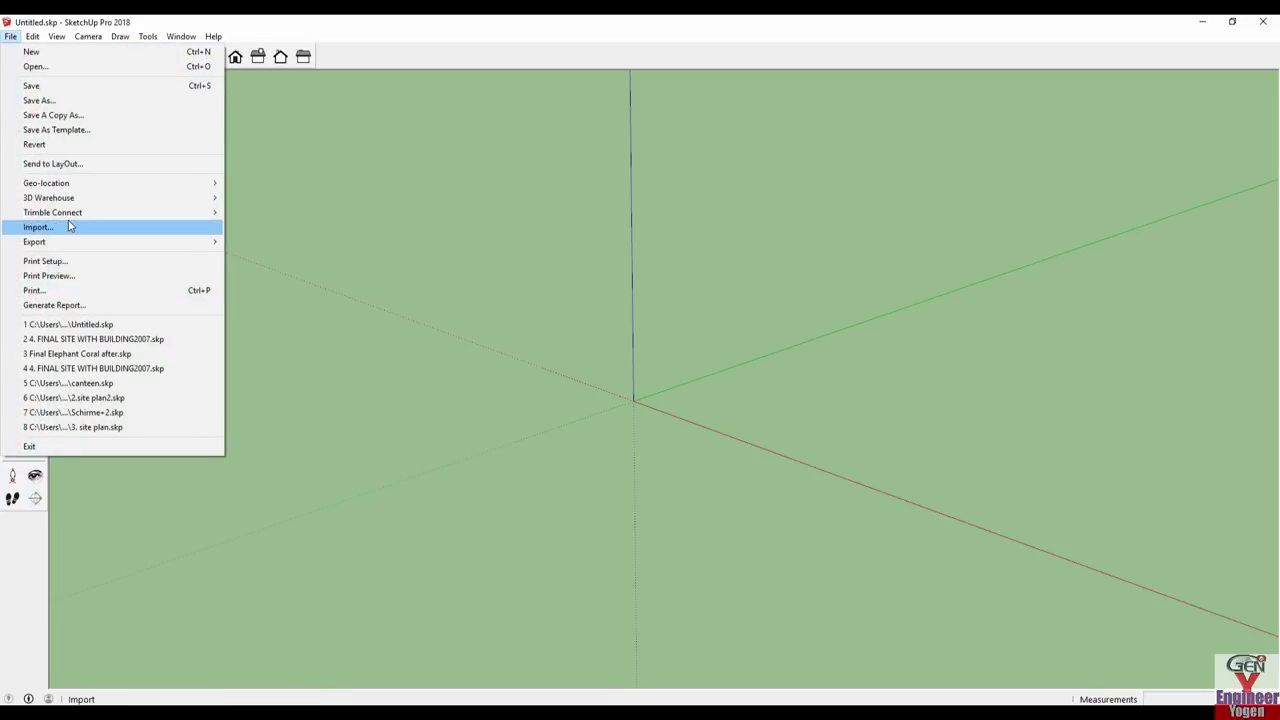
click(68, 226)
drag(857, 252, 616, 115)
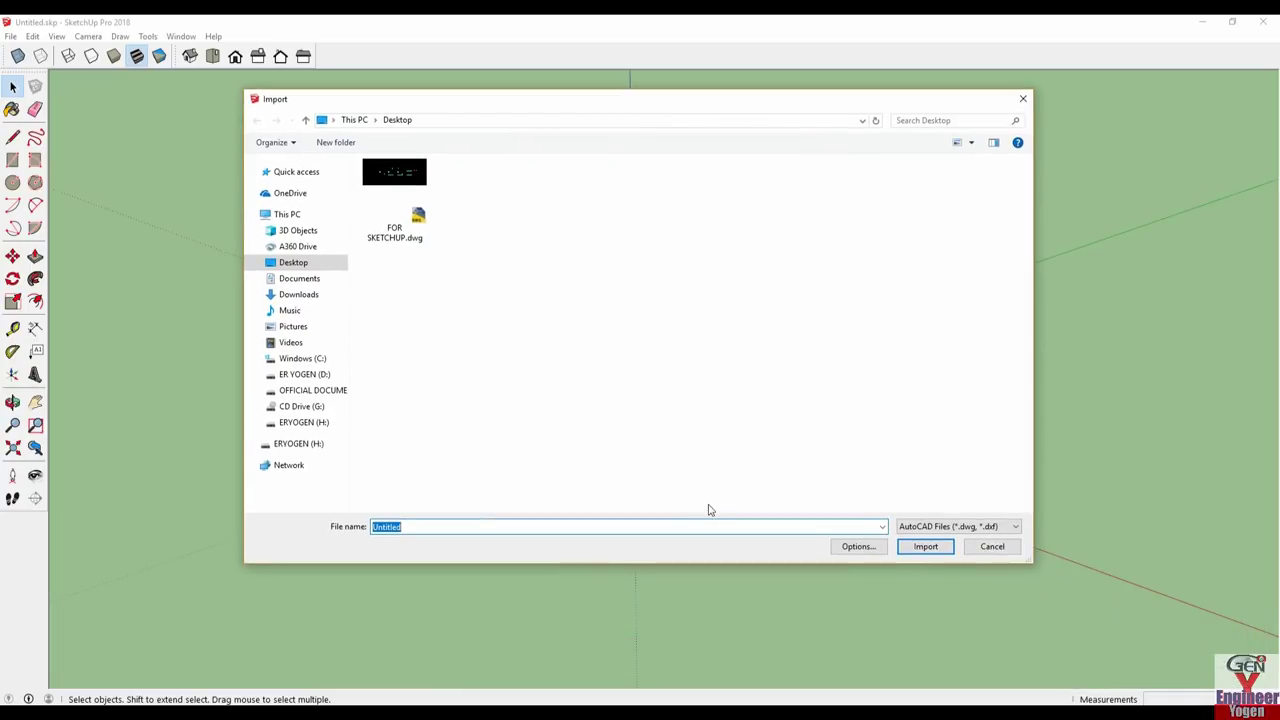
click(979, 528)
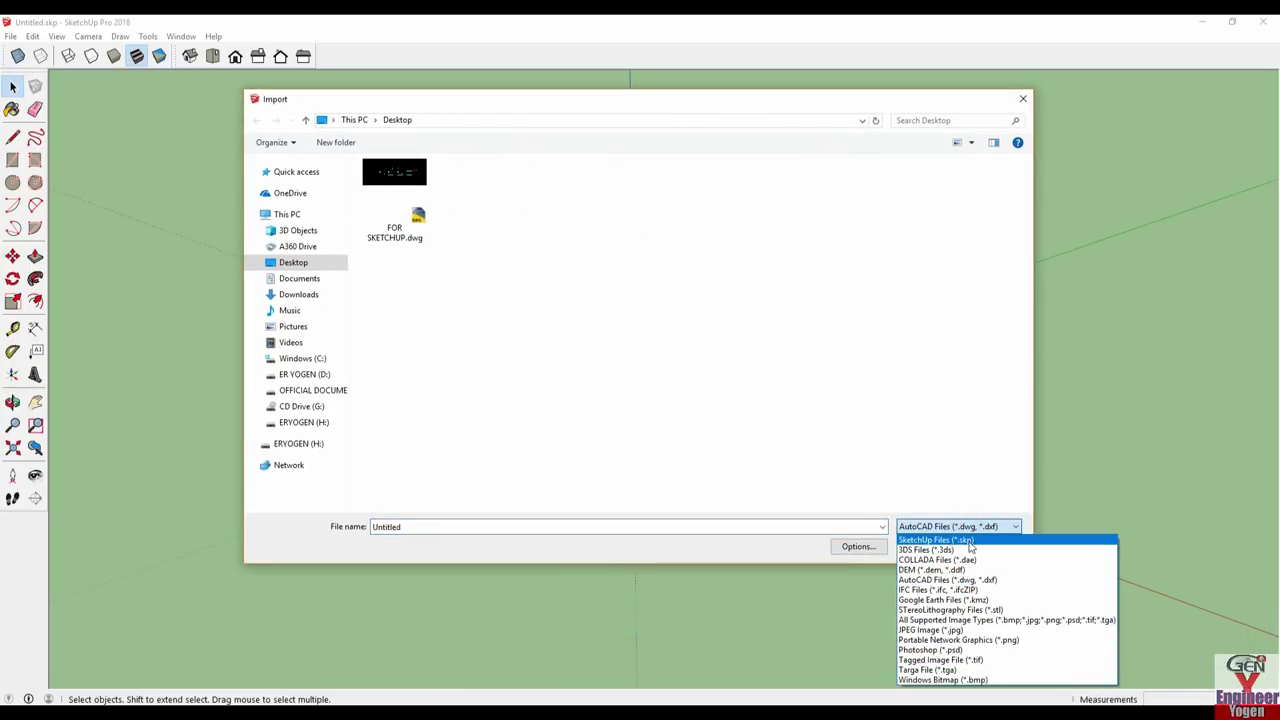
click(968, 541)
click(946, 527)
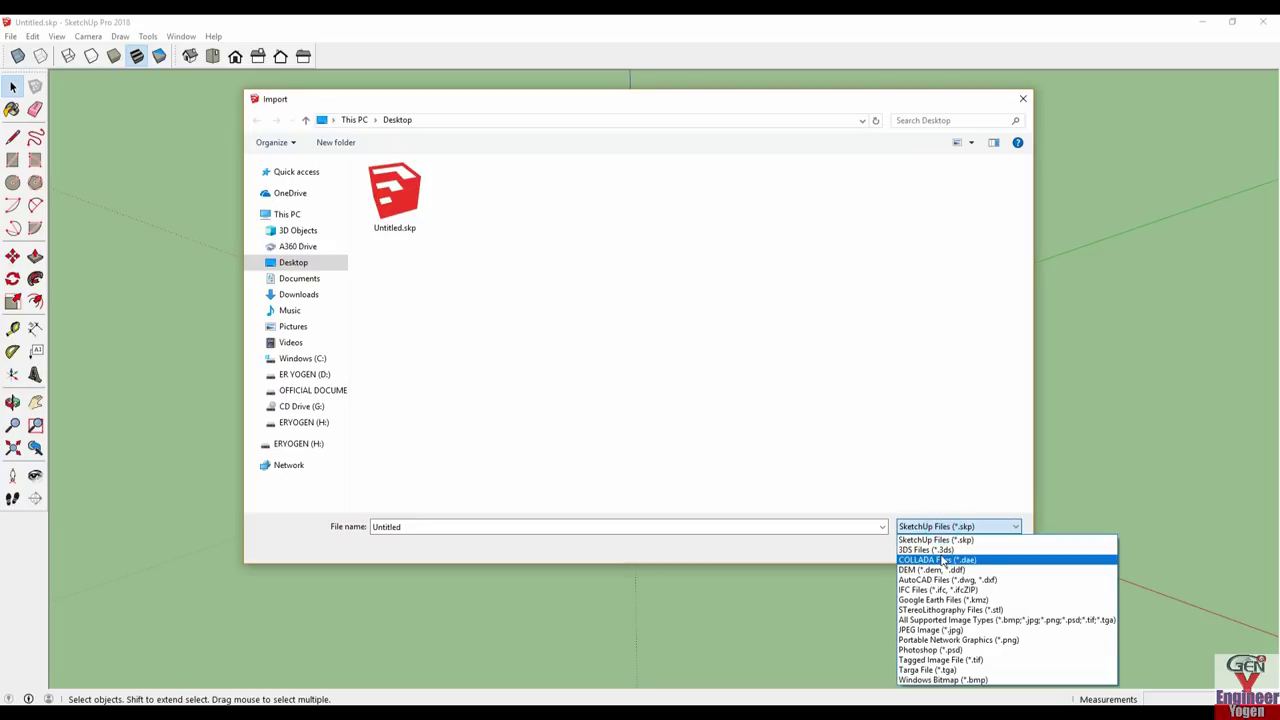
click(930, 550)
click(960, 526)
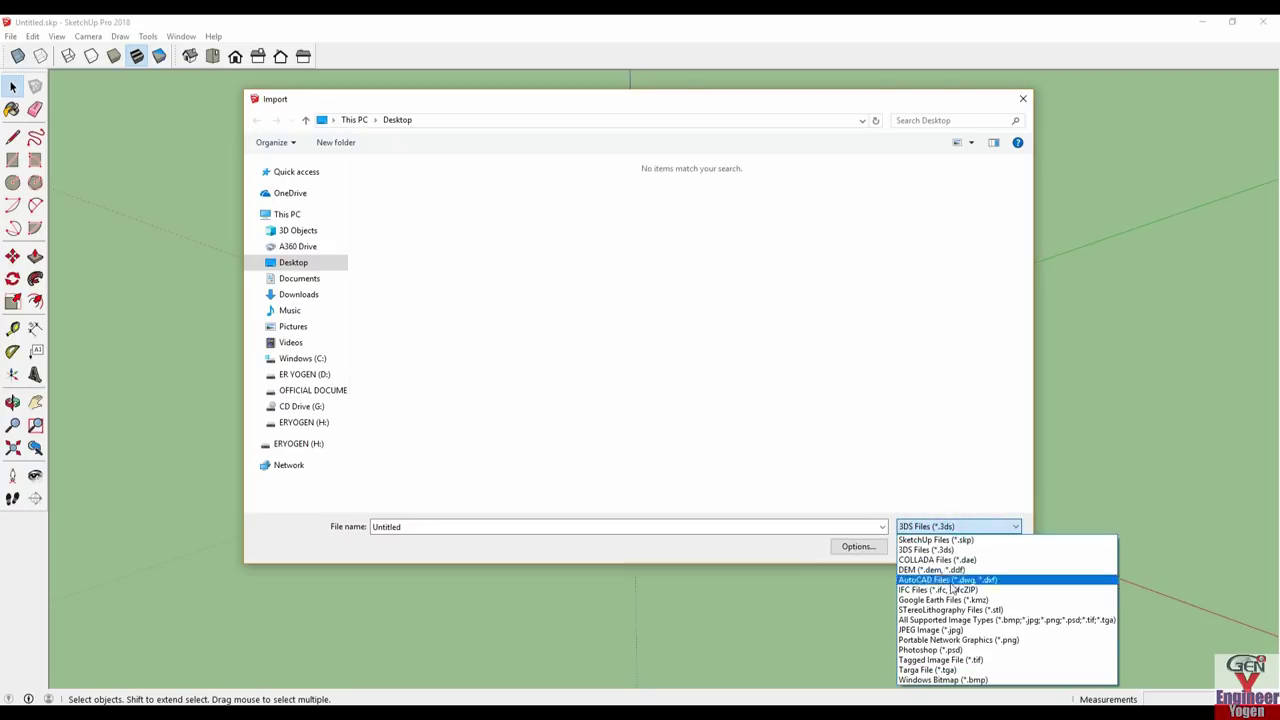
click(942, 580)
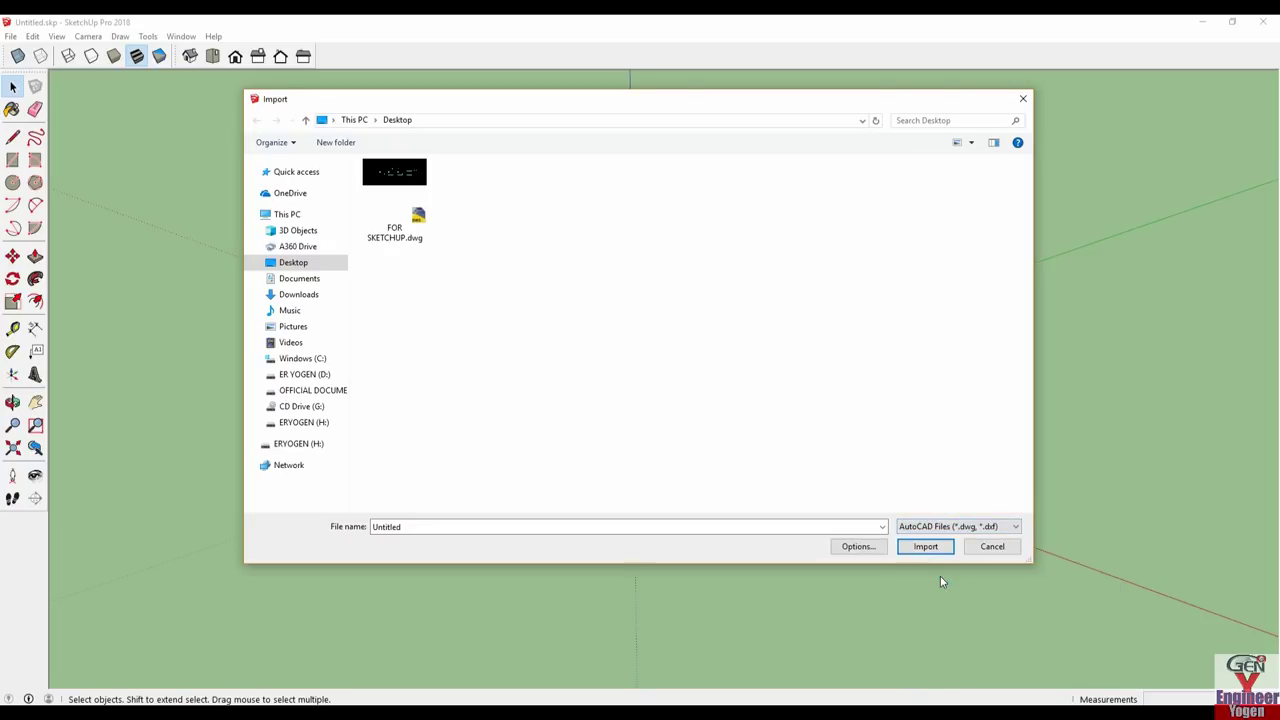
- Set the import units to Inches and import FOR SKETCHUP.dwg
click(858, 550)
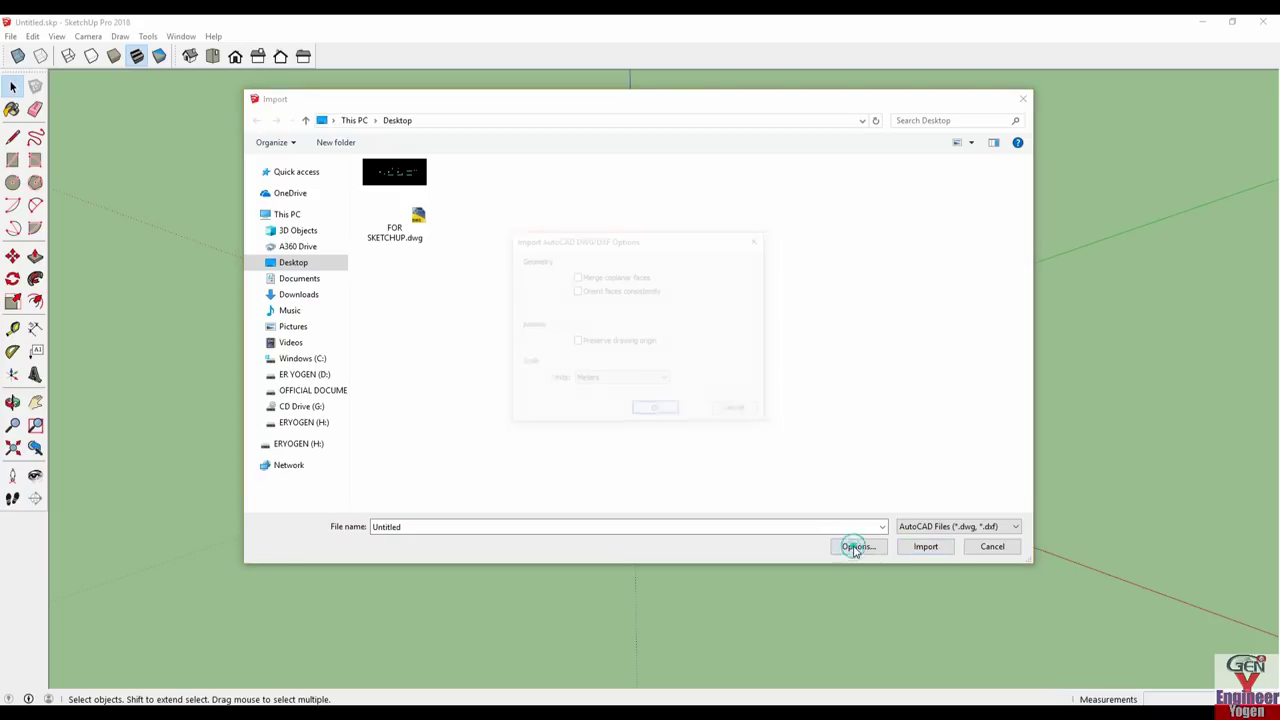
click(612, 382)
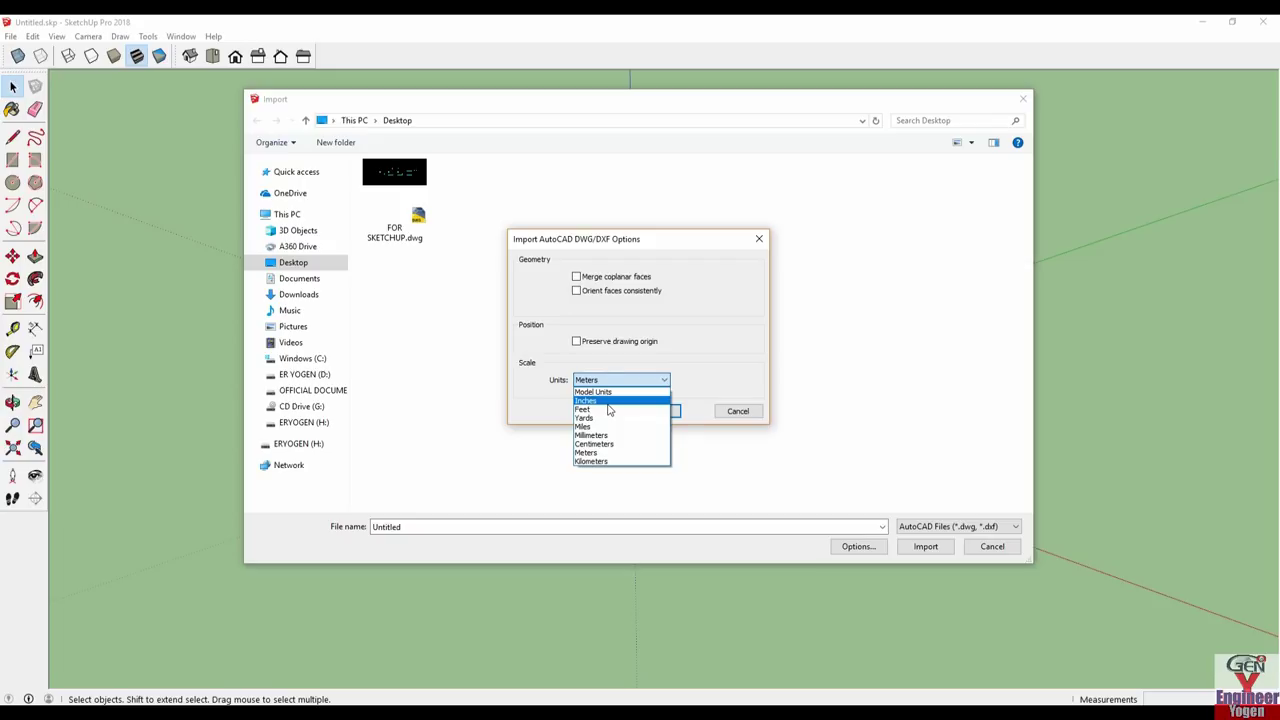
click(607, 401)
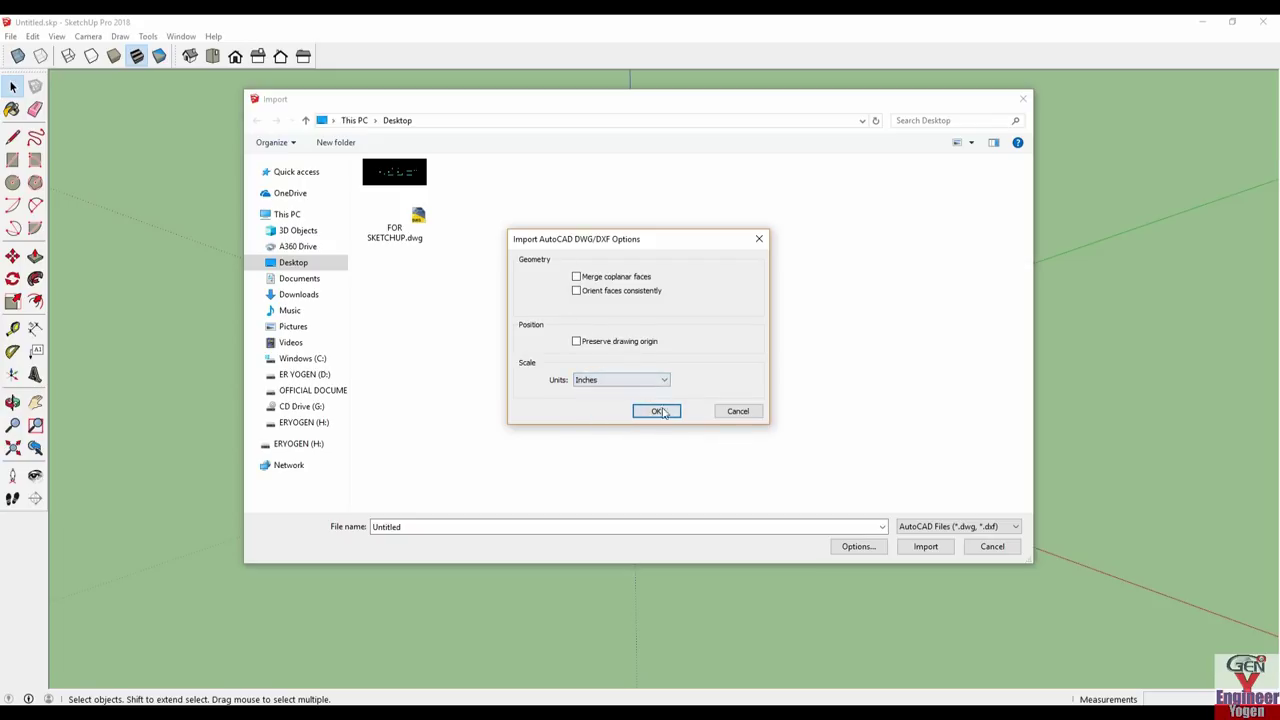
click(657, 412)
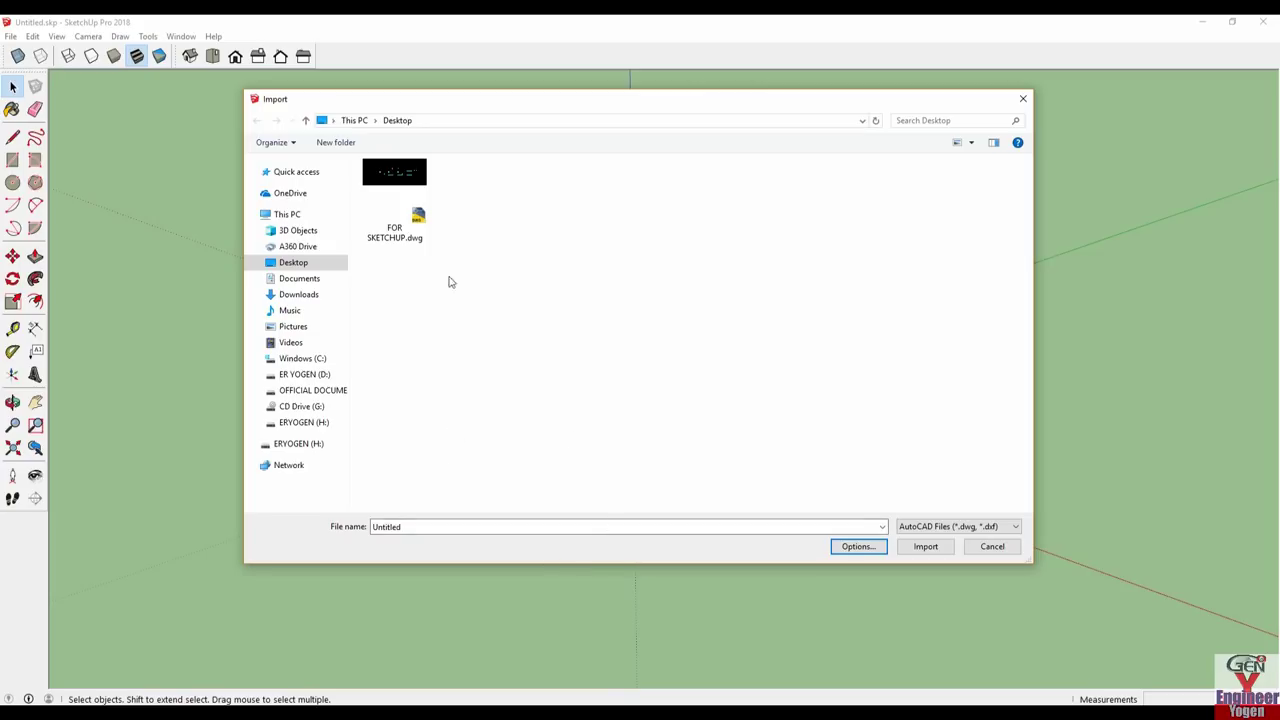
click(394, 195)
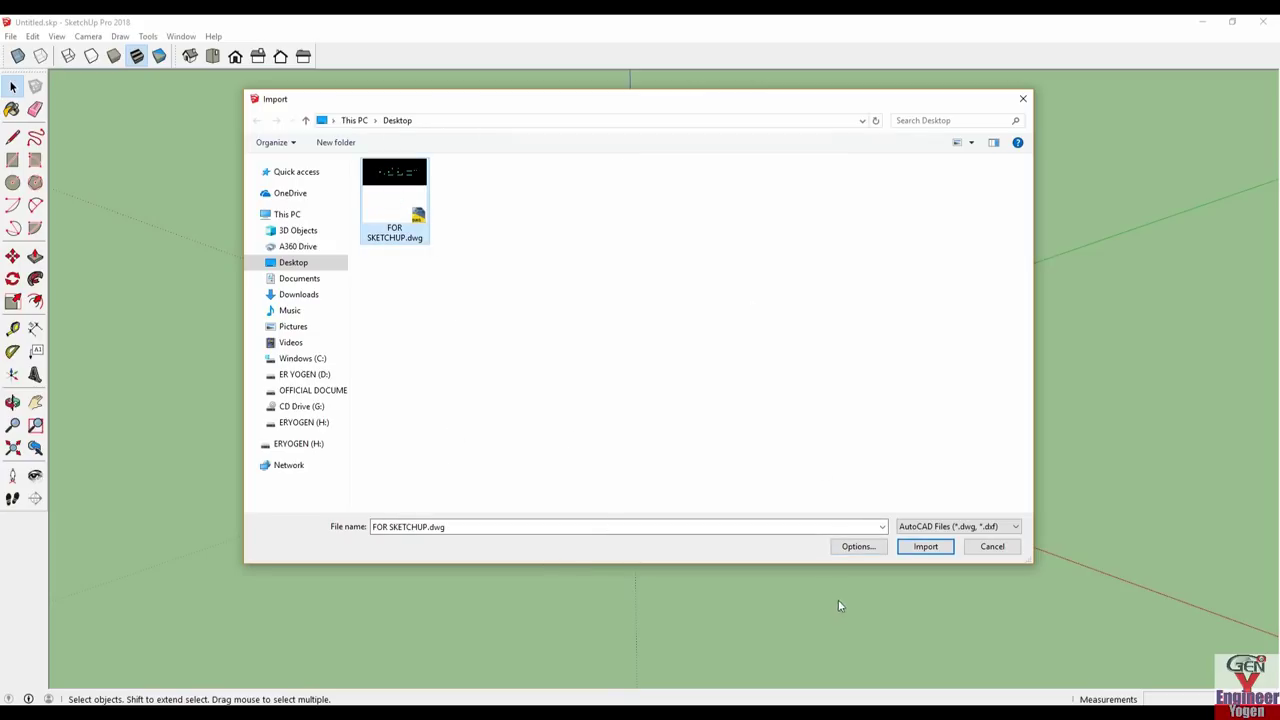
click(946, 549)
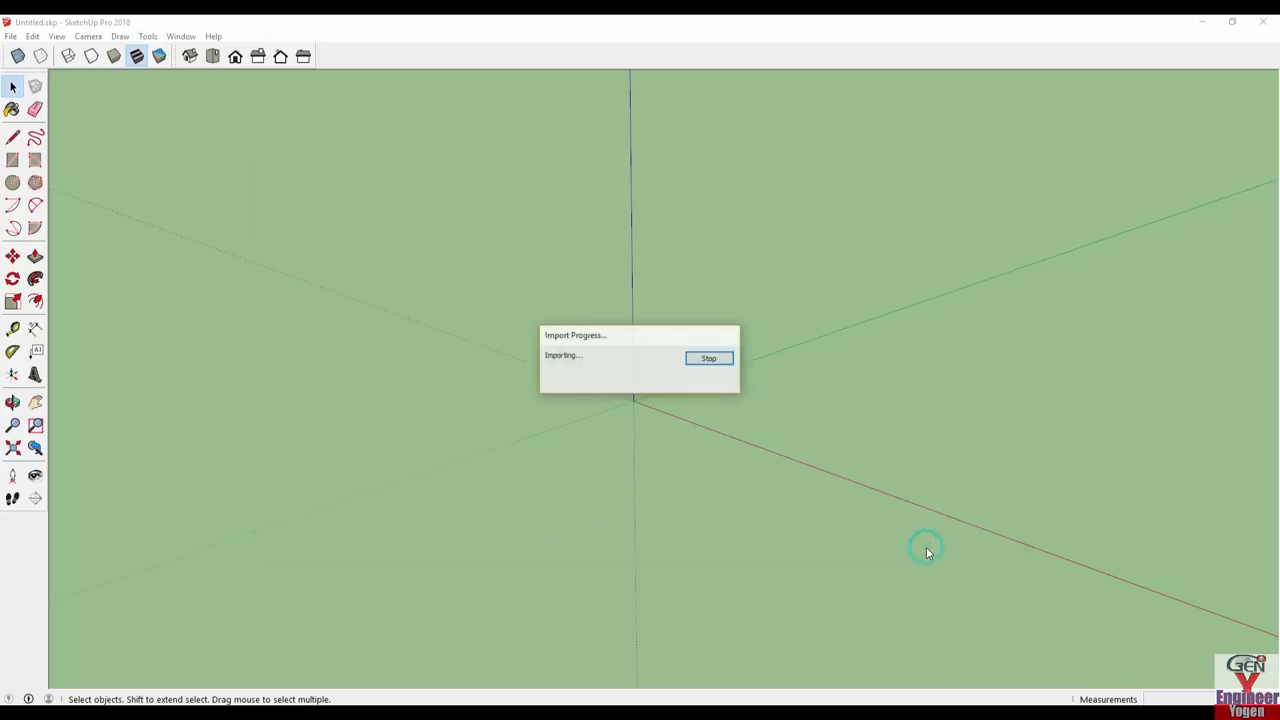
- Dismiss the import results and view the plans from Top, zoomed in on a wall
click(701, 468)
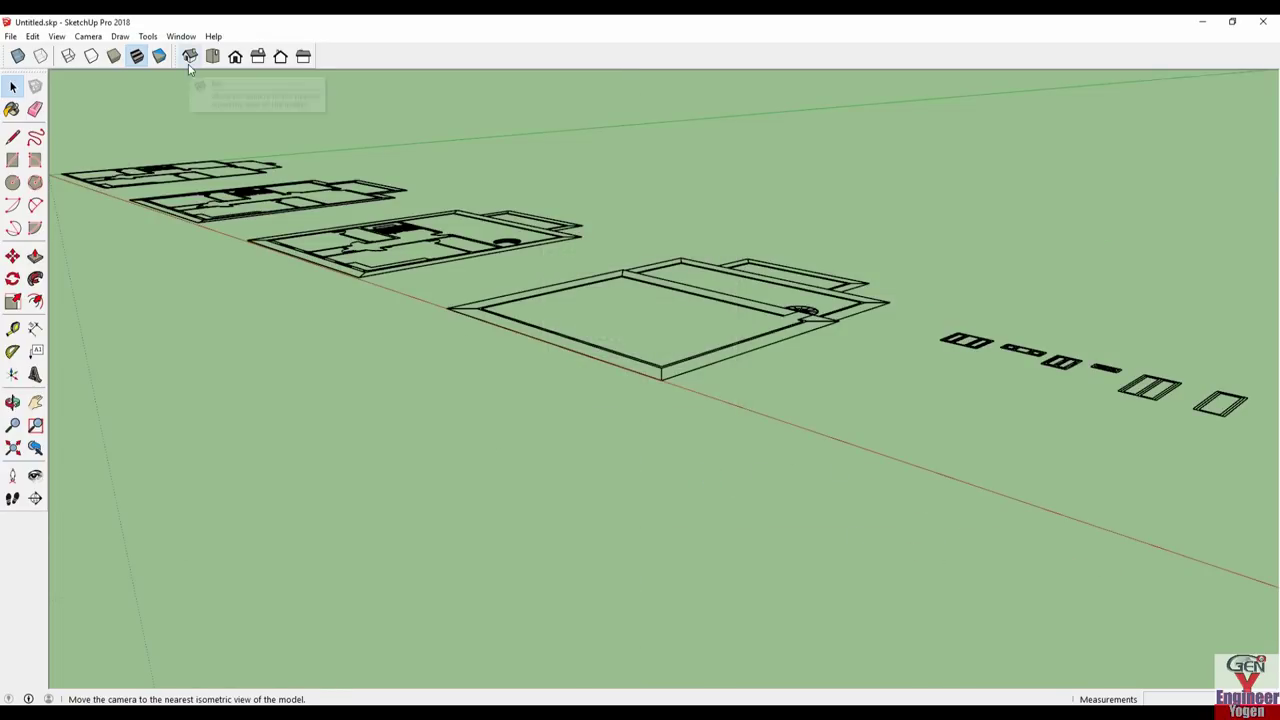
click(214, 60)
scroll(881, 354, down, 2)
scroll(900, 354, down, 2)
scroll(362, 448, up, 2)
scroll(362, 448, up, 2)
scroll(340, 430, up, 2)
scroll(331, 423, up, 2)
scroll(360, 460, up, 2)
scroll(348, 490, up, 1)
- Check a wall is 1' with the Tape Measure, then zoom out and select the plans
key(t)
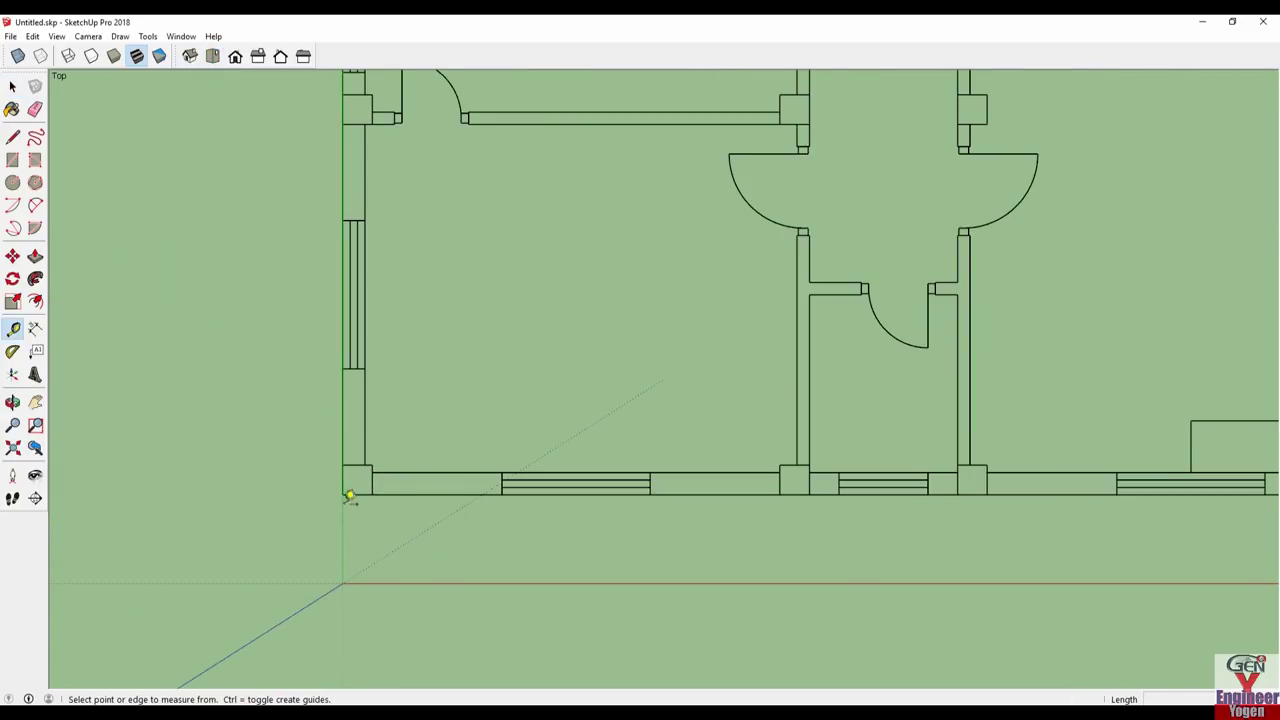
click(343, 494)
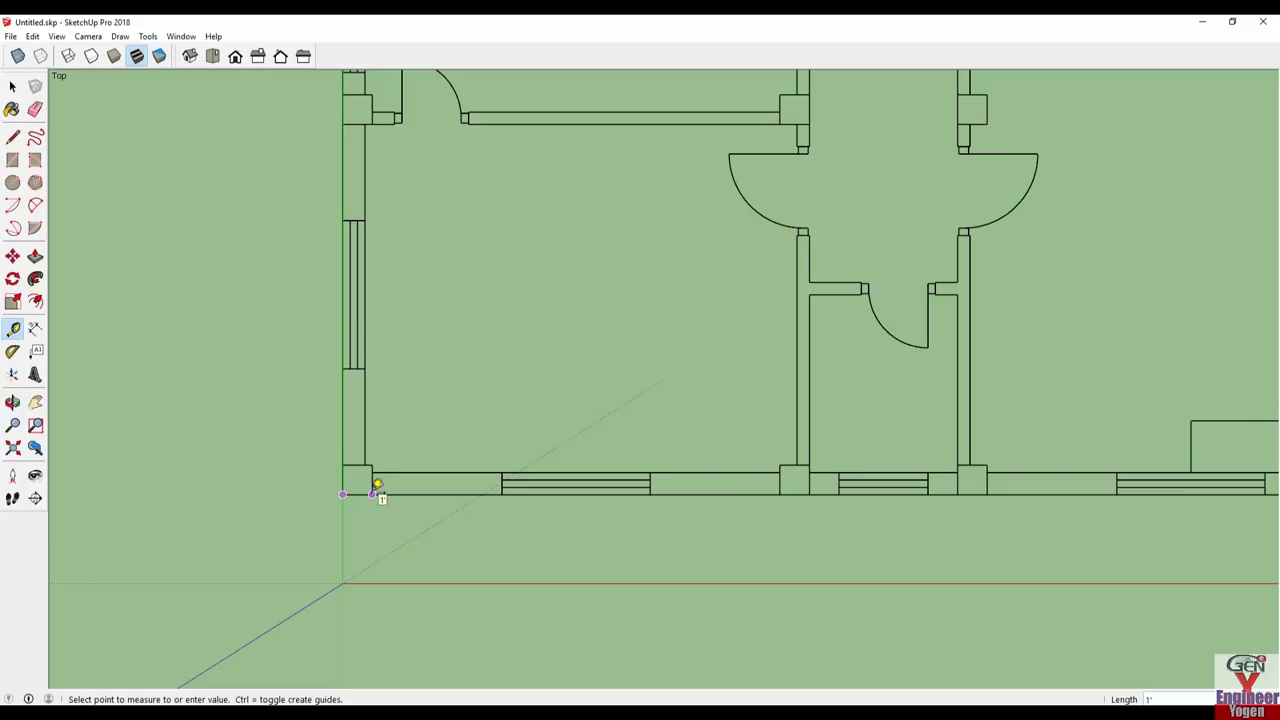
key(Escape)
scroll(491, 440, down, 2)
scroll(491, 440, down, 2)
scroll(493, 476, down, 2)
key(space)
scroll(493, 476, down, 1)
scroll(500, 440, down, 2)
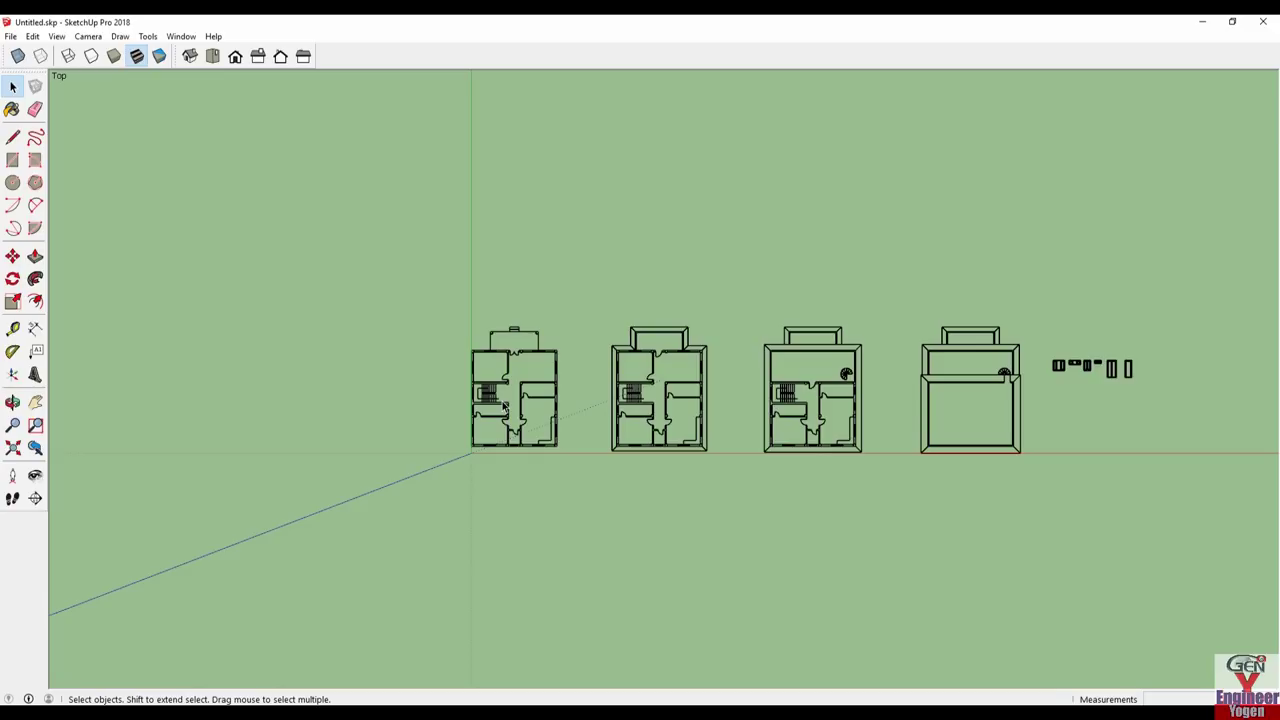
click(504, 405)
- Explode the imported plans and group the first and second floor plans separately
right_click(504, 405)
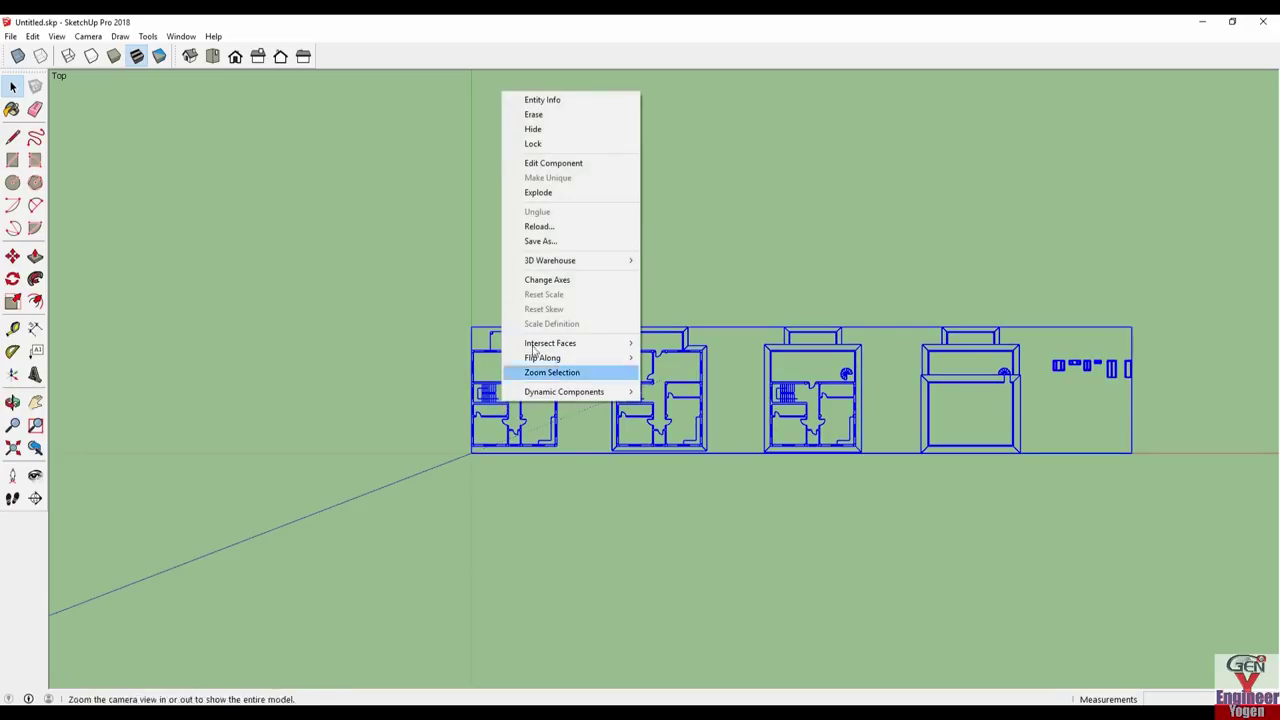
click(551, 196)
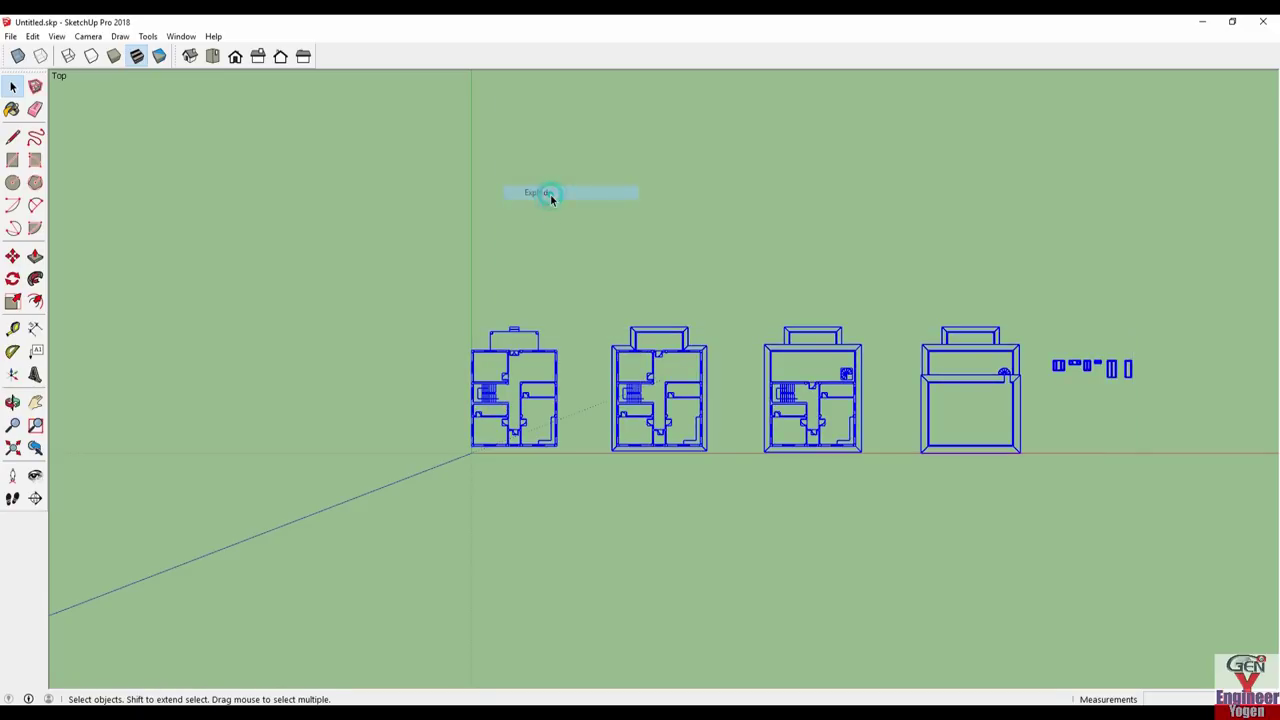
click(440, 355)
drag(420, 291, 557, 491)
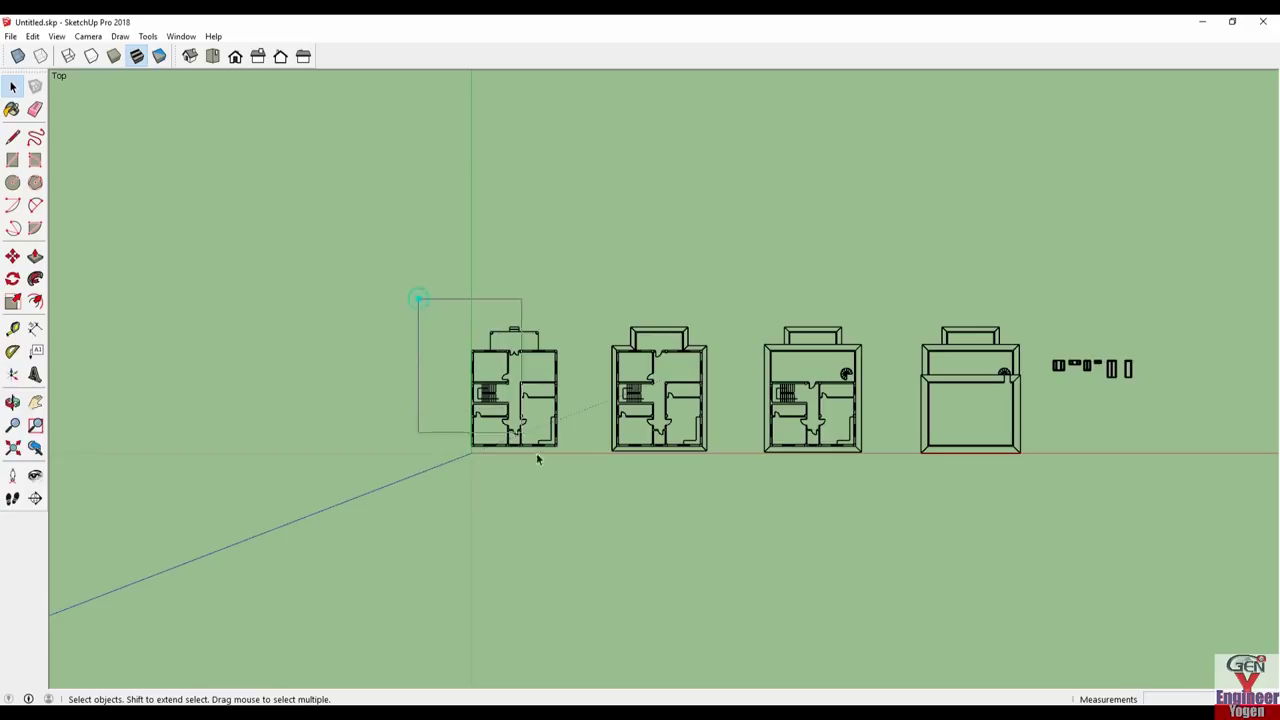
right_click(521, 389)
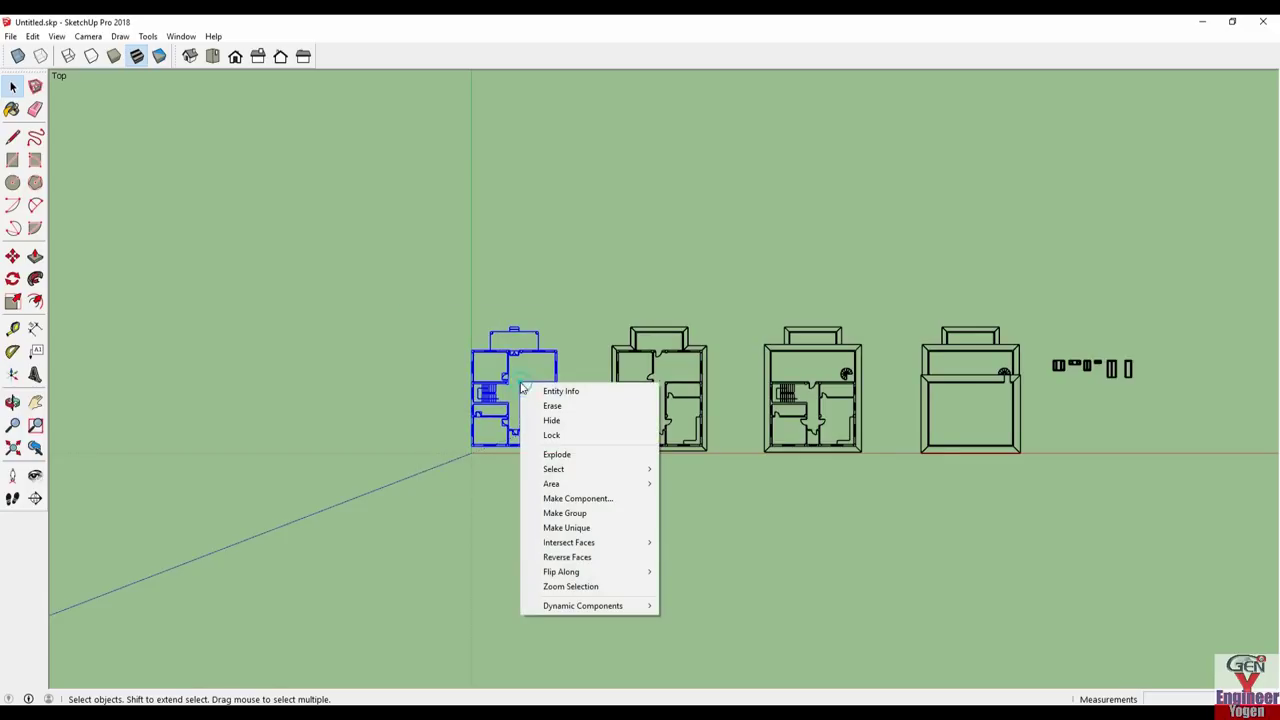
click(566, 513)
drag(635, 371, 723, 484)
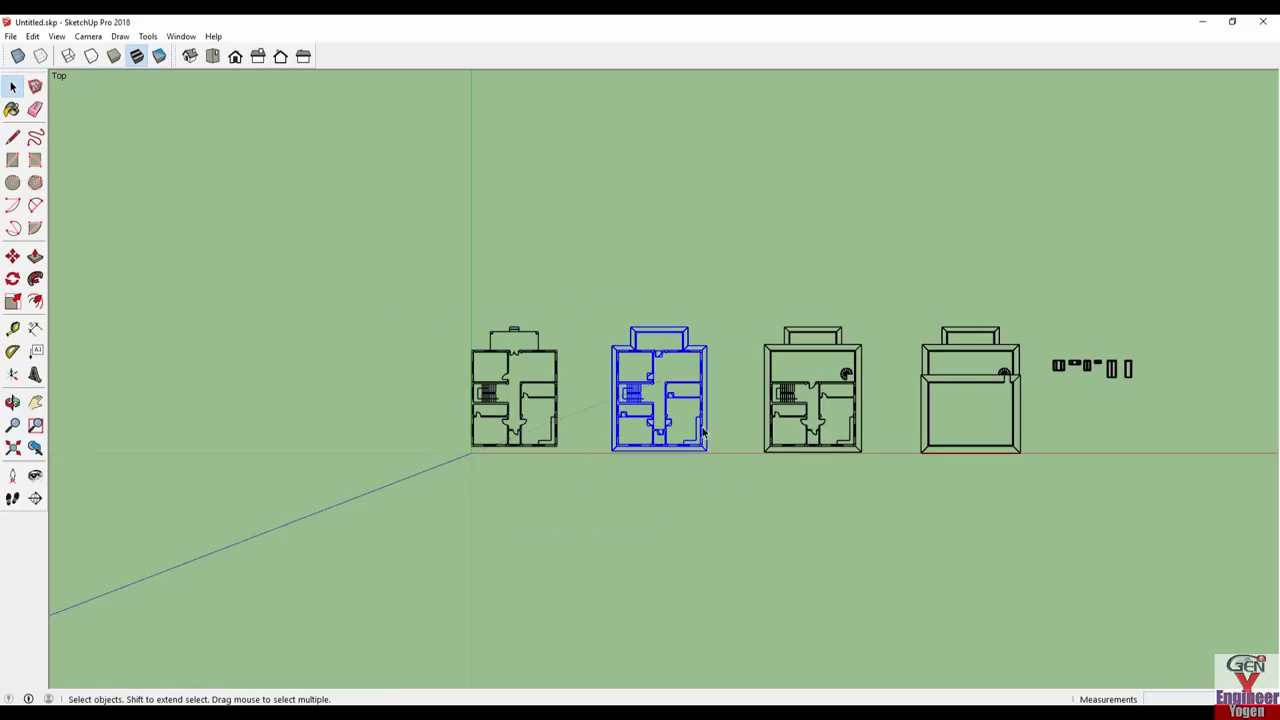
right_click(703, 425)
click(746, 555)
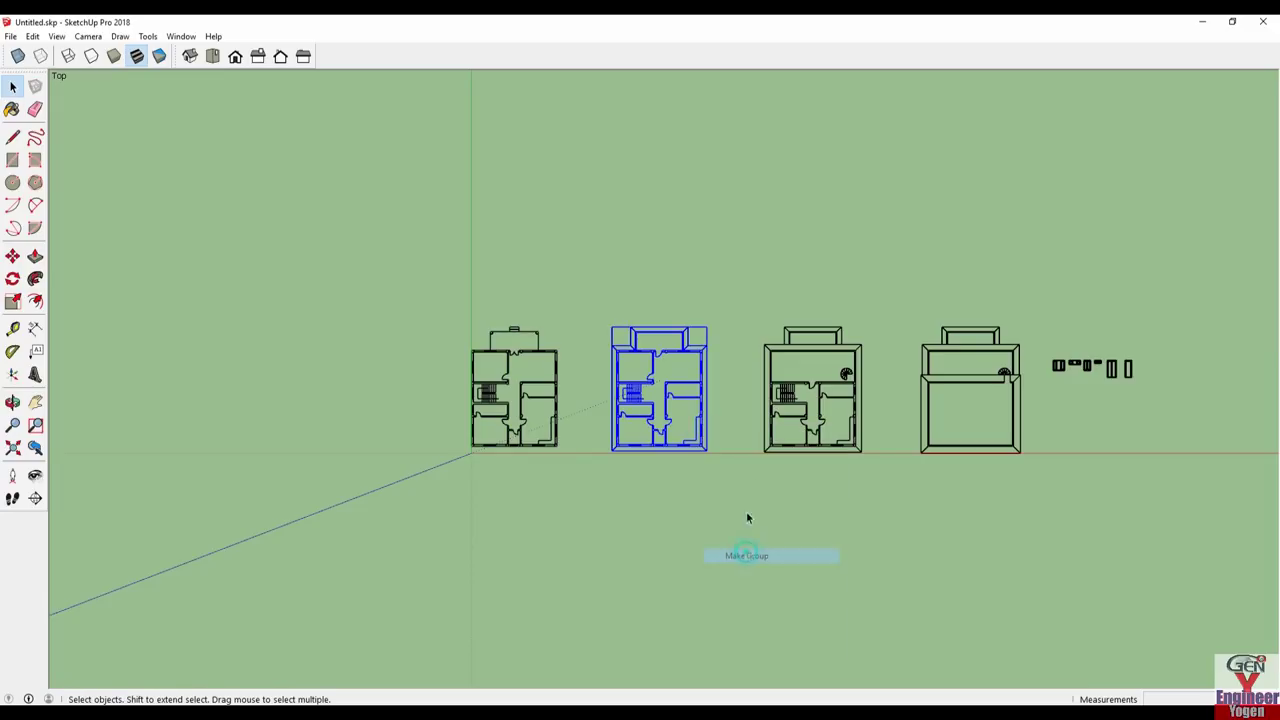
- Group the third and fourth floor plans, each as its own group
drag(745, 305, 860, 468)
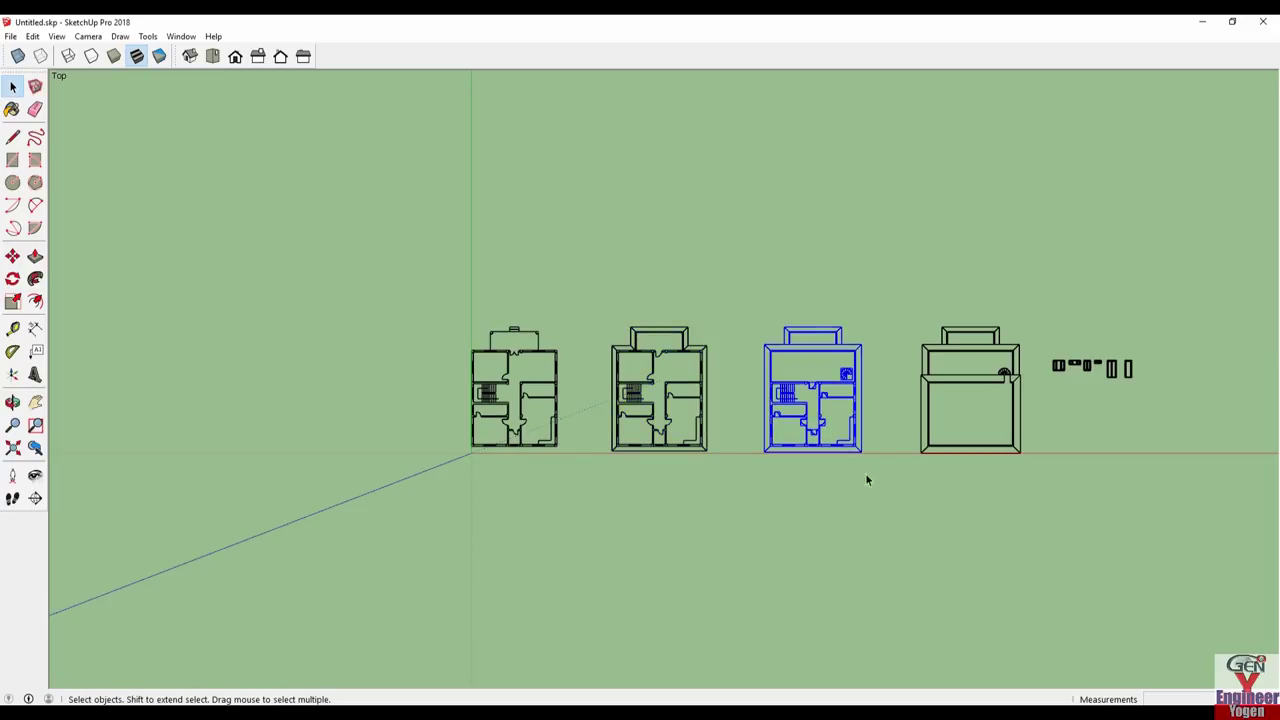
right_click(792, 391)
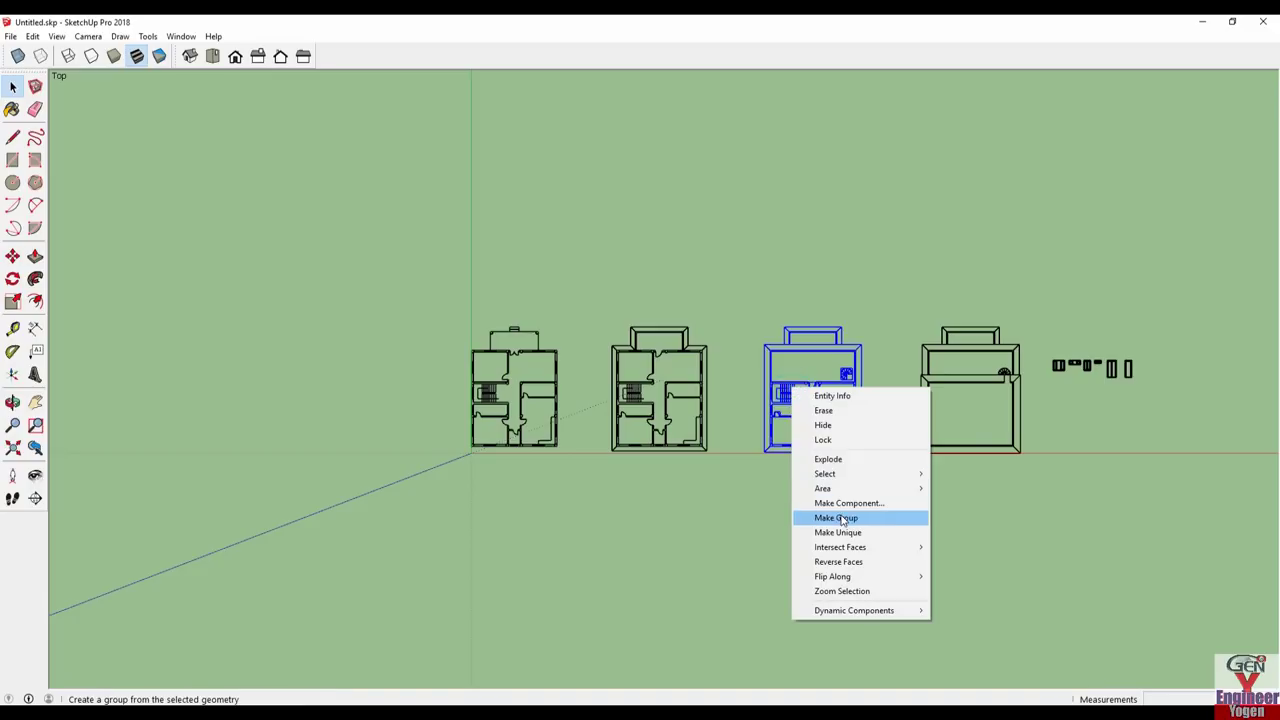
click(840, 515)
drag(905, 312, 1031, 472)
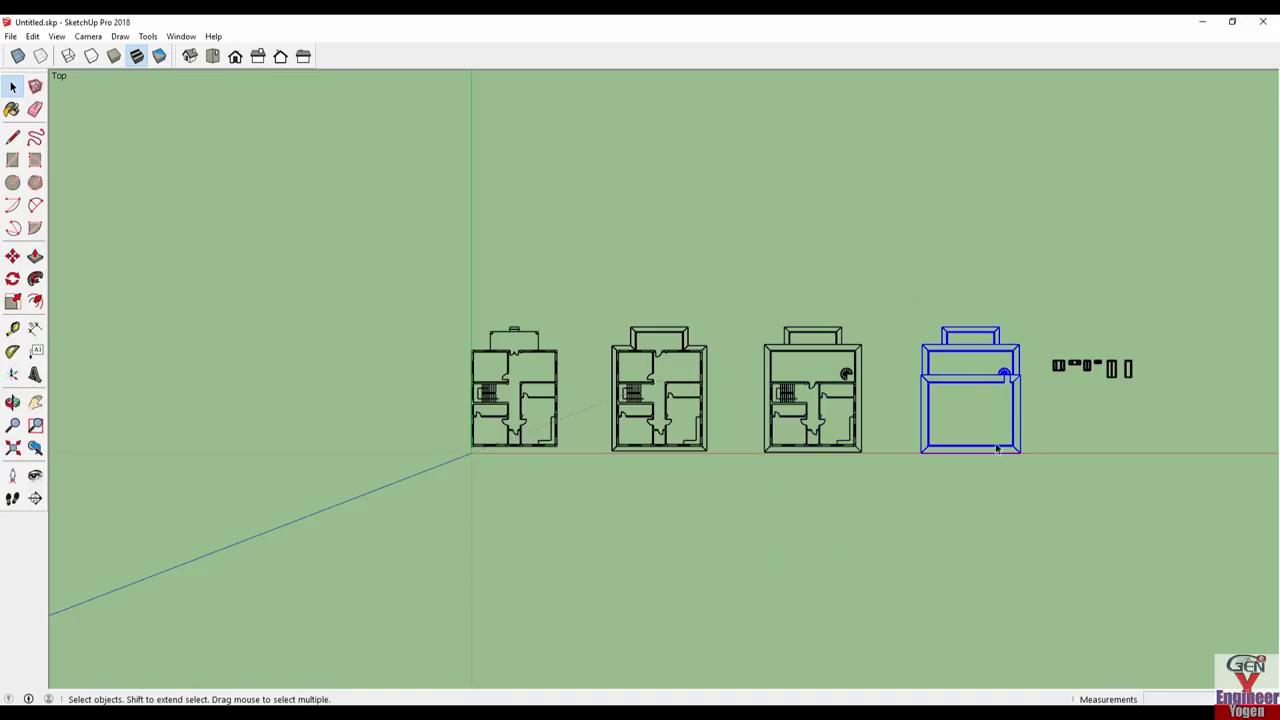
click(936, 380)
drag(900, 323, 1029, 477)
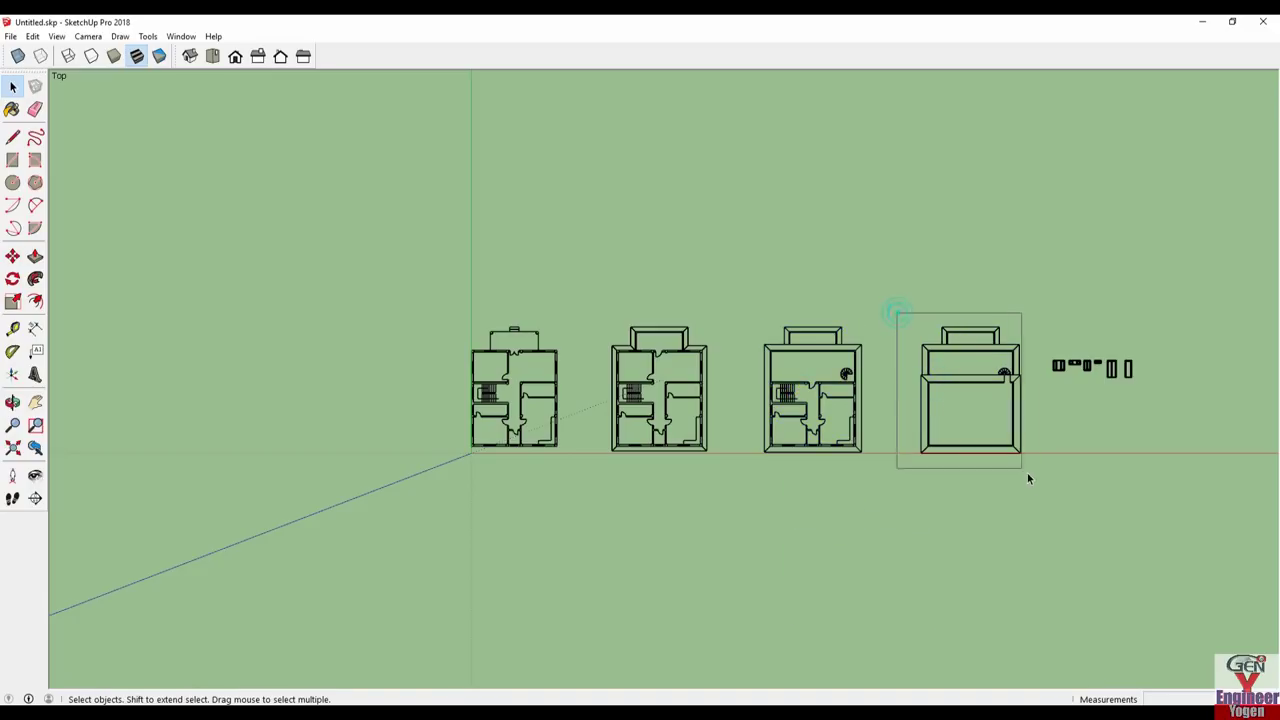
right_click(929, 399)
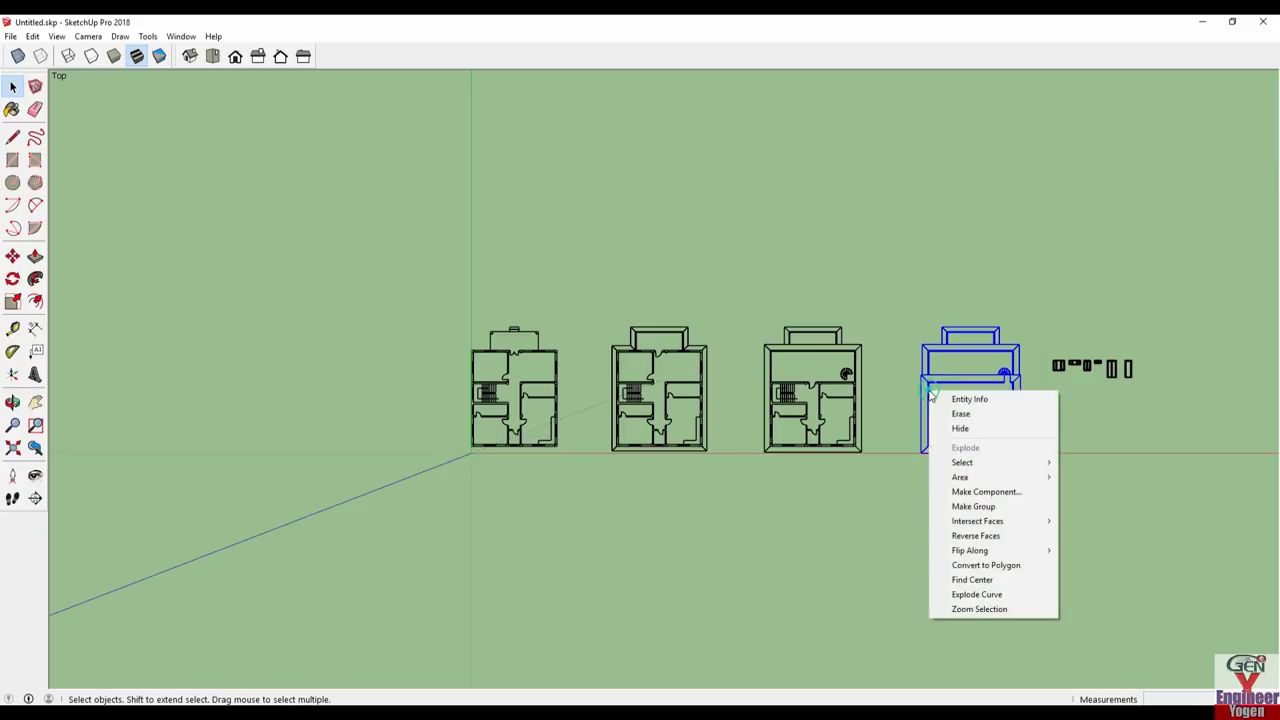
click(991, 509)
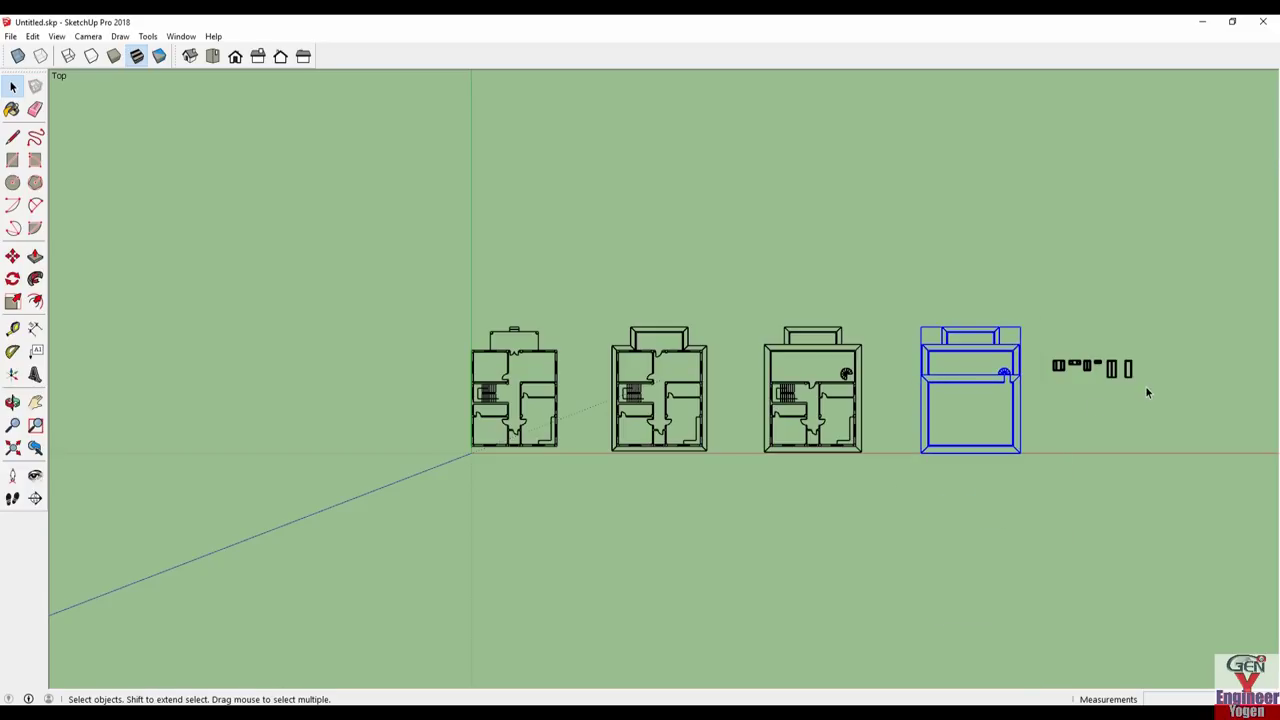
- Select all the window blocks beside the plans and make them one group
shift+middle_drag(1145, 385, 772, 429)
scroll(784, 432, up, 2)
scroll(765, 427, up, 2)
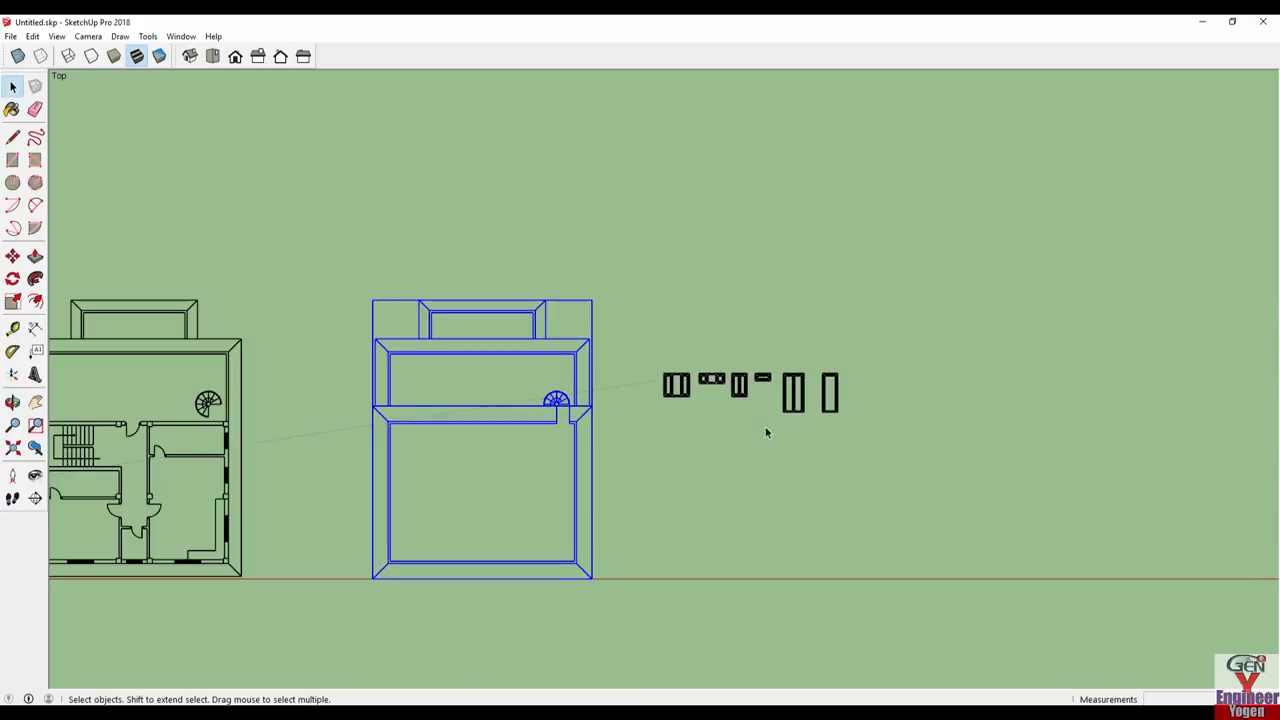
scroll(732, 414, up, 2)
drag(771, 410, 971, 503)
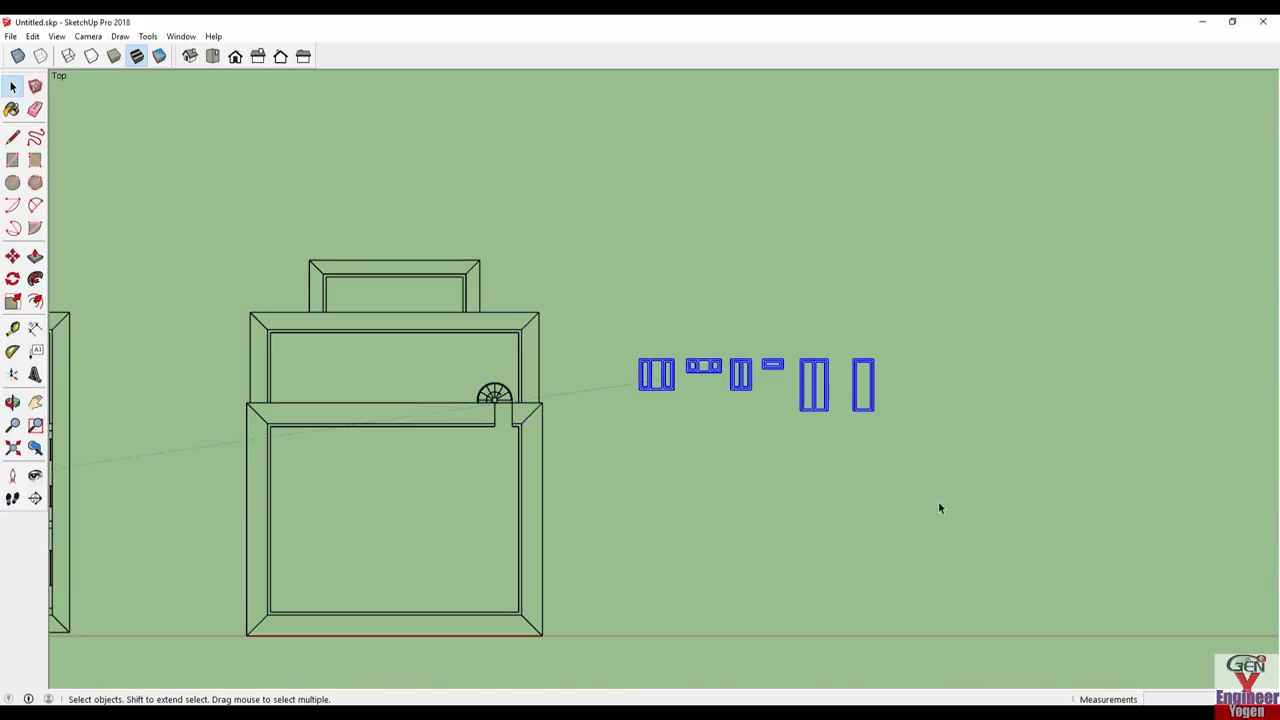
click(668, 372)
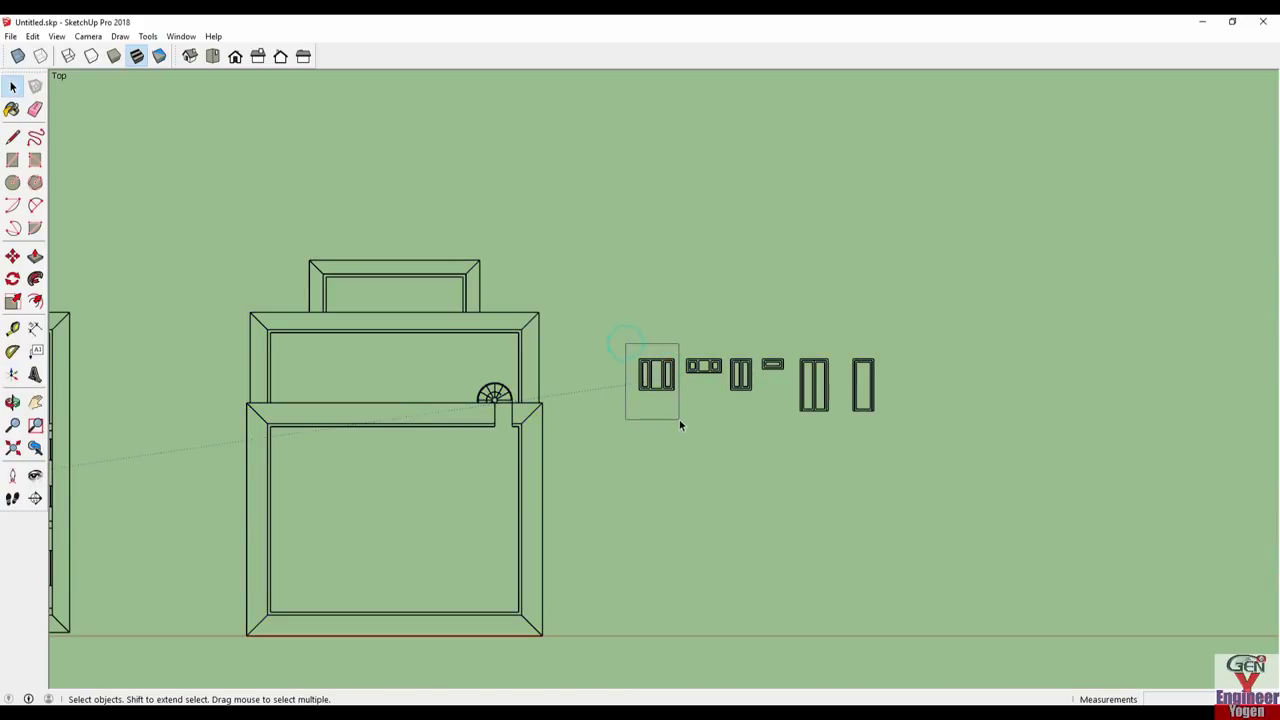
drag(679, 419, 874, 454)
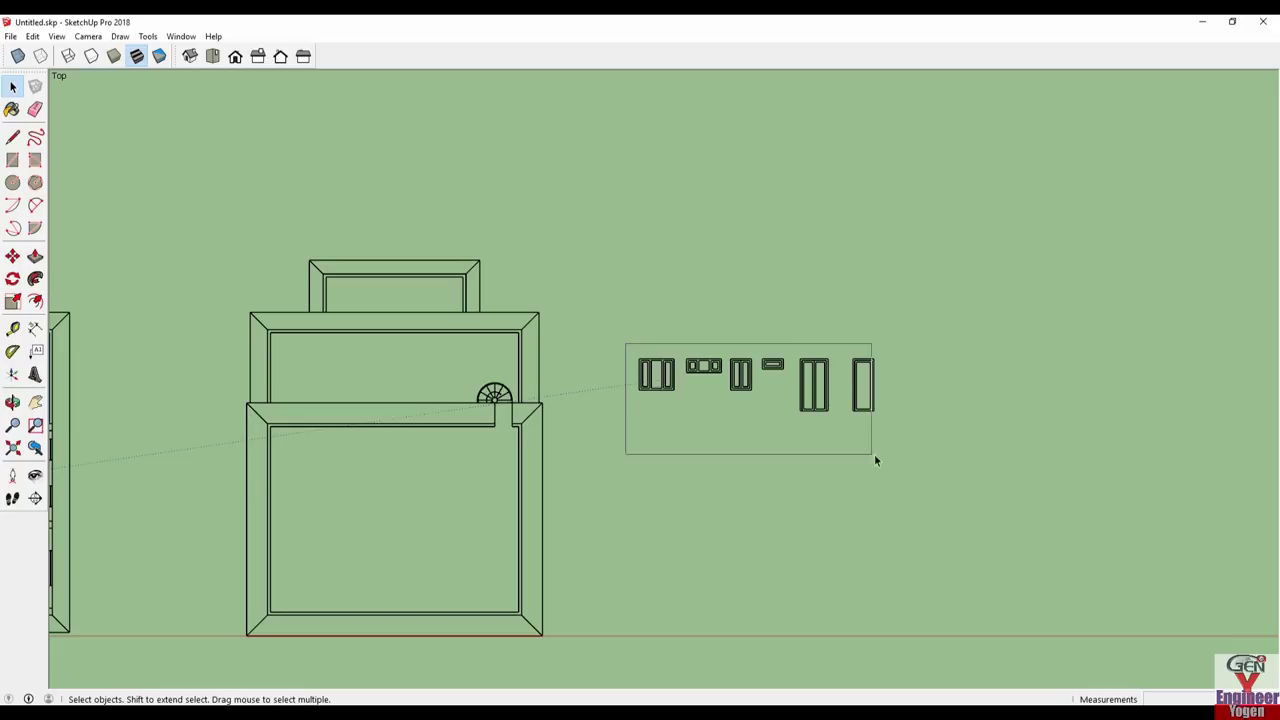
right_click(805, 394)
click(850, 518)
scroll(1065, 470, down, 1)
scroll(1065, 465, down, 2)
- Orbit into a tilted 3D view zoomed onto the first floor plan
scroll(1065, 465, down, 1)
click(740, 572)
mouse_move(187, 615)
middle_down()
mouse_move(397, 451)
mouse_move(470, 300)
mouse_move(491, 197)
middle_up()
scroll(494, 290, up, 2)
scroll(497, 387, up, 2)
scroll(510, 460, up, 2)
mouse_move(529, 534)
middle_down()
mouse_move(524, 488)
mouse_move(543, 466)
mouse_move(500, 486)
mouse_move(494, 509)
mouse_move(403, 580)
mouse_move(197, 555)
middle_up()
key(r)
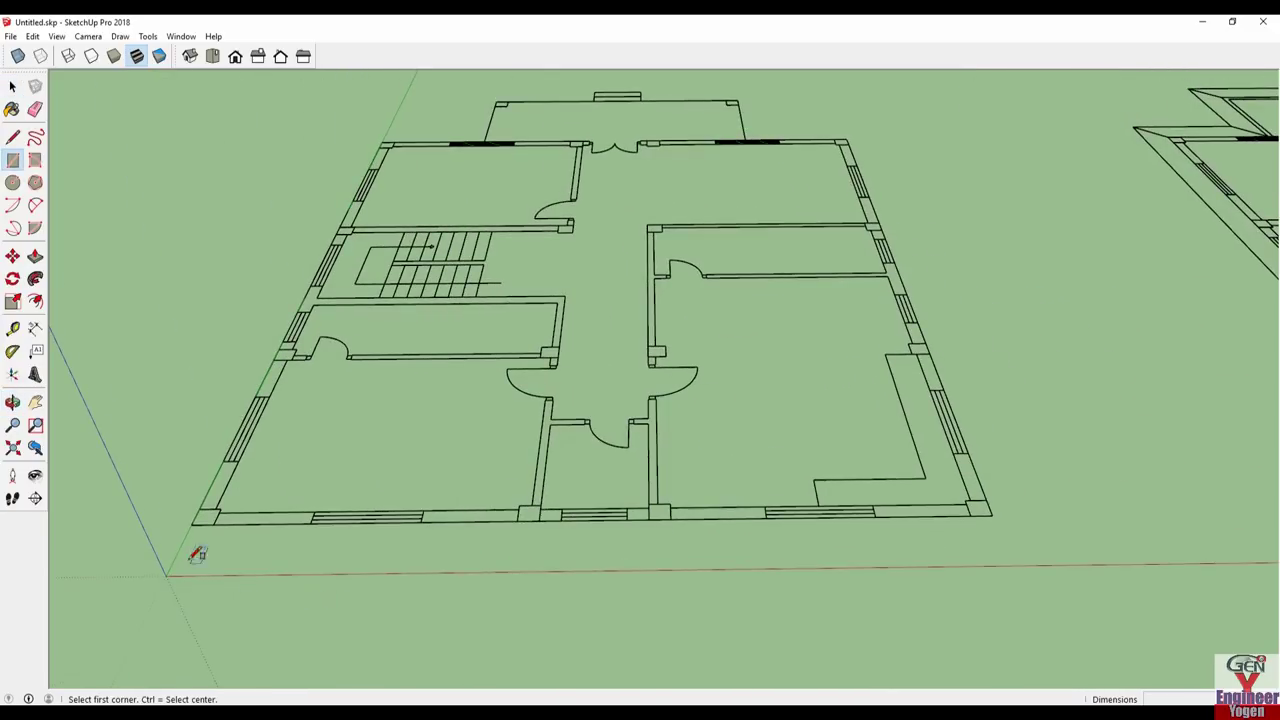
key(space)
click(361, 526)
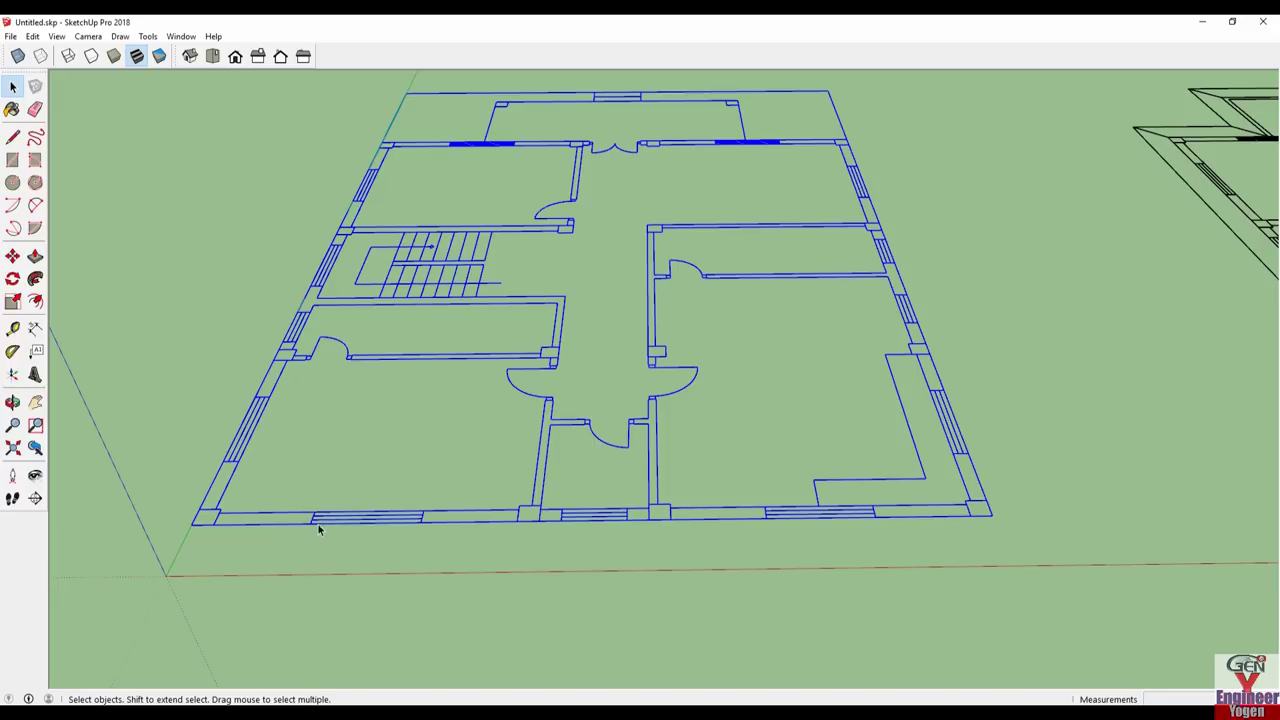
- Draw a small rectangle over the plan's lower-left wall corner and group it
key(r)
scroll(197, 516, up, 3)
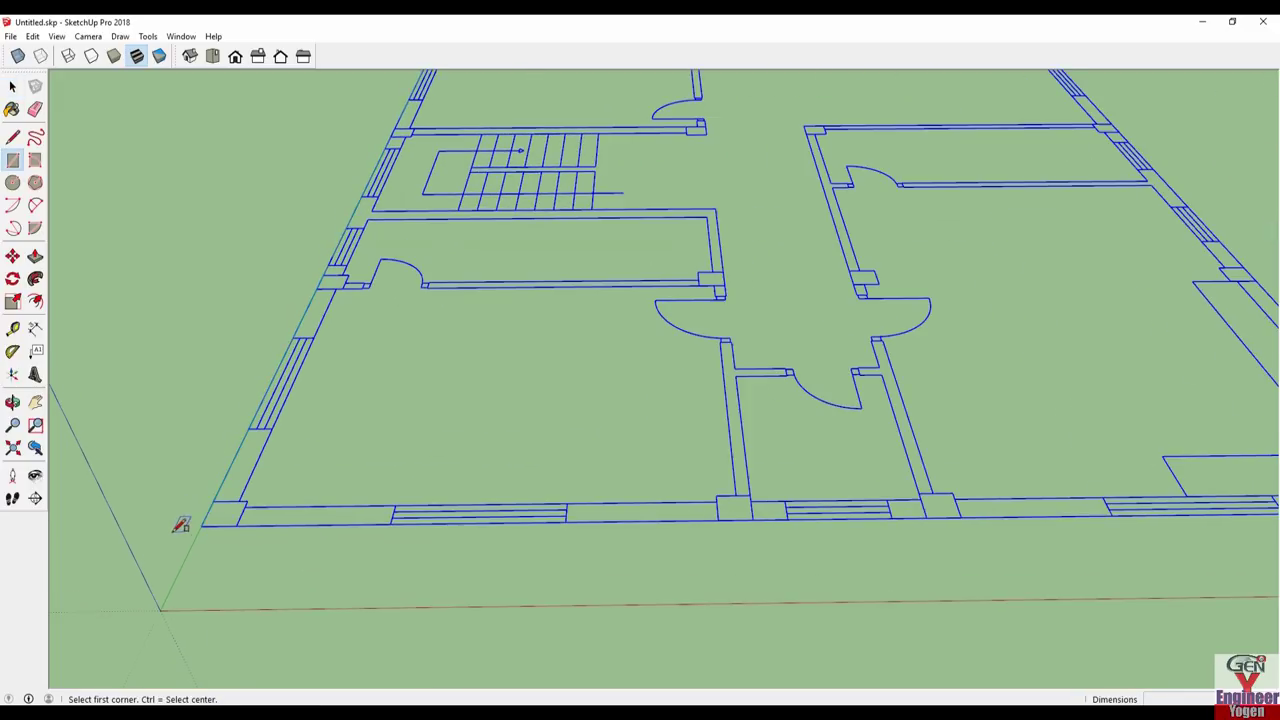
click(203, 520)
click(246, 503)
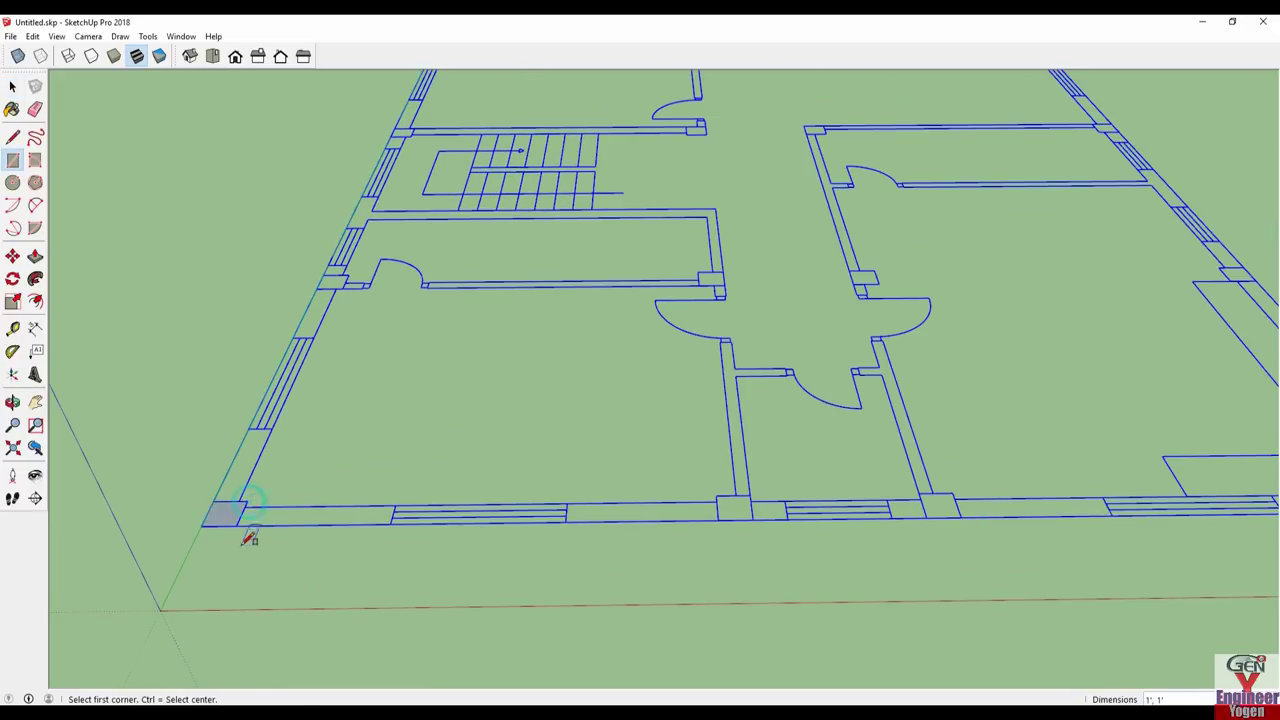
key(space)
click(219, 521)
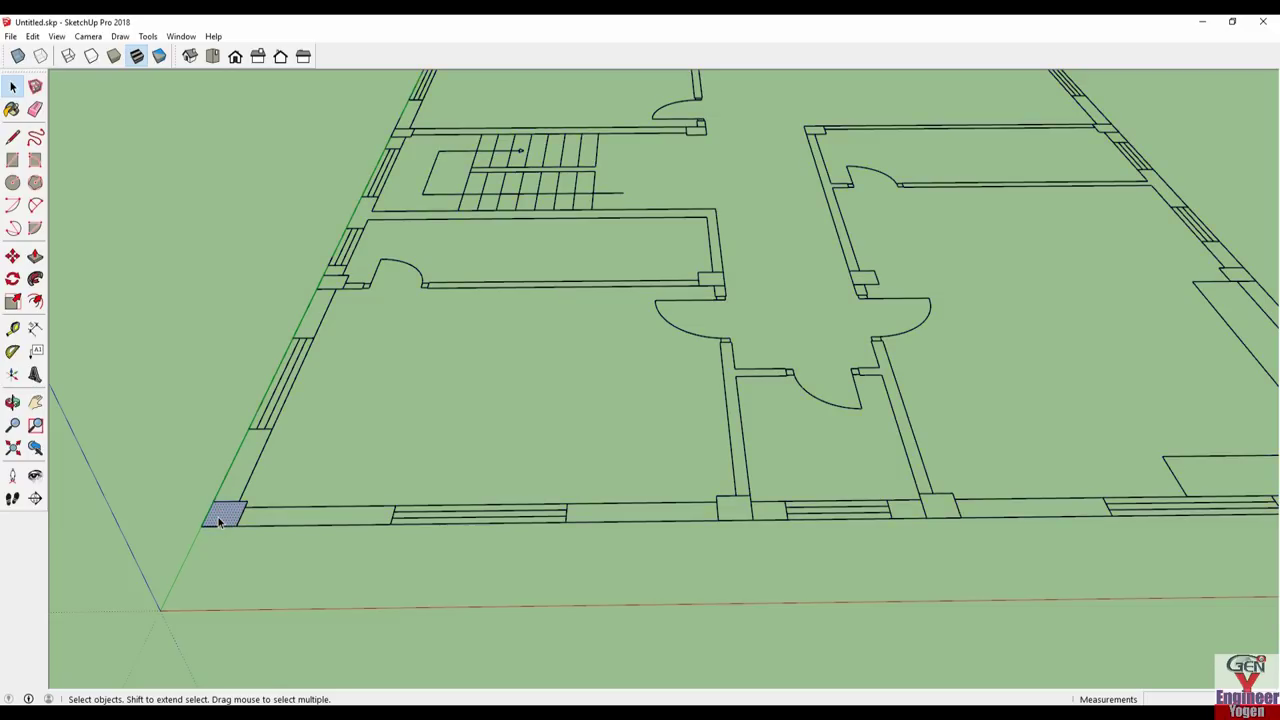
right_click(222, 519)
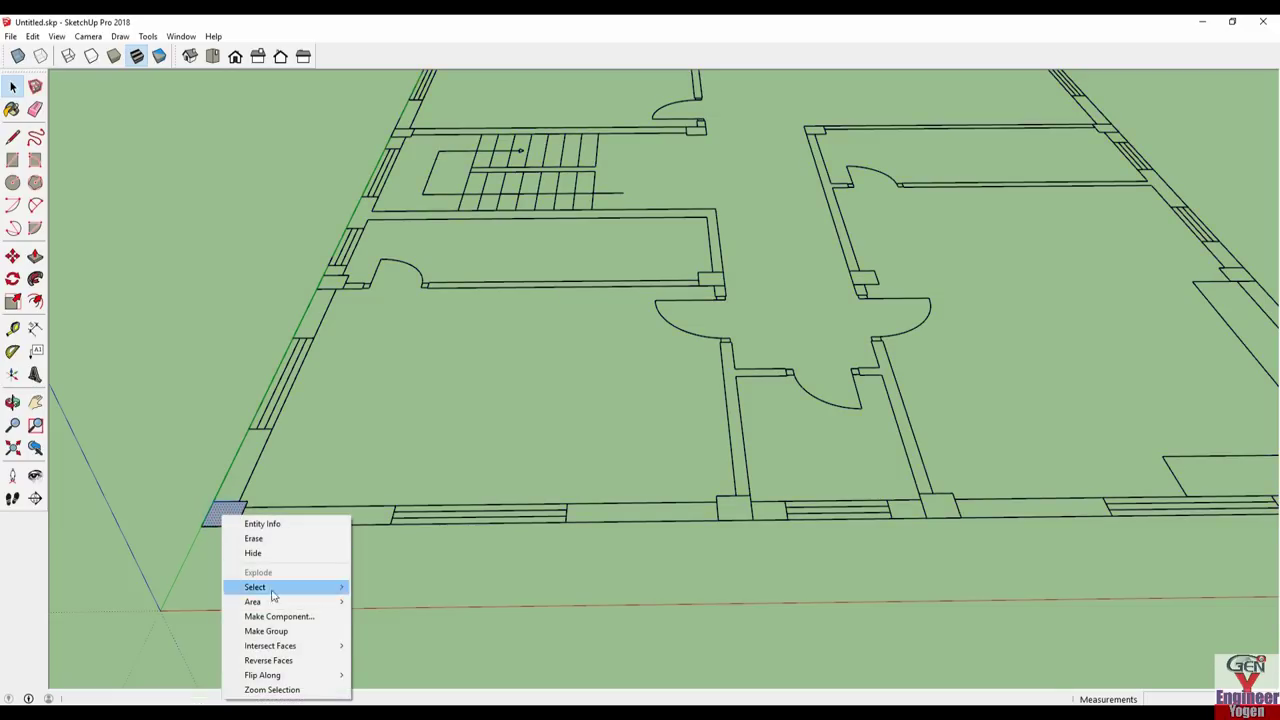
click(291, 631)
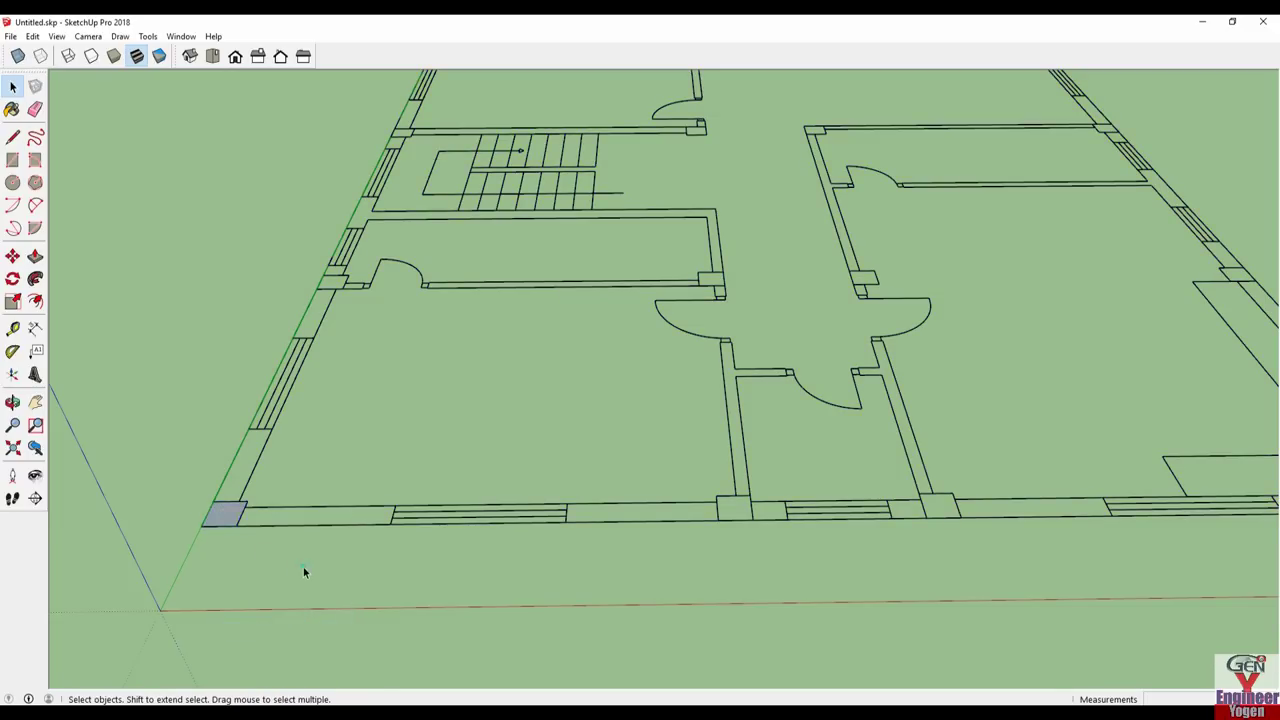
- Inside the group, Push/Pull the rectangle up 1.50'
double_click(220, 516)
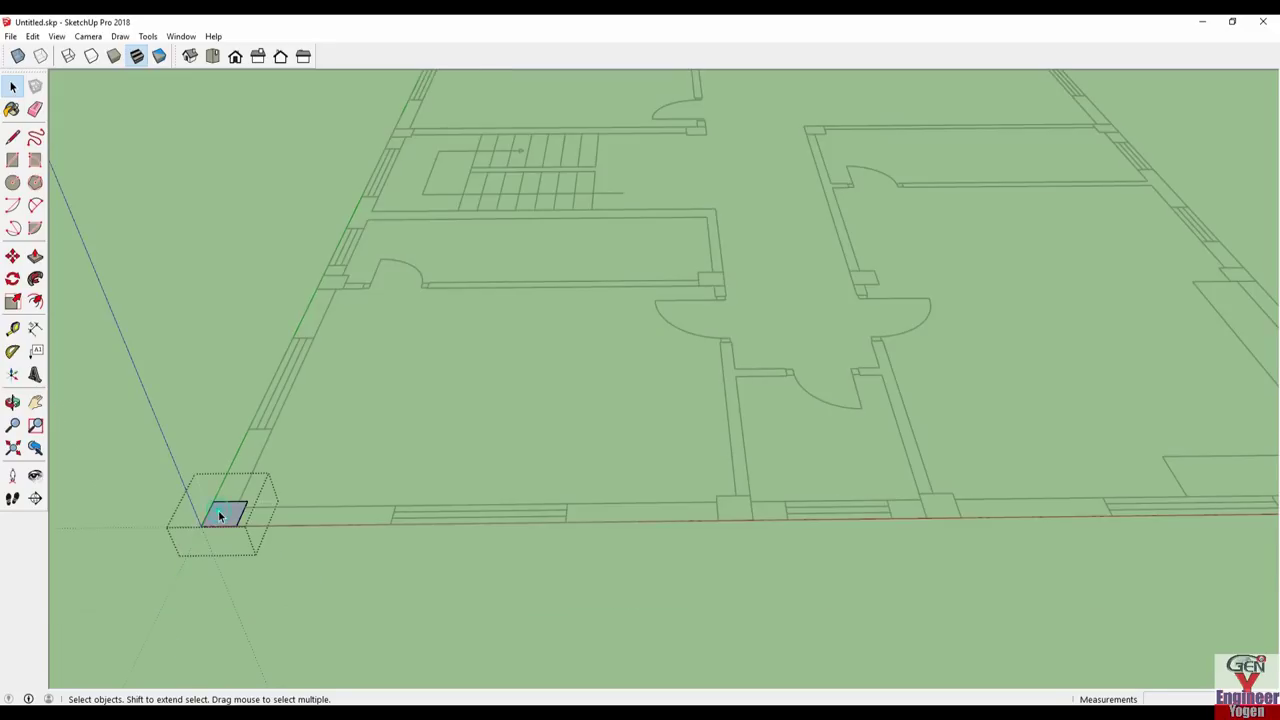
key(p)
click(222, 516)
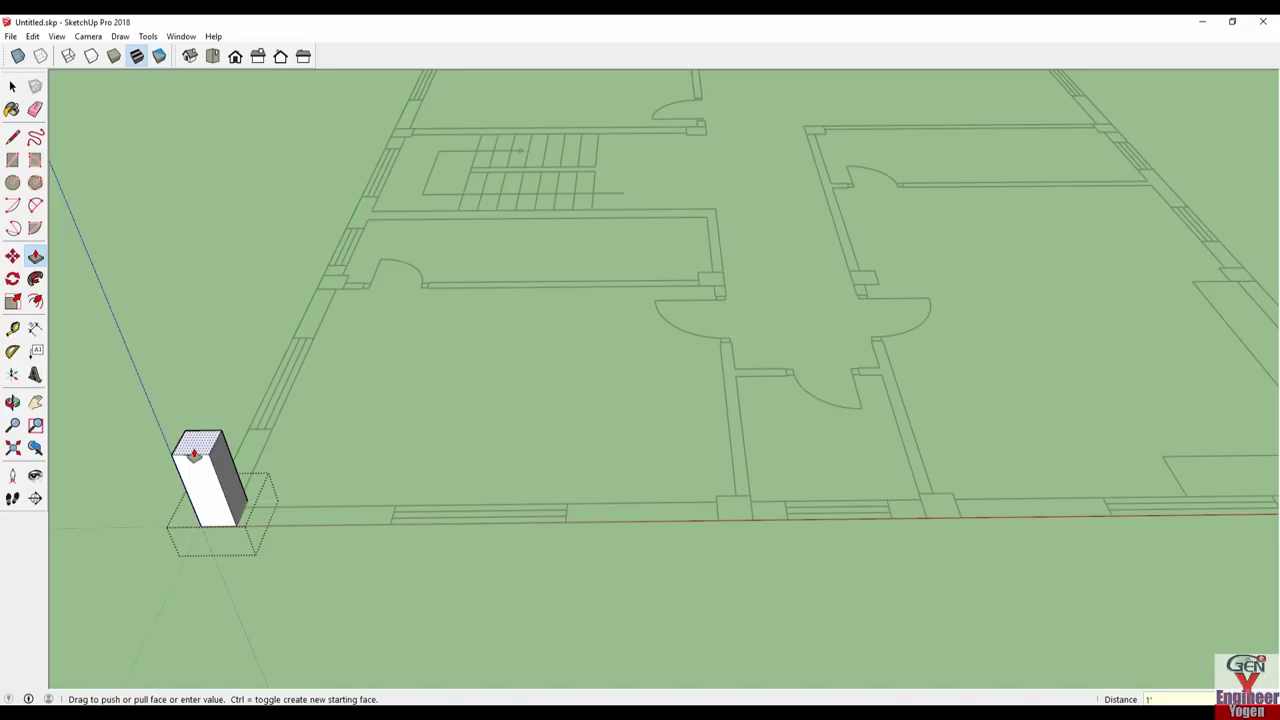
key(Return)
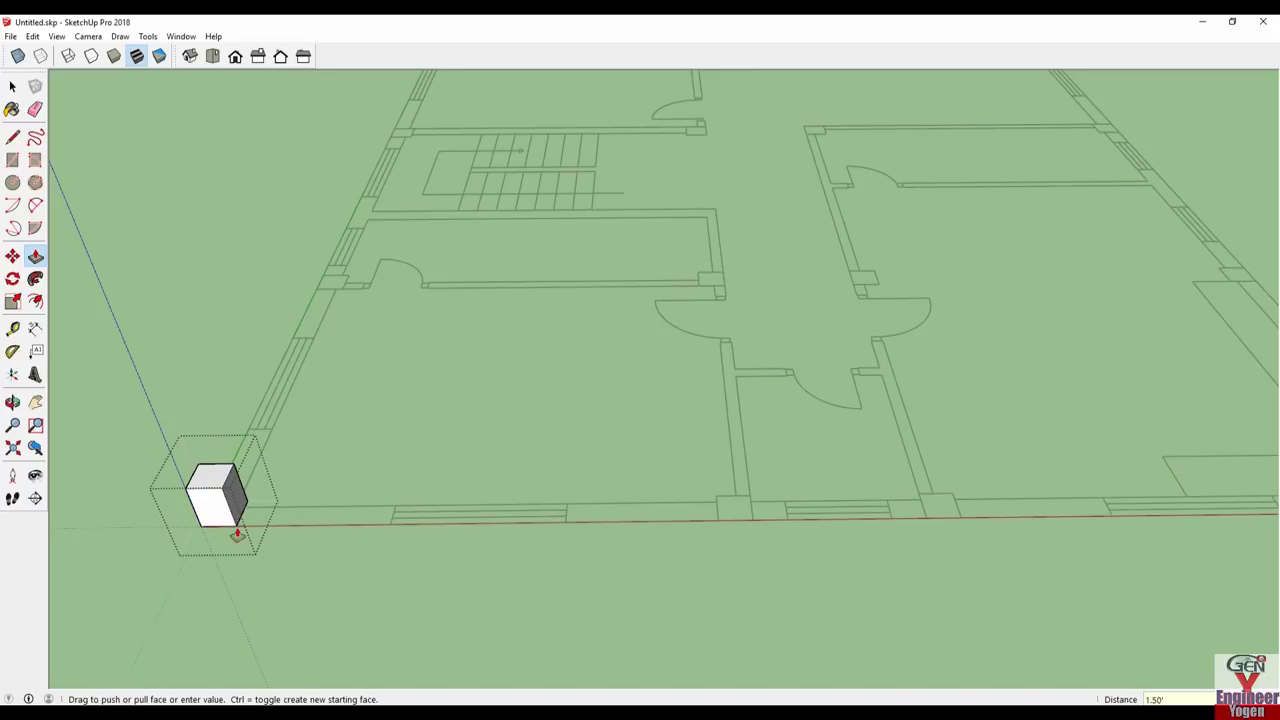
- Push/Pull the block's sides to stretch it into a long beam, then a wide slab
scroll(234, 516, down, 3)
click(240, 505)
mouse_move(543, 520)
middle_down()
mouse_move(420, 514)
mouse_move(665, 577)
mouse_move(289, 546)
middle_up()
click(677, 545)
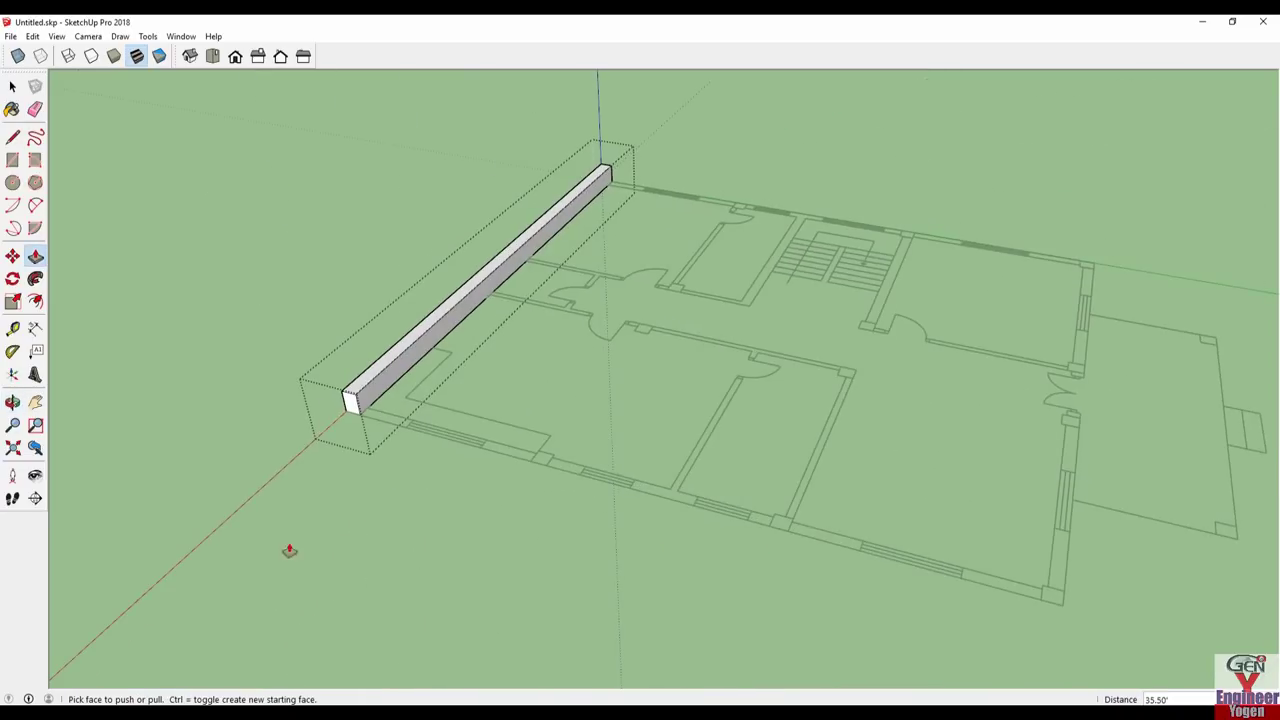
click(372, 404)
mouse_move(854, 571)
middle_down()
mouse_move(820, 591)
mouse_move(414, 509)
middle_up()
click(789, 595)
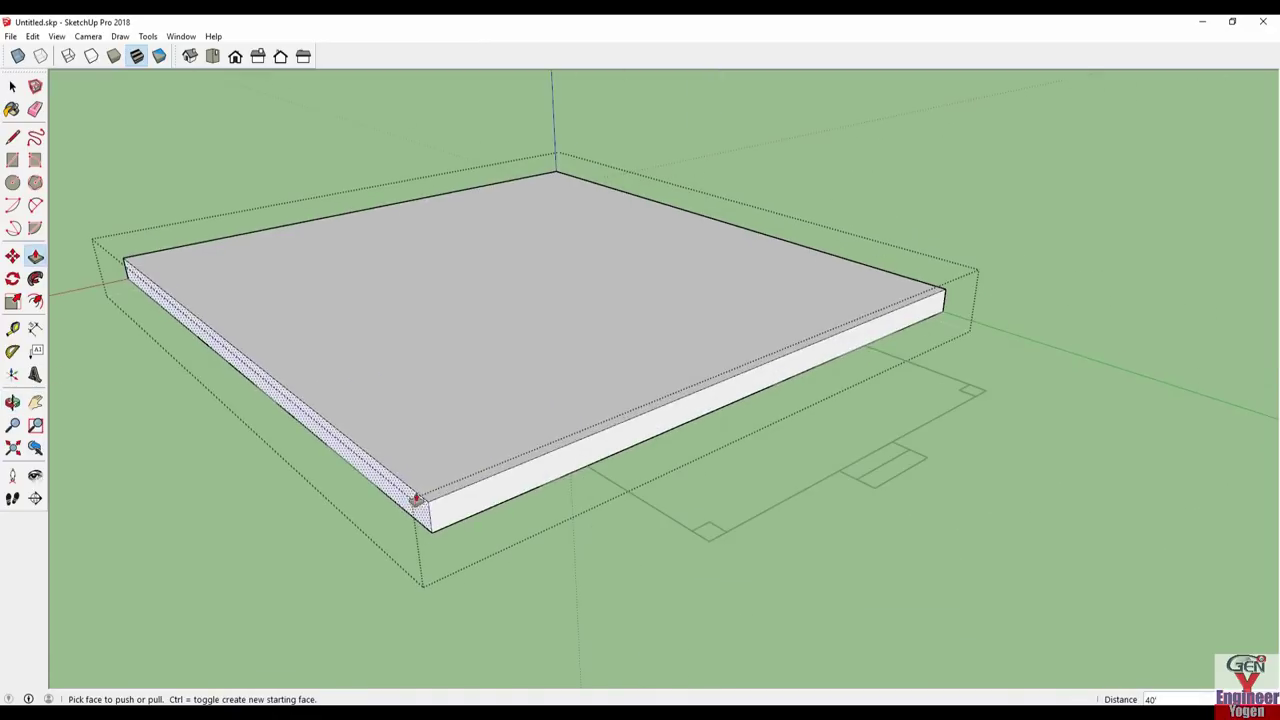
- Split the slab's front face with two vertical lines and push that section in 8'
scroll(589, 474, up, 2)
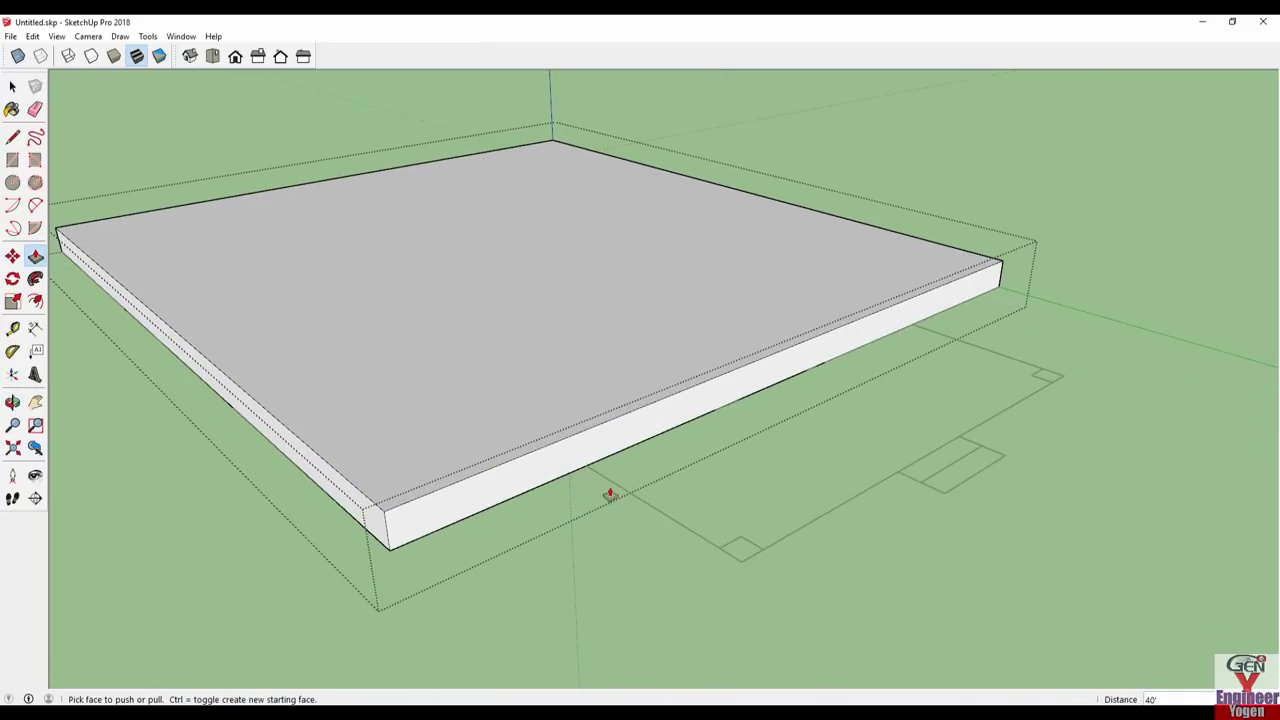
key(l)
click(587, 463)
click(587, 430)
click(912, 322)
click(913, 297)
key(p)
click(726, 400)
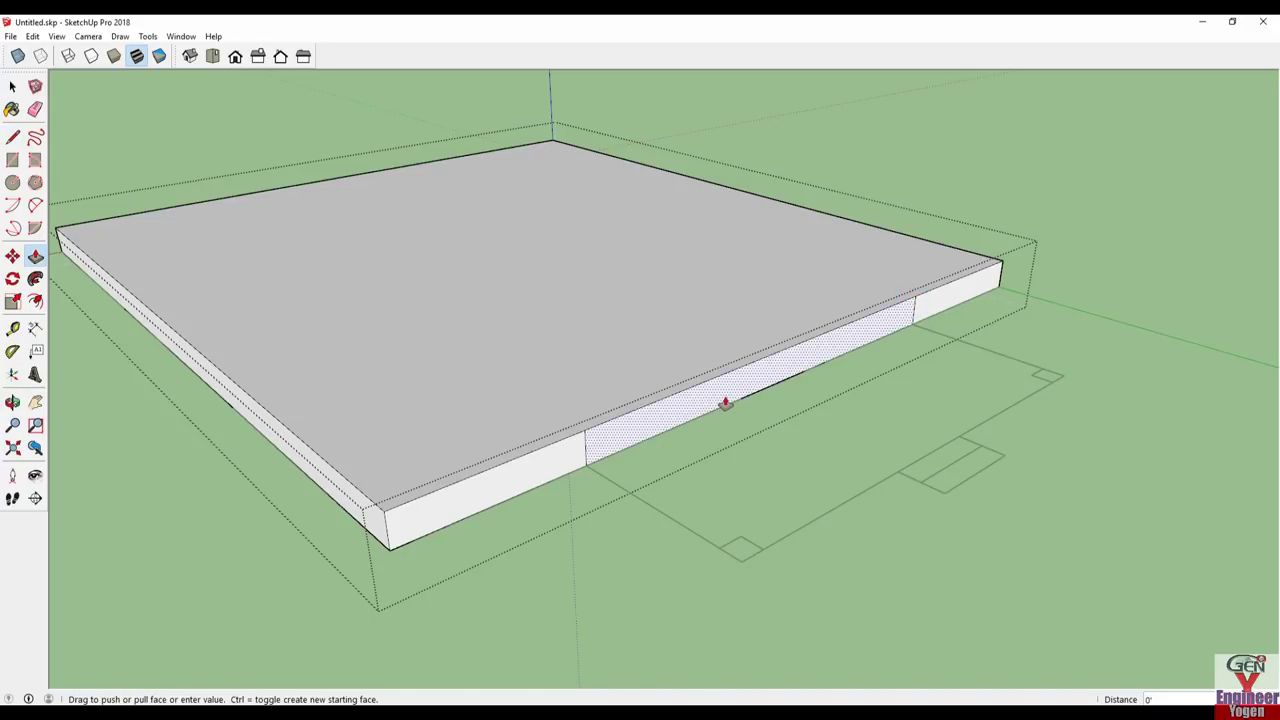
click(748, 562)
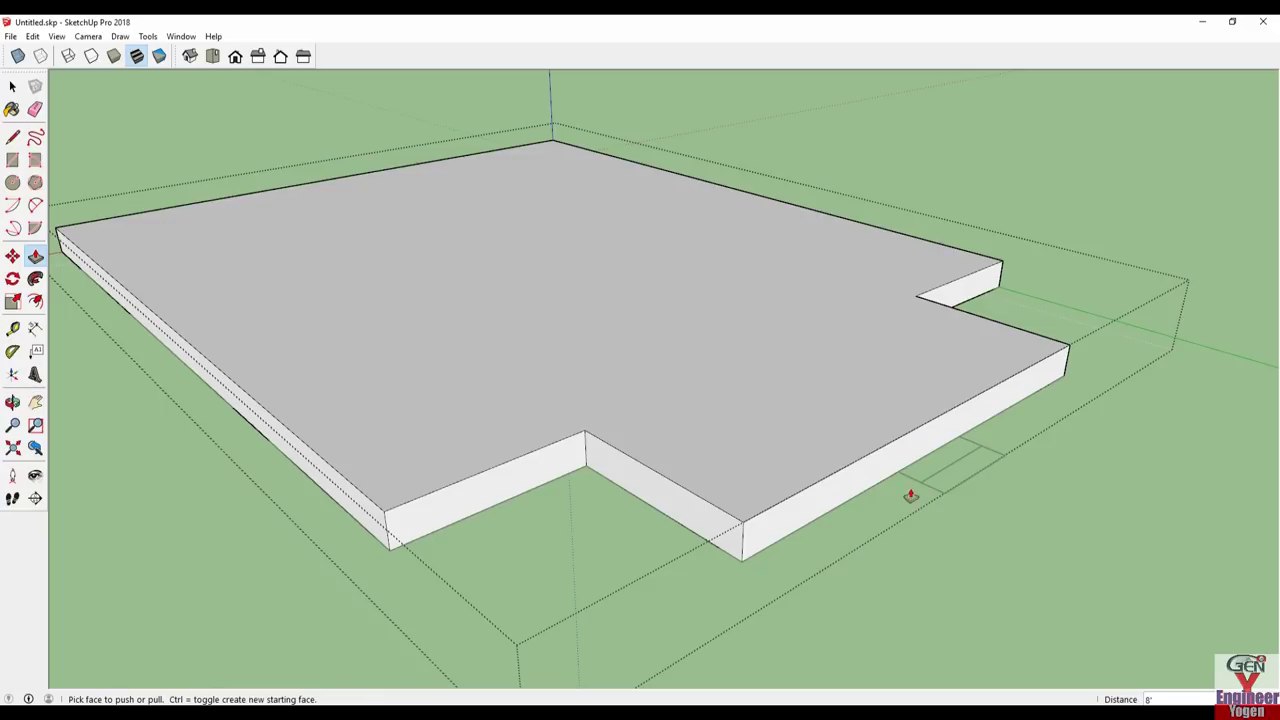
- Outline a small box in front of the slab and raise it flush with the slab top
key(l)
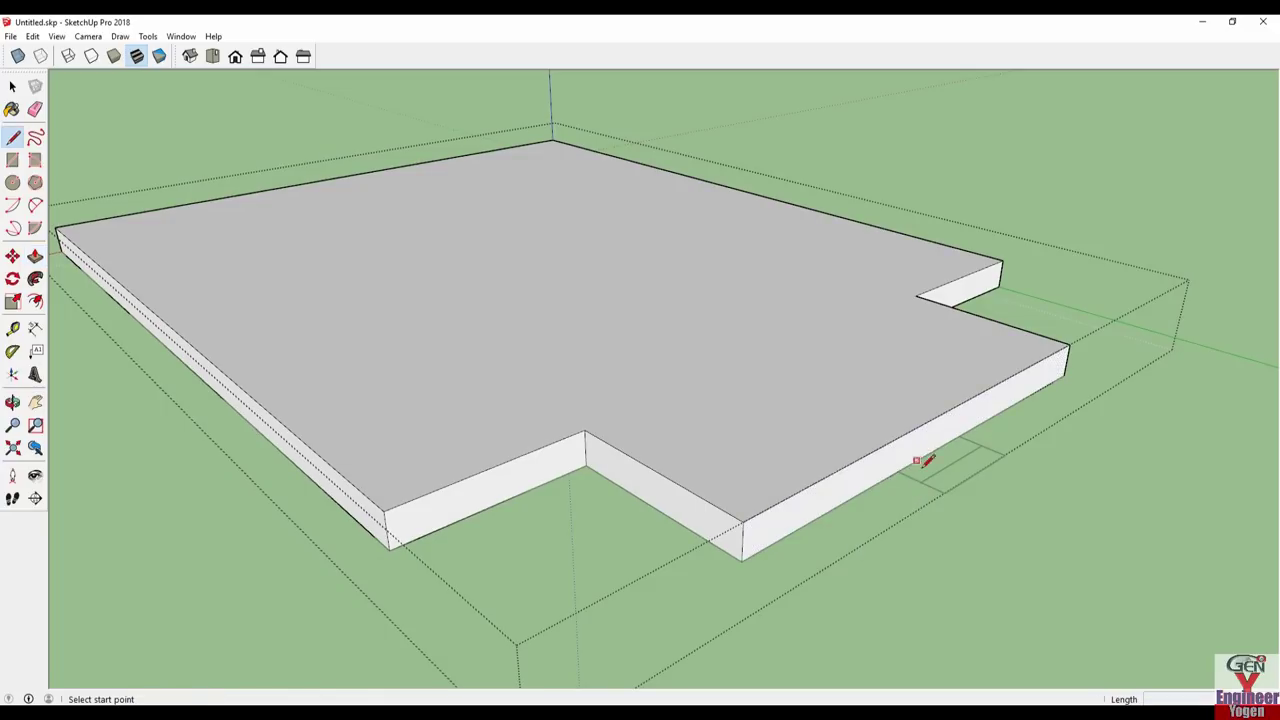
click(897, 471)
click(901, 436)
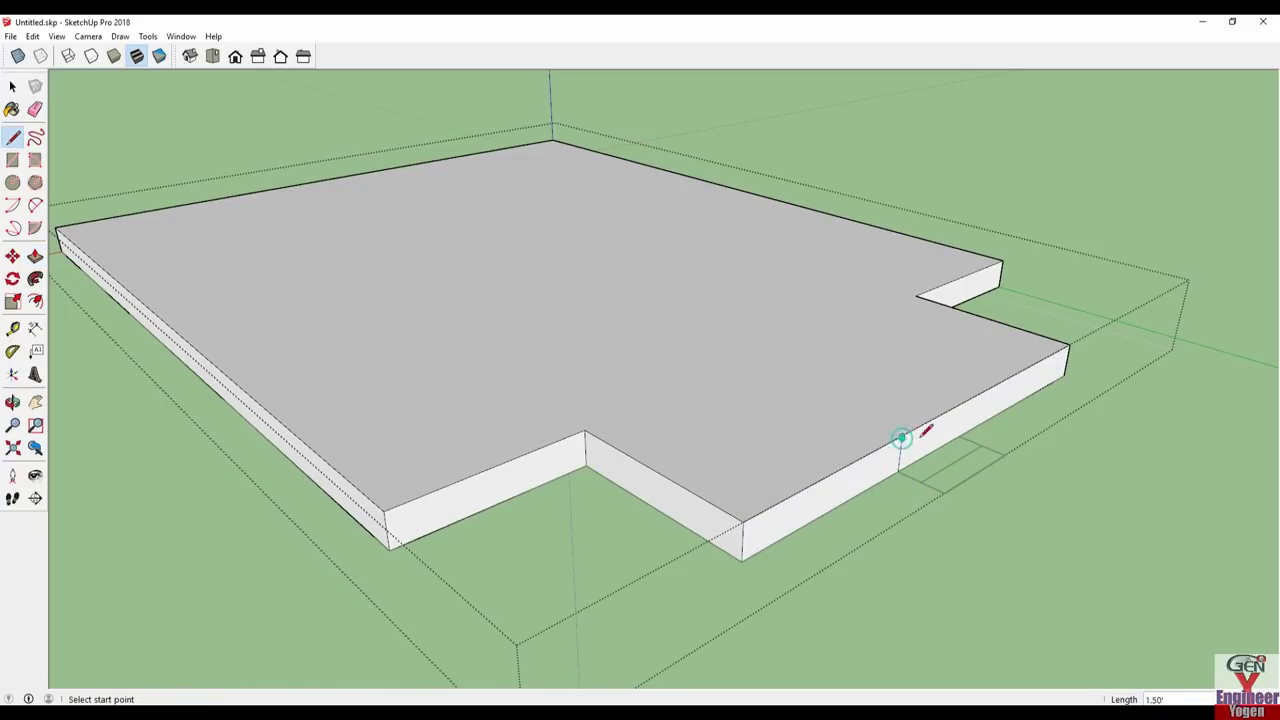
click(962, 404)
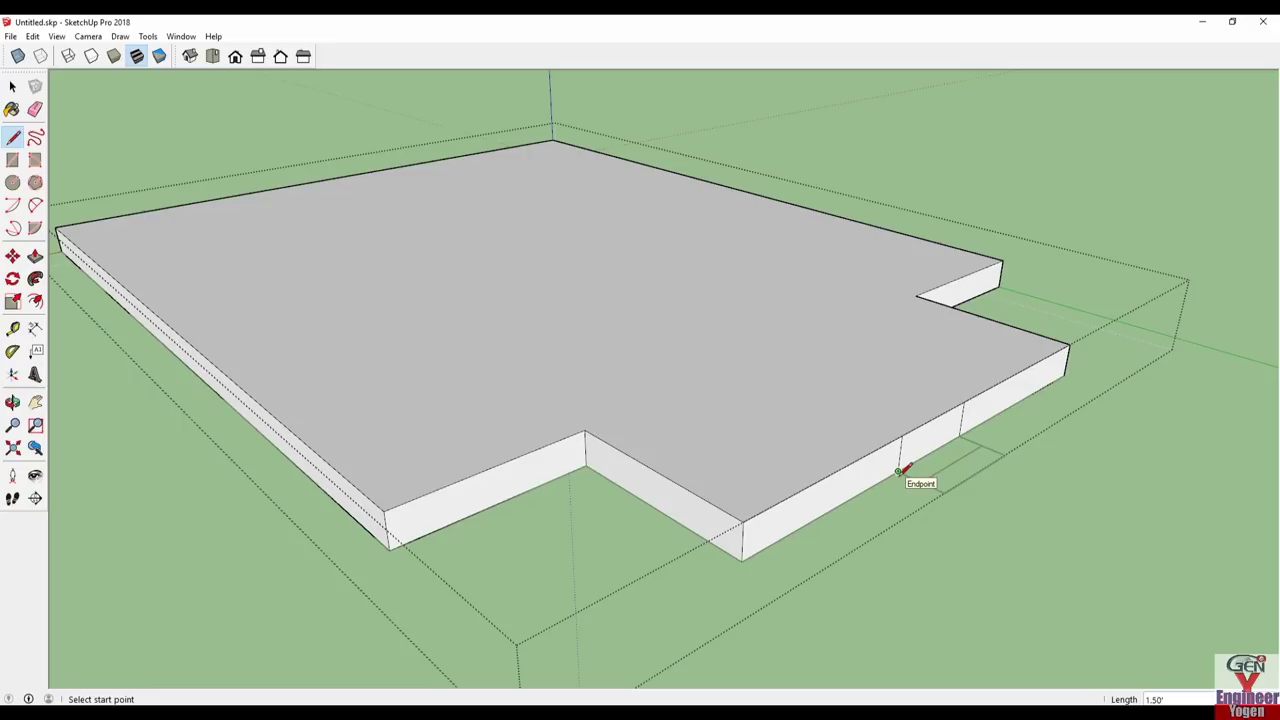
key(p)
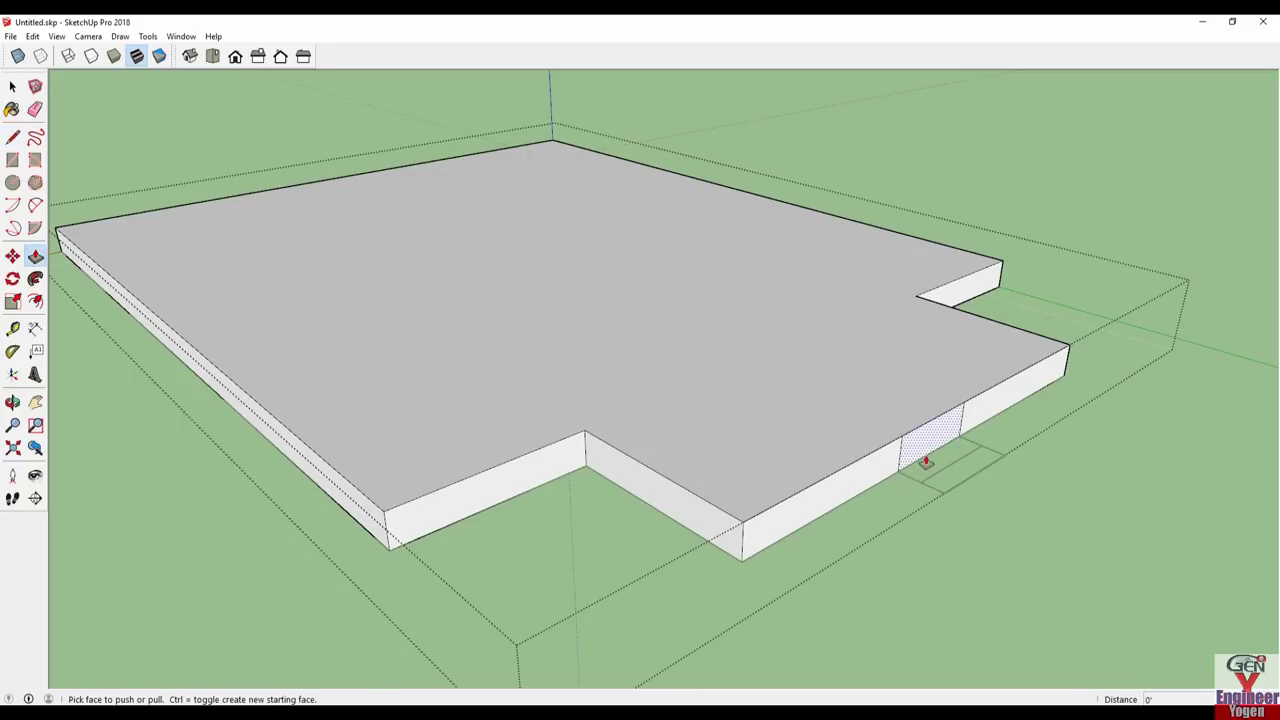
click(921, 462)
click(921, 484)
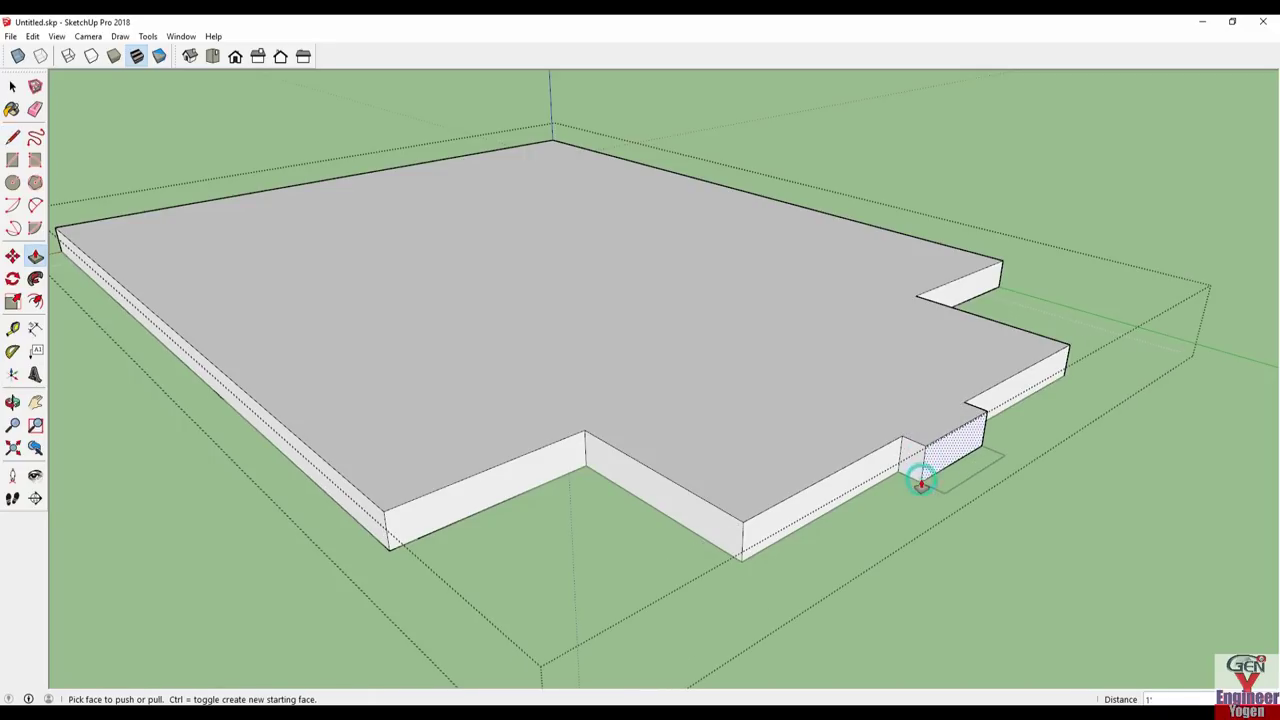
- Divide the small box's top with a line, try lowering its front part, then undo
key(l)
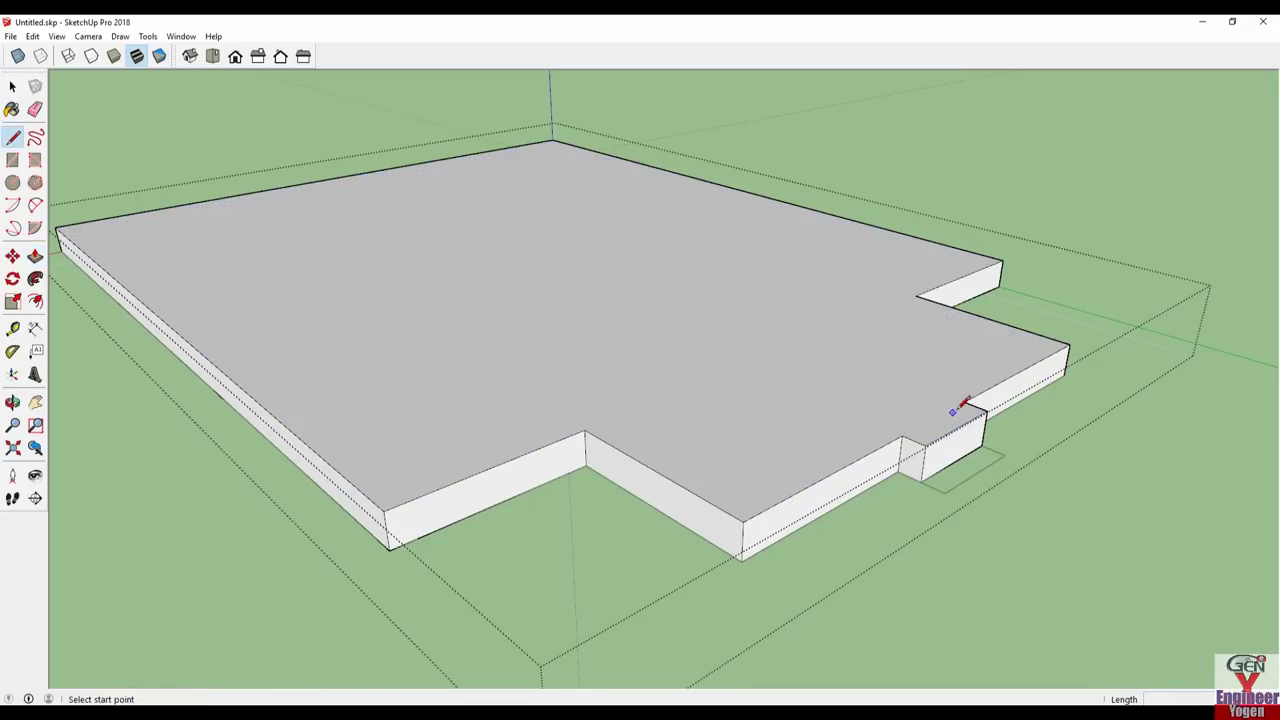
click(966, 404)
click(903, 435)
key(p)
click(930, 451)
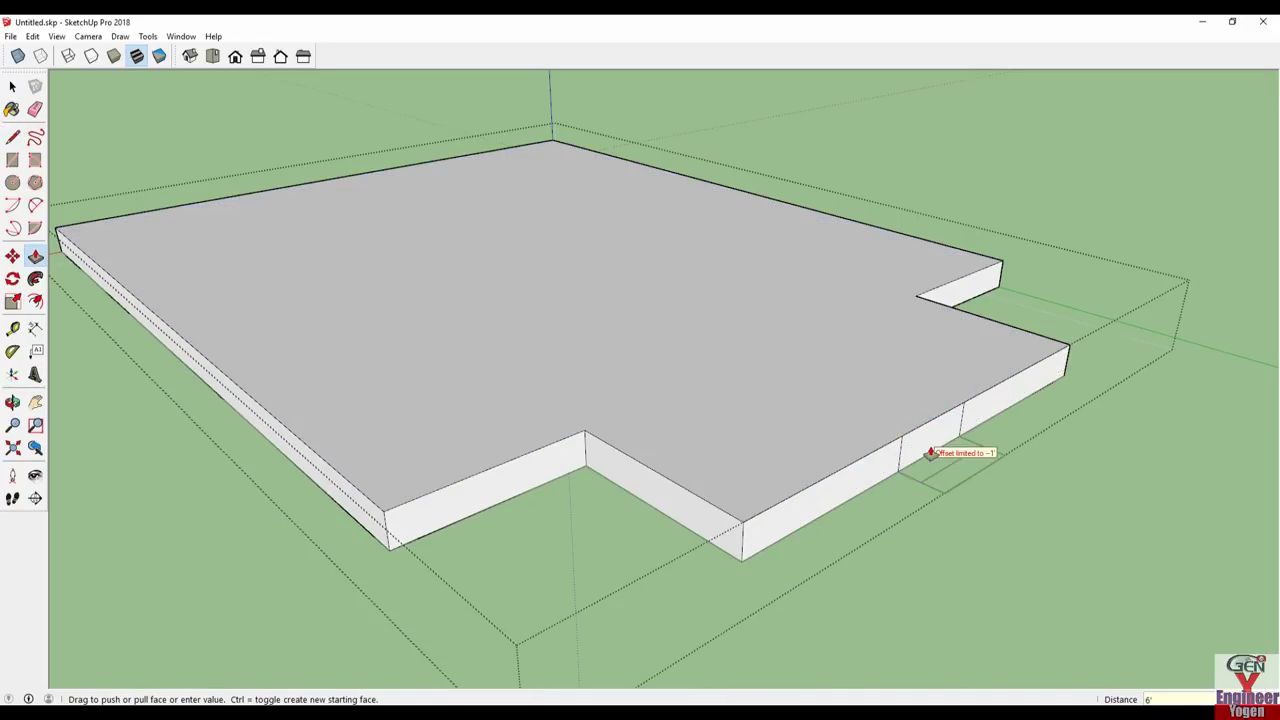
click(930, 453)
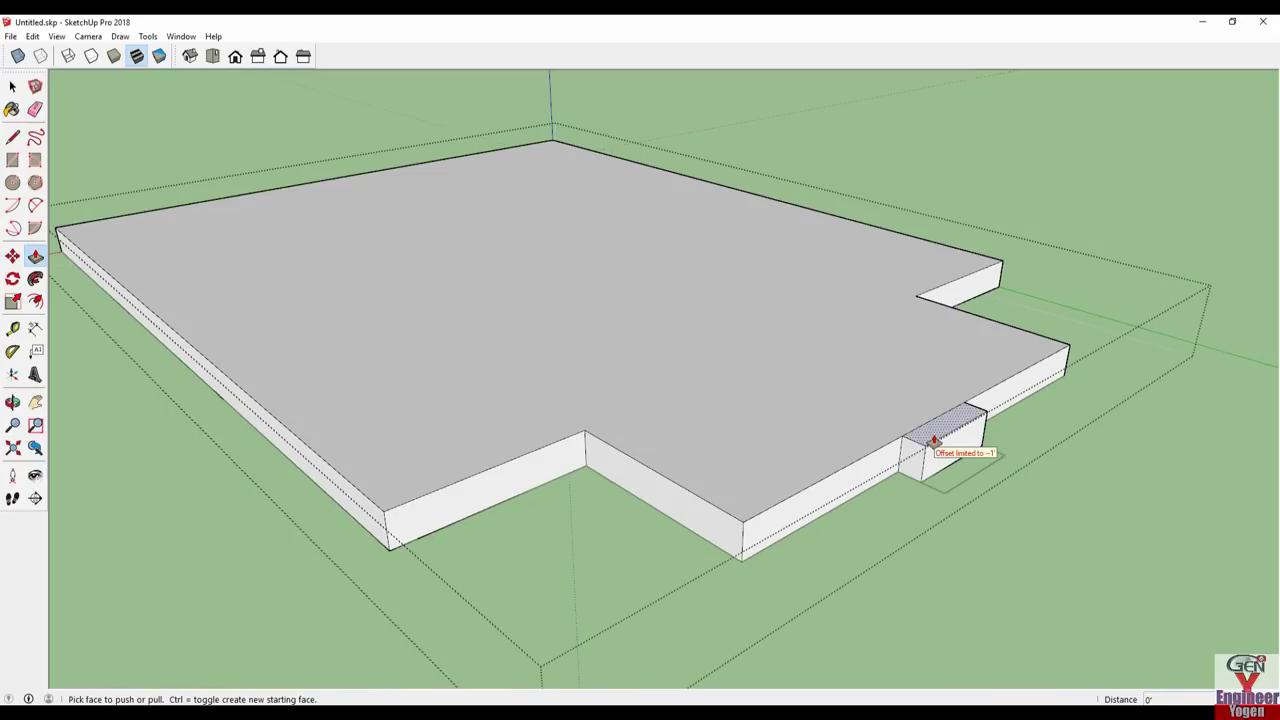
key(ctrl+z)
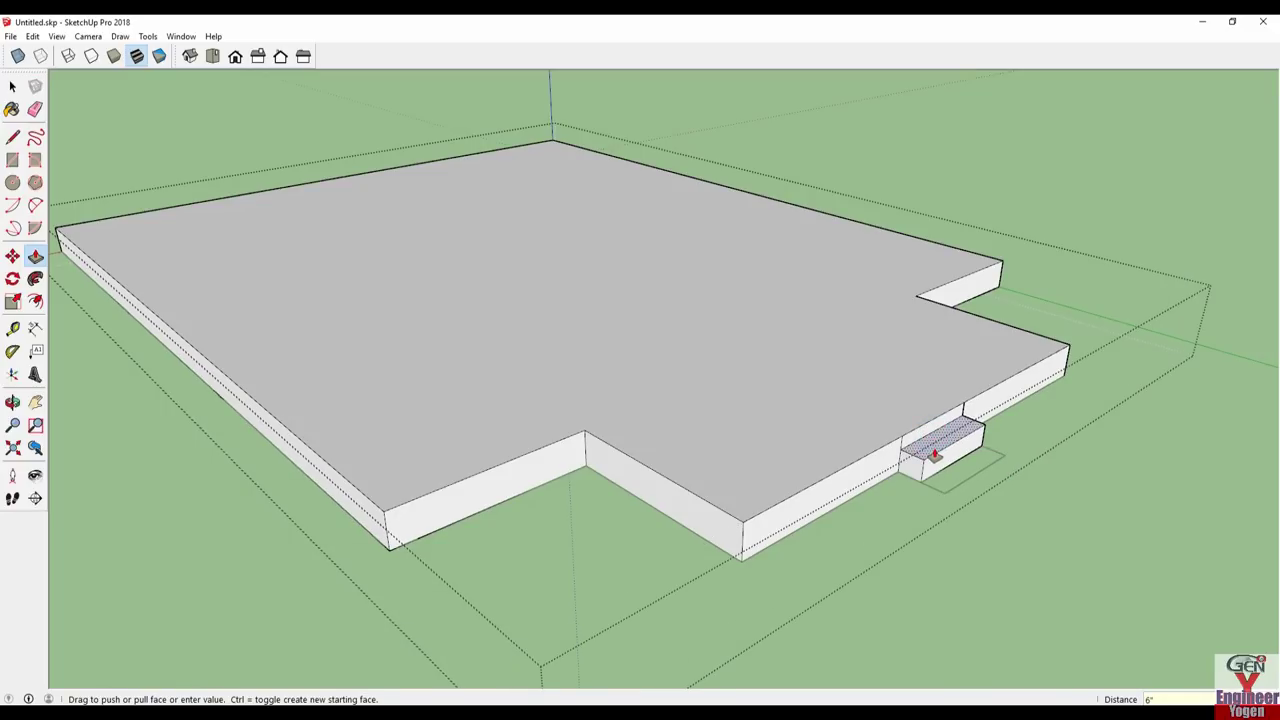
mouse_move(942, 494)
middle_down()
mouse_move(794, 443)
mouse_move(777, 466)
middle_up()
scroll(778, 467, up, 2)
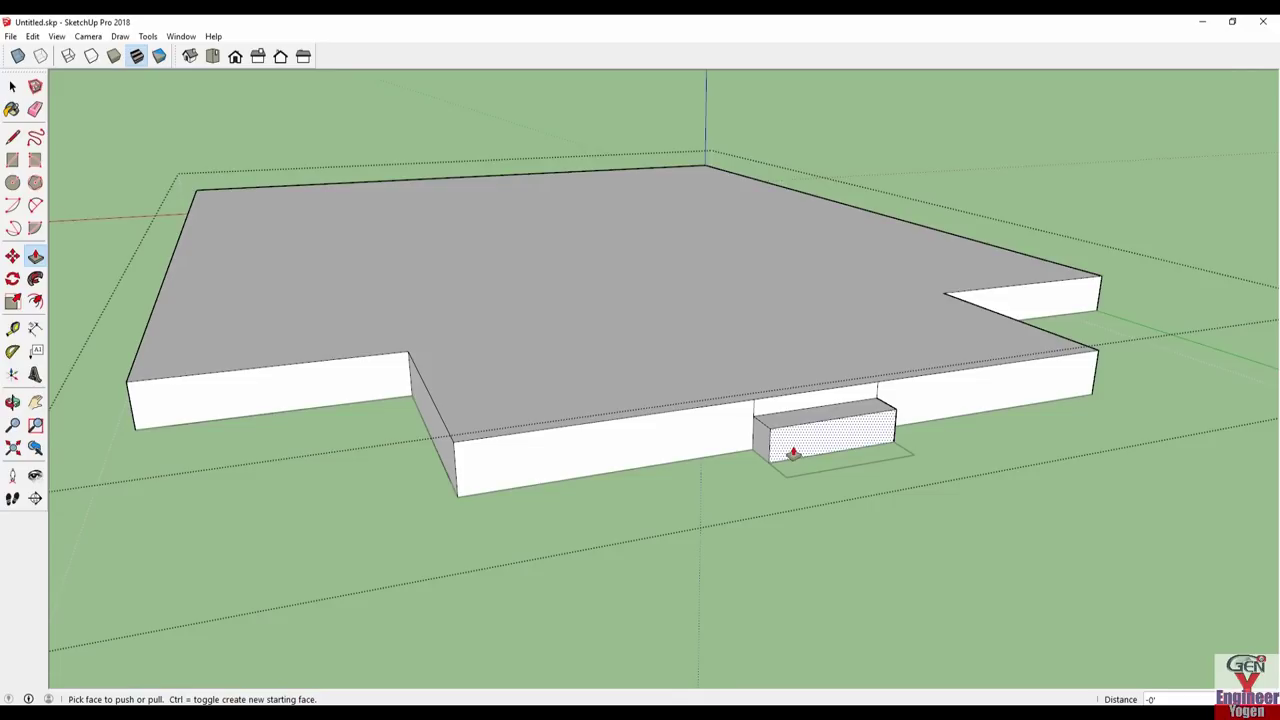
- Push the front of the small box down to form the lower entrance step
key(l)
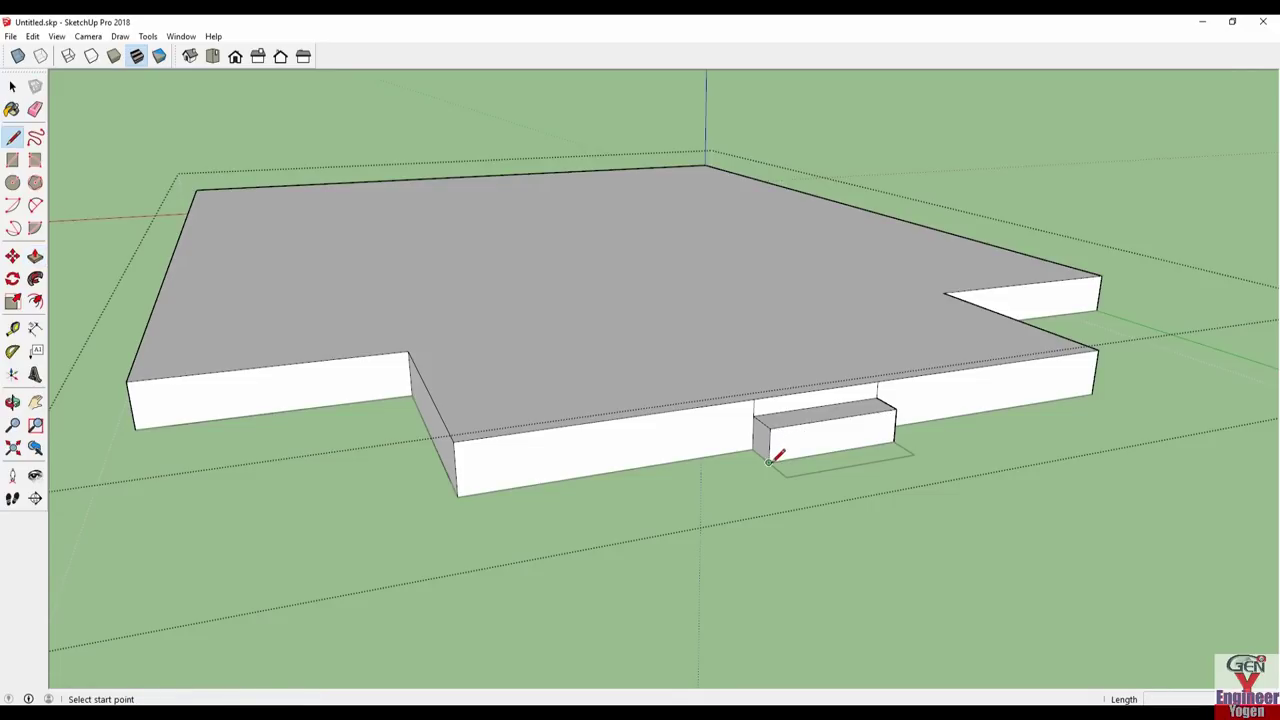
click(770, 462)
key(Escape)
key(p)
click(820, 440)
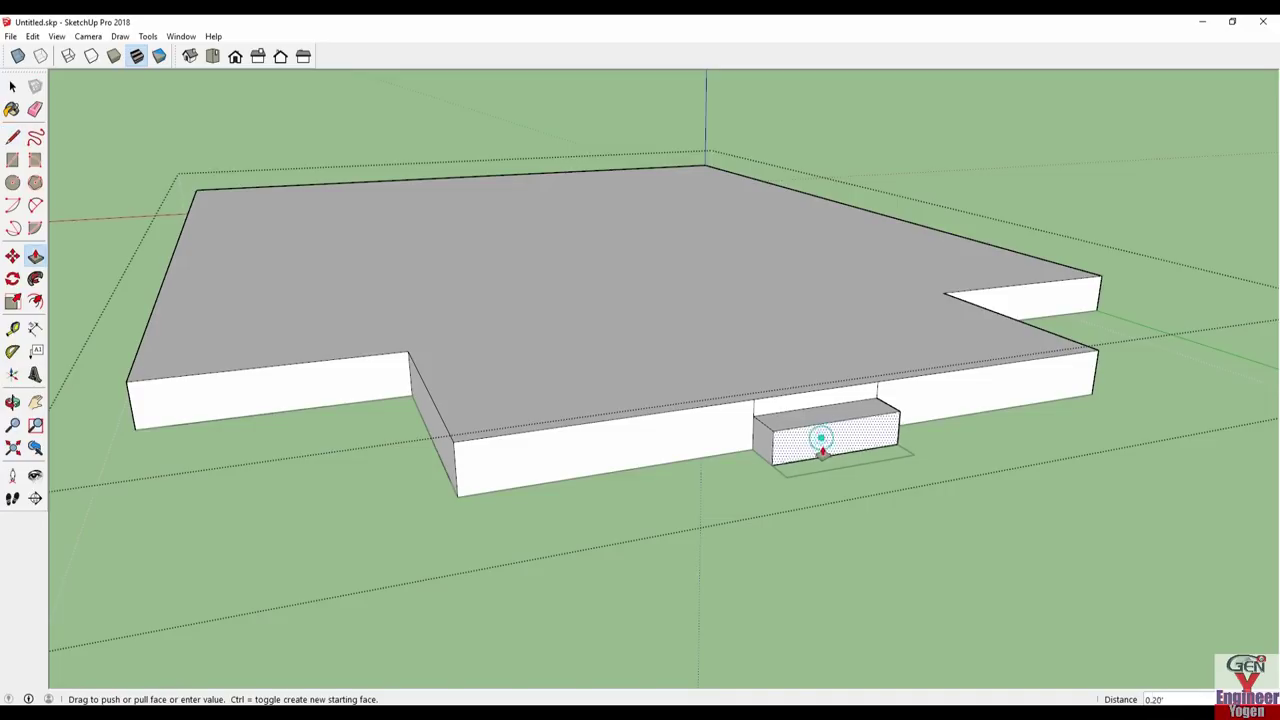
click(794, 480)
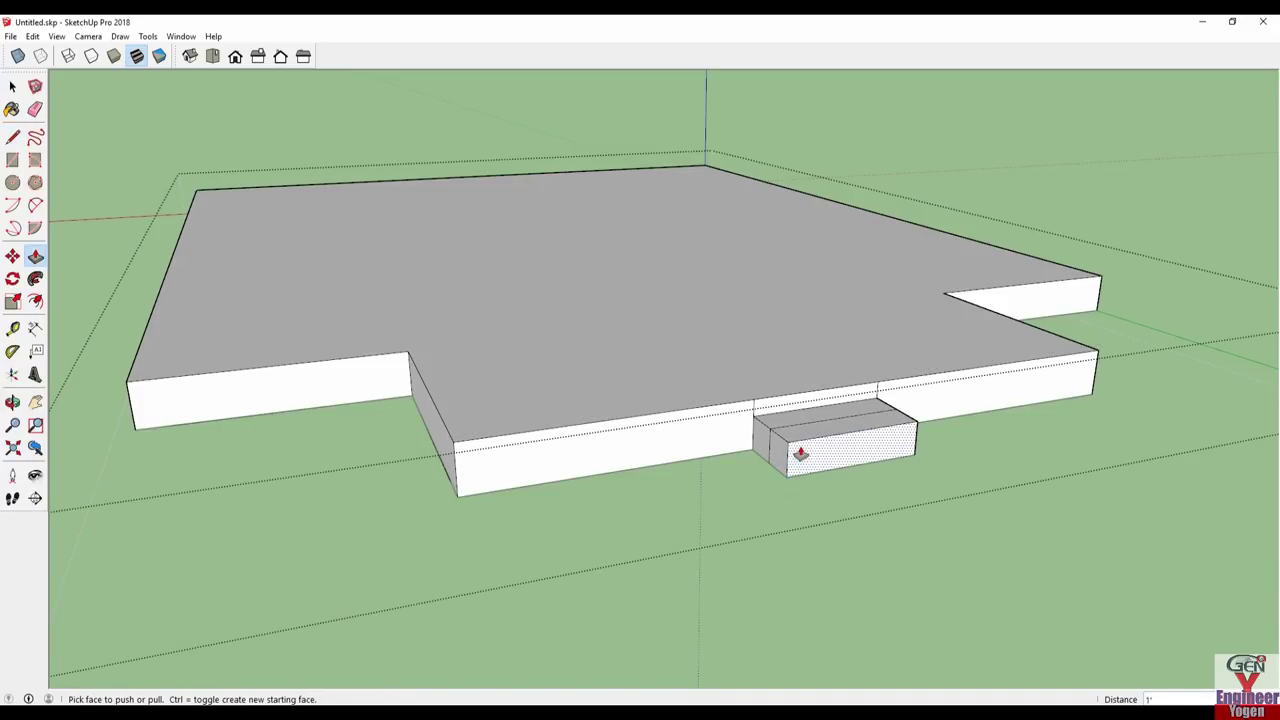
click(820, 431)
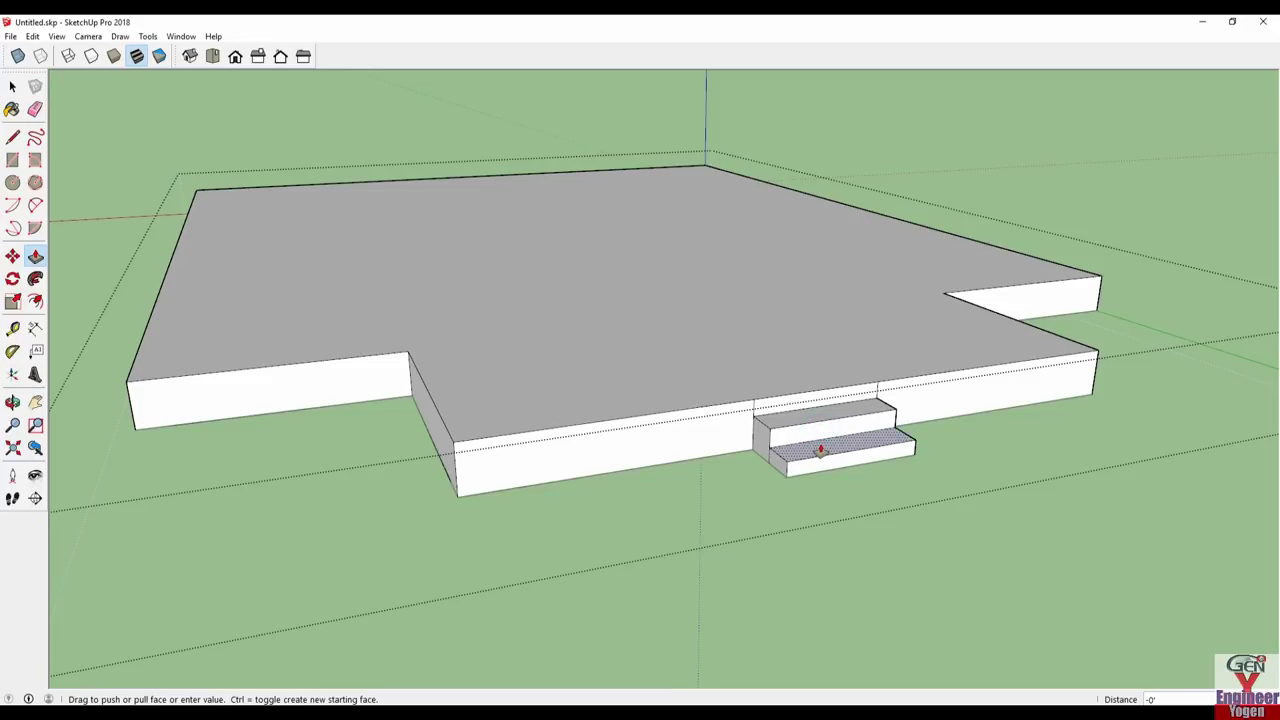
click(820, 449)
middle_drag(820, 449, 686, 506)
scroll(717, 433, up, 2)
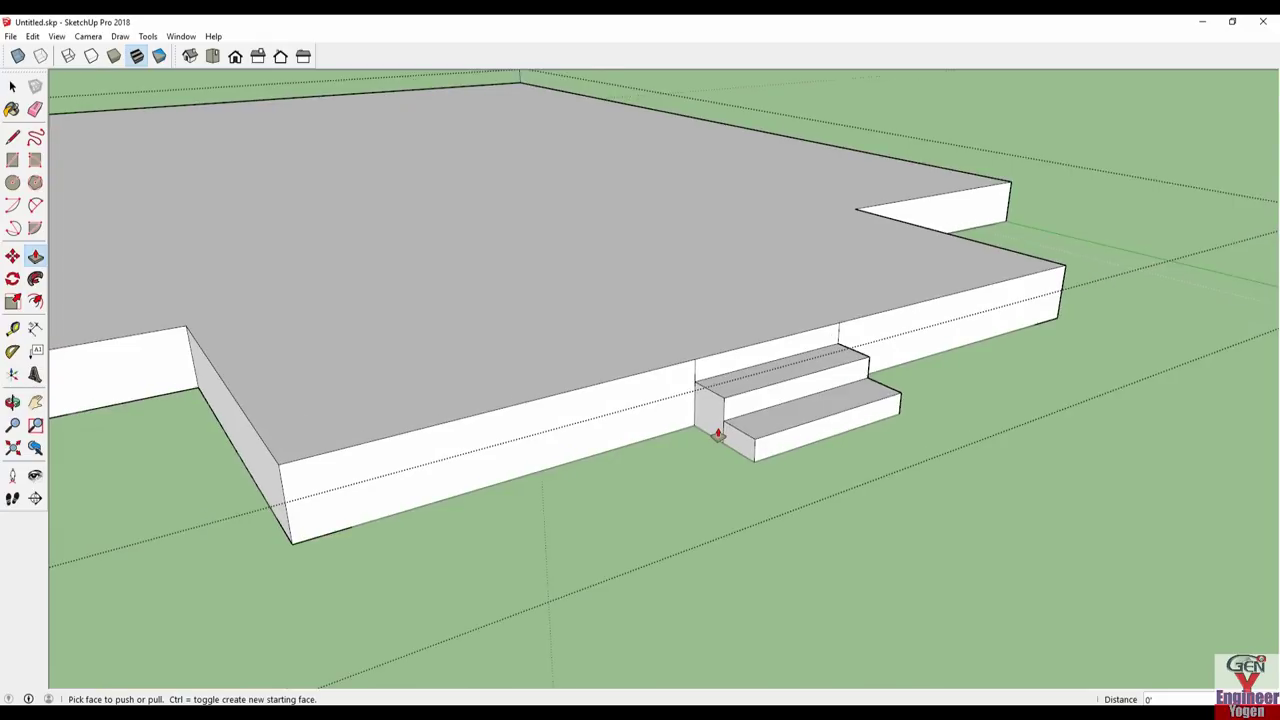
scroll(717, 433, up, 2)
key(e)
scroll(686, 335, down, 3)
mouse_move(905, 280)
middle_down()
mouse_move(360, 263)
mouse_move(910, 549)
mouse_move(906, 597)
mouse_move(569, 520)
mouse_move(787, 545)
mouse_move(443, 471)
middle_up()
scroll(938, 533, down, 2)
scroll(677, 477, down, 3)
scroll(666, 509, down, 3)
middle_drag(666, 509, 731, 584)
key(space)
click(942, 530)
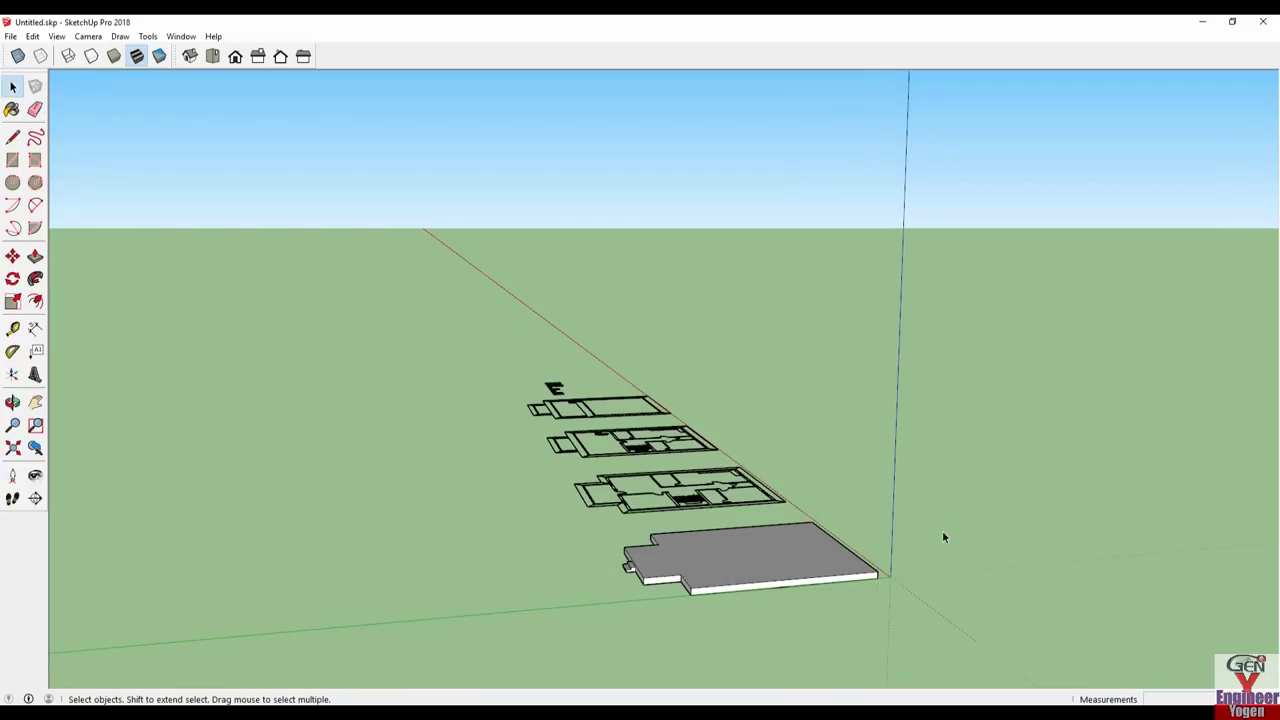
middle_drag(649, 646, 706, 640)
click(898, 554)
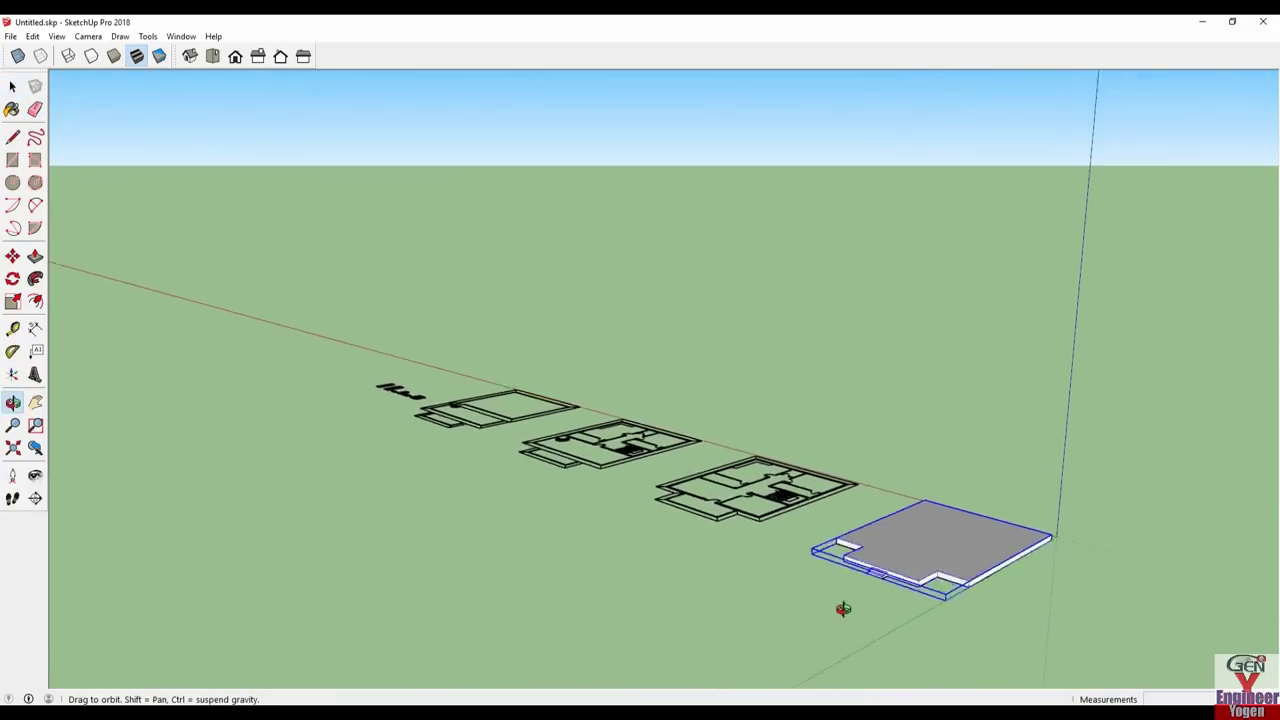
middle_drag(898, 554, 1007, 500)
scroll(1007, 500, up, 2)
scroll(1008, 503, up, 2)
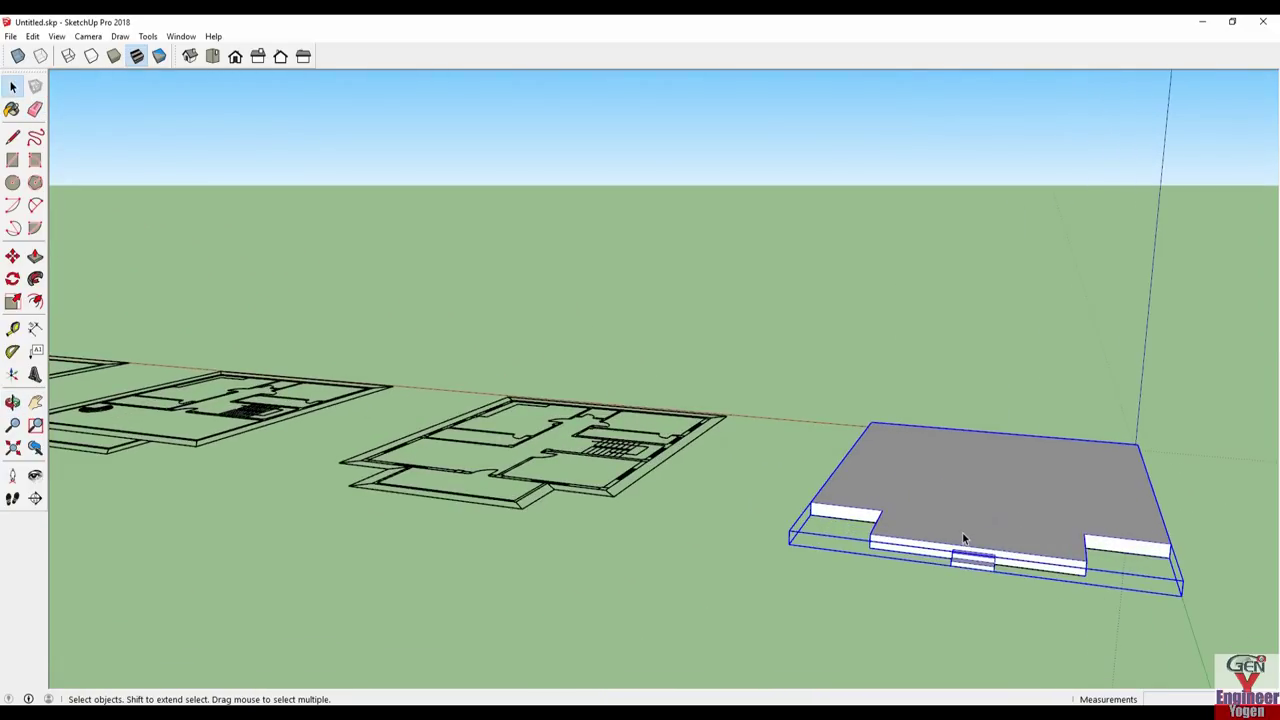
double_click(963, 538)
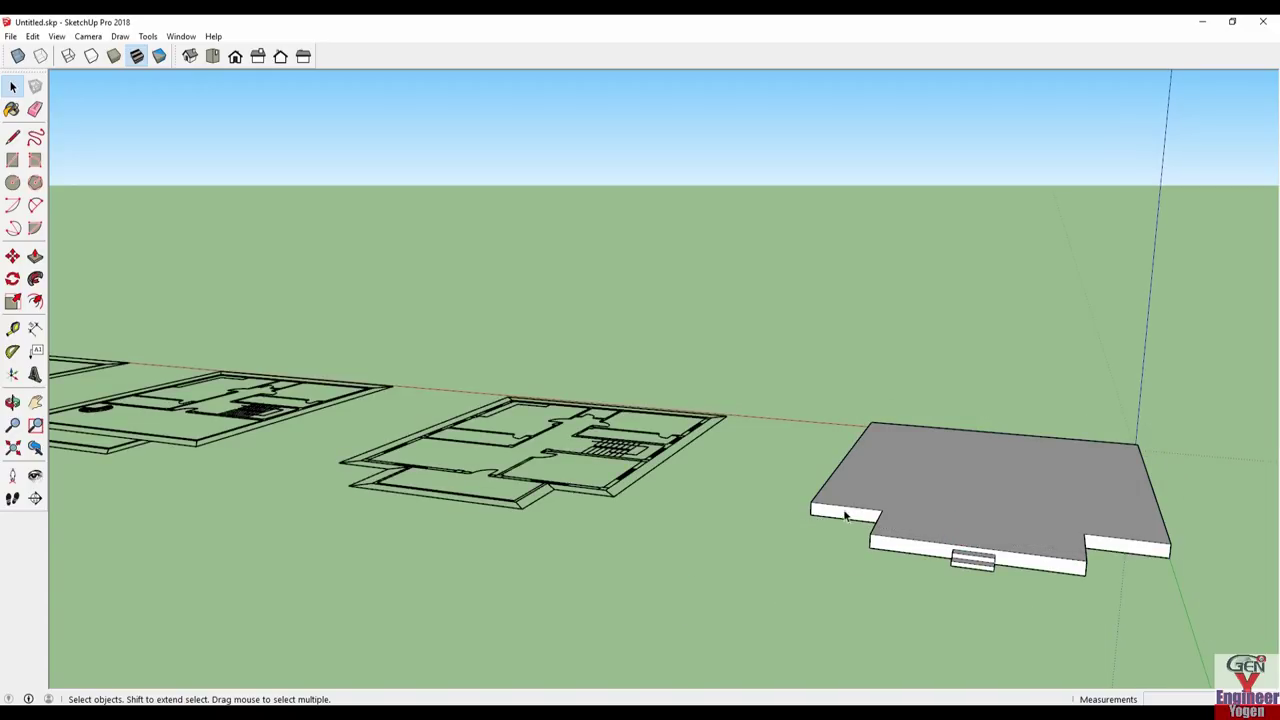
middle_drag(857, 585, 560, 535)
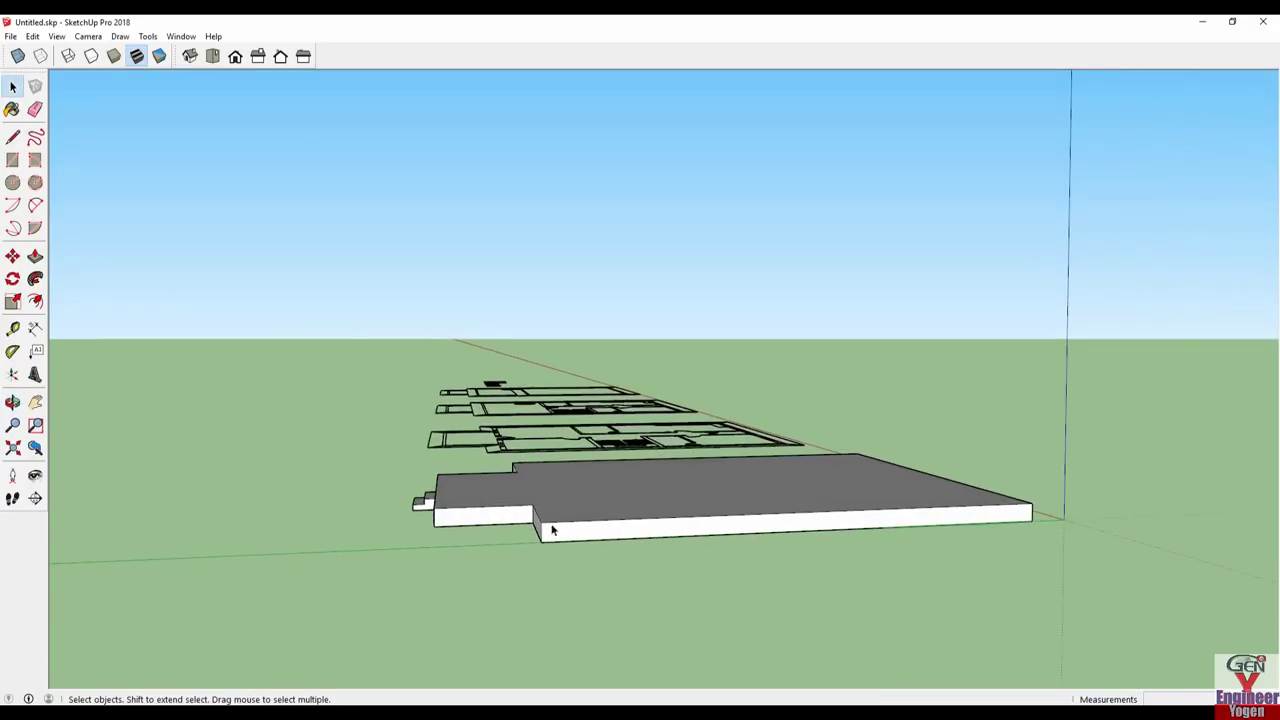
mouse_move(433, 541)
middle_down()
mouse_move(471, 460)
mouse_move(457, 486)
mouse_move(565, 333)
middle_up()
click(715, 165)
mouse_move(715, 165)
middle_down()
mouse_move(677, 220)
mouse_move(677, 288)
mouse_move(385, 275)
middle_up()
click(318, 285)
click(598, 241)
scroll(585, 276, down, 3)
mouse_move(585, 276)
middle_down()
mouse_move(571, 420)
mouse_move(643, 567)
middle_up()
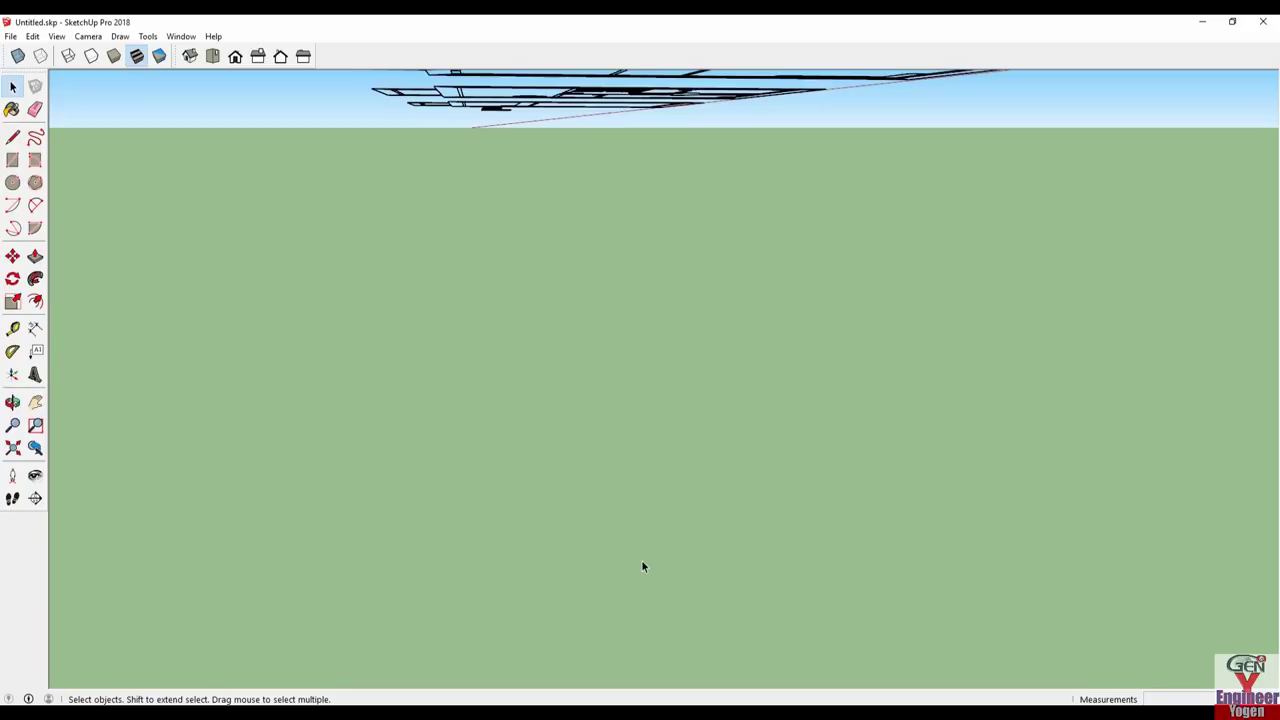
scroll(643, 567, down, 3)
- Move the ground-floor plan up 1.50' so it sits on the plinth top
key(m)
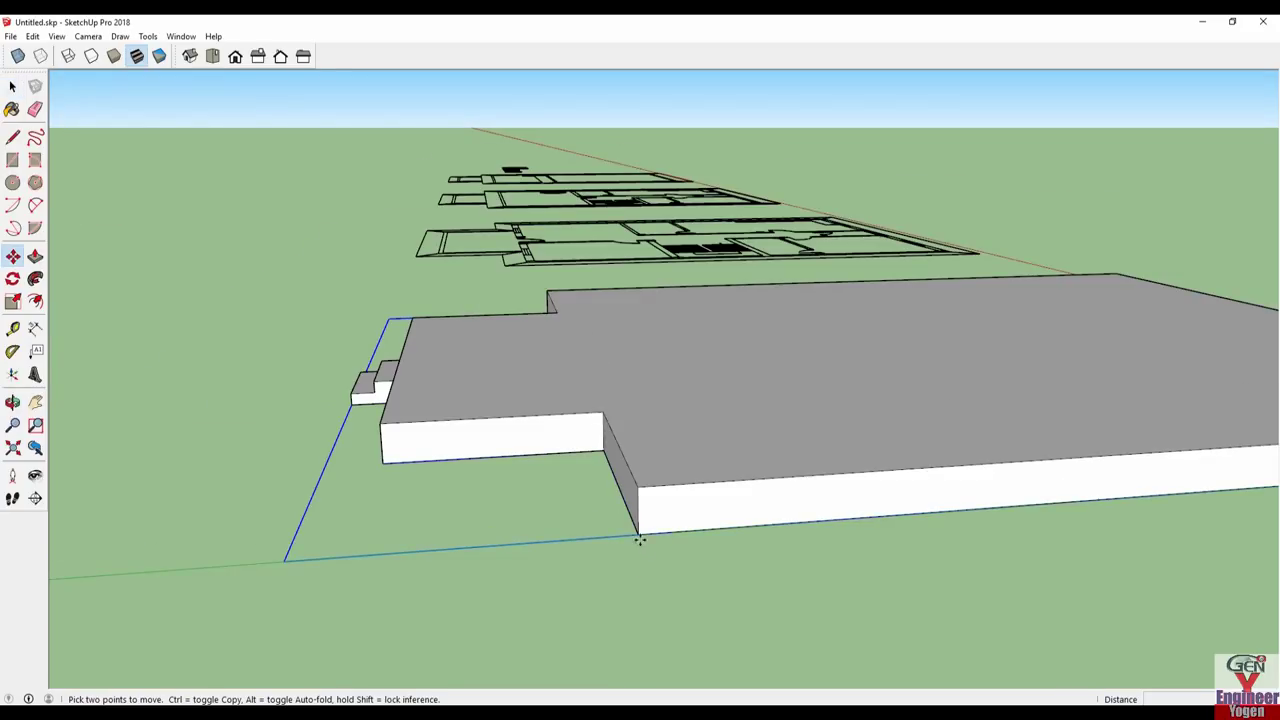
click(636, 532)
click(645, 488)
mouse_move(645, 488)
middle_down()
mouse_move(377, 414)
mouse_move(857, 471)
mouse_move(723, 437)
mouse_move(710, 365)
mouse_move(699, 461)
mouse_move(634, 483)
mouse_move(669, 437)
mouse_move(562, 467)
middle_up()
scroll(578, 377, up, 3)
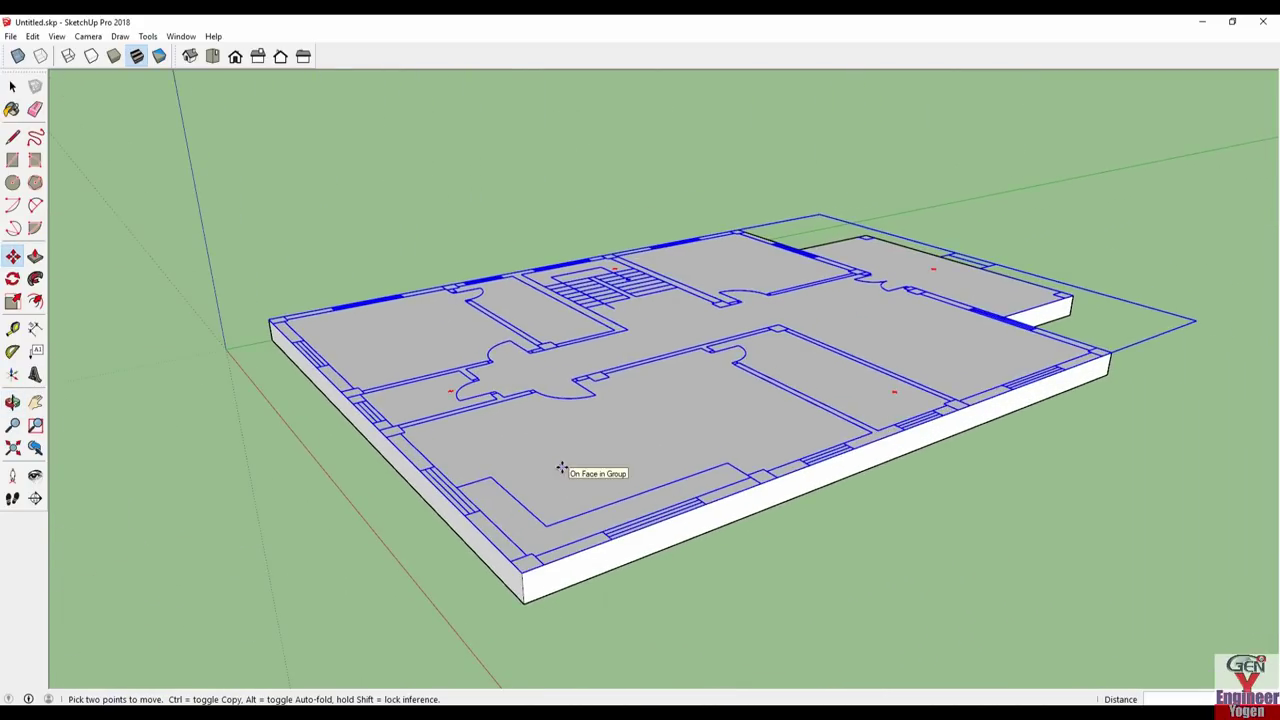
key(space)
click(131, 522)
scroll(517, 566, up, 1)
scroll(517, 566, up, 1)
- Draw a small square at the plan's slab corner for the first column
key(r)
click(518, 578)
click(533, 551)
key(space)
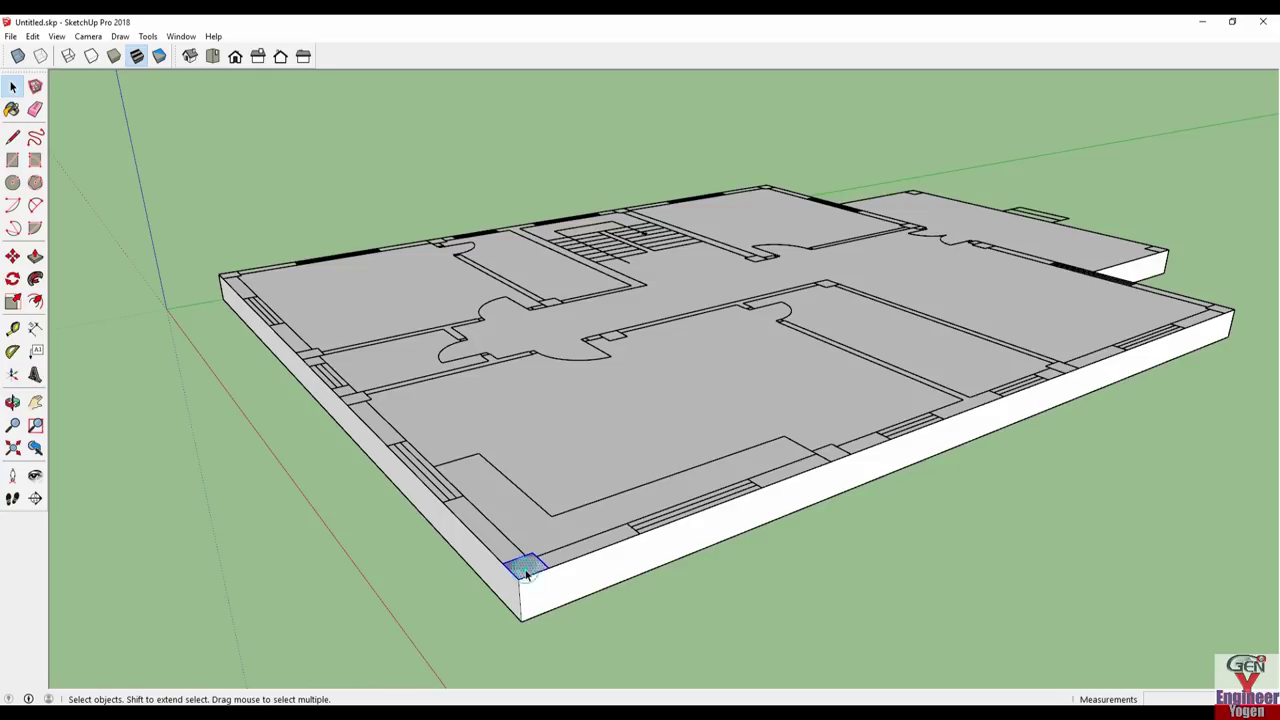
right_click(526, 573)
- Group the corner square and push/pull it up 9' into a column
click(568, 501)
double_click(526, 568)
key(p)
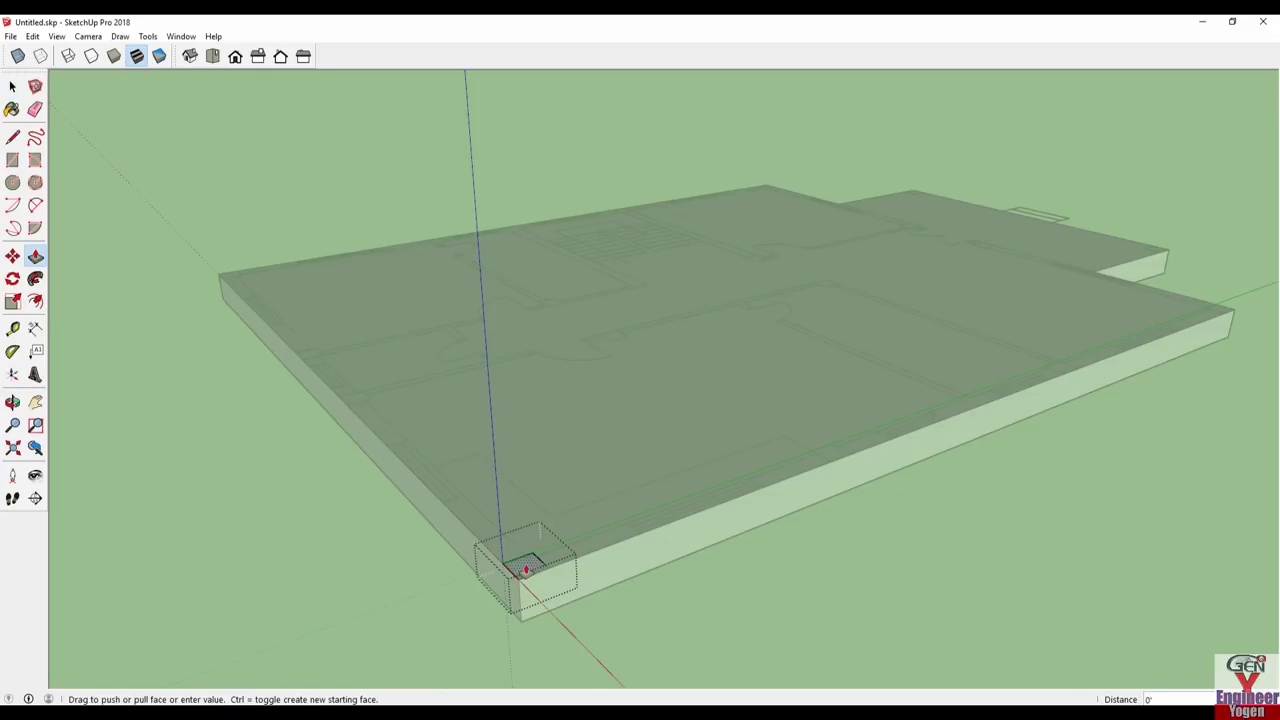
click(526, 568)
text(9)
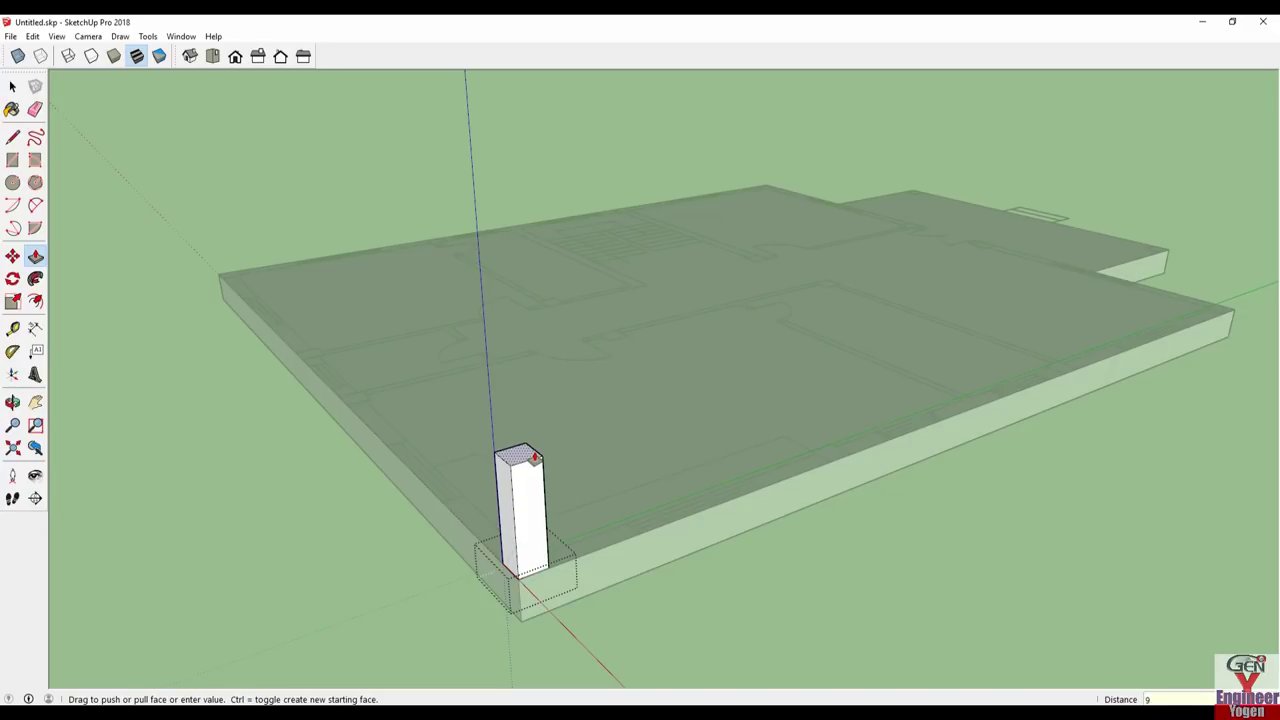
text(')
key(Return)
key(space)
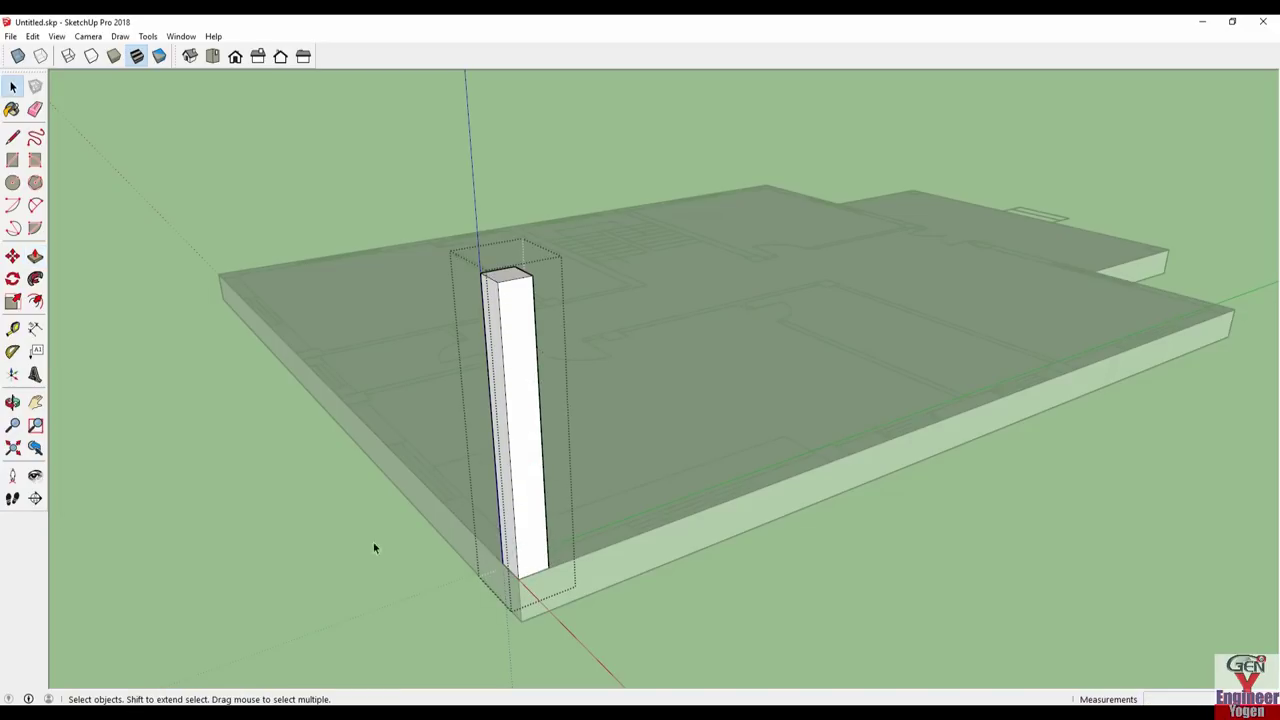
click(315, 536)
middle_drag(315, 536, 629, 583)
scroll(1027, 487, up, 3)
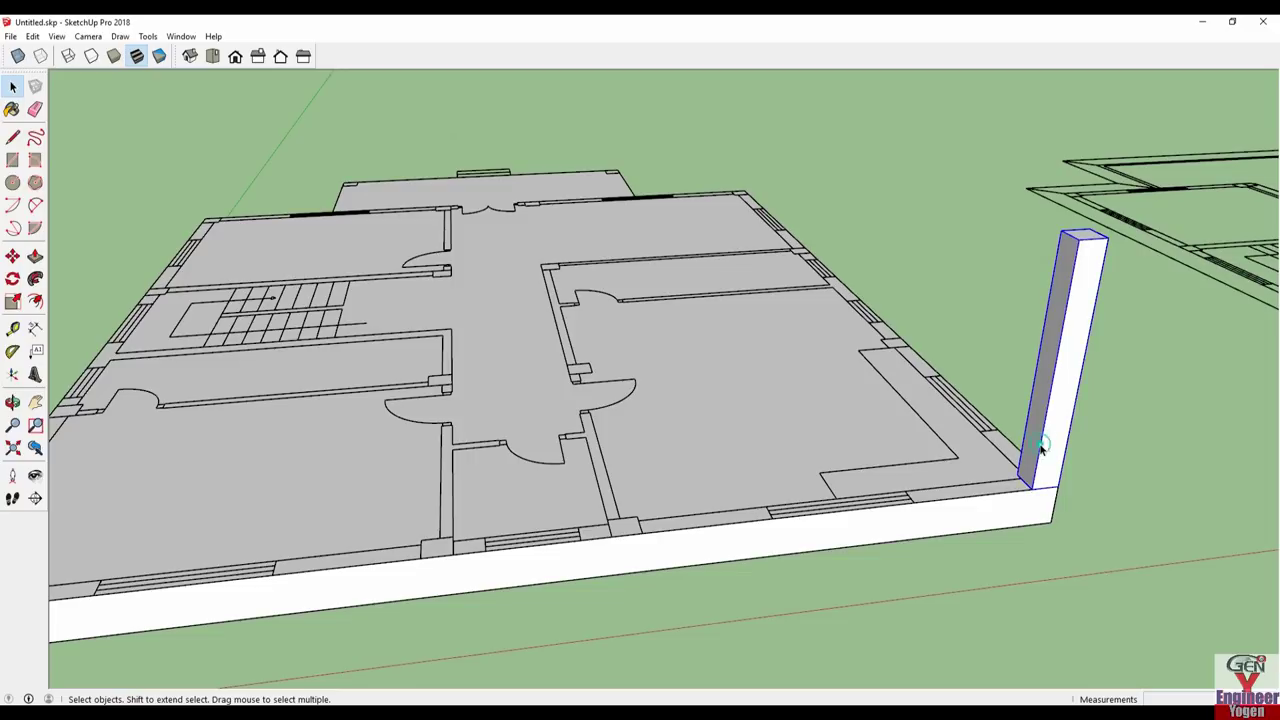
- Copy the corner column onto the front wall and the left corner
key(m)
click(1058, 488)
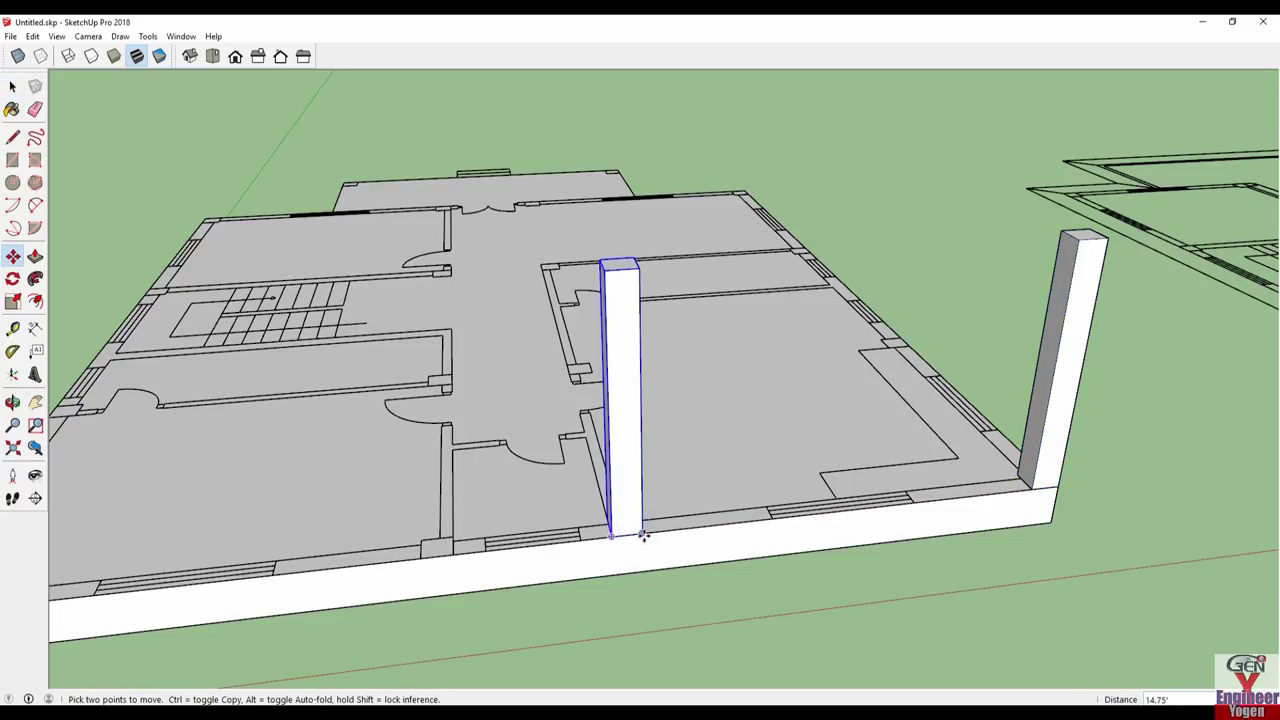
click(644, 536)
click(453, 553)
click(453, 553)
mouse_move(450, 552)
middle_down()
mouse_move(380, 560)
mouse_move(449, 586)
mouse_move(543, 557)
middle_up()
click(372, 563)
key(space)
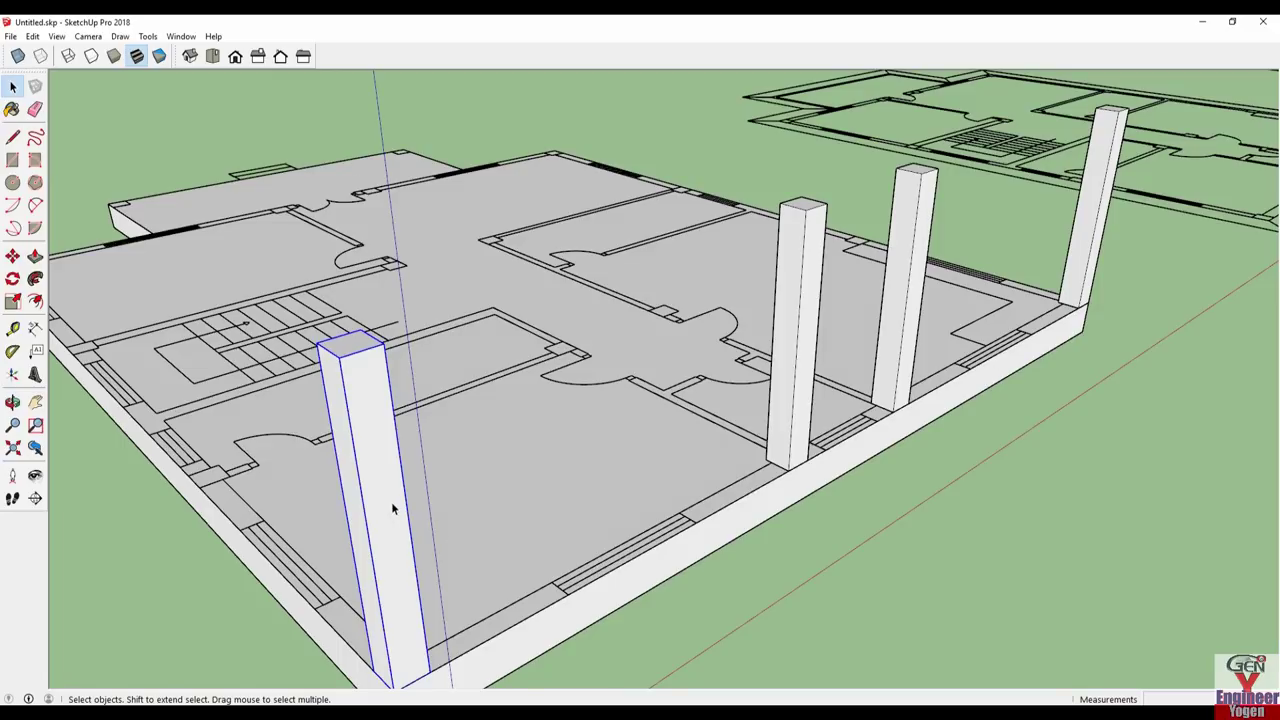
- Ctrl-copy a column to the next wall junction on the plan
shift+click(801, 352)
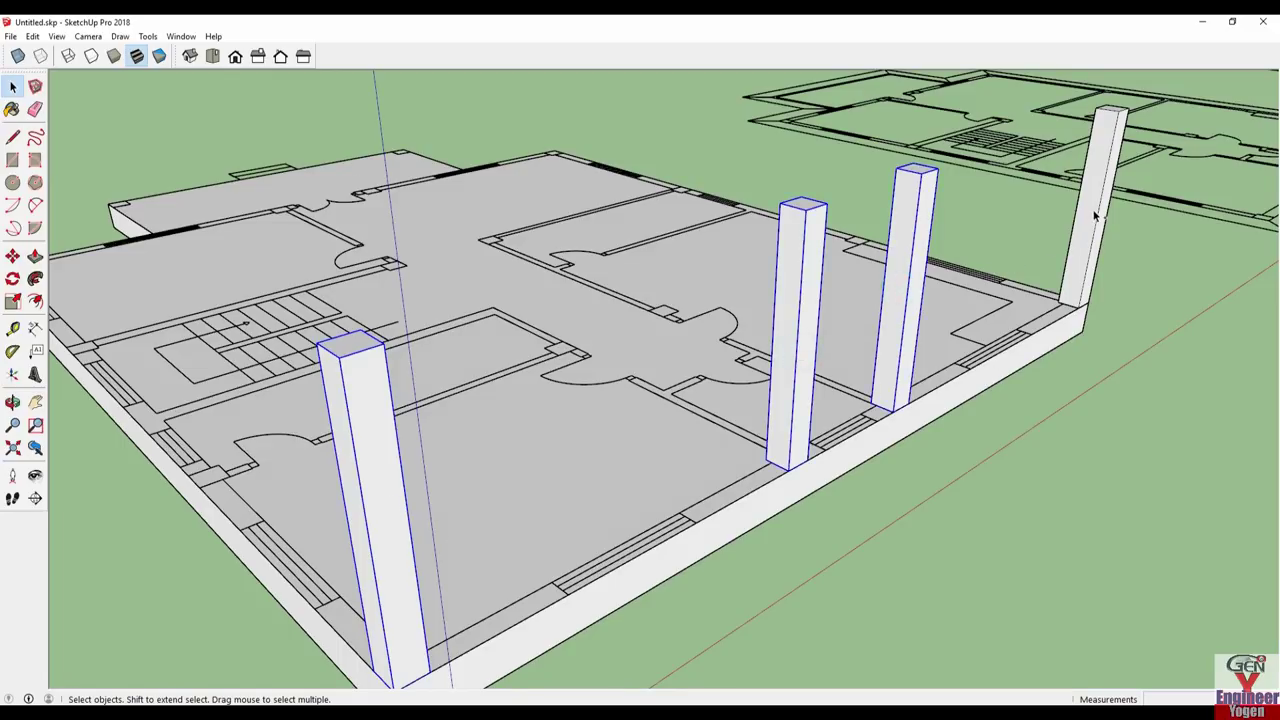
scroll(1076, 248, down, 3)
middle_drag(1076, 248, 872, 425)
scroll(857, 434, up, 5)
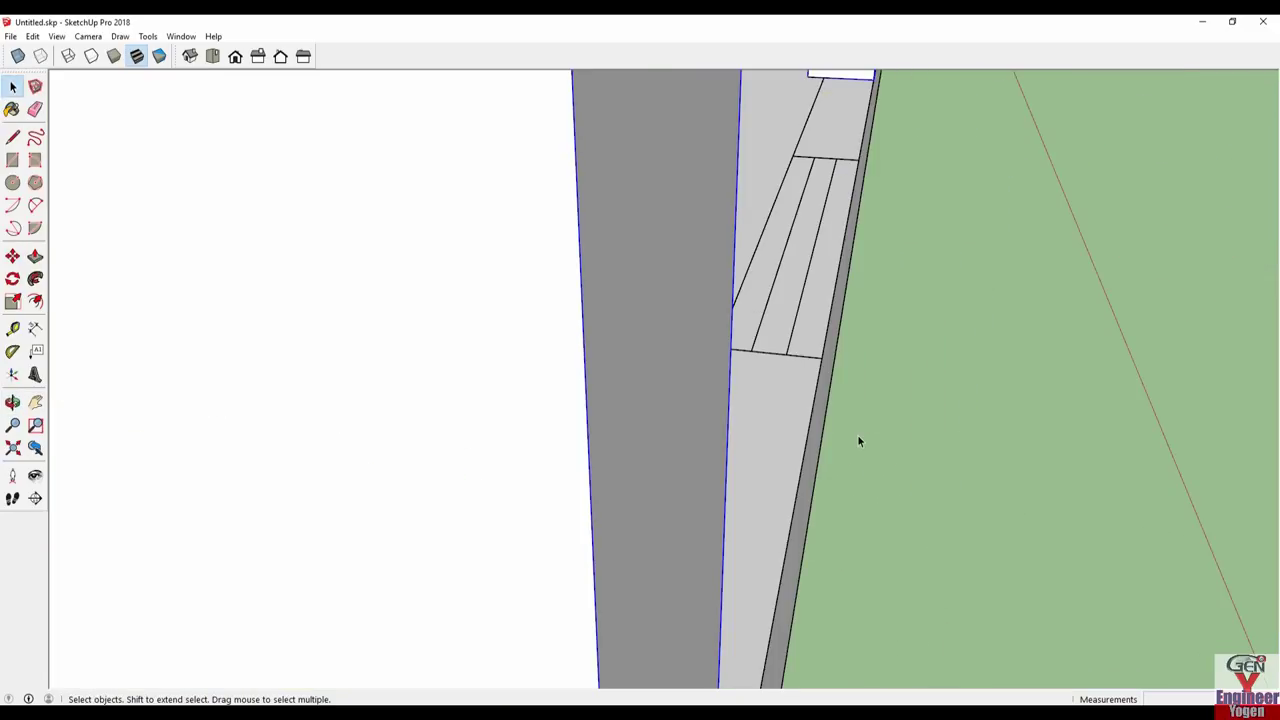
scroll(852, 456, down, 2)
key(m)
click(836, 520)
key(ctrl)
scroll(414, 520, down, 2)
scroll(654, 535, up, 2)
click(653, 536)
- Ctrl-copy two more columns onto the remaining junction positions
click(655, 530)
key(ctrl)
middle_drag(654, 526, 733, 495)
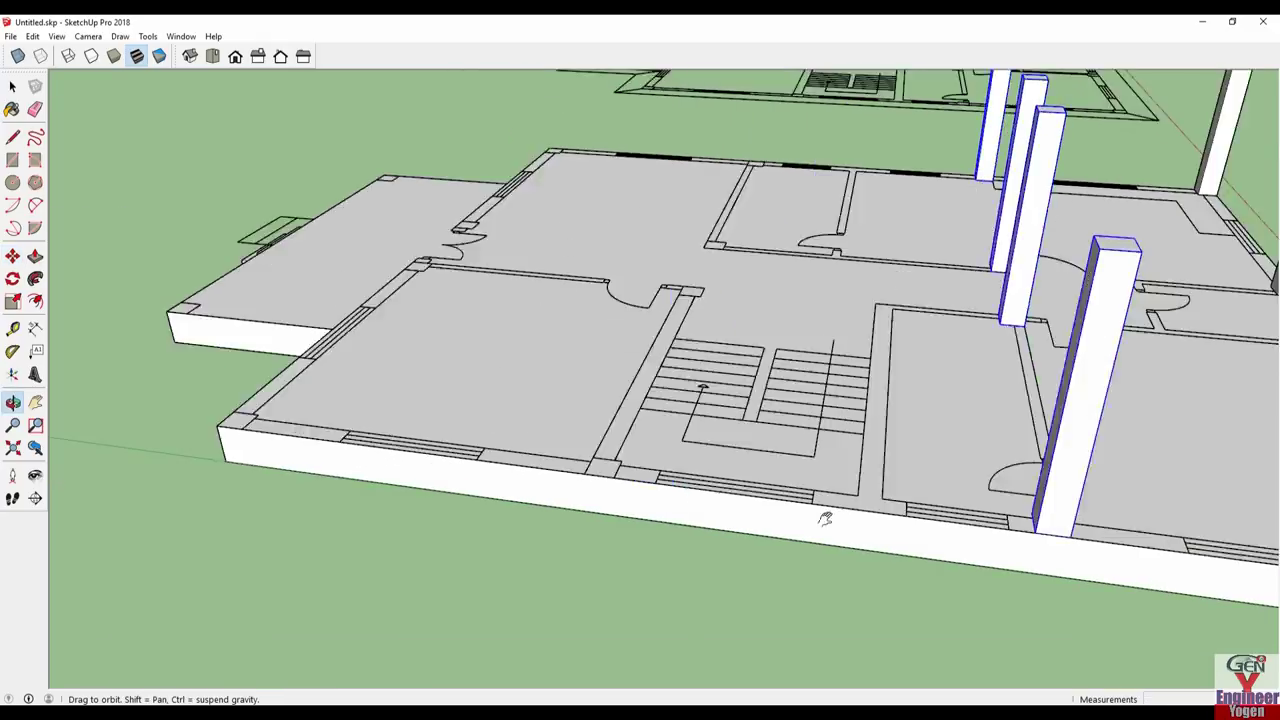
click(733, 495)
click(735, 493)
key(ctrl)
mouse_move(449, 466)
middle_down()
mouse_move(690, 543)
mouse_move(614, 437)
mouse_move(1069, 468)
middle_up()
click(657, 535)
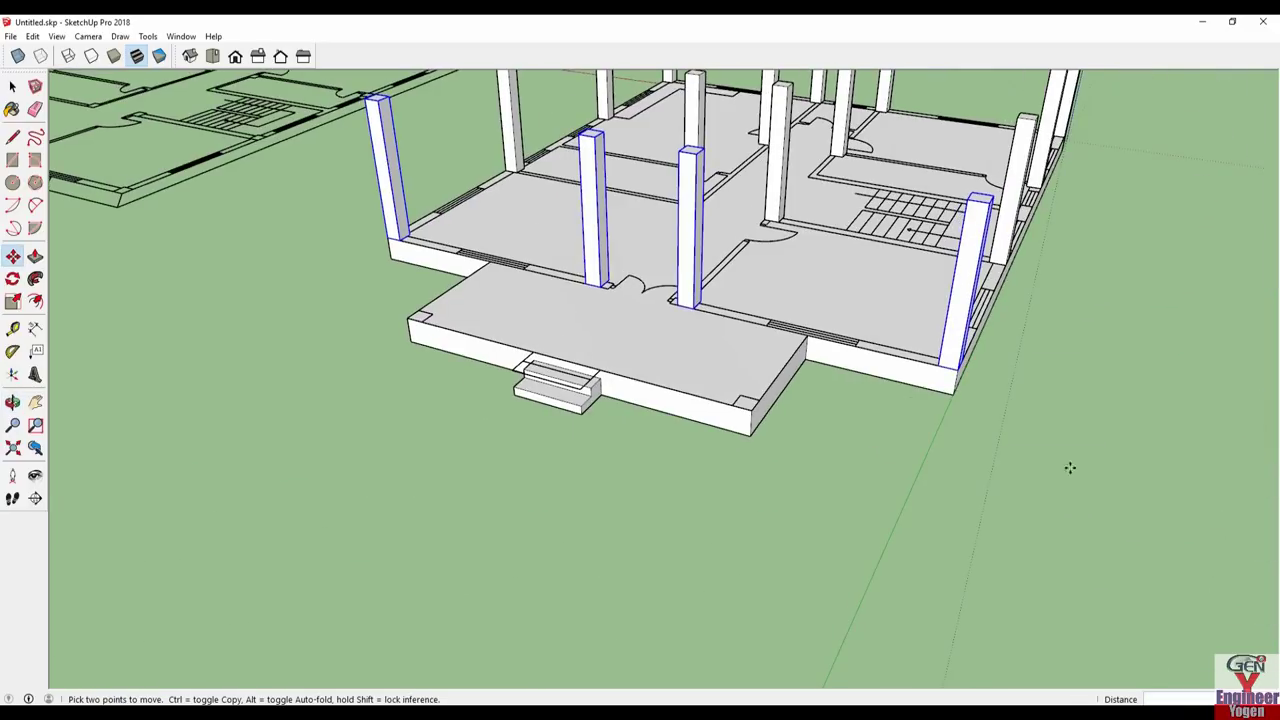
key(space)
- Copy columns onto the front platform's front and front-left corners
click(685, 287)
key(m)
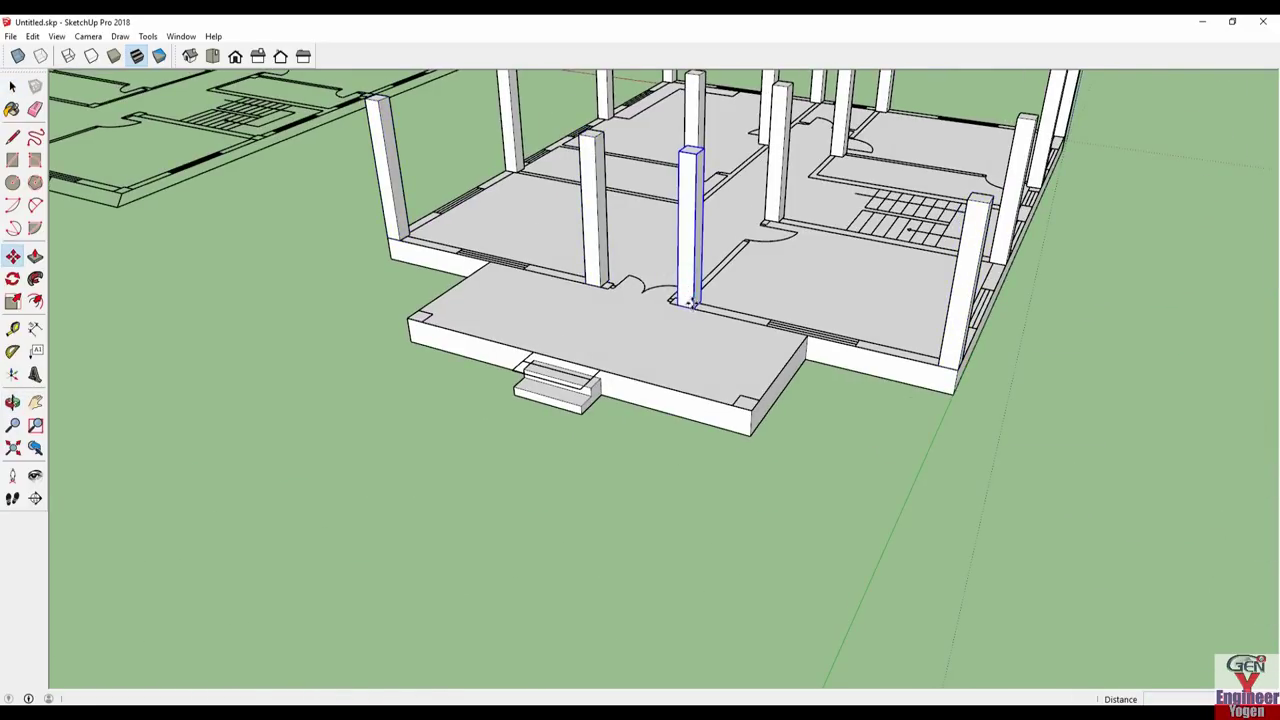
scroll(700, 310, up, 1)
click(697, 308)
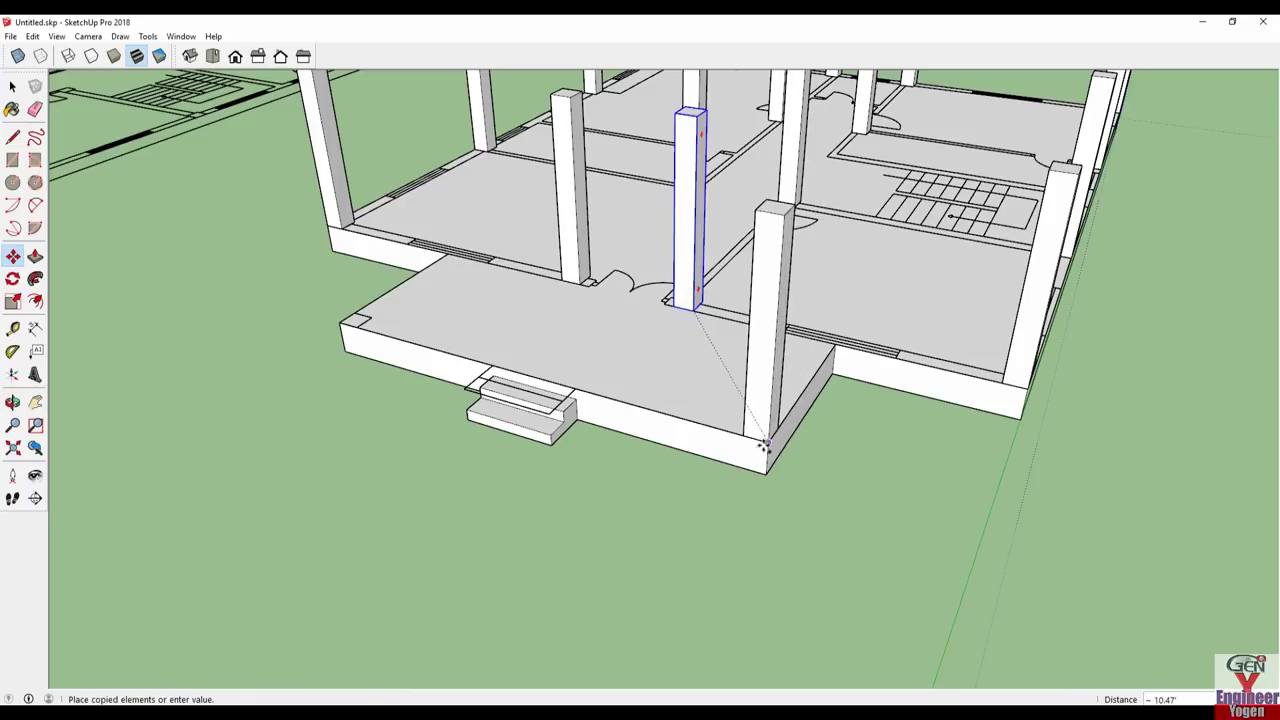
click(765, 442)
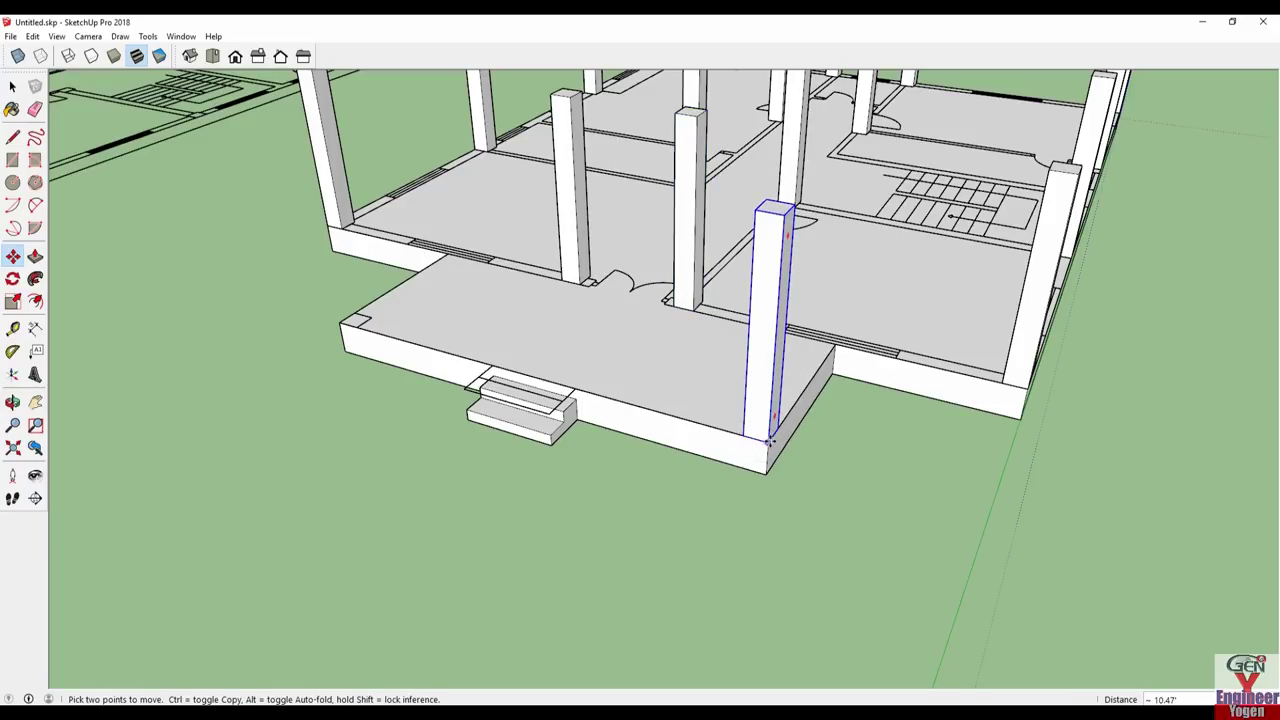
click(767, 441)
click(350, 323)
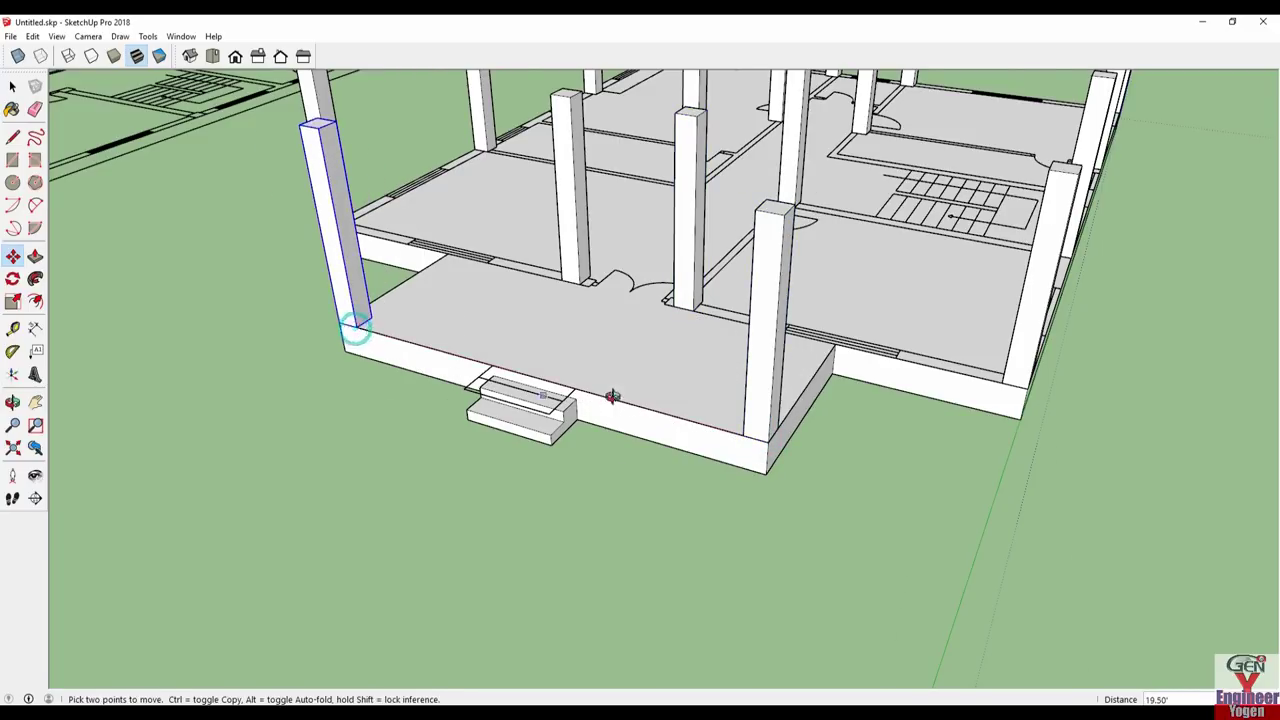
middle_drag(613, 396, 727, 422)
scroll(620, 436, down, 5)
mouse_move(514, 451)
middle_down()
mouse_move(1074, 457)
mouse_move(605, 366)
mouse_move(536, 413)
middle_up()
scroll(600, 368, up, 2)
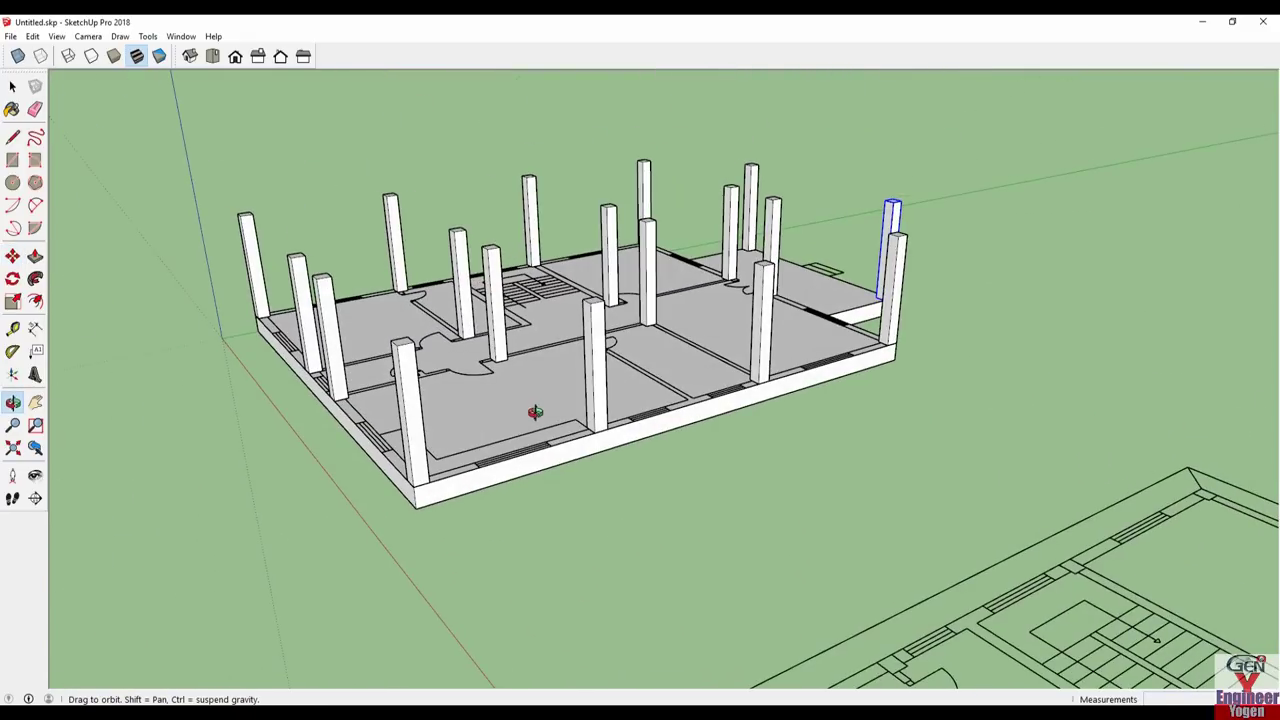
key(space)
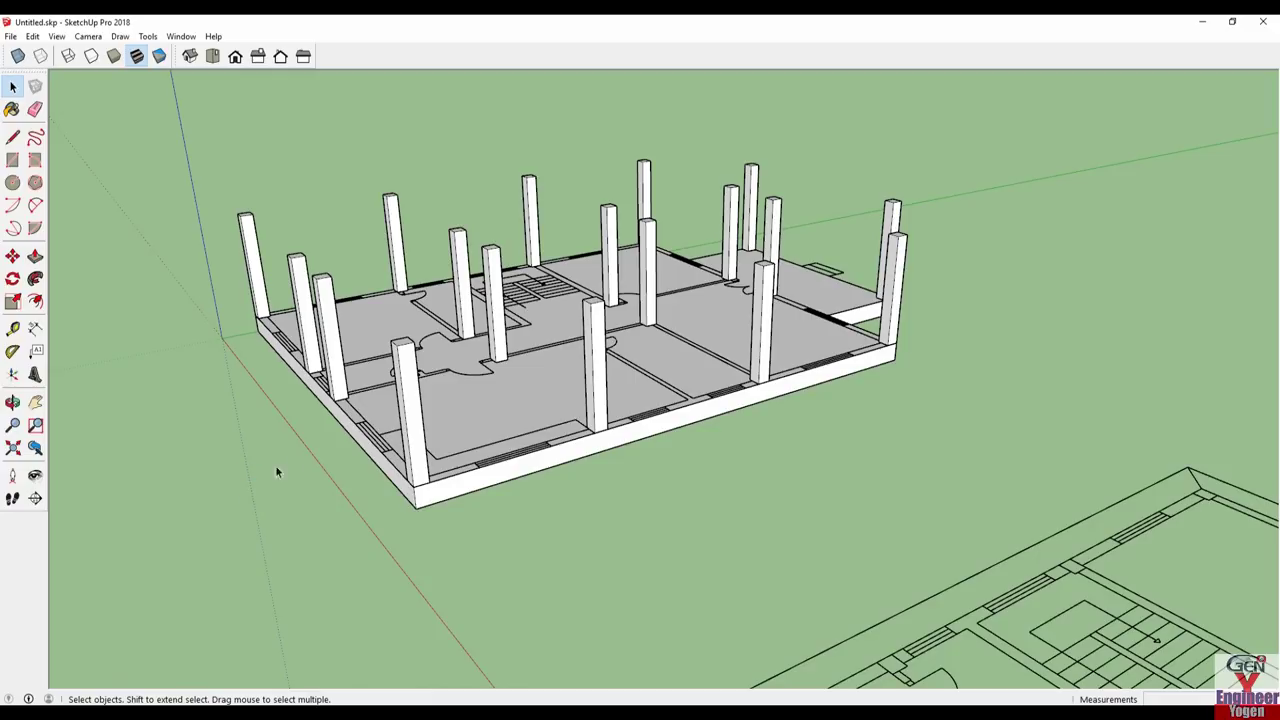
middle_drag(293, 457, 546, 513)
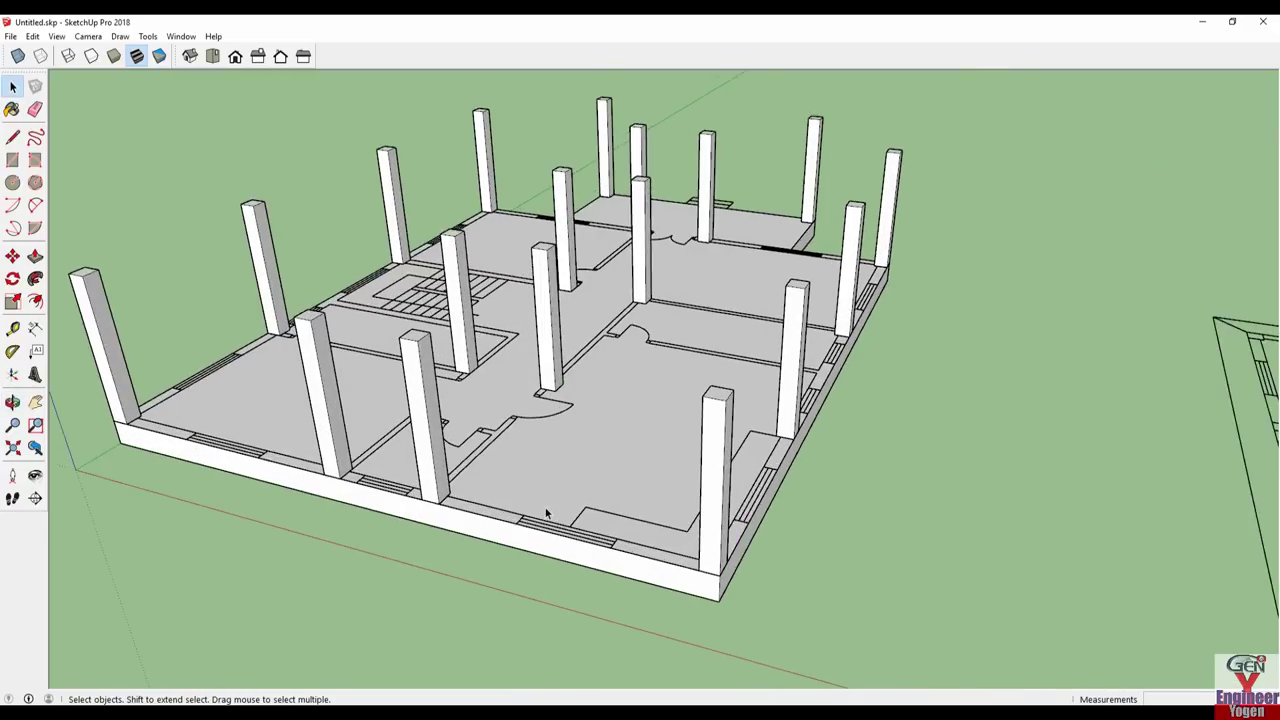
- Draw a narrow wall strip along the plinth between two front columns and select it
scroll(546, 513, up, 3)
key(r)
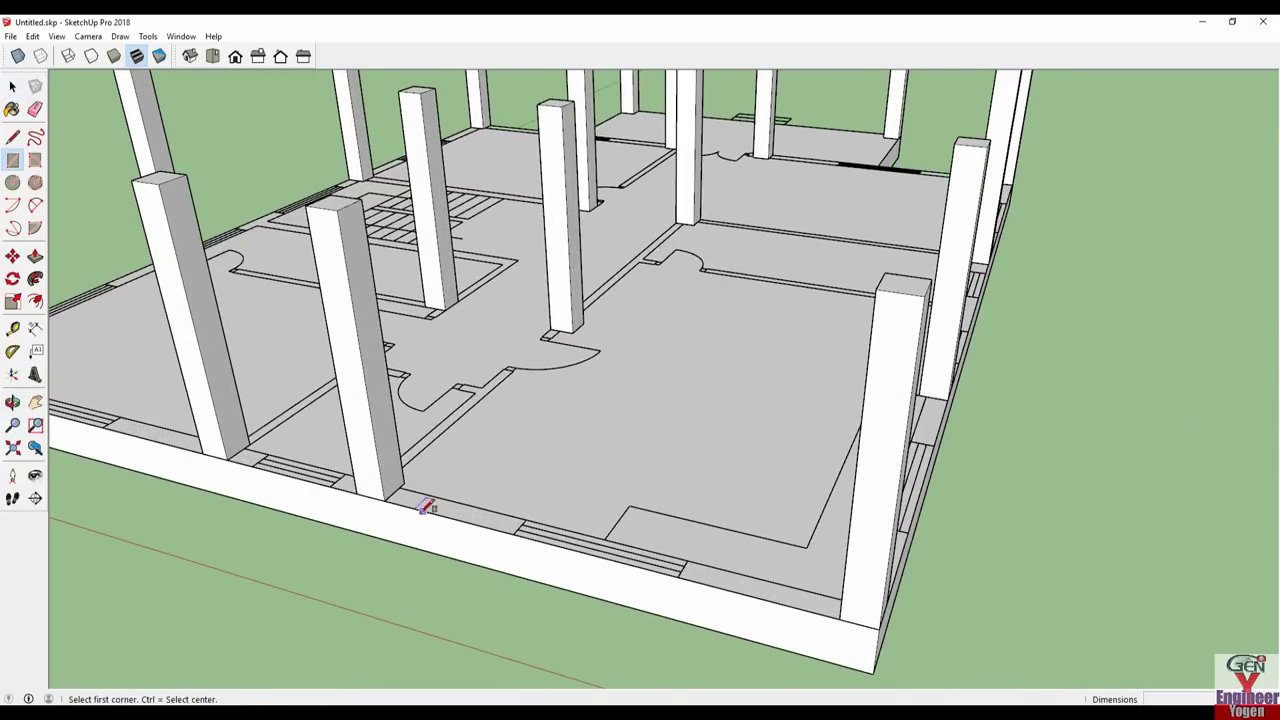
middle_drag(420, 505, 385, 585)
scroll(390, 535, up, 2)
click(370, 517)
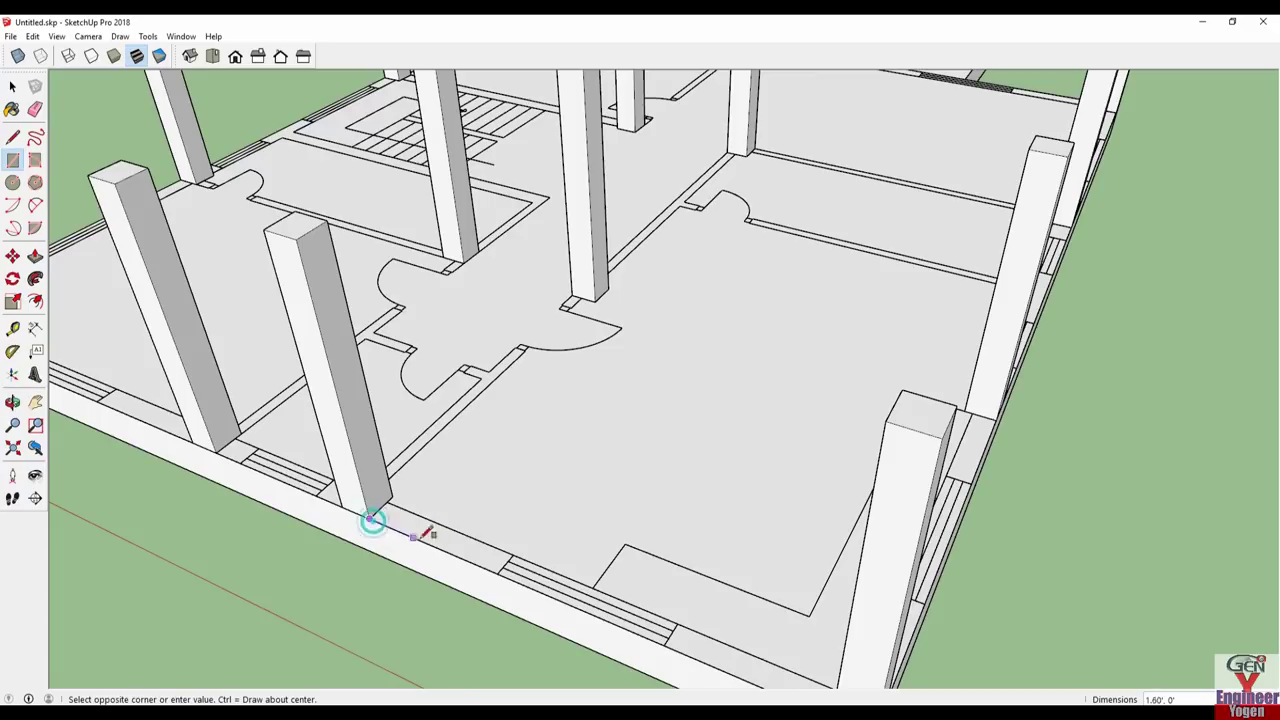
scroll(486, 546, down, 2)
scroll(600, 580, up, 2)
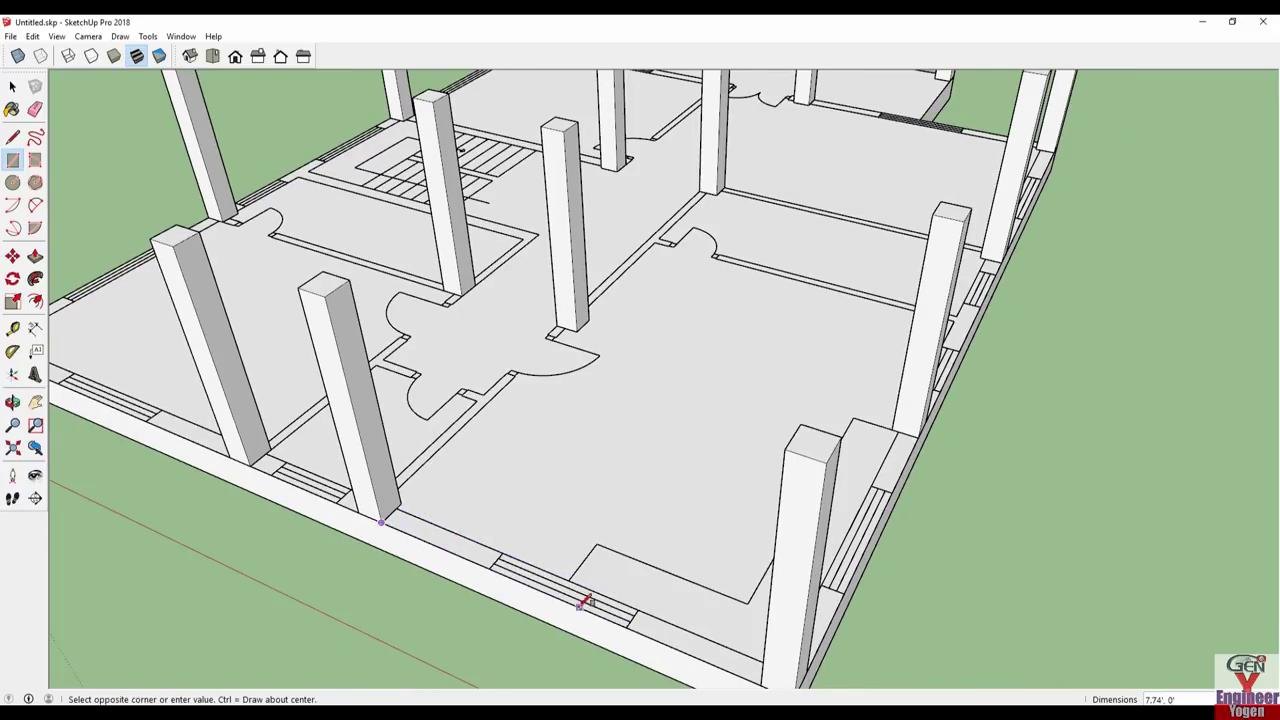
mouse_move(645, 600)
middle_down()
mouse_move(645, 563)
mouse_move(980, 551)
middle_up()
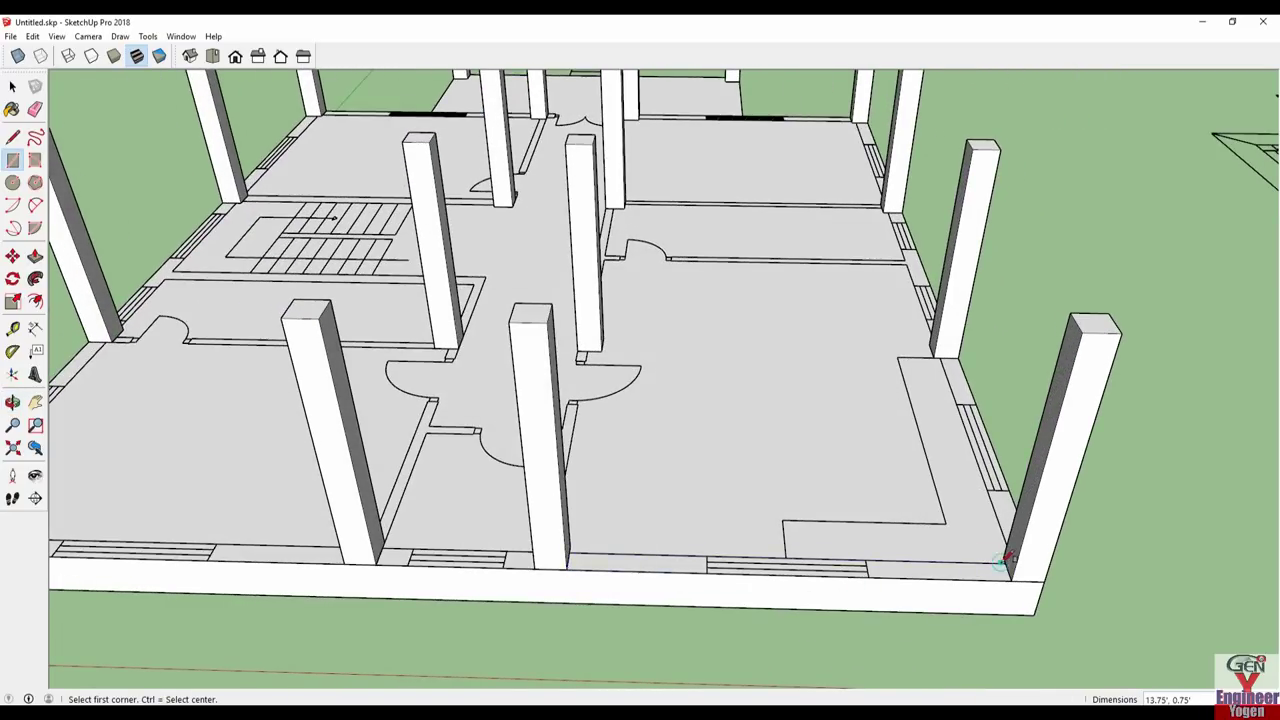
key(space)
click(903, 573)
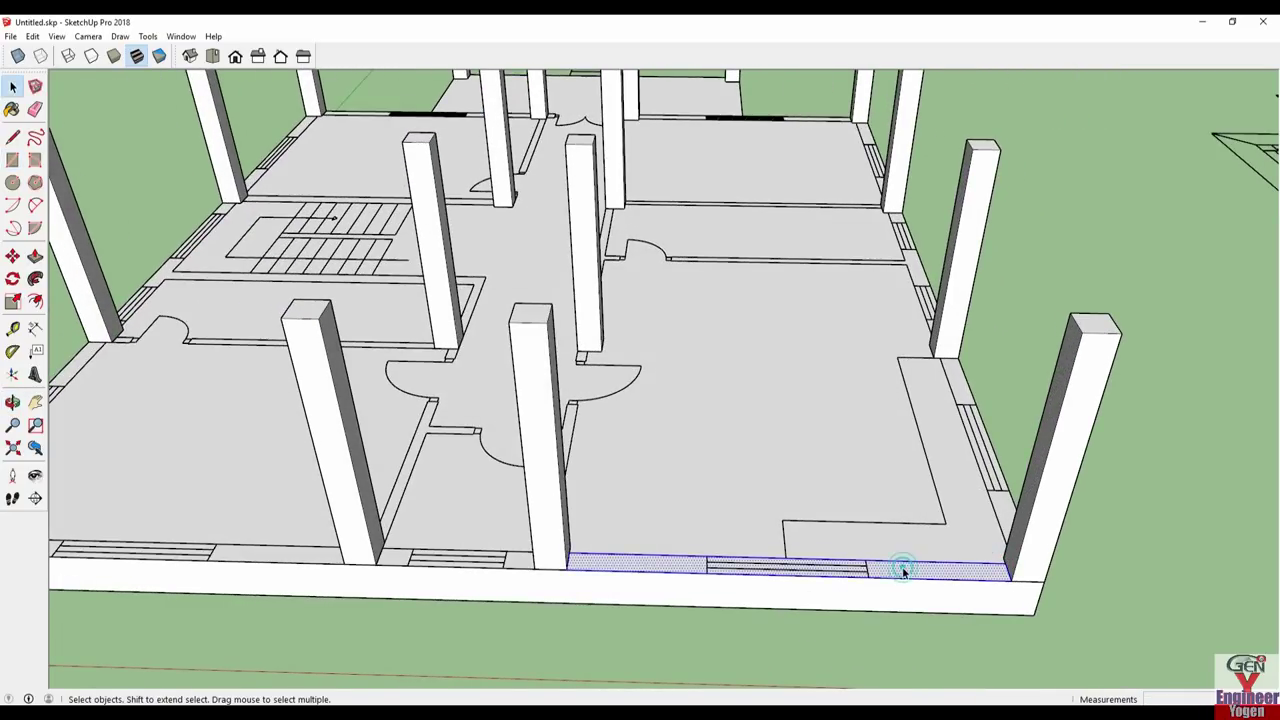
right_click(903, 571)
- Group the wall strip and extrude it 9' up to the column tops
click(935, 500)
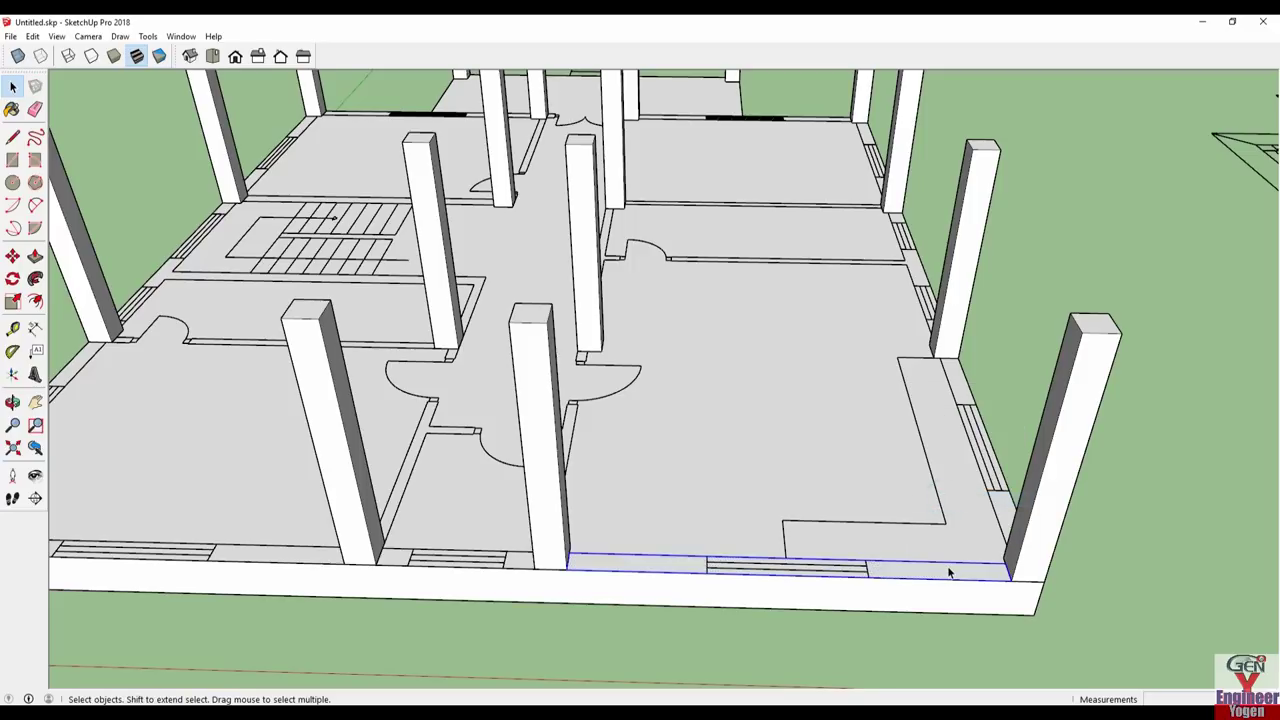
double_click(950, 572)
key(p)
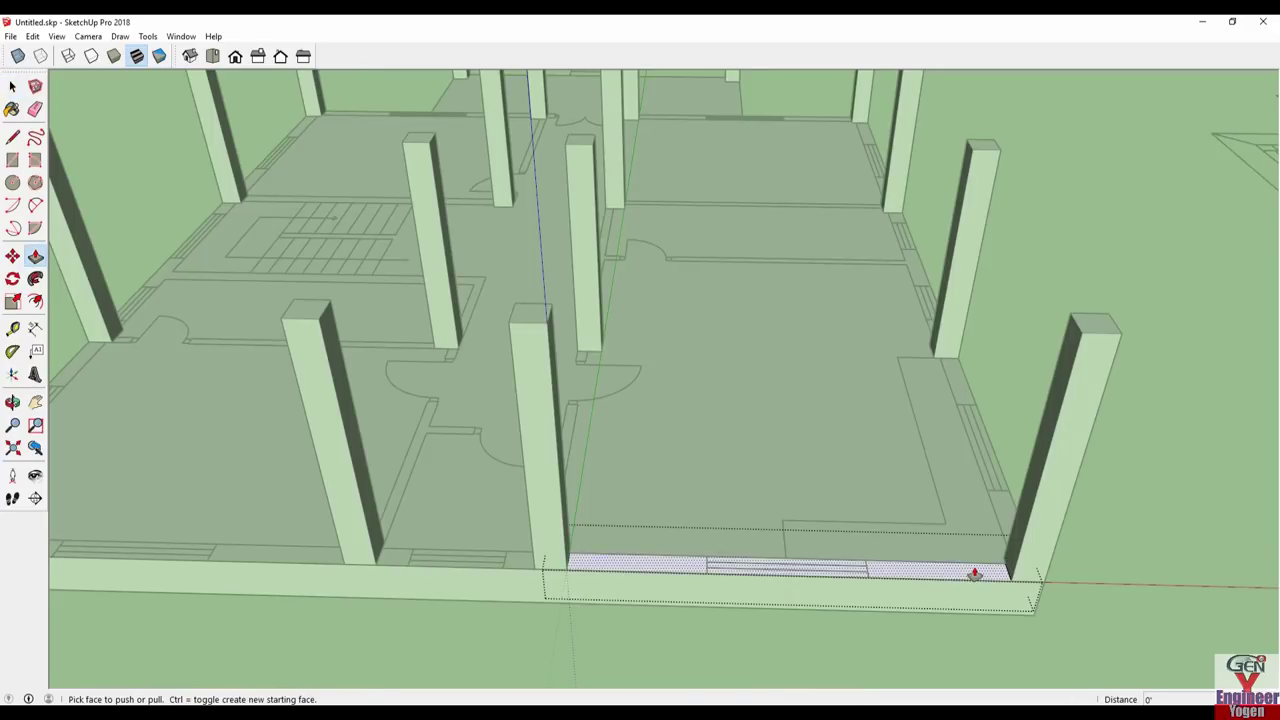
drag(962, 572, 962, 480)
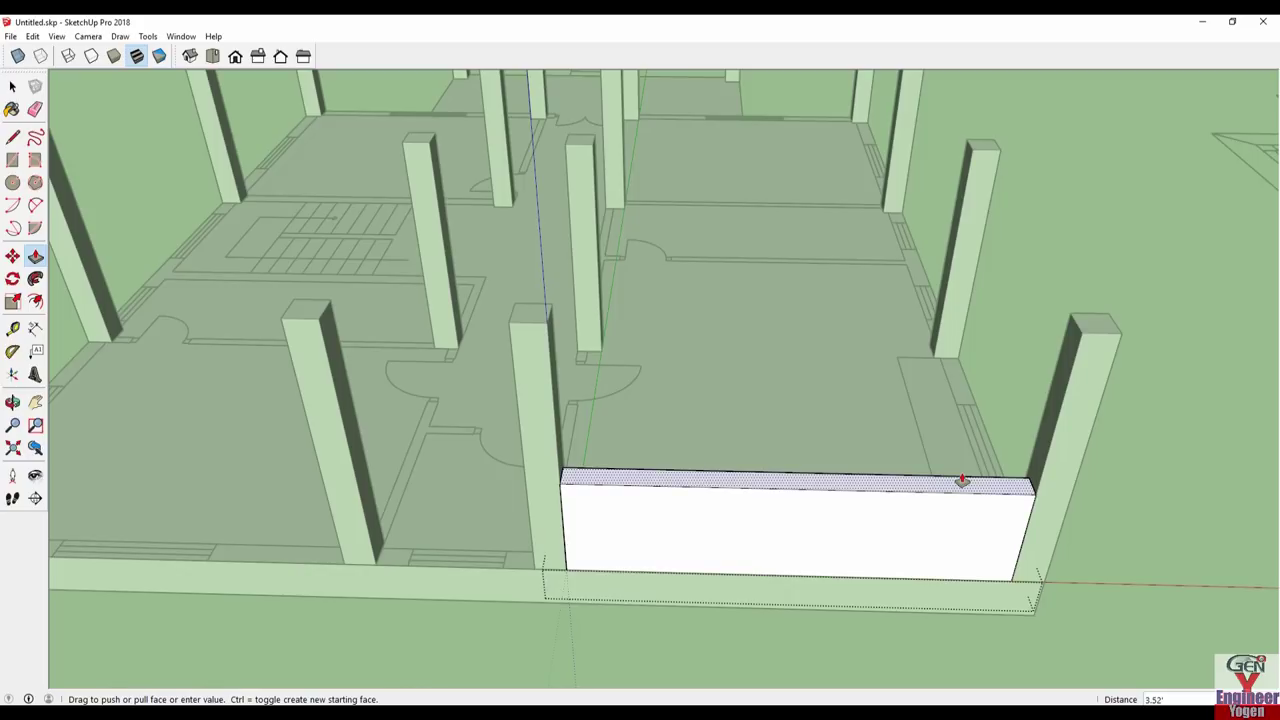
mouse_move(962, 480)
mouse_down()
mouse_move(1078, 332)
mouse_move(1038, 358)
mouse_up()
middle_drag(1038, 358, 867, 303)
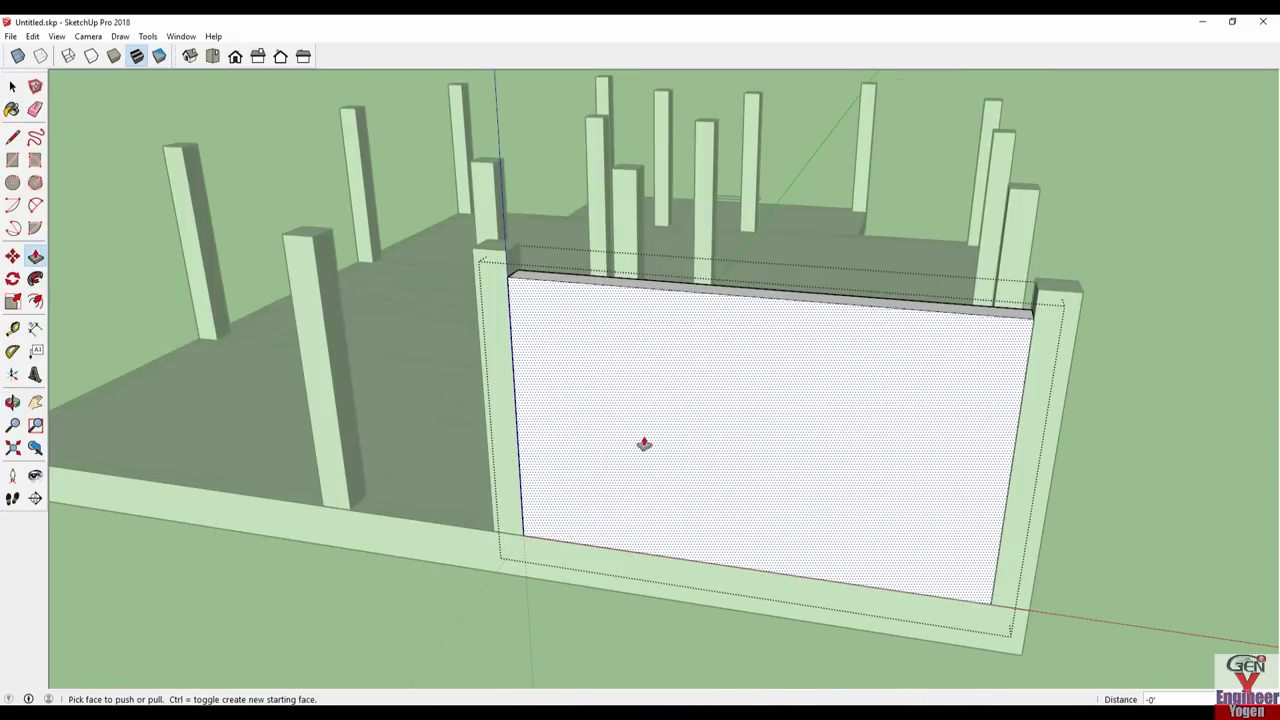
key(space)
click(314, 584)
middle_drag(369, 589, 623, 541)
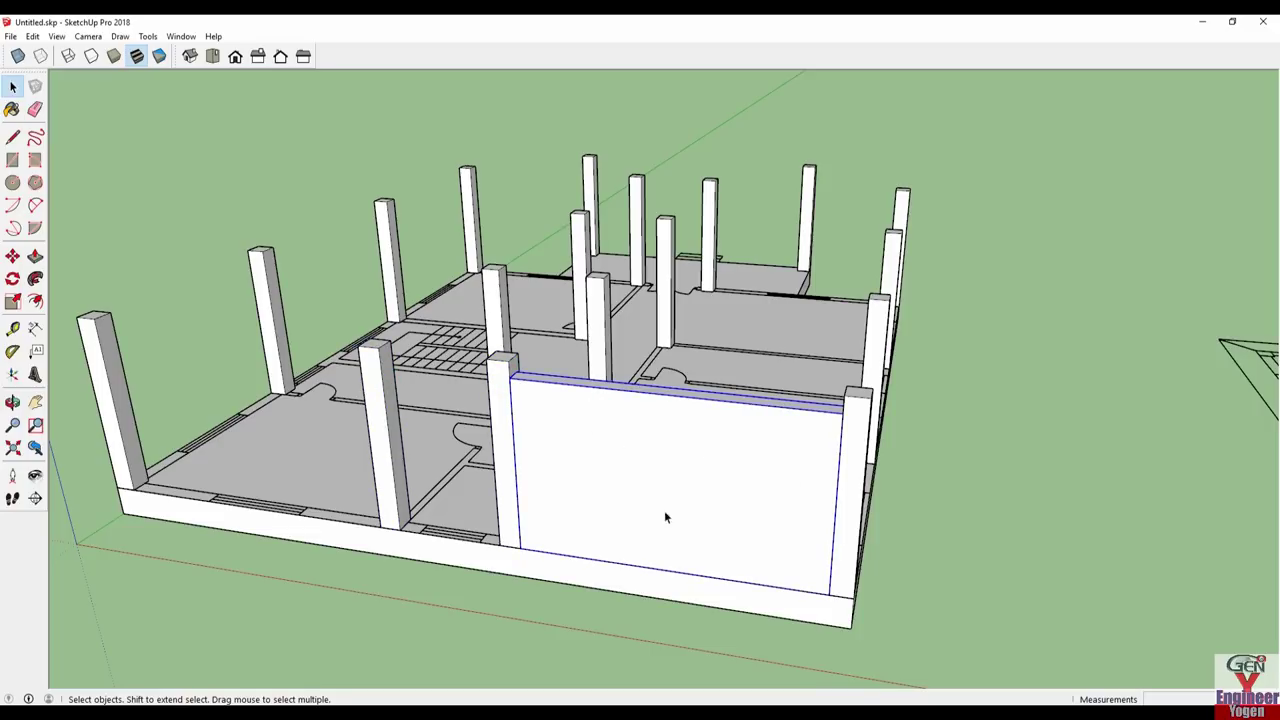
- Place a Tape Measure guide line across the wall panel
key(t)
click(647, 559)
text(4'6)
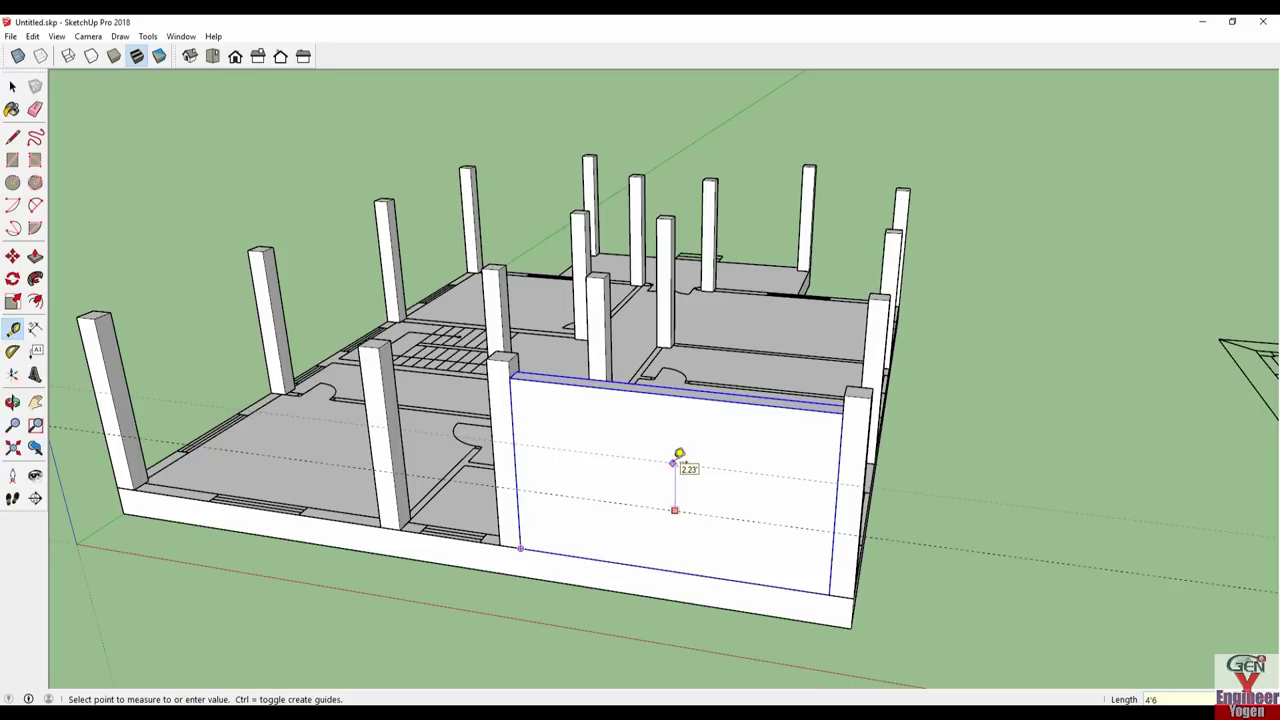
click(679, 453)
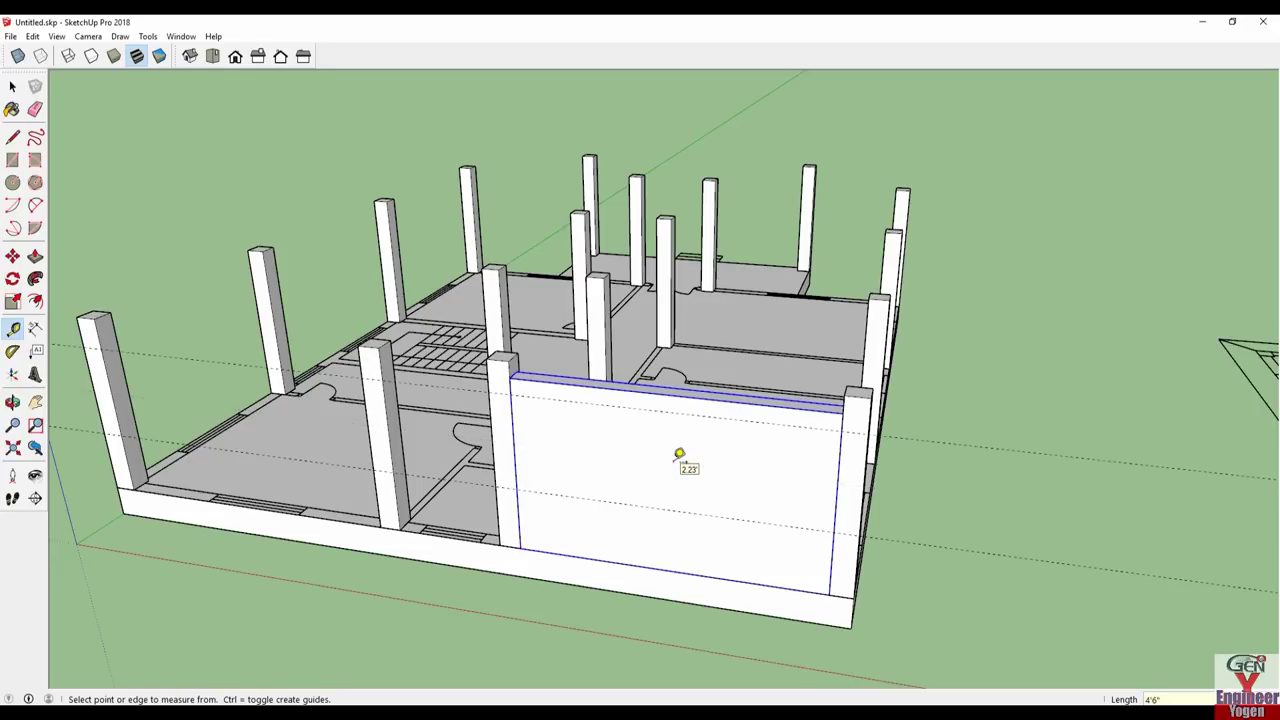
key(space)
- Hide the plinth slab and enter the wall group for editing
mouse_move(884, 593)
middle_down()
mouse_move(671, 457)
mouse_move(703, 423)
mouse_move(549, 371)
middle_up()
click(528, 358)
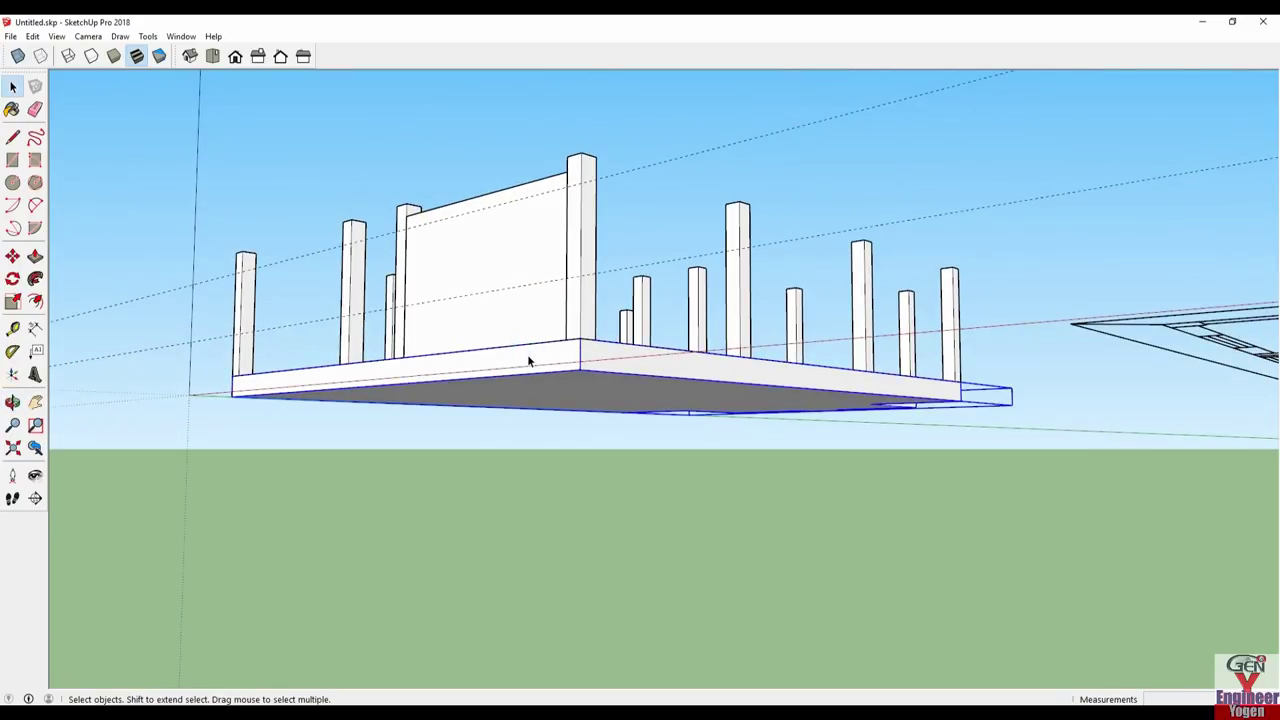
right_click(528, 358)
click(563, 410)
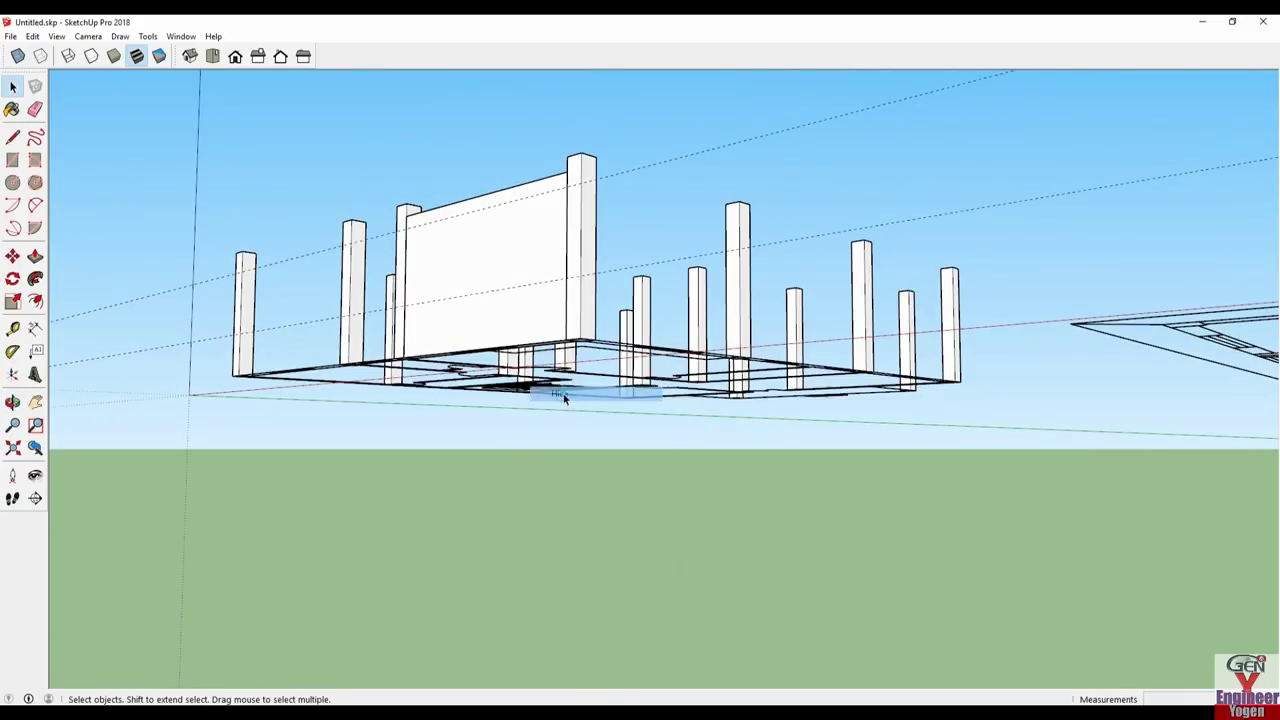
mouse_move(528, 446)
middle_down()
mouse_move(737, 223)
mouse_move(730, 318)
mouse_move(771, 674)
mouse_move(489, 460)
mouse_move(563, 445)
mouse_move(497, 283)
mouse_move(586, 394)
middle_up()
scroll(497, 272, up, 3)
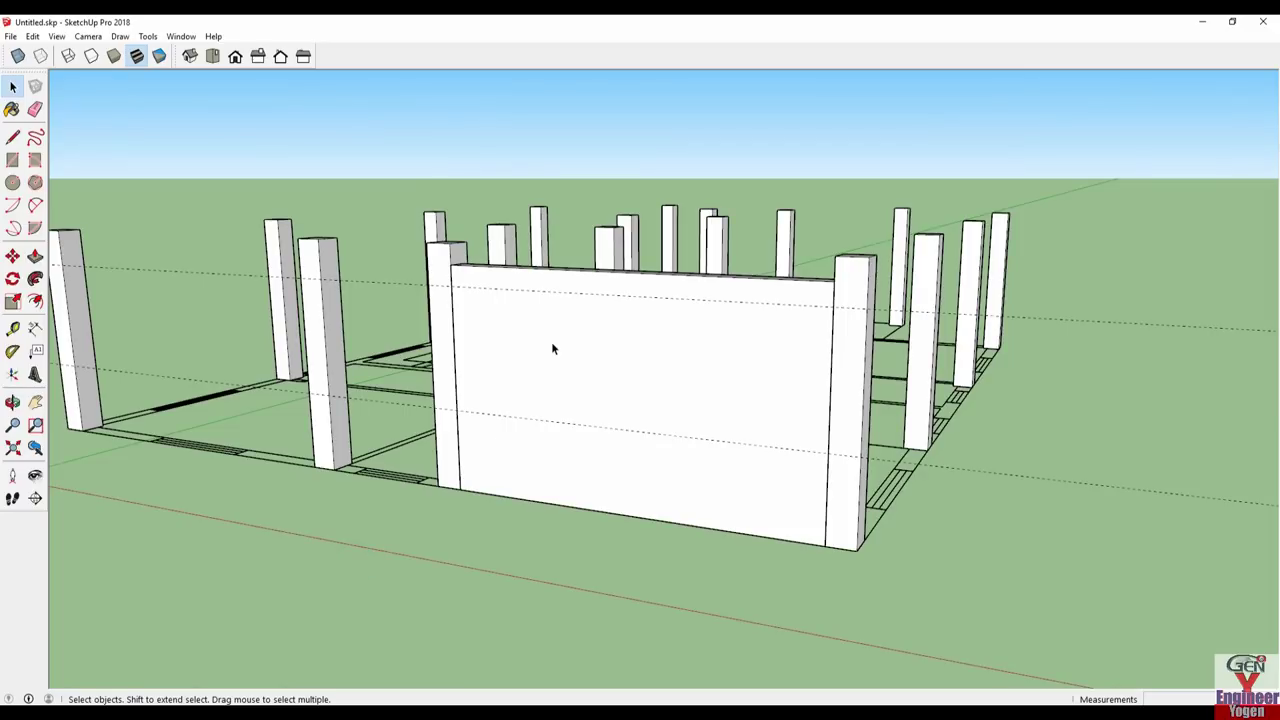
double_click(552, 348)
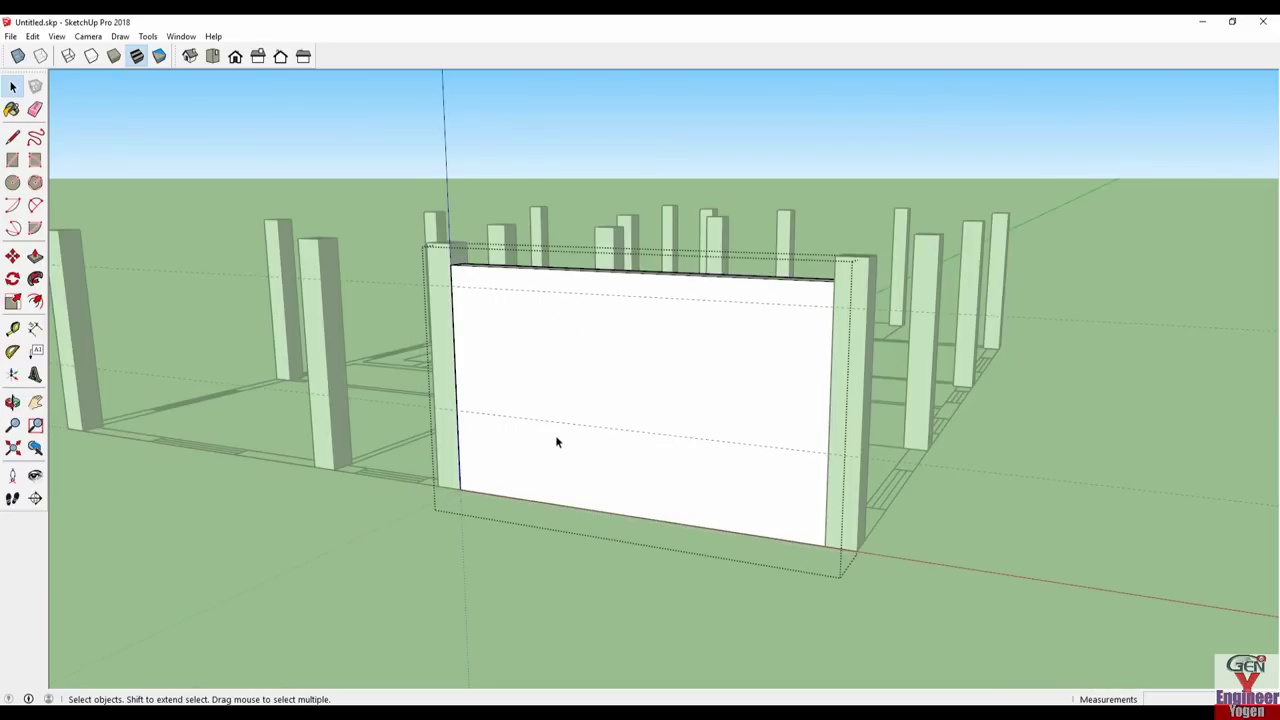
- Draw a window rectangle between the guides and push it into the wall
key(r)
click(576, 342)
click(614, 388)
key(p)
click(598, 368)
click(623, 360)
mouse_move(623, 360)
middle_down()
mouse_move(511, 455)
mouse_move(329, 434)
mouse_move(872, 276)
middle_up()
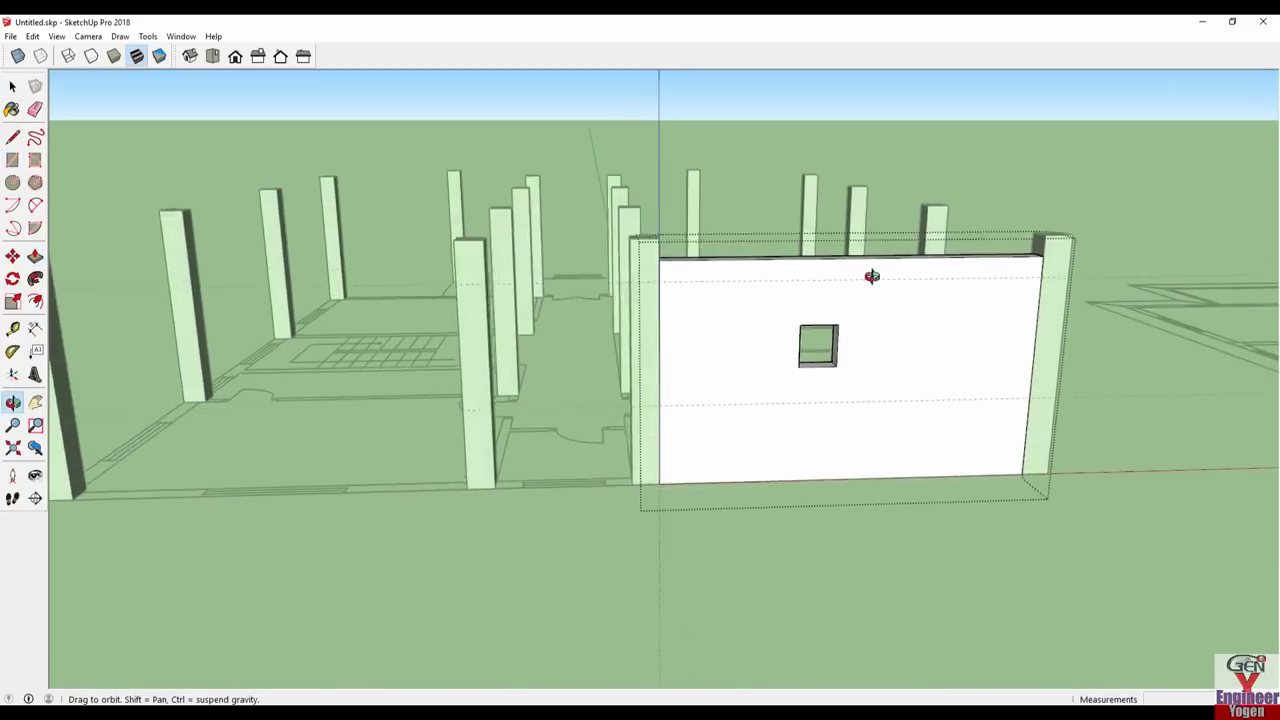
scroll(824, 357, up, 5)
- Push the opening's faces through to complete the window, then select the wall
click(816, 372)
mouse_move(811, 414)
middle_down()
mouse_move(806, 509)
mouse_move(707, 514)
mouse_move(683, 320)
middle_up()
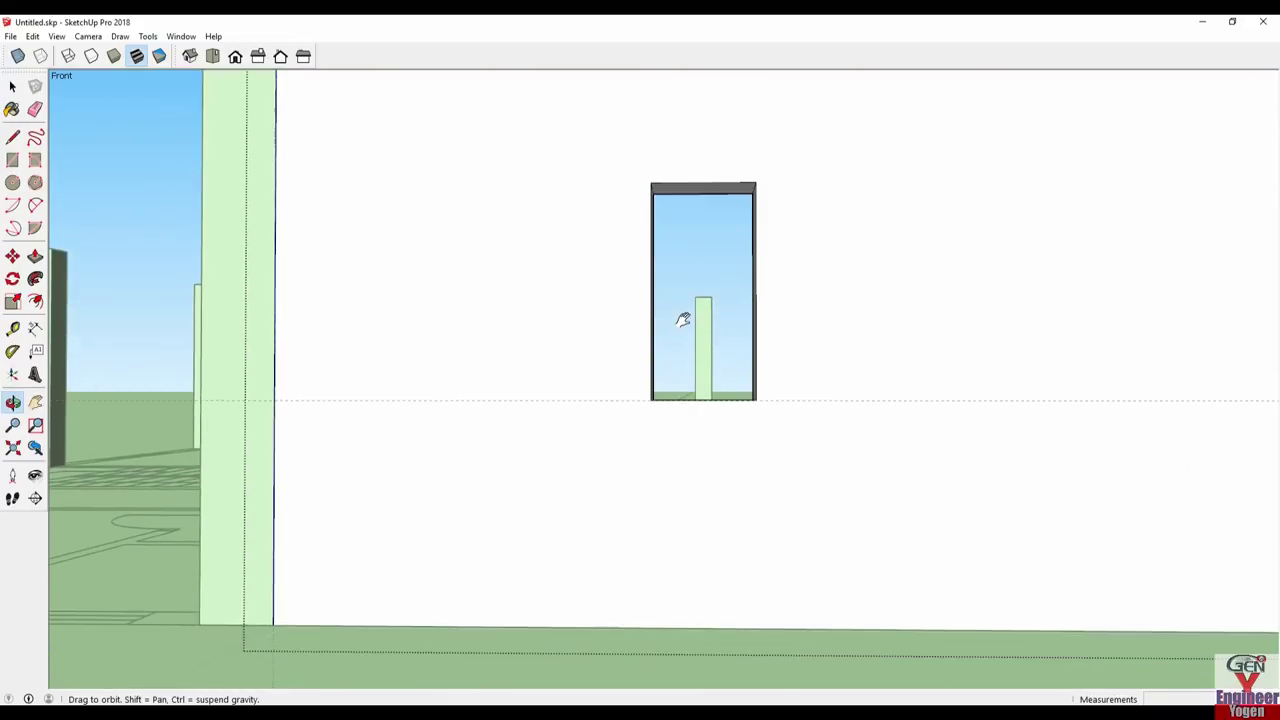
mouse_move(723, 197)
middle_down()
mouse_move(741, 206)
mouse_move(731, 286)
middle_up()
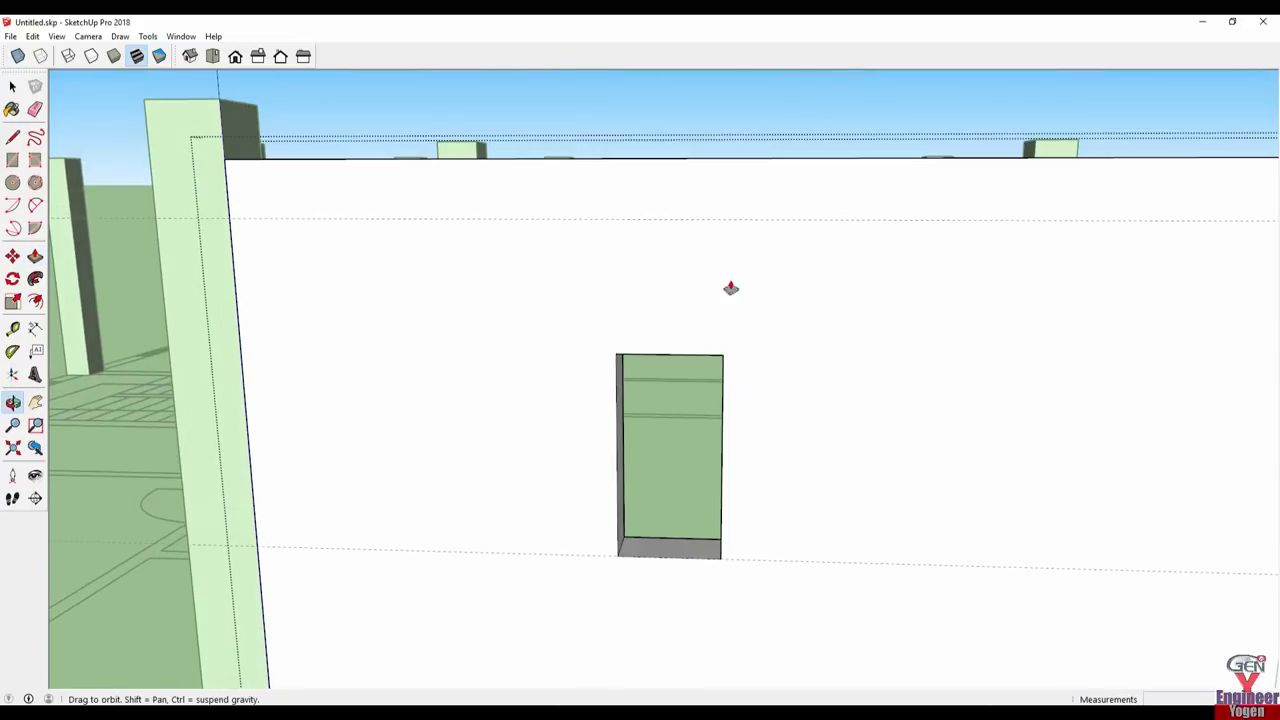
mouse_move(783, 226)
middle_down()
mouse_move(806, 328)
mouse_move(803, 460)
mouse_move(917, 434)
mouse_move(880, 351)
mouse_move(857, 163)
middle_up()
click(871, 407)
click(995, 372)
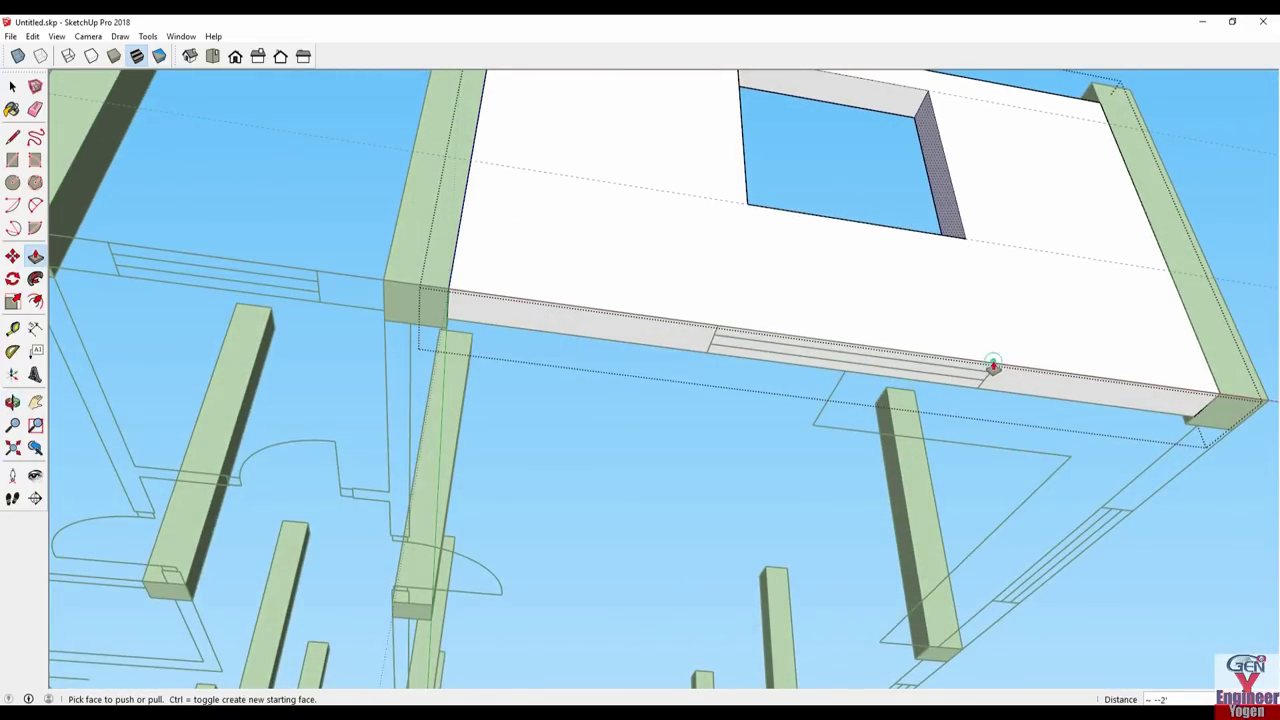
mouse_move(934, 346)
middle_down()
mouse_move(591, 491)
mouse_move(452, 342)
middle_up()
click(452, 342)
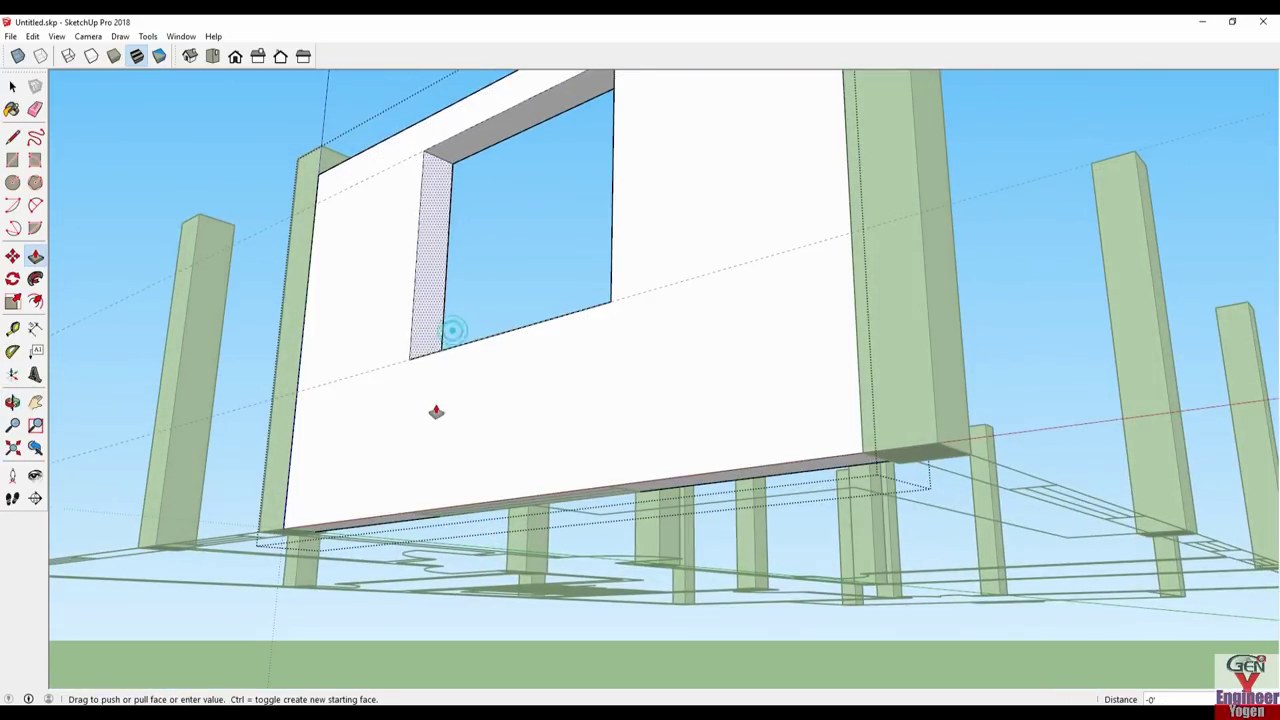
middle_drag(434, 409, 566, 306)
click(528, 391)
mouse_move(528, 385)
middle_down()
mouse_move(608, 434)
mouse_move(716, 458)
middle_up()
key(space)
mouse_move(928, 257)
middle_down()
mouse_move(766, 437)
mouse_move(1040, 670)
middle_up()
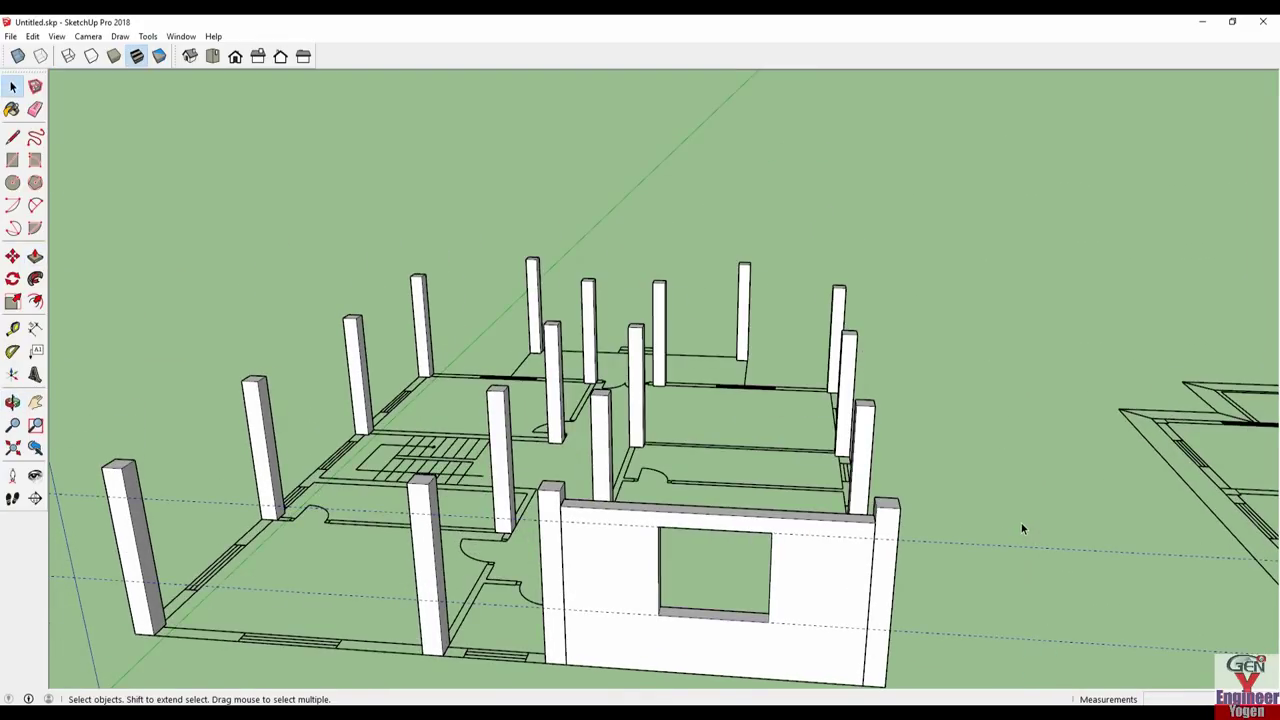
scroll(920, 508, down, 5)
click(810, 563)
- Copy the windowed wall panel into the left front bay
scroll(778, 573, up, 2)
key(m)
key(ctrl)
click(857, 597)
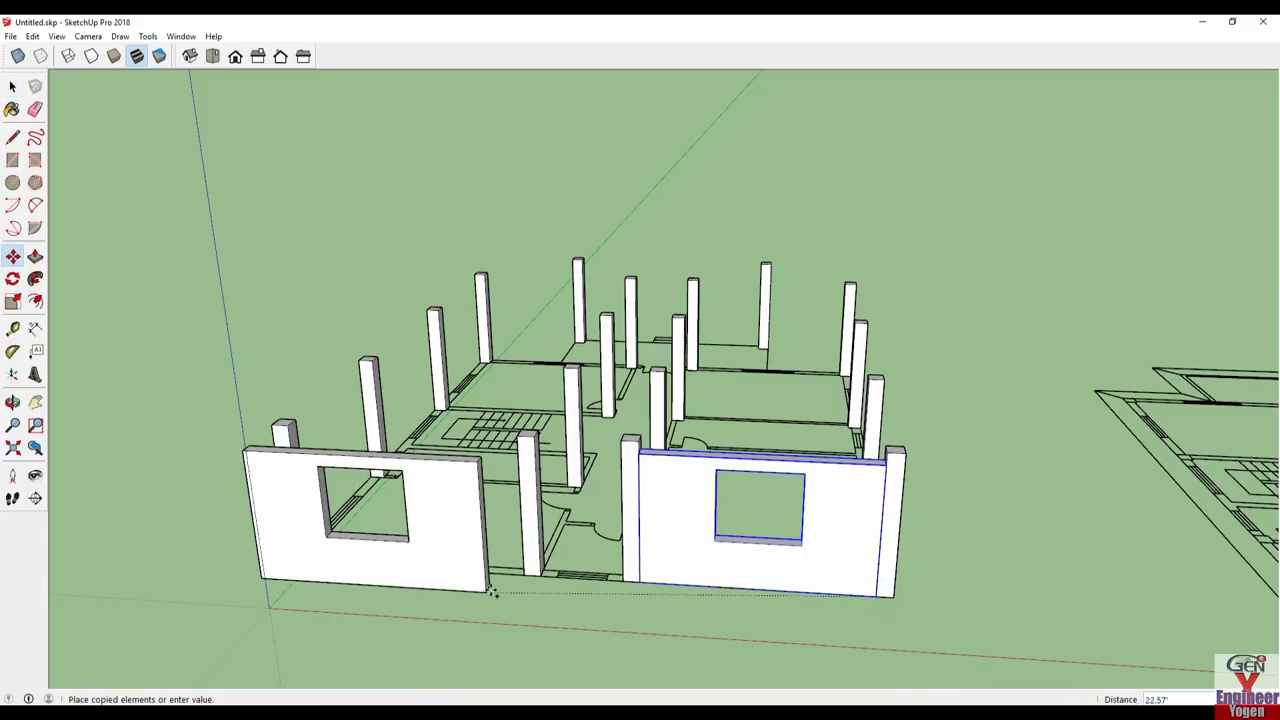
click(523, 571)
mouse_move(523, 571)
middle_down()
mouse_move(663, 209)
mouse_move(637, 443)
mouse_move(567, 527)
mouse_move(834, 580)
mouse_move(845, 624)
mouse_move(651, 557)
middle_up()
key(space)
- Select the front wall panels and copy them from their corner into the two rear bays
click(801, 547)
scroll(674, 645, up, 5)
scroll(637, 646, up, 5)
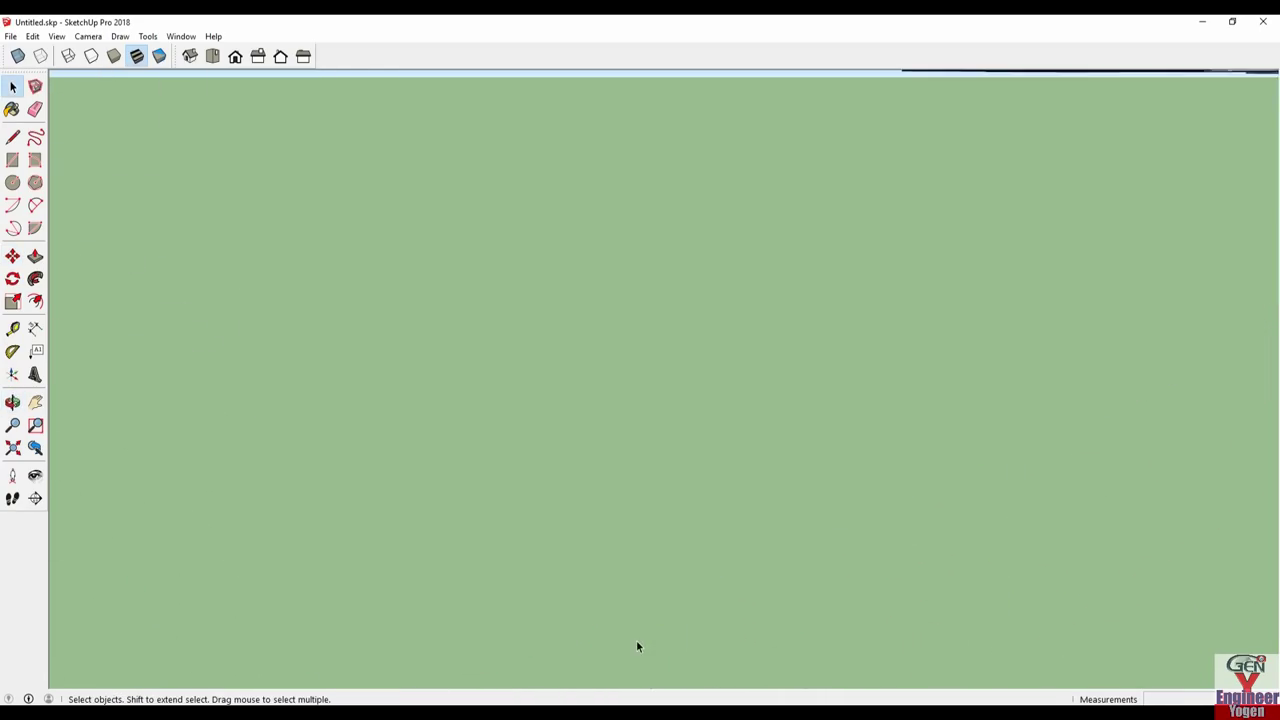
scroll(634, 647, down, 2)
key(m)
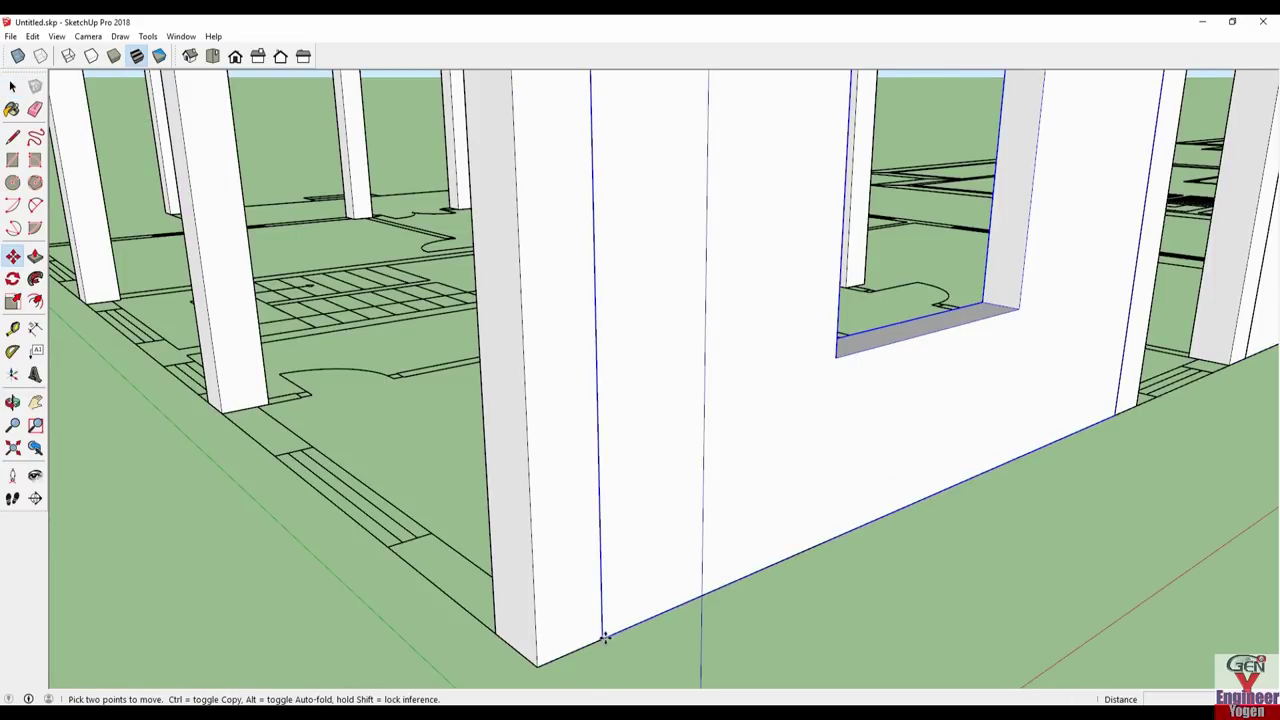
key(ctrl)
click(602, 638)
scroll(730, 586, down, 6)
mouse_move(737, 586)
middle_down()
mouse_move(349, 571)
mouse_move(777, 594)
middle_up()
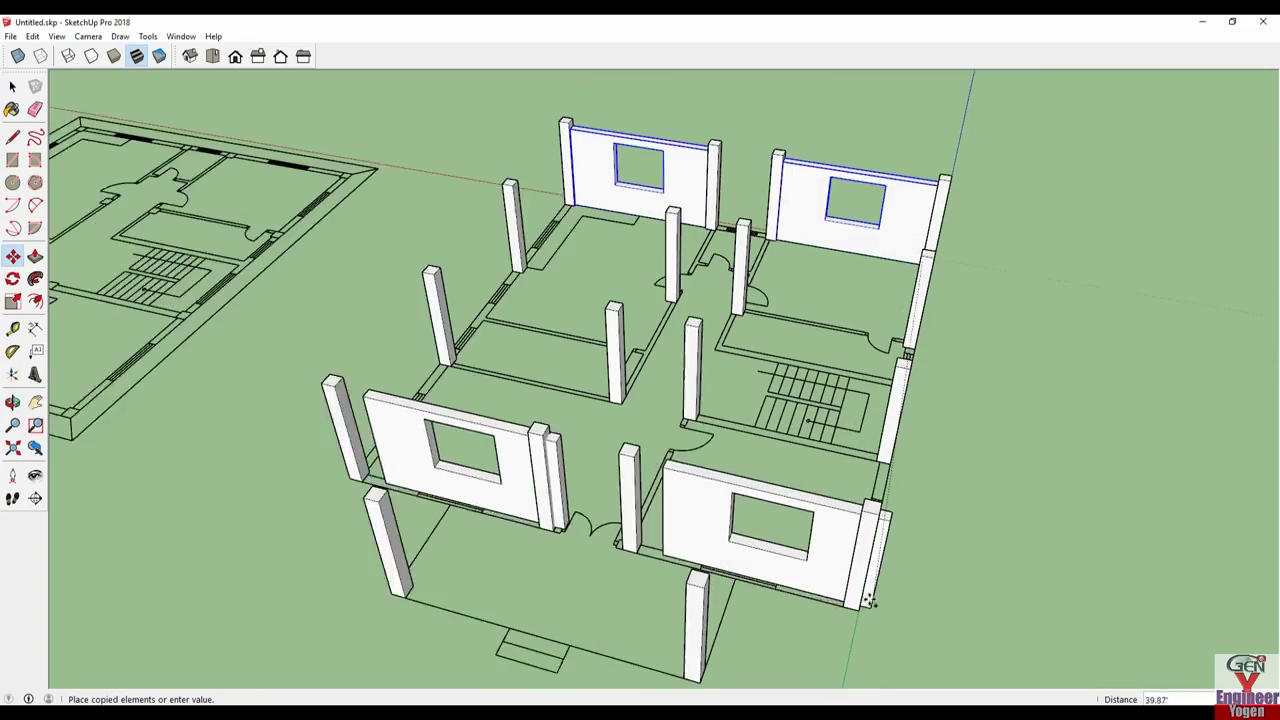
scroll(619, 638, up, 3)
middle_drag(619, 638, 37, 666)
mouse_move(380, 512)
middle_down()
mouse_move(420, 343)
mouse_move(370, 285)
mouse_move(284, 442)
middle_up()
scroll(420, 343, up, 3)
scroll(370, 285, down, 3)
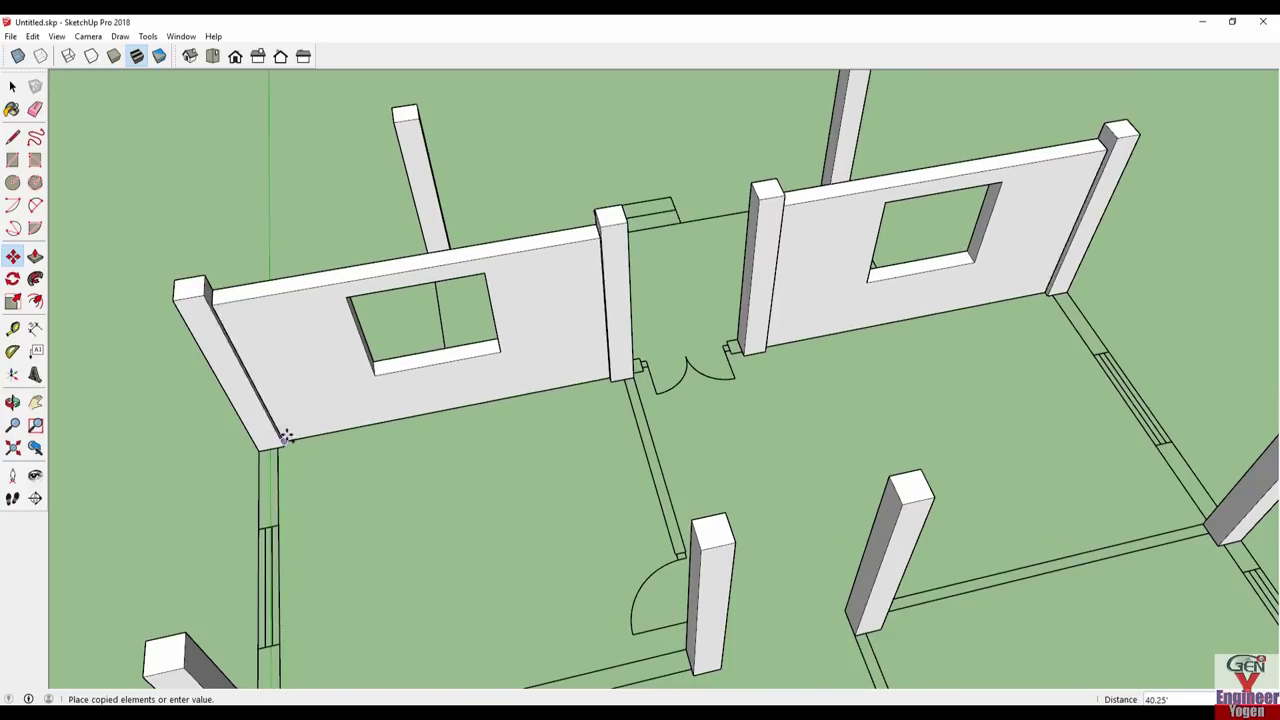
- Orbit around the walls and columns to check the panels in the rear bays
mouse_move(942, 319)
middle_down()
mouse_move(329, 363)
mouse_move(963, 423)
mouse_move(489, 430)
mouse_move(831, 449)
mouse_move(309, 397)
middle_up()
scroll(489, 430, down, 5)
scroll(609, 425, up, 3)
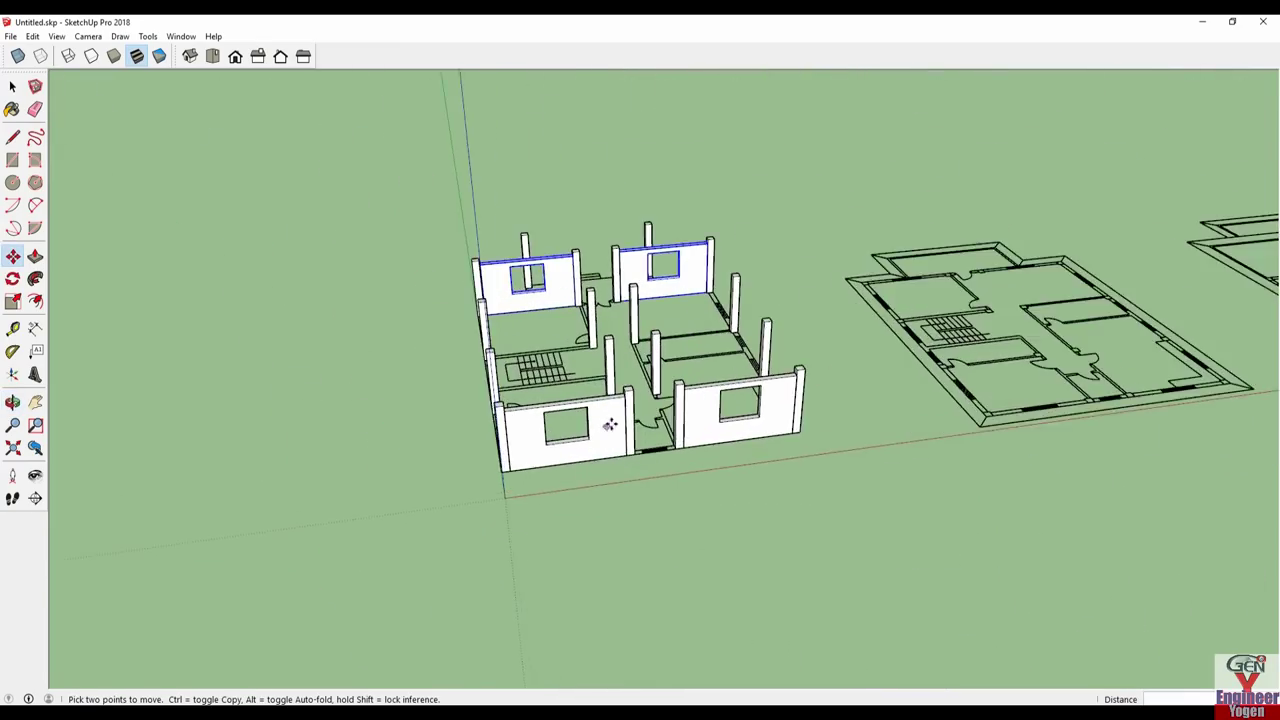
scroll(609, 425, up, 2)
key(space)
scroll(814, 423, up, 2)
mouse_move(814, 423)
middle_down()
mouse_move(623, 400)
mouse_move(629, 460)
mouse_move(770, 444)
middle_up()
scroll(880, 418, up, 3)
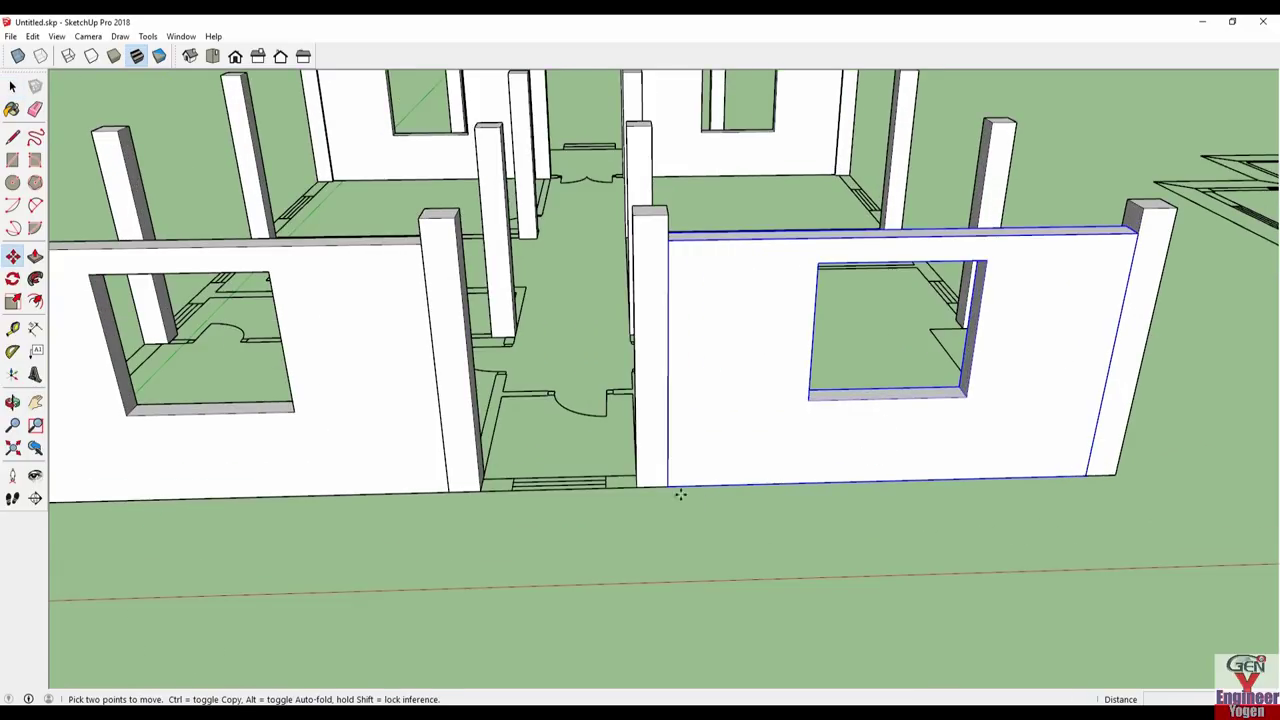
- Shift the right front wall panel 6' left and open its group for editing
click(672, 484)
text(6')
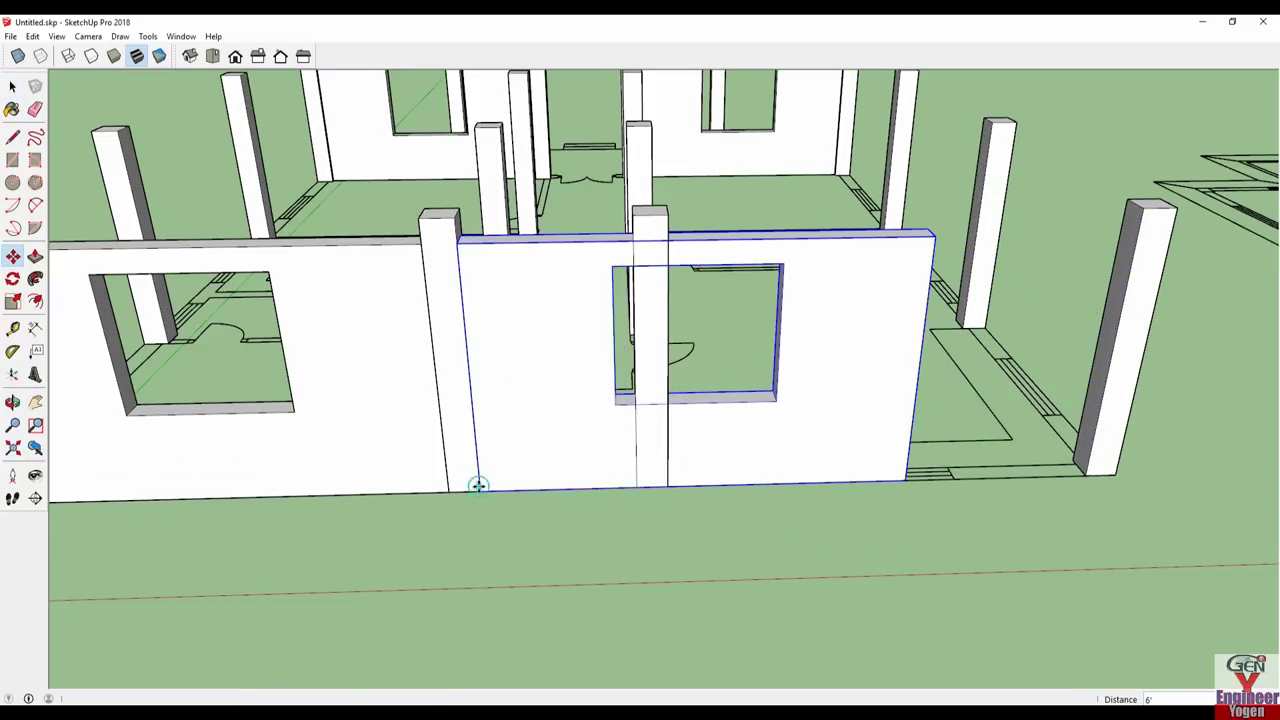
click(546, 530)
double_click(561, 443)
mouse_move(563, 437)
middle_down()
mouse_move(432, 397)
mouse_move(491, 206)
mouse_move(490, 161)
mouse_move(771, 309)
middle_up()
- Push the window sill up 3' to make a small high ventilator opening
key(p)
click(466, 371)
click(464, 215)
mouse_move(997, 256)
middle_down()
mouse_move(860, 277)
mouse_move(717, 189)
mouse_move(671, 233)
mouse_move(717, 209)
mouse_move(486, 409)
mouse_move(645, 355)
middle_up()
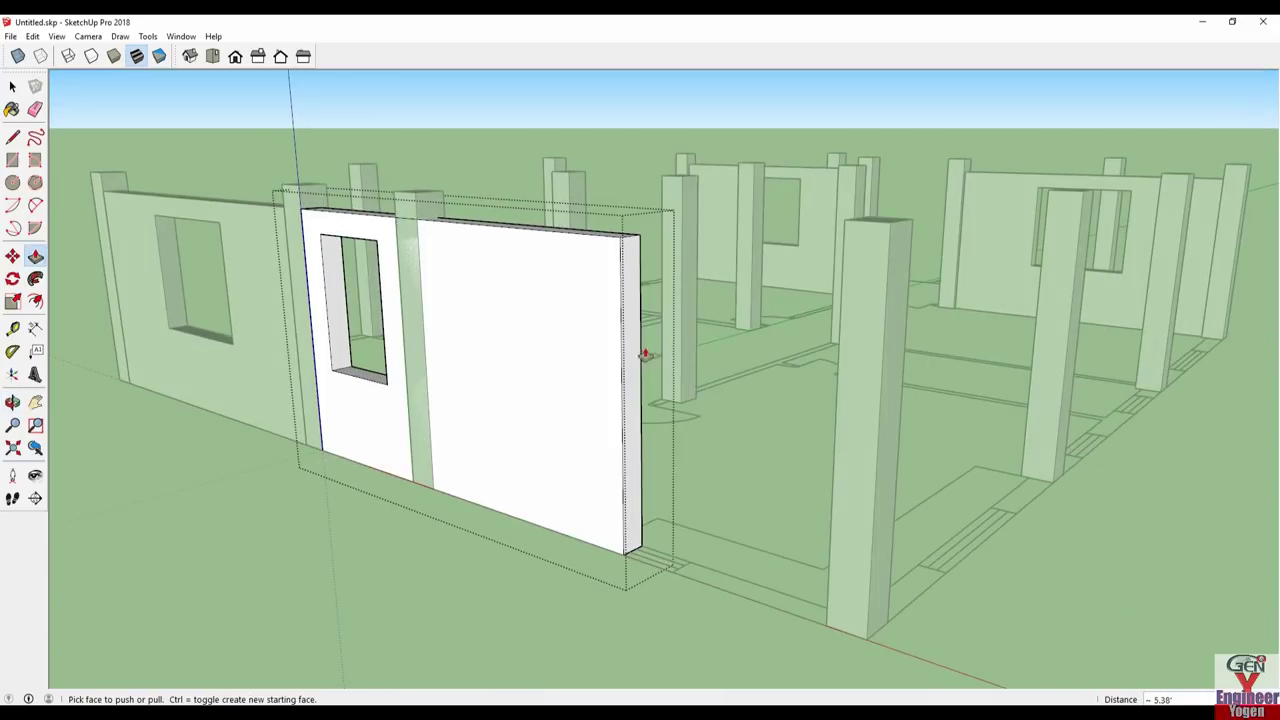
mouse_move(423, 266)
middle_down()
mouse_move(694, 337)
mouse_move(690, 307)
middle_up()
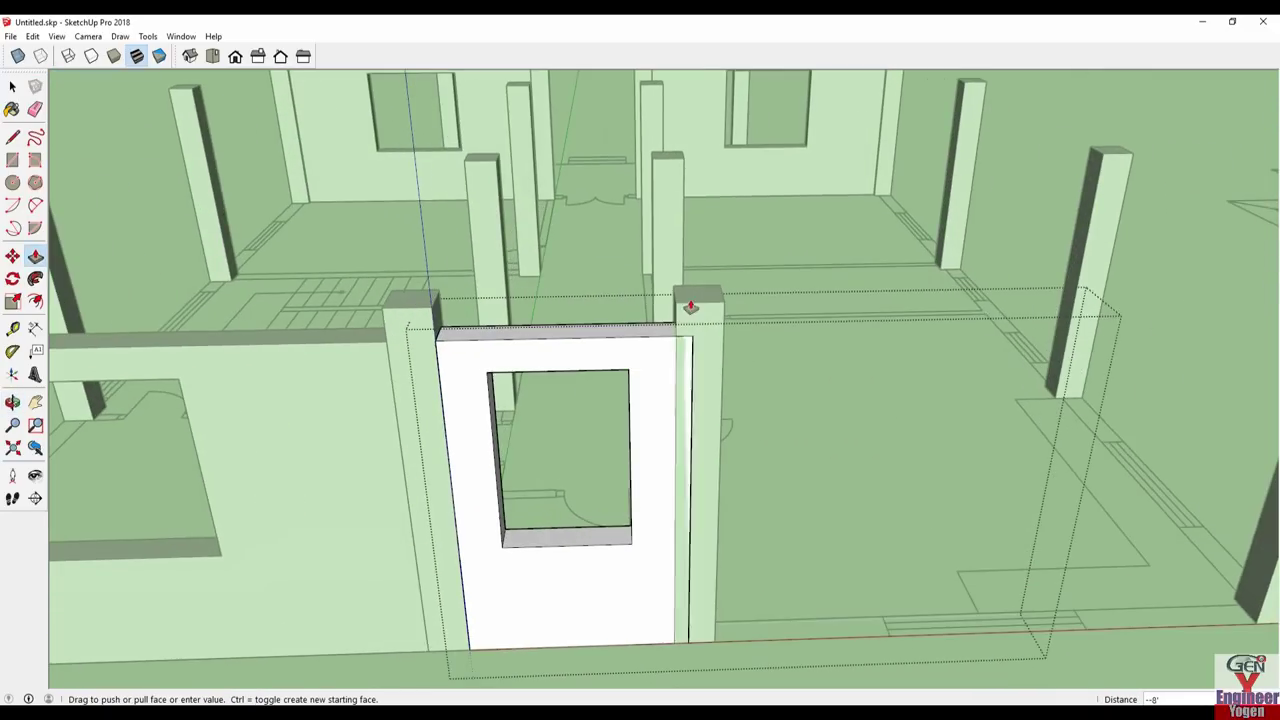
key(Escape)
mouse_move(560, 514)
middle_down()
mouse_move(686, 491)
mouse_move(736, 541)
middle_up()
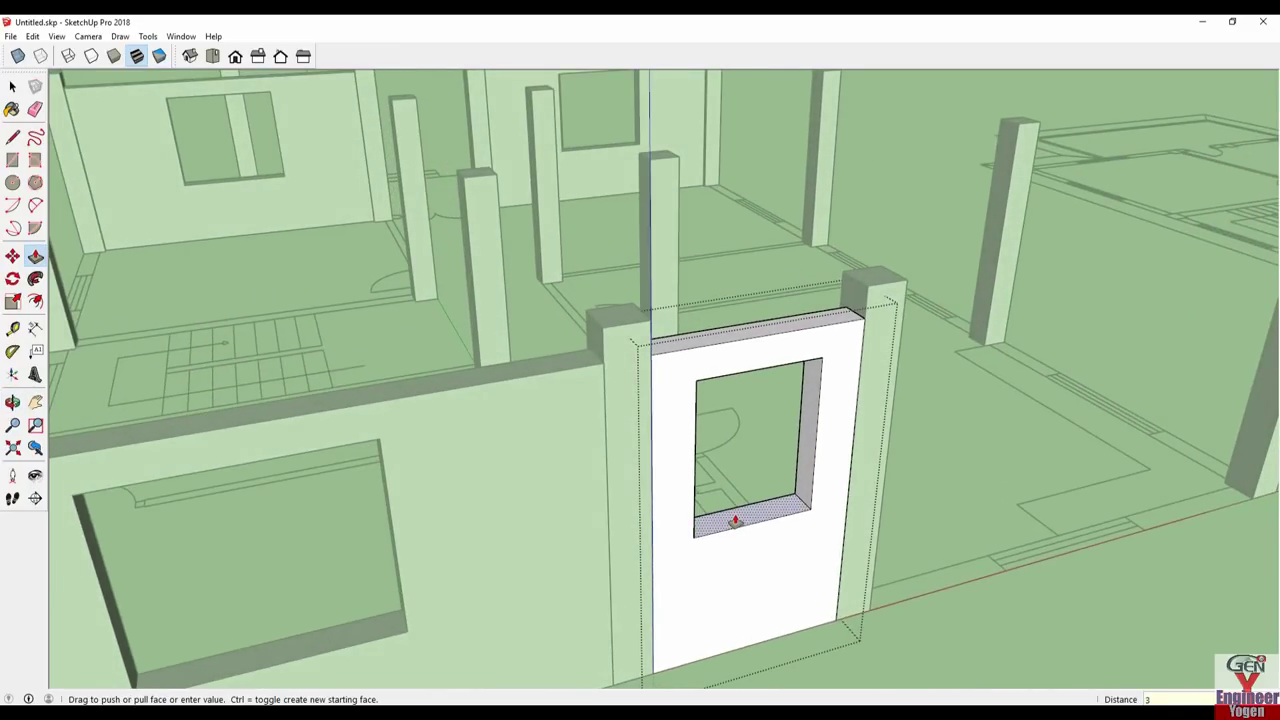
text(')
key(Return)
- Orbit out to view the whole house with the new ventilator panel
middle_drag(735, 522, 513, 298)
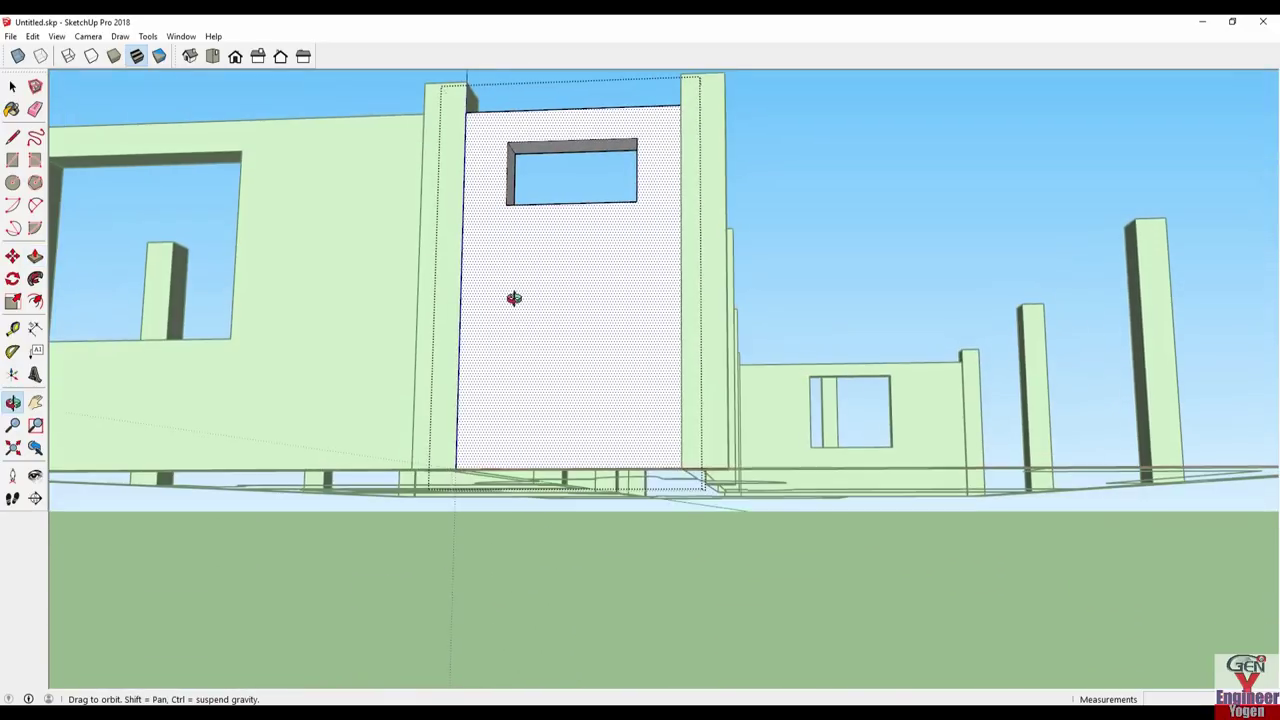
key(space)
mouse_move(657, 560)
middle_down()
mouse_move(666, 414)
mouse_move(800, 560)
mouse_move(691, 580)
mouse_move(460, 531)
middle_up()
scroll(660, 420, down, 3)
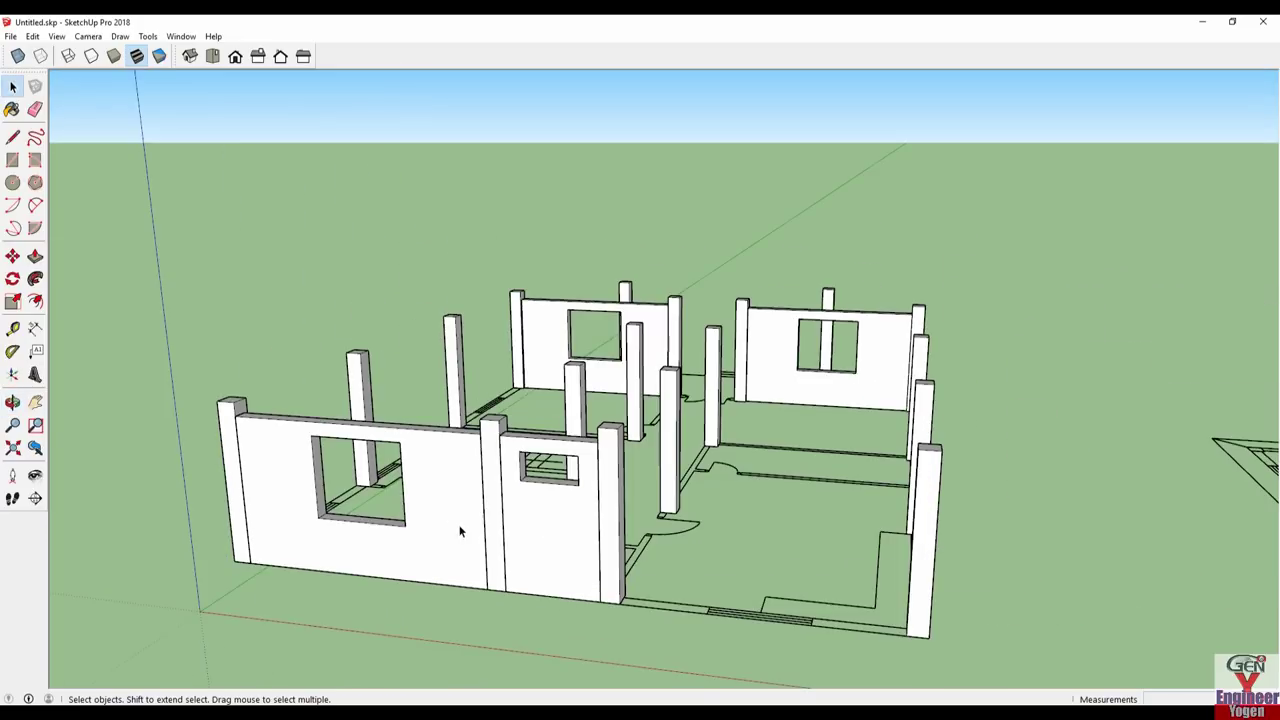
scroll(483, 593, up, 1)
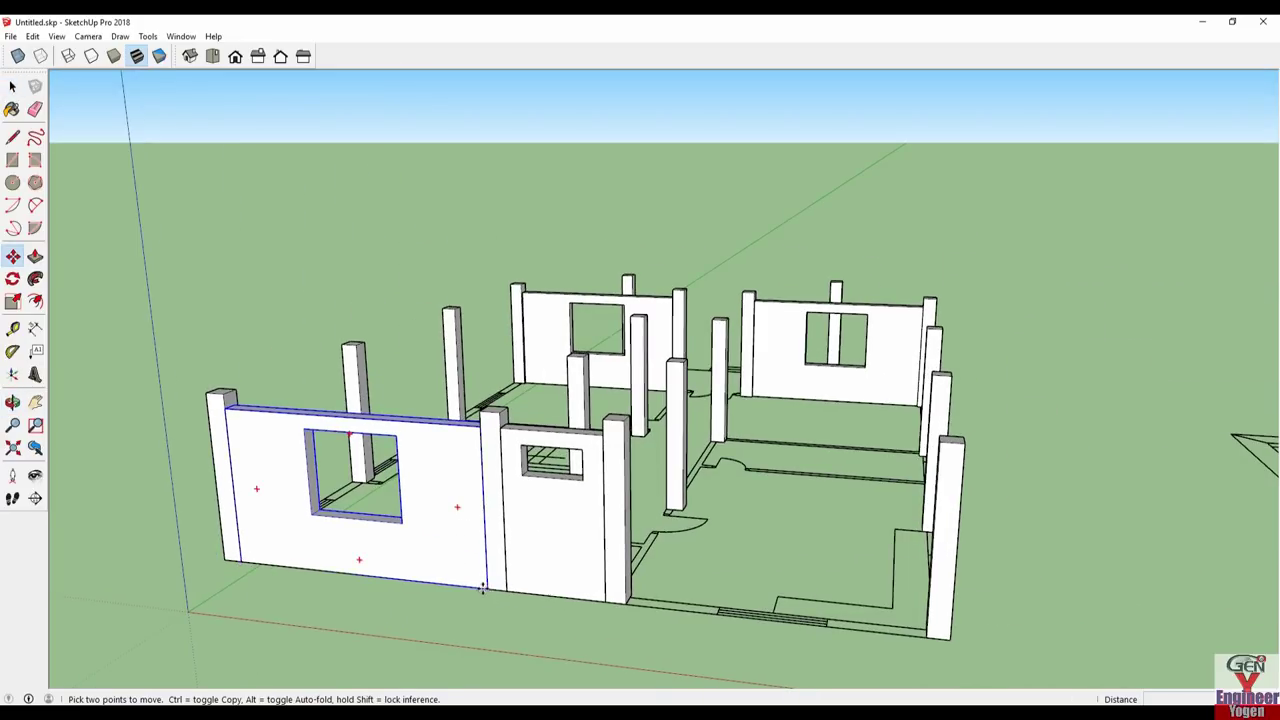
- Start copying the selected wall, cancel it, and orbit to the model's opposite side
click(483, 590)
key(ctrl)
scroll(934, 630, up, 2)
mouse_move(548, 596)
middle_down()
mouse_move(743, 574)
mouse_move(837, 531)
mouse_move(371, 517)
mouse_move(705, 484)
middle_up()
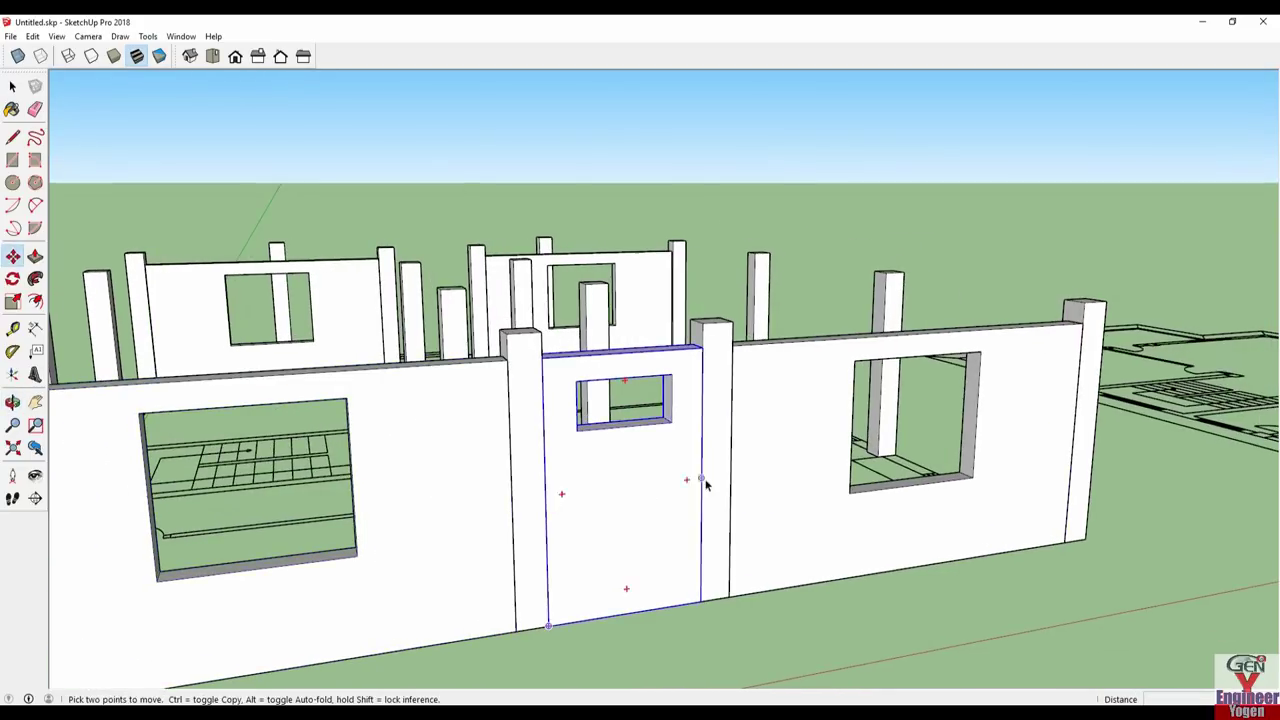
key(space)
scroll(771, 434, down, 3)
mouse_move(771, 434)
middle_down()
mouse_move(371, 509)
mouse_move(705, 551)
mouse_move(968, 480)
middle_up()
mouse_move(1001, 440)
middle_down()
mouse_move(269, 429)
mouse_move(399, 540)
middle_up()
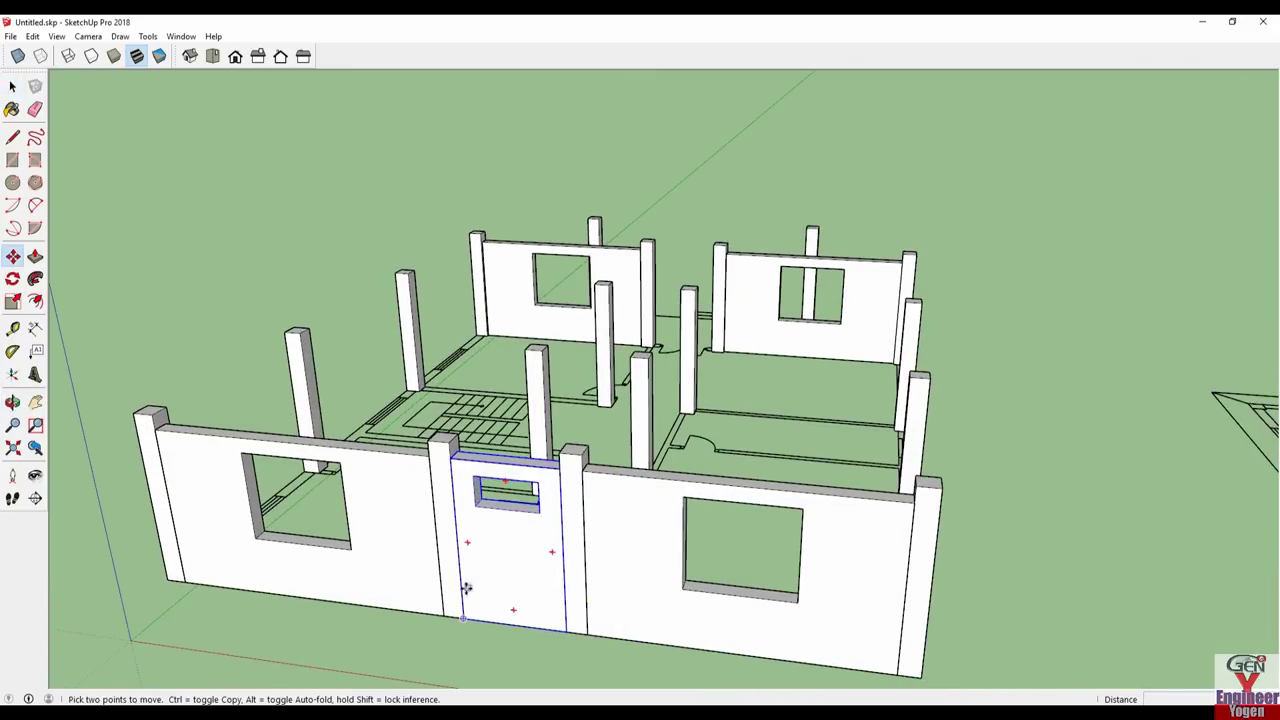
mouse_move(465, 620)
middle_down()
mouse_move(737, 509)
mouse_move(200, 354)
mouse_move(1097, 345)
middle_up()
- Copy the narrow high-window panel into the front wall gap and open it for editing
key(m)
click(683, 262)
key(ctrl)
scroll(837, 580, up, 3)
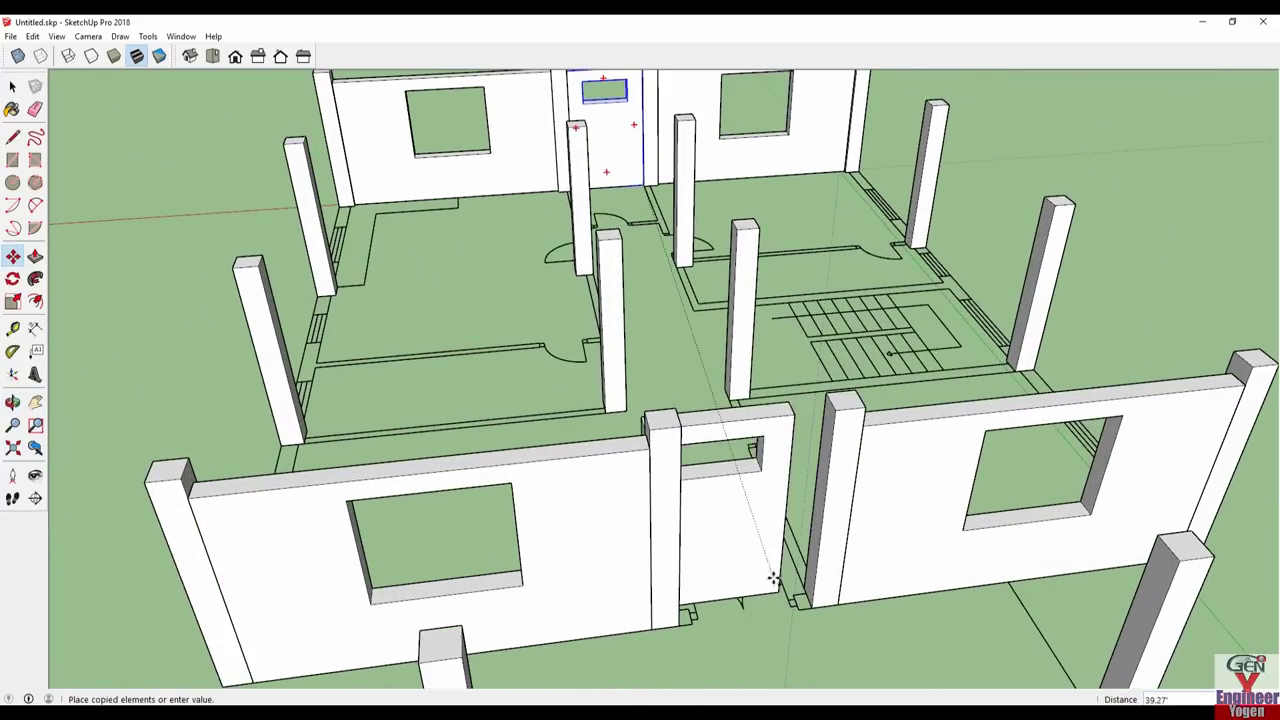
click(778, 607)
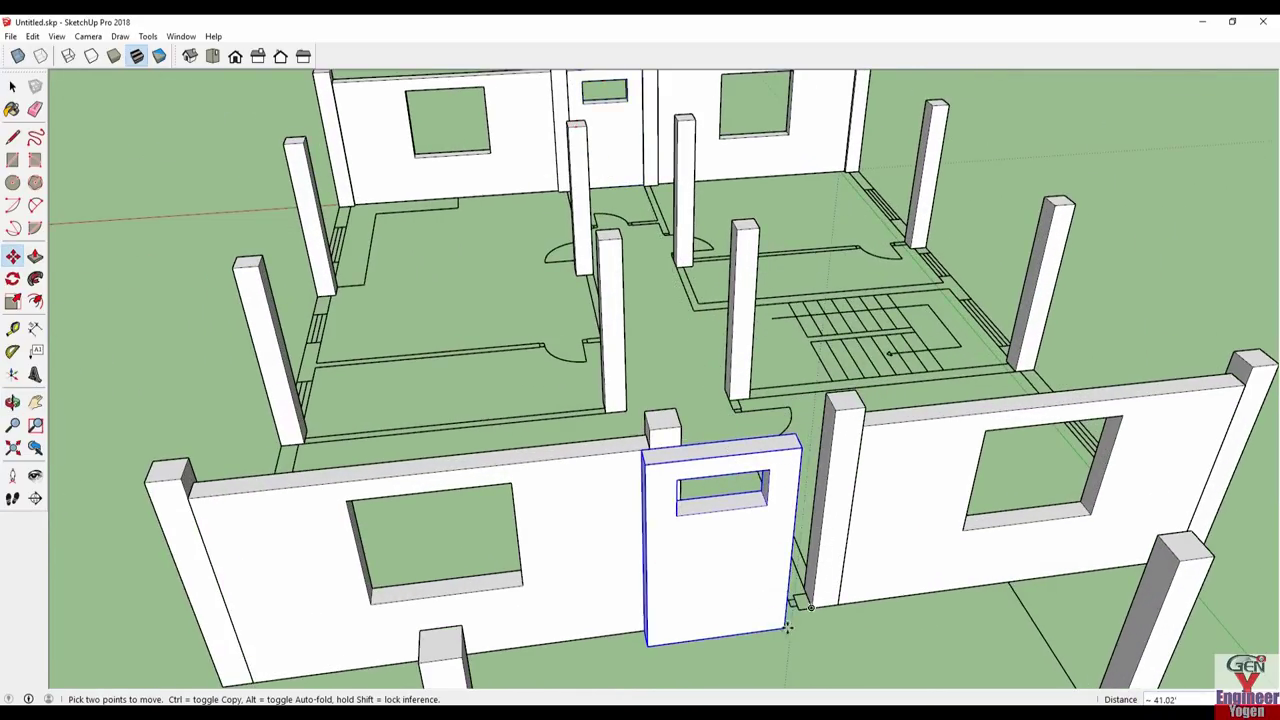
middle_drag(788, 605, 650, 515)
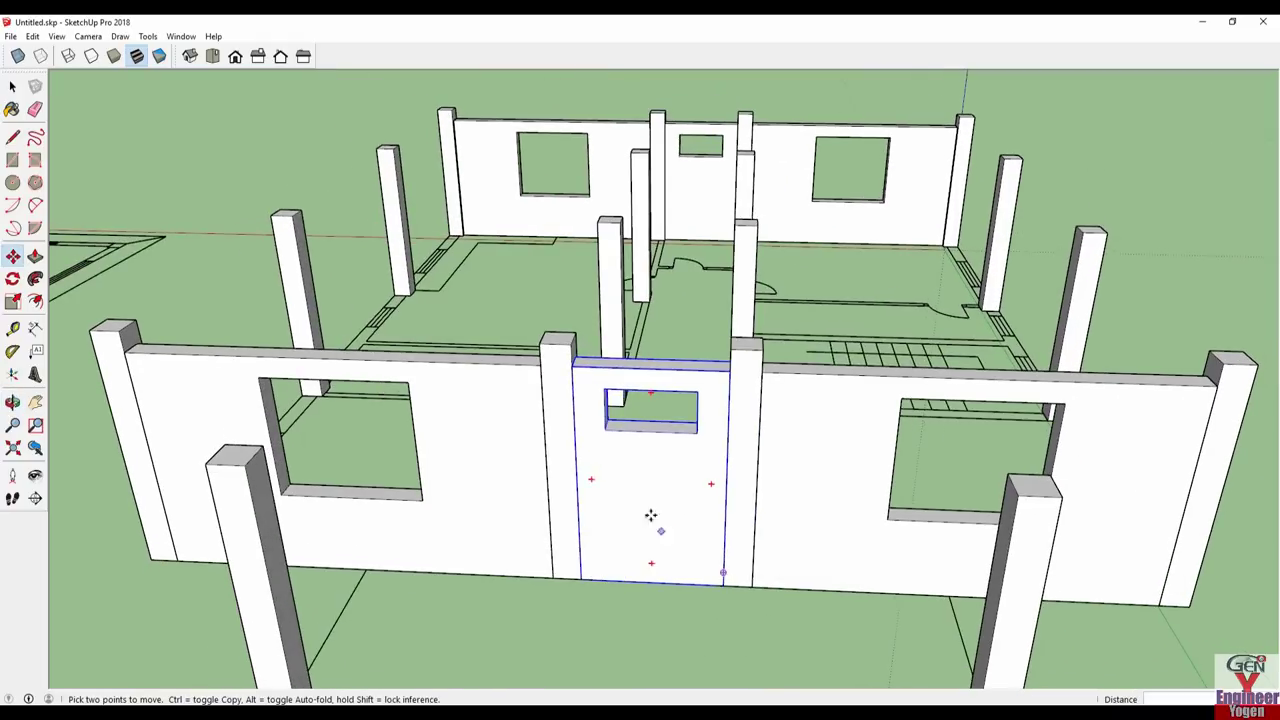
double_click(646, 461)
scroll(640, 448, up, 3)
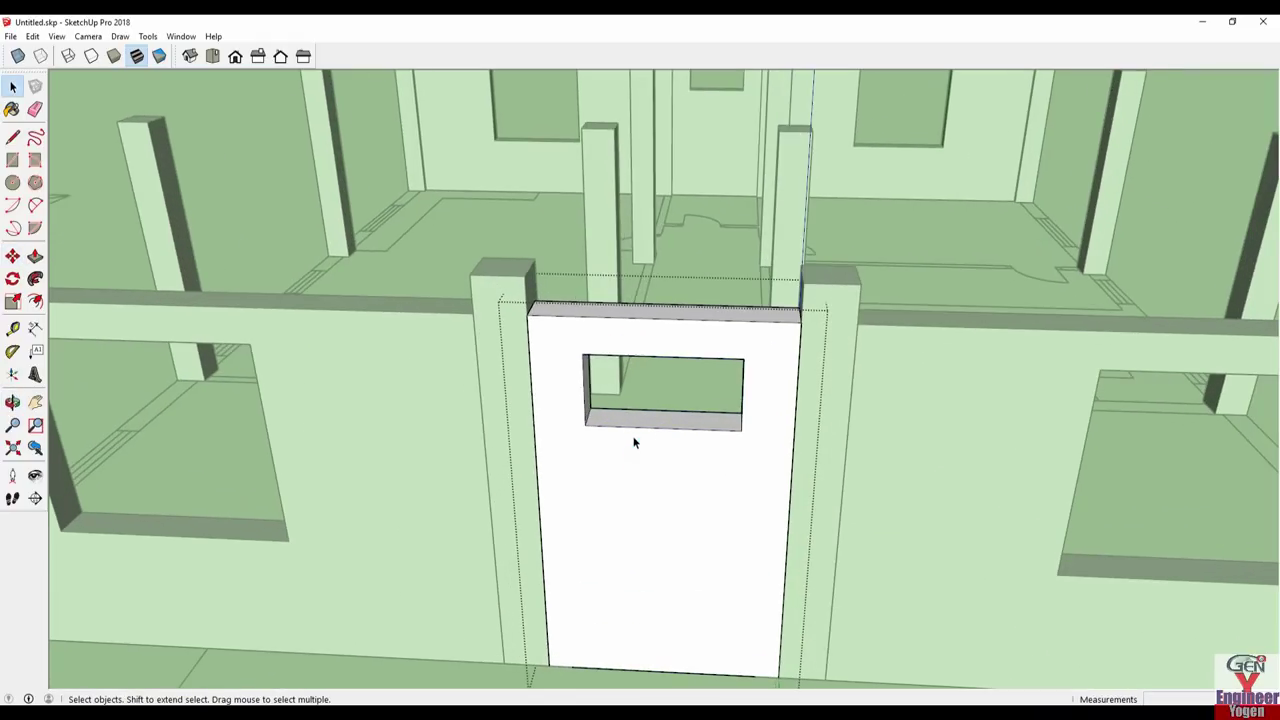
- Push the door opening's left jamb face through the panel
scroll(686, 430, down, 3)
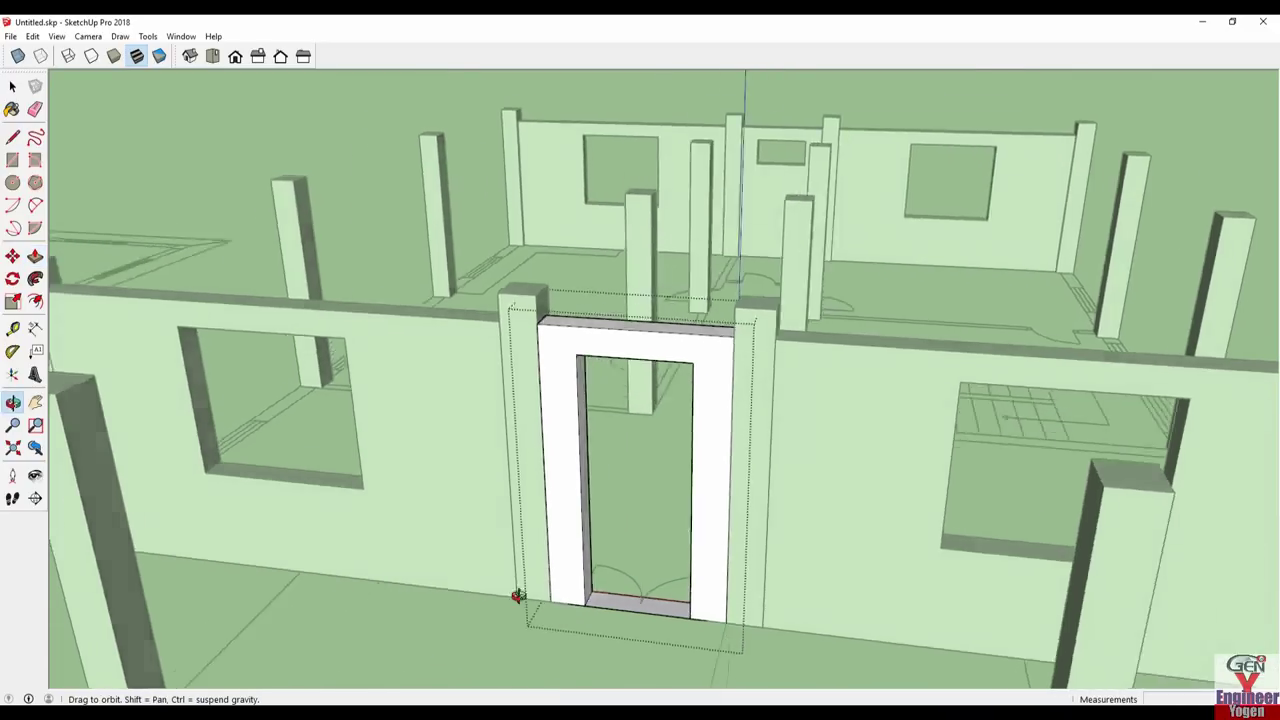
scroll(514, 594, up, 3)
scroll(523, 603, up, 3)
scroll(551, 580, up, 2)
click(574, 516)
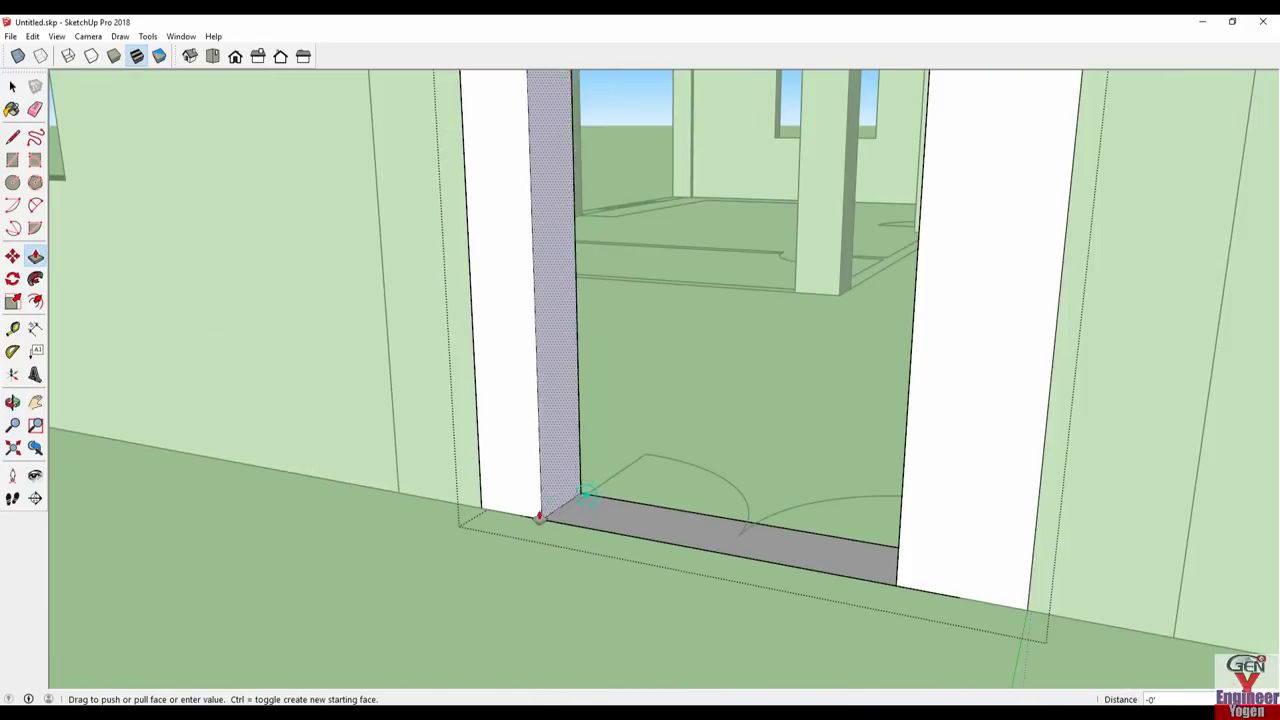
click(537, 521)
- Push the door opening's right jamb face through to clean the opening
middle_drag(537, 521, 744, 584)
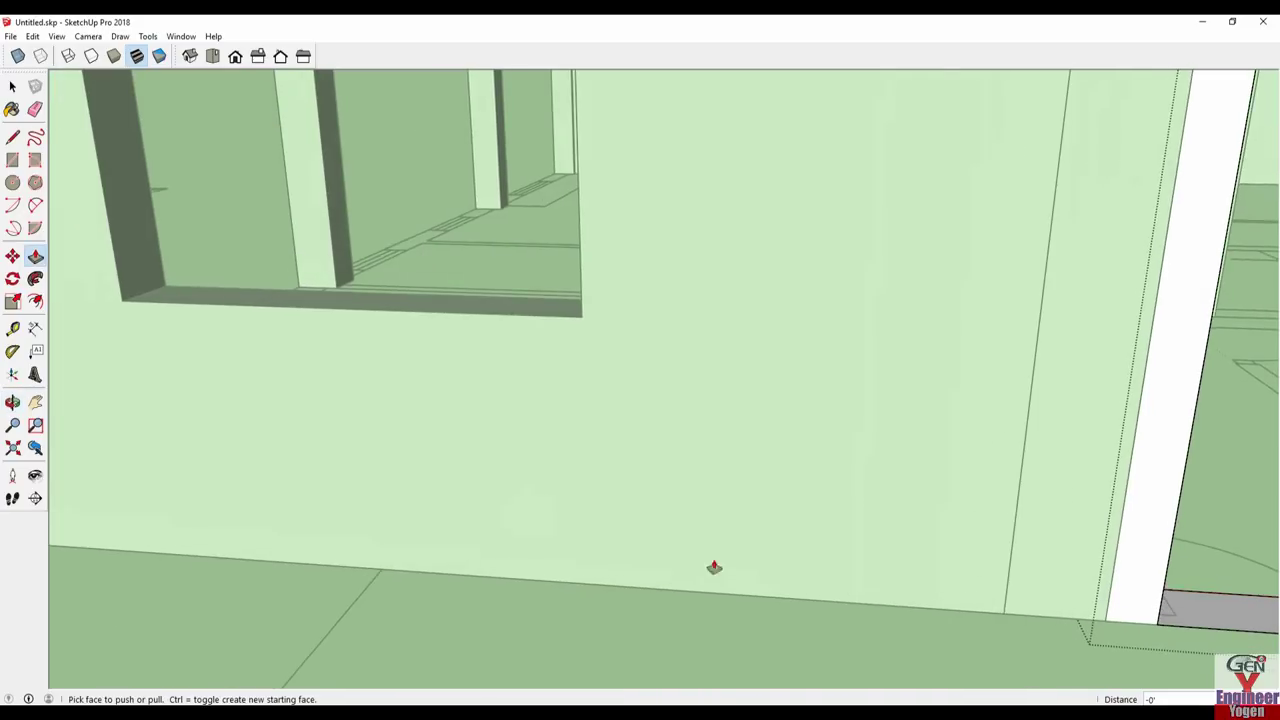
scroll(554, 503, down, 2)
scroll(520, 534, down, 5)
mouse_move(520, 534)
middle_down()
mouse_move(983, 581)
mouse_move(736, 594)
middle_up()
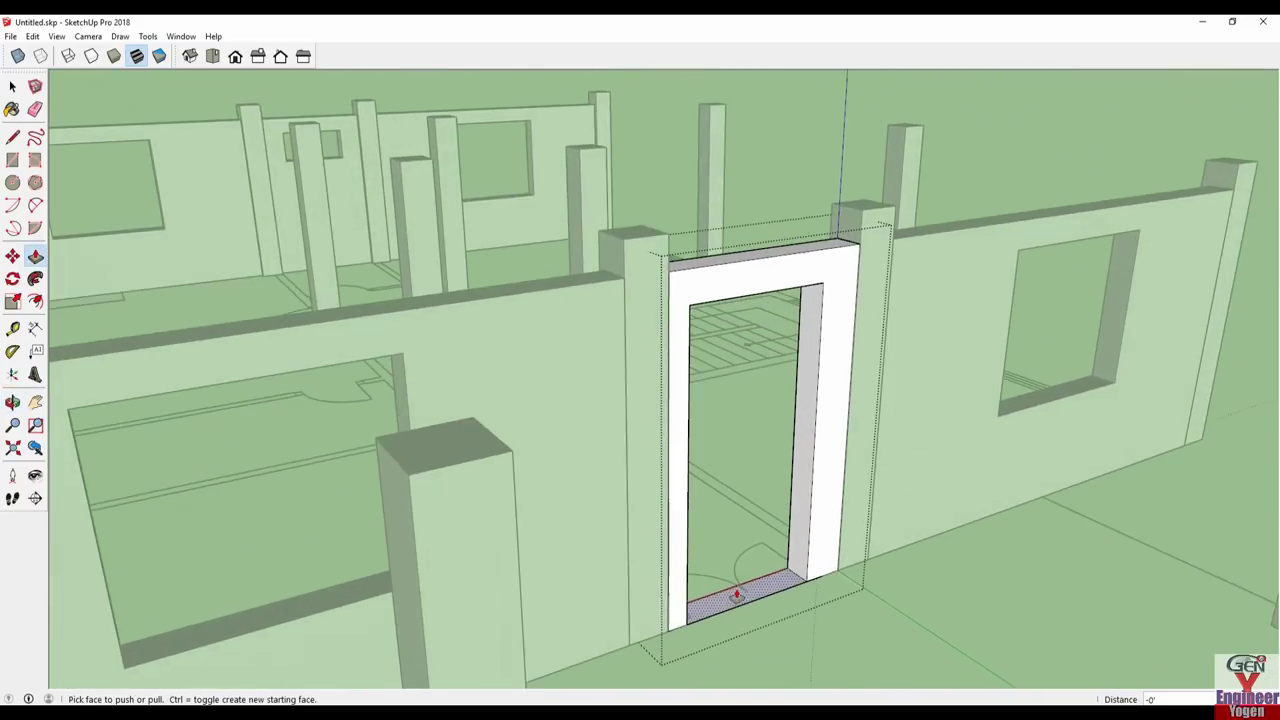
scroll(736, 594, up, 2)
click(805, 568)
click(827, 577)
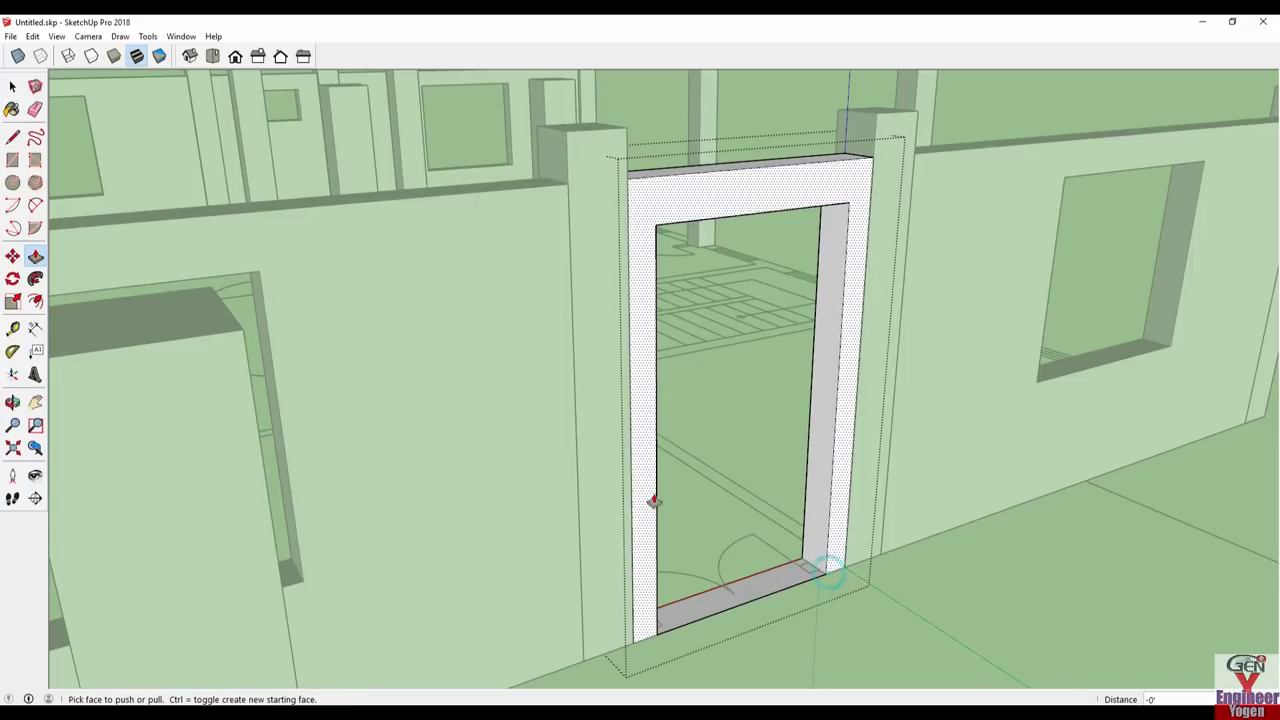
- Orbit to a high oblique view of the house with its new entrance
scroll(651, 503, down, 3)
scroll(689, 483, down, 2)
mouse_move(681, 475)
middle_down()
mouse_move(608, 471)
mouse_move(766, 438)
middle_up()
middle_drag(1034, 417, 821, 576)
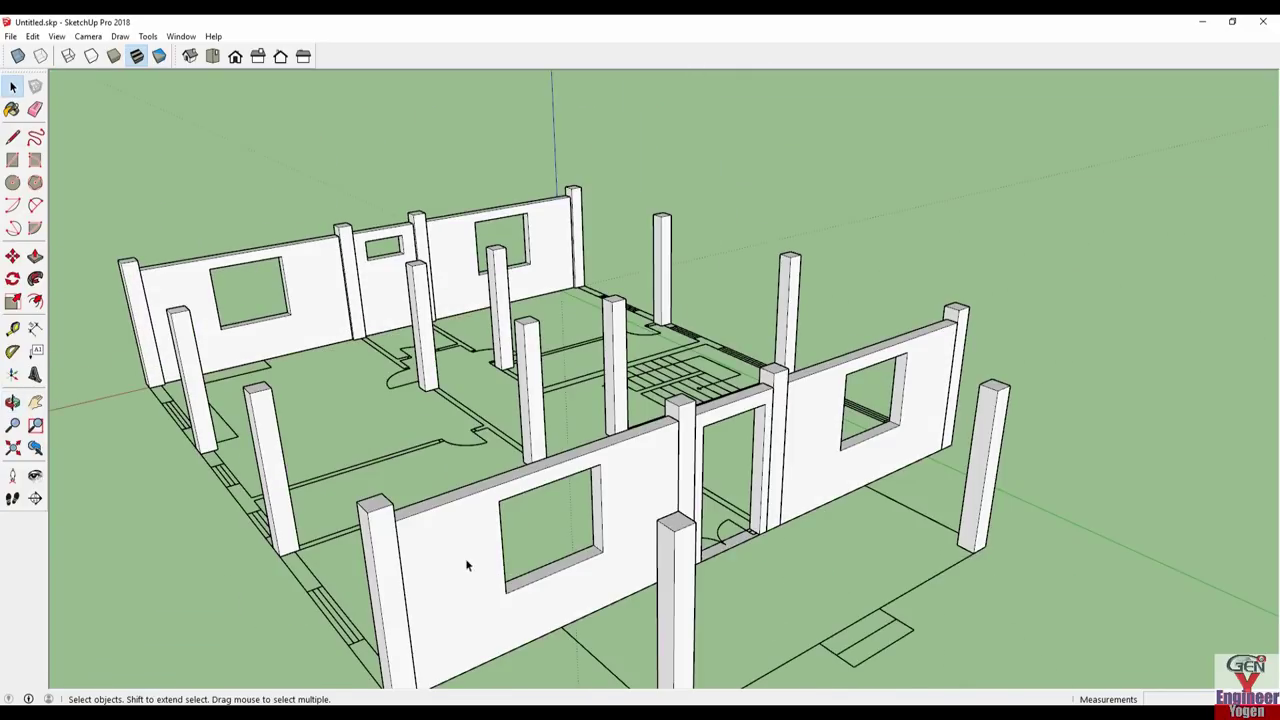
- Copy the front wall with its window to a spot outside the house
middle_drag(466, 565, 3, 640)
double_click(733, 566)
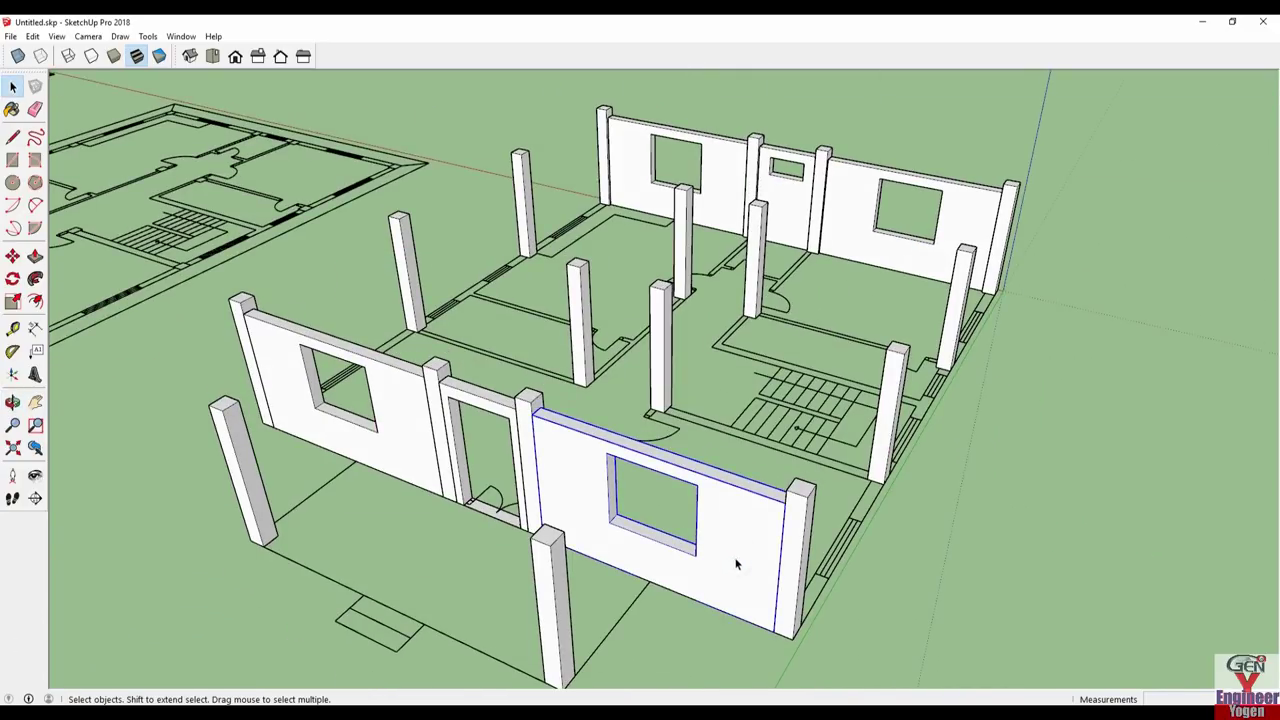
key(ctrl)
click(772, 625)
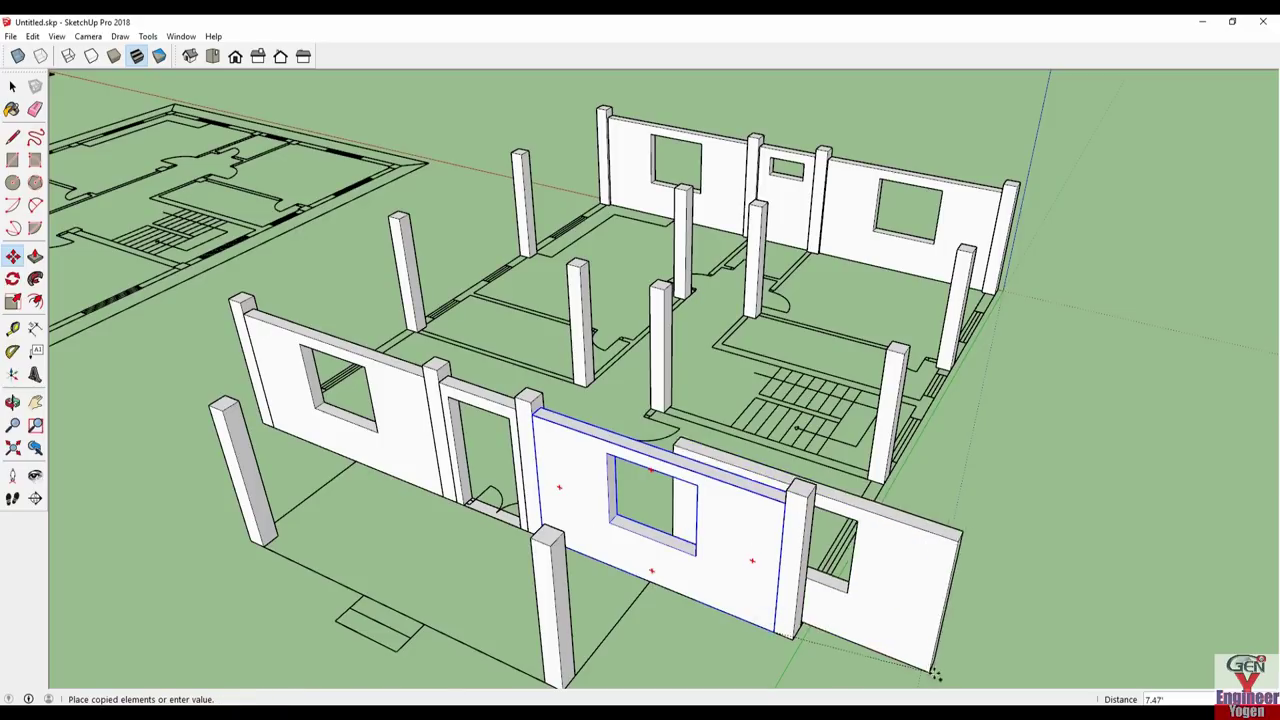
middle_drag(790, 630, 603, 494)
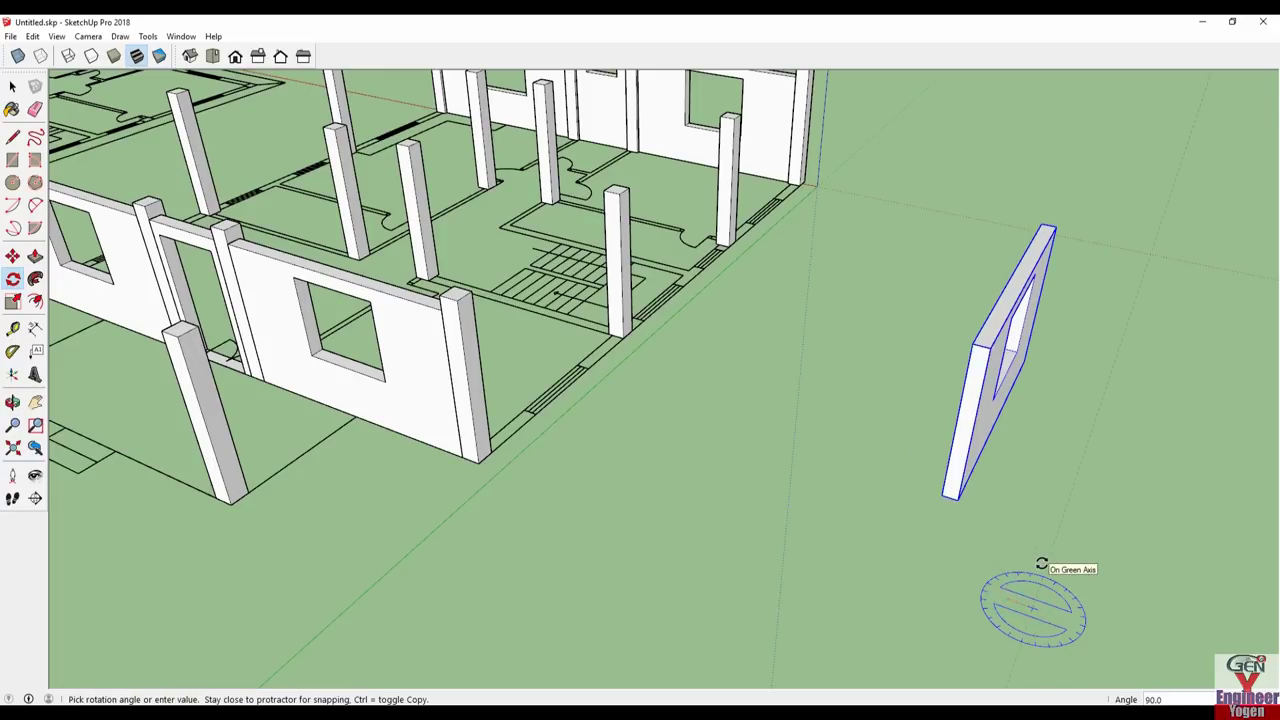
- Rotate the wall copy 90° and move it between the side columns
middle_drag(1007, 473, 509, 460)
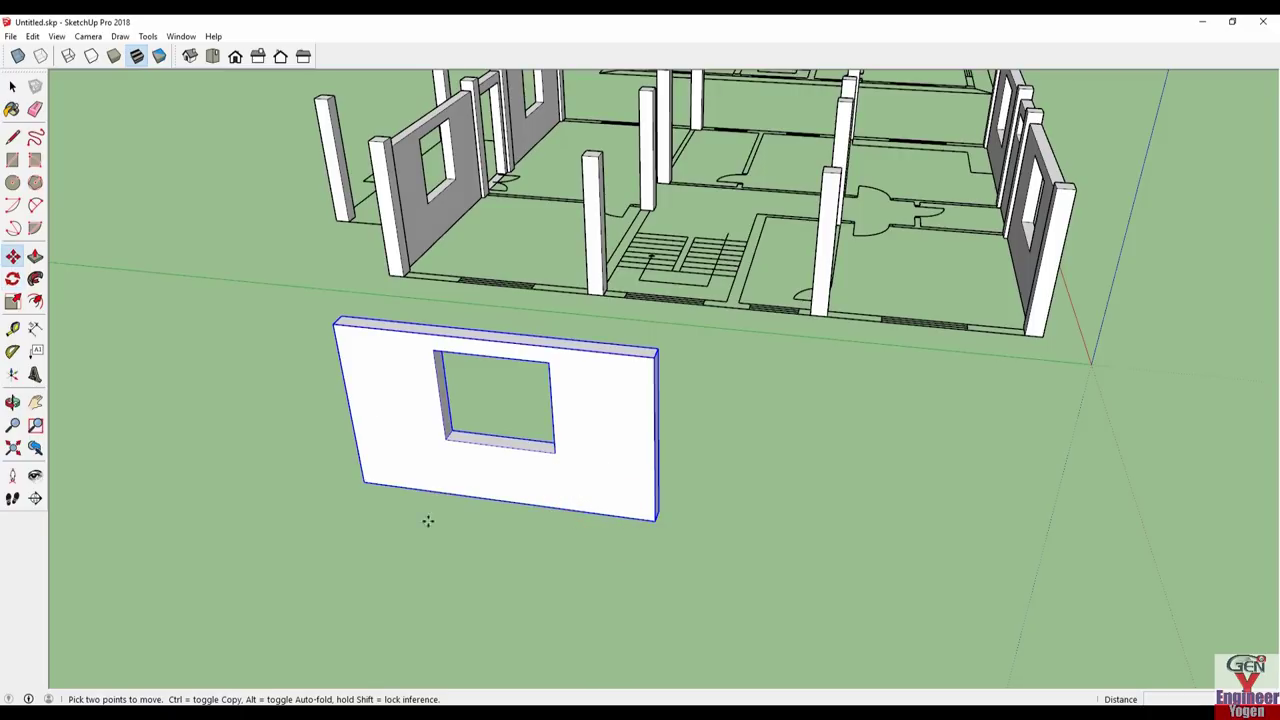
click(367, 479)
scroll(400, 330, up, 2)
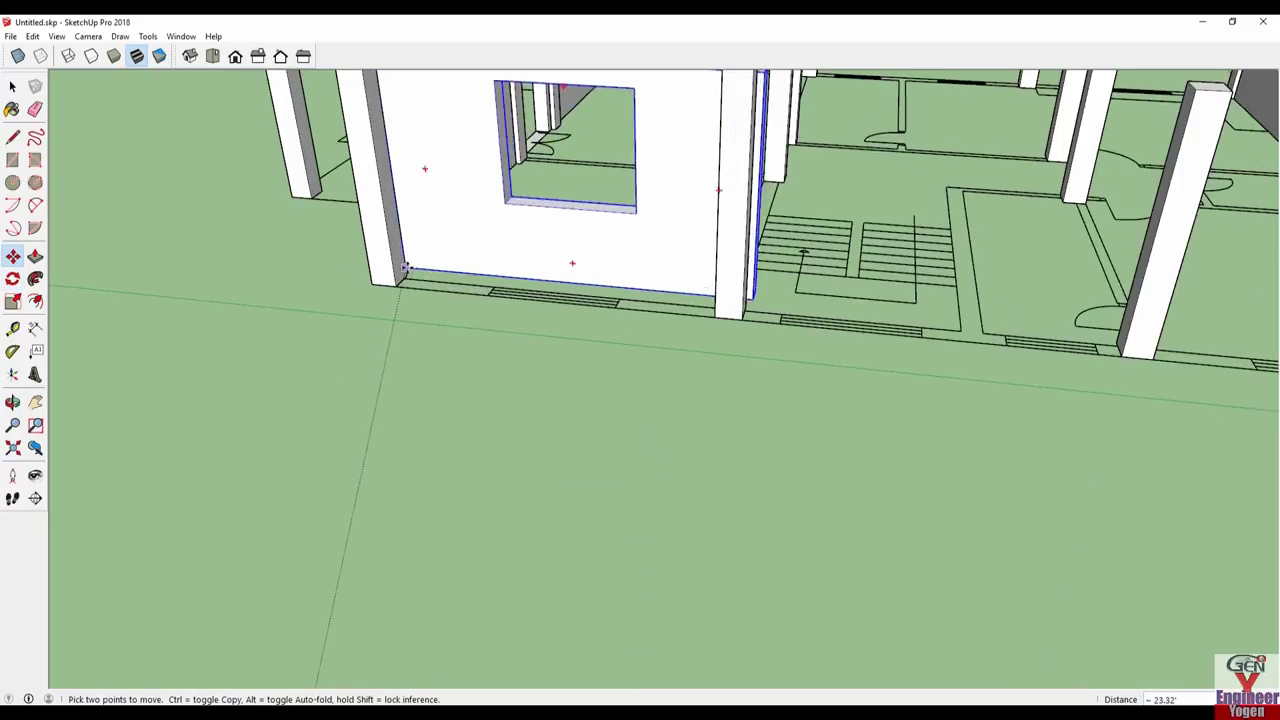
scroll(390, 287, up, 4)
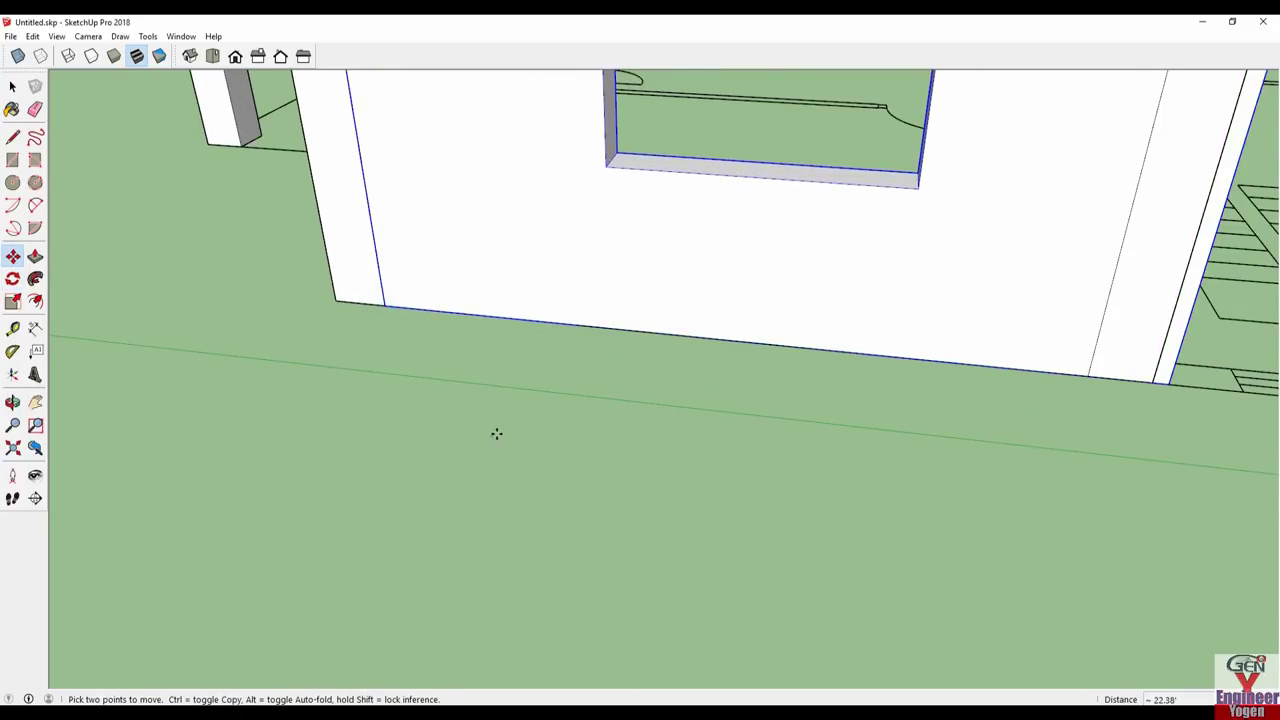
scroll(496, 433, down, 5)
mouse_move(500, 457)
middle_down()
mouse_move(517, 514)
mouse_move(734, 420)
mouse_move(546, 373)
middle_up()
scroll(722, 395, up, 3)
- Inside the side wall group, push its end face to fit against the column
double_click(555, 353)
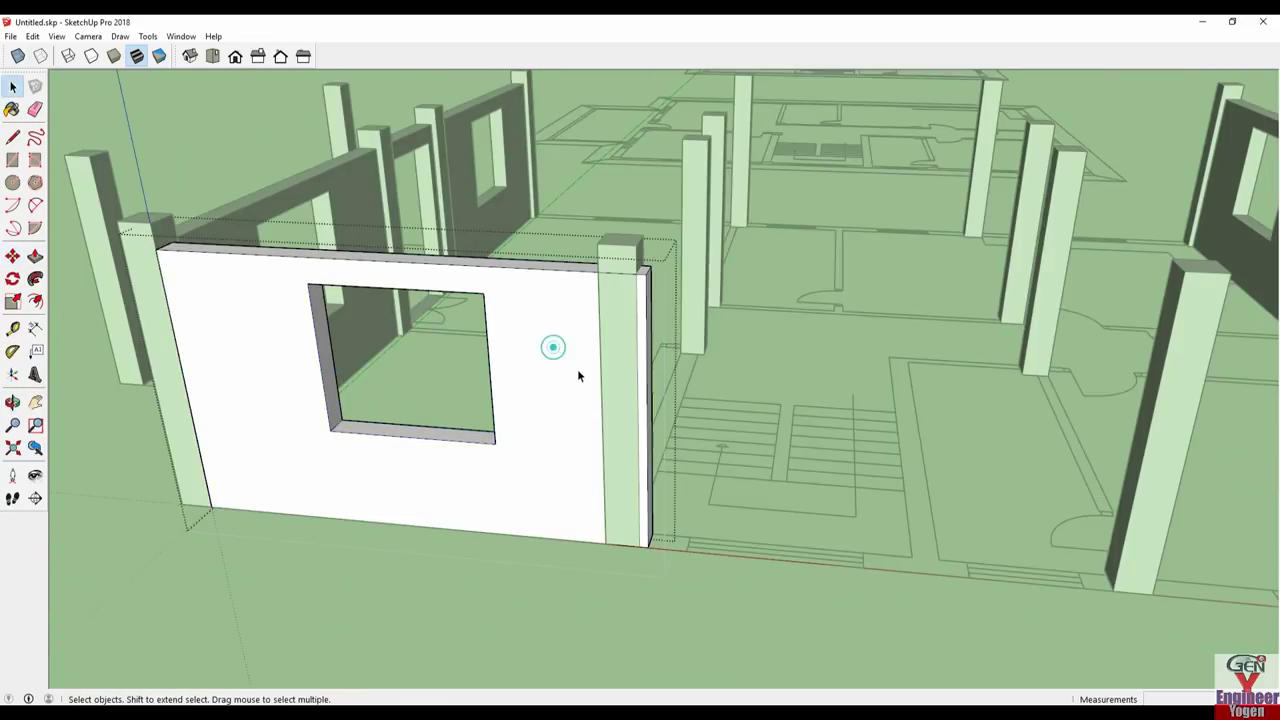
scroll(582, 357, up, 2)
key(p)
mouse_move(631, 346)
middle_down()
mouse_move(508, 315)
mouse_move(657, 366)
mouse_move(729, 354)
mouse_move(637, 431)
mouse_move(757, 209)
middle_up()
click(720, 350)
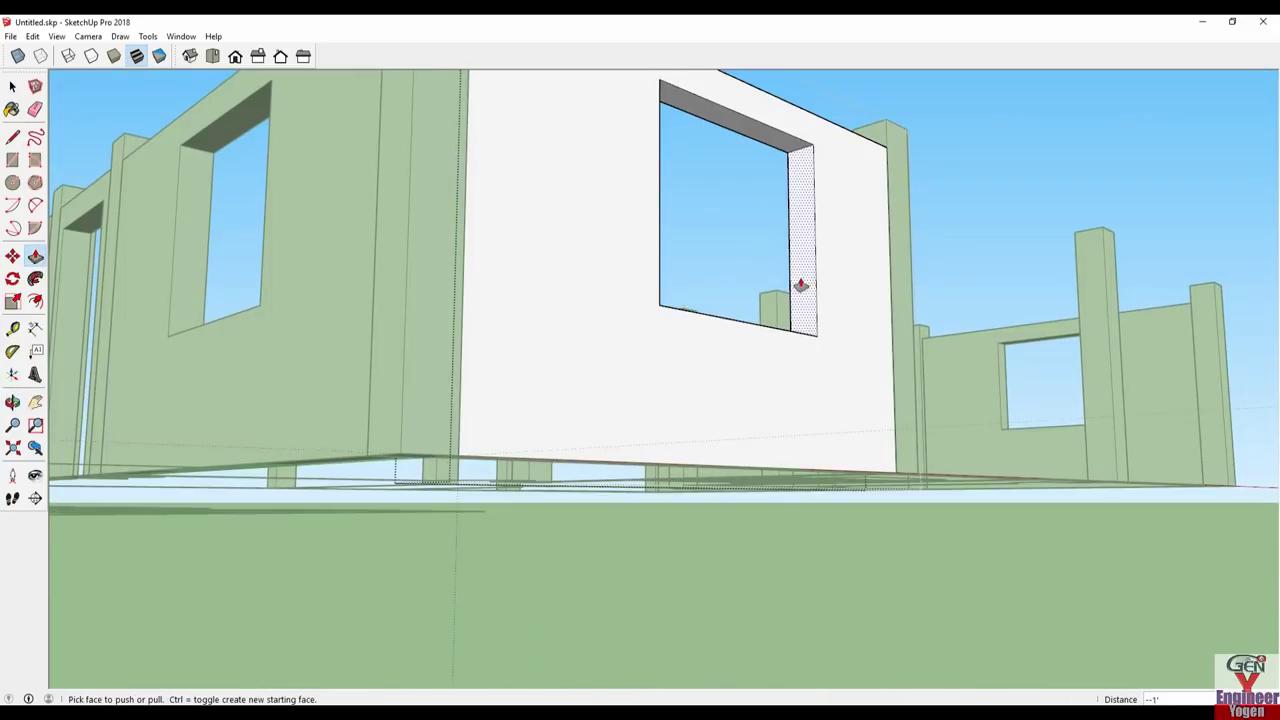
- Pull the side wall's base down to the floor and exit the group
middle_drag(793, 303, 603, 294)
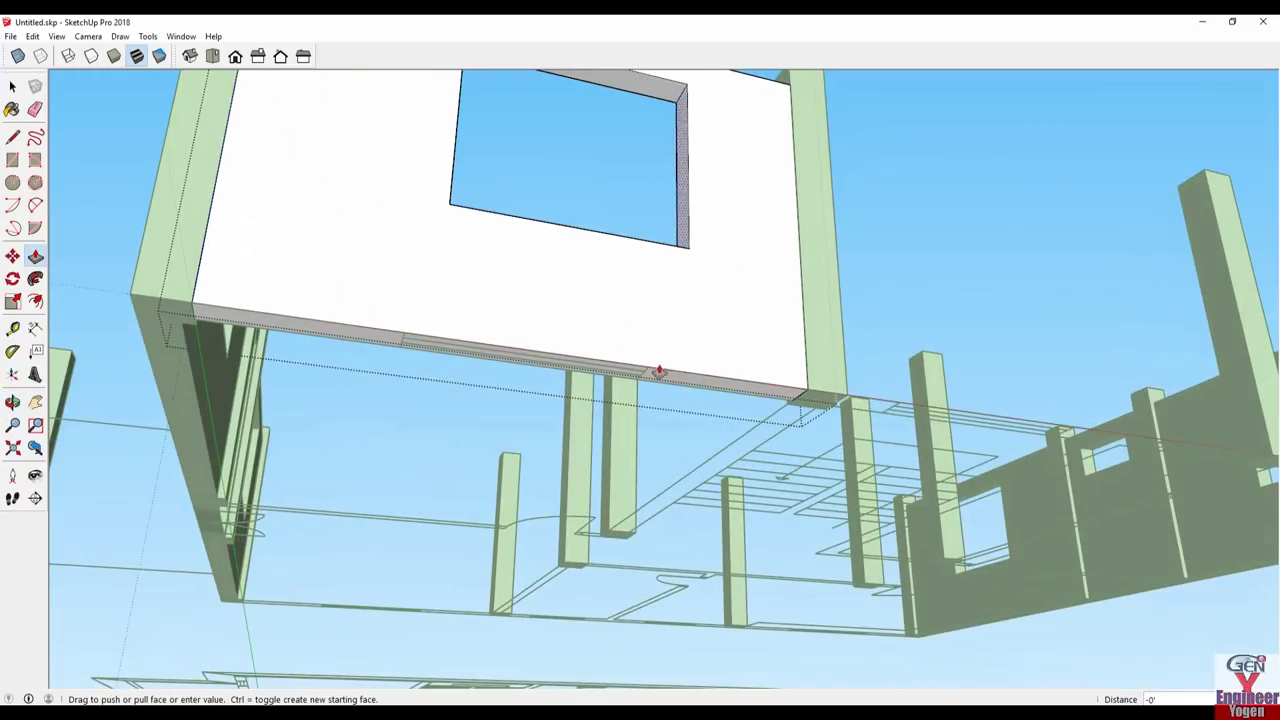
click(649, 372)
middle_drag(600, 351, 314, 409)
mouse_move(246, 351)
middle_down()
mouse_move(252, 379)
mouse_move(343, 324)
middle_up()
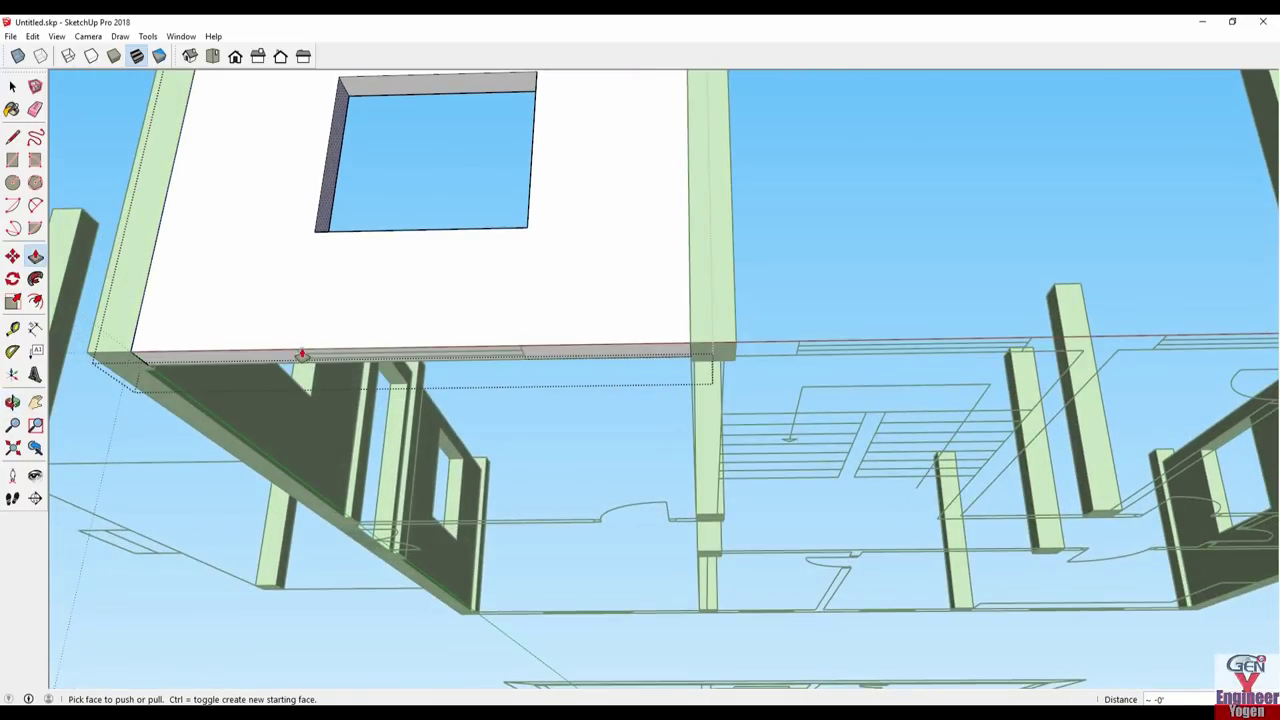
scroll(302, 354, down, 5)
mouse_move(480, 409)
middle_down()
mouse_move(443, 663)
mouse_move(388, 605)
mouse_move(498, 521)
middle_up()
key(space)
scroll(512, 513, up, 3)
scroll(518, 546, up, 3)
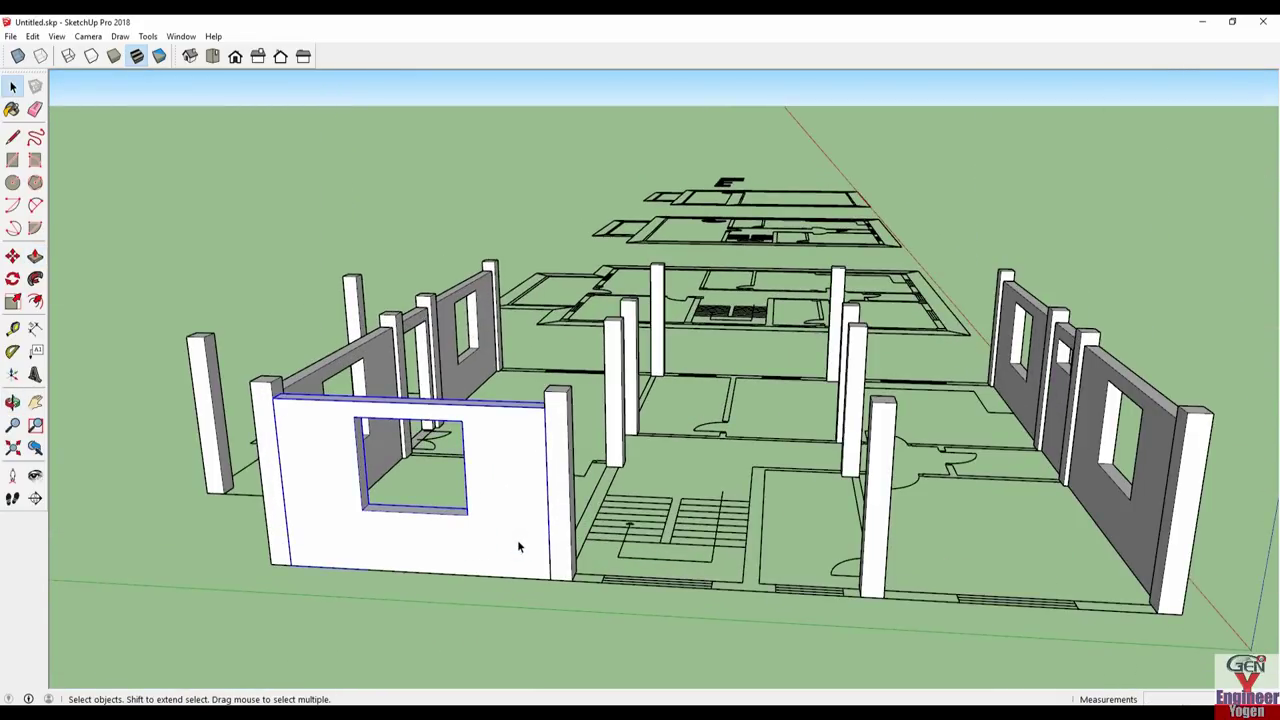
- Place a copy of the wall on the right side and push its end face
key(ctrl)
click(547, 579)
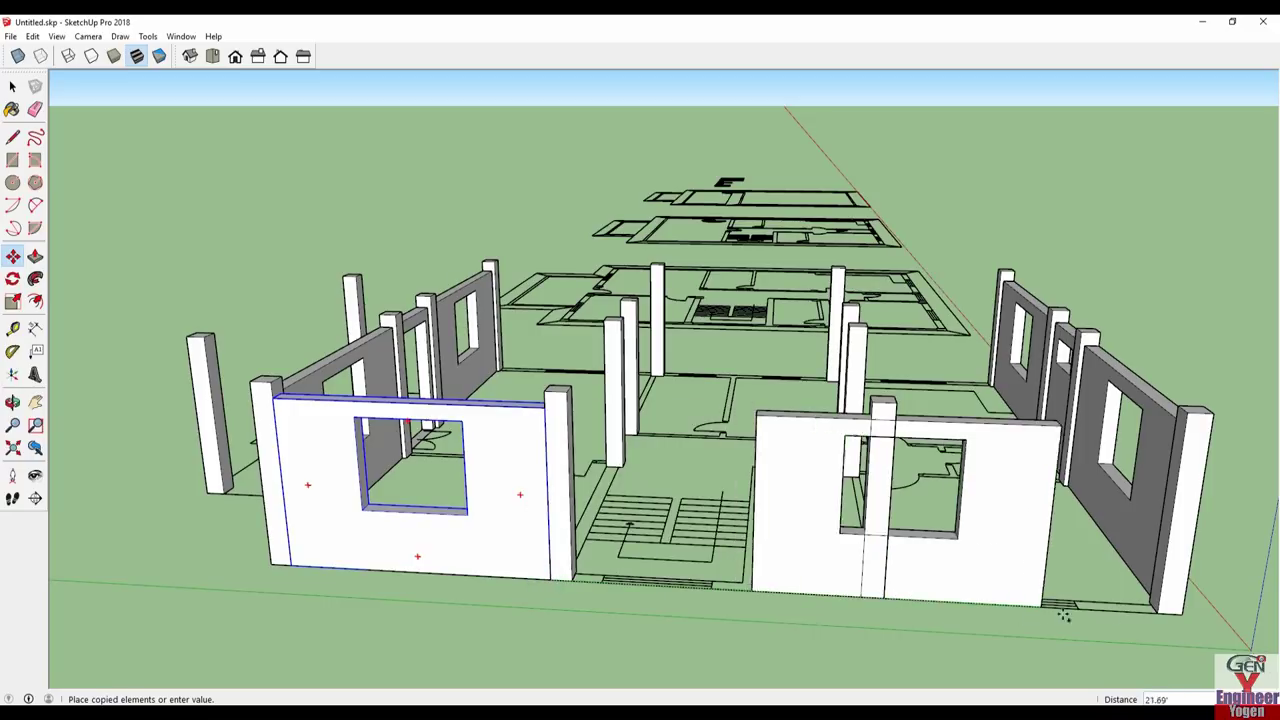
mouse_move(925, 467)
middle_down()
mouse_move(876, 448)
mouse_move(966, 400)
mouse_move(984, 492)
mouse_move(970, 455)
middle_up()
key(p)
click(970, 452)
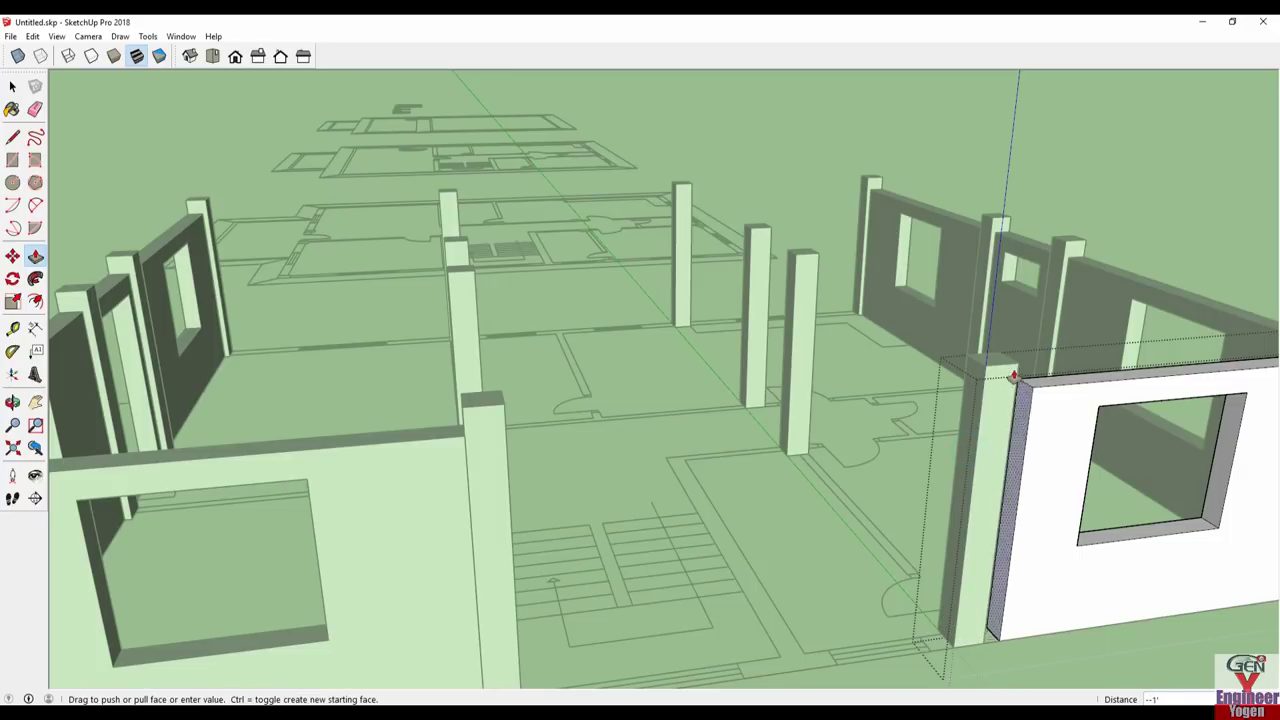
mouse_move(1018, 369)
middle_down()
mouse_move(926, 480)
mouse_move(748, 400)
middle_up()
mouse_move(800, 560)
middle_down()
mouse_move(1009, 425)
mouse_move(1080, 337)
middle_up()
- Widen the copied wall's window opening by pushing its side face back
scroll(1077, 360, up, 3)
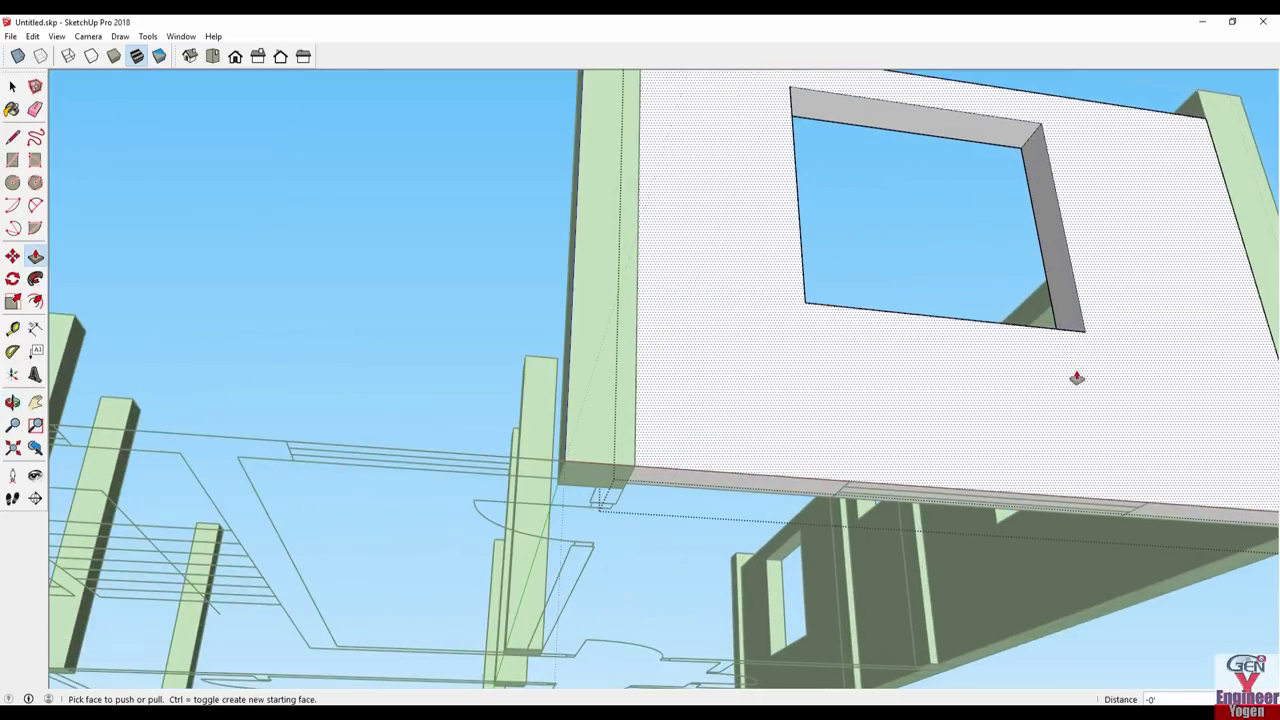
click(1077, 326)
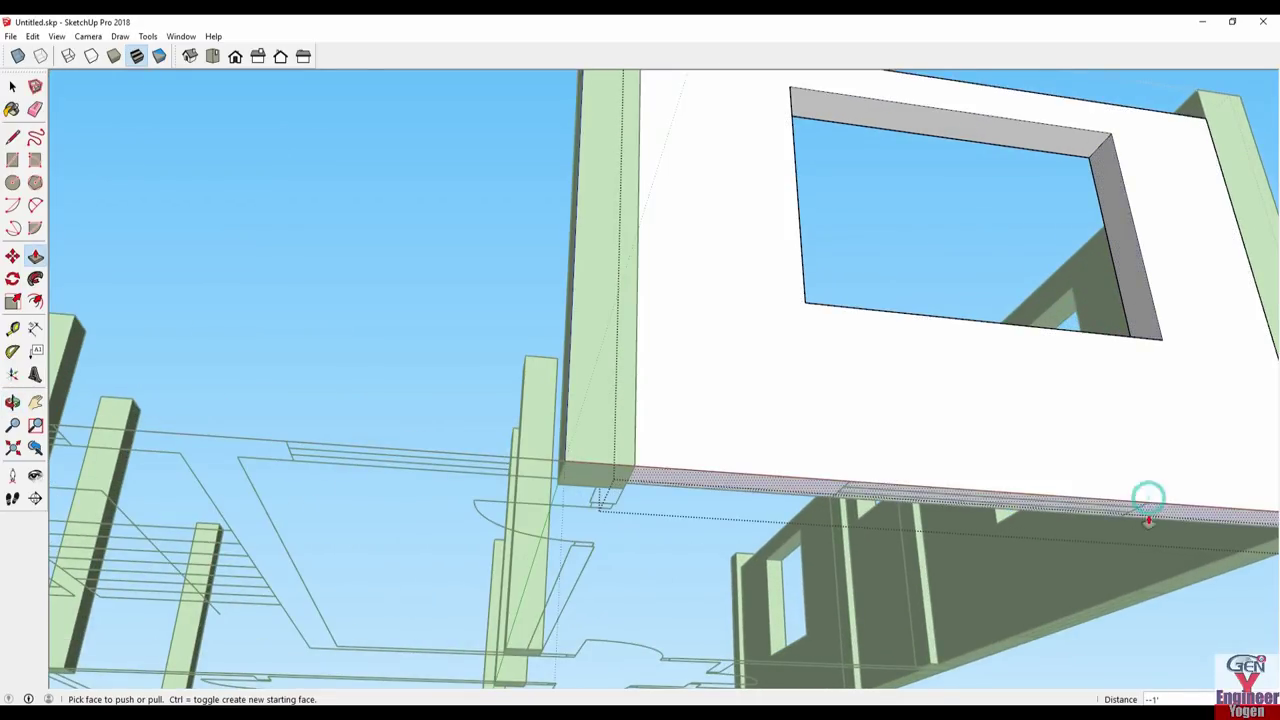
click(1140, 340)
click(1145, 507)
mouse_move(1145, 507)
middle_down()
mouse_move(791, 520)
mouse_move(646, 500)
middle_up()
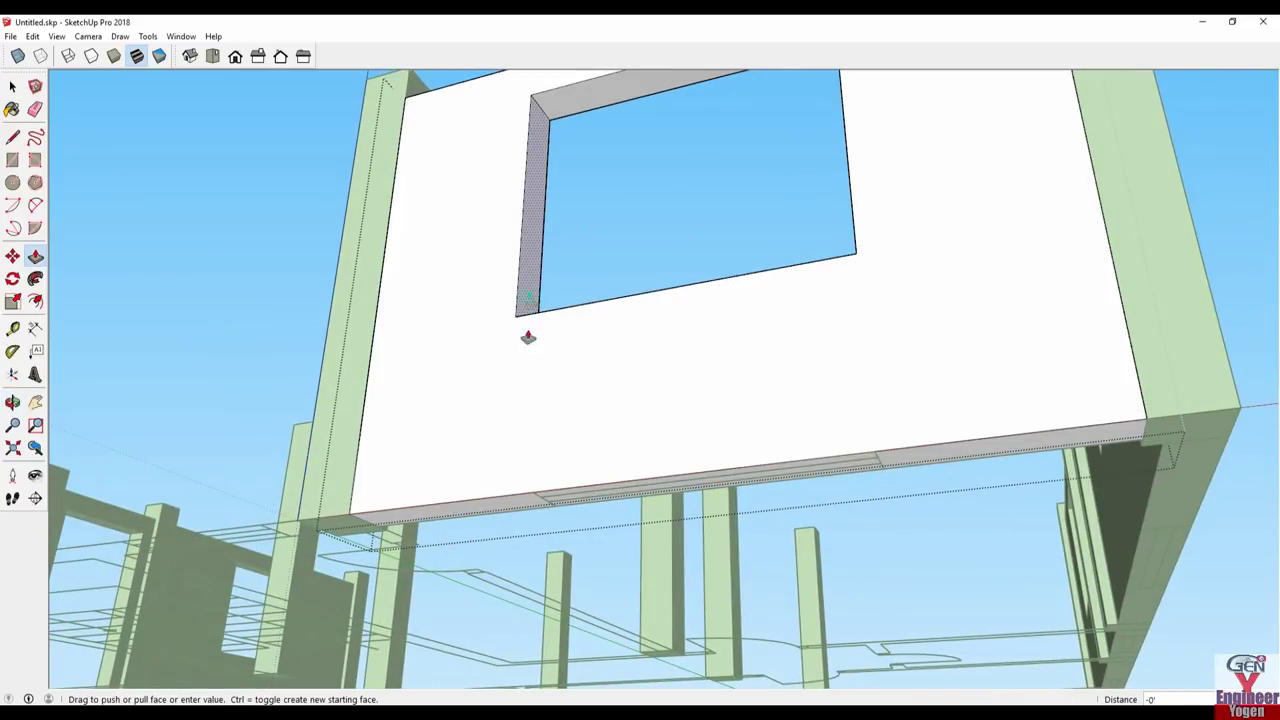
click(533, 493)
scroll(646, 495, down, 3)
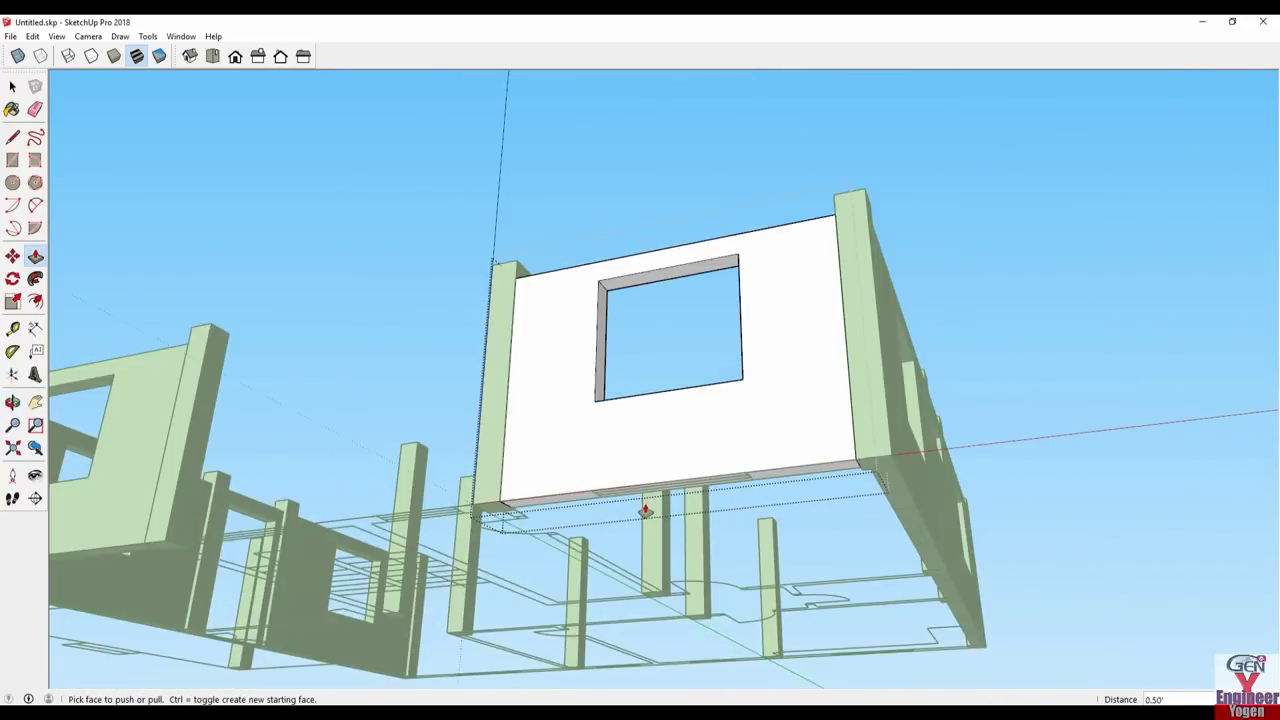
scroll(645, 510, down, 3)
middle_drag(594, 457, 1057, 587)
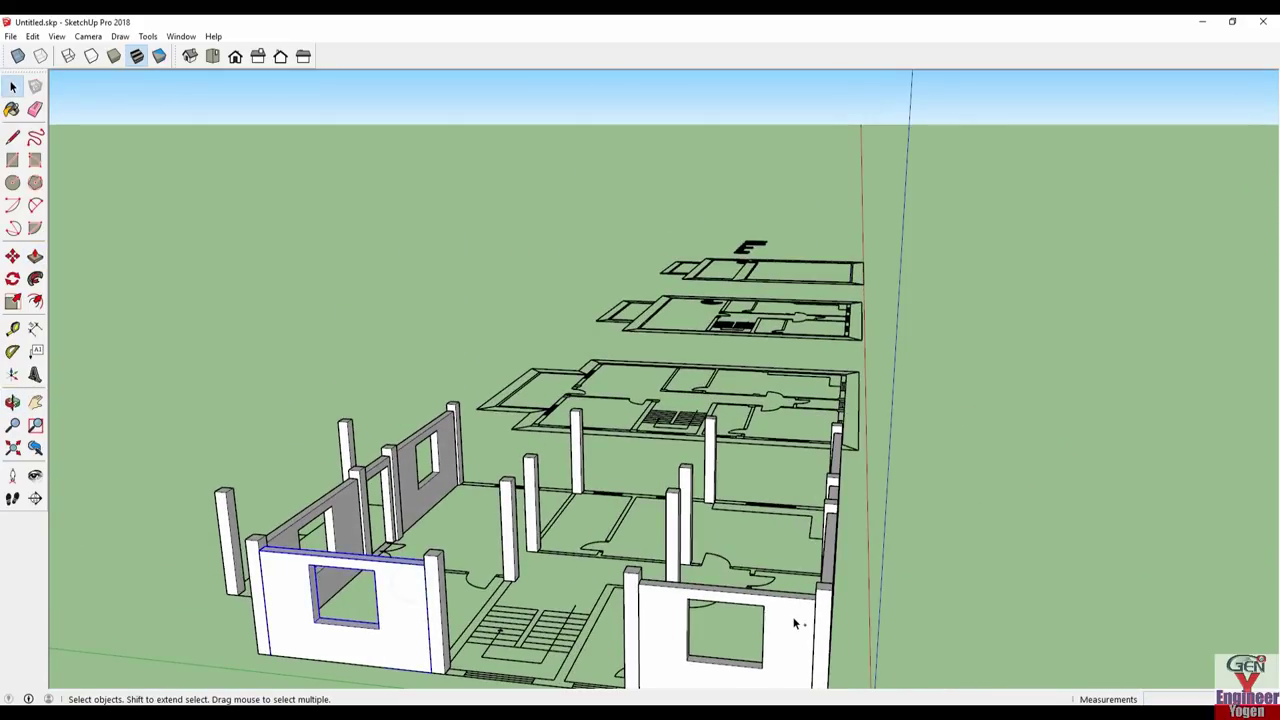
- Copy the windowed wall panel from its corner to the house's right-hand corner
middle_drag(849, 622, 514, 391)
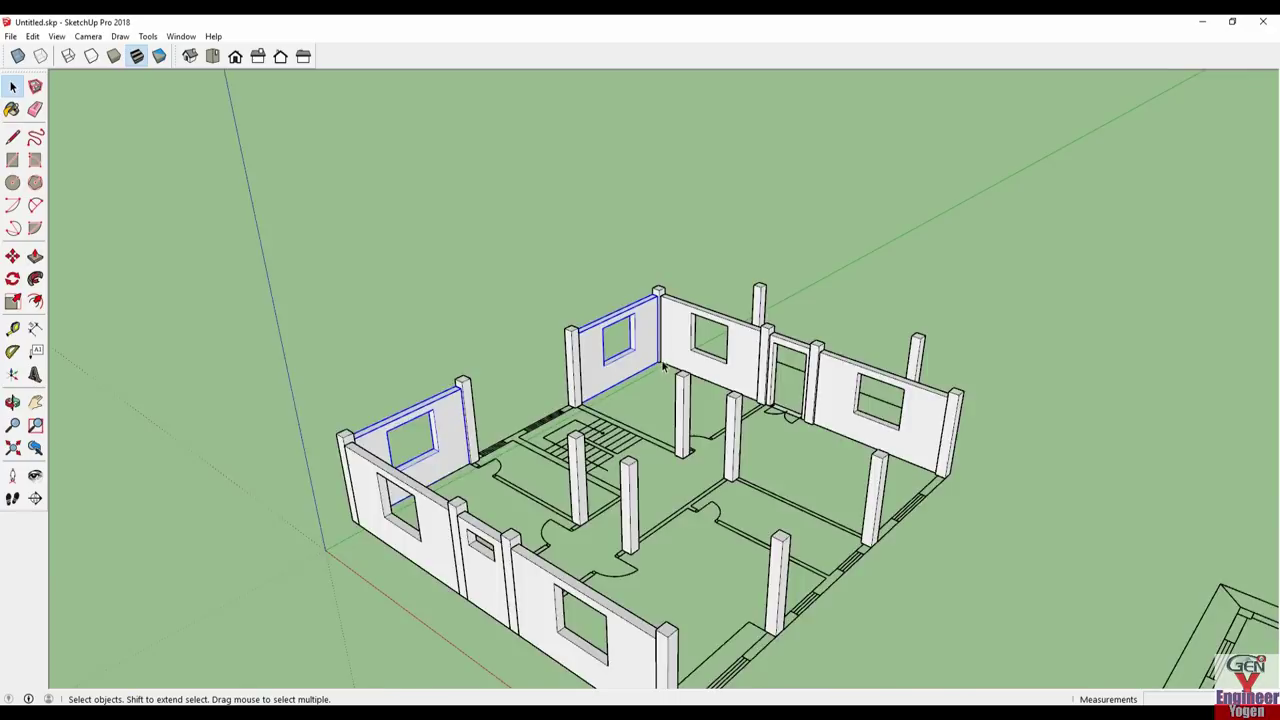
scroll(663, 365, up, 5)
scroll(663, 365, up, 3)
scroll(655, 375, up, 3)
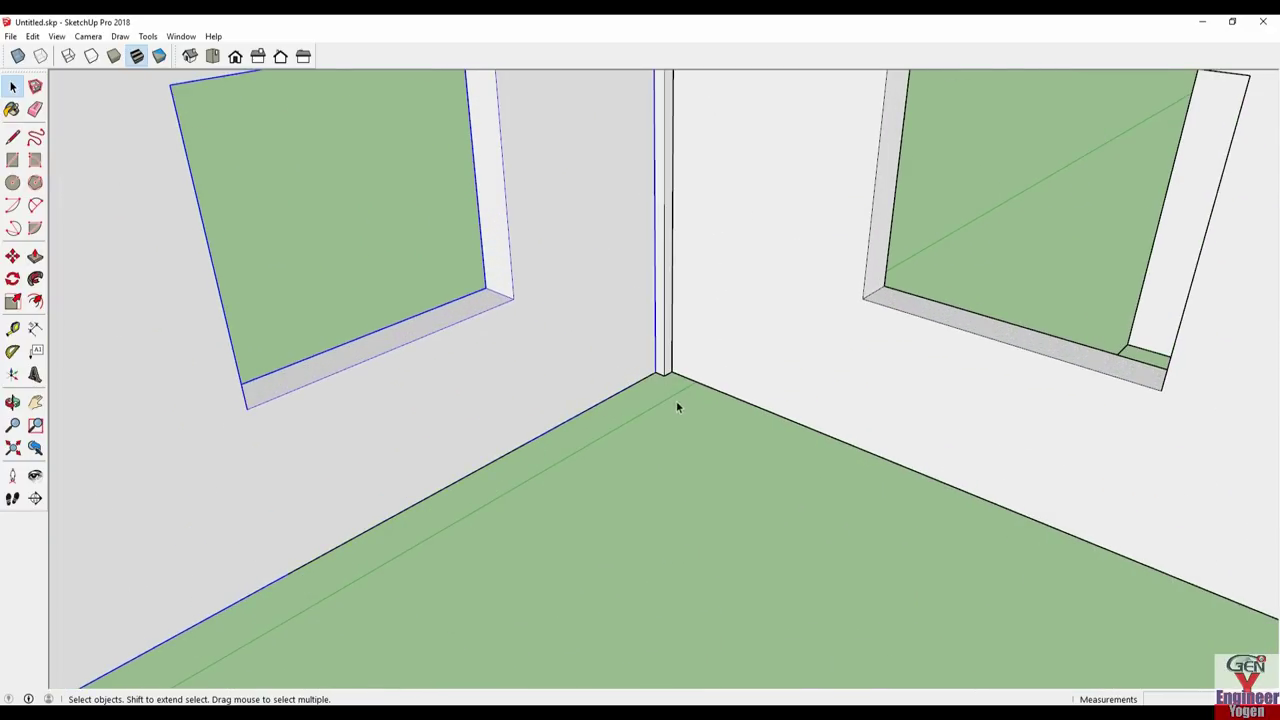
key(m)
click(658, 376)
key(ctrl)
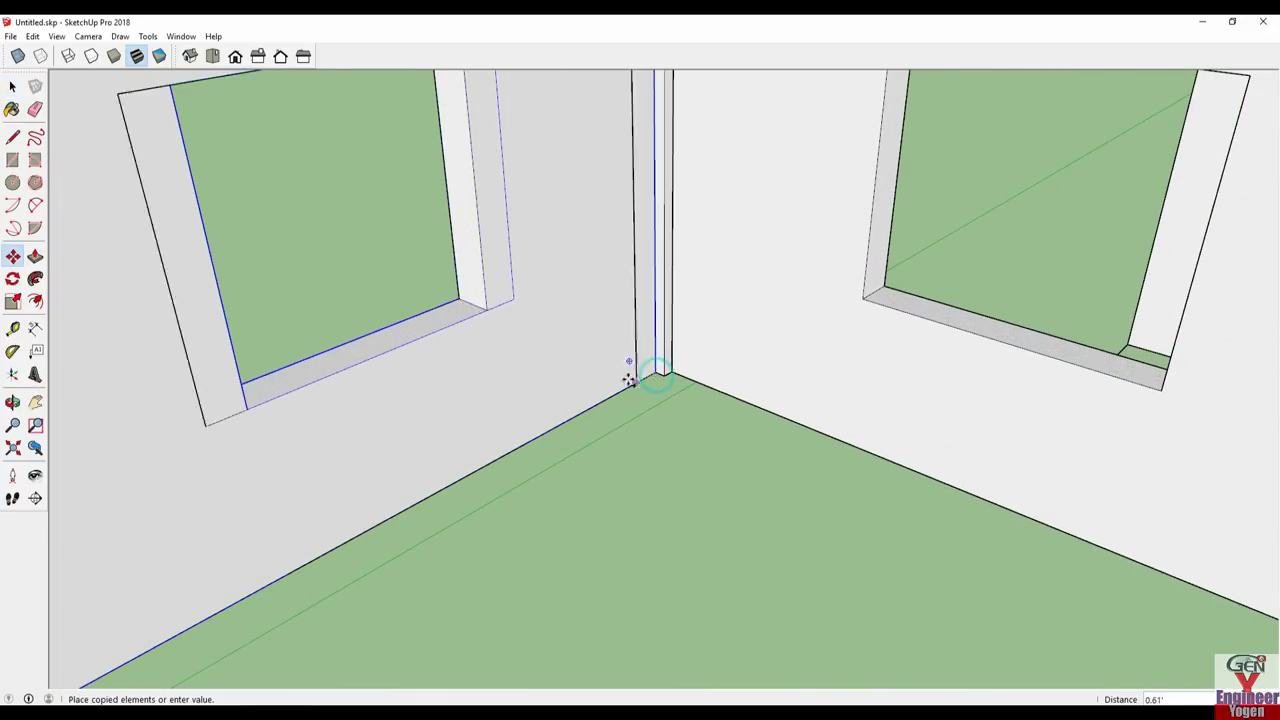
scroll(628, 378, down, 5)
scroll(628, 378, down, 2)
scroll(499, 397, up, 3)
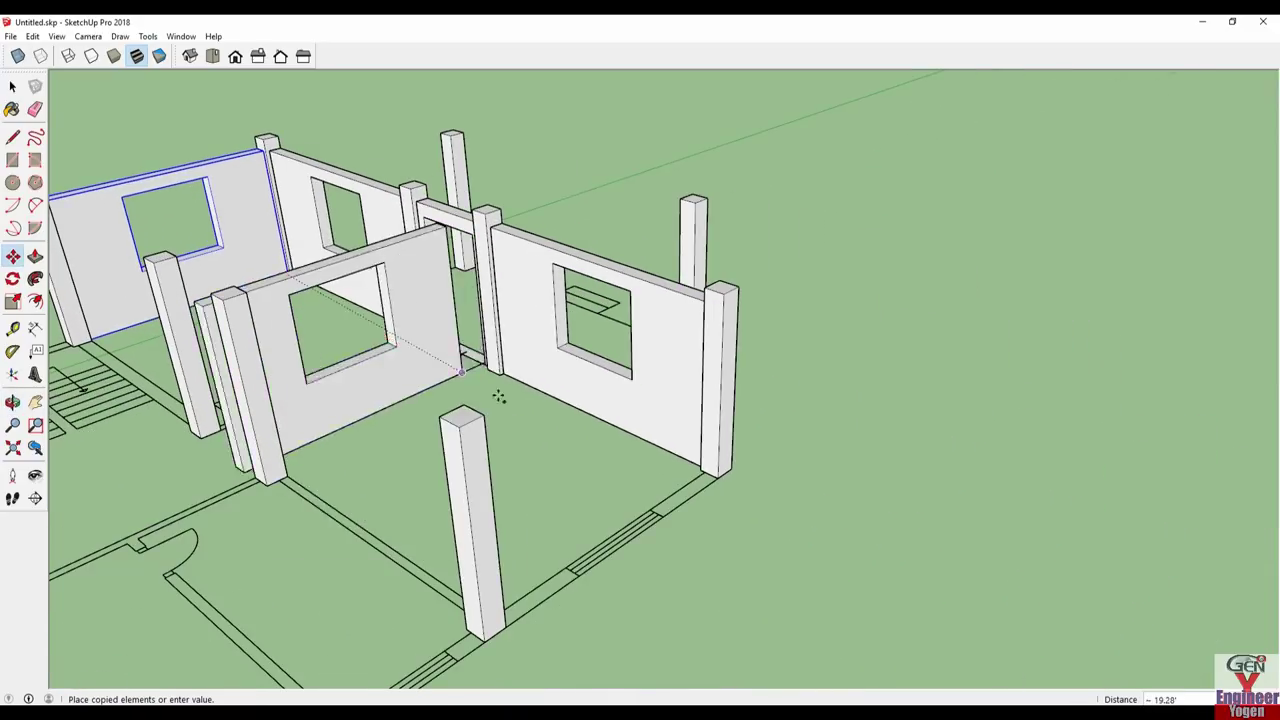
click(727, 474)
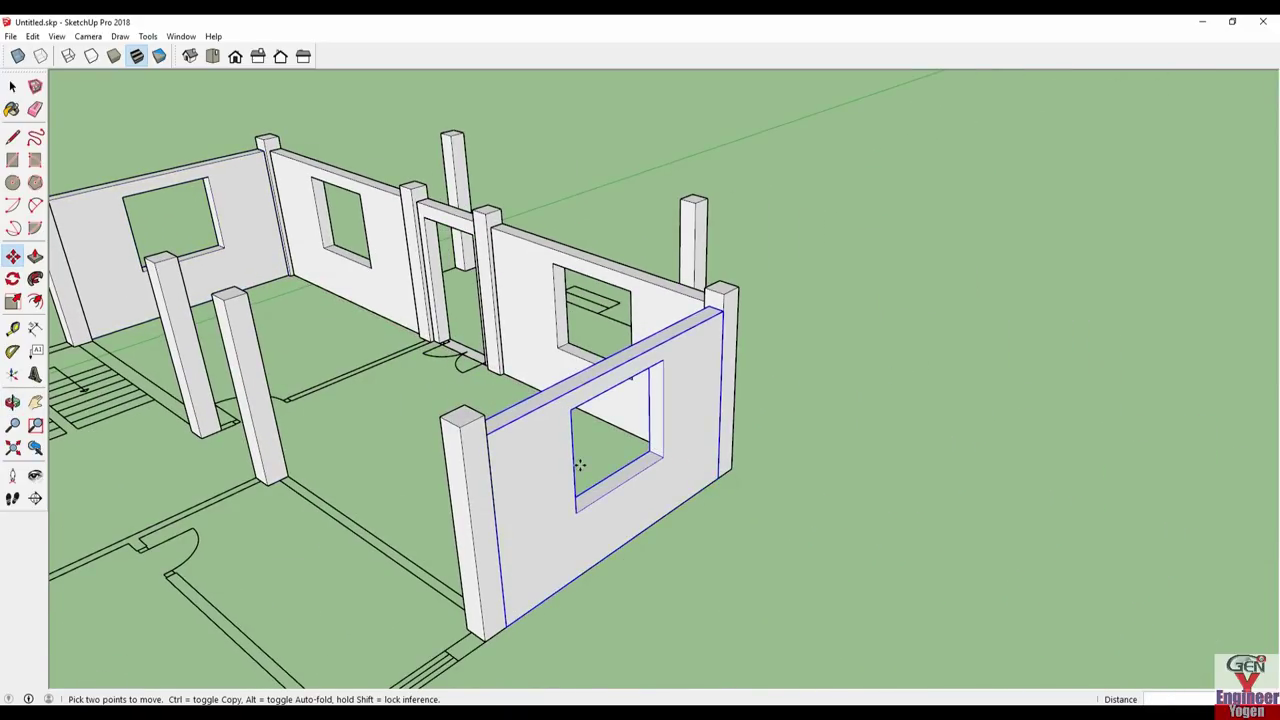
- Orbit around the house to a front-on view of the placed walls
scroll(690, 433, down, 3)
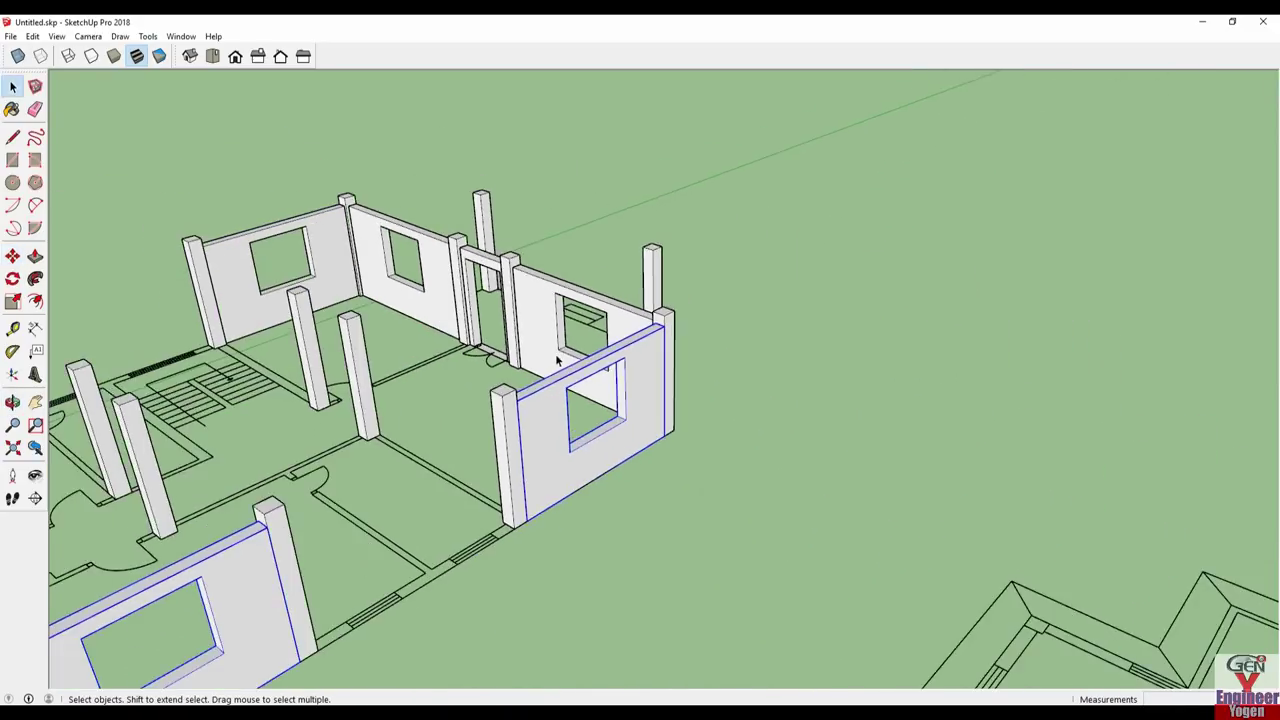
scroll(420, 455, down, 2)
middle_drag(420, 455, 500, 435)
middle_drag(424, 452, 666, 402)
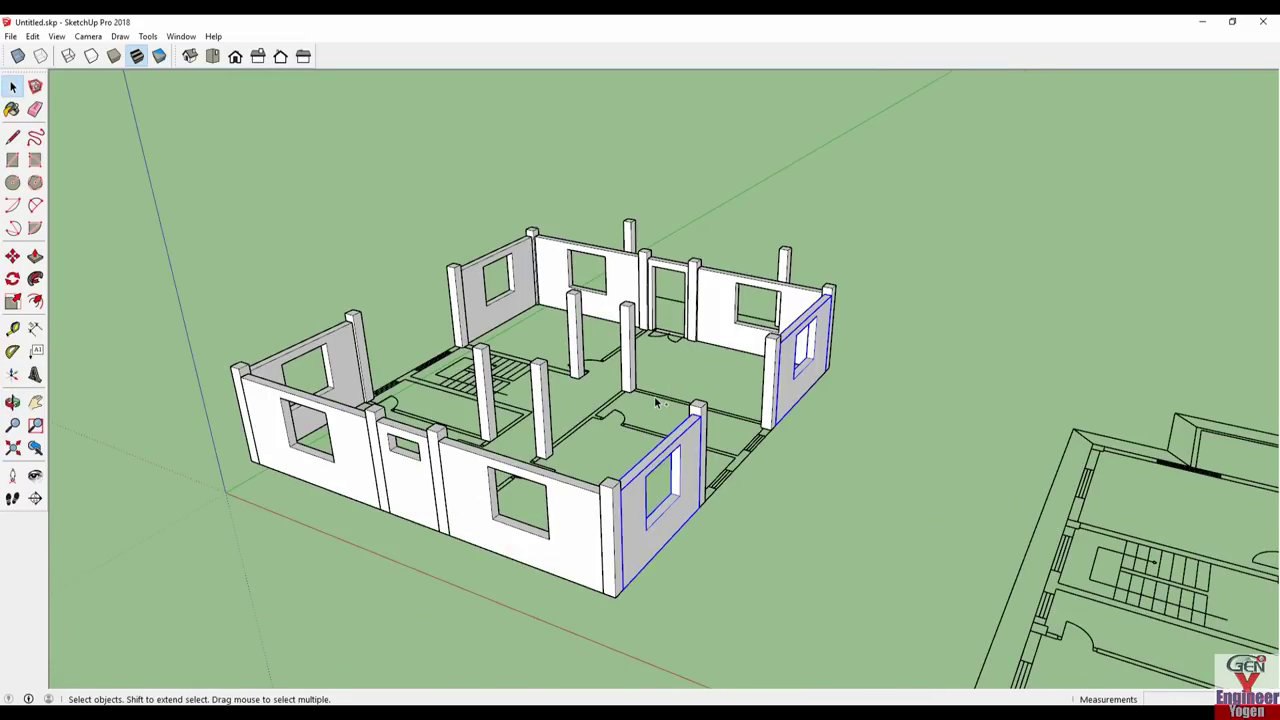
middle_drag(449, 404, 573, 500)
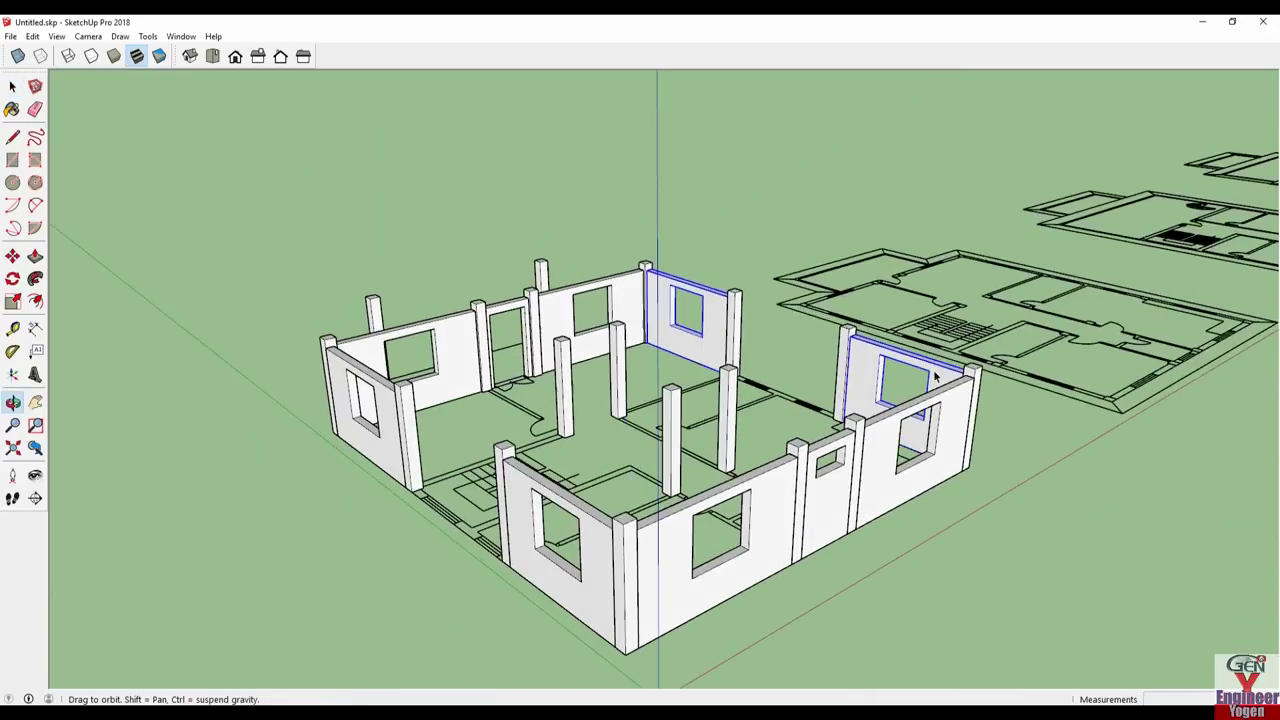
scroll(573, 500, up, 2)
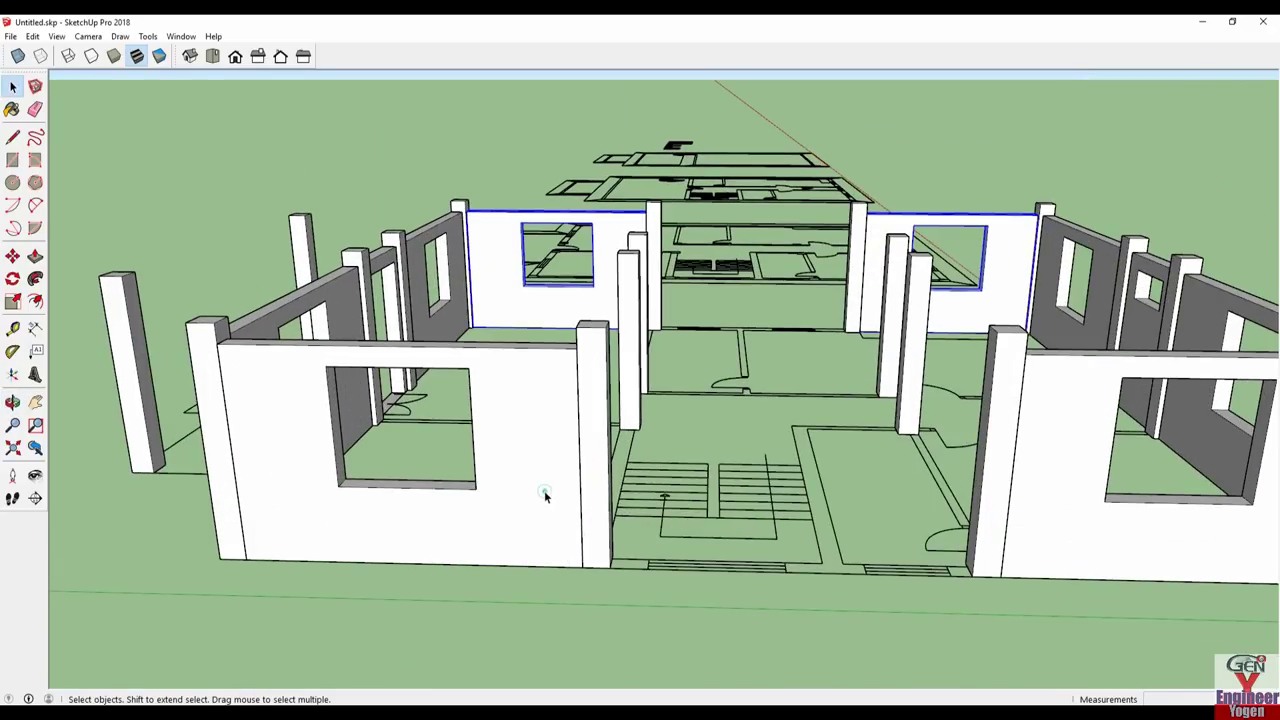
- Copy the window wall panel into the front gap
click(249, 558)
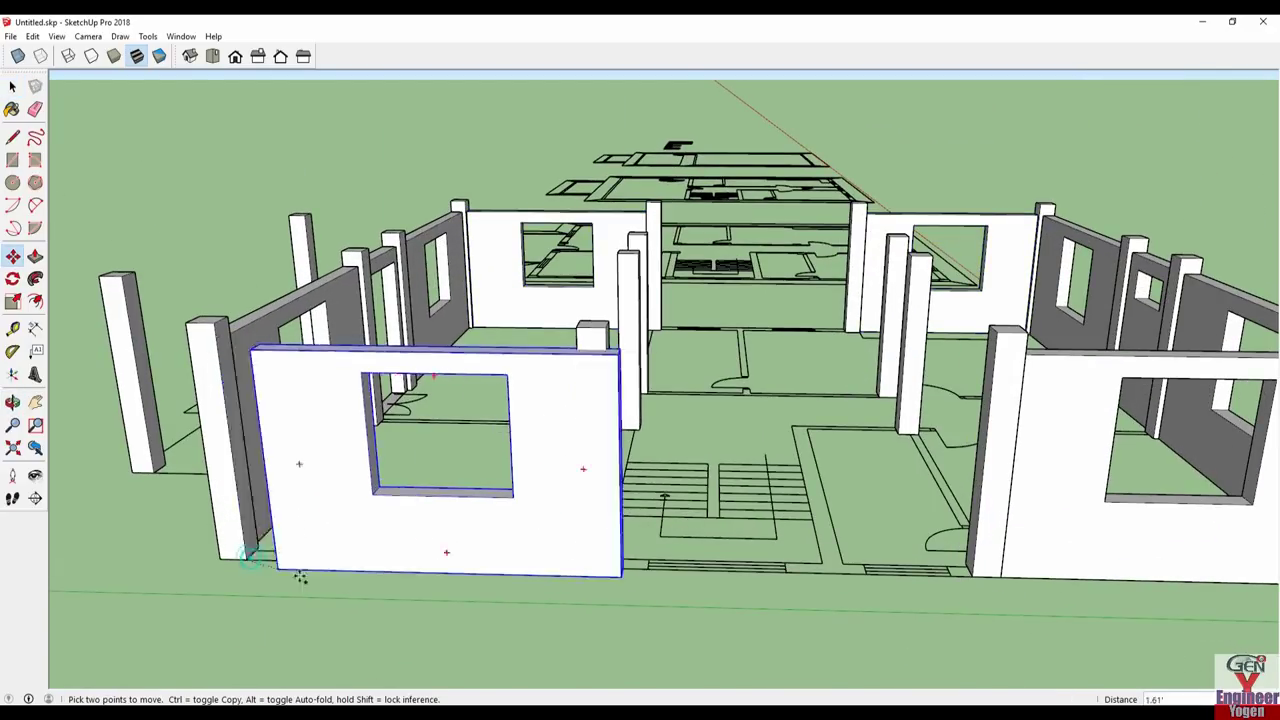
click(612, 566)
mouse_move(612, 566)
middle_down()
mouse_move(807, 497)
mouse_move(682, 448)
middle_up()
- Extend the copied panel's end face 0.50' to meet the column
double_click(798, 477)
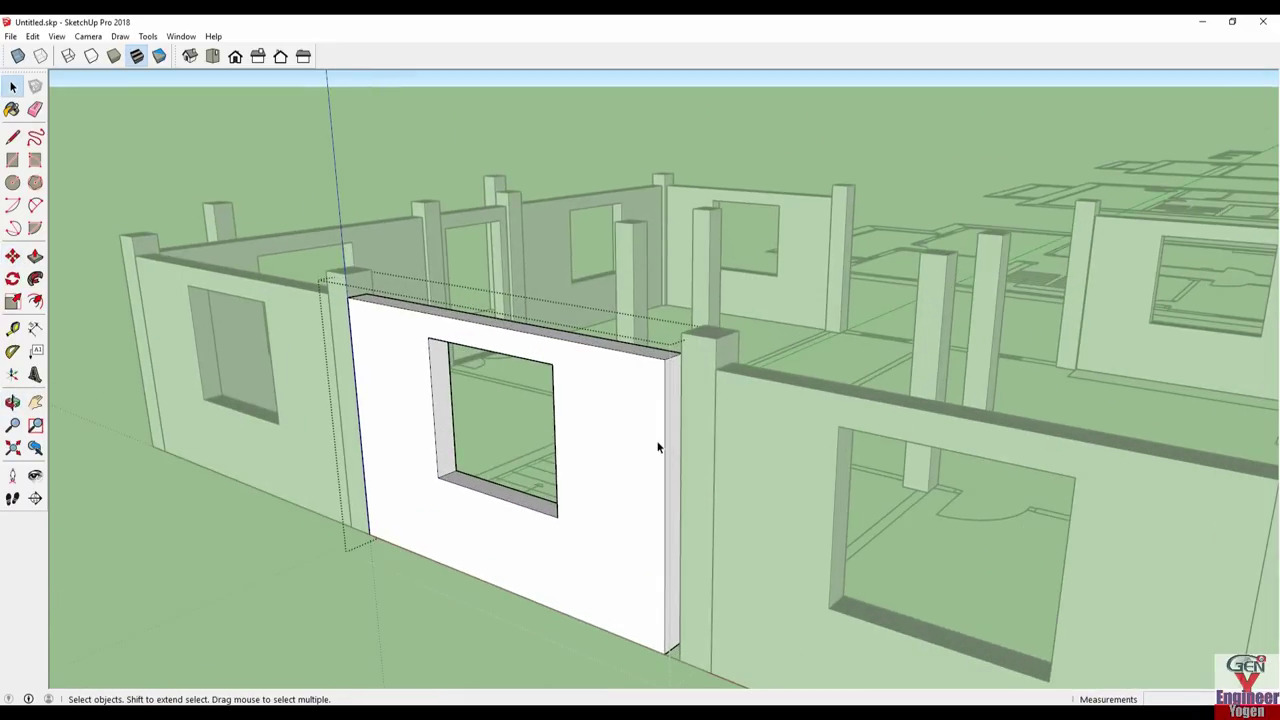
key(p)
click(675, 405)
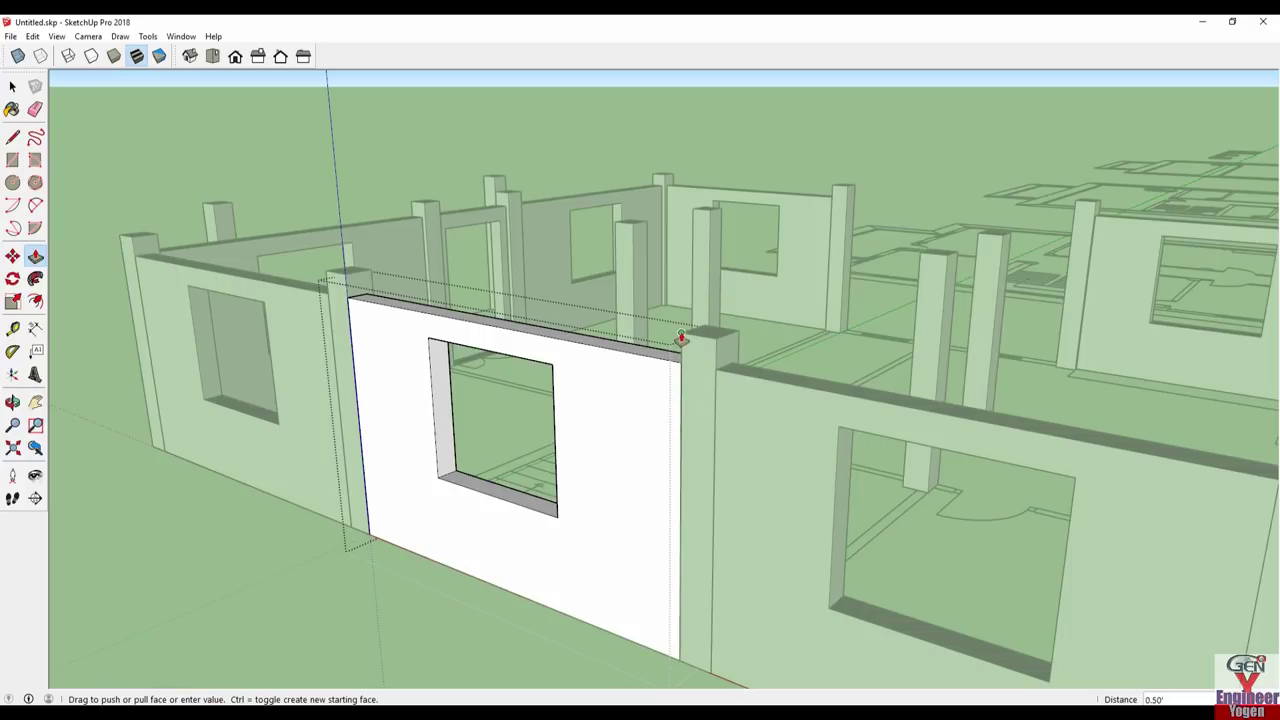
click(681, 338)
- Push the window reveal face 0.07' to adjust the opening
middle_drag(649, 449, 973, 438)
mouse_move(750, 529)
middle_down()
mouse_move(508, 443)
mouse_move(437, 354)
middle_up()
mouse_move(424, 412)
middle_down()
mouse_move(471, 257)
mouse_move(438, 312)
middle_up()
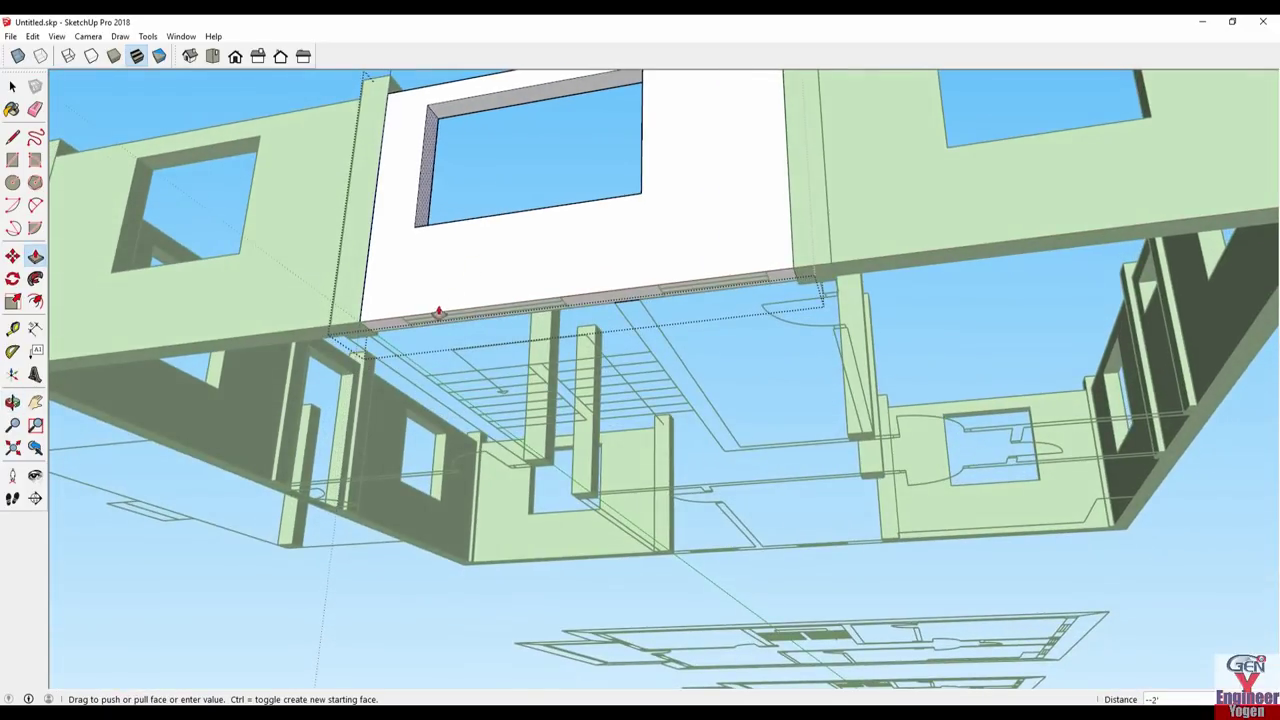
middle_drag(524, 315, 889, 326)
click(991, 277)
click(991, 277)
mouse_move(991, 277)
middle_down()
mouse_move(877, 300)
mouse_move(945, 285)
middle_up()
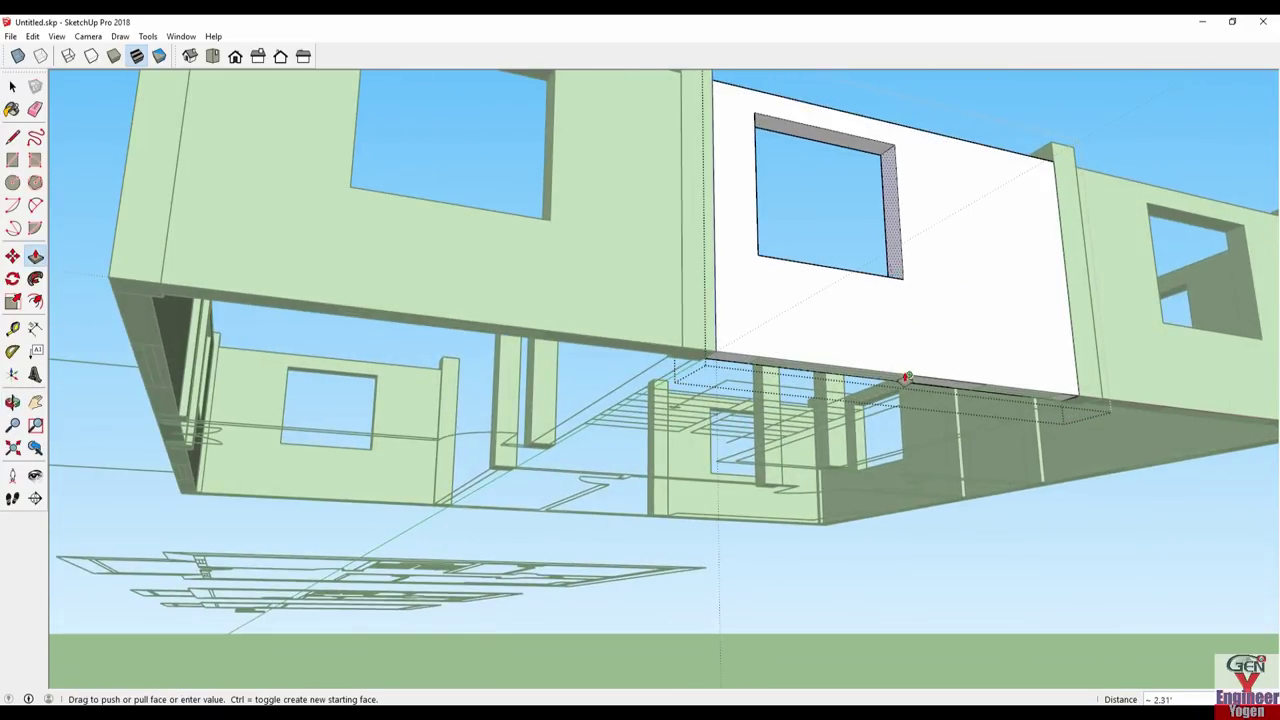
click(906, 373)
mouse_move(906, 373)
middle_down()
mouse_move(757, 354)
mouse_move(856, 218)
middle_up()
scroll(856, 218, up, 1)
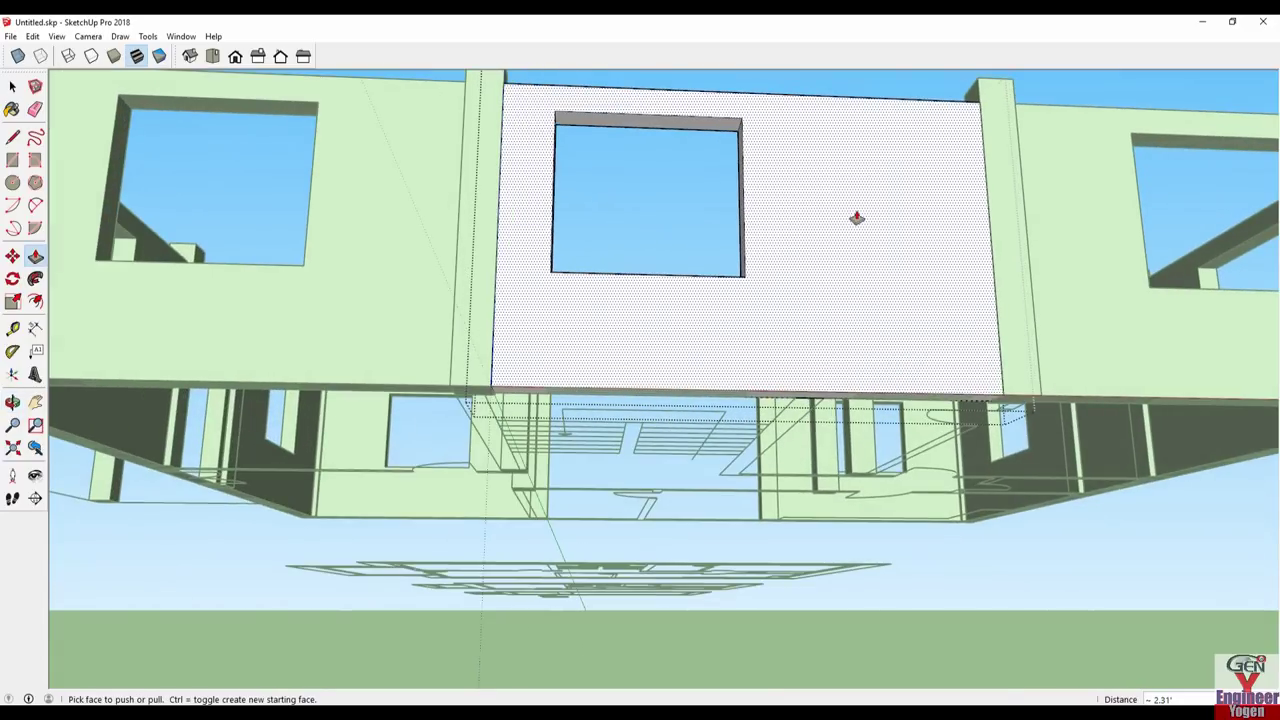
- Push a small opening's face through the wall panel
key(r)
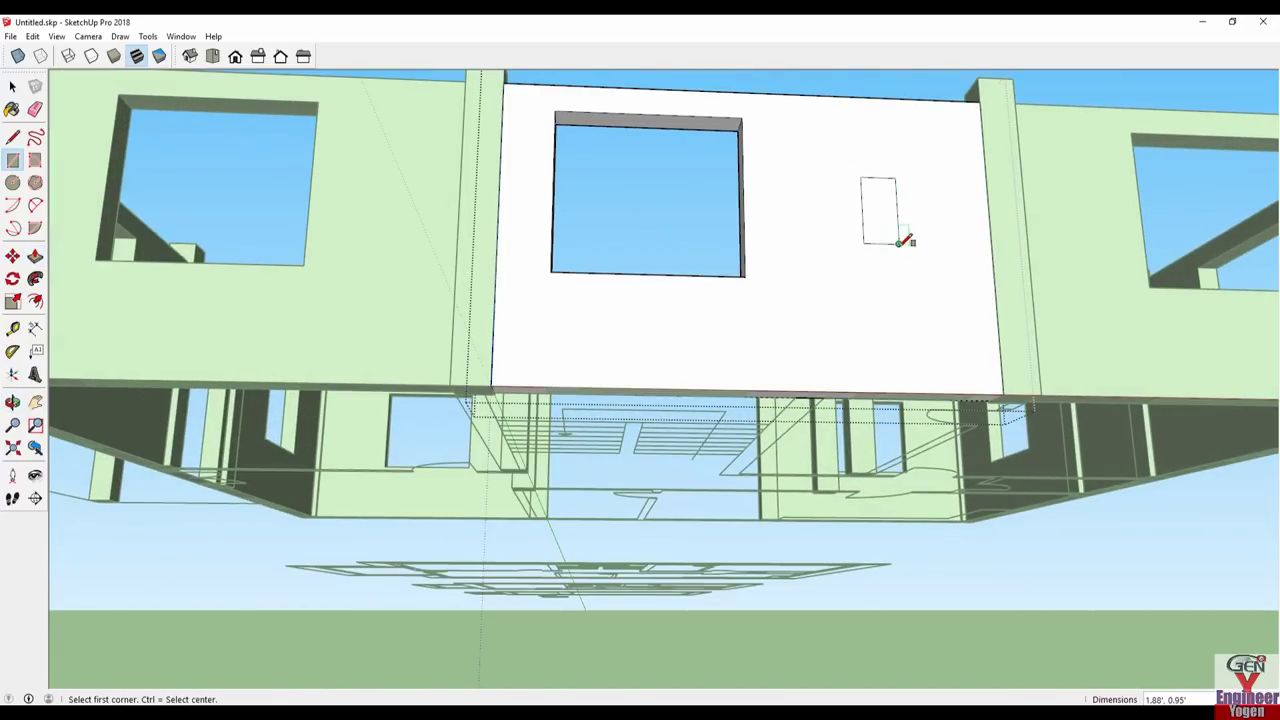
key(p)
middle_drag(871, 249, 743, 503)
mouse_move(678, 597)
middle_down()
mouse_move(449, 609)
mouse_move(232, 567)
middle_up()
middle_drag(207, 477, 929, 417)
scroll(997, 437, up, 5)
scroll(966, 456, up, 3)
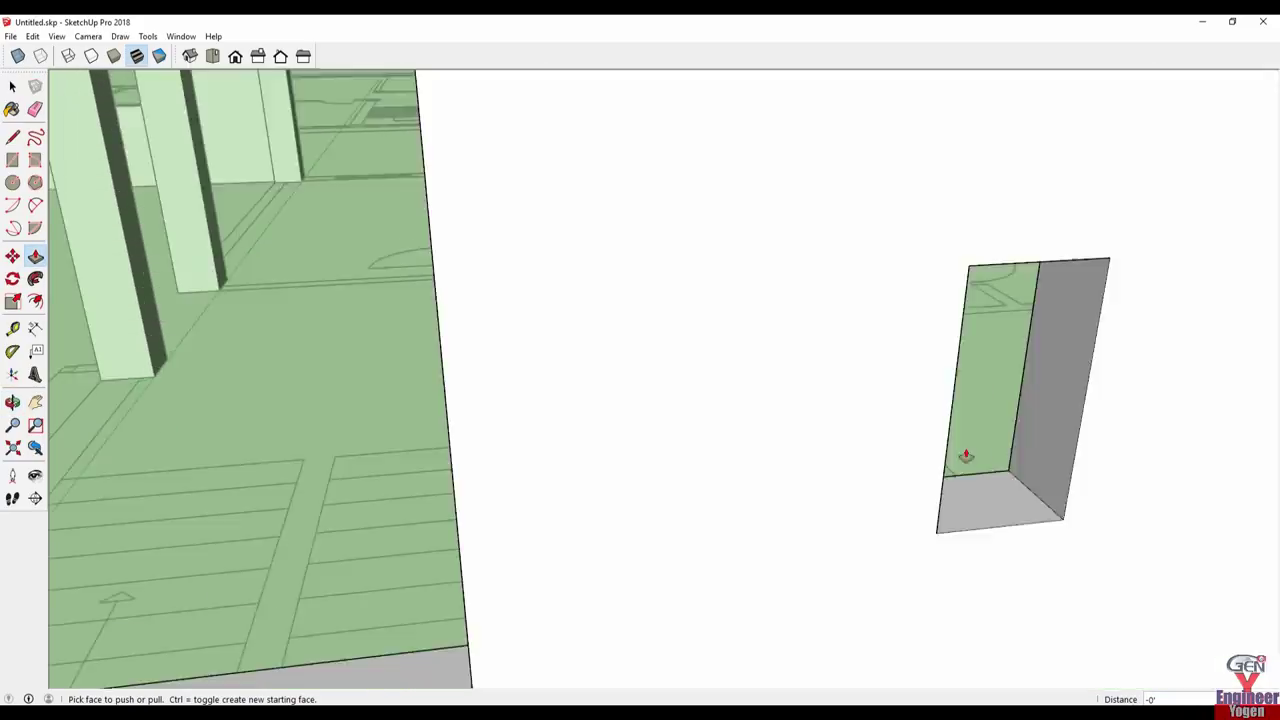
scroll(966, 456, down, 5)
click(770, 552)
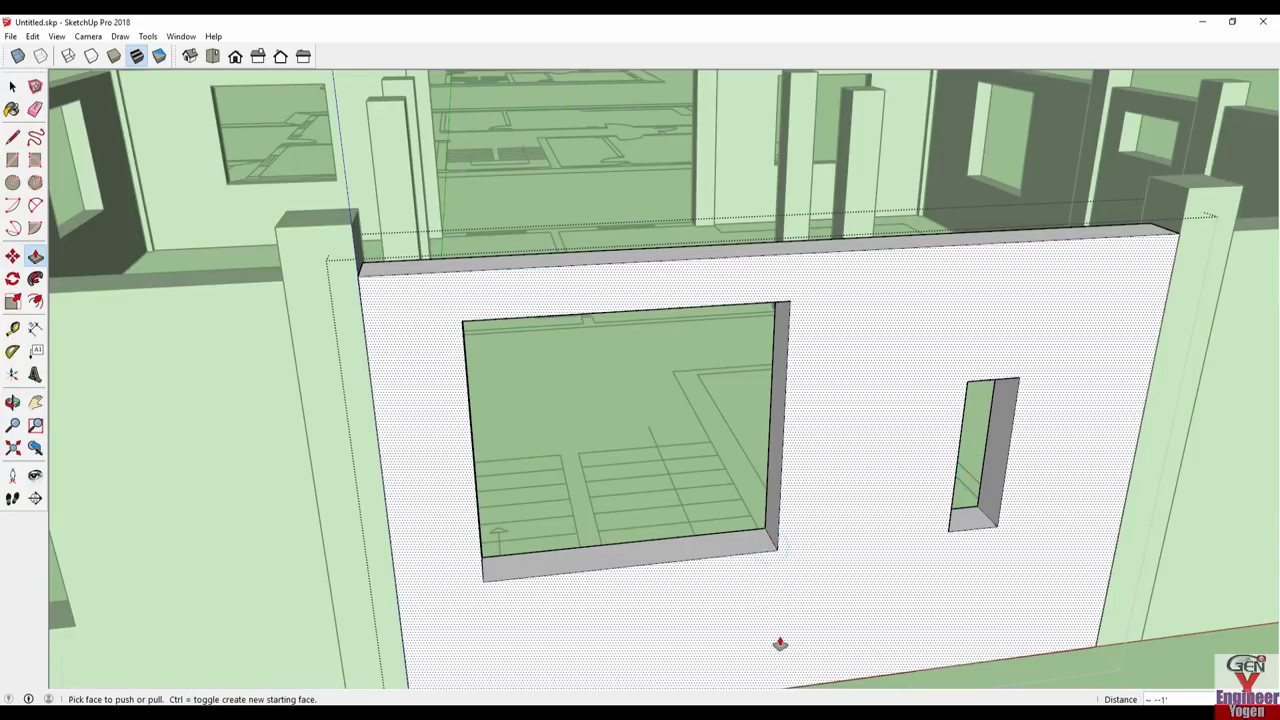
mouse_move(928, 444)
middle_down()
mouse_move(834, 223)
mouse_move(797, 366)
mouse_move(873, 328)
middle_up()
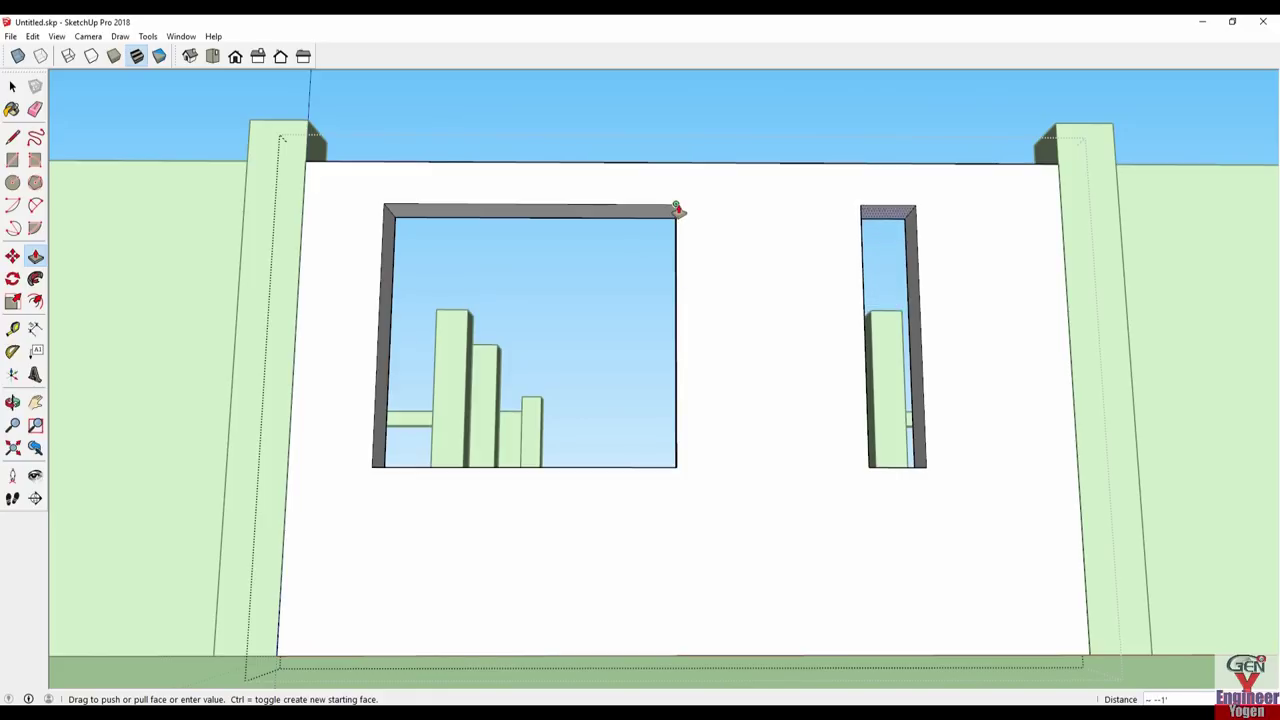
click(677, 208)
mouse_move(677, 208)
middle_down()
mouse_move(691, 514)
mouse_move(631, 517)
mouse_move(677, 457)
mouse_move(737, 266)
mouse_move(762, 400)
mouse_move(963, 391)
mouse_move(903, 363)
middle_up()
- Widen the small opening beside the window by pushing its right jamb
click(662, 517)
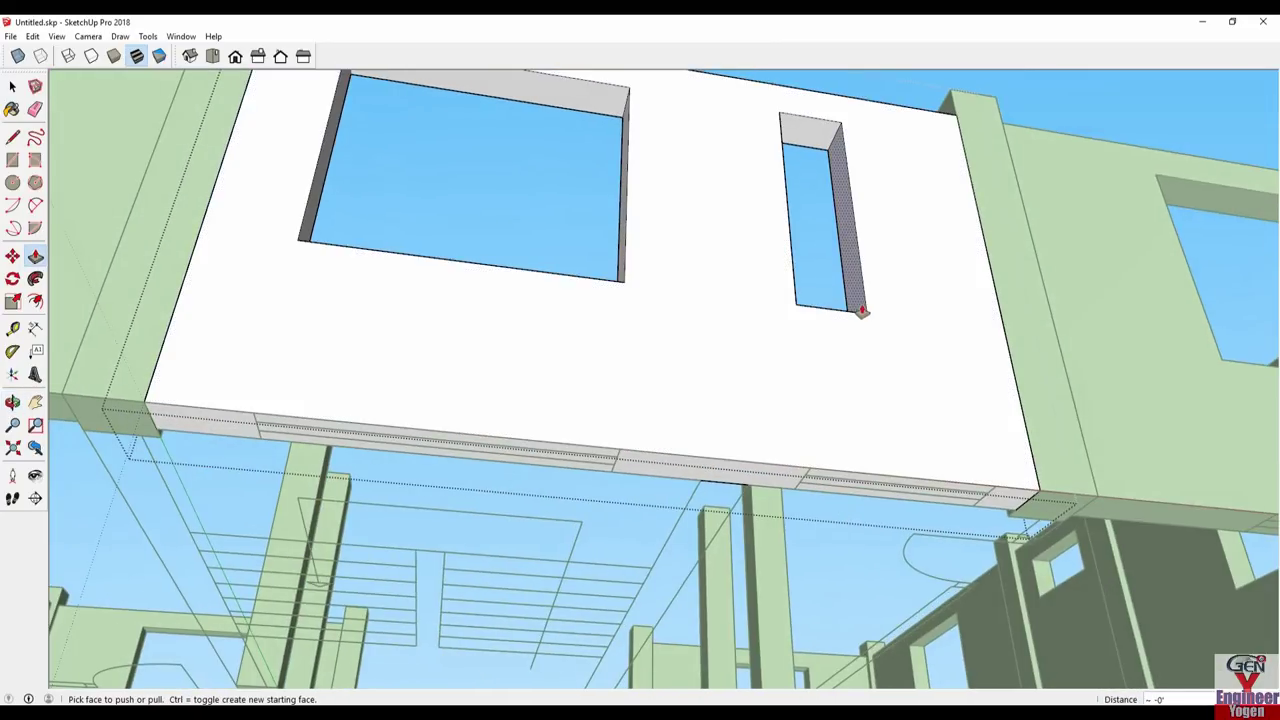
click(862, 303)
click(986, 484)
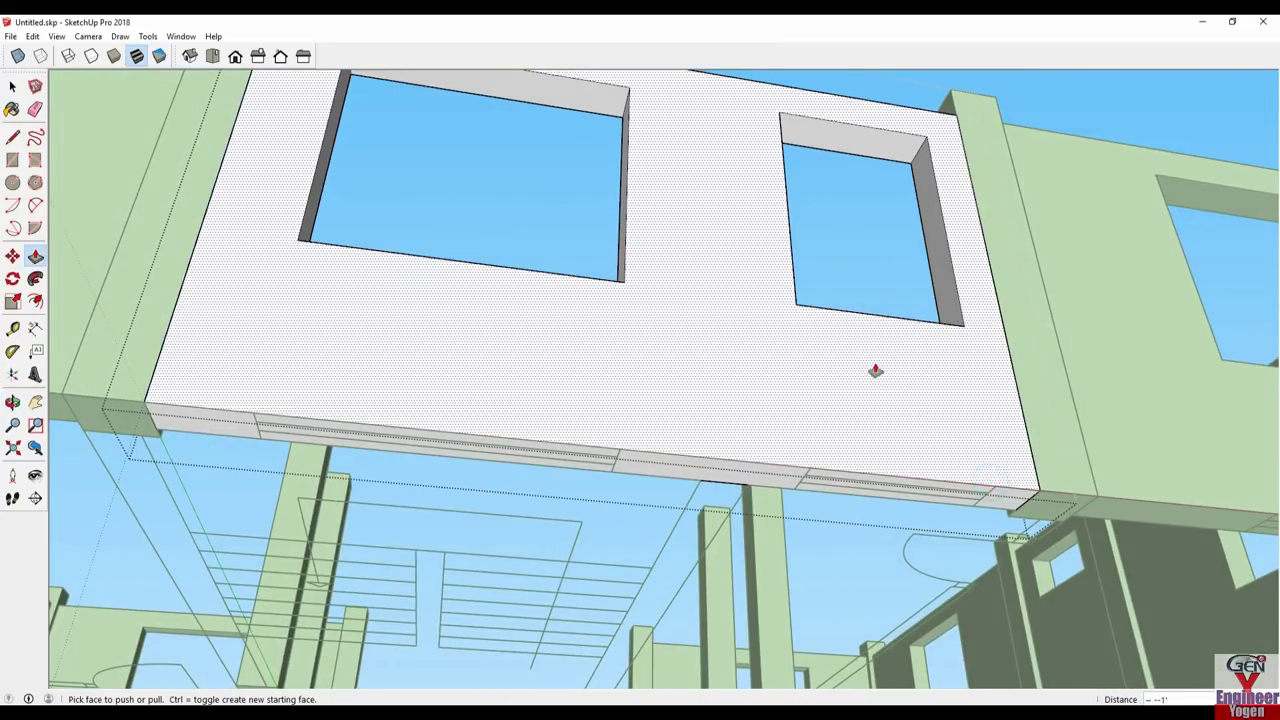
middle_drag(877, 368, 875, 330)
mouse_move(826, 294)
middle_down()
mouse_move(694, 574)
mouse_move(386, 611)
mouse_move(690, 358)
mouse_move(494, 446)
middle_up()
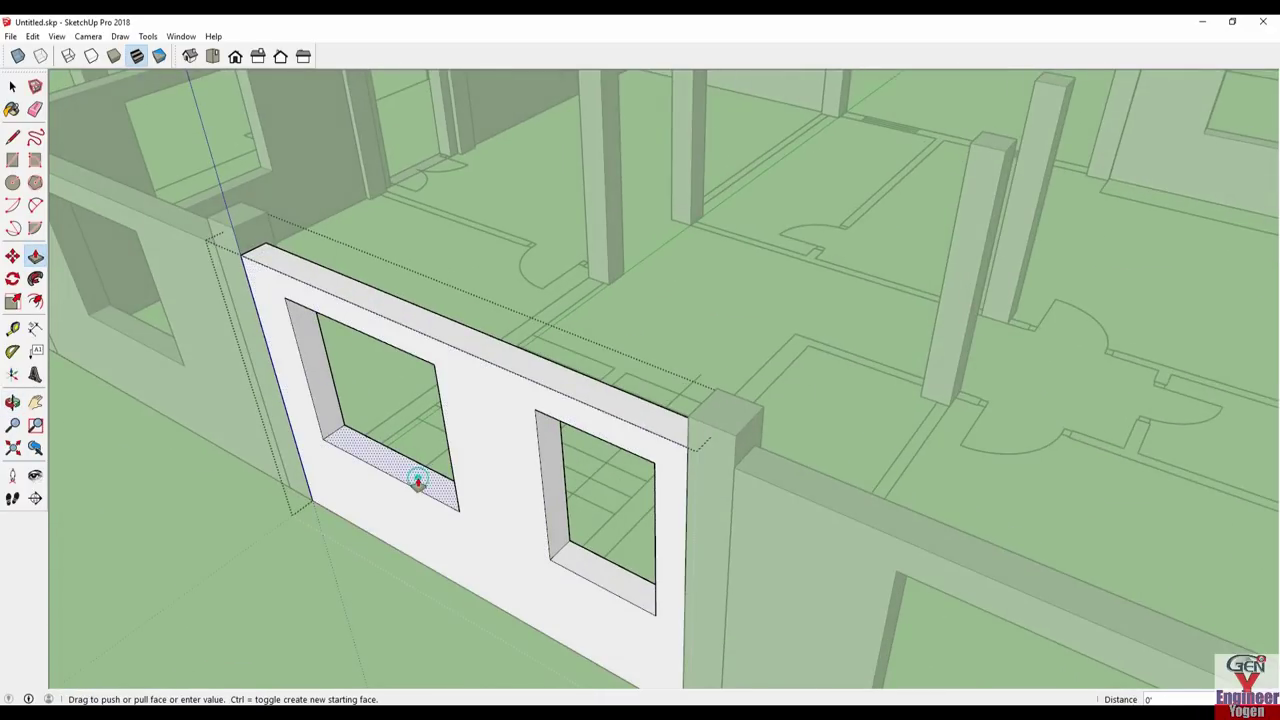
- Raise the left window's sill 2.50' and the right window's sill 3'
drag(418, 481, 418, 463)
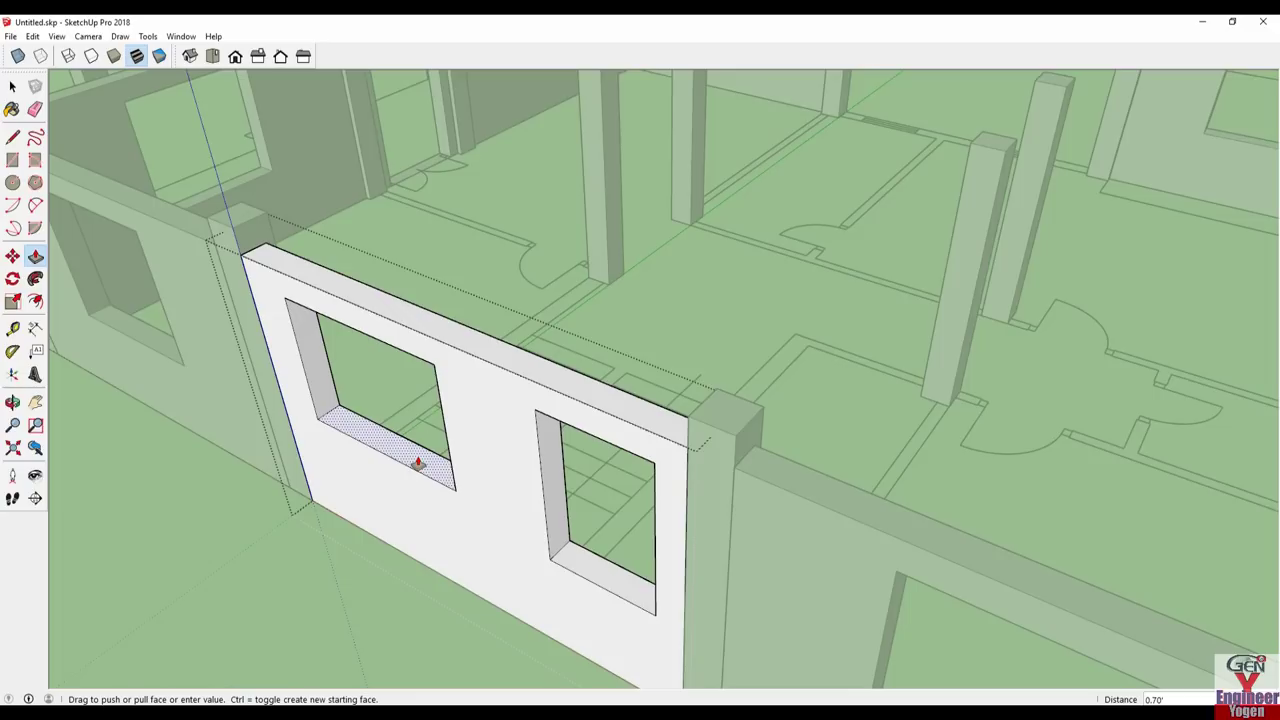
key(Return)
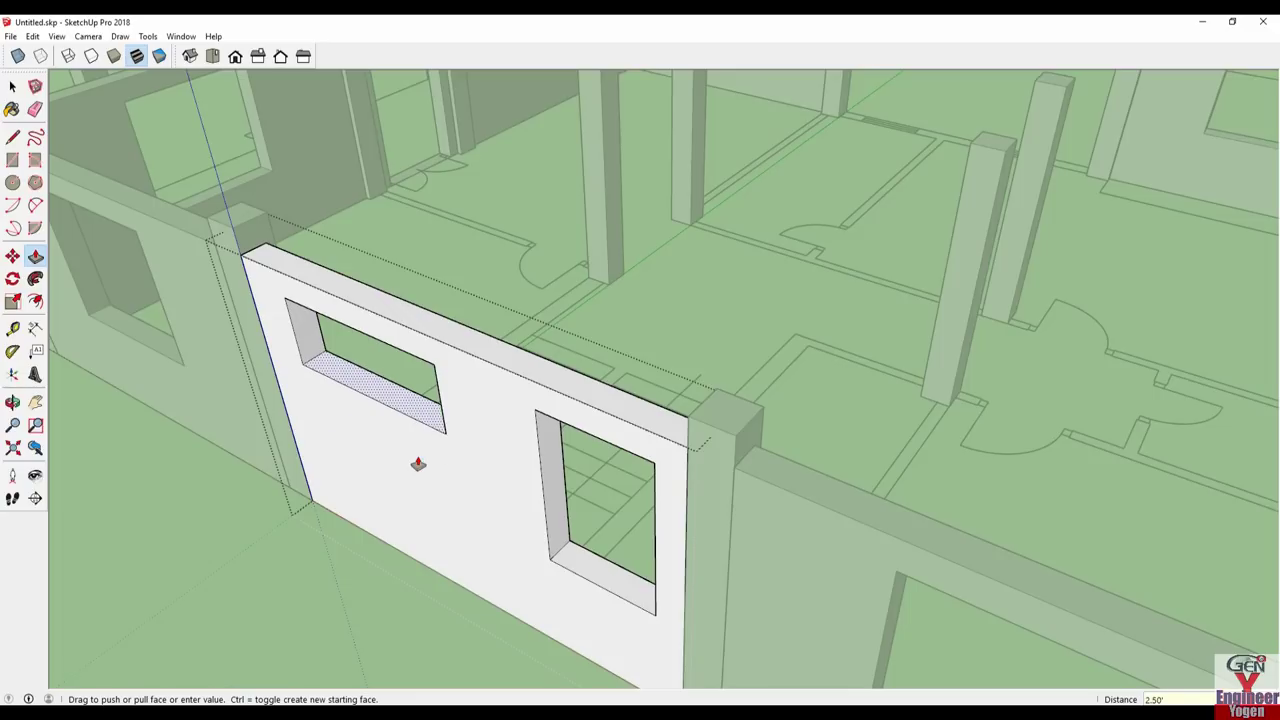
mouse_move(418, 463)
middle_down()
mouse_move(528, 437)
mouse_move(560, 323)
middle_up()
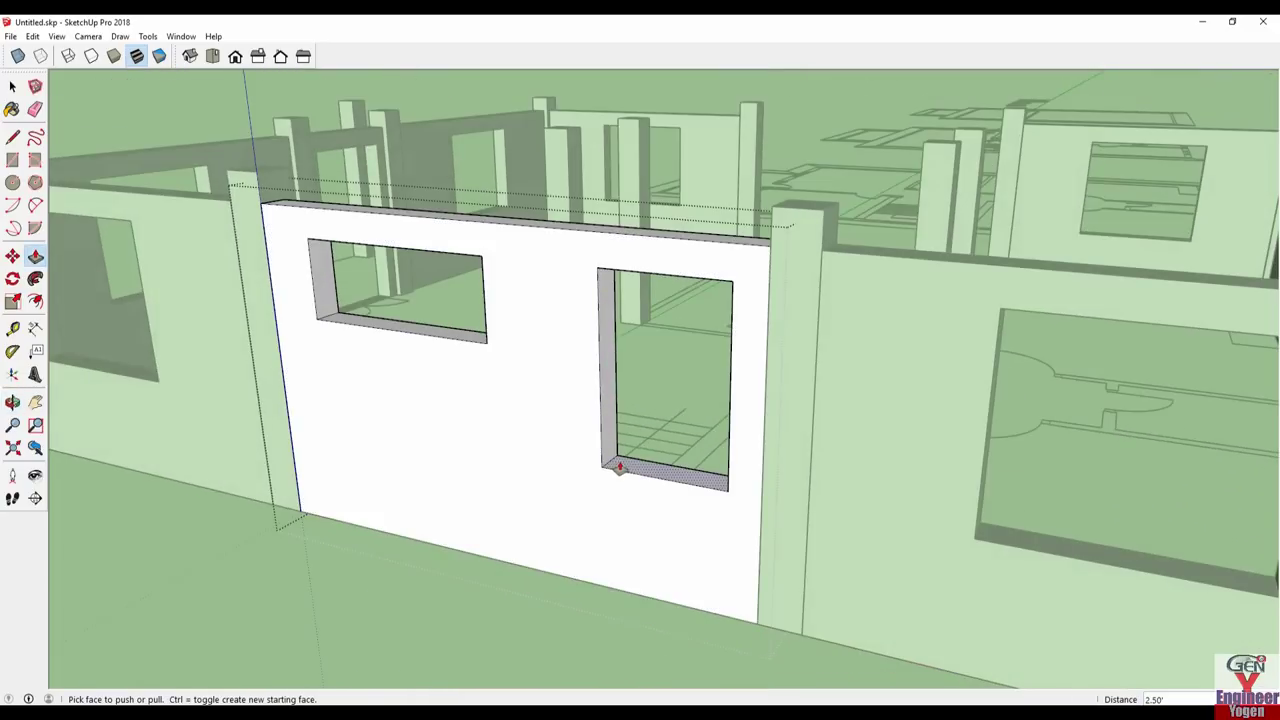
drag(621, 466, 621, 424)
text(3)
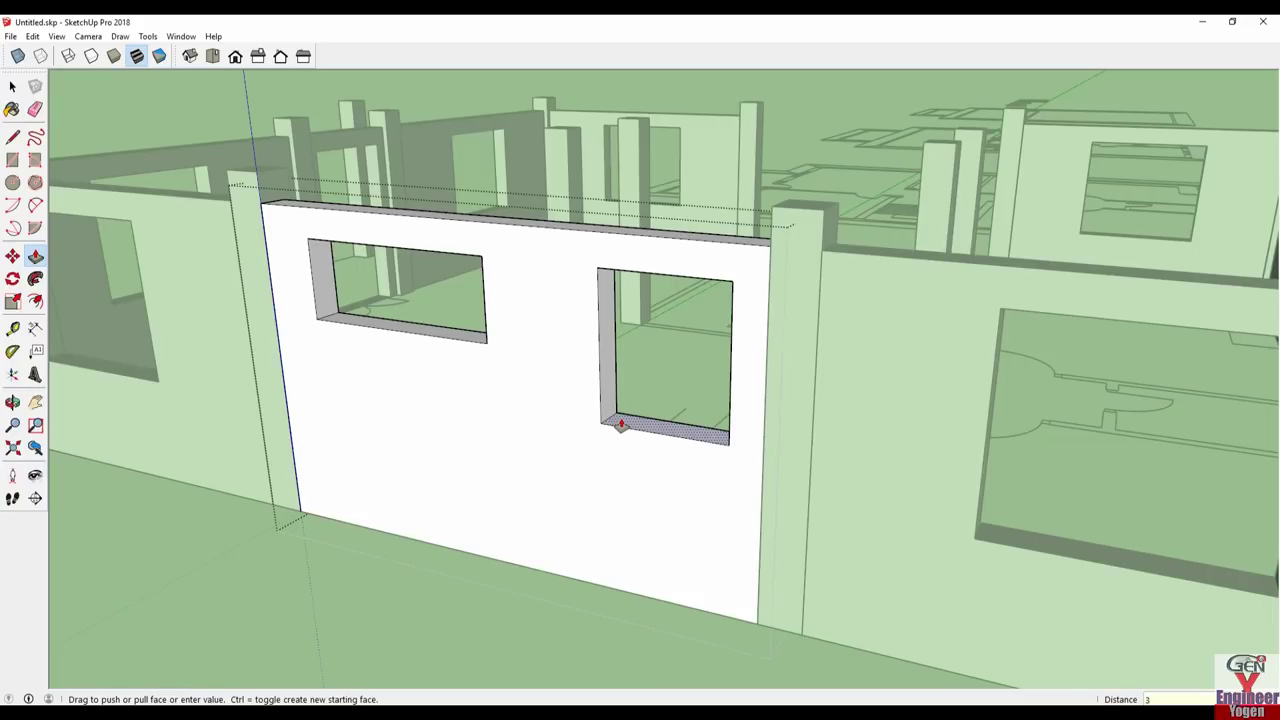
key(Return)
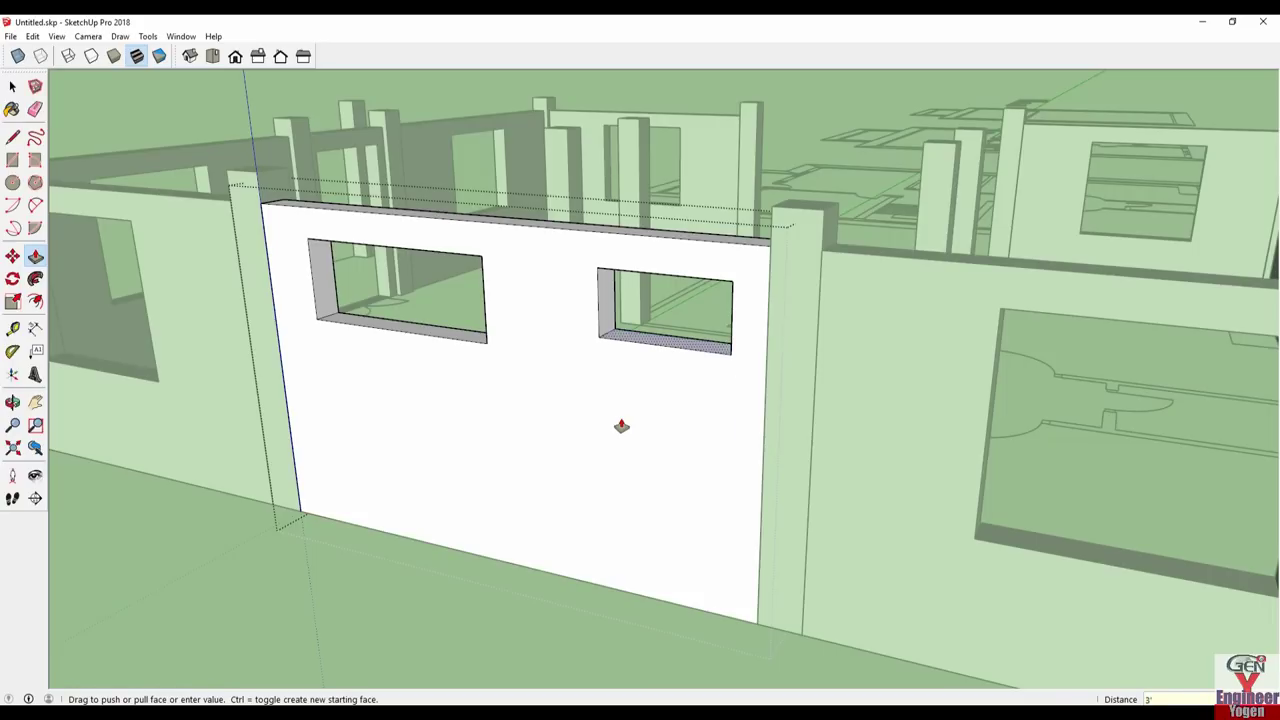
scroll(621, 426, down, 5)
scroll(609, 380, down, 4)
key(space)
- Select the two-window wall panel and start a copy-move from its corner
click(431, 528)
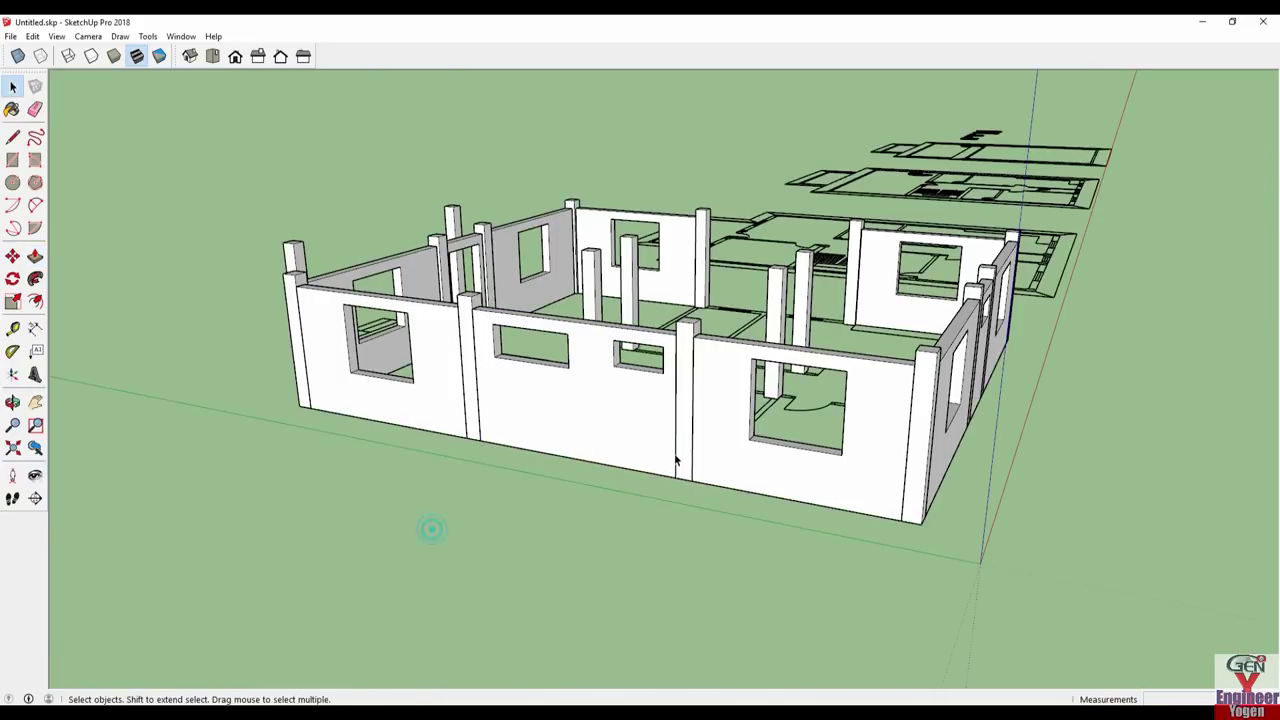
middle_drag(675, 460, 534, 506)
click(540, 450)
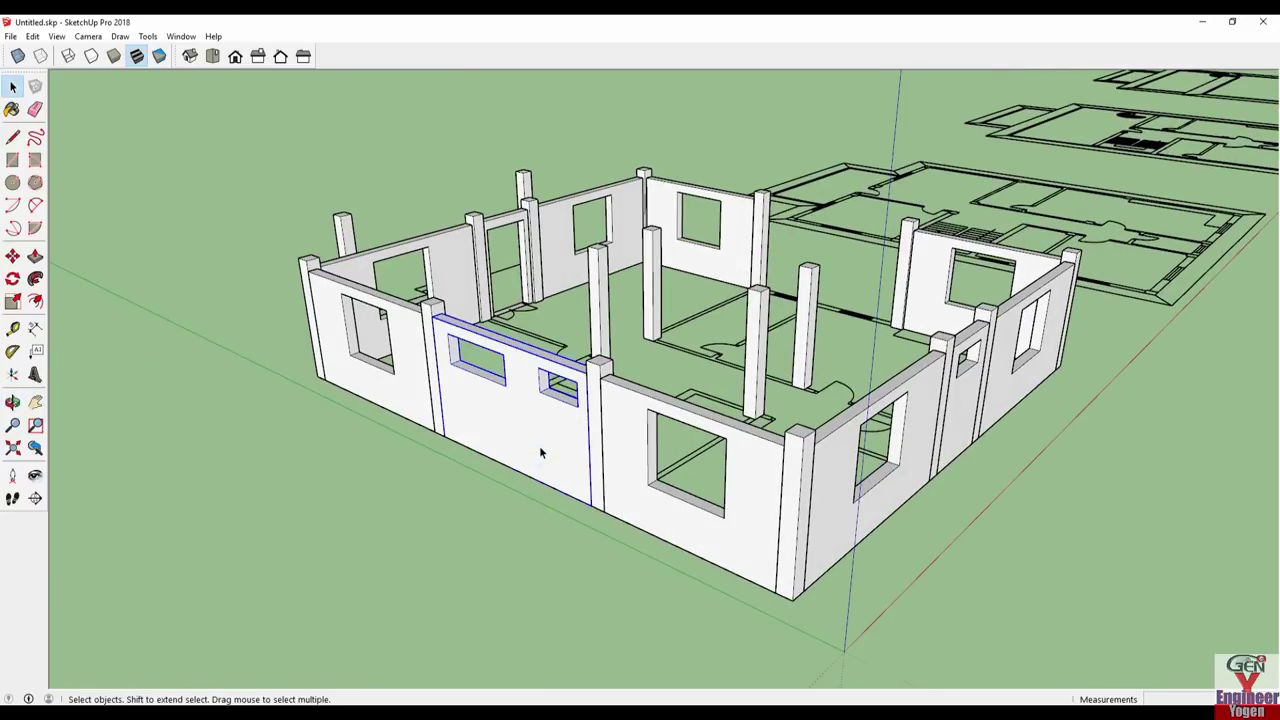
key(m)
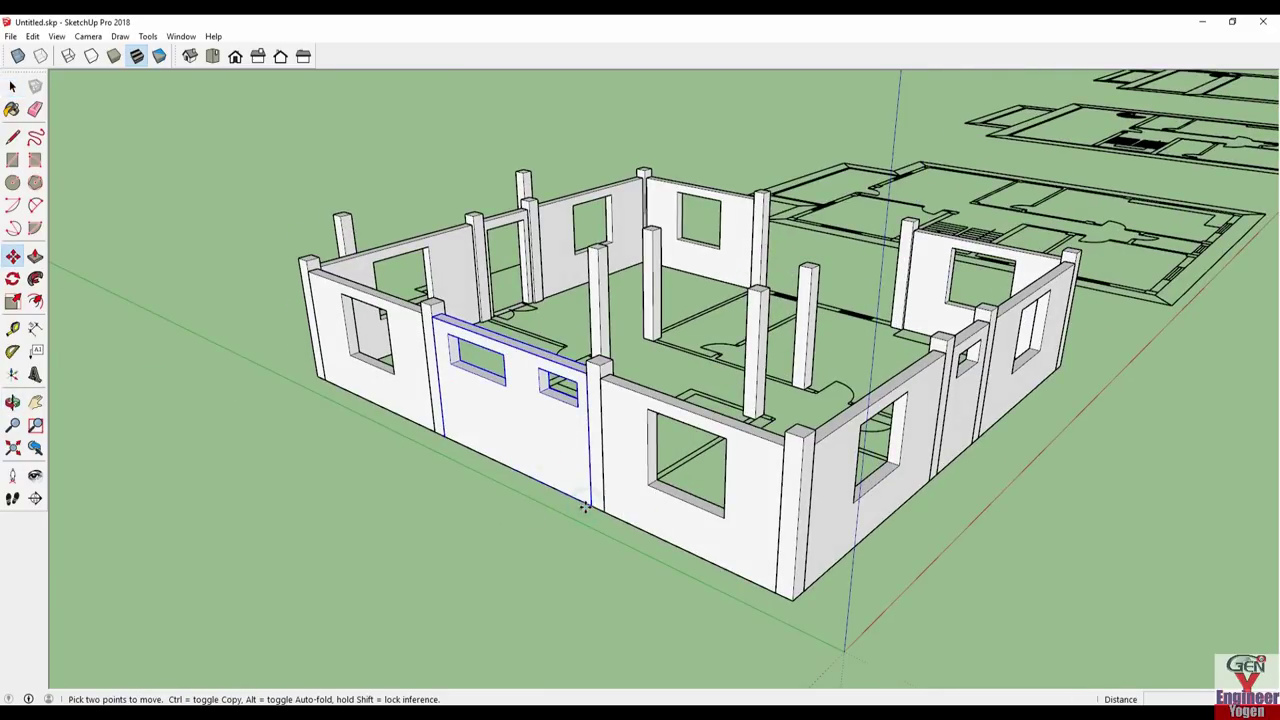
key(ctrl)
click(585, 507)
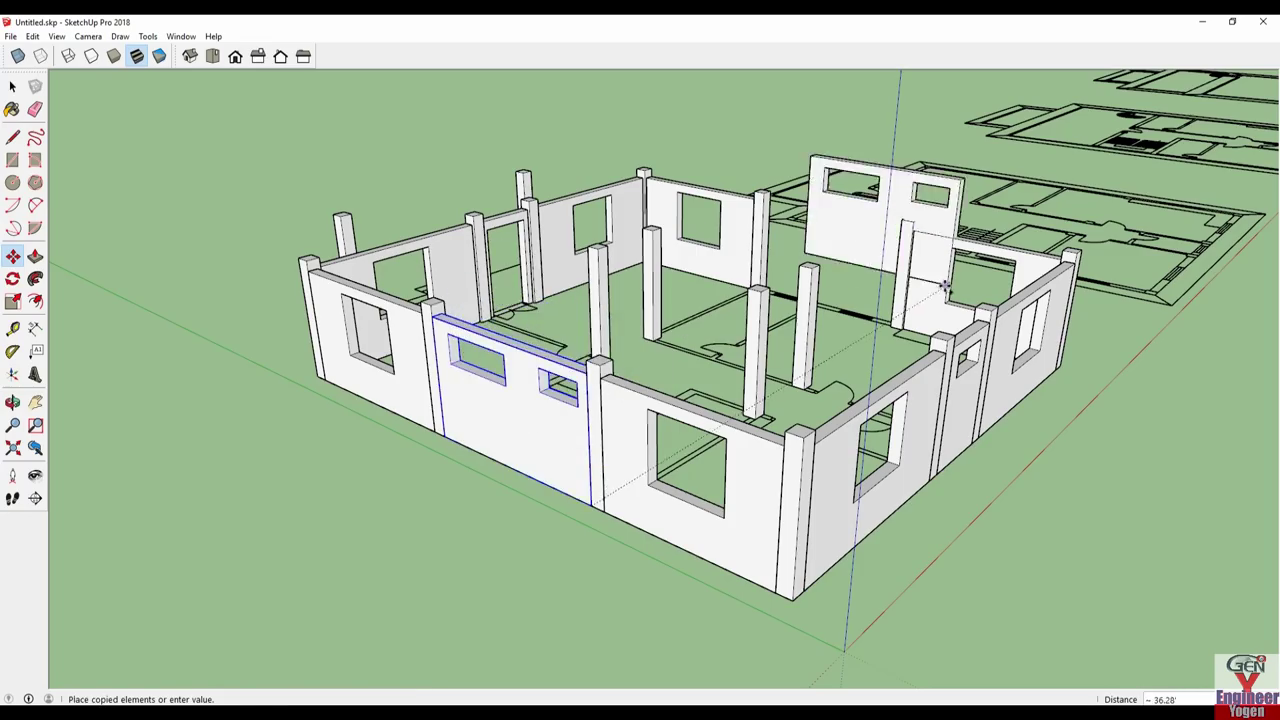
middle_drag(760, 400, 815, 418)
- Drop the panel copy into the target bay between columns
scroll(815, 418, up, 5)
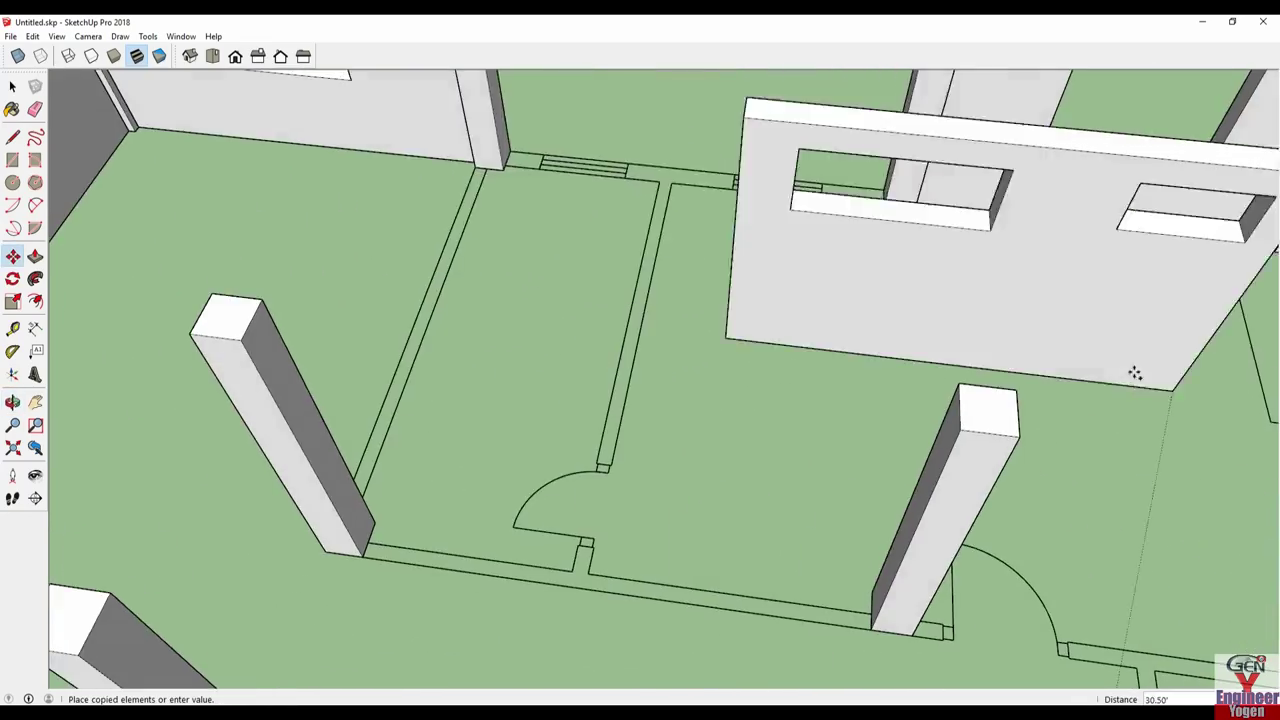
mouse_move(1134, 371)
middle_down()
mouse_move(892, 283)
mouse_move(757, 129)
middle_up()
scroll(820, 177, up, 3)
scroll(870, 194, down, 2)
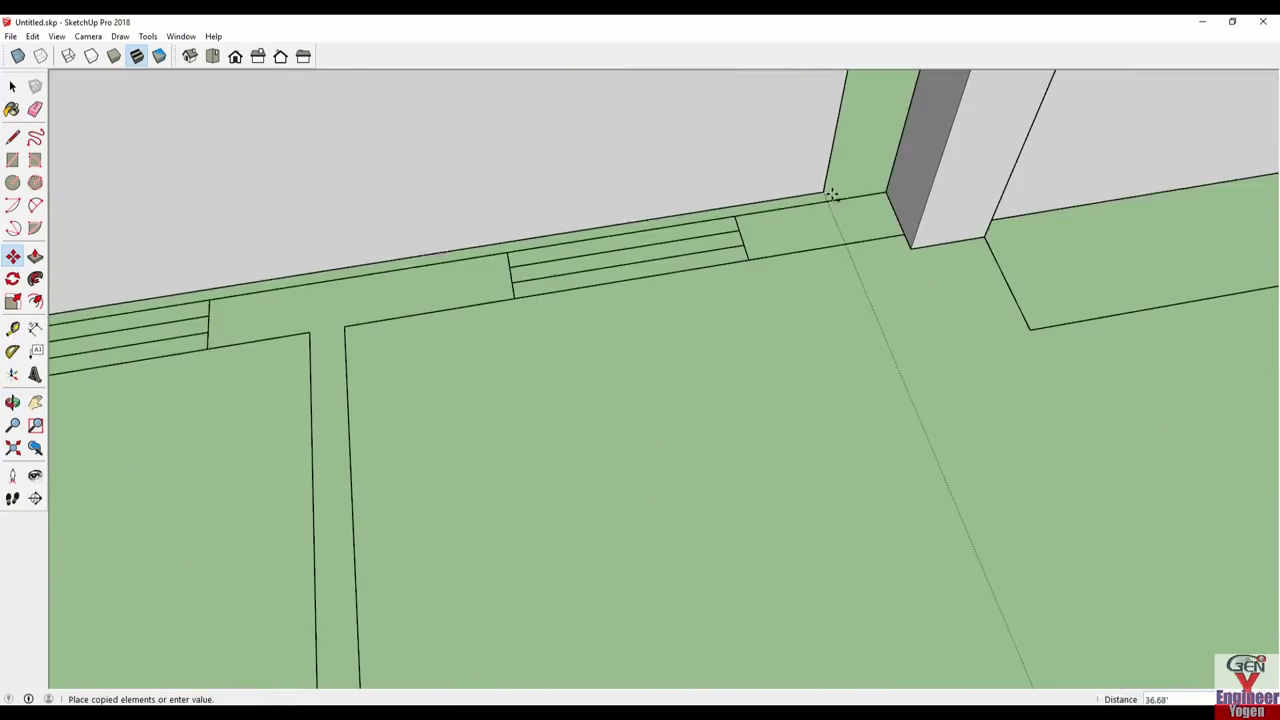
scroll(765, 260, down, 5)
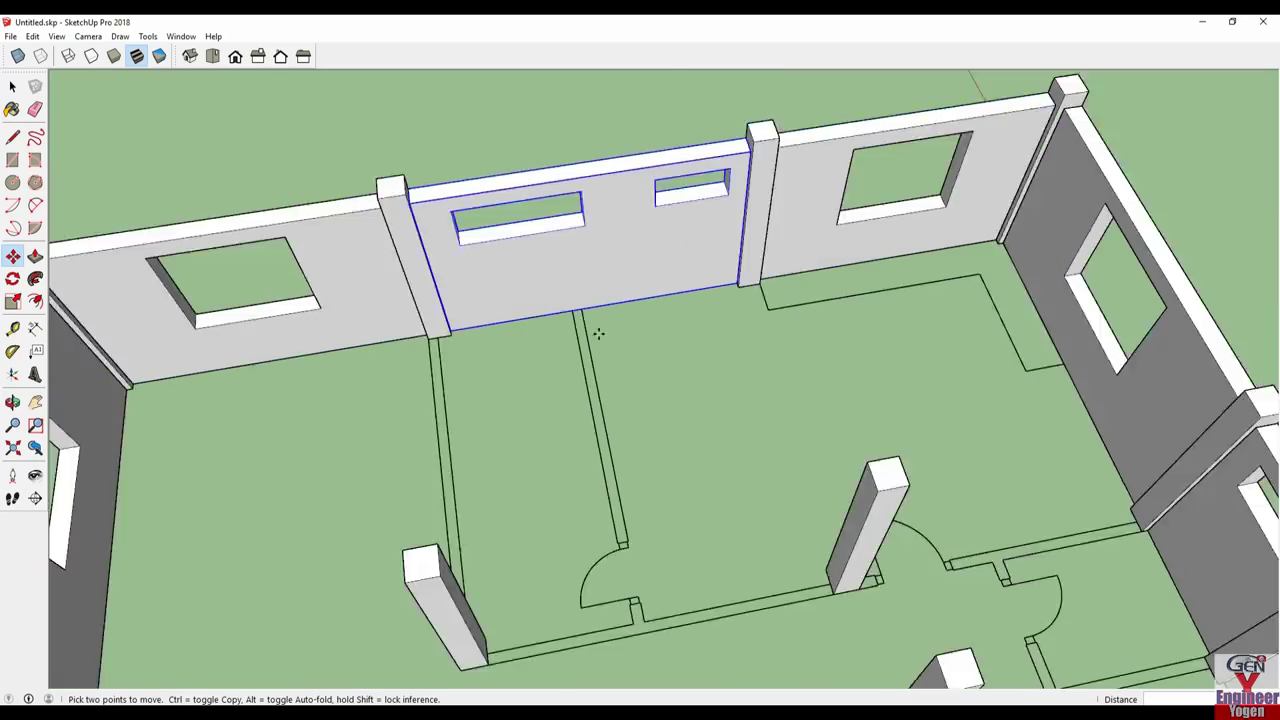
scroll(594, 331, down, 3)
mouse_move(951, 349)
middle_down()
mouse_move(768, 457)
mouse_move(580, 392)
middle_up()
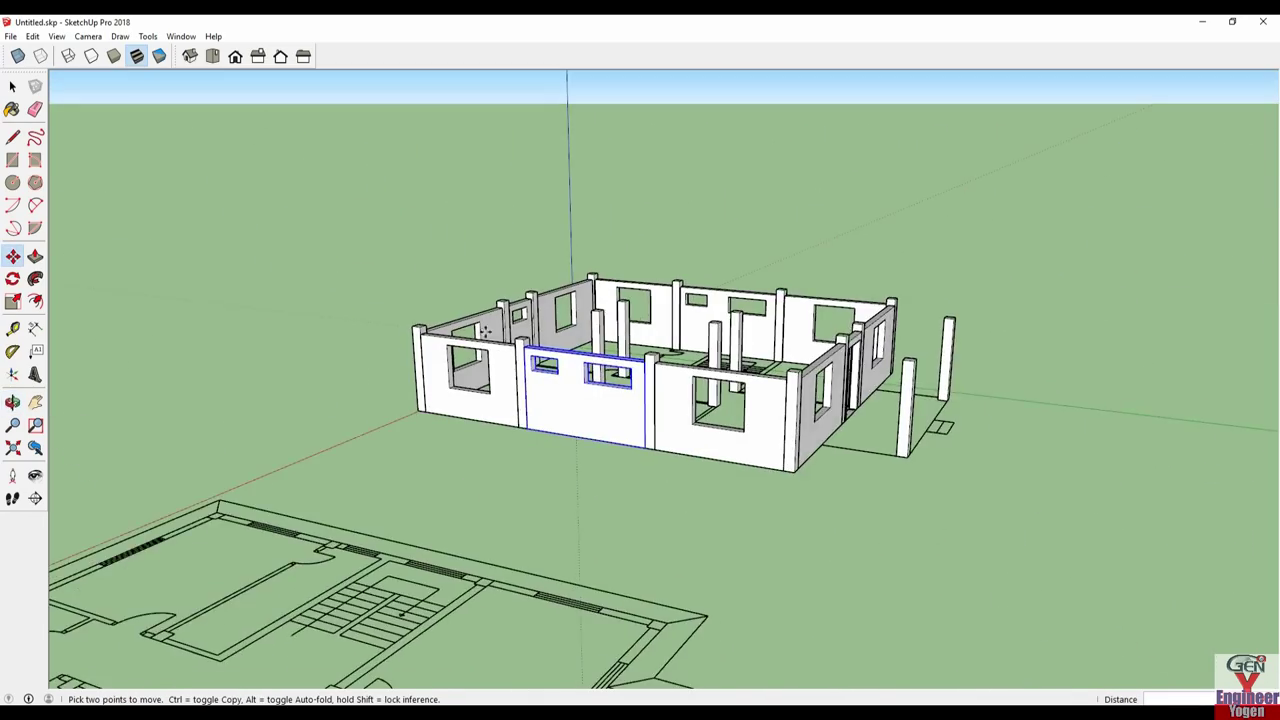
scroll(580, 392, up, 2)
scroll(580, 392, up, 2)
scroll(578, 397, up, 3)
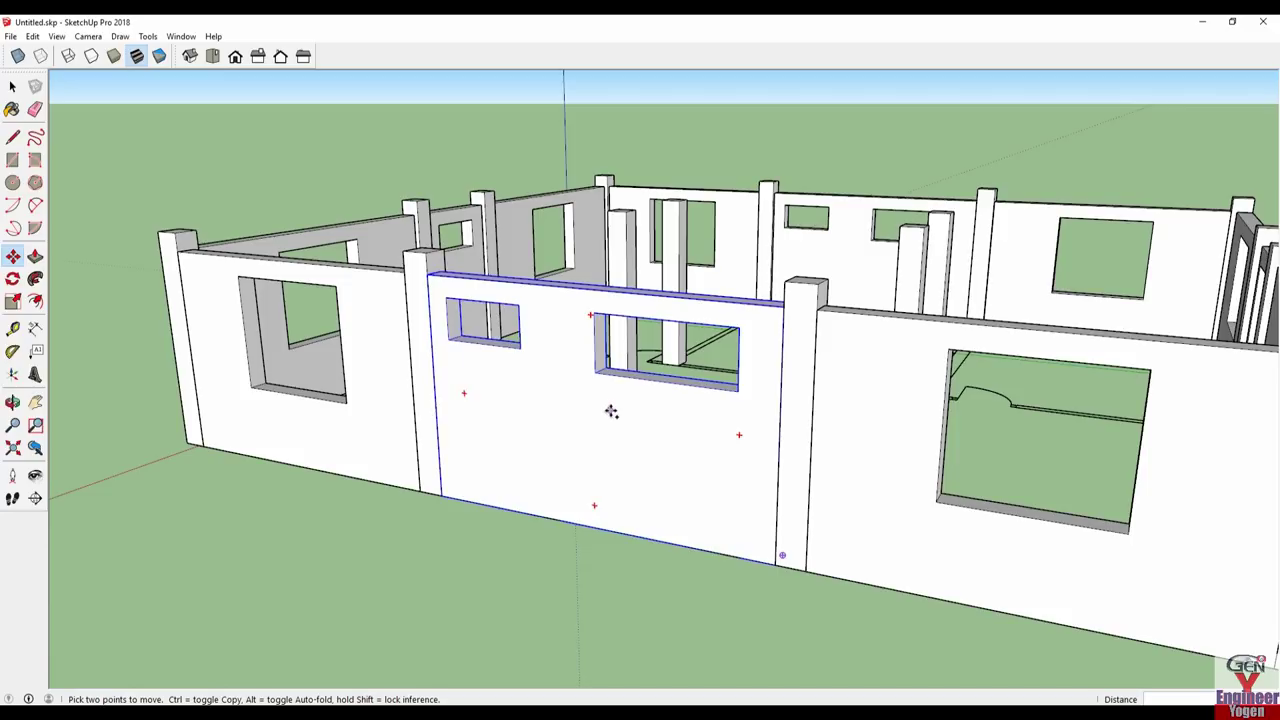
key(space)
mouse_move(608, 417)
middle_down()
mouse_move(1026, 338)
mouse_move(1014, 290)
middle_up()
- Try a Push/Pull on the right window opening, then release it unchanged
scroll(1014, 290, up, 2)
key(p)
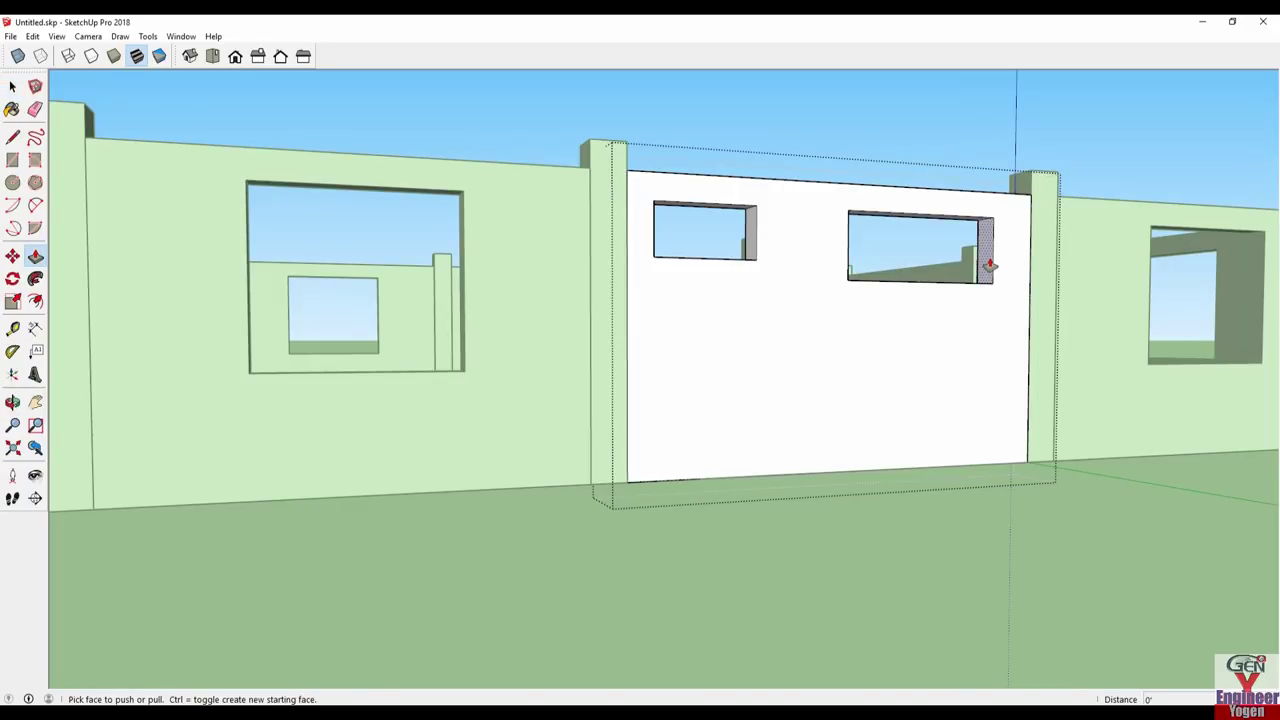
click(989, 265)
middle_drag(951, 383, 909, 257)
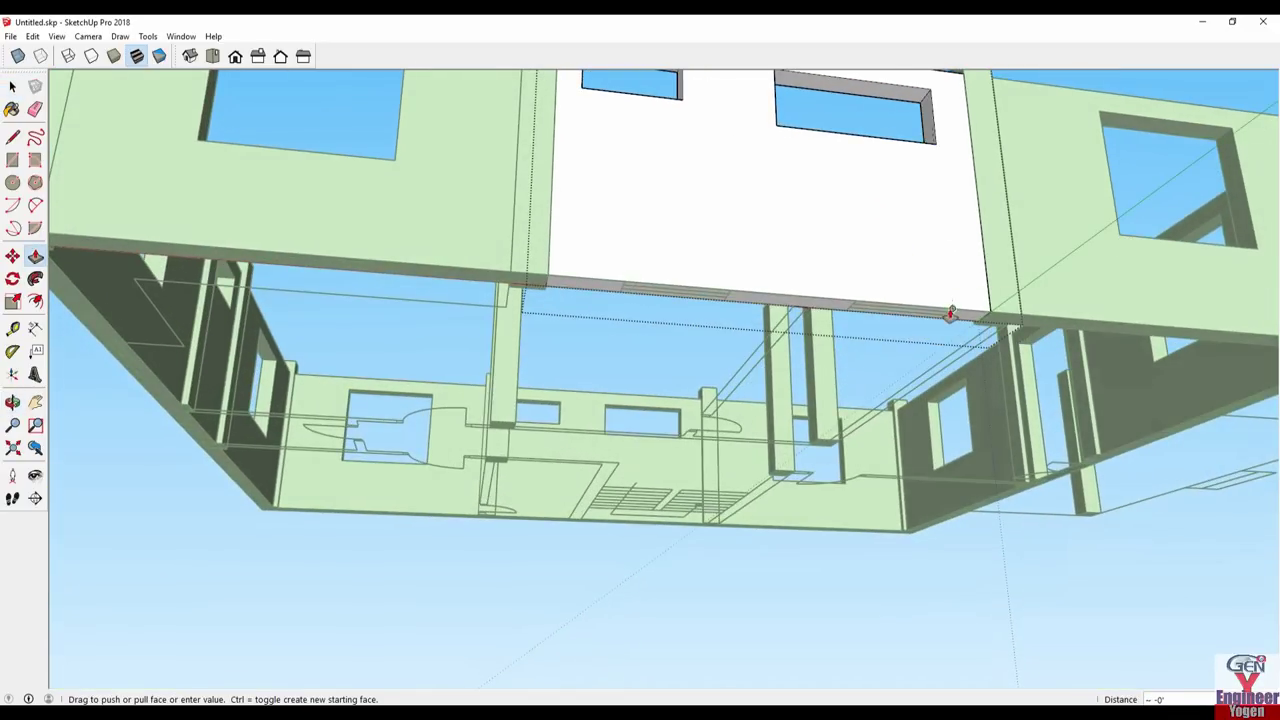
mouse_move(948, 313)
middle_down()
mouse_move(334, 297)
mouse_move(451, 305)
mouse_move(591, 229)
mouse_move(634, 240)
middle_up()
click(340, 266)
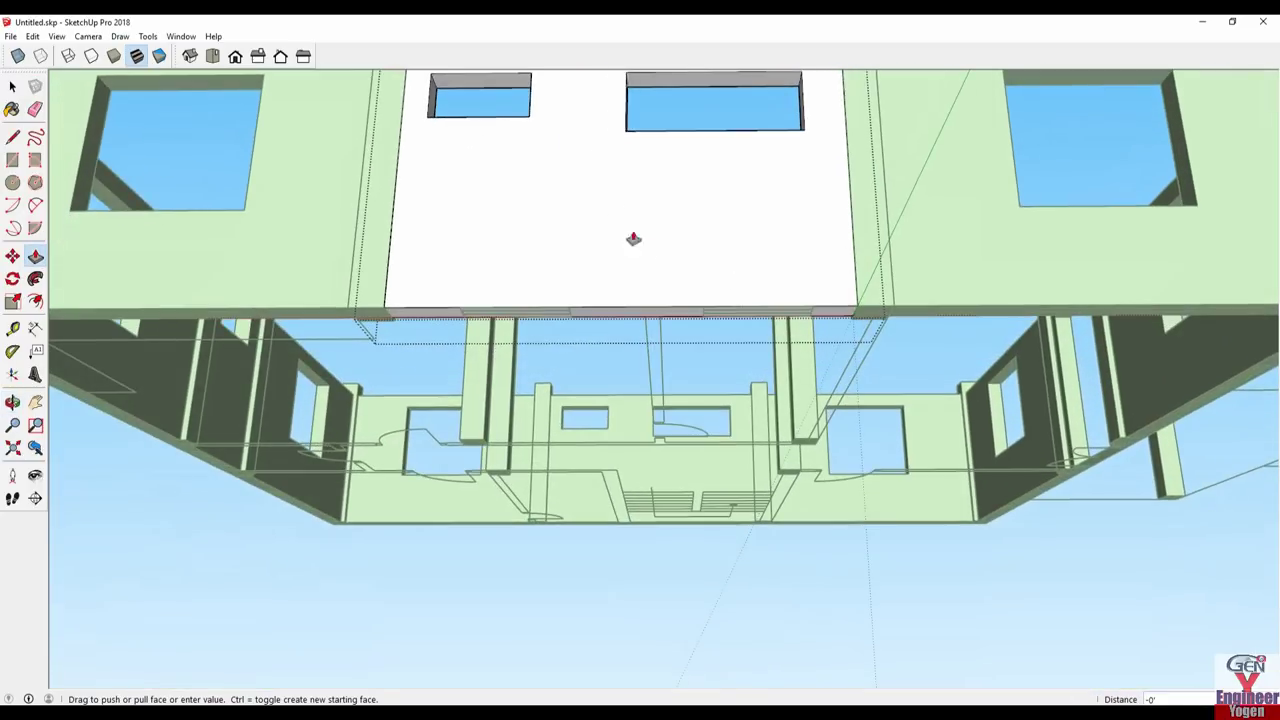
click(703, 310)
mouse_move(703, 310)
middle_down()
mouse_move(686, 237)
mouse_move(709, 423)
middle_up()
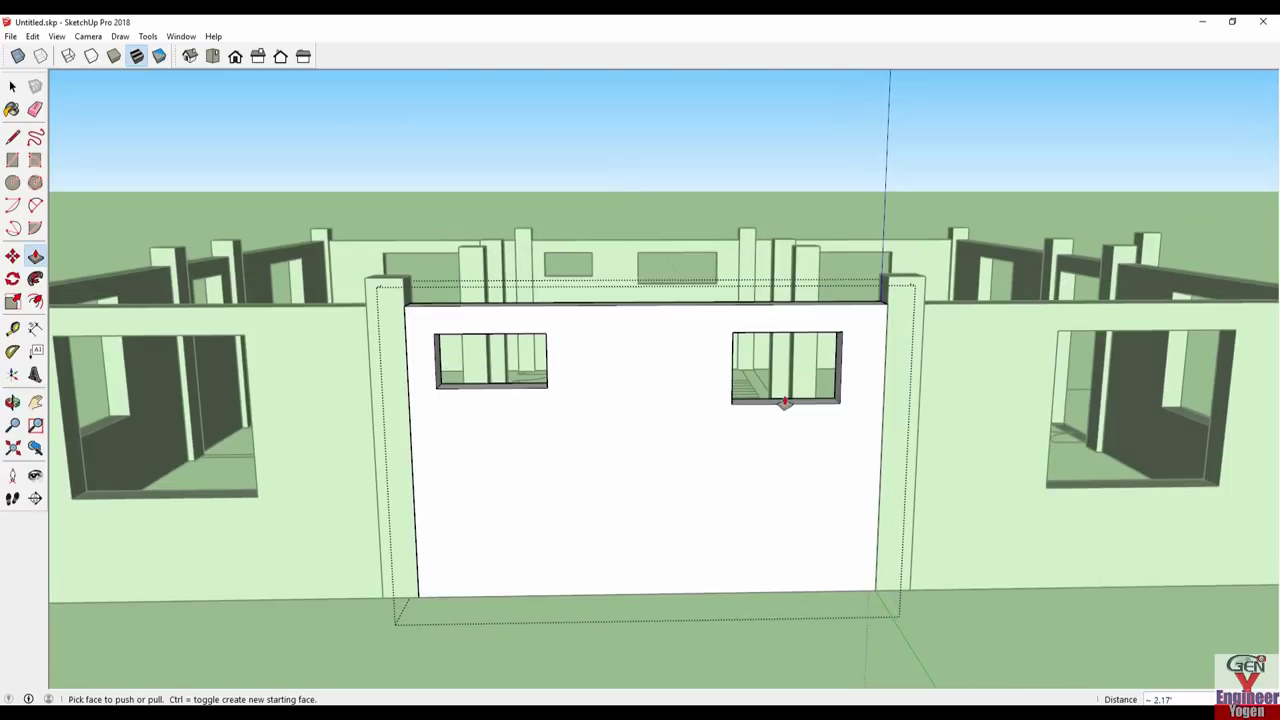
- Pull the right and left window sills far down to make tall windows
click(788, 407)
click(1040, 490)
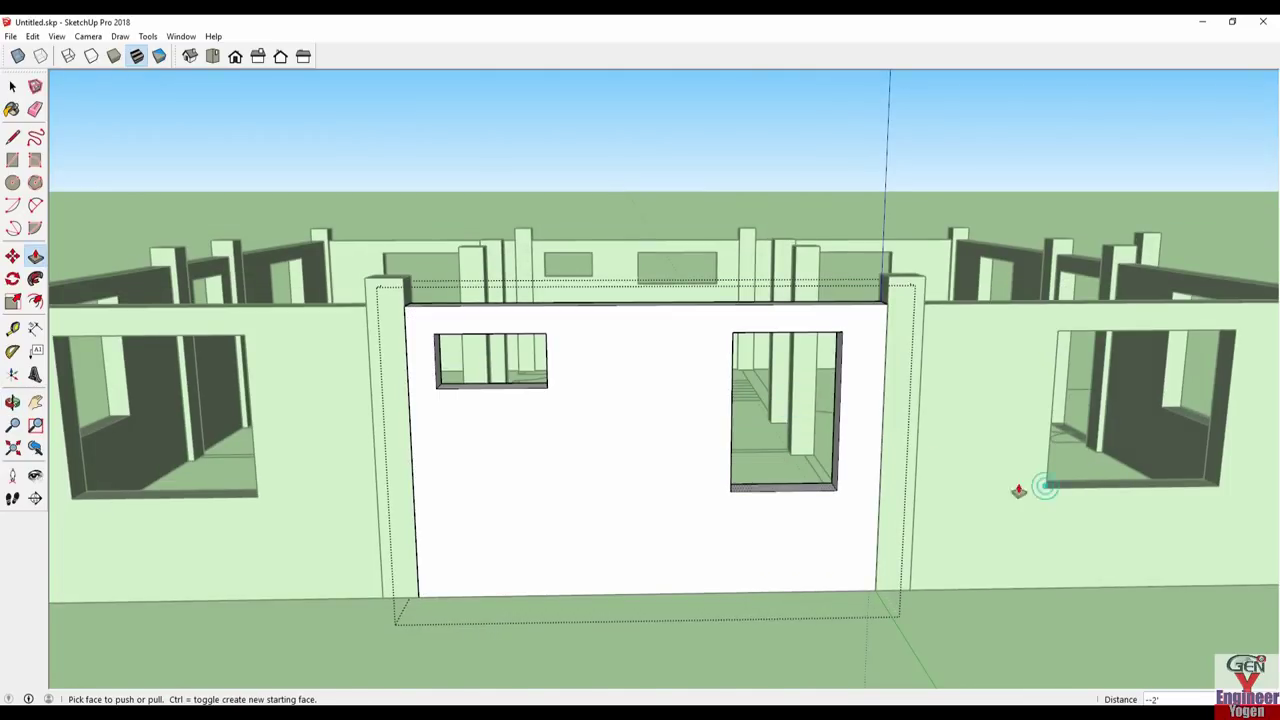
middle_drag(505, 446, 726, 446)
click(771, 400)
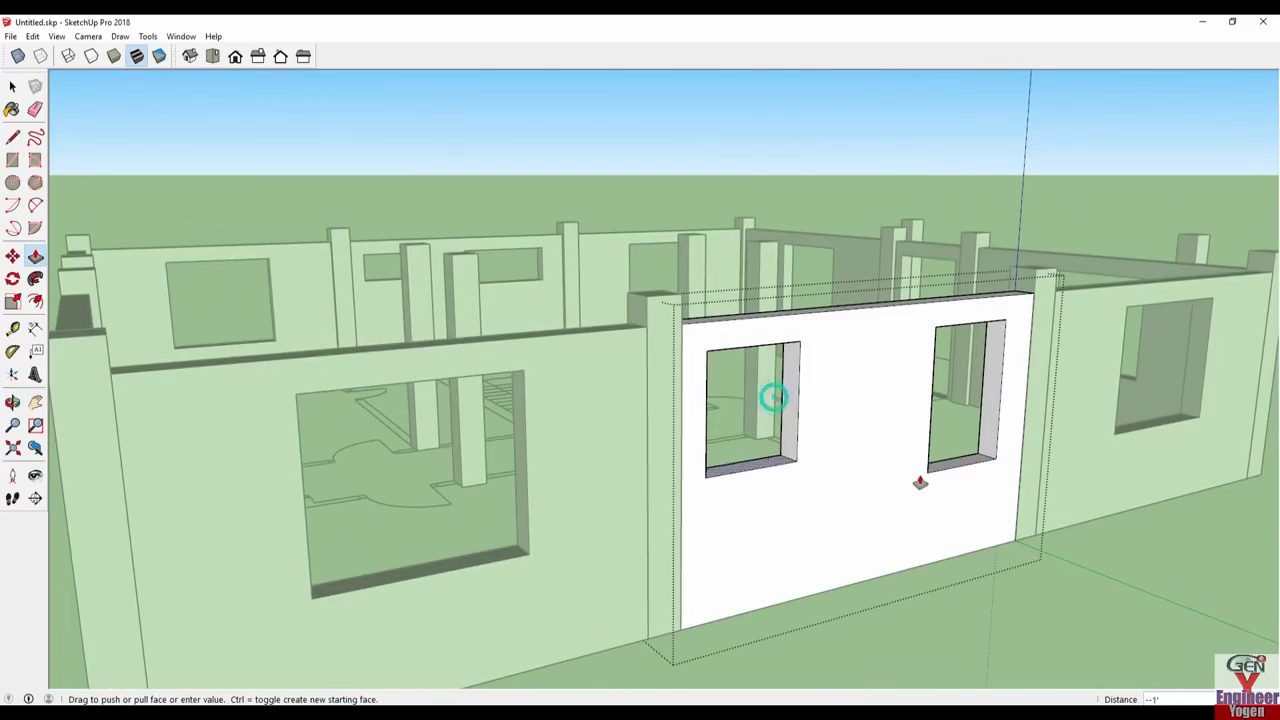
click(921, 481)
- Extend the panel's base about 1.33' down to the floor and exit the group
mouse_move(791, 479)
middle_down()
mouse_move(734, 294)
mouse_move(766, 286)
mouse_move(441, 316)
mouse_move(334, 286)
mouse_move(443, 331)
middle_up()
click(336, 286)
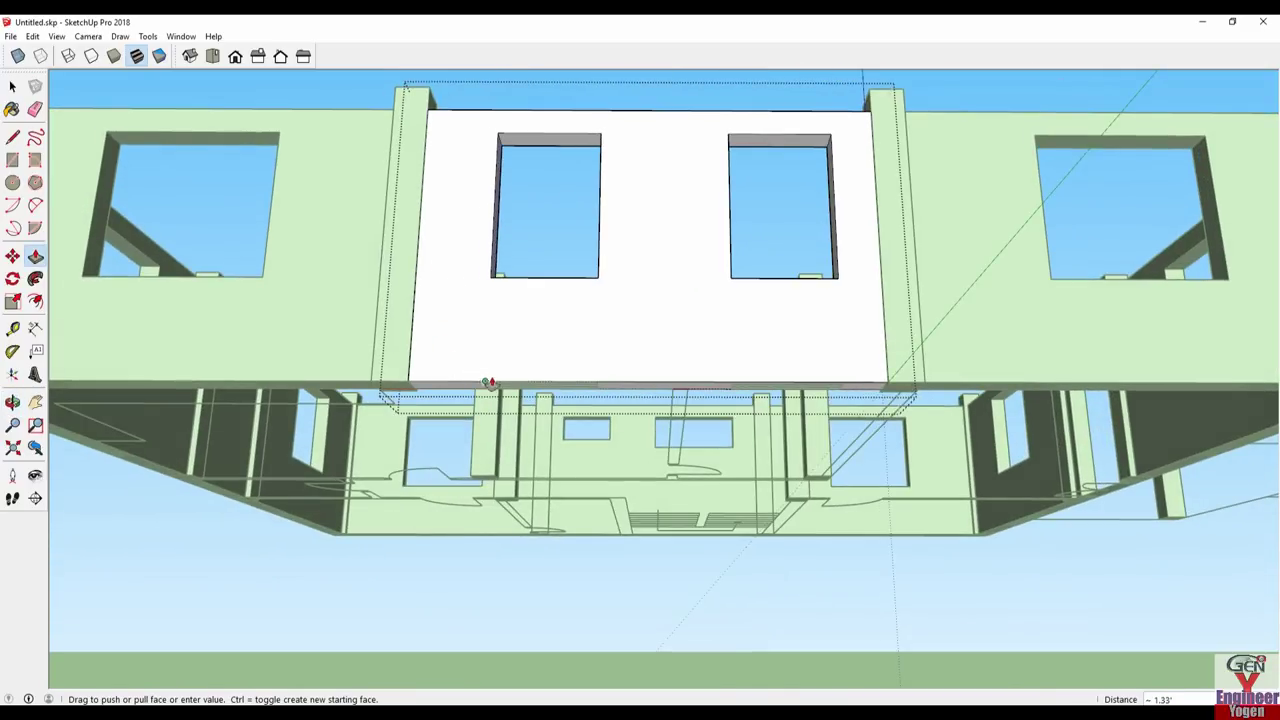
scroll(486, 384, up, 2)
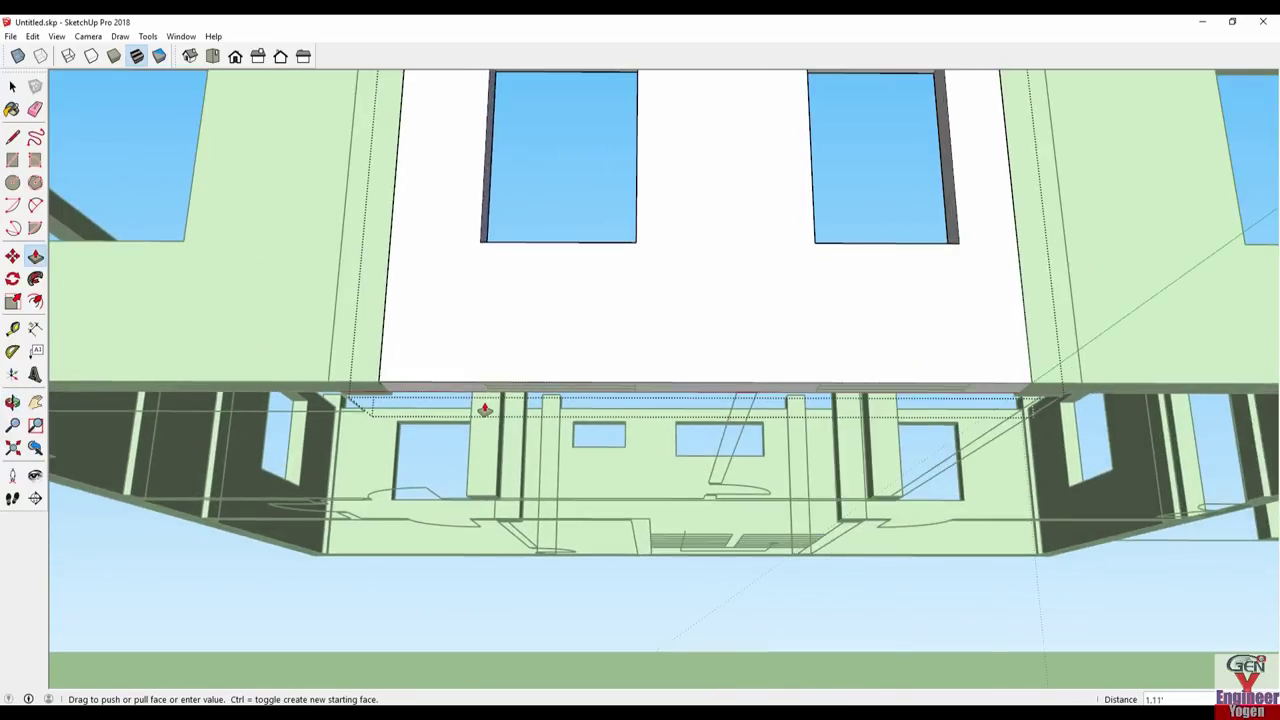
scroll(485, 375, up, 2)
scroll(486, 365, down, 3)
scroll(505, 460, down, 3)
mouse_move(505, 460)
middle_down()
mouse_move(574, 437)
mouse_move(549, 562)
middle_up()
click(251, 519)
mouse_move(251, 519)
middle_down()
mouse_move(834, 634)
mouse_move(893, 513)
mouse_move(35, 476)
middle_up()
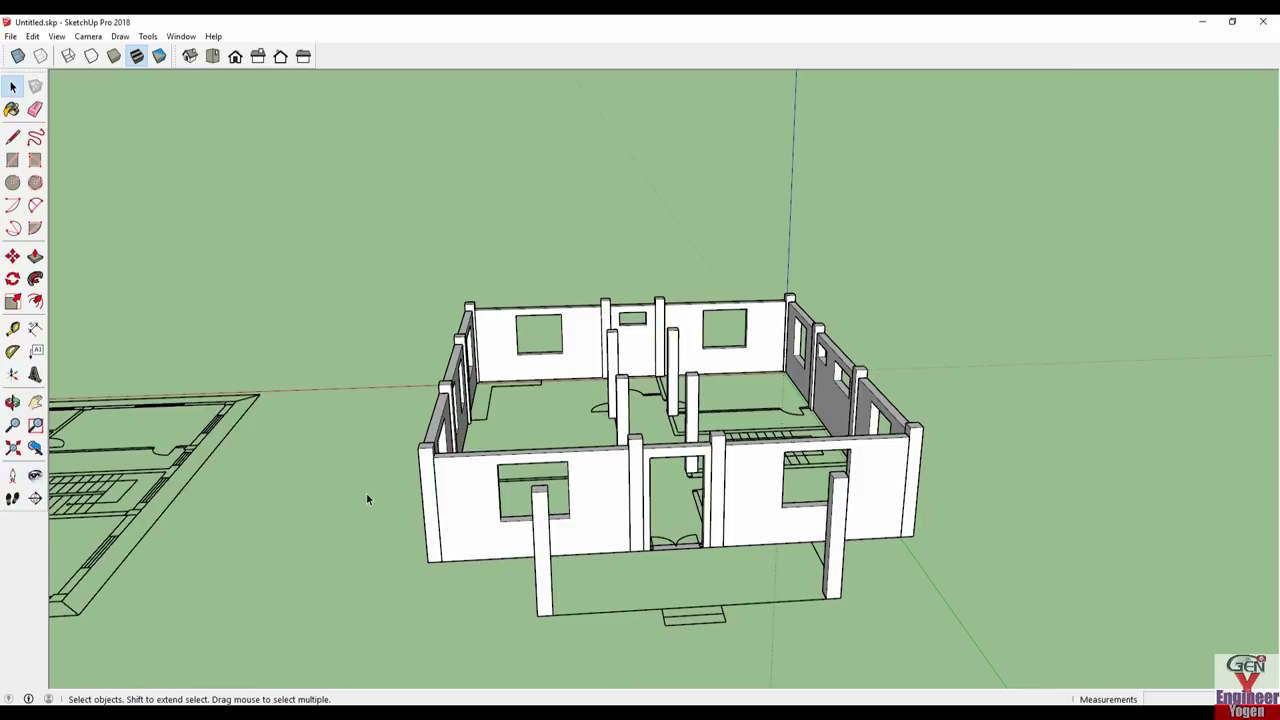
mouse_move(449, 453)
middle_down()
mouse_move(414, 511)
mouse_move(560, 451)
mouse_move(937, 337)
mouse_move(402, 316)
mouse_move(700, 366)
mouse_move(343, 306)
mouse_move(485, 375)
middle_up()
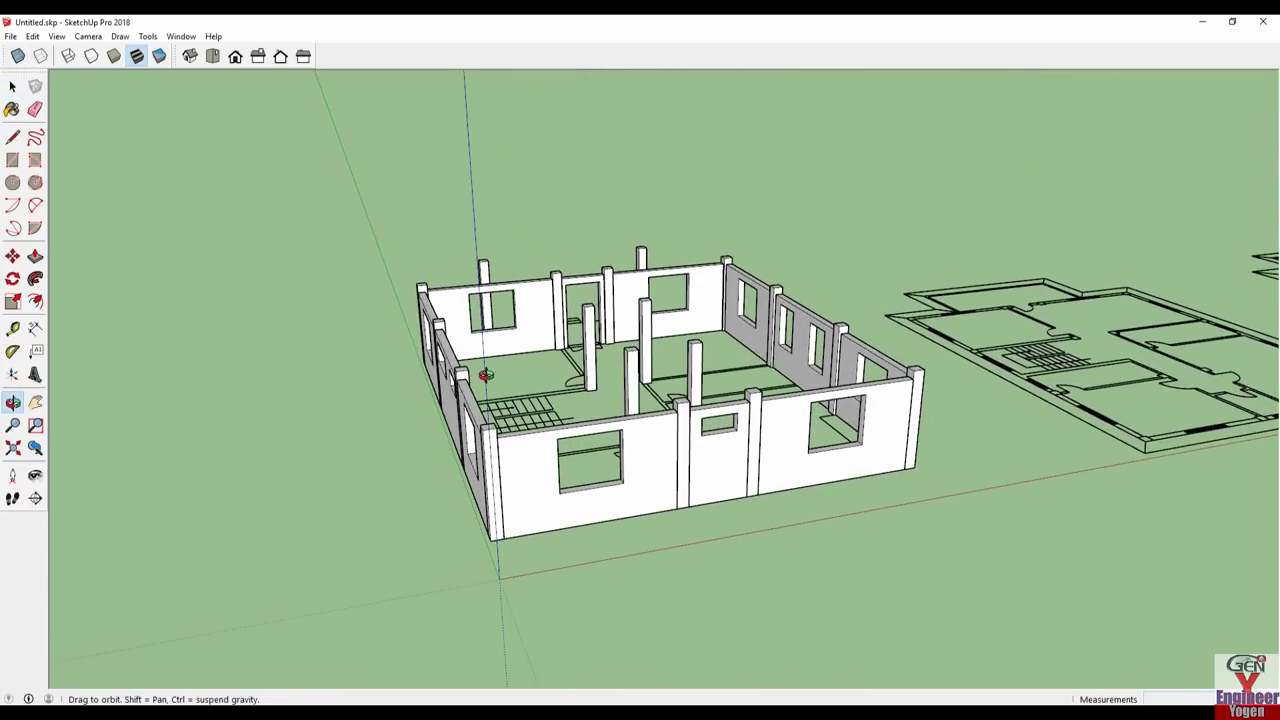
mouse_move(630, 376)
middle_down()
mouse_move(726, 414)
mouse_move(943, 425)
middle_up()
mouse_move(443, 405)
middle_down()
mouse_move(929, 409)
mouse_move(833, 405)
mouse_move(843, 415)
middle_up()
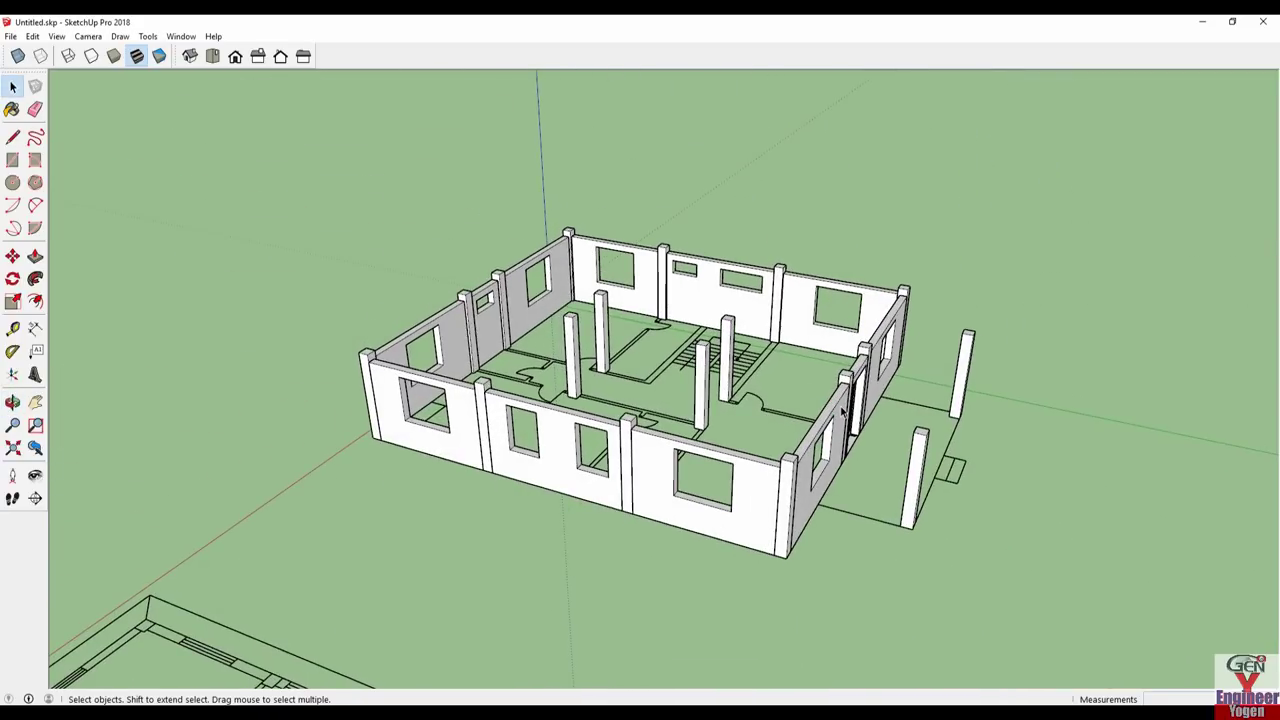
mouse_move(690, 432)
middle_down()
mouse_move(380, 405)
mouse_move(420, 394)
mouse_move(309, 463)
mouse_move(534, 457)
mouse_move(289, 397)
middle_up()
scroll(380, 405, up, 2)
scroll(380, 405, up, 2)
scroll(380, 405, up, 2)
scroll(380, 405, up, 2)
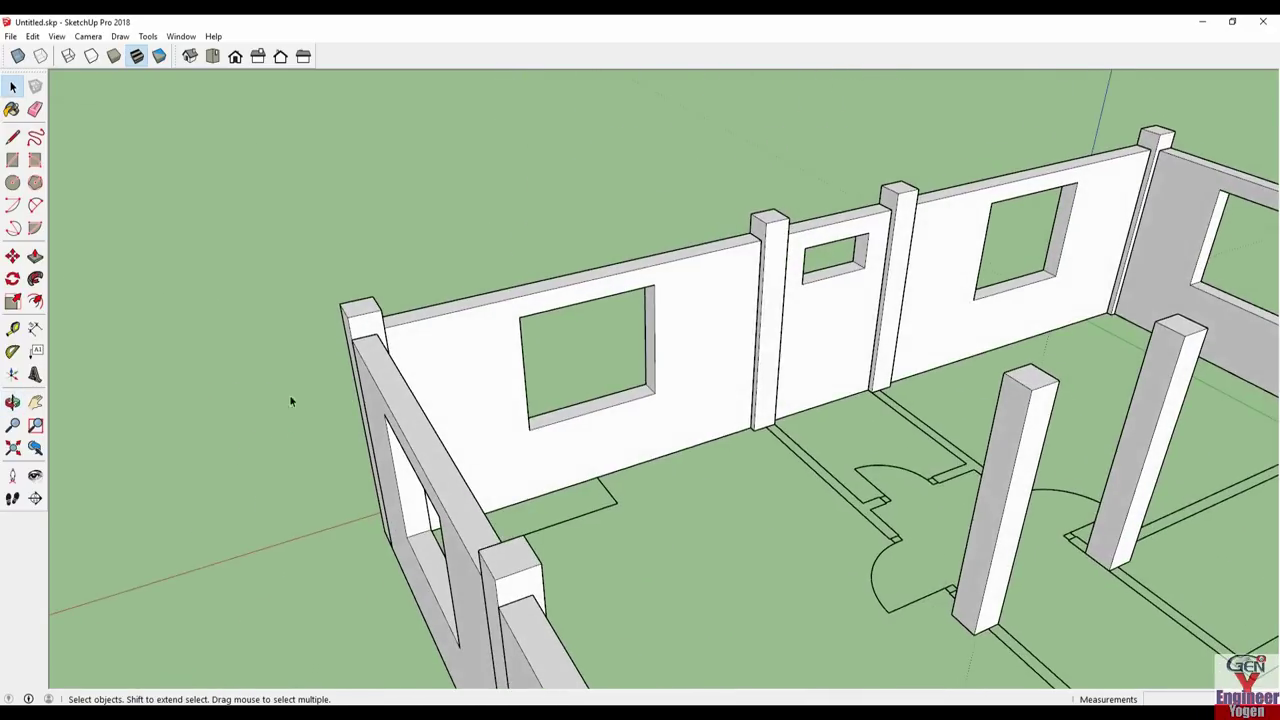
scroll(289, 397, up, 2)
scroll(343, 340, up, 2)
key(r)
- Draw a 9" square on the corner column's top and make it a group
click(349, 363)
text(9",9")
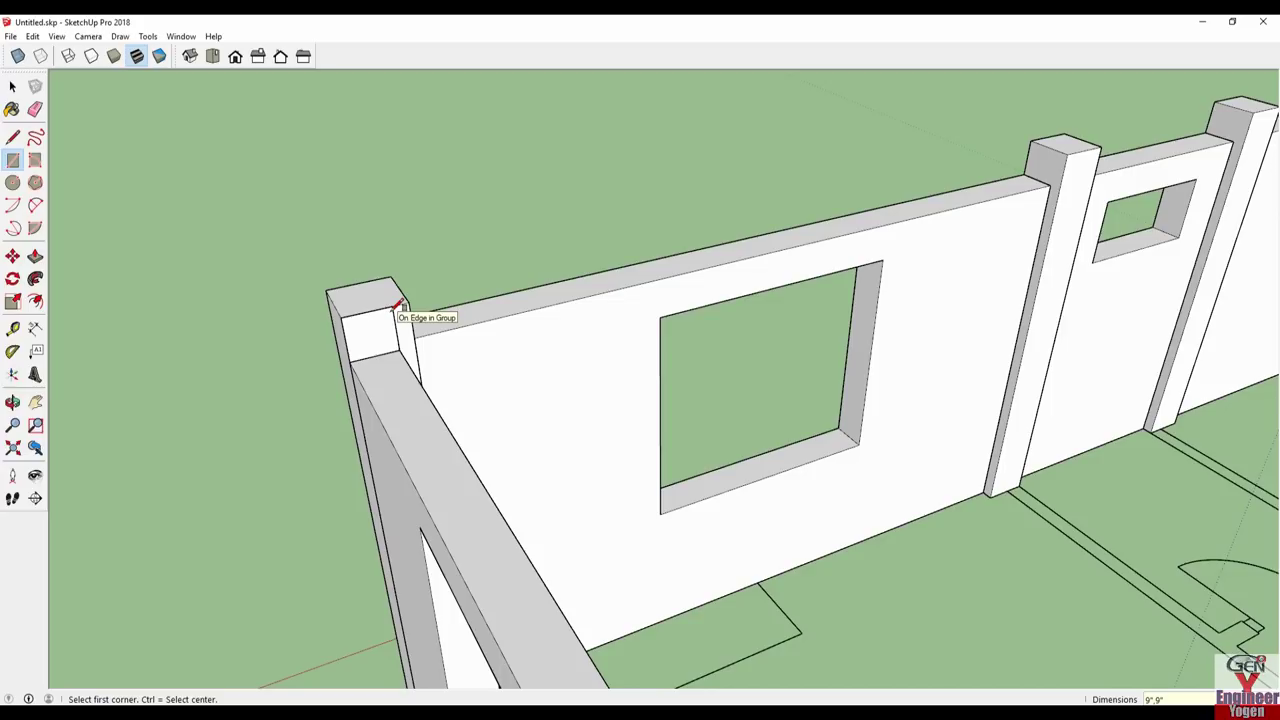
key(space)
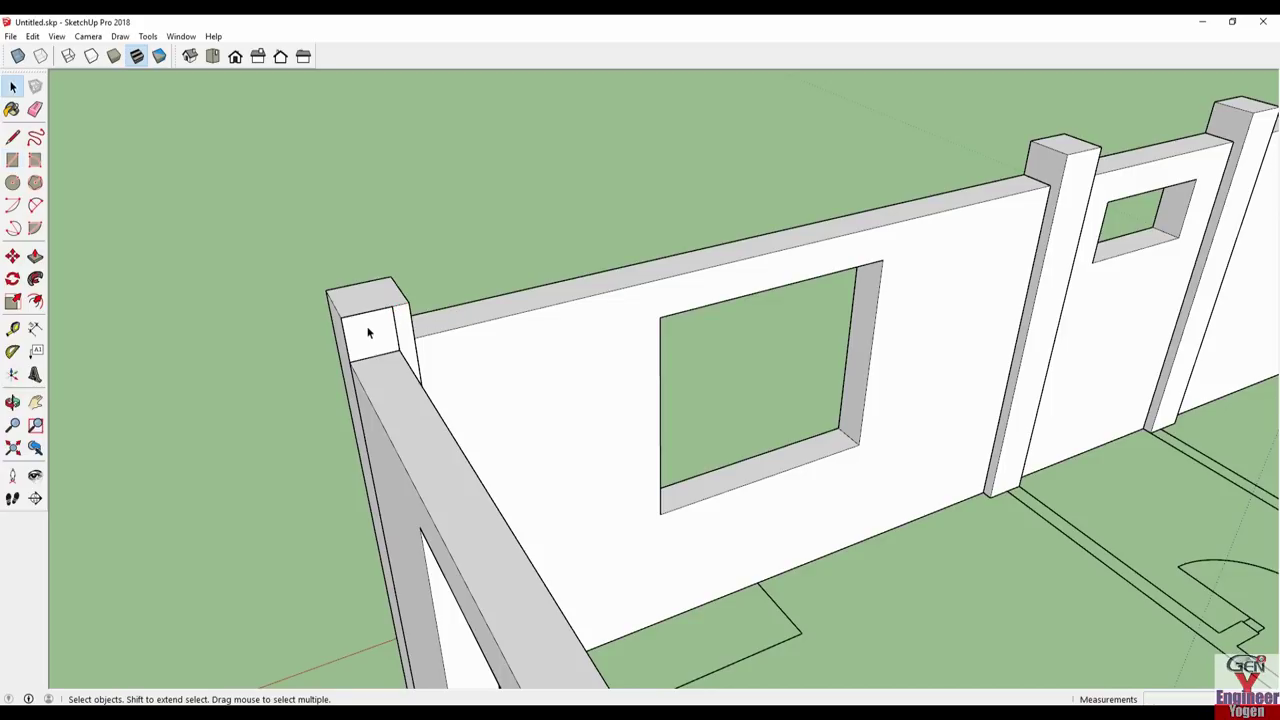
right_click(362, 338)
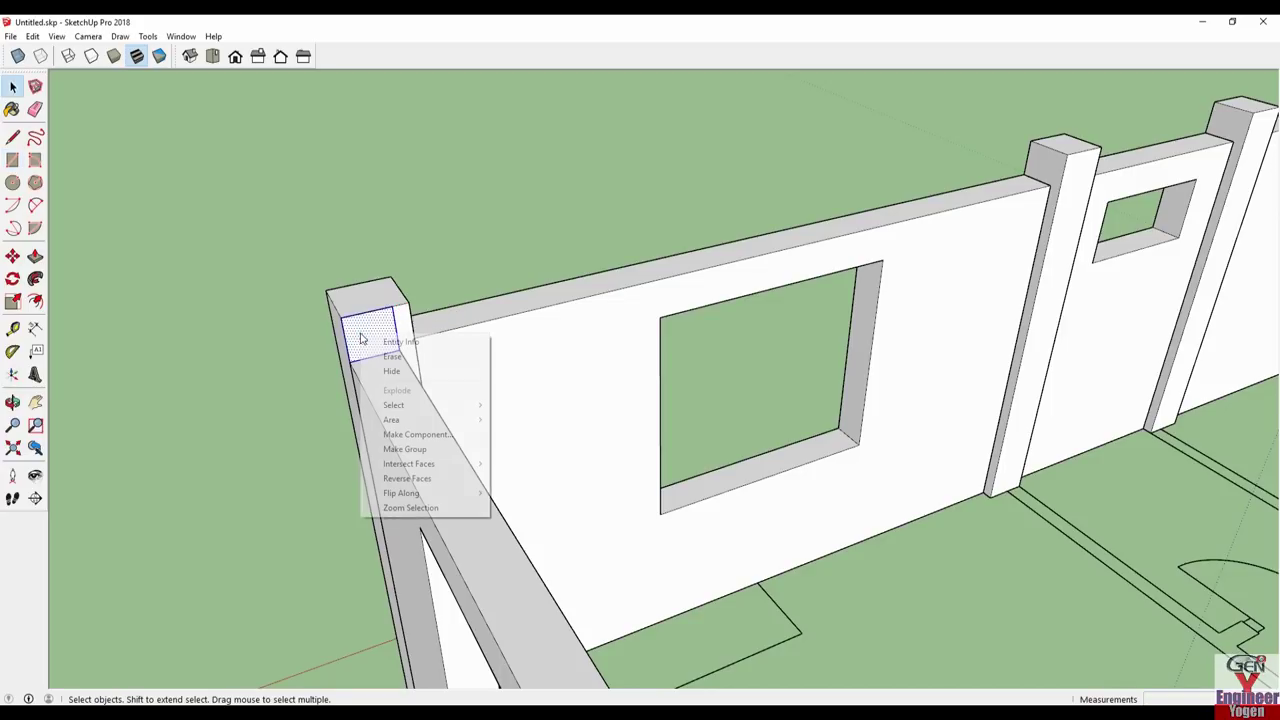
click(402, 447)
double_click(366, 341)
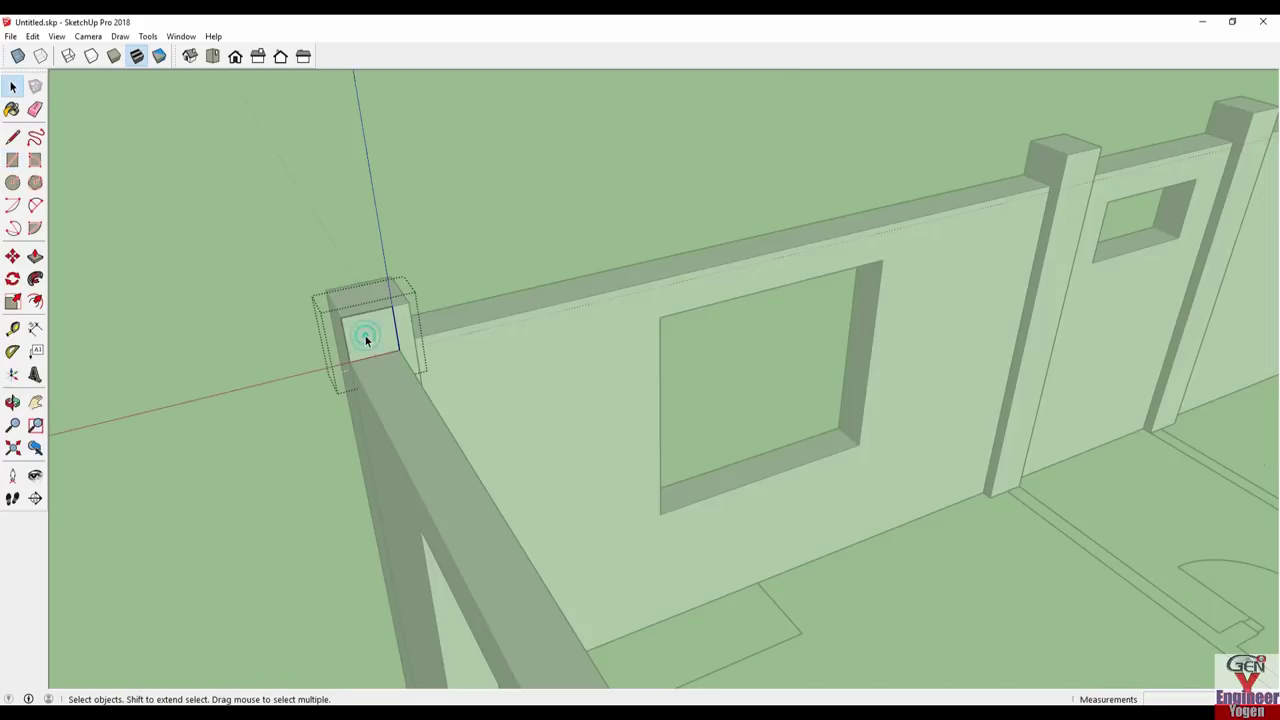
- Extrude the square along the wall top into a beam ending at the next column
key(p)
click(366, 339)
mouse_move(474, 354)
middle_down()
mouse_move(514, 474)
mouse_move(830, 535)
middle_up()
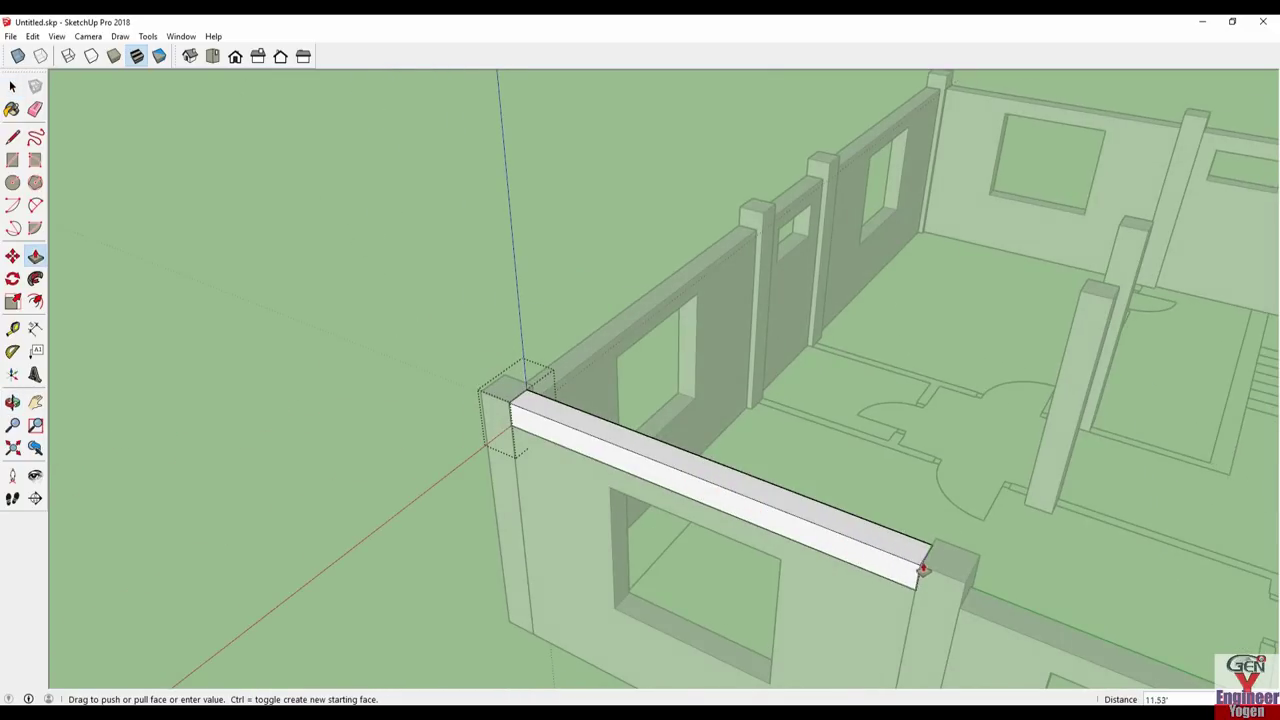
click(912, 610)
mouse_move(914, 608)
middle_down()
mouse_move(509, 428)
mouse_move(340, 400)
middle_up()
key(space)
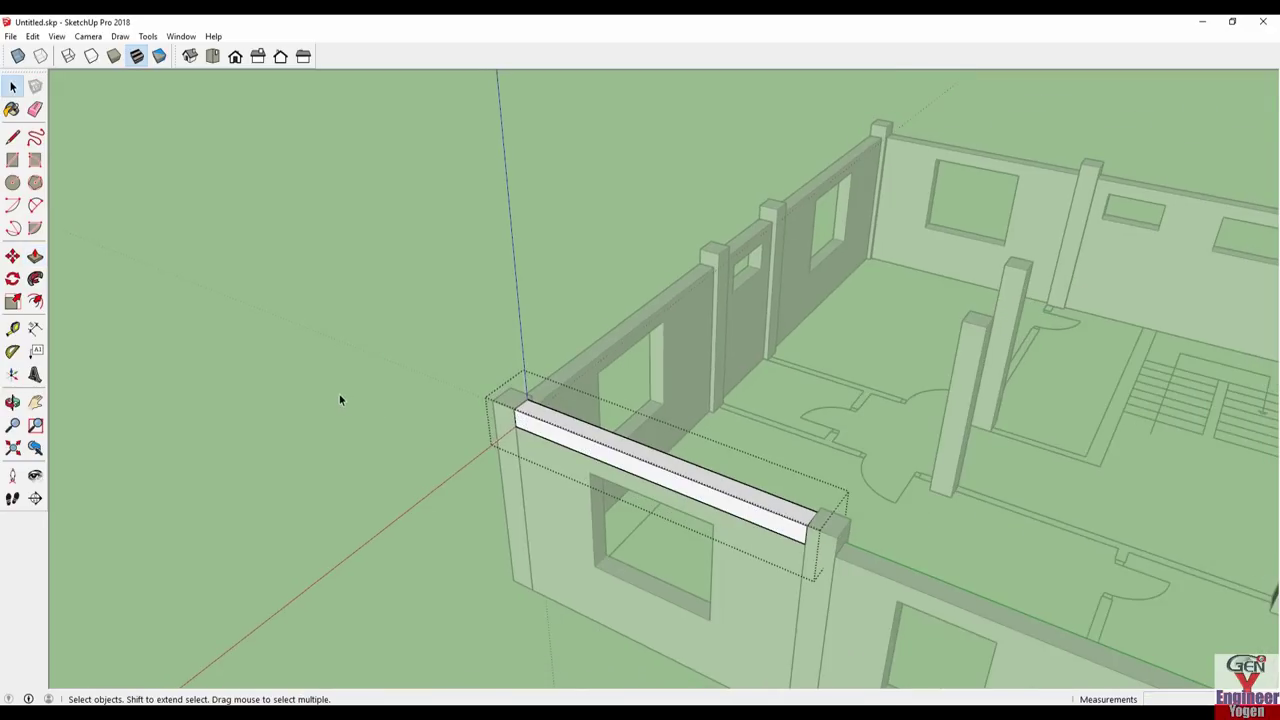
click(339, 394)
- Move the beam onto the next wall segment
key(m)
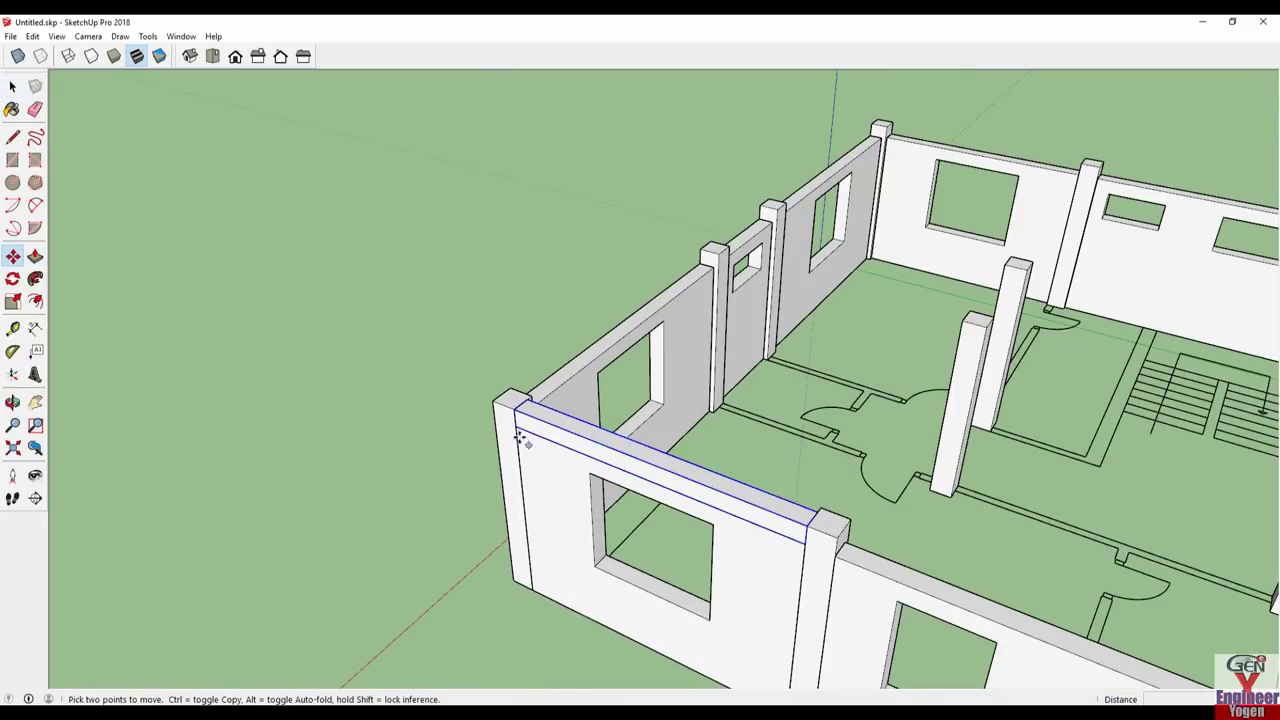
click(514, 412)
click(832, 530)
middle_drag(833, 539, 423, 337)
key(space)
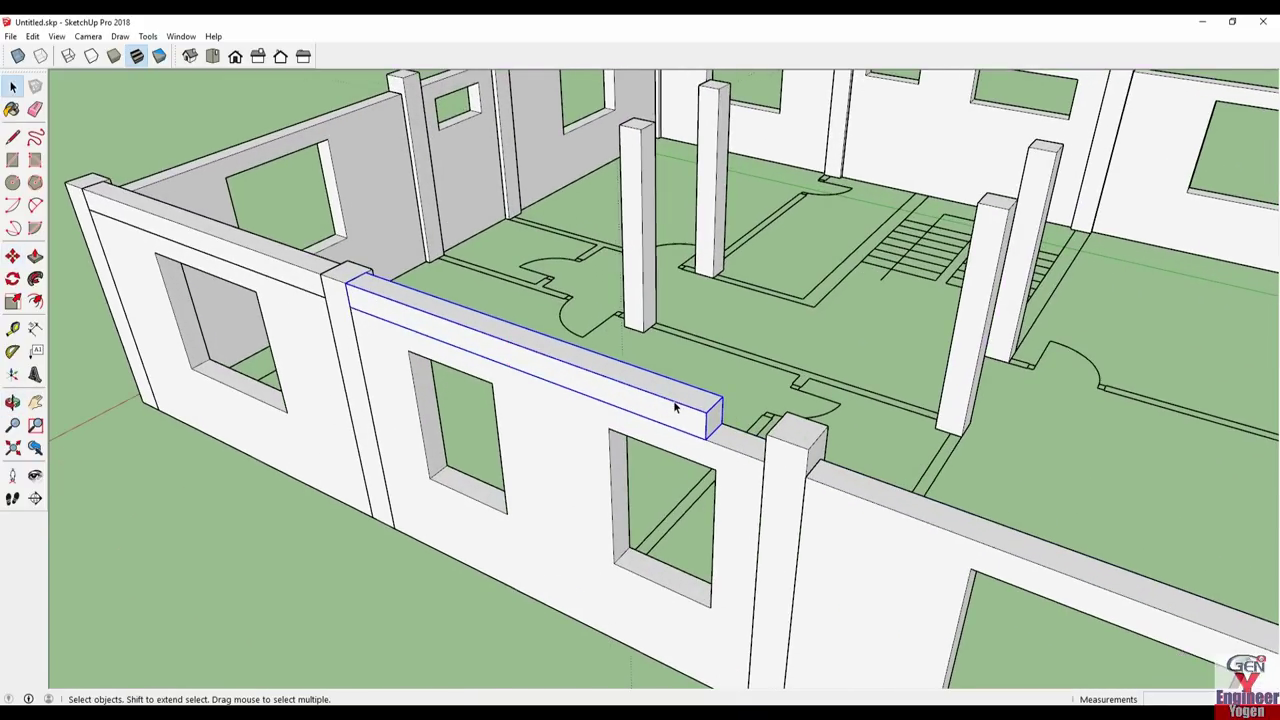
- Extend the beam's end face until it reaches the column
double_click(673, 403)
key(p)
click(712, 416)
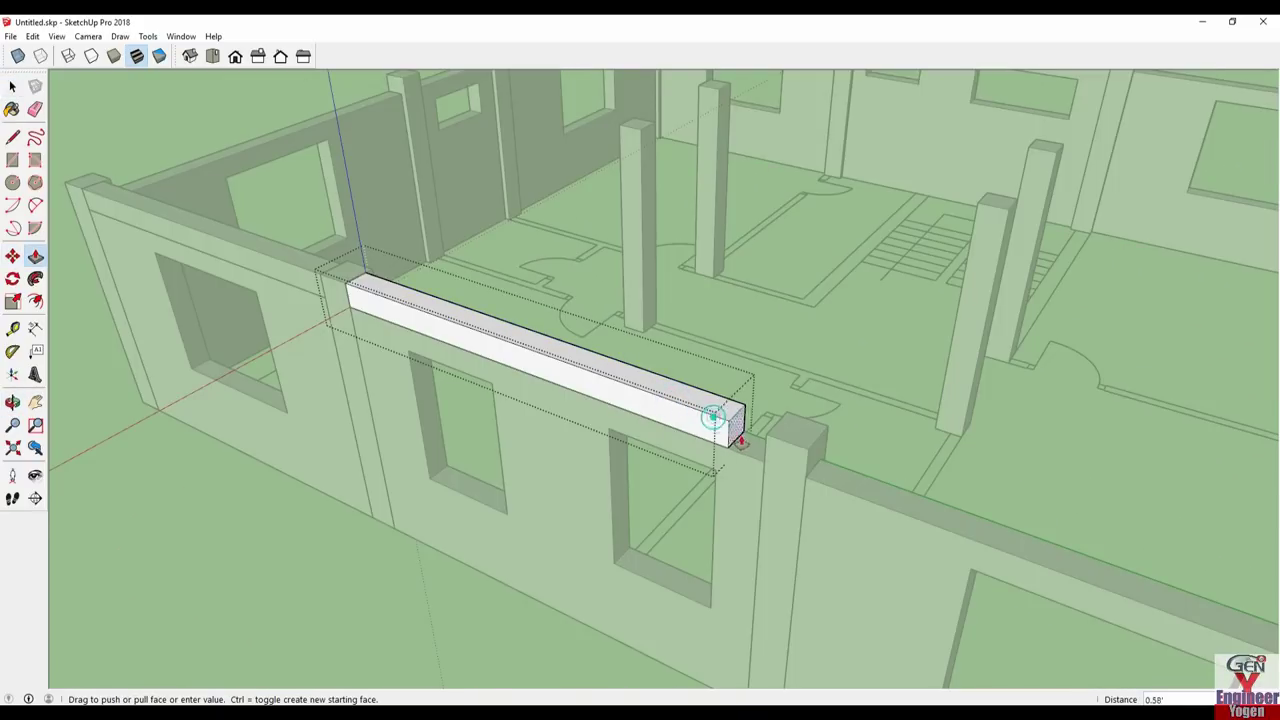
click(766, 410)
key(space)
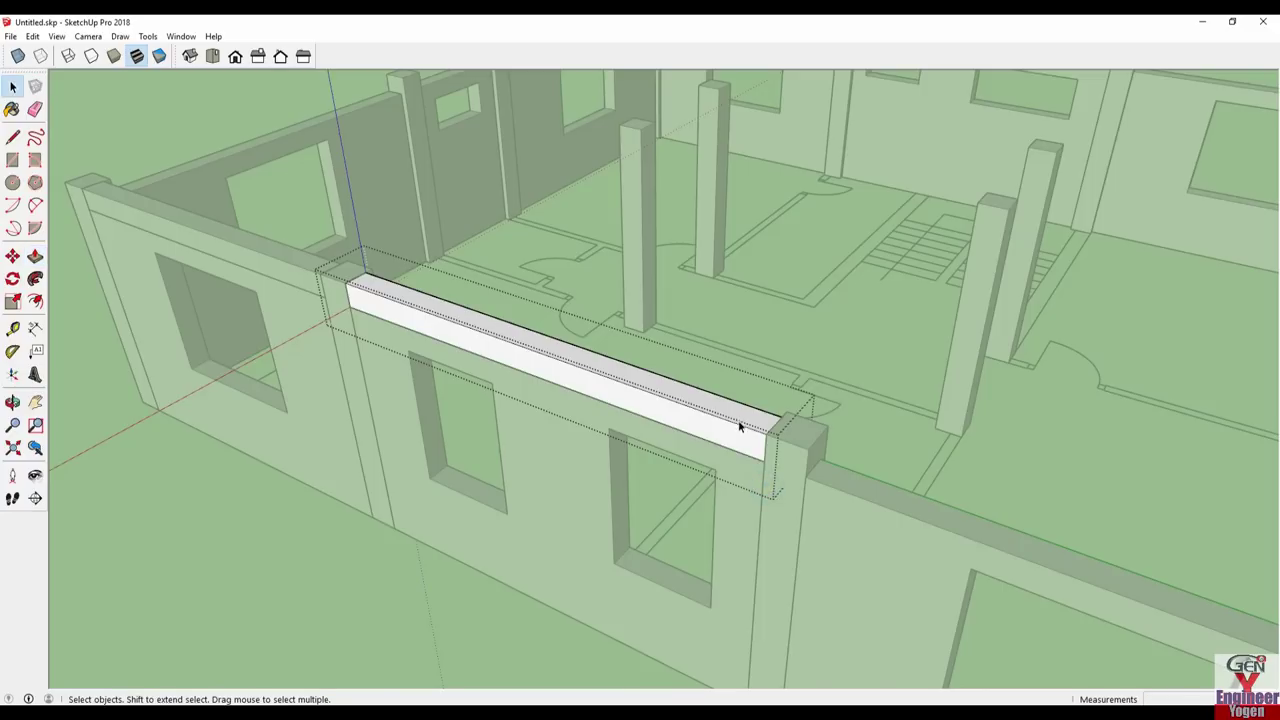
click(221, 597)
- Copy the beam onto the right-hand wall
key(m)
click(344, 284)
key(ctrl)
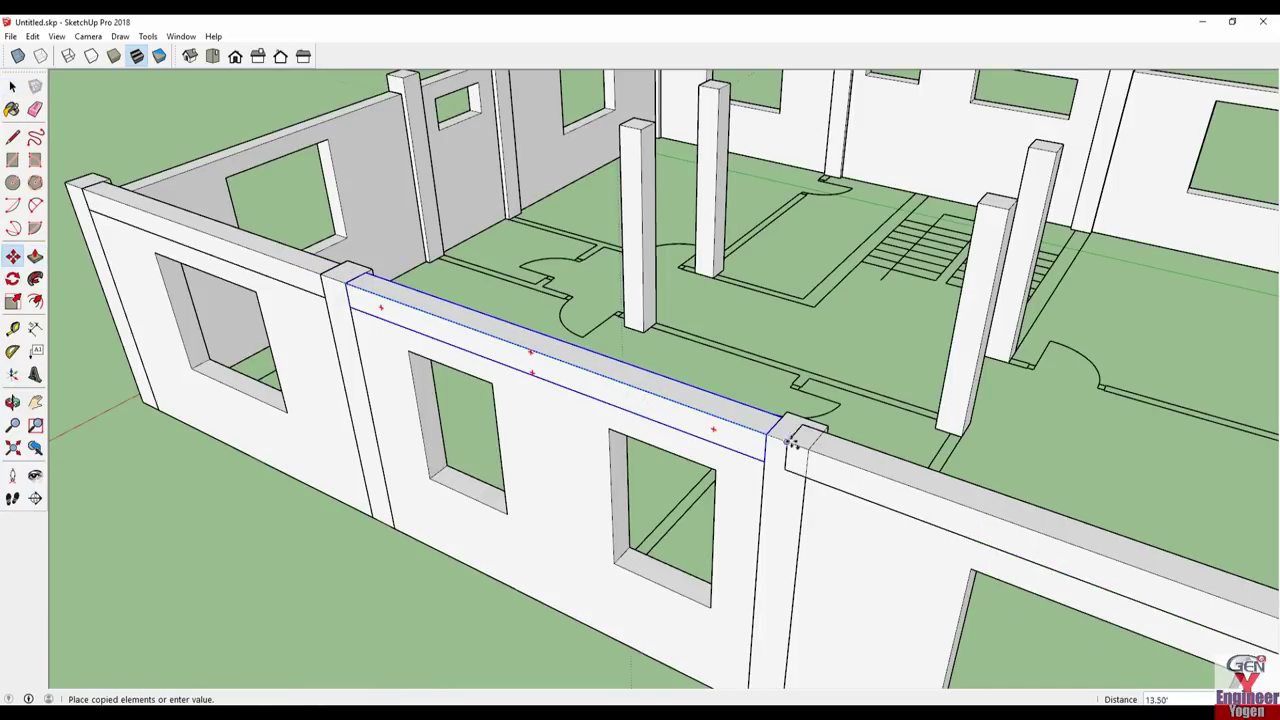
click(808, 452)
scroll(368, 363, down, 2)
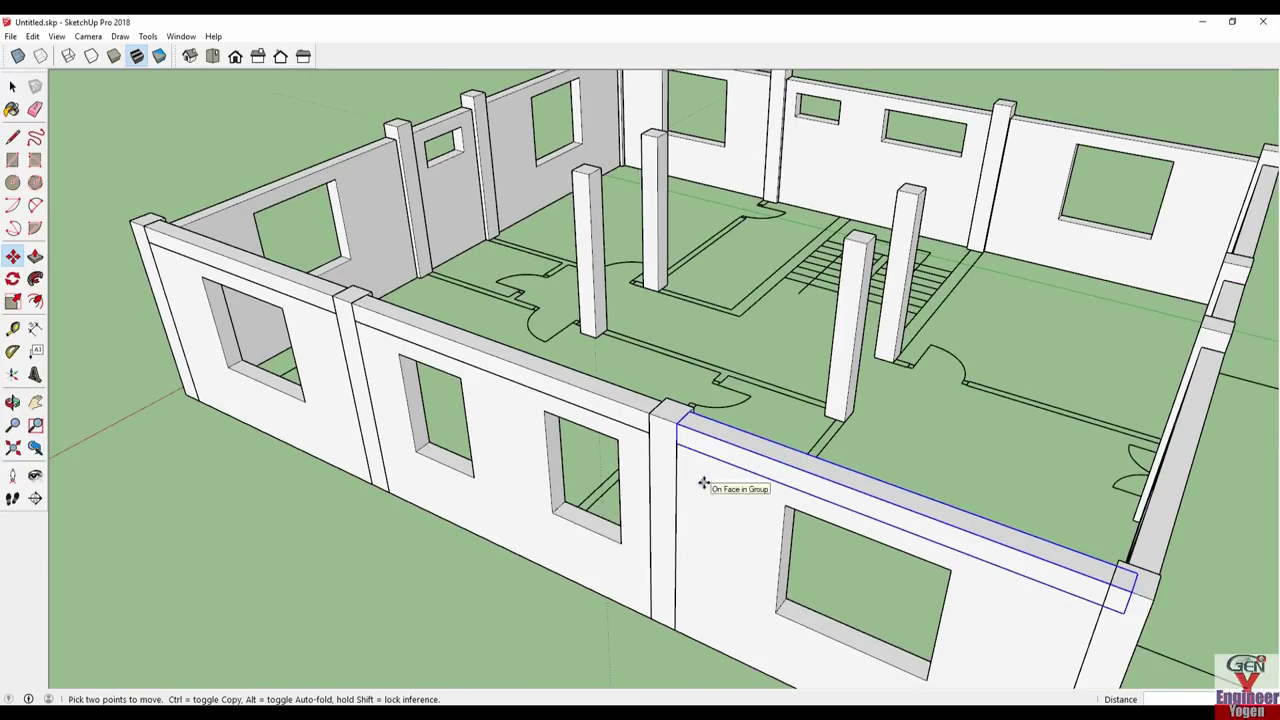
middle_drag(703, 484, 634, 389)
key(space)
- Shorten the copied beam so it ends at the column
double_click(642, 420)
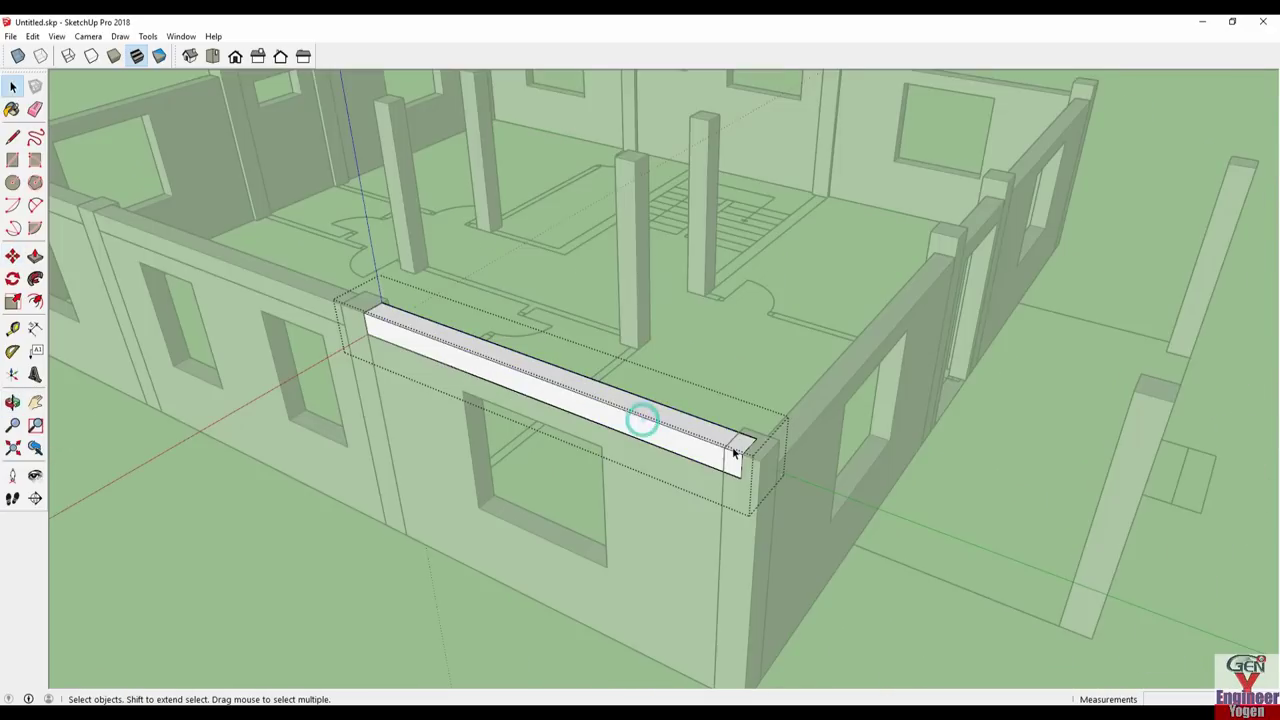
scroll(733, 453, up, 2)
key(p)
click(746, 462)
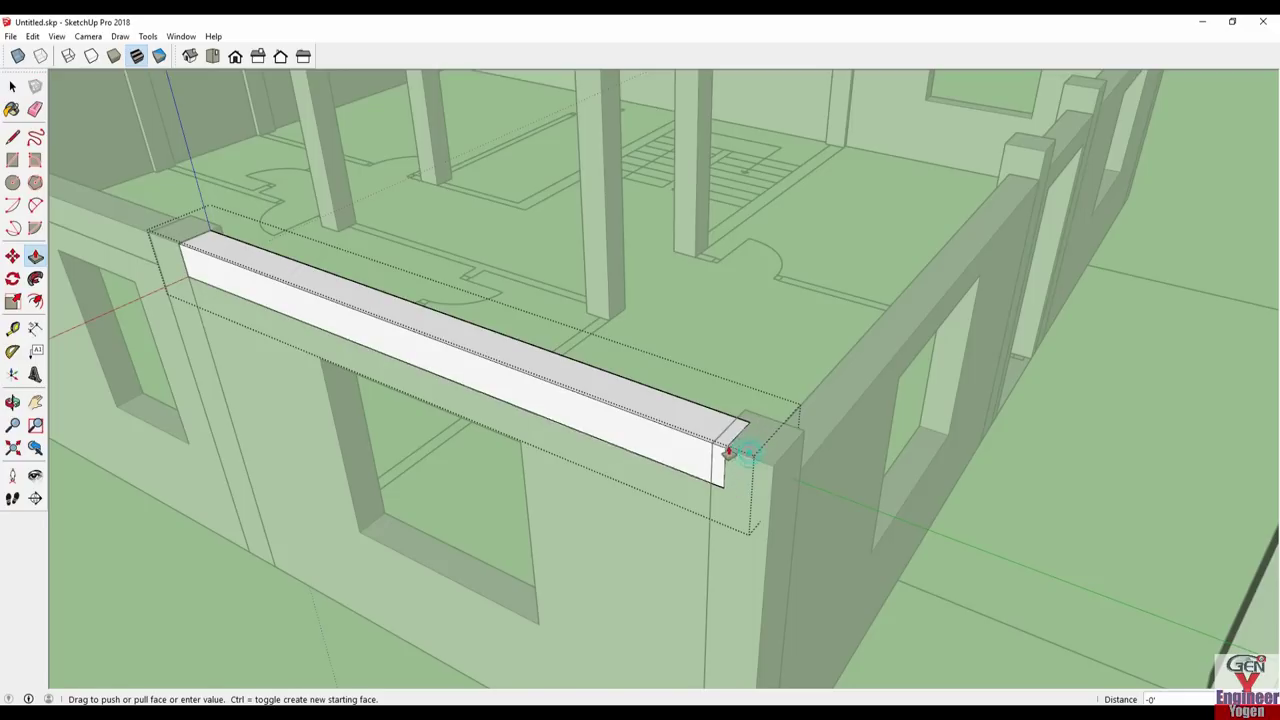
click(711, 507)
scroll(737, 489, down, 3)
key(space)
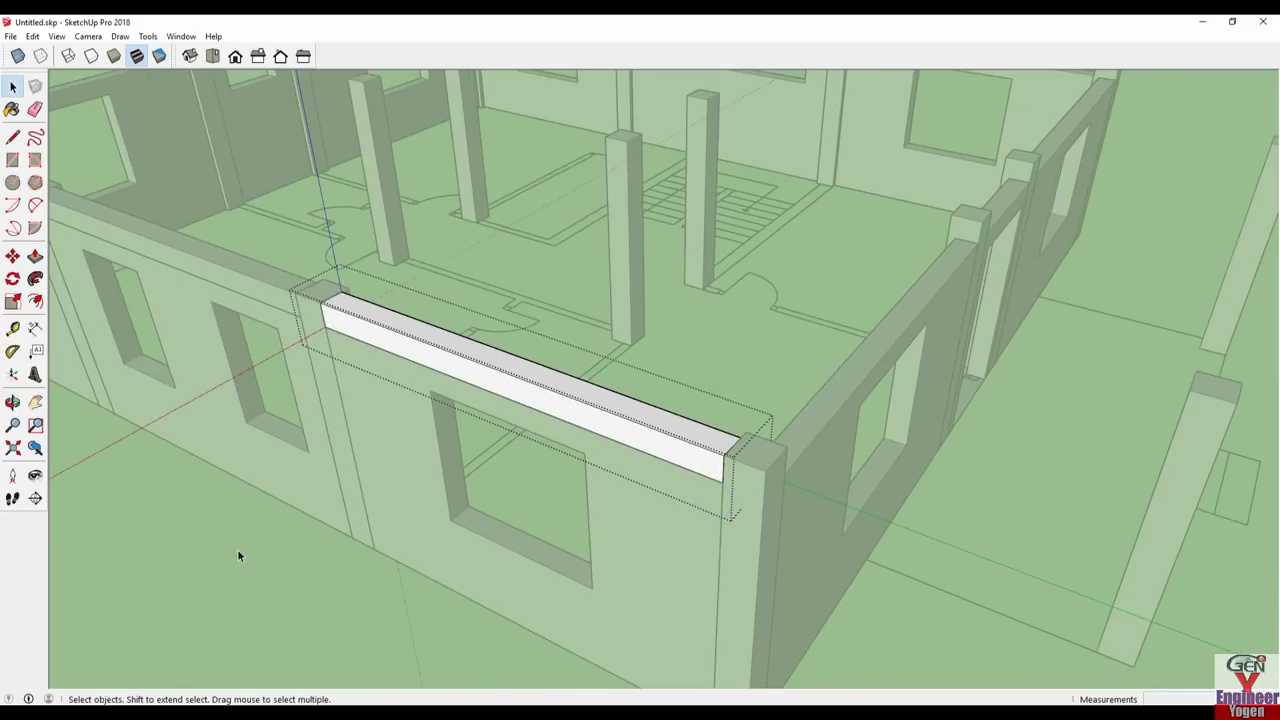
click(237, 549)
- Copy the wall-top beam out onto the outer column
scroll(576, 402, up, 2)
click(576, 402)
key(m)
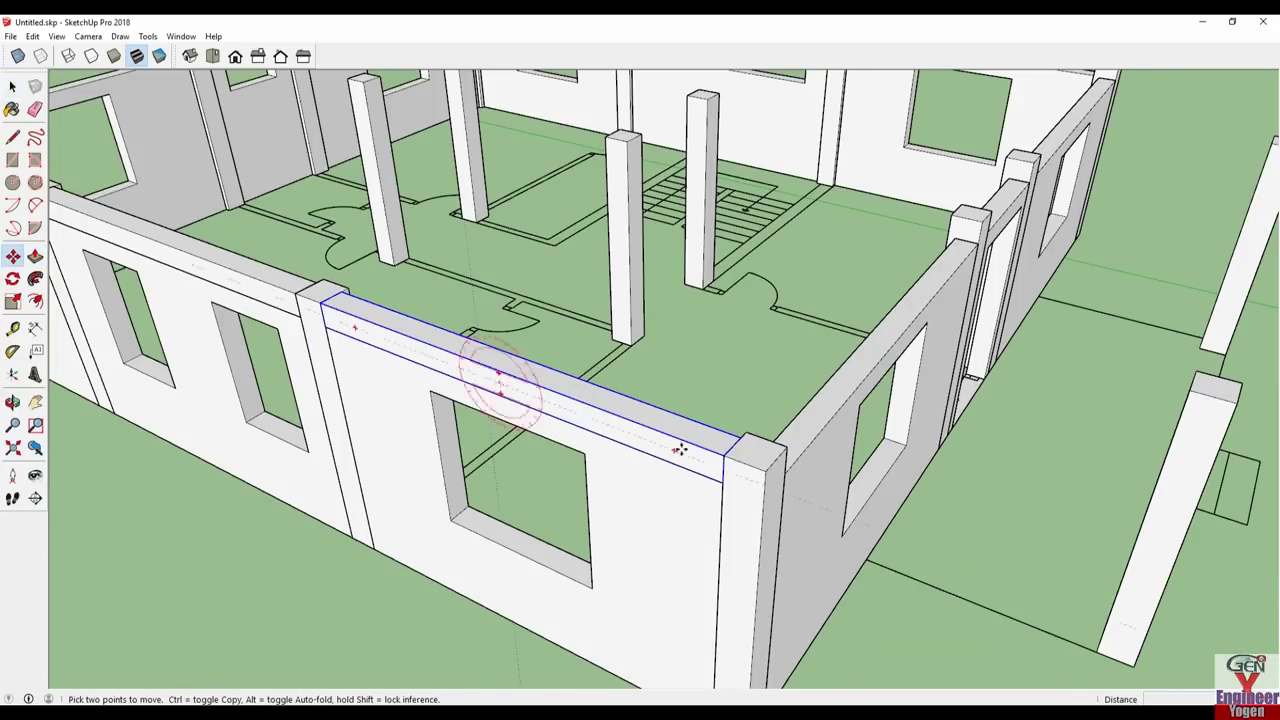
click(731, 460)
scroll(634, 449, down, 2)
key(ctrl)
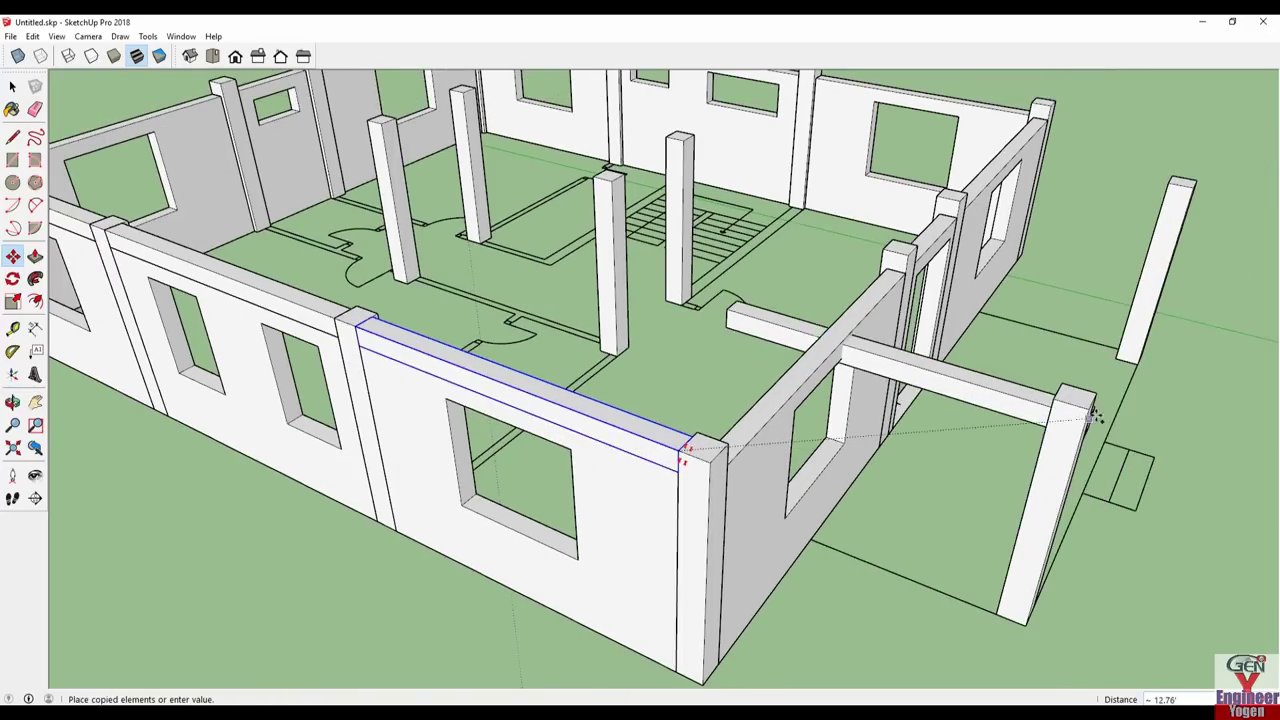
click(1085, 410)
mouse_move(1074, 403)
middle_down()
mouse_move(651, 609)
mouse_move(697, 577)
mouse_move(795, 291)
middle_up()
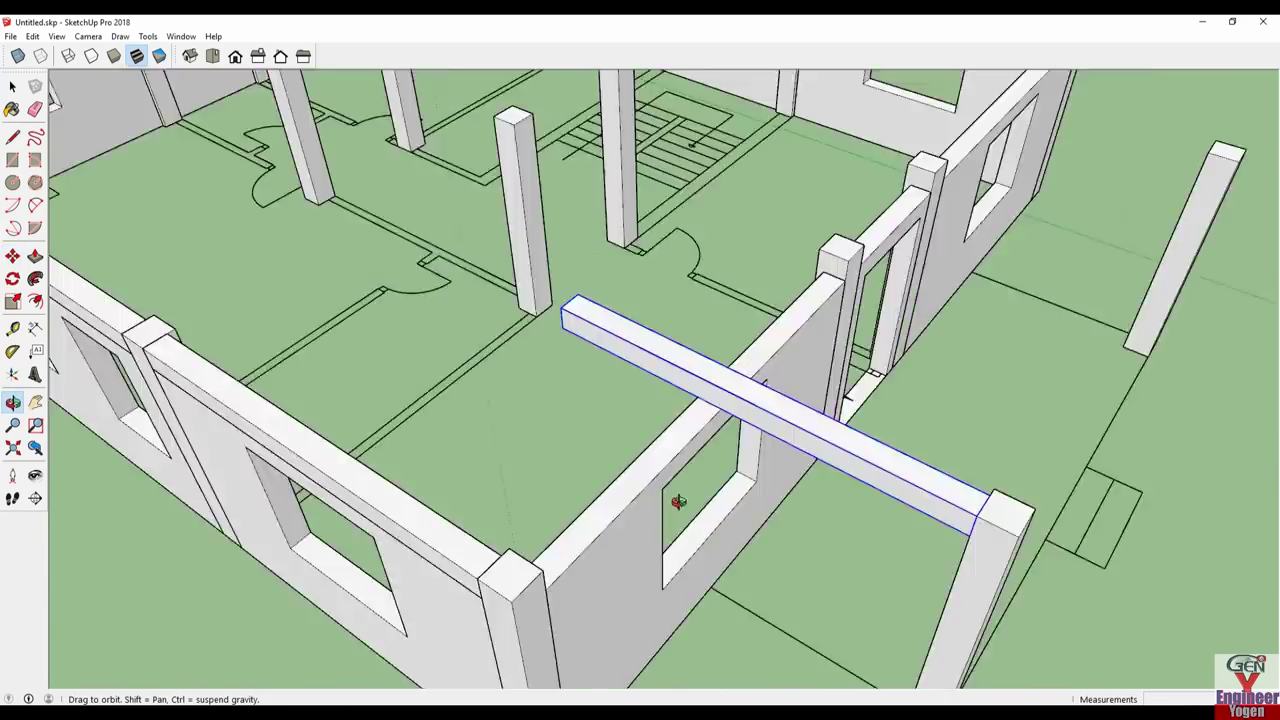
- Push/Pull the copied beam's end face so the beam reaches the outer column
key(space)
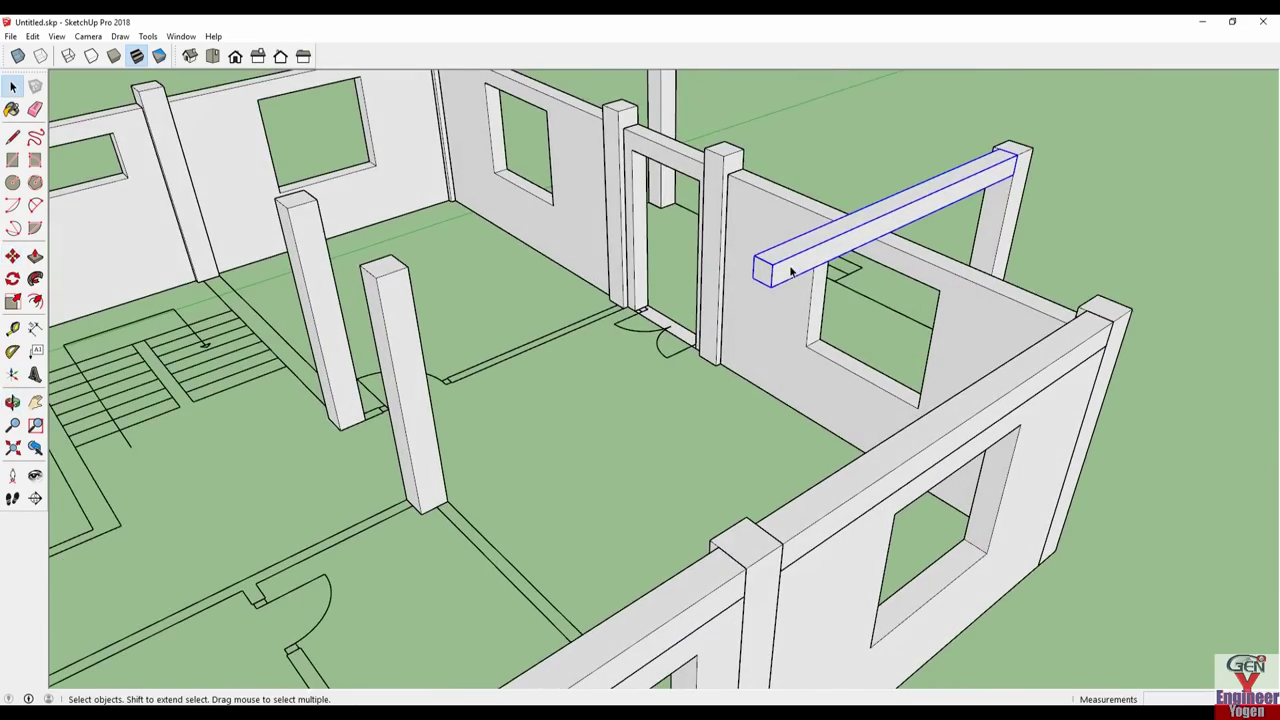
double_click(790, 268)
key(p)
click(768, 272)
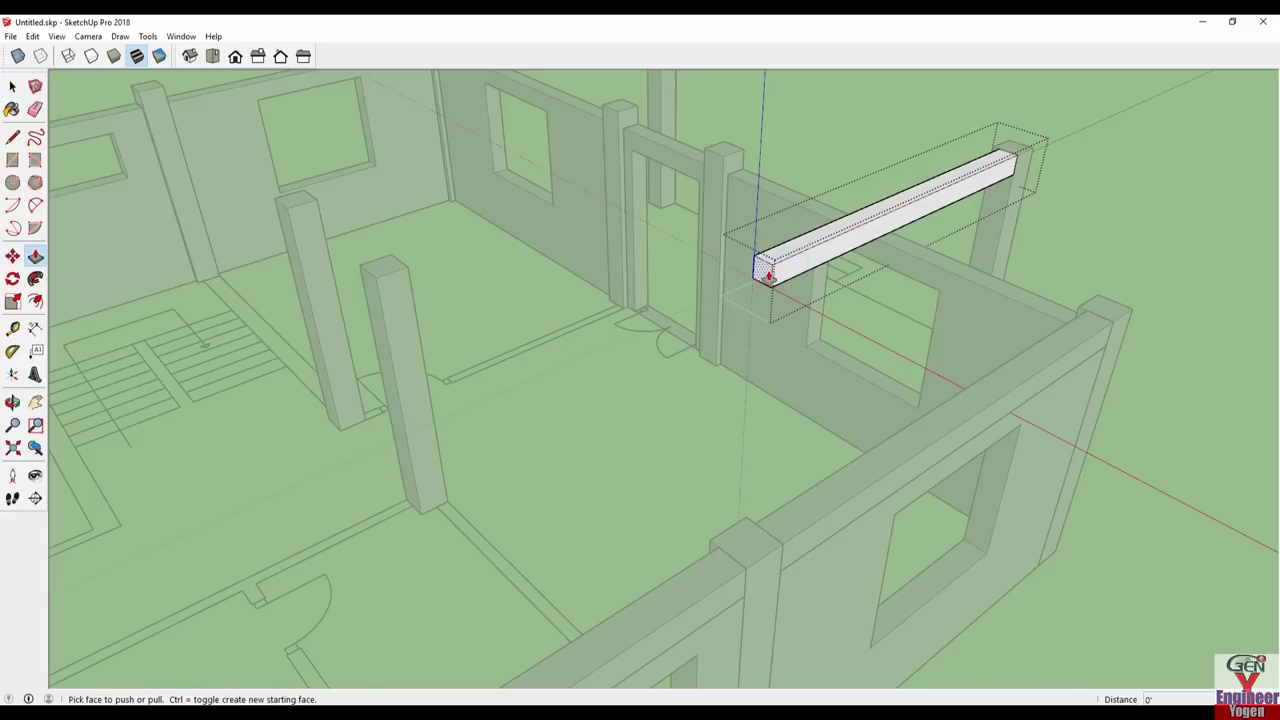
middle_drag(1129, 314, 1006, 523)
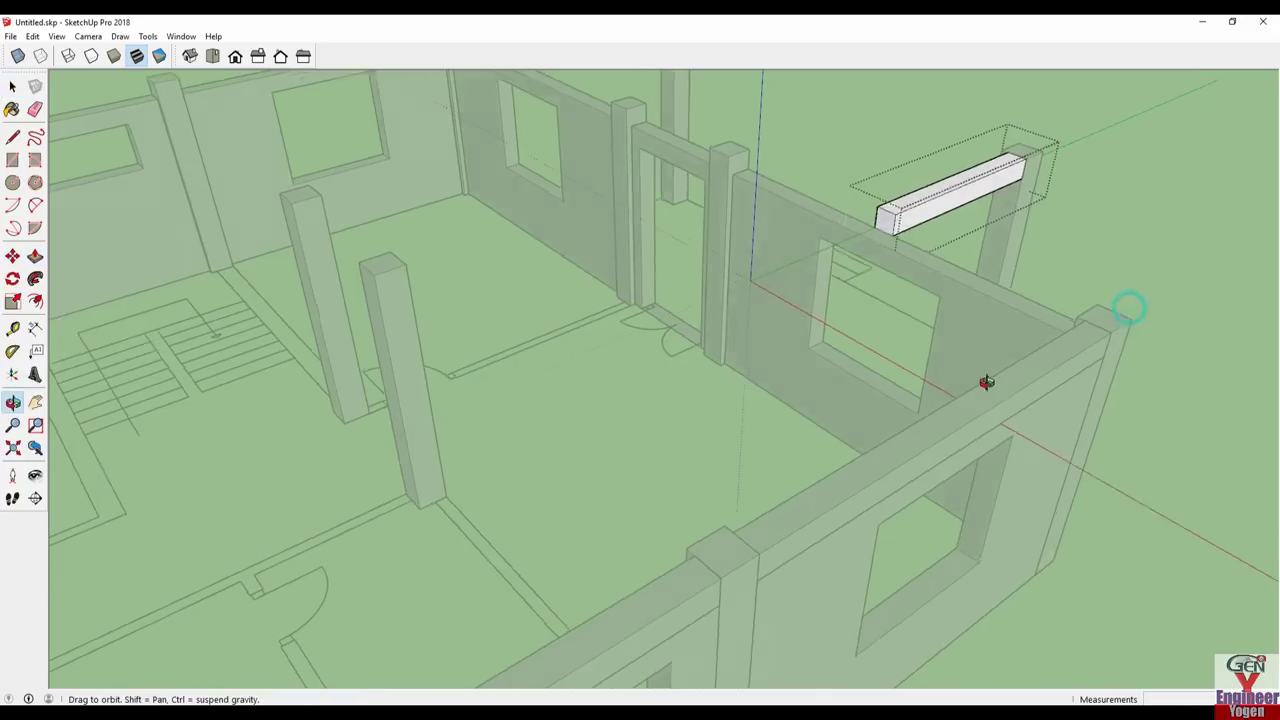
click(1006, 523)
key(space)
click(997, 379)
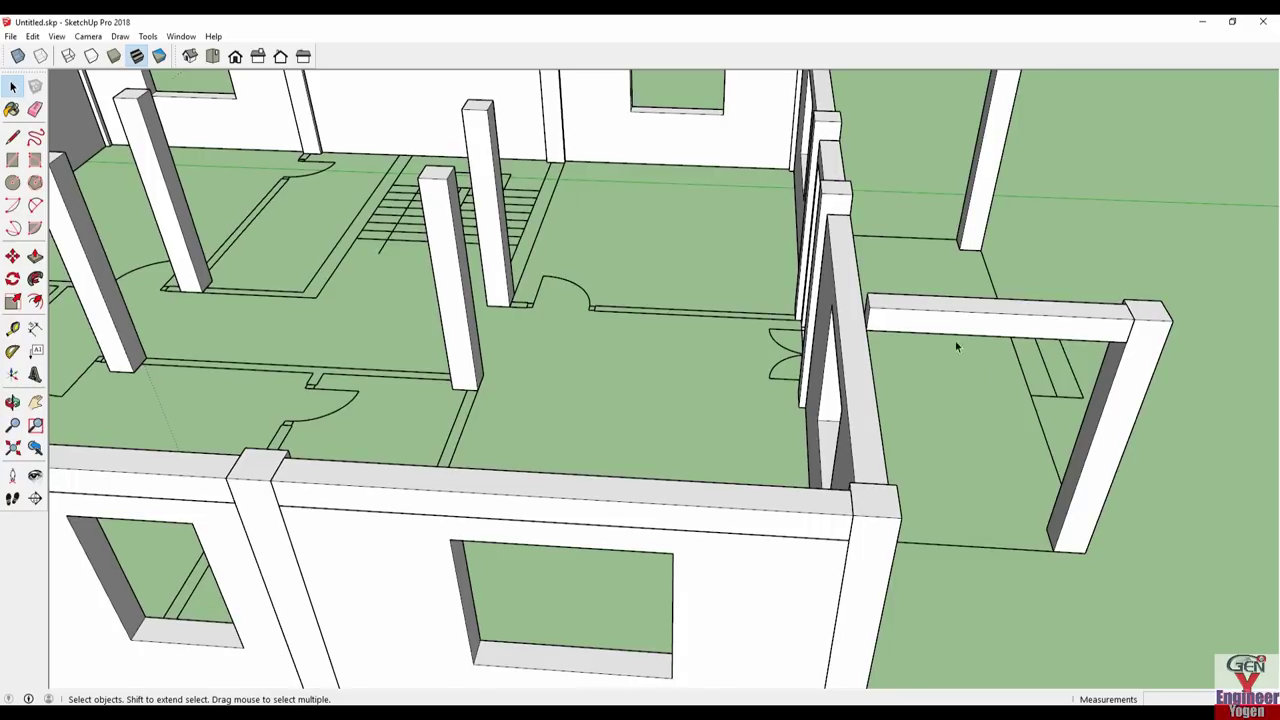
- Copy the beam across so it spans the front columns
scroll(1000, 360, down, 3)
mouse_move(1102, 370)
middle_down()
mouse_move(449, 449)
mouse_move(452, 560)
middle_up()
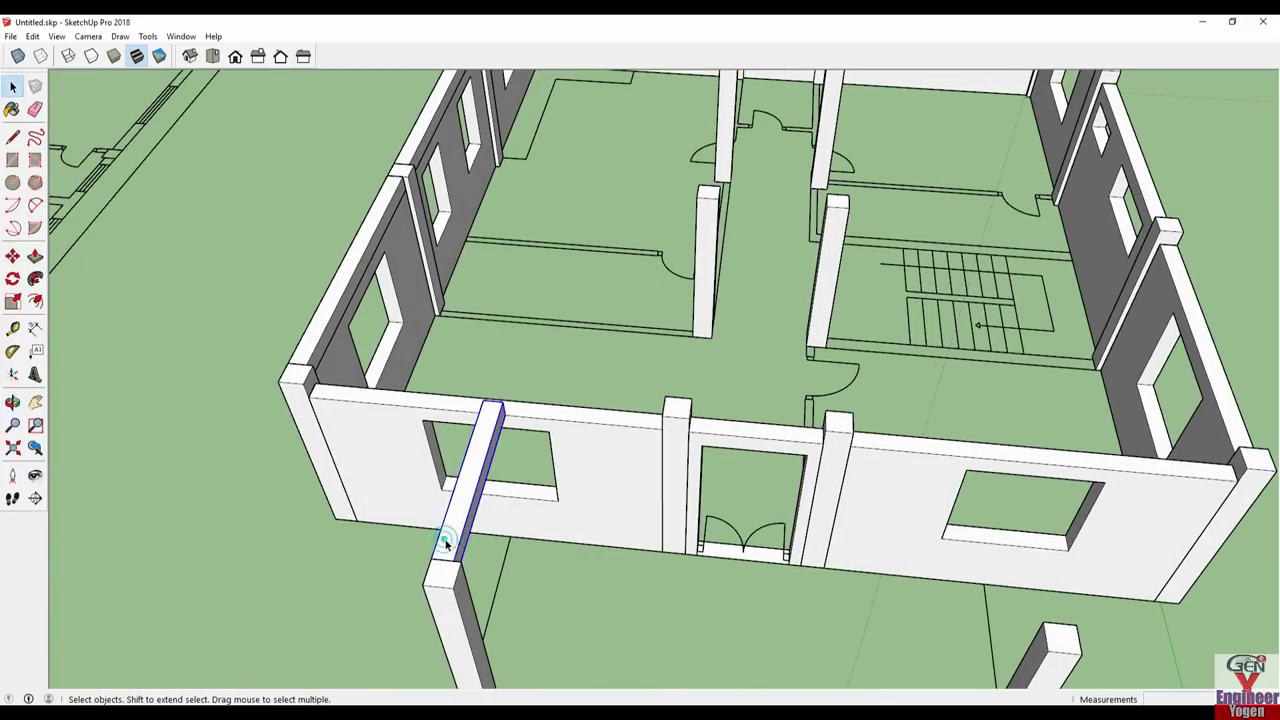
key(m)
key(ctrl)
click(432, 564)
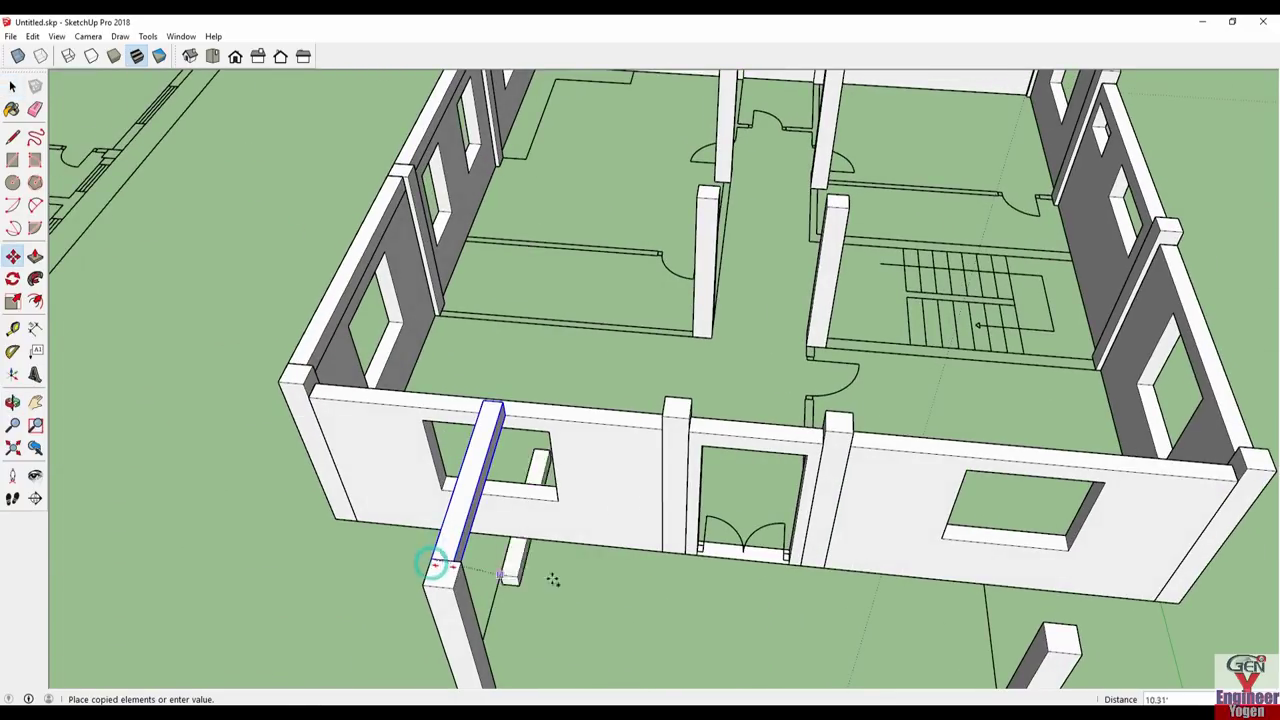
key(Escape)
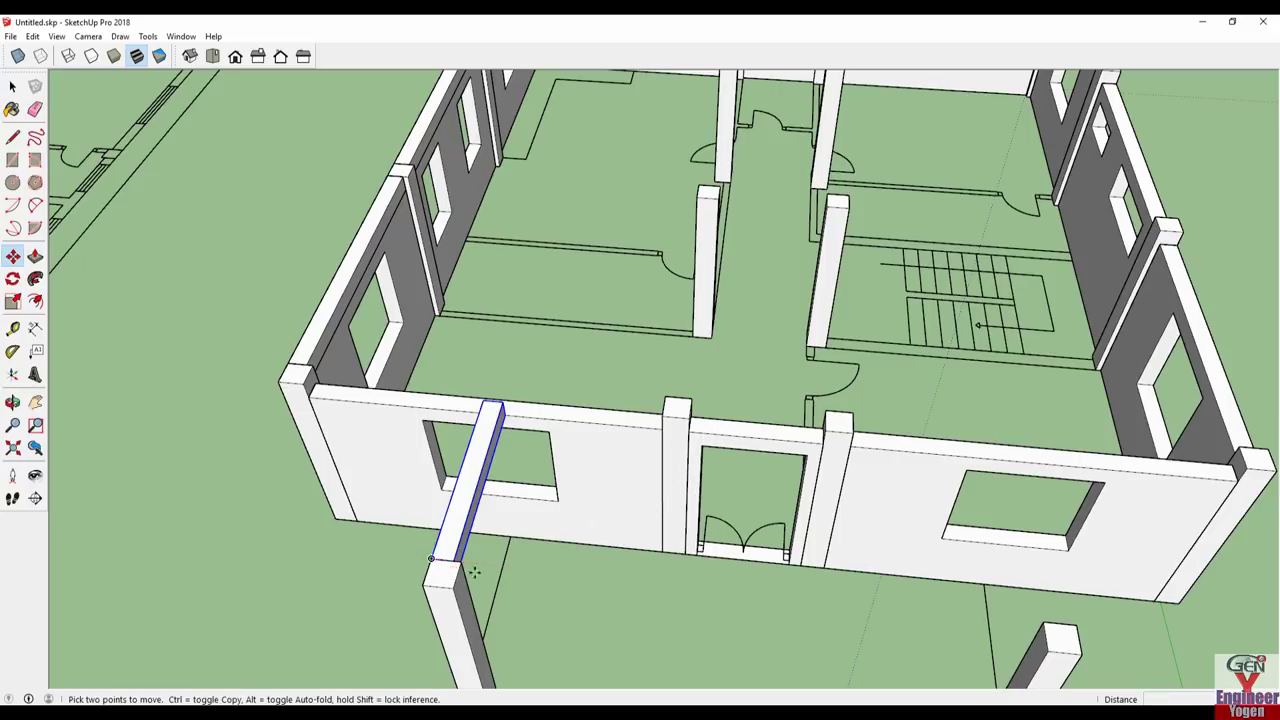
key(ctrl)
click(452, 562)
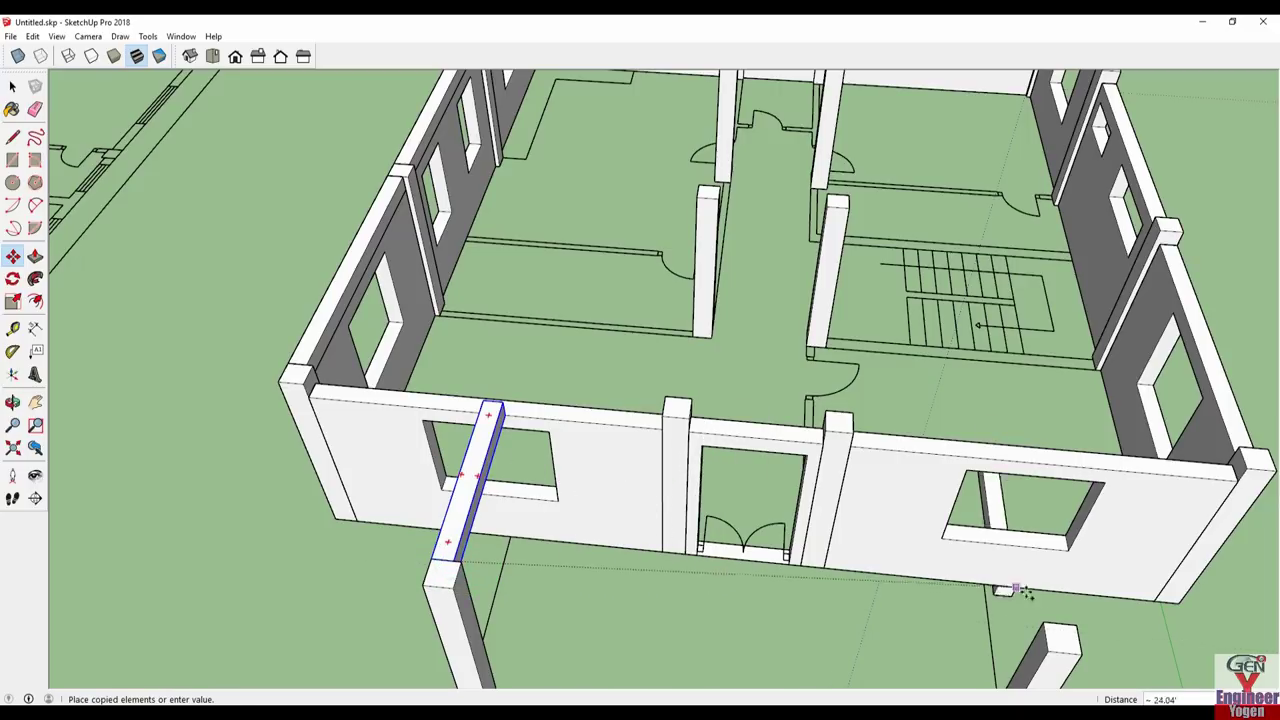
click(1075, 632)
mouse_move(1075, 632)
middle_down()
mouse_move(396, 527)
mouse_move(500, 583)
middle_up()
scroll(503, 560, down, 2)
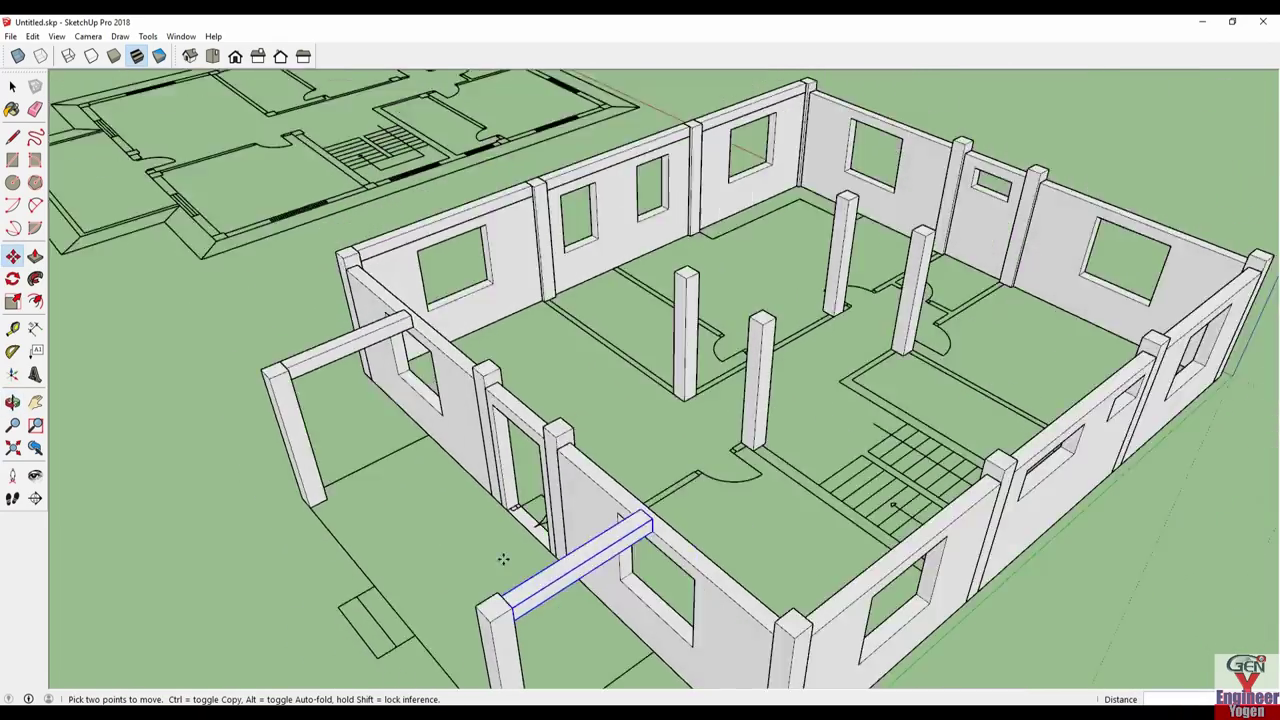
scroll(503, 540, down, 2)
scroll(503, 580, up, 3)
scroll(503, 580, up, 3)
- Drop a spare beam copy beside the building, ready for rotating
click(563, 572)
scroll(558, 569, down, 2)
scroll(560, 560, down, 3)
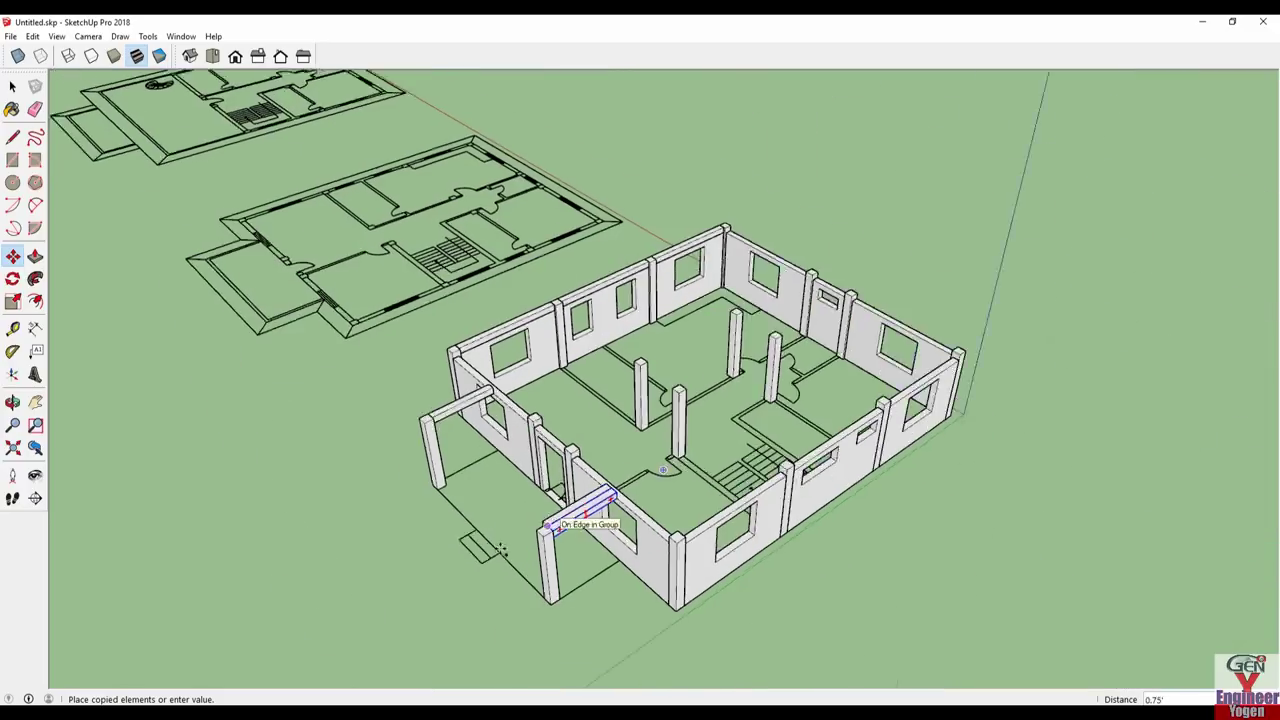
click(288, 588)
key(q)
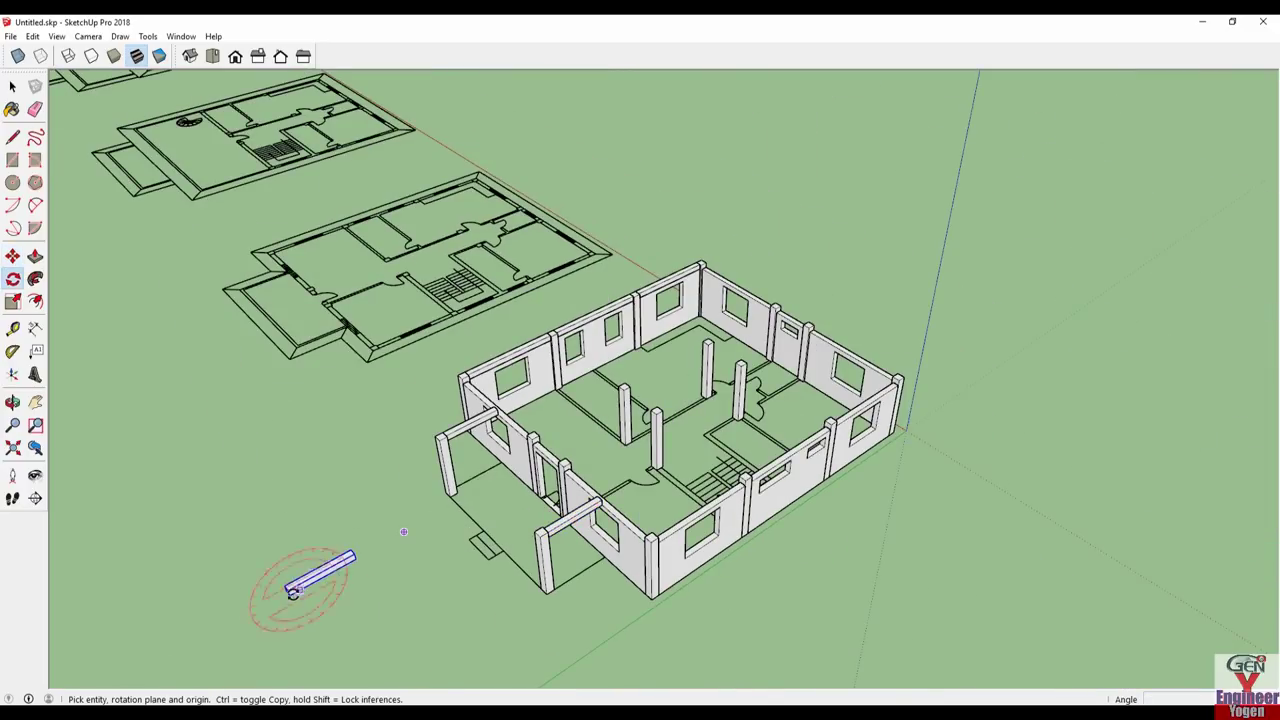
key(space)
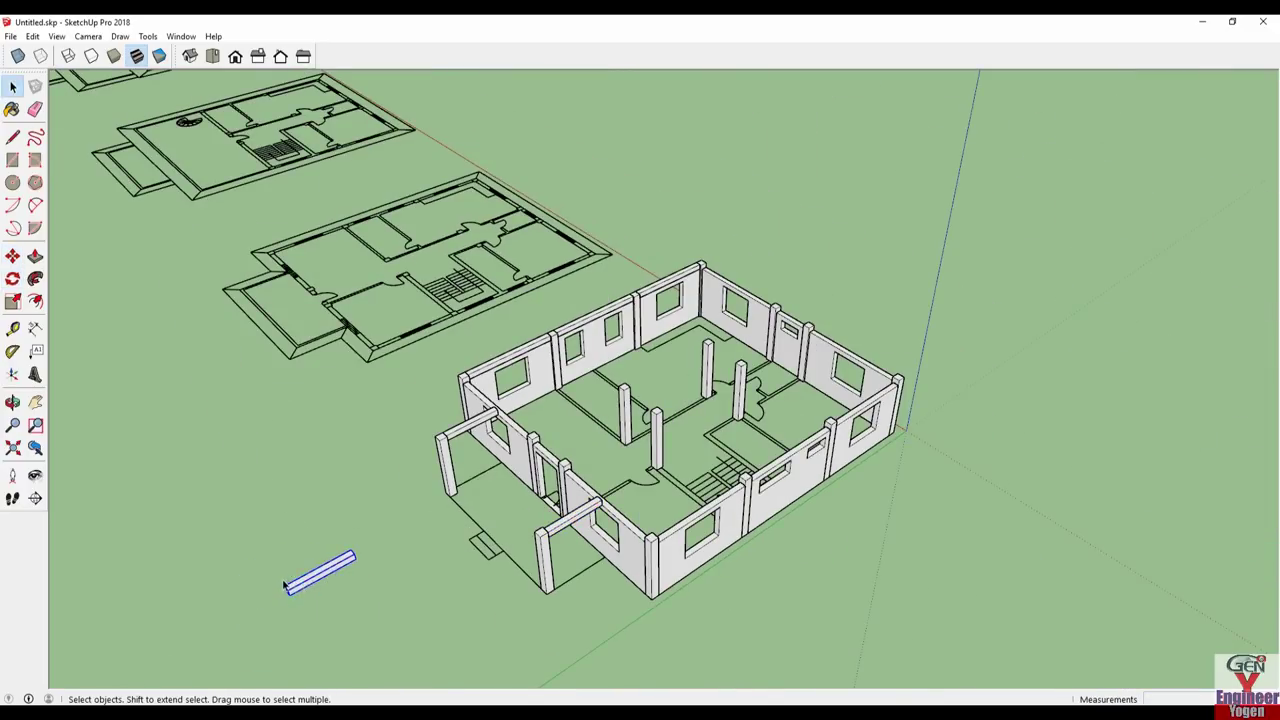
scroll(284, 586, up, 3)
key(q)
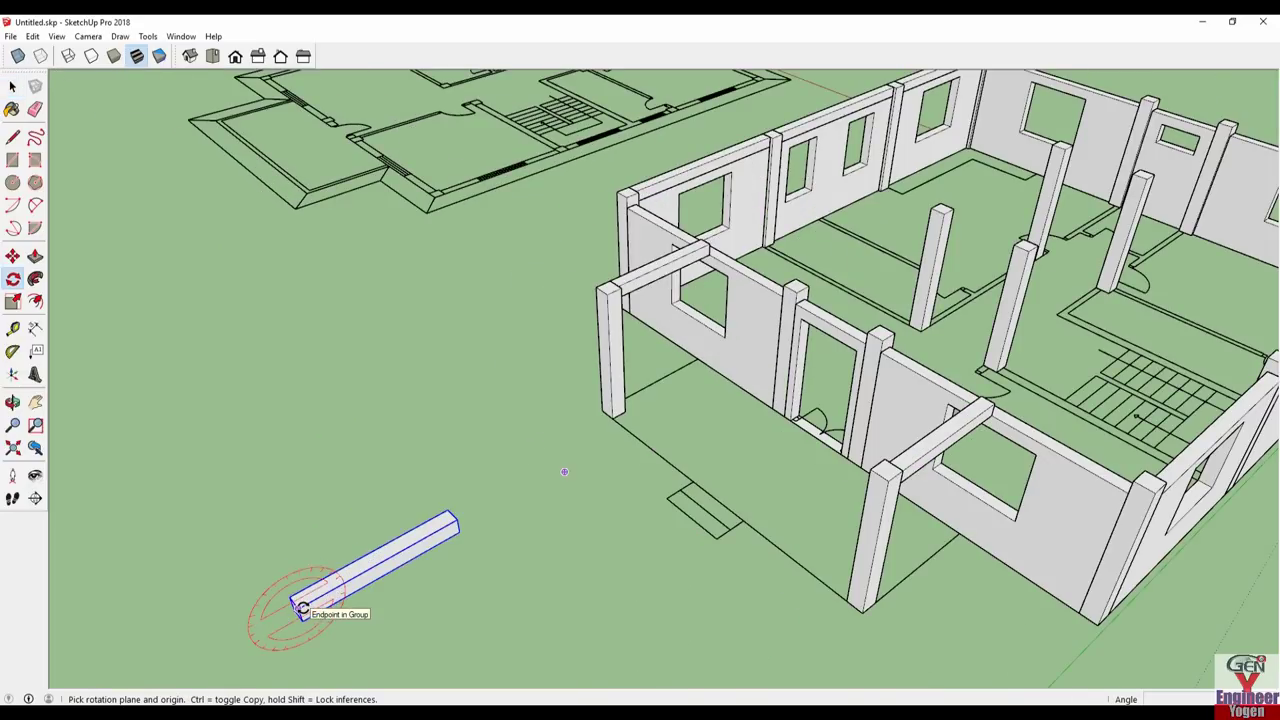
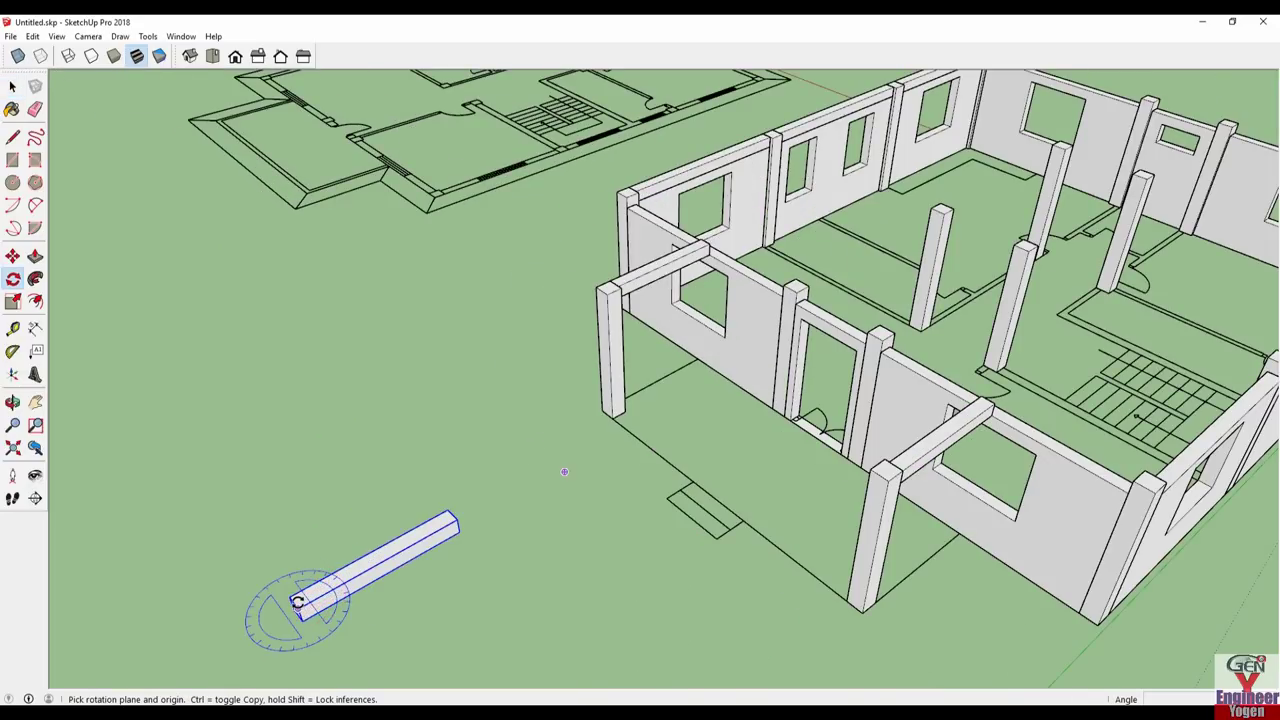
- Rotate the loose beam about its end point to a new angle
click(297, 604)
click(456, 521)
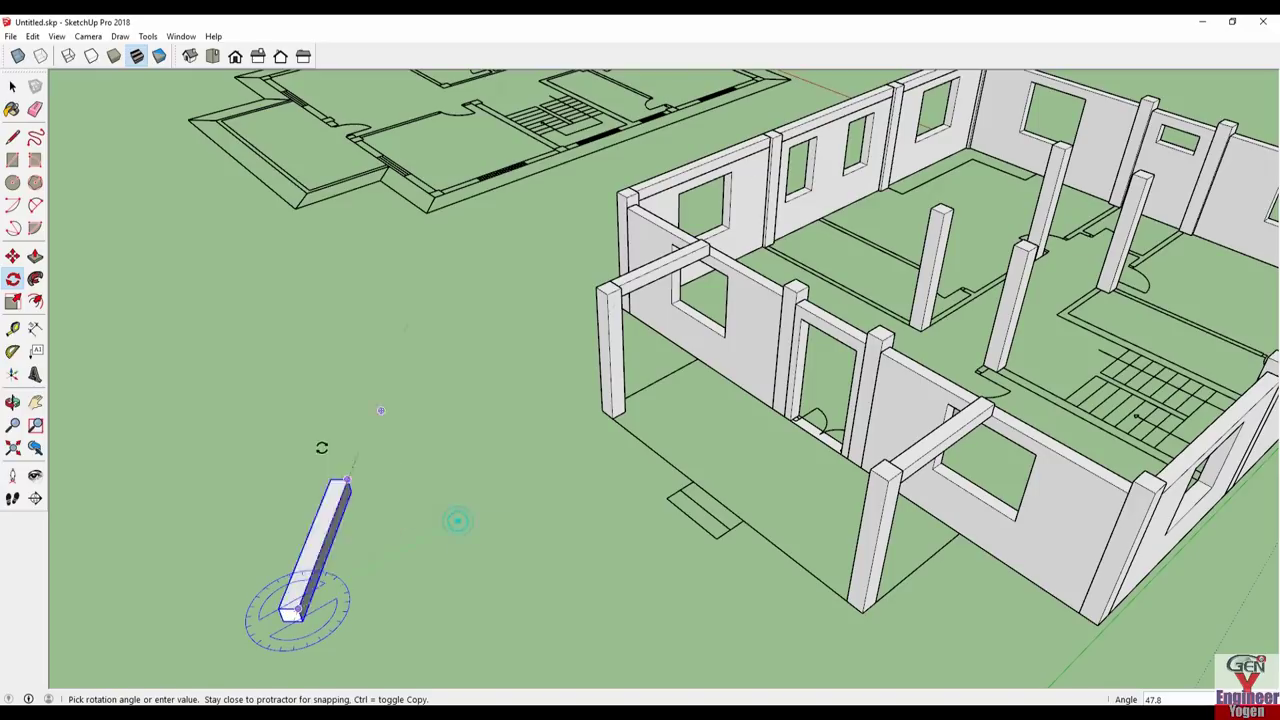
click(229, 436)
- Move the beam by its end point onto the top of the wall beside the porch posts
key(m)
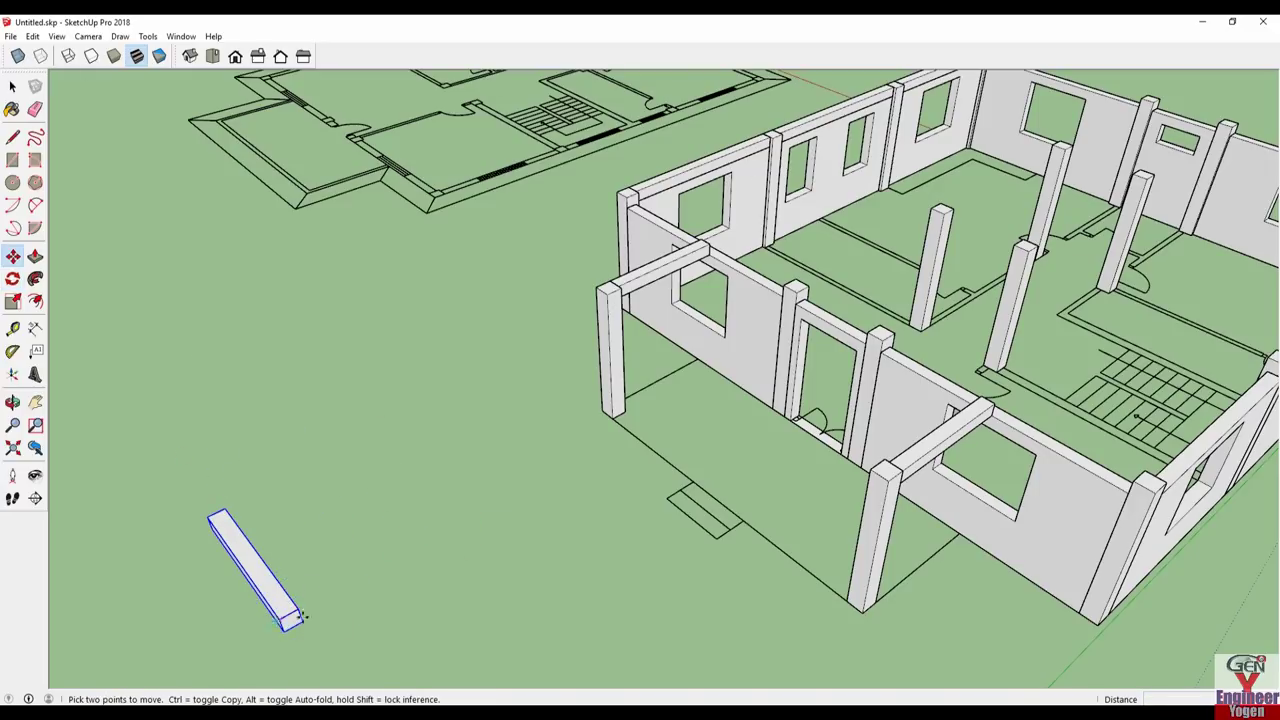
click(299, 617)
middle_drag(886, 470, 586, 480)
scroll(695, 475, up, 3)
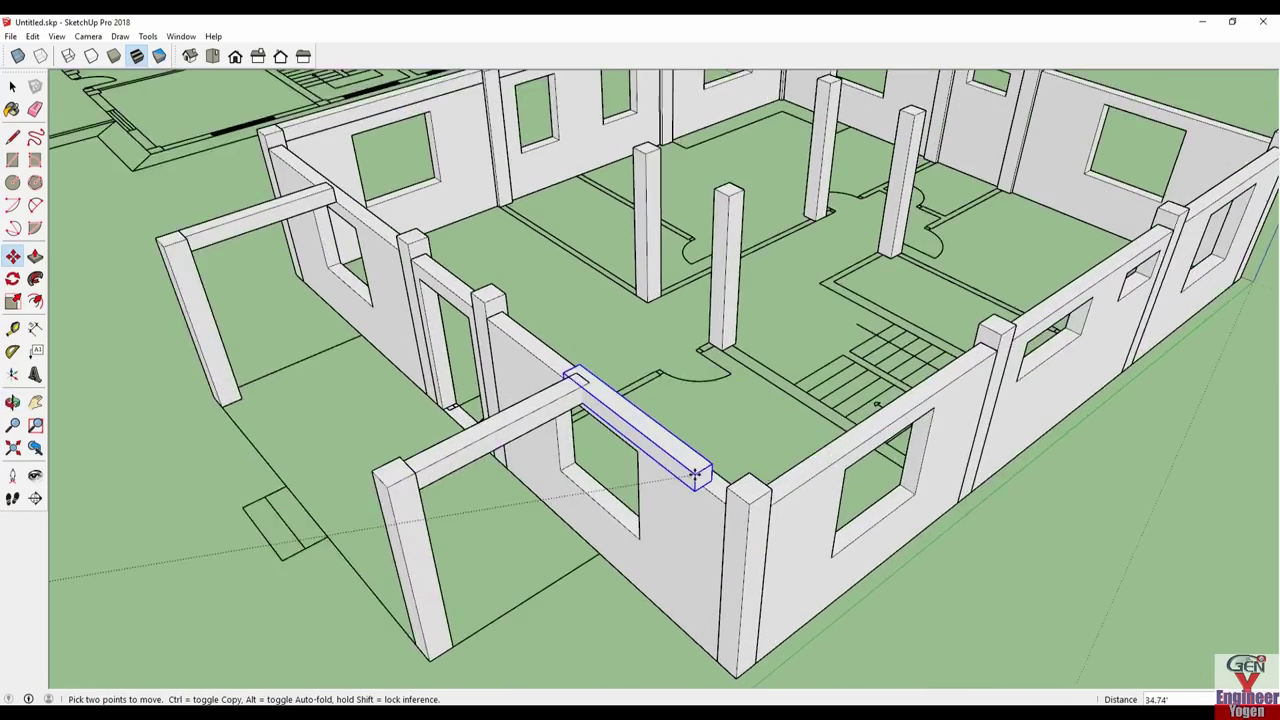
scroll(695, 475, up, 3)
click(755, 495)
mouse_move(755, 495)
middle_down()
mouse_move(824, 502)
mouse_move(898, 280)
middle_up()
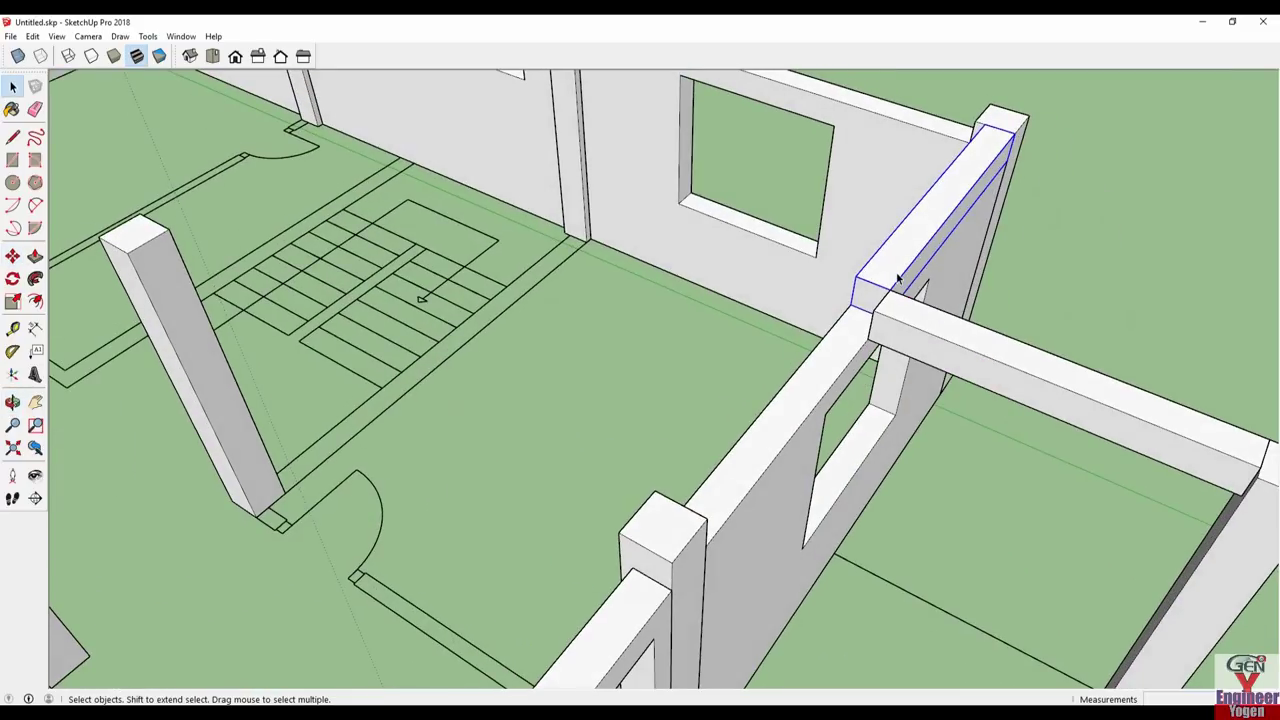
- Push/Pull the wall-top beam's end face out to the corner post
double_click(898, 280)
key(p)
drag(880, 300, 705, 521)
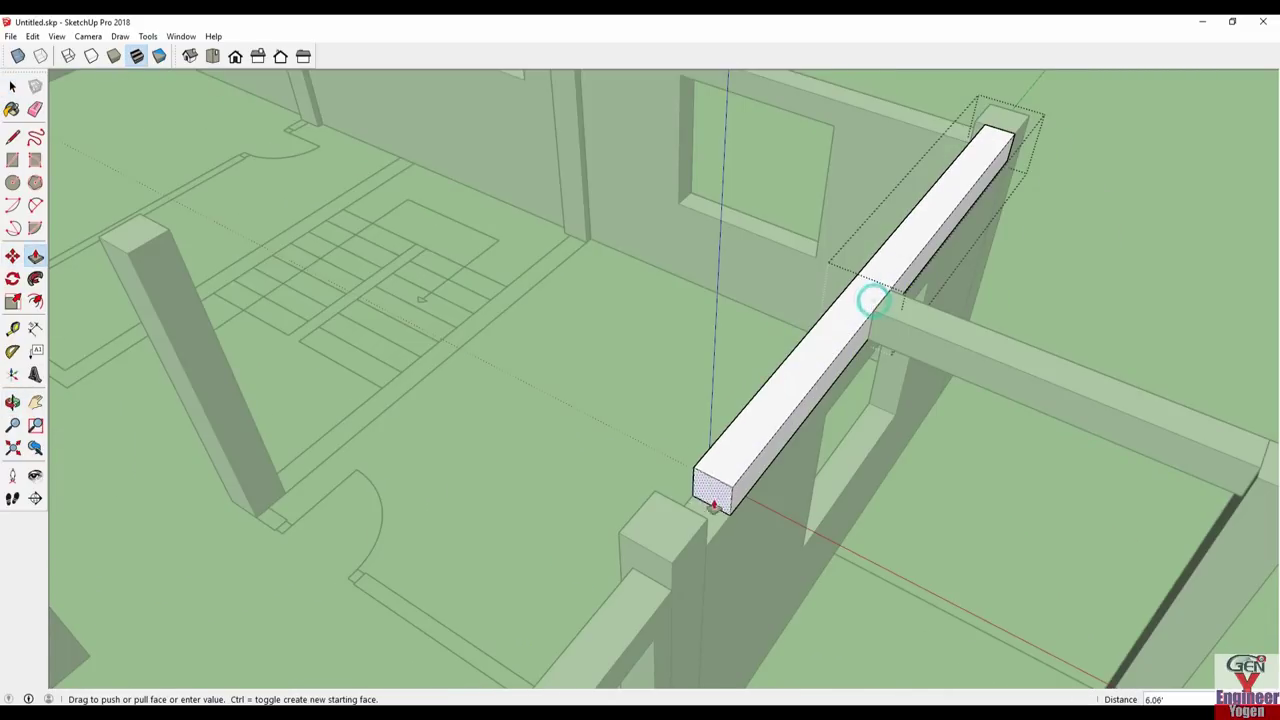
mouse_move(702, 536)
middle_down()
mouse_move(472, 518)
mouse_move(760, 488)
middle_up()
key(space)
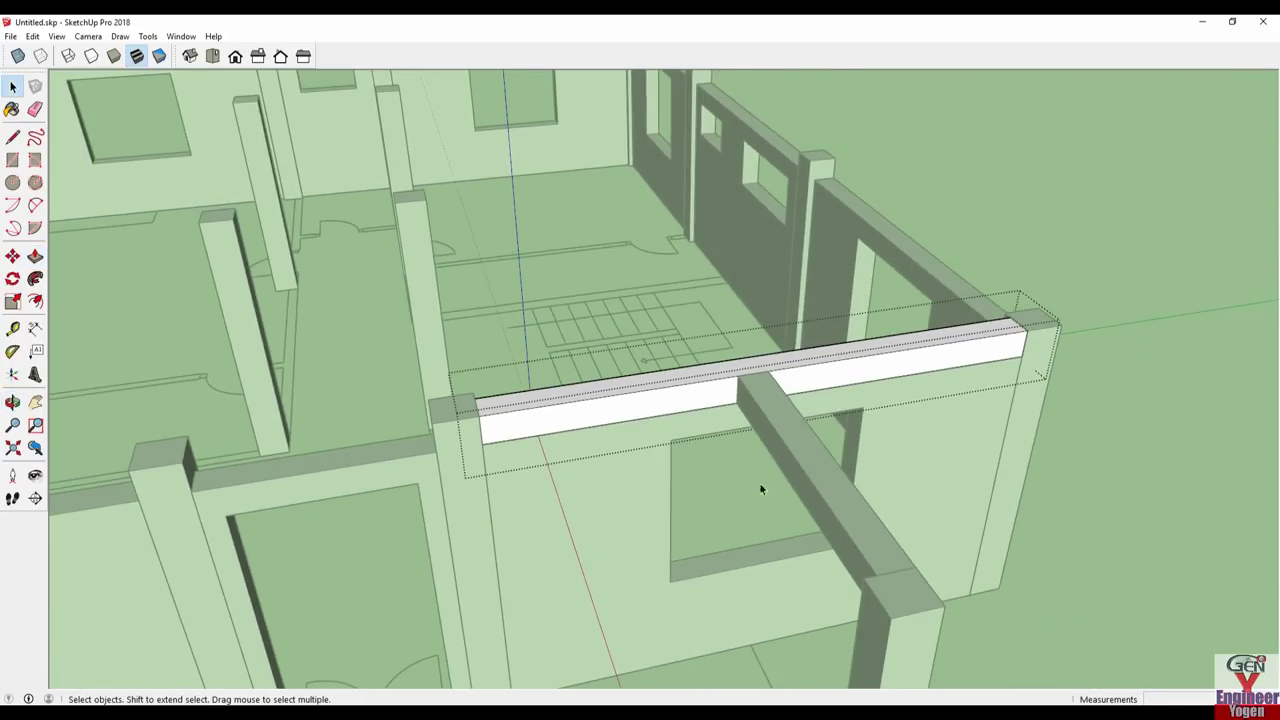
click(1094, 476)
- Copy the beam onto the front wall top and position it between the columns
key(m)
click(1030, 330)
key(ctrl)
scroll(1030, 330, down, 2)
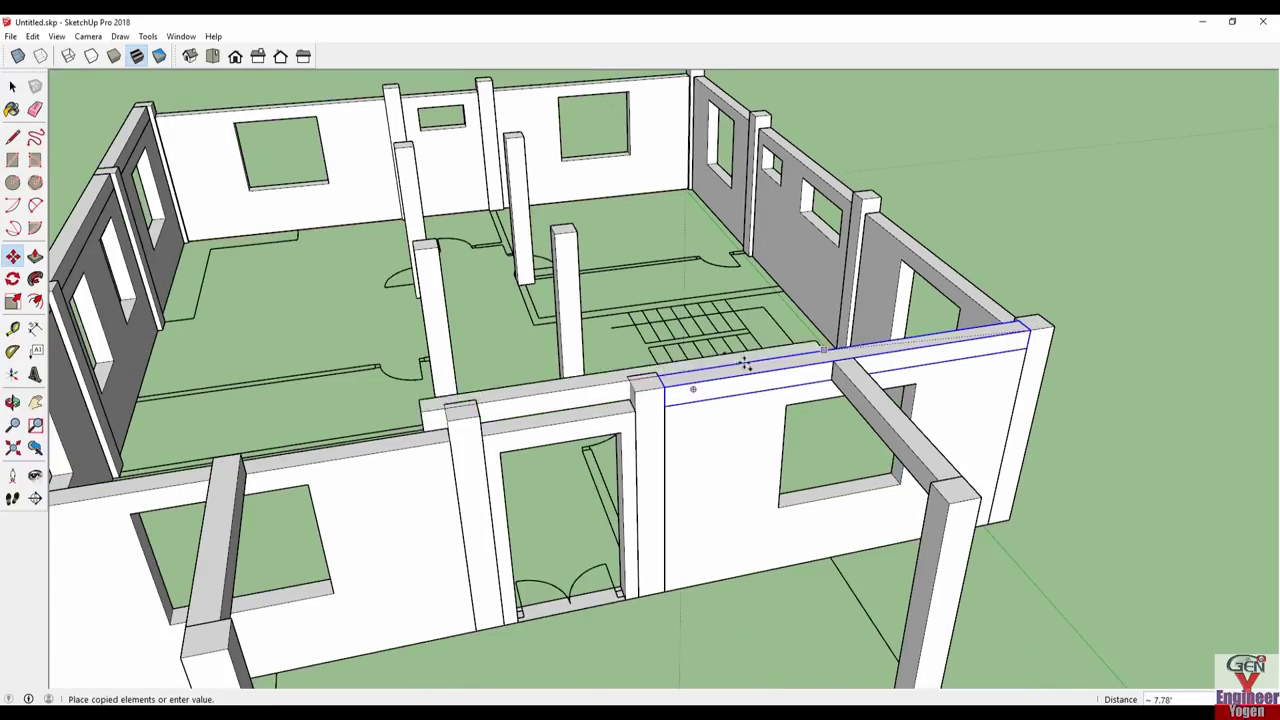
click(450, 418)
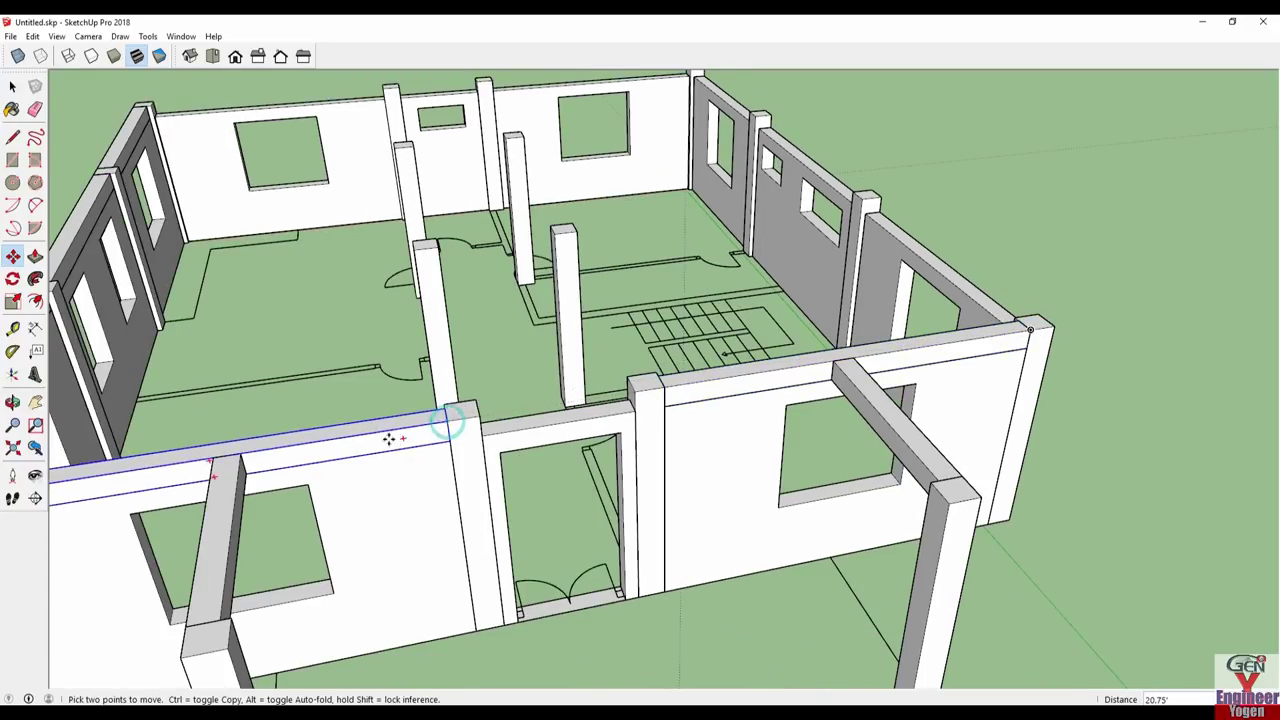
middle_drag(443, 423, 643, 440)
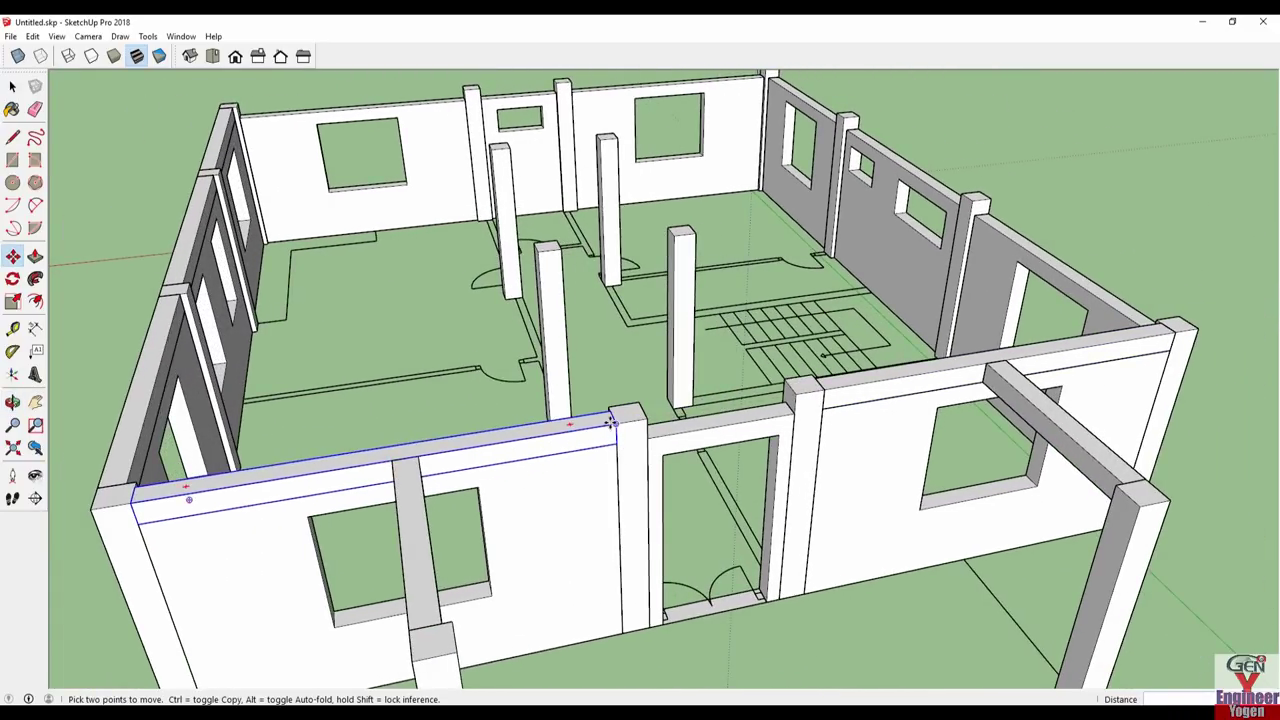
click(611, 422)
click(797, 393)
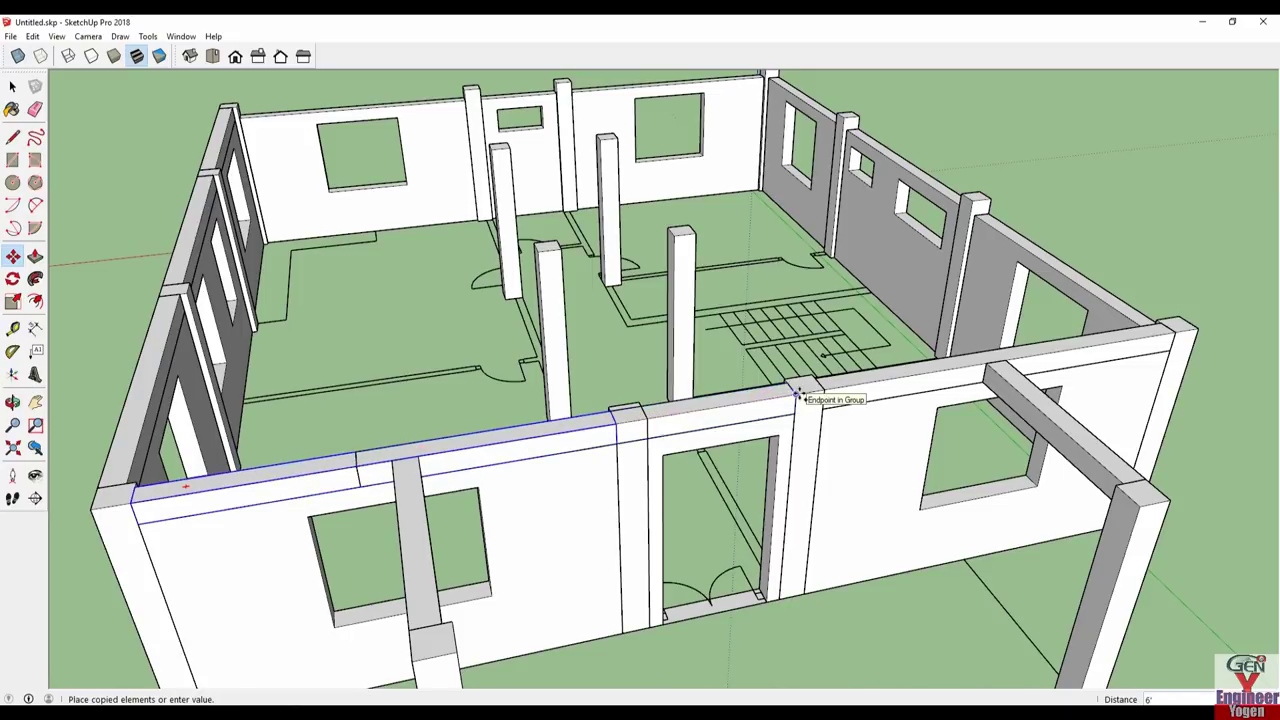
click(795, 393)
key(space)
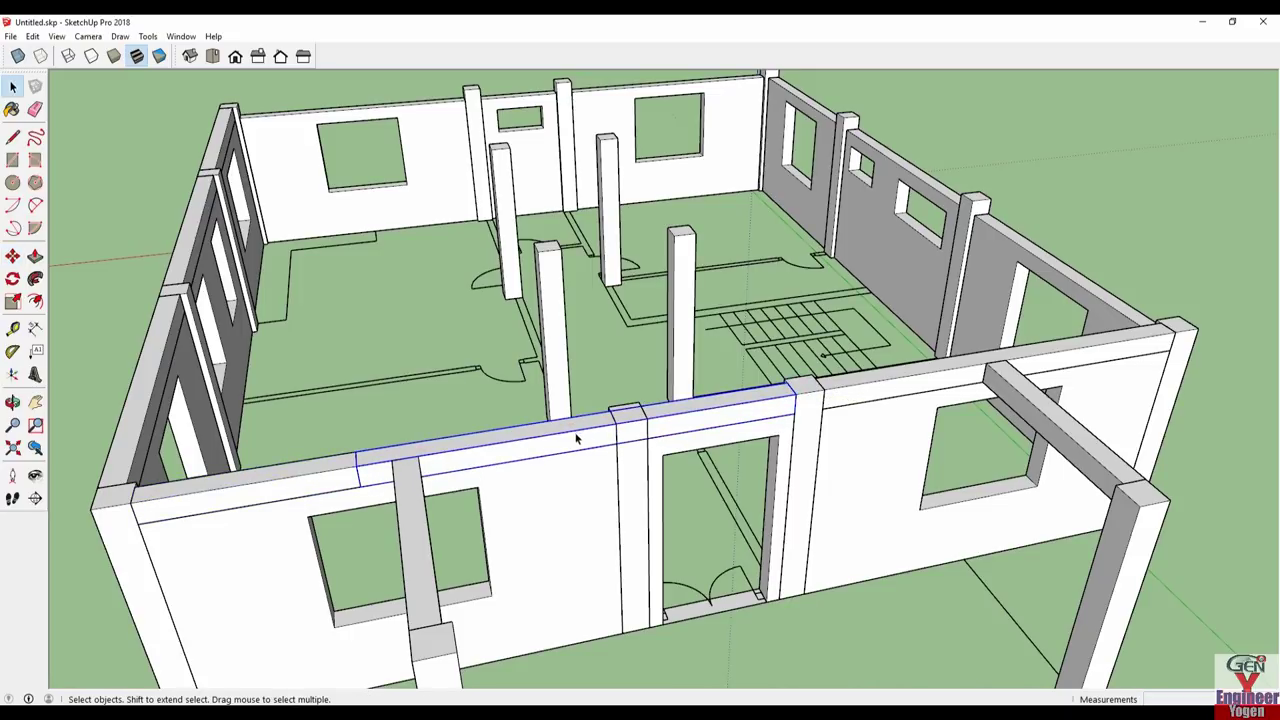
- Open the copied beam group for Push/Pull editing
double_click(563, 444)
mouse_move(563, 444)
middle_down()
mouse_move(486, 429)
mouse_move(629, 400)
middle_up()
key(p)
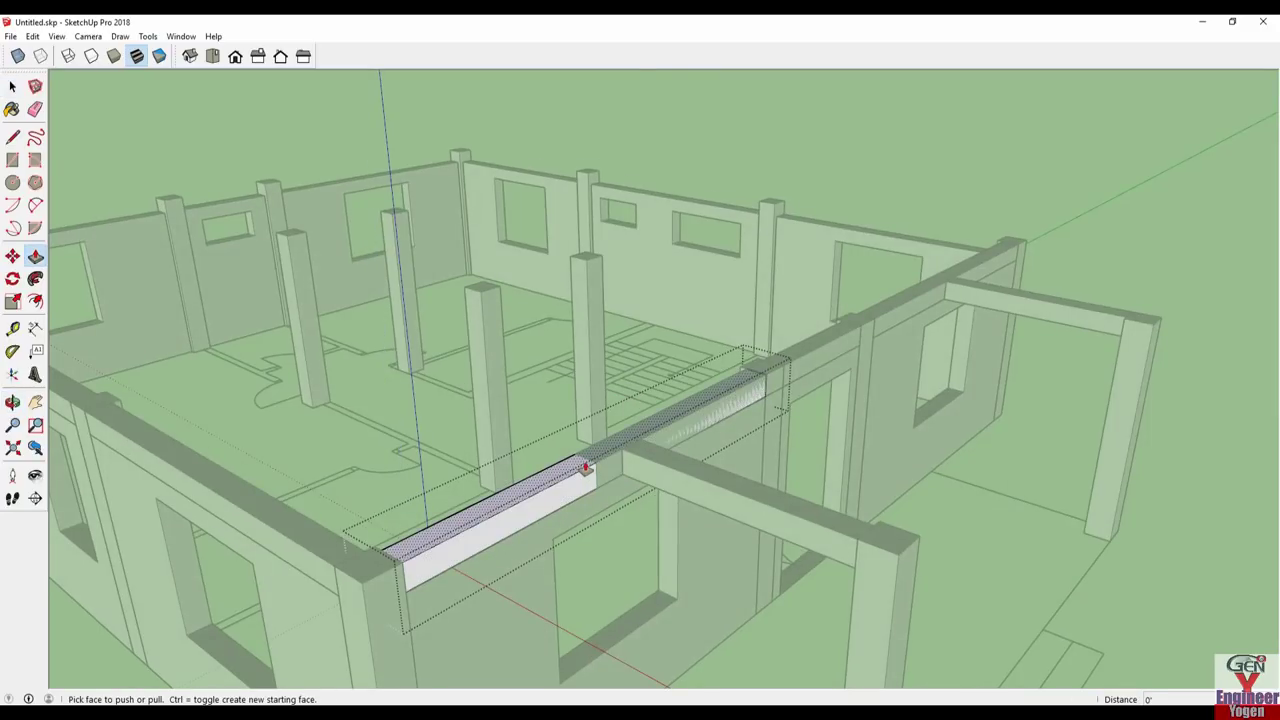
- Push/Pull the copied front-wall beam's end face out to the next column
click(1077, 163)
double_click(862, 339)
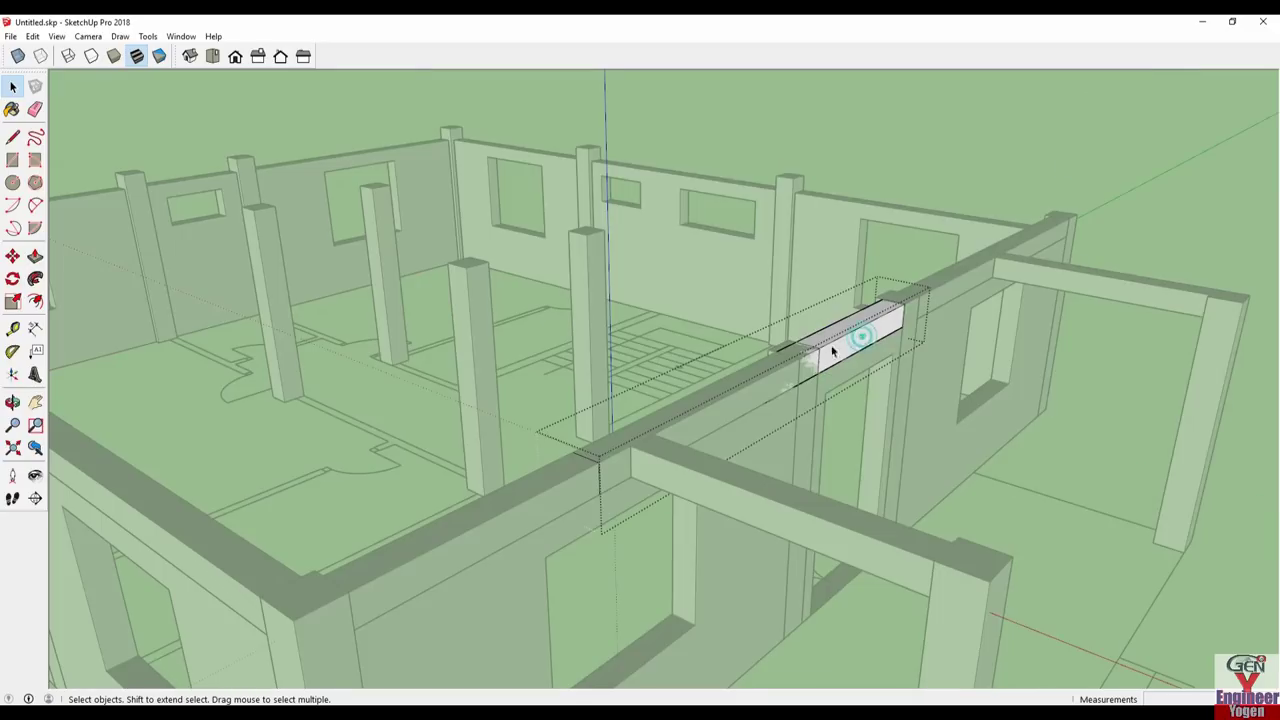
key(p)
click(812, 356)
mouse_move(763, 386)
middle_down()
mouse_move(610, 436)
mouse_move(1190, 190)
mouse_move(580, 434)
mouse_move(767, 511)
middle_up()
click(610, 436)
key(space)
click(1190, 190)
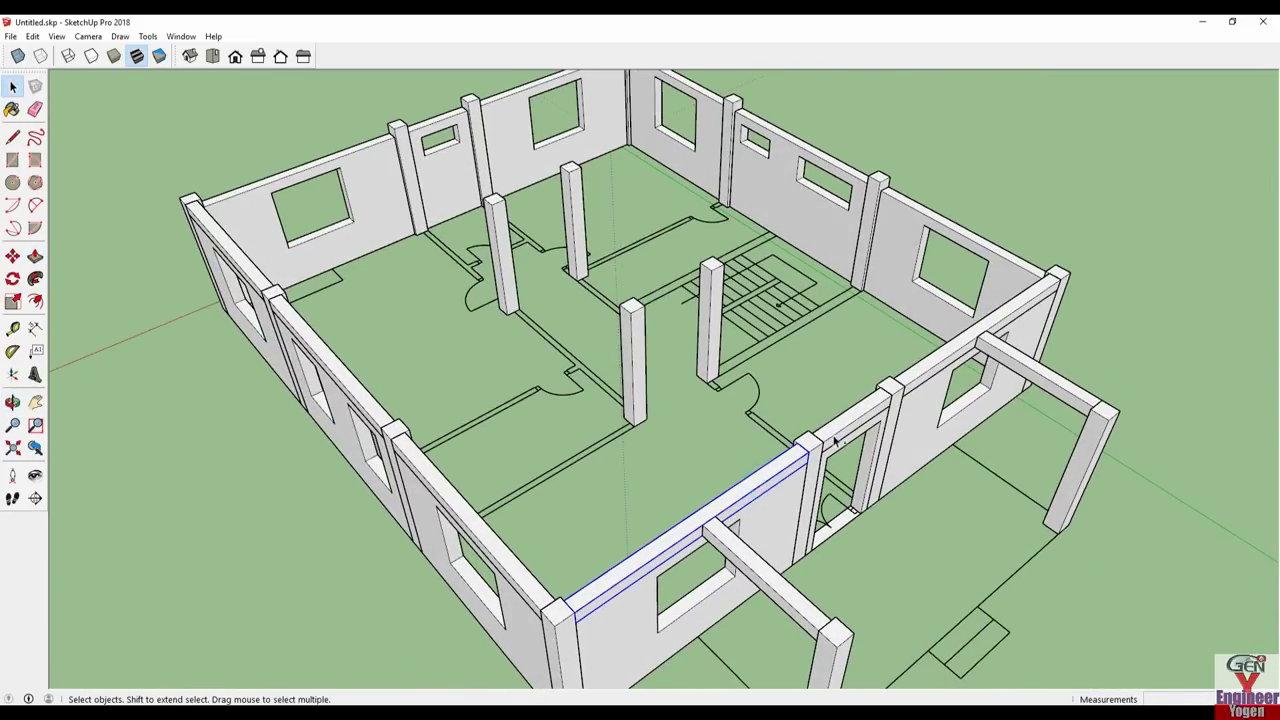
- Copy the side-wall beam across the interior columns as a first interior beam line
middle_drag(928, 368, 350, 238)
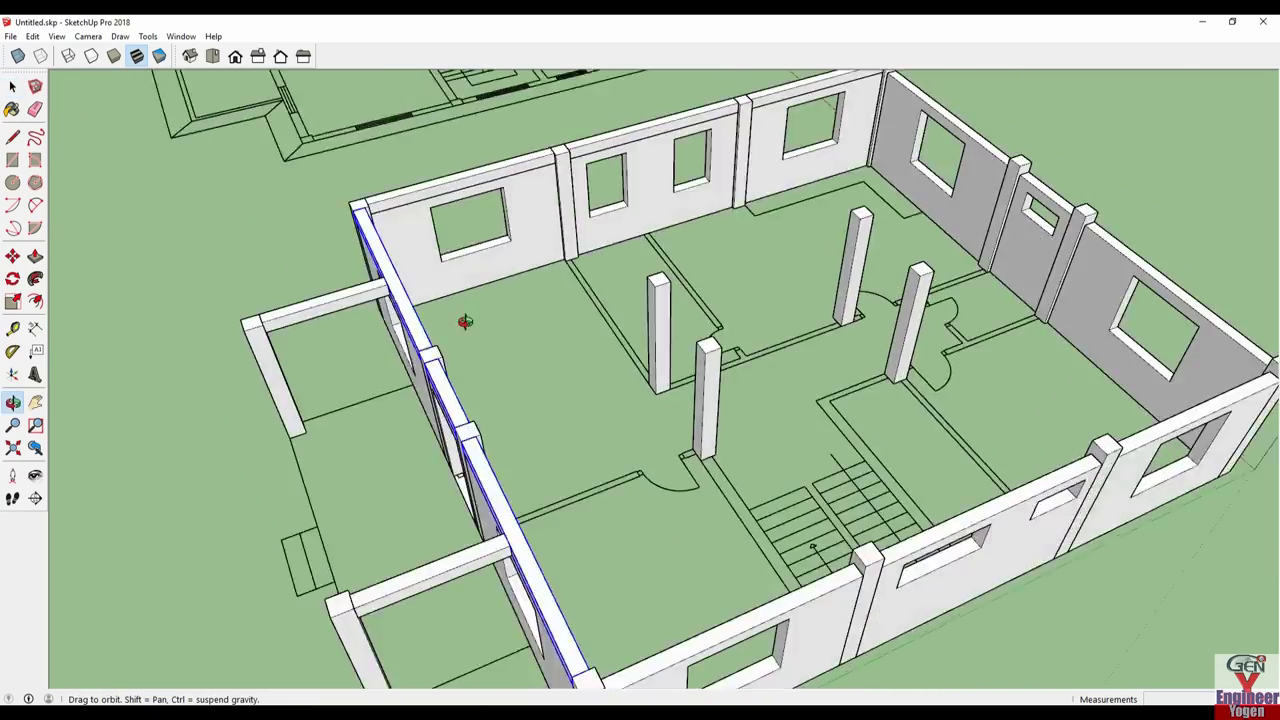
scroll(427, 500, up, 1)
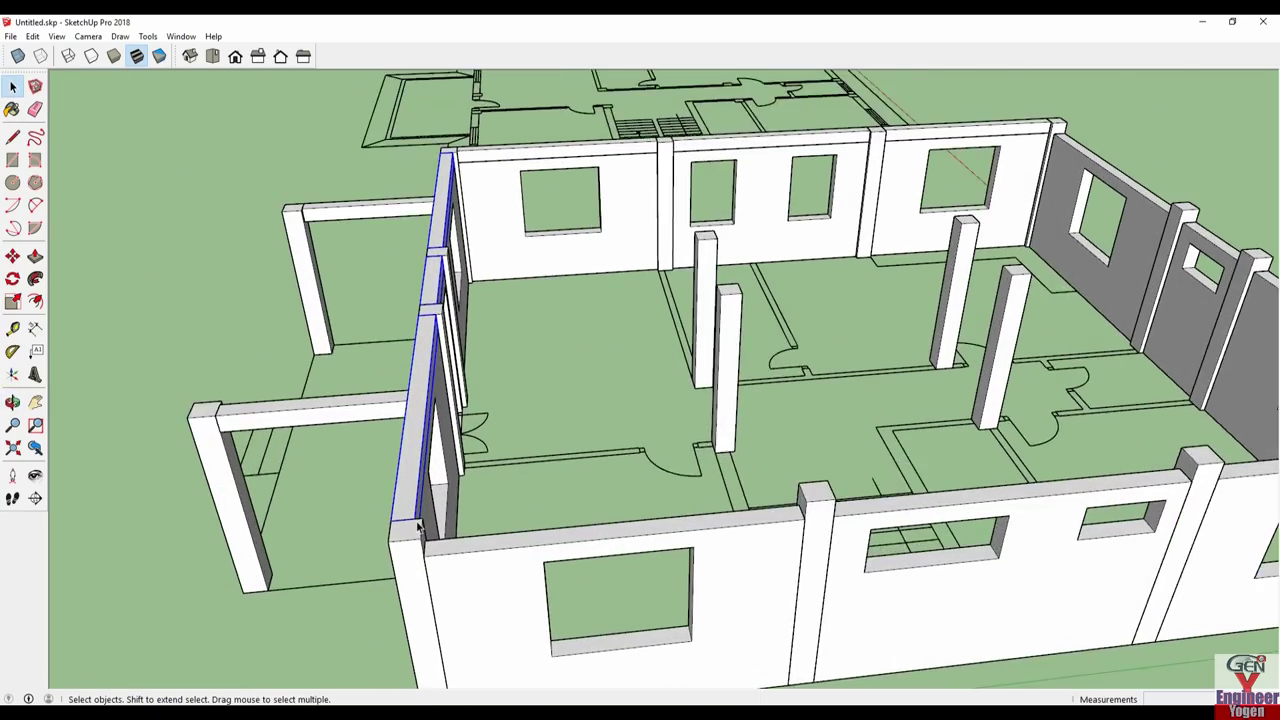
scroll(420, 526, up, 1)
key(m)
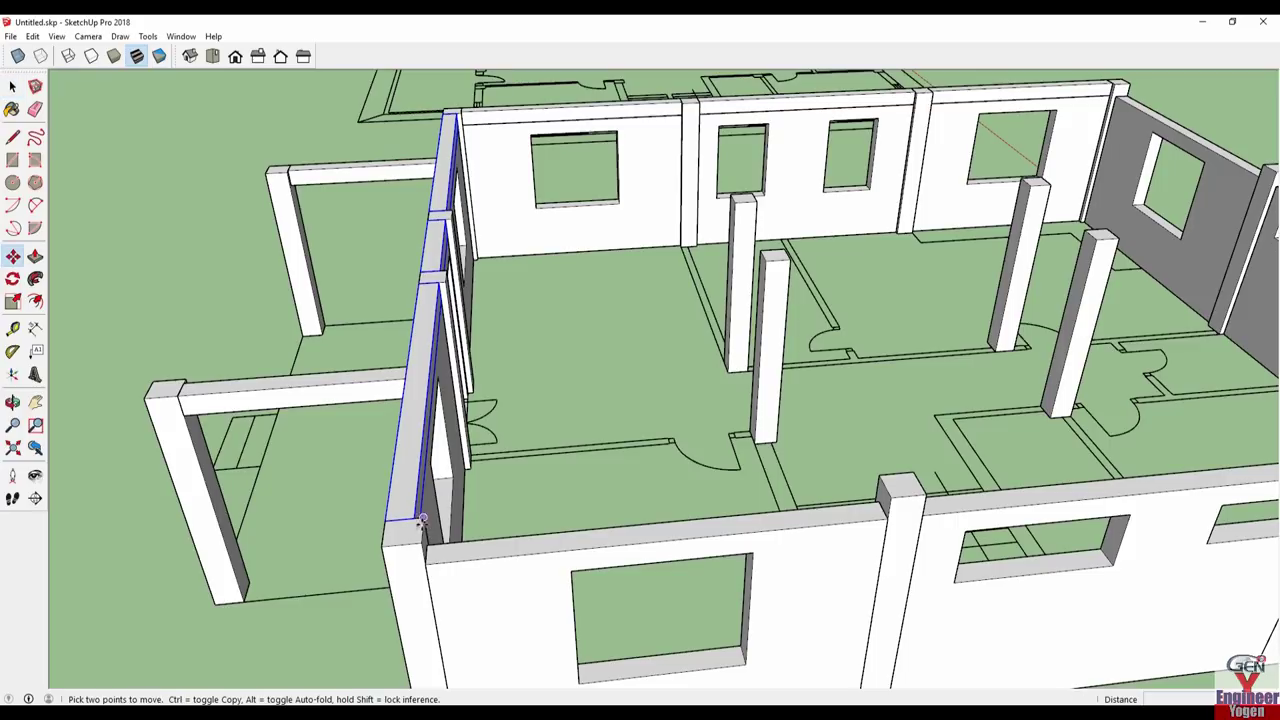
click(385, 525)
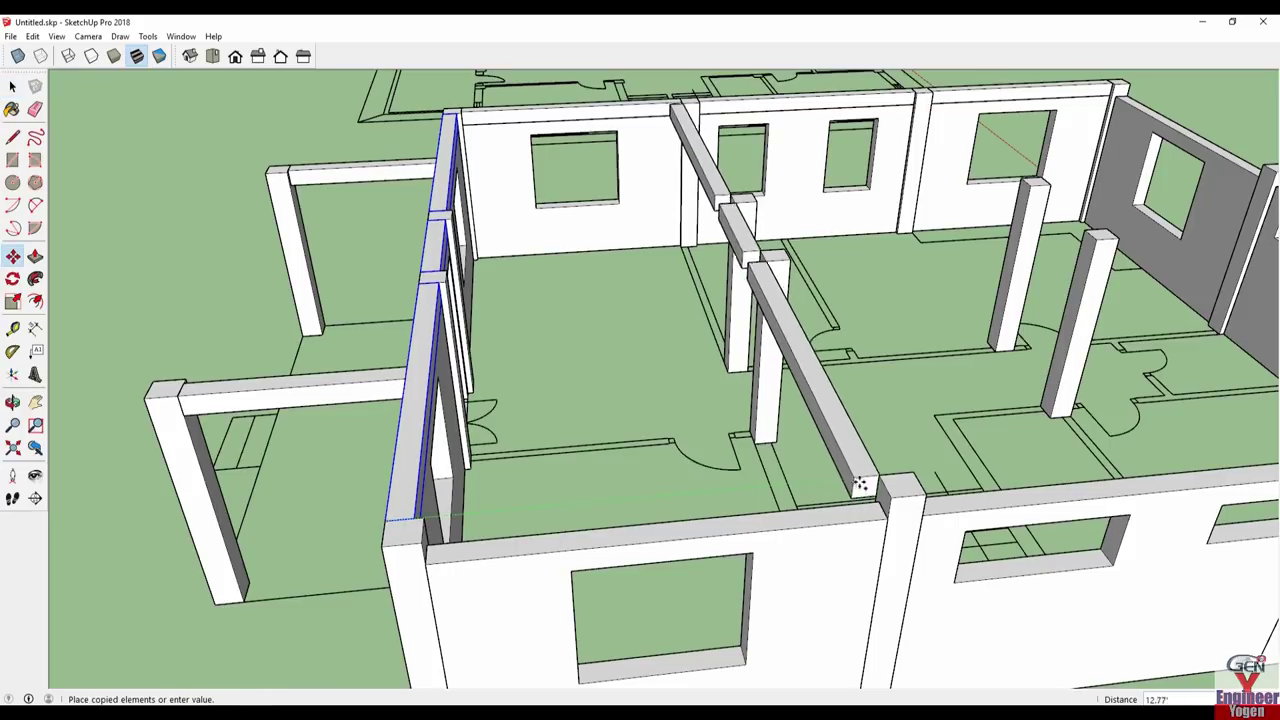
click(880, 482)
mouse_move(880, 482)
middle_down()
mouse_move(613, 557)
mouse_move(480, 620)
mouse_move(443, 608)
mouse_move(471, 634)
mouse_move(531, 640)
middle_up()
- Copy the beam again and set it as a second interior beam line
scroll(531, 640, down, 1)
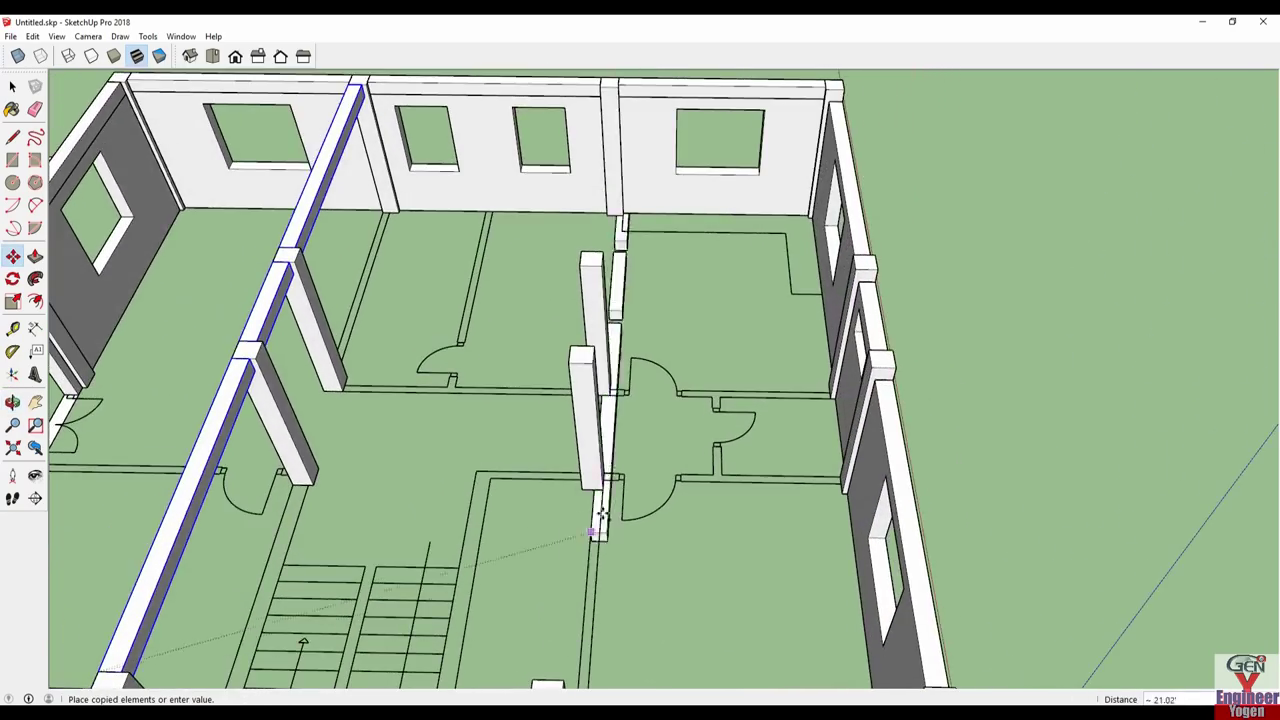
scroll(531, 640, down, 4)
ctrl+click(383, 577)
click(857, 564)
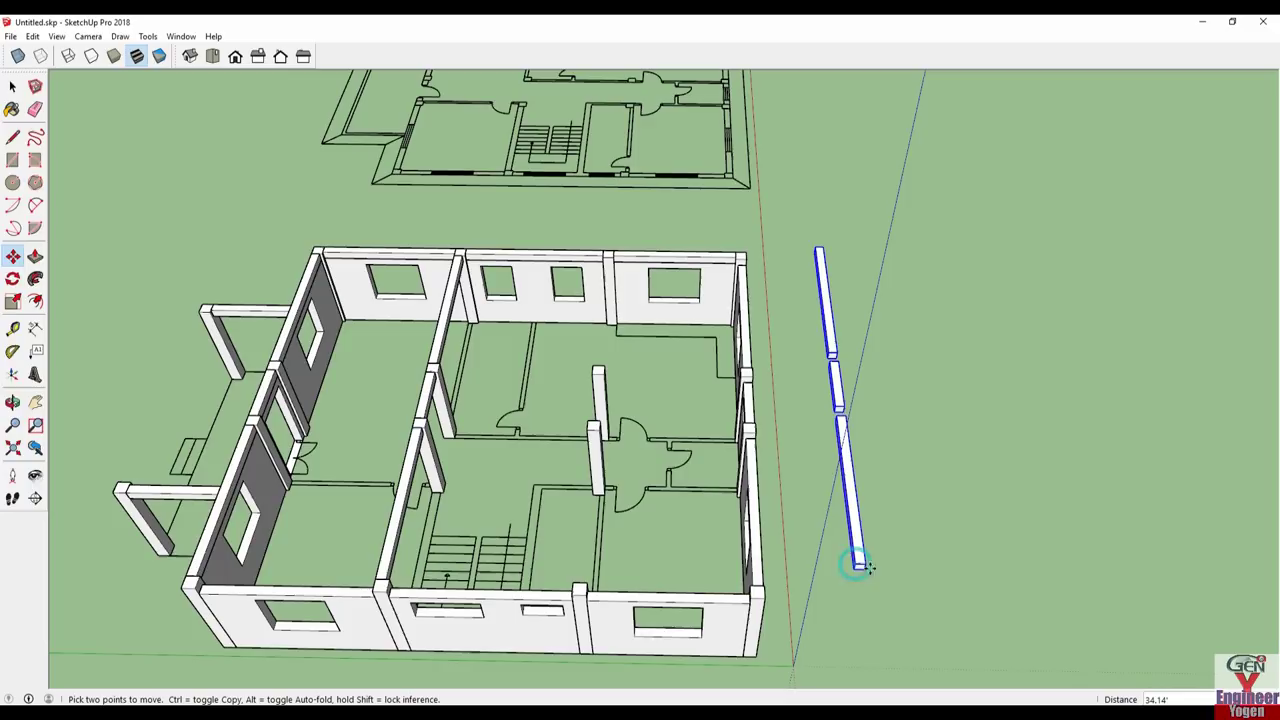
click(862, 564)
click(586, 590)
mouse_move(586, 588)
middle_down()
mouse_move(573, 563)
mouse_move(734, 444)
middle_up()
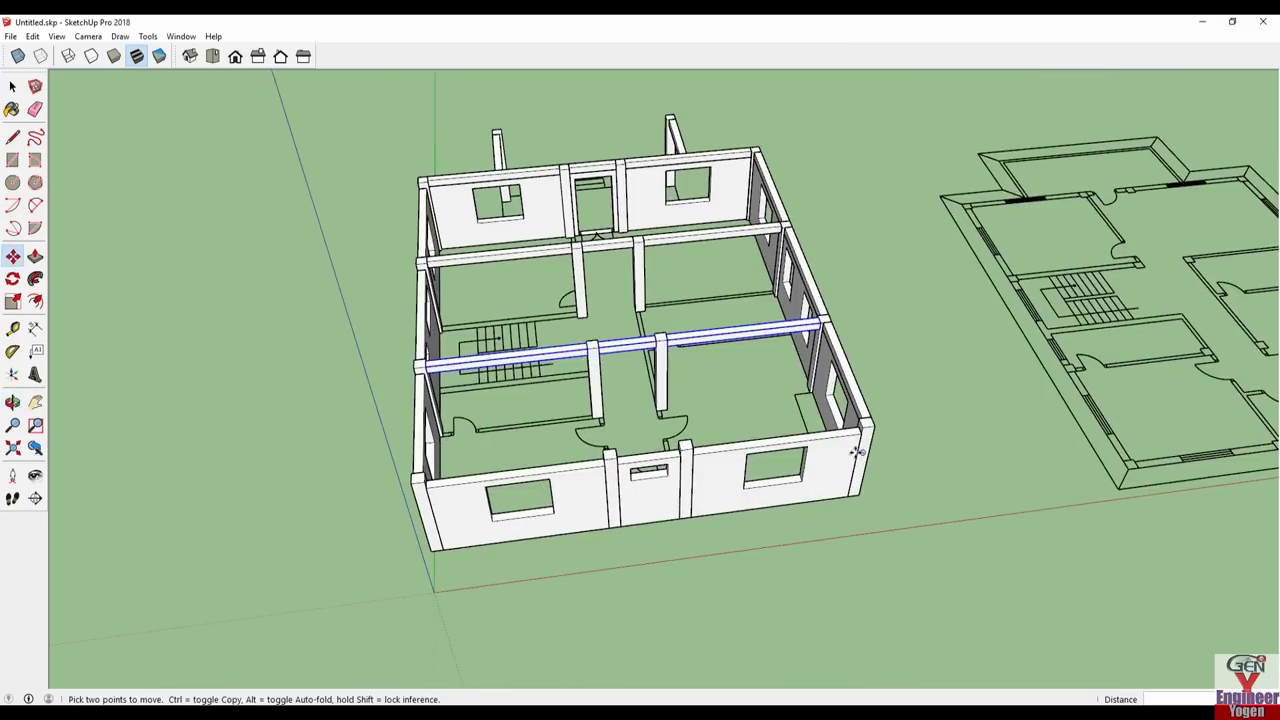
key(space)
- Copy the interior beam line to the wall end
click(768, 452)
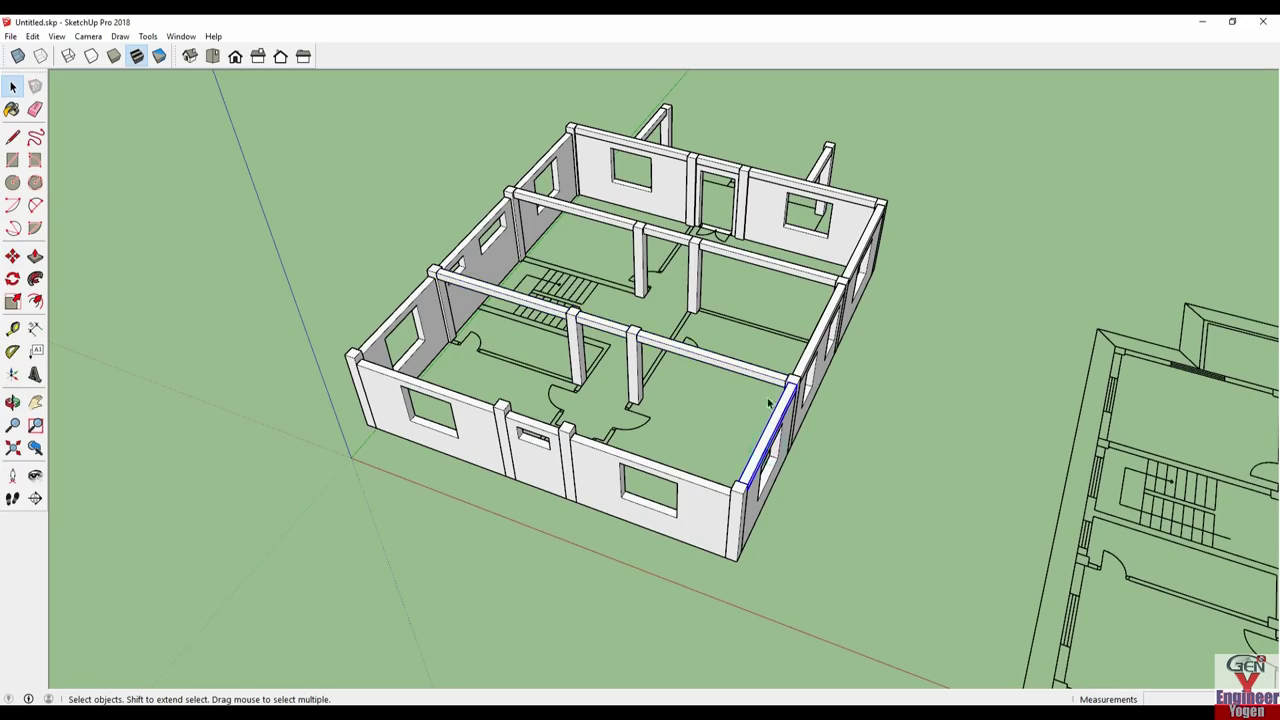
scroll(807, 362, up, 1)
scroll(810, 358, up, 2)
mouse_move(812, 357)
middle_down()
mouse_move(696, 525)
mouse_move(798, 459)
middle_up()
click(763, 440)
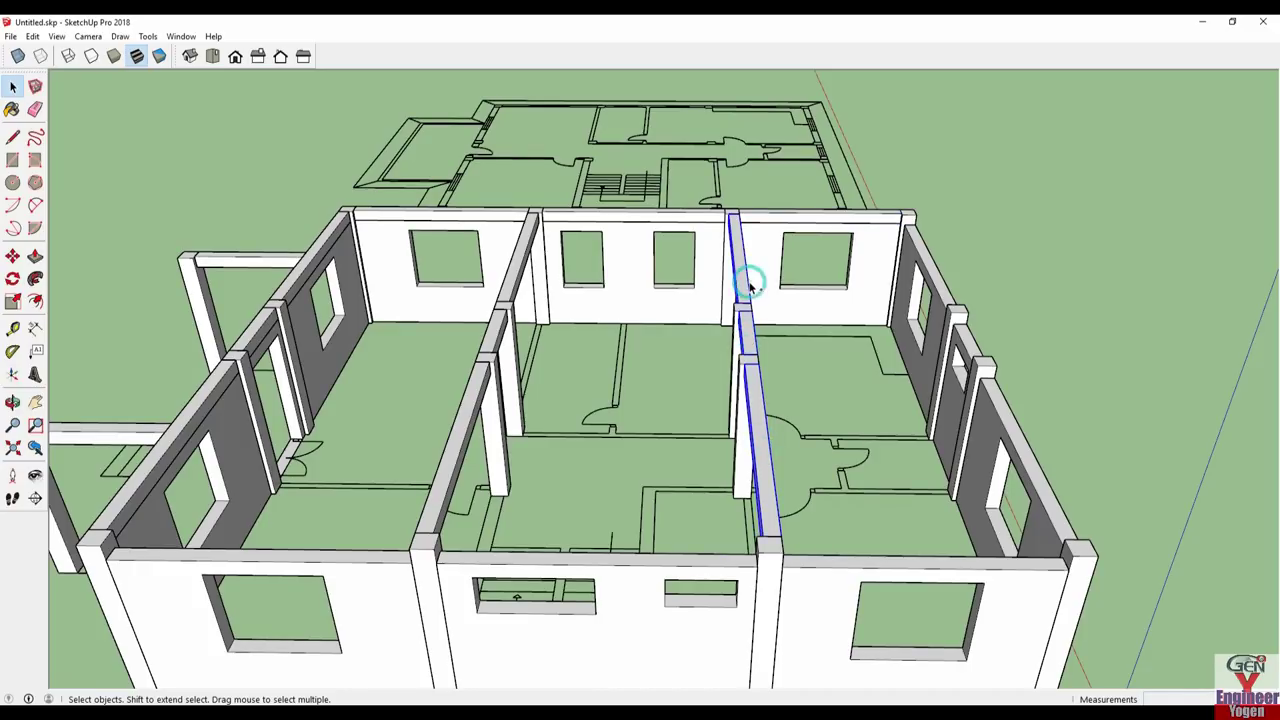
middle_drag(757, 452, 718, 603)
key(m)
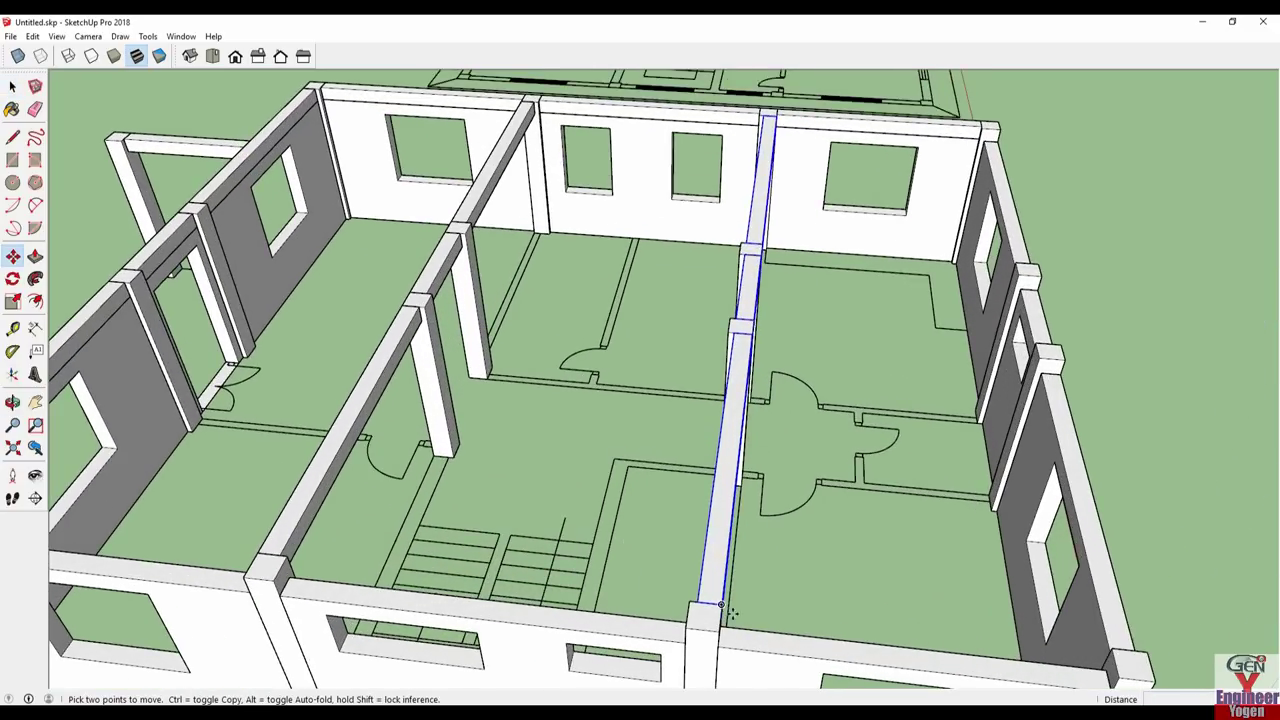
click(718, 604)
key(ctrl)
middle_drag(886, 603, 534, 491)
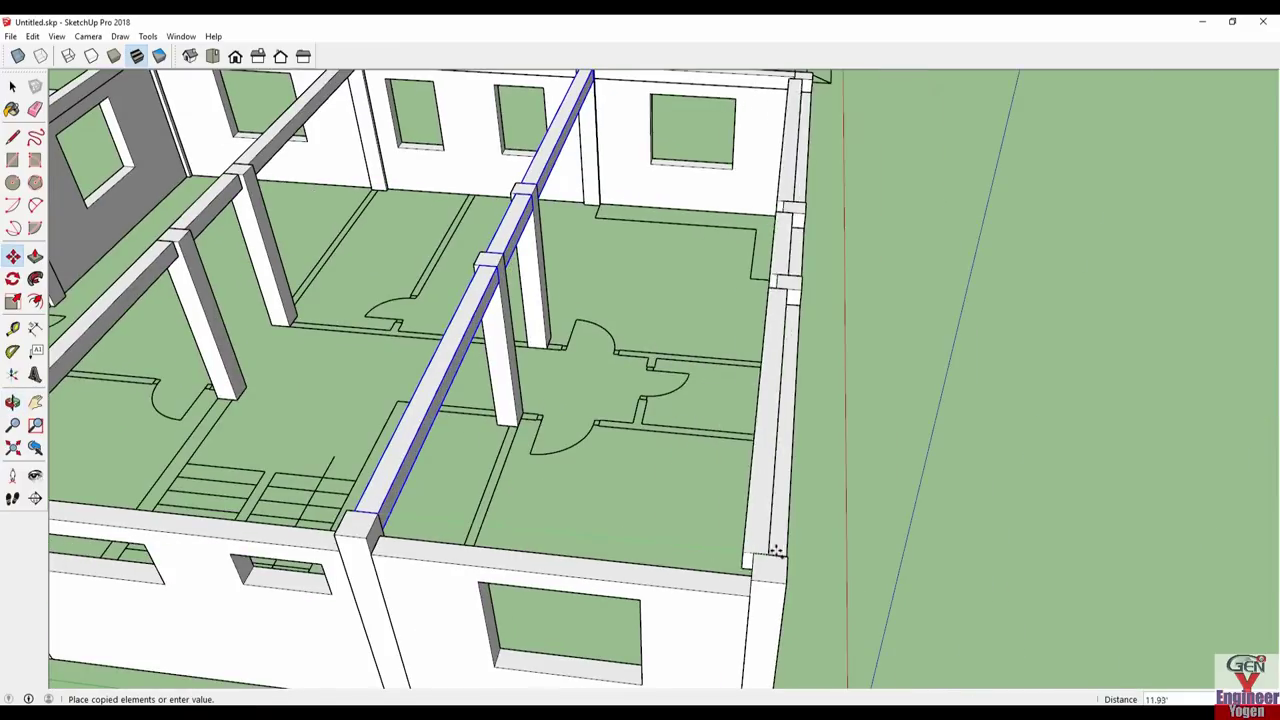
click(785, 560)
middle_drag(775, 545, 580, 480)
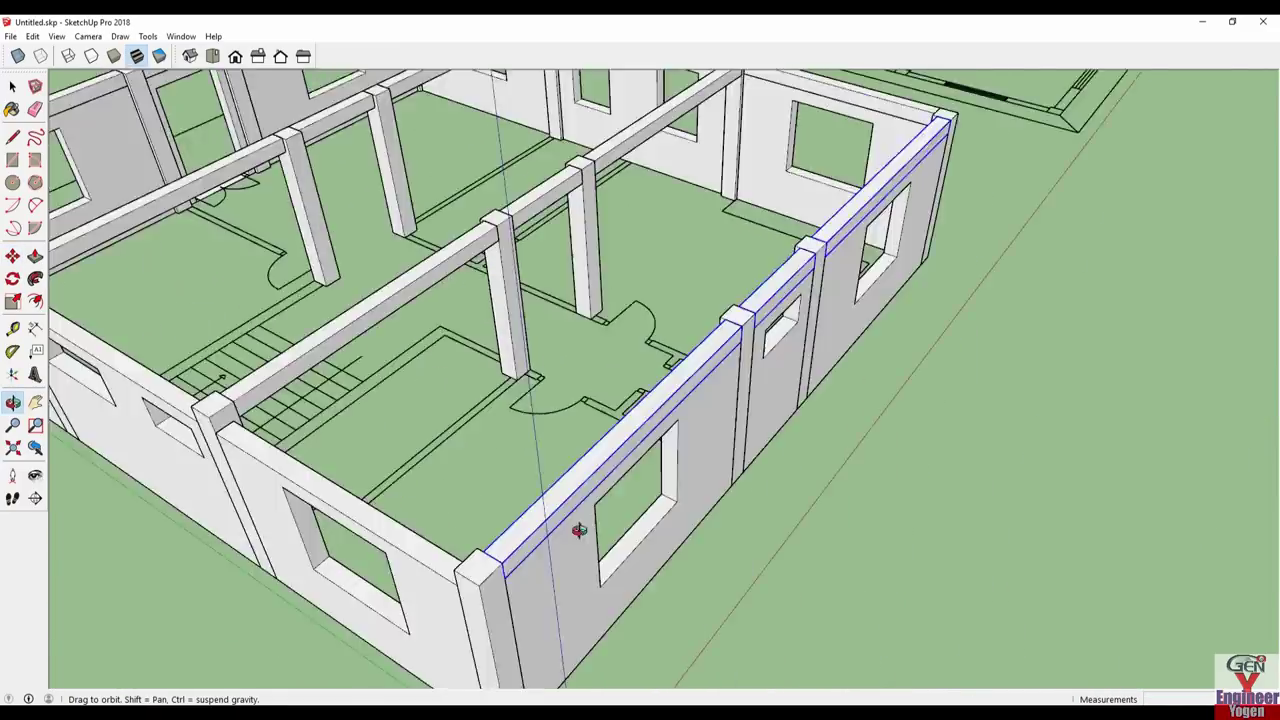
key(space)
- Copy the right-wall top beam onto the left wall
scroll(722, 490, down, 2)
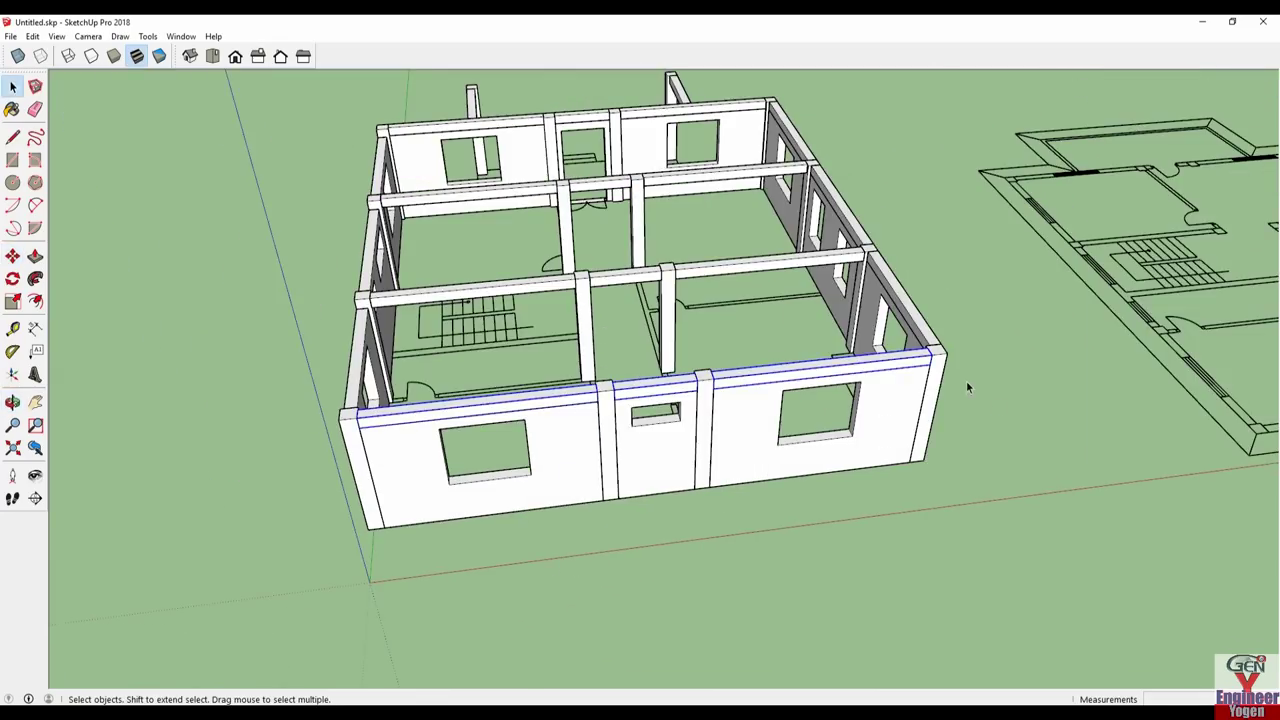
middle_drag(966, 380, 820, 470)
scroll(805, 485, up, 3)
click(805, 484)
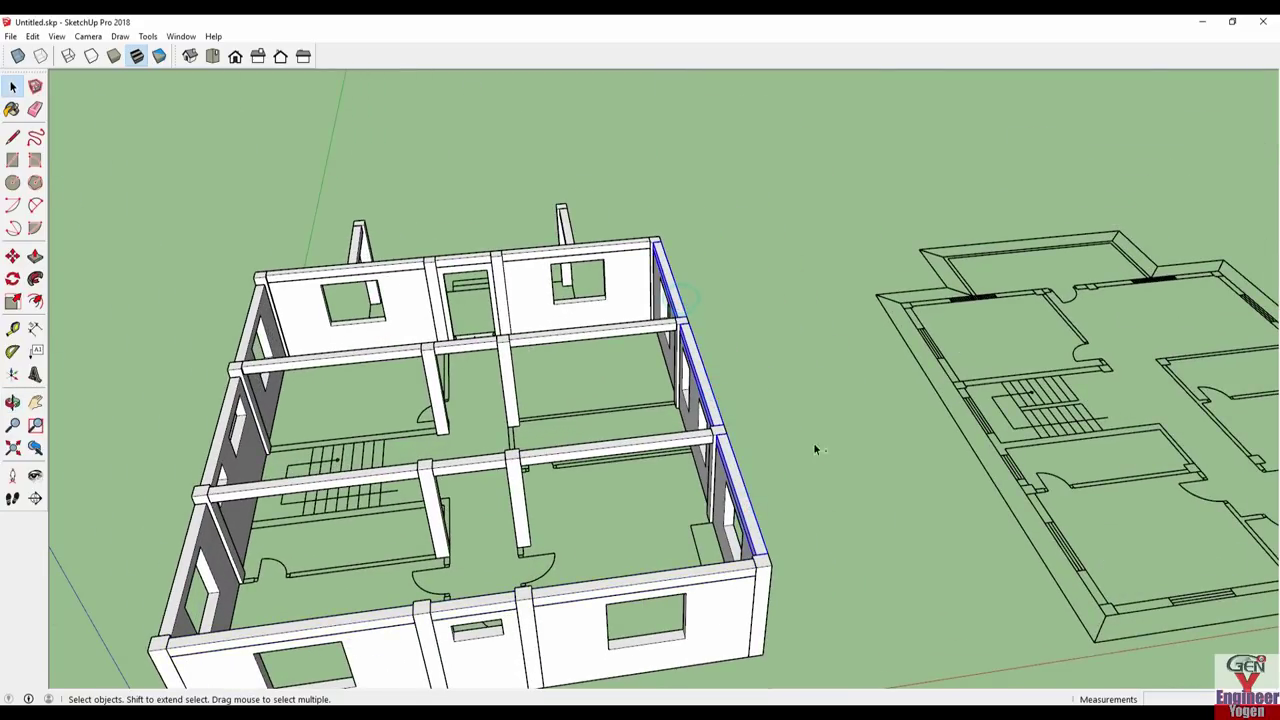
scroll(720, 588, up, 1)
scroll(768, 576, up, 1)
scroll(767, 567, up, 1)
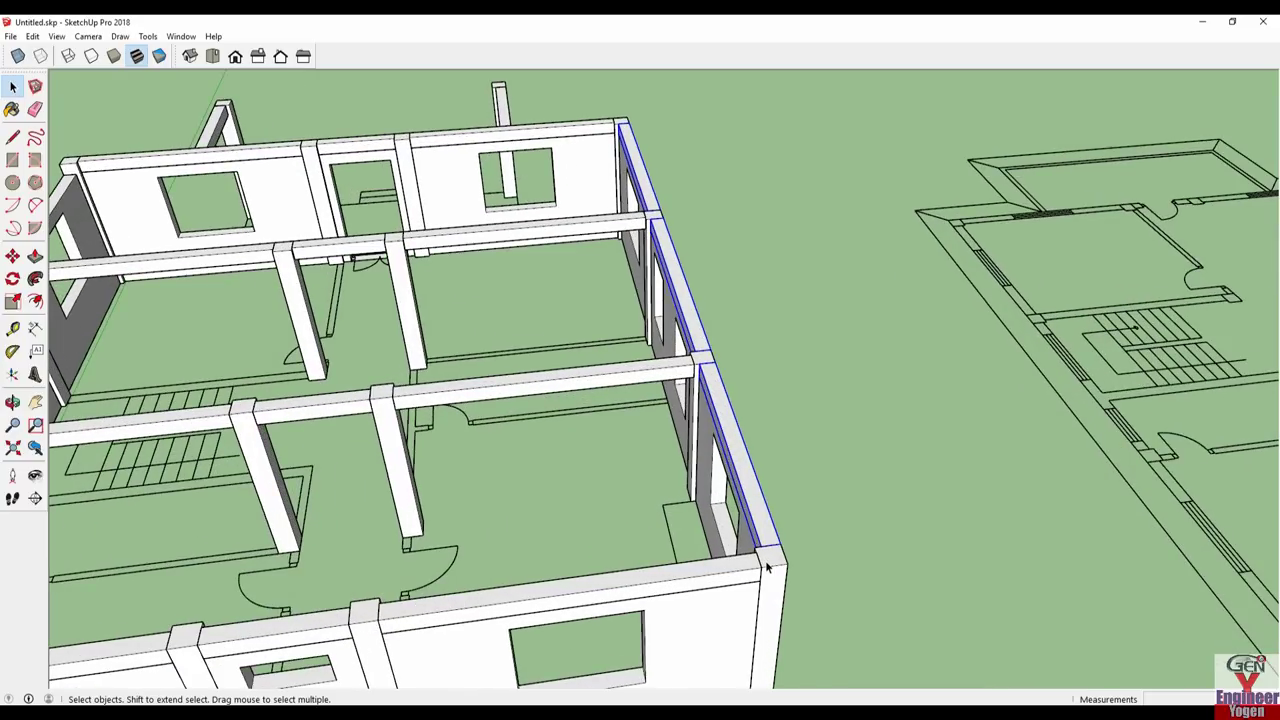
key(m)
scroll(766, 564, up, 1)
key(ctrl)
click(763, 543)
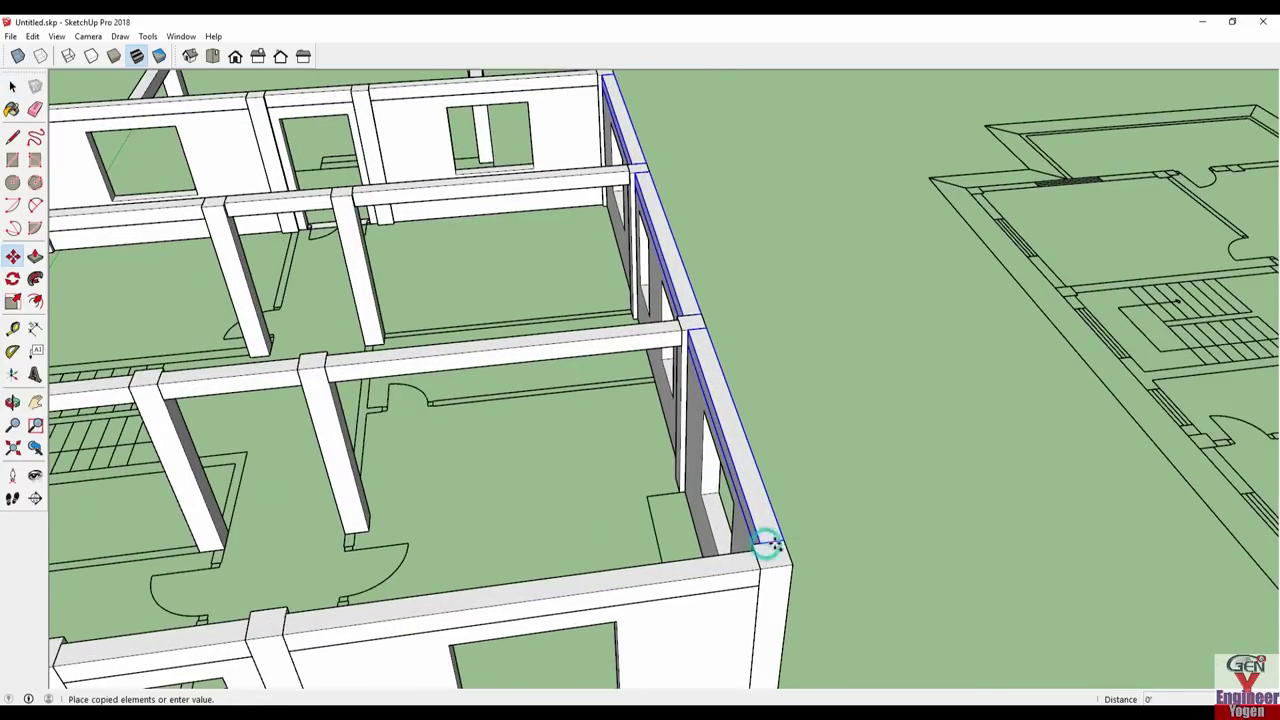
scroll(900, 530, down, 2)
scroll(600, 500, down, 2)
scroll(408, 590, up, 1)
scroll(408, 592, up, 1)
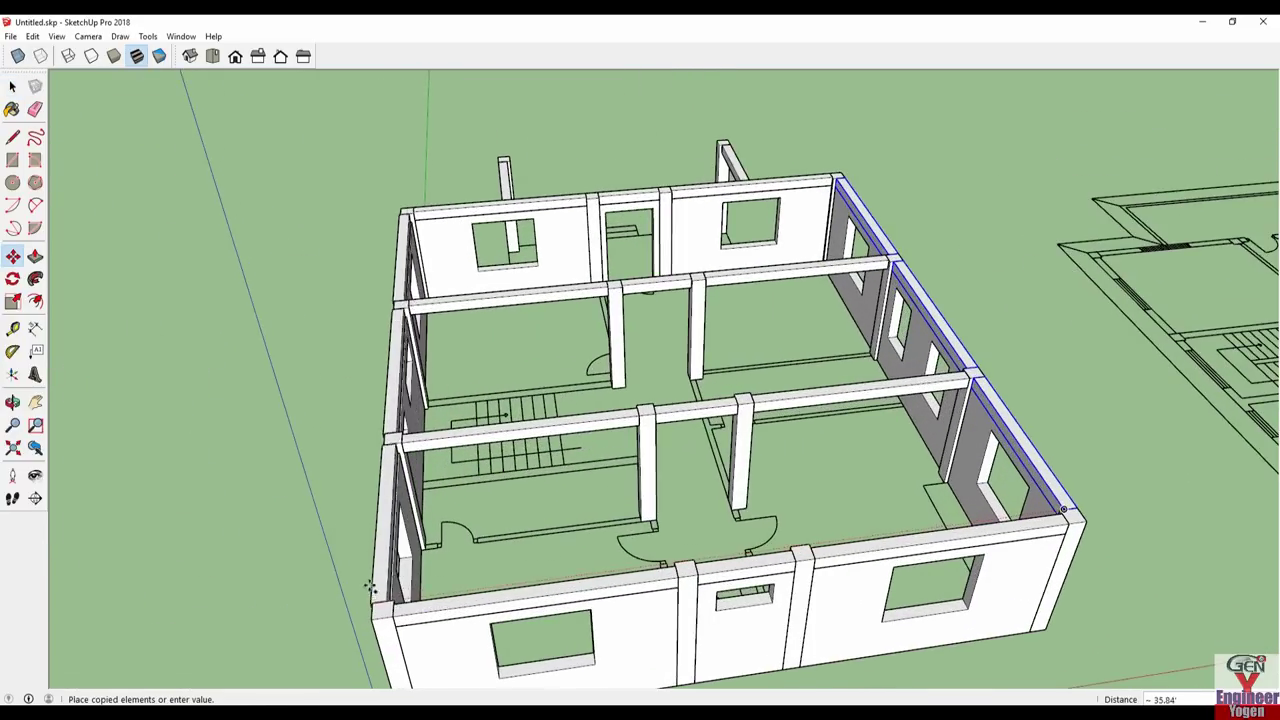
click(372, 603)
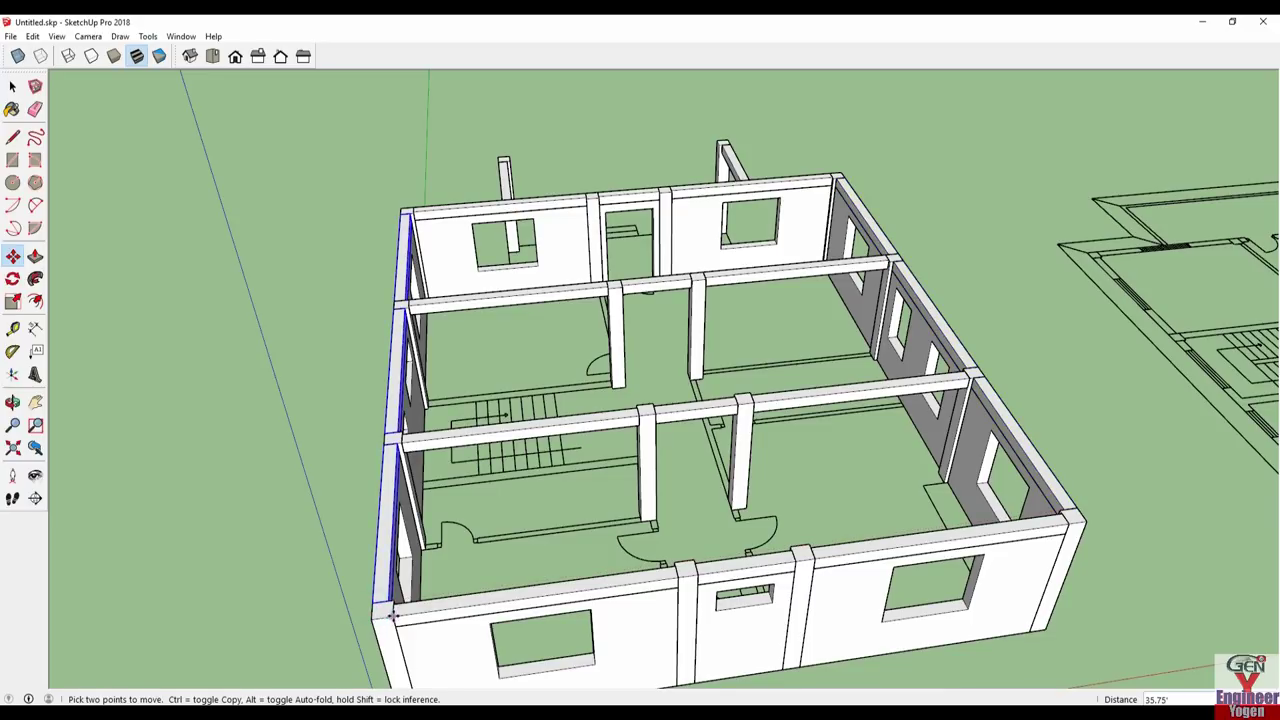
- Copy the beam across the middle of the house to complete the grid
click(370, 600)
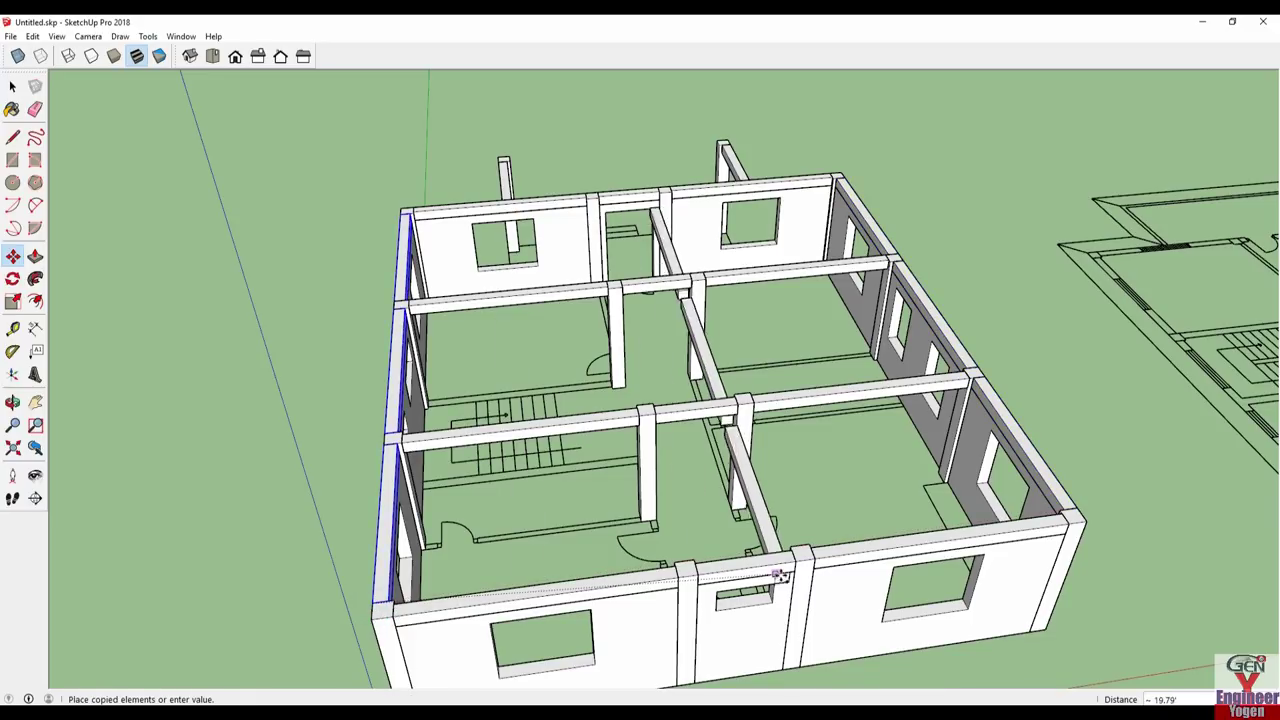
click(790, 548)
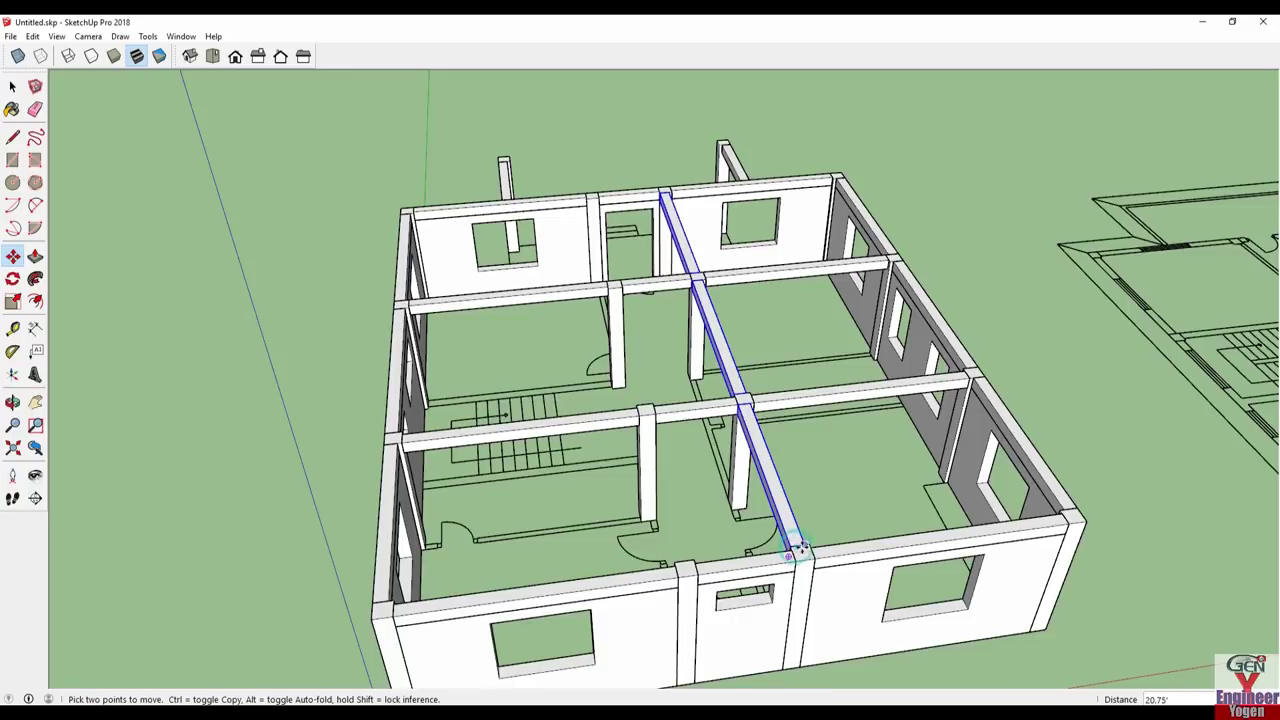
scroll(805, 545, up, 2)
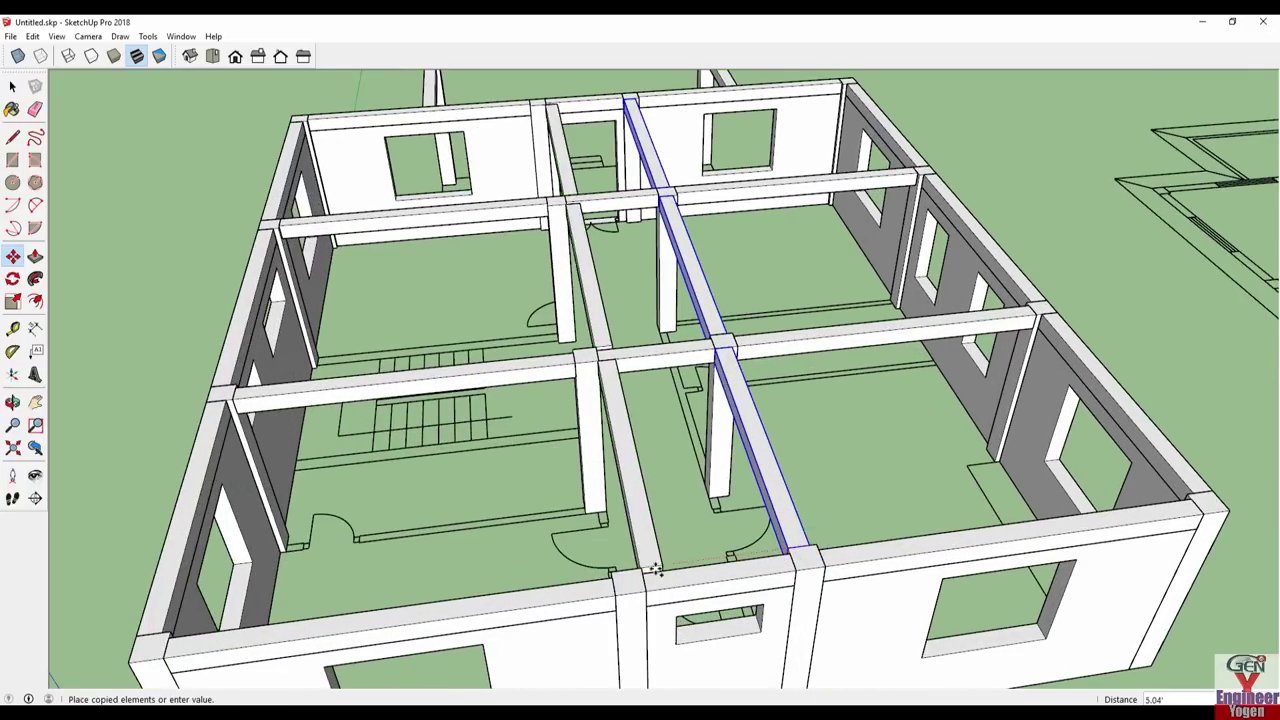
middle_drag(628, 571, 921, 537)
scroll(921, 537, down, 3)
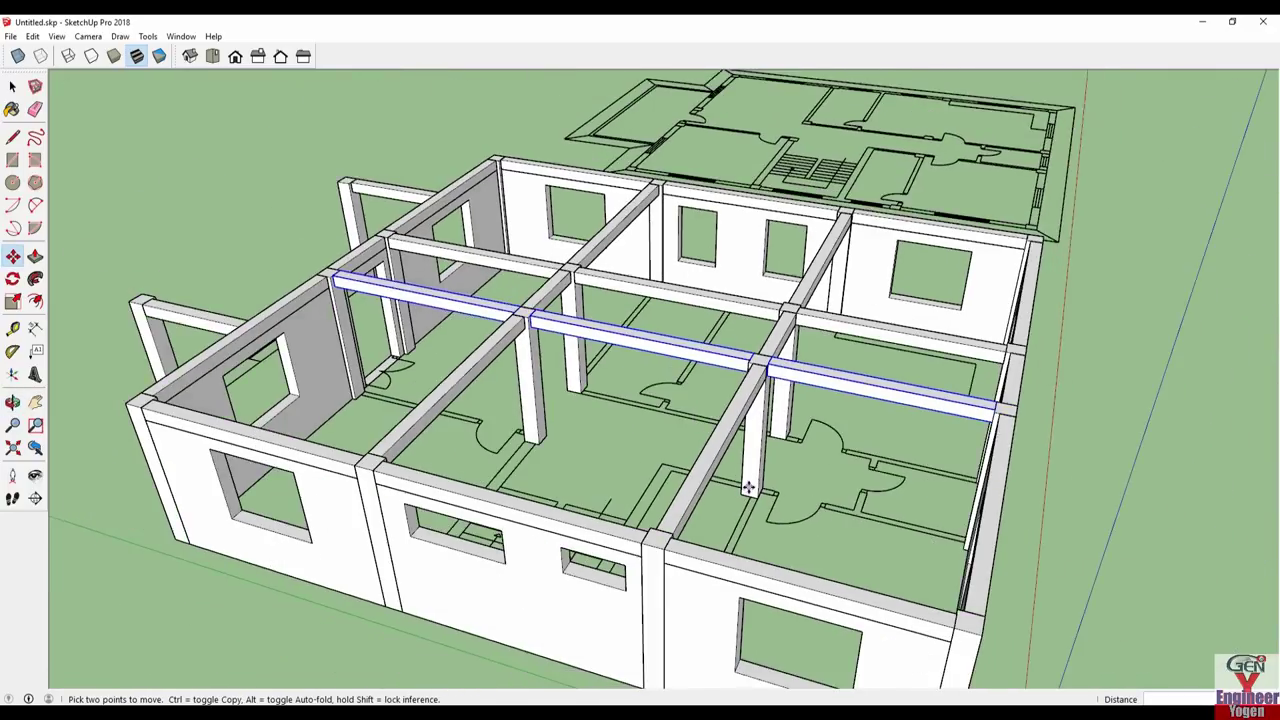
scroll(921, 537, down, 2)
key(space)
click(1125, 417)
- Move the beam out to the front porch columns
mouse_move(540, 460)
middle_down()
mouse_move(945, 458)
mouse_move(774, 534)
mouse_move(651, 508)
middle_up()
scroll(665, 490, up, 2)
key(m)
click(719, 470)
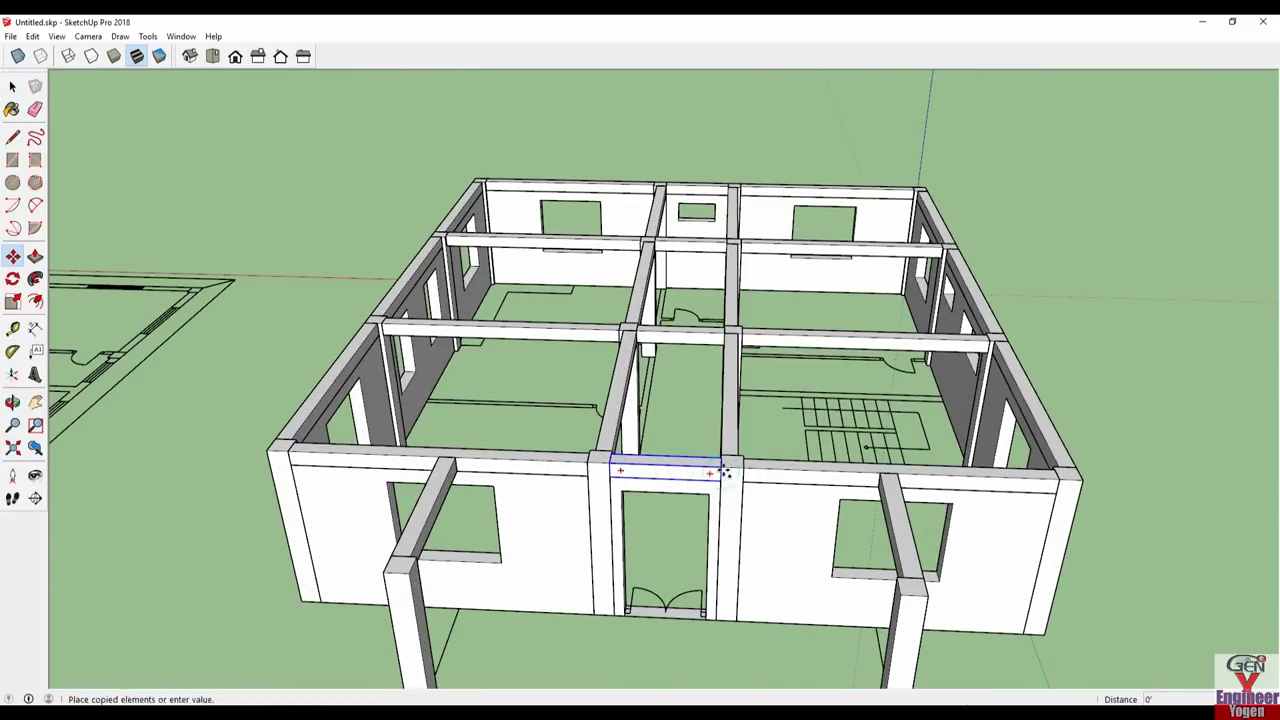
mouse_move(905, 598)
middle_down()
mouse_move(846, 612)
mouse_move(1012, 543)
middle_up()
key(space)
- Push/Pull the beam's end 13.50' so it reaches the far porch column
double_click(924, 567)
key(p)
drag(1067, 475, 816, 597)
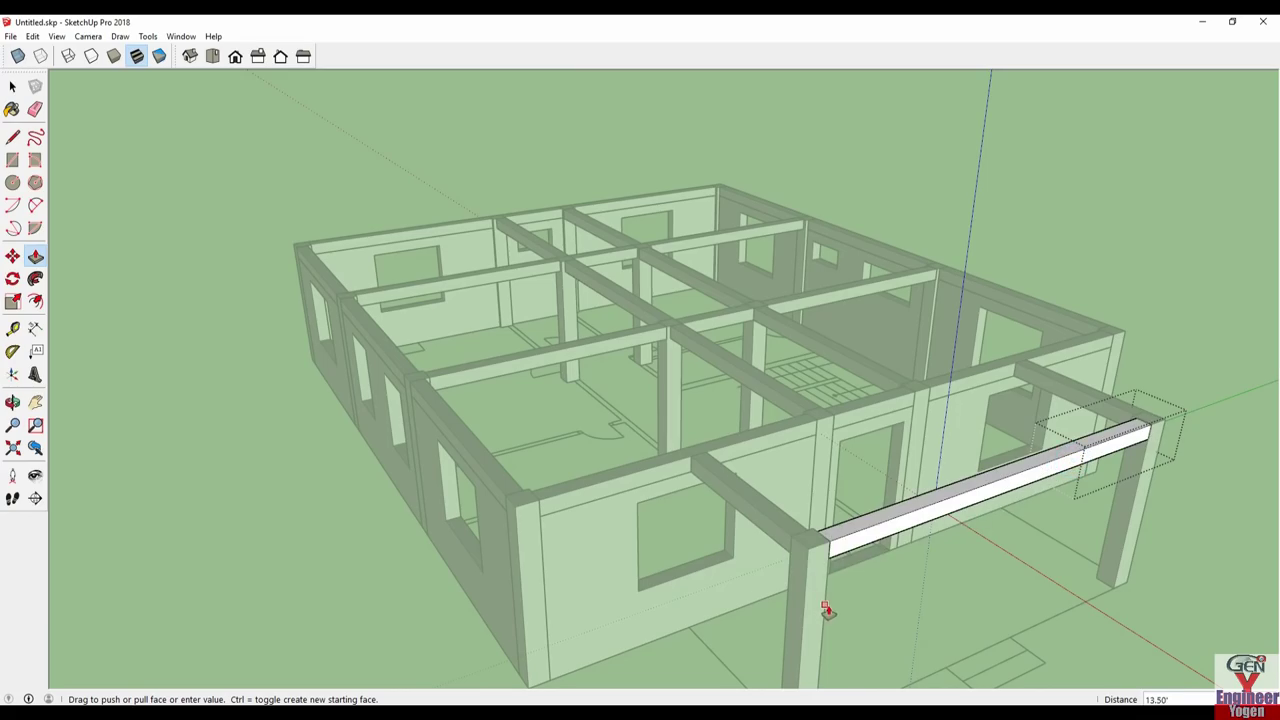
key(space)
click(277, 551)
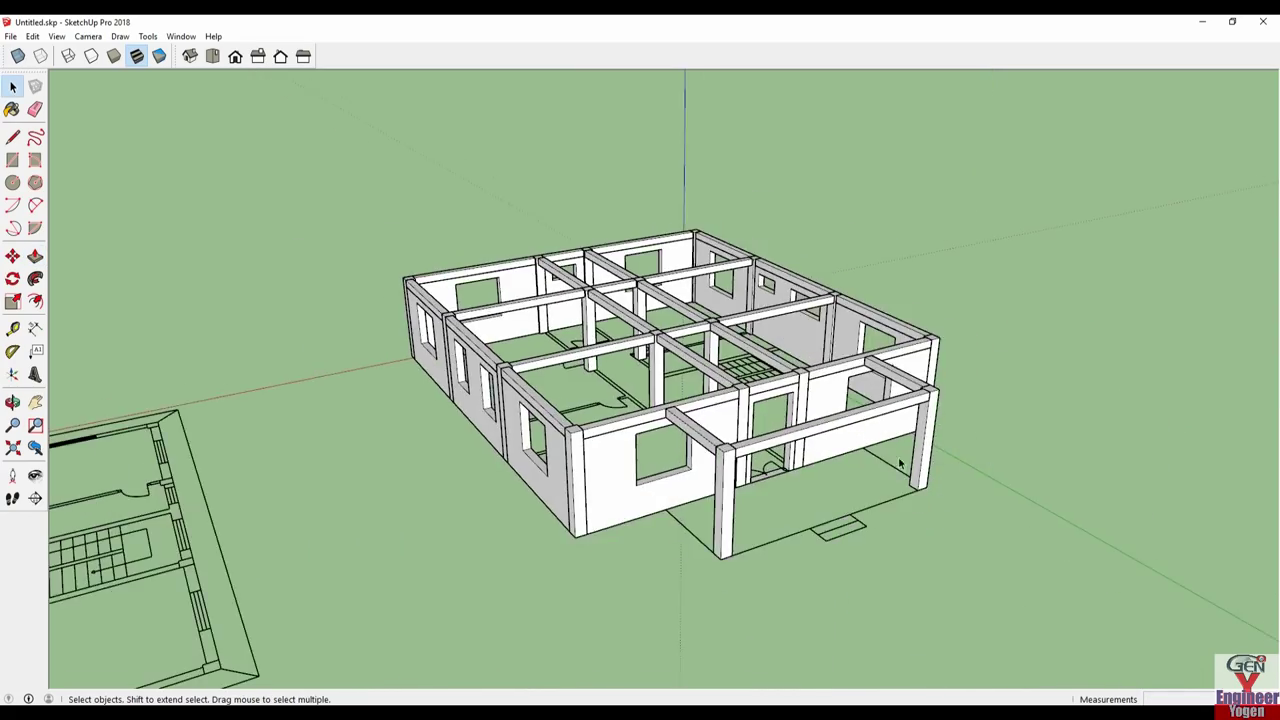
middle_drag(899, 463, 660, 396)
scroll(660, 396, up, 3)
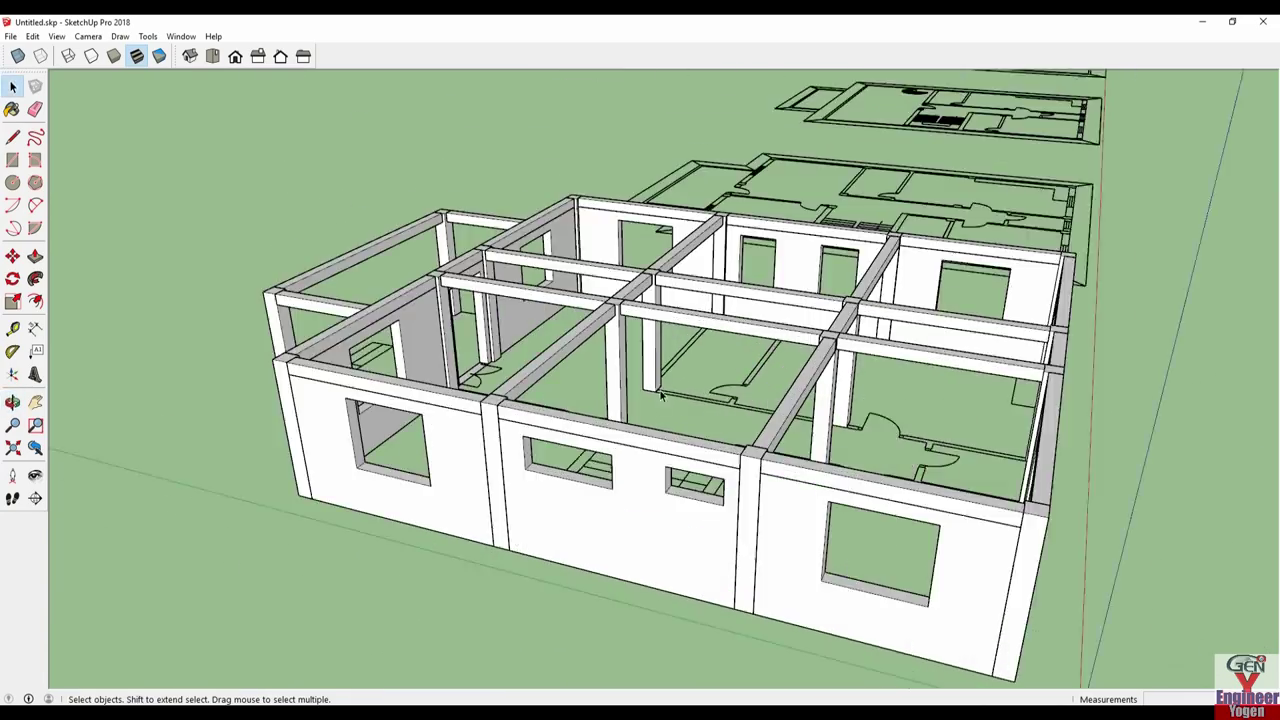
scroll(660, 396, up, 1)
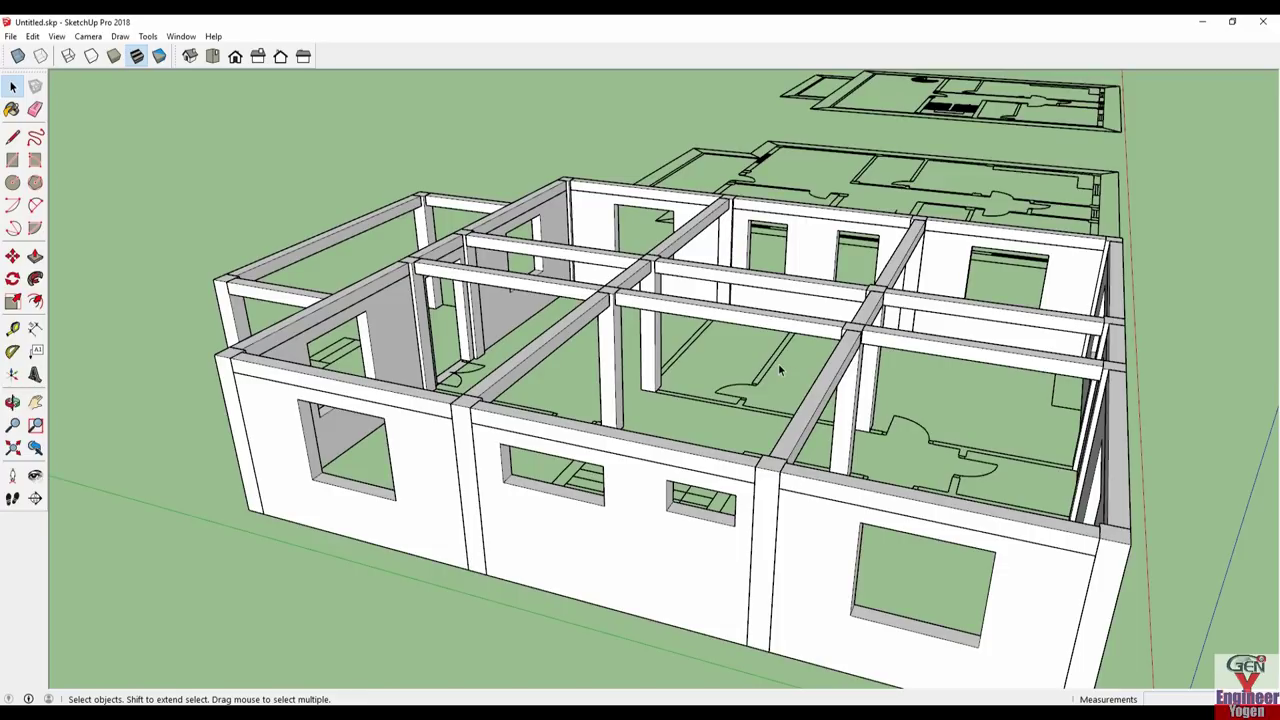
middle_drag(409, 420, 645, 428)
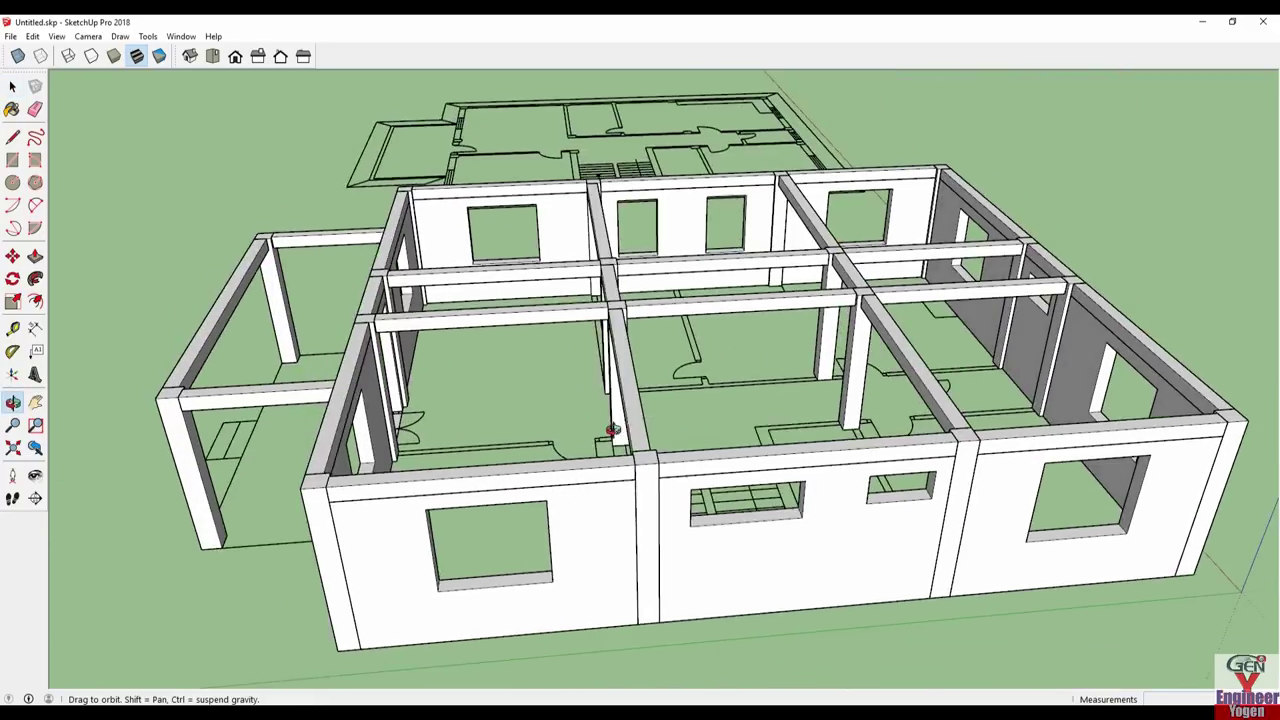
scroll(313, 402, down, 5)
middle_drag(423, 409, 268, 375)
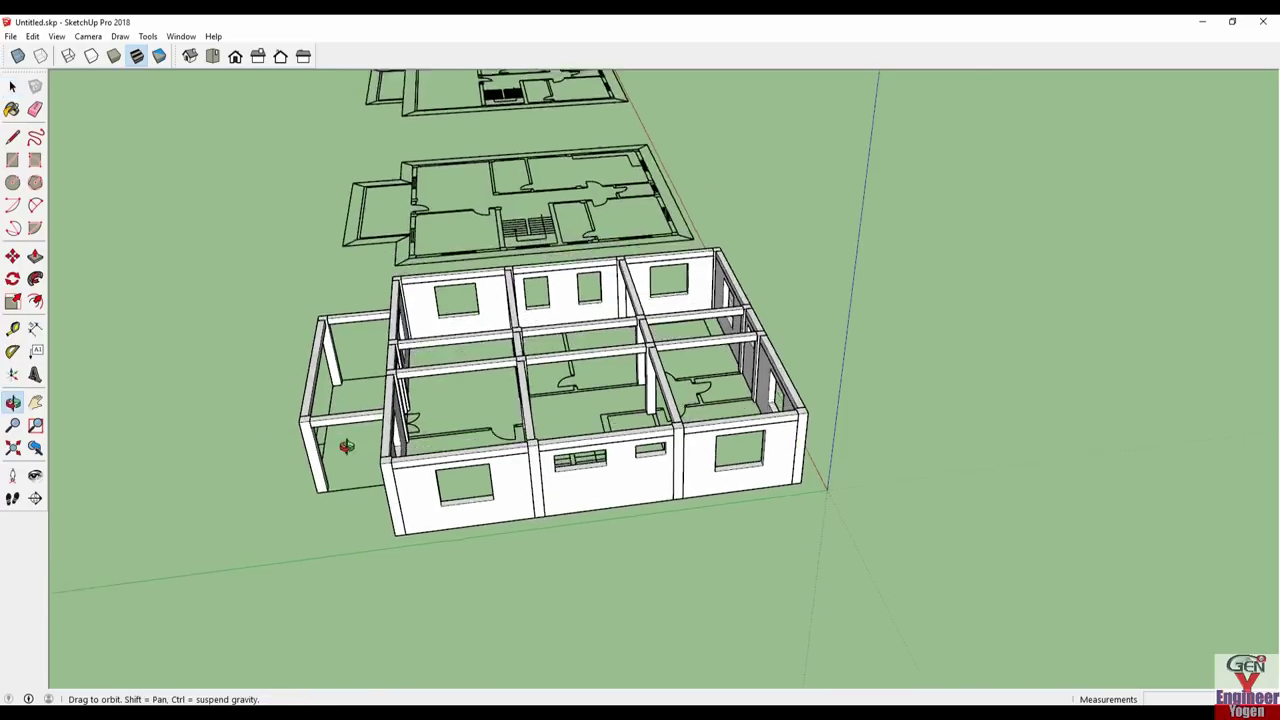
scroll(268, 375, up, 6)
scroll(331, 356, up, 4)
- Draw a rectangle on the corner post top, group it, and raise it 5 inches
scroll(370, 363, up, 2)
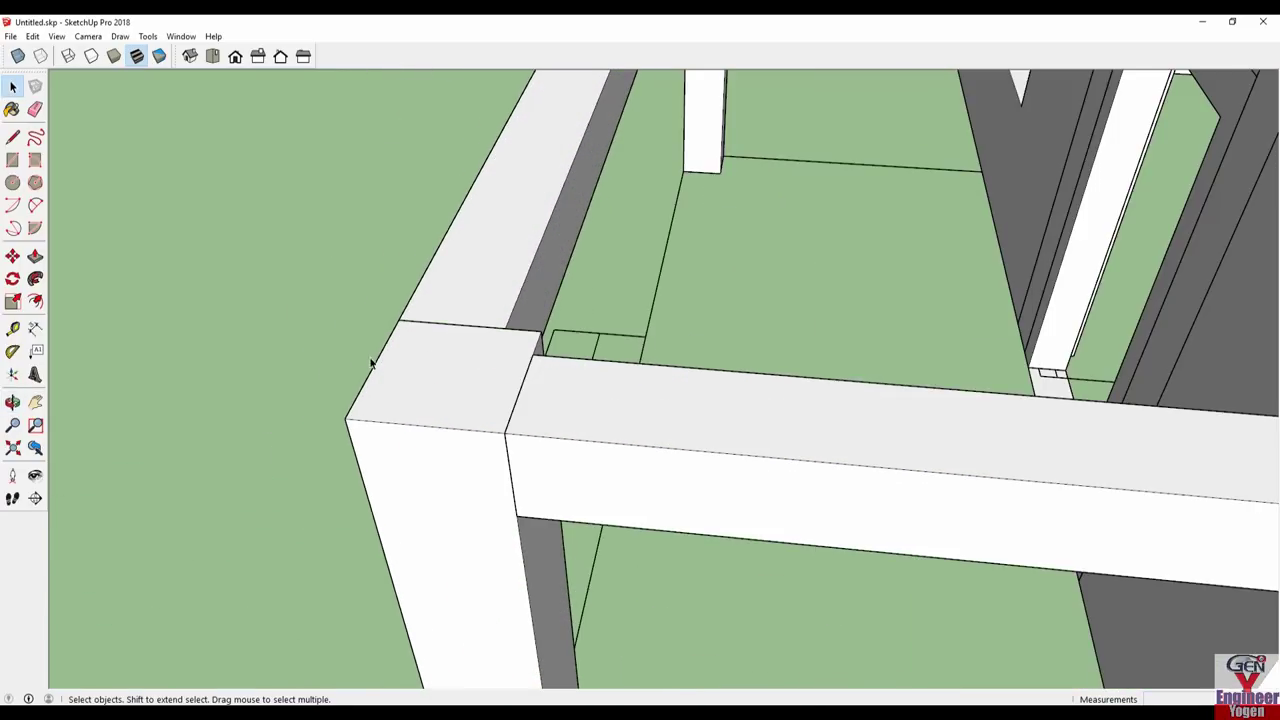
key(r)
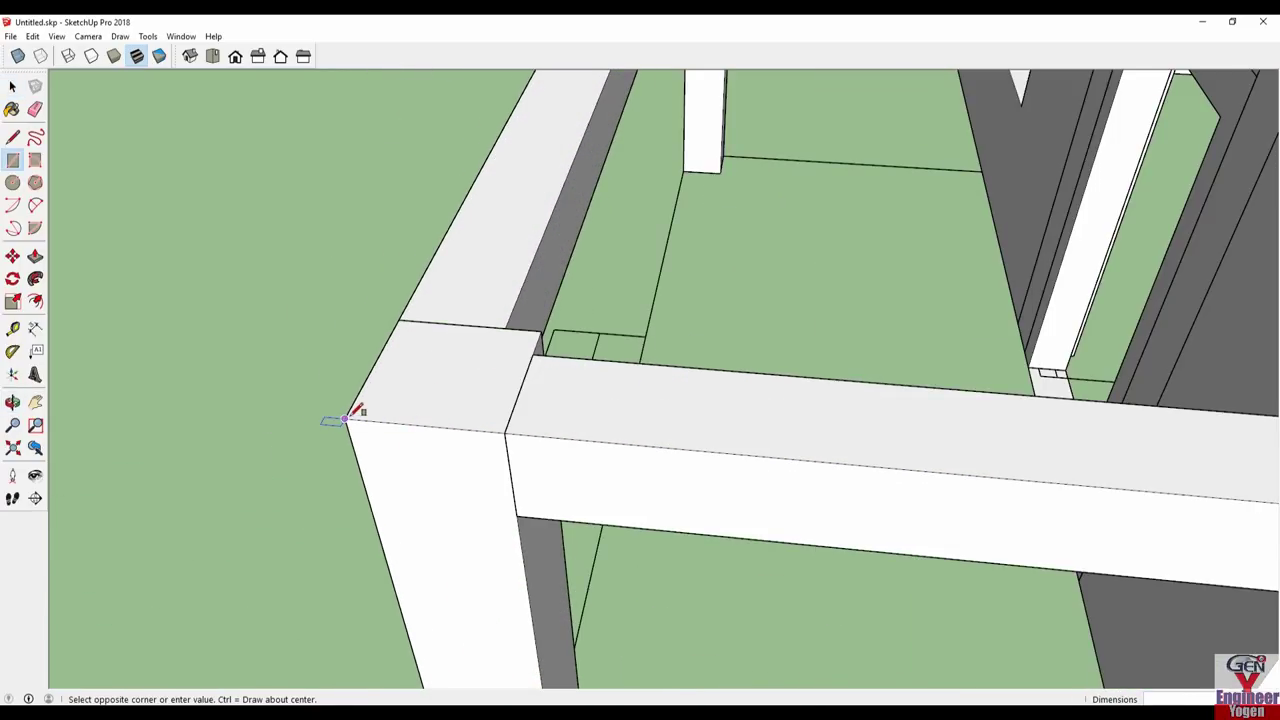
click(541, 327)
key(space)
right_click(437, 379)
click(512, 505)
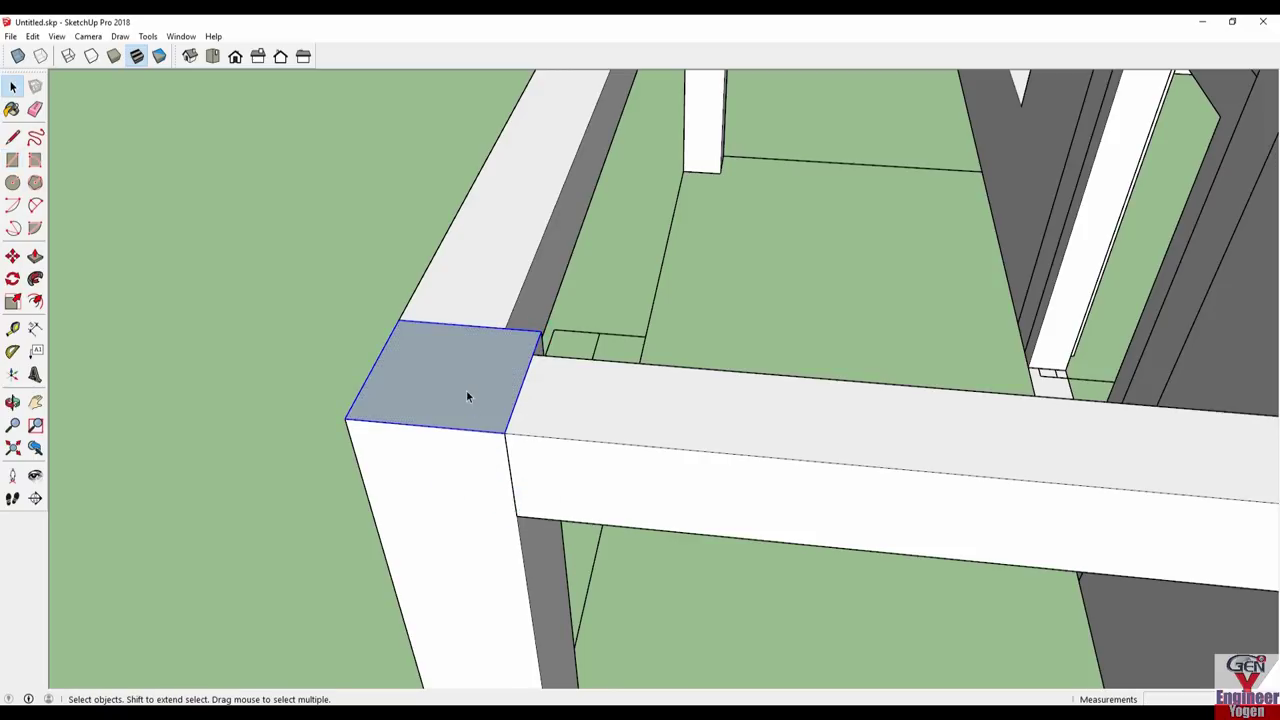
double_click(466, 390)
key(p)
drag(465, 390, 464, 366)
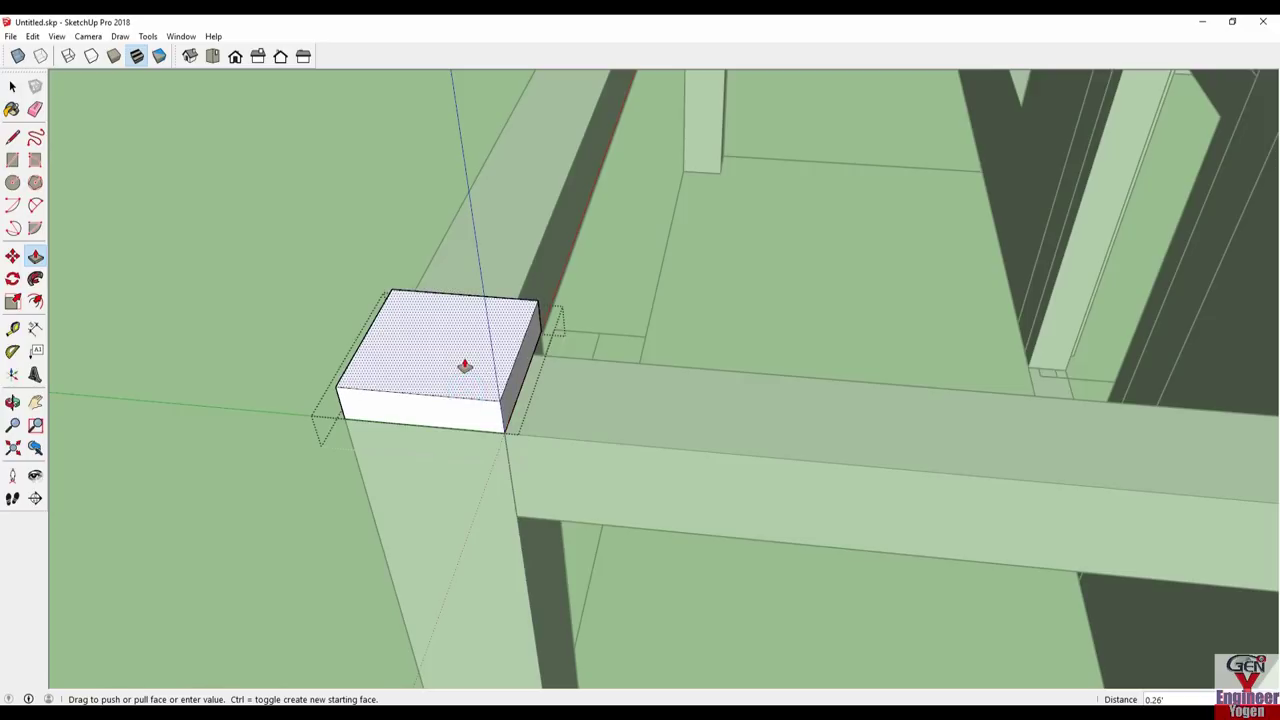
key(Return)
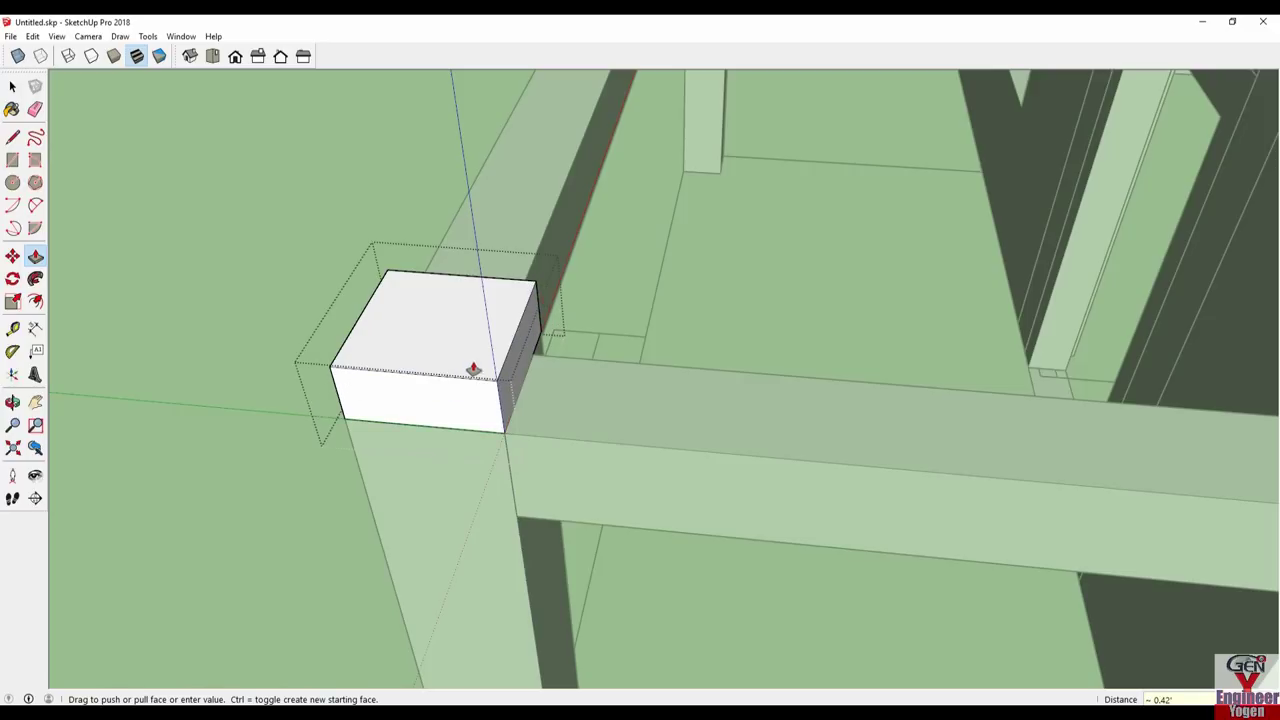
- Stretch the 5-inch block's end face into a long beam along the building top
scroll(509, 400, down, 2)
scroll(510, 405, down, 3)
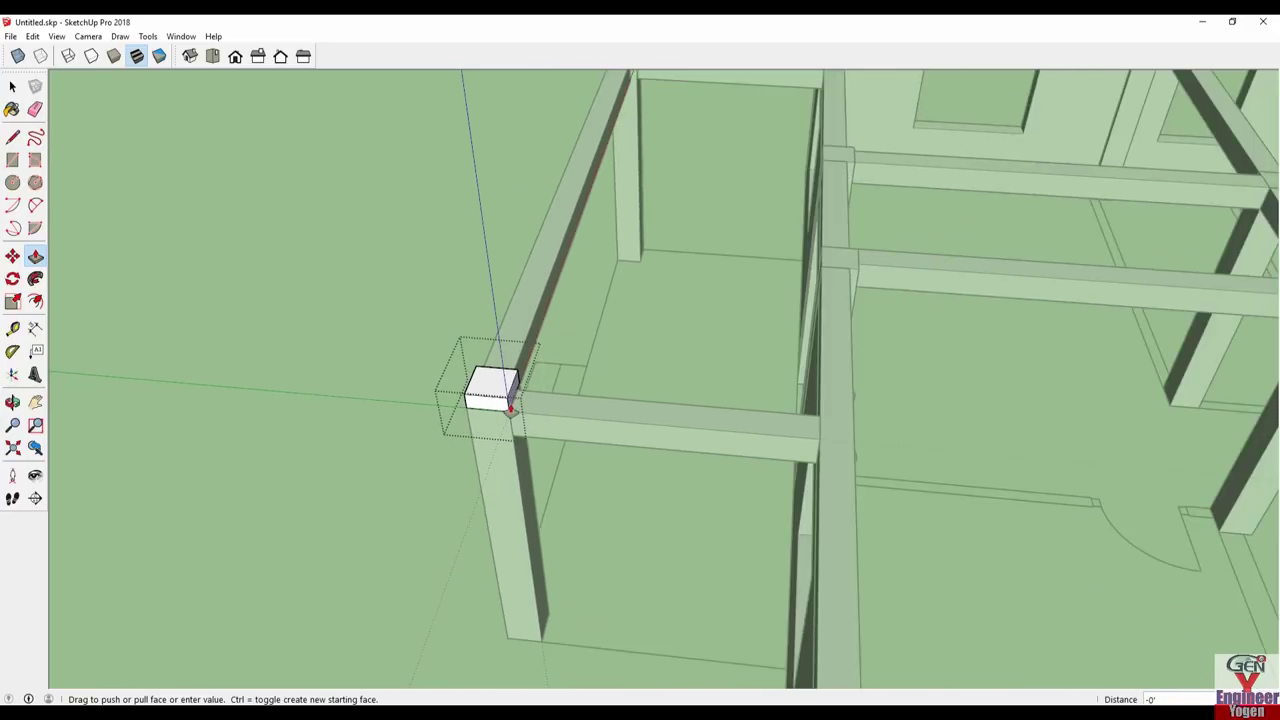
scroll(509, 402, down, 2)
scroll(509, 400, down, 2)
drag(509, 400, 1000, 467)
mouse_move(987, 467)
middle_down()
mouse_move(600, 437)
mouse_move(409, 391)
mouse_move(491, 420)
mouse_move(634, 406)
mouse_move(286, 400)
mouse_move(505, 292)
middle_up()
click(512, 427)
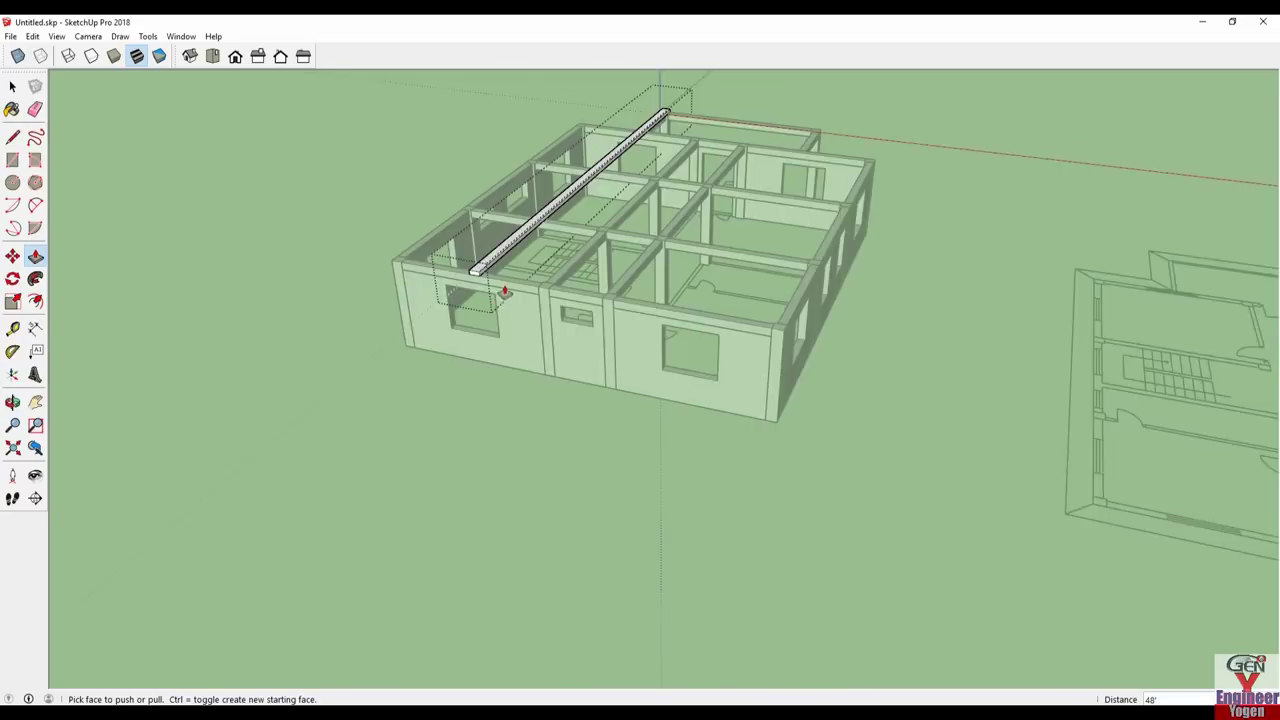
- Pull the beam's side across the building into a thin slab, then select the floor plan
scroll(505, 292, up, 2)
mouse_move(490, 268)
mouse_down()
mouse_move(905, 370)
mouse_move(895, 374)
mouse_up()
middle_drag(384, 287, 863, 283)
scroll(727, 318, up, 2)
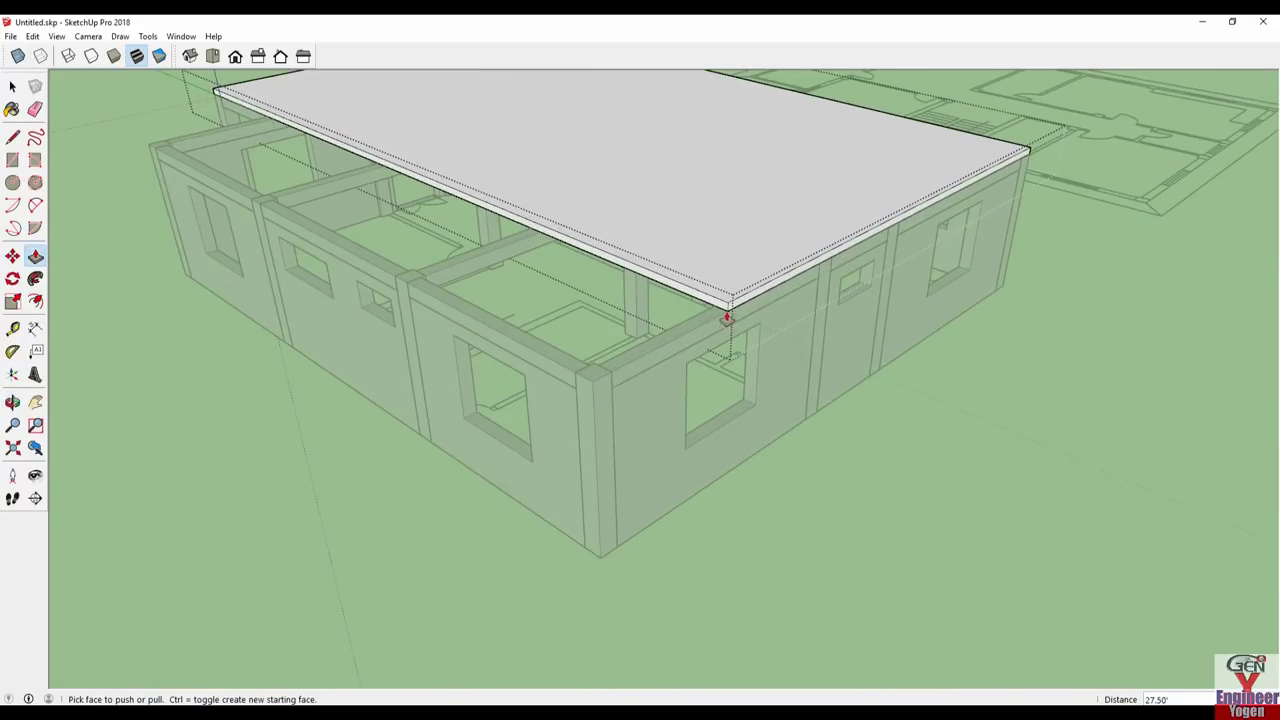
scroll(727, 309, down, 2)
scroll(586, 400, down, 1)
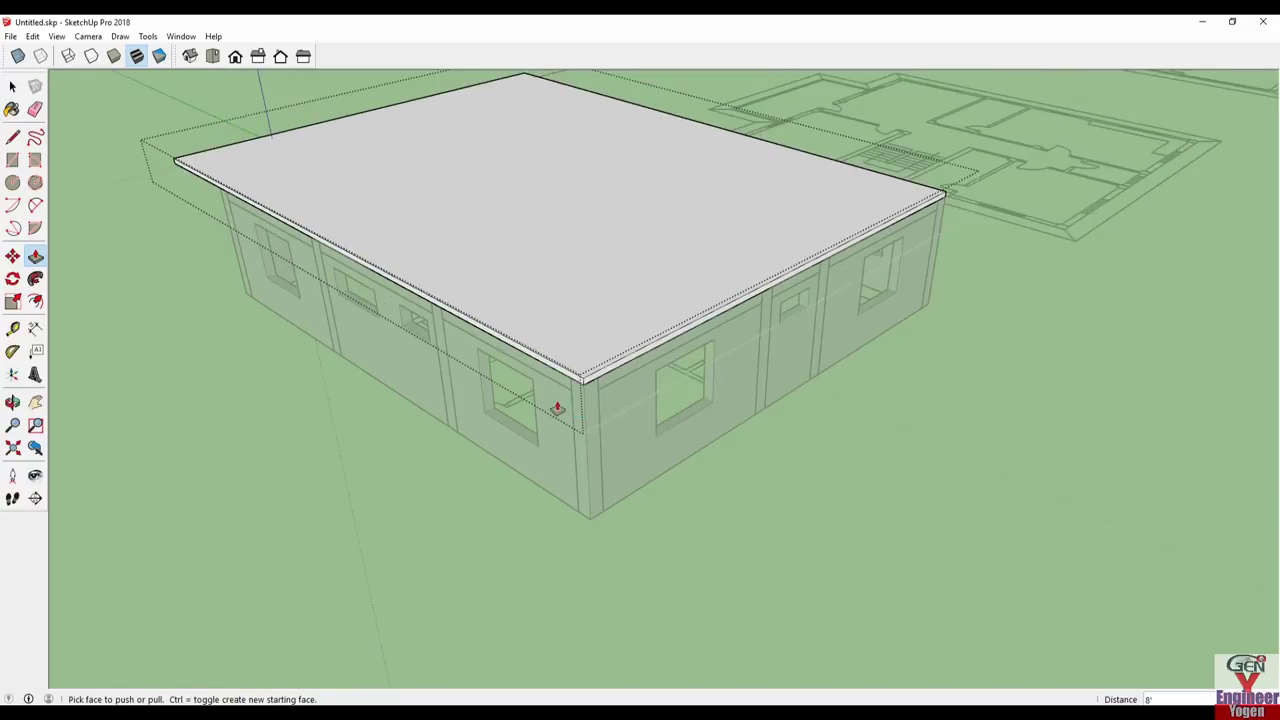
scroll(557, 409, down, 1)
middle_drag(327, 432, 529, 463)
key(space)
mouse_move(903, 471)
middle_down()
mouse_move(729, 463)
mouse_move(973, 427)
middle_up()
click(1108, 397)
- Move the floor plan by its corner onto the matching corner of the slab
key(m)
click(1087, 398)
key(ctrl)
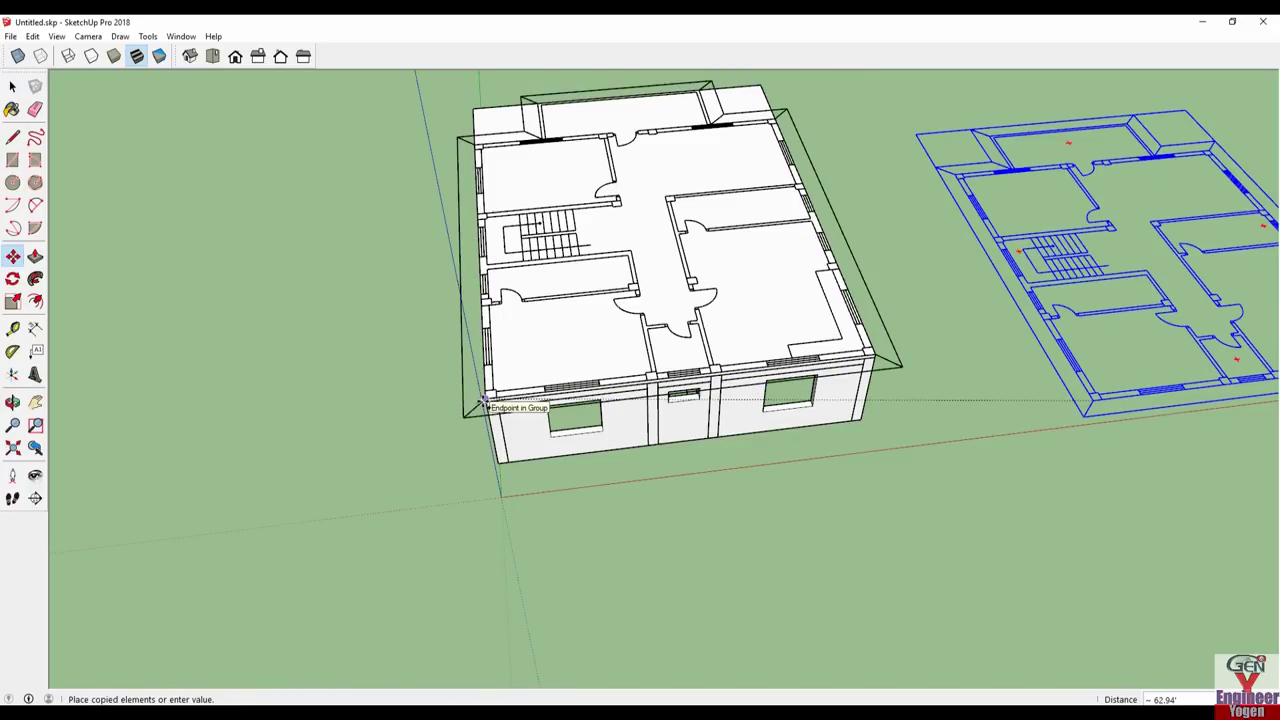
key(Escape)
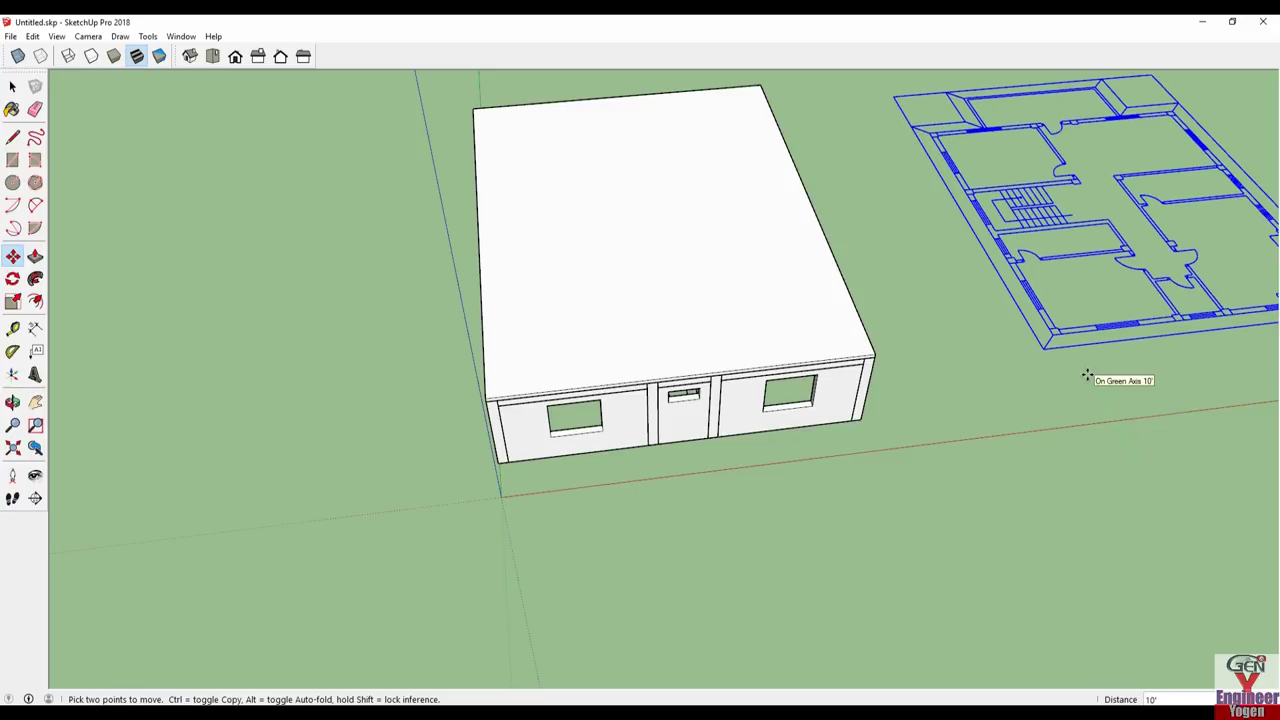
click(1095, 400)
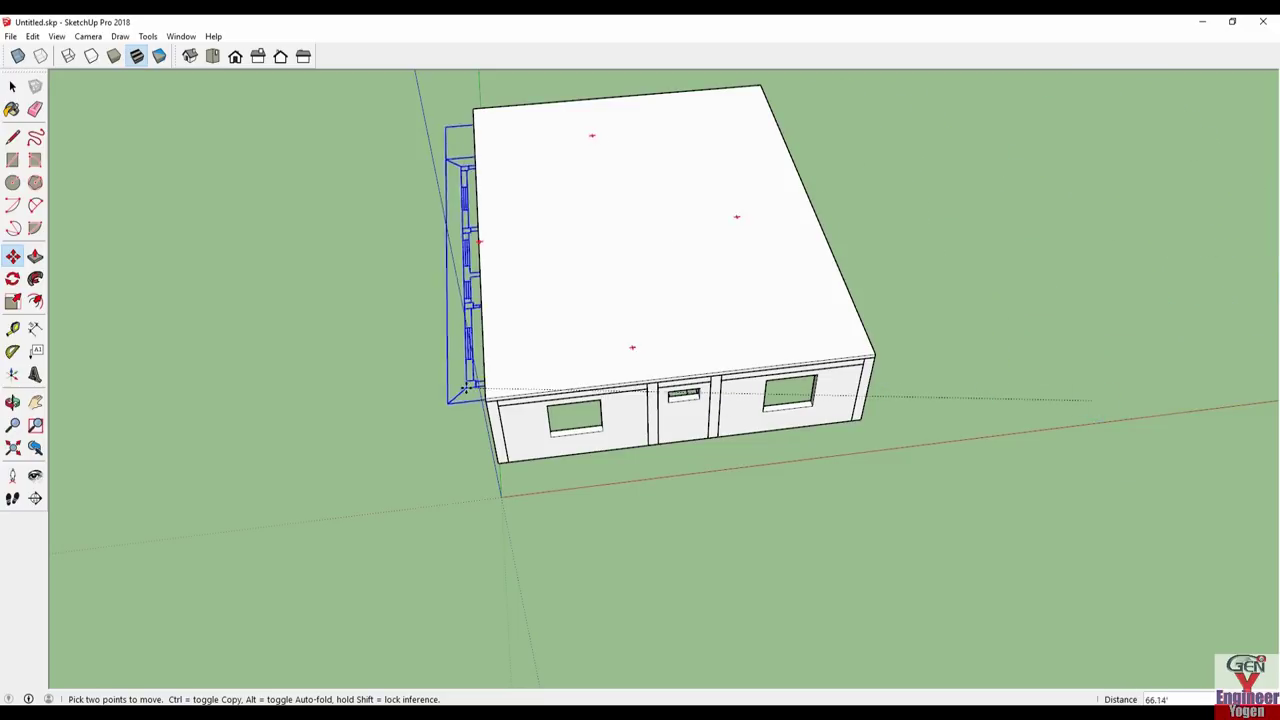
scroll(500, 430, up, 4)
mouse_move(505, 420)
middle_down()
mouse_move(689, 451)
mouse_move(523, 366)
mouse_move(519, 347)
mouse_move(406, 254)
middle_up()
key(space)
- Open the floor plan group and thicken the slab down to the porch corner column
click(149, 505)
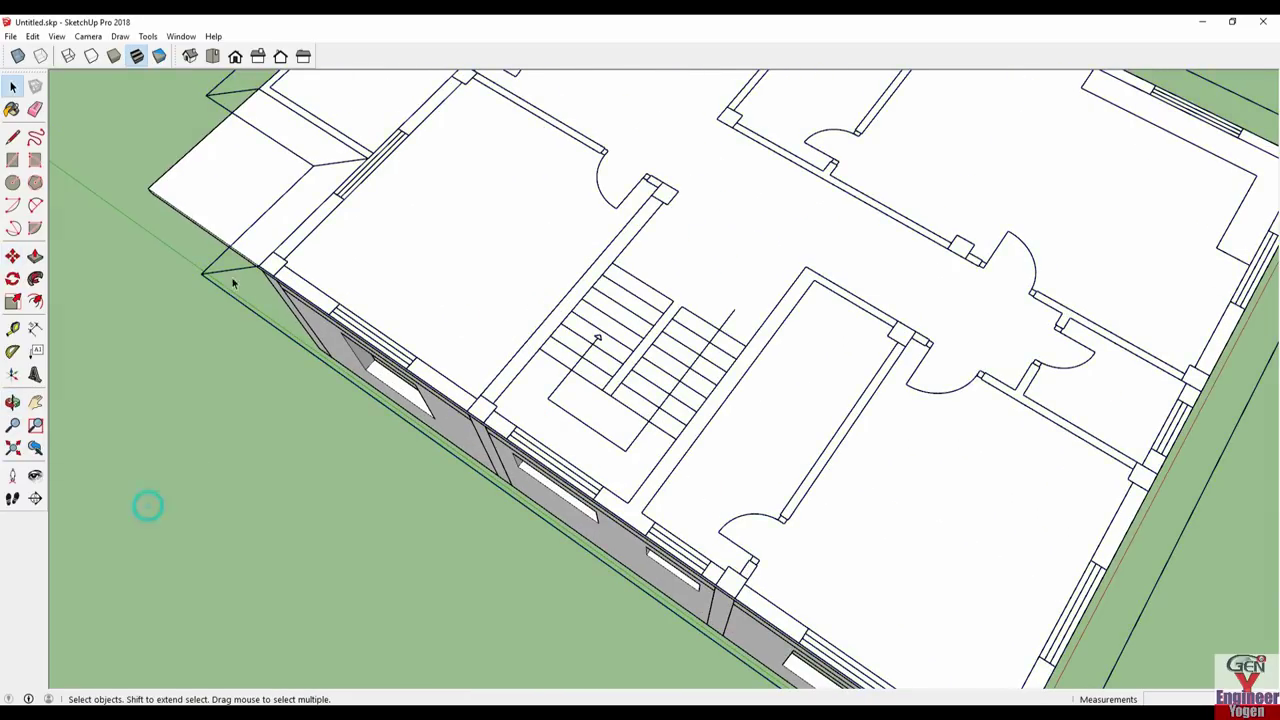
double_click(229, 201)
mouse_move(524, 413)
middle_down()
mouse_move(343, 423)
mouse_move(784, 322)
middle_up()
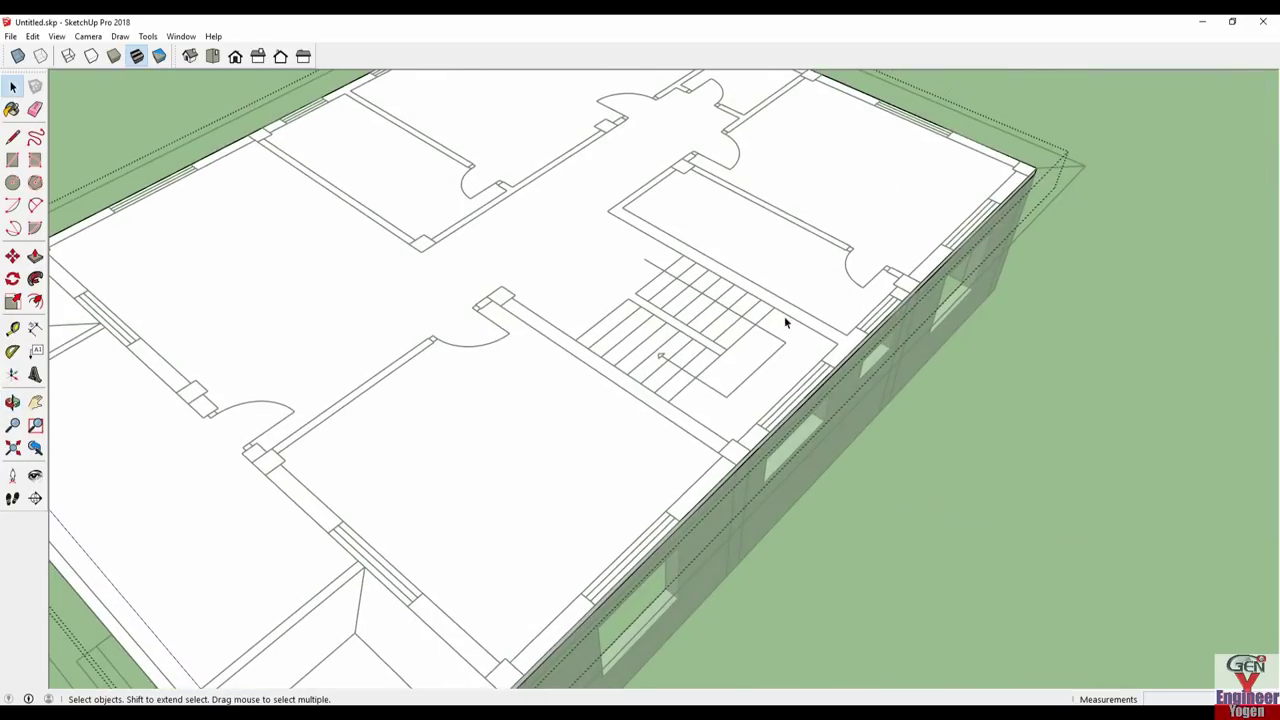
mouse_move(502, 520)
middle_down()
mouse_move(797, 320)
mouse_move(654, 486)
mouse_move(862, 418)
mouse_move(855, 388)
middle_up()
scroll(750, 409, up, 3)
middle_drag(750, 409, 910, 474)
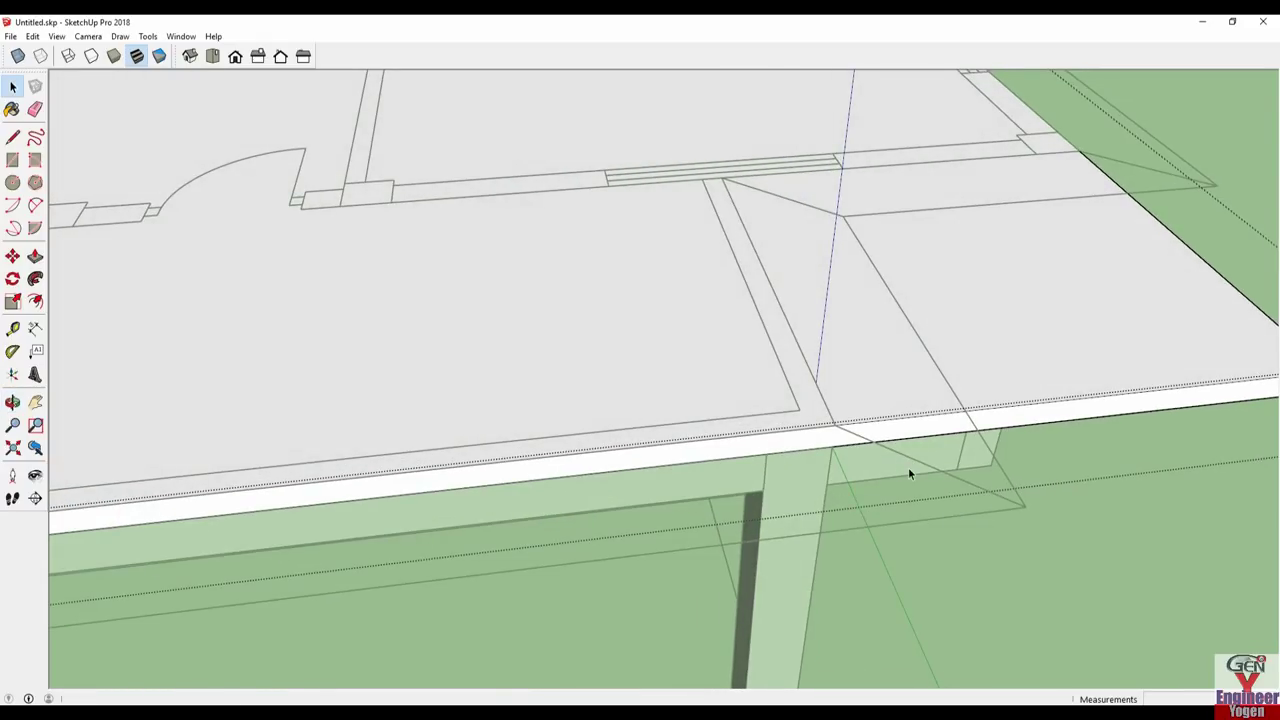
key(p)
click(1014, 429)
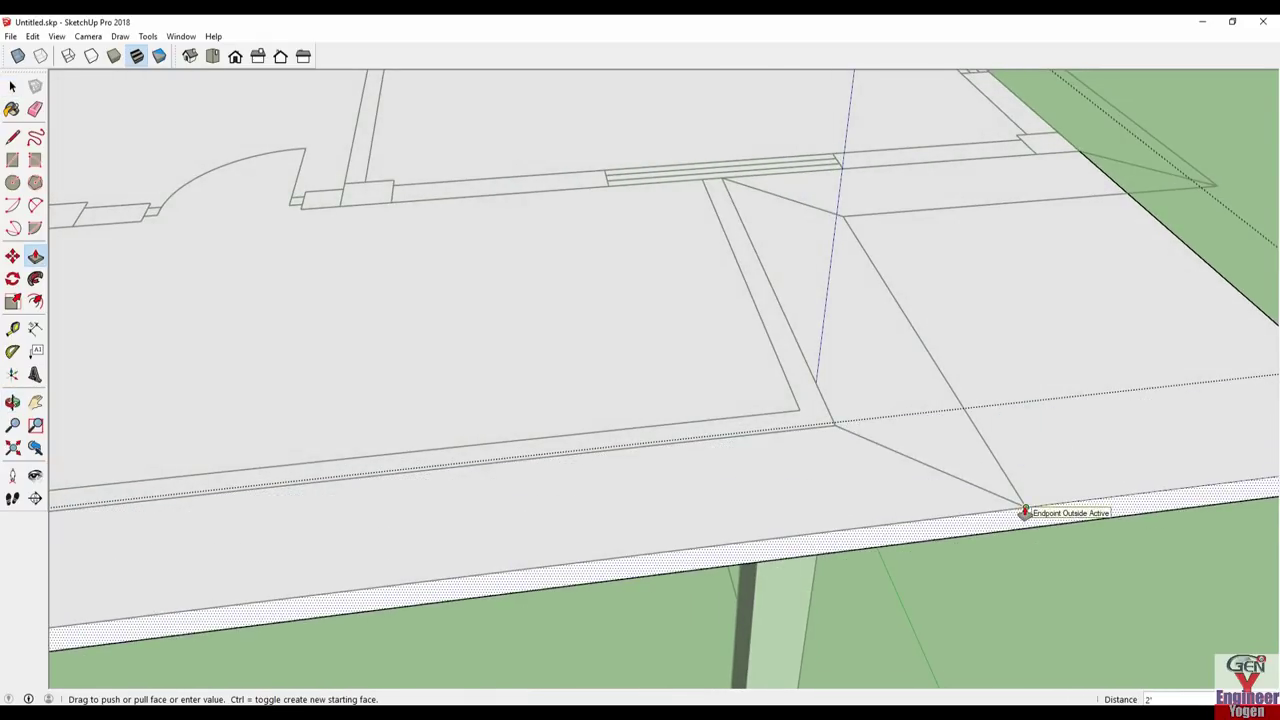
click(1024, 512)
- Extend the slab's side face outward and push its right face back 7'
mouse_move(943, 506)
middle_down()
mouse_move(634, 491)
mouse_move(640, 454)
middle_up()
mouse_move(998, 520)
middle_down()
mouse_move(952, 472)
mouse_move(986, 385)
middle_up()
click(1120, 383)
mouse_move(743, 414)
middle_down()
mouse_move(898, 428)
mouse_move(670, 474)
middle_up()
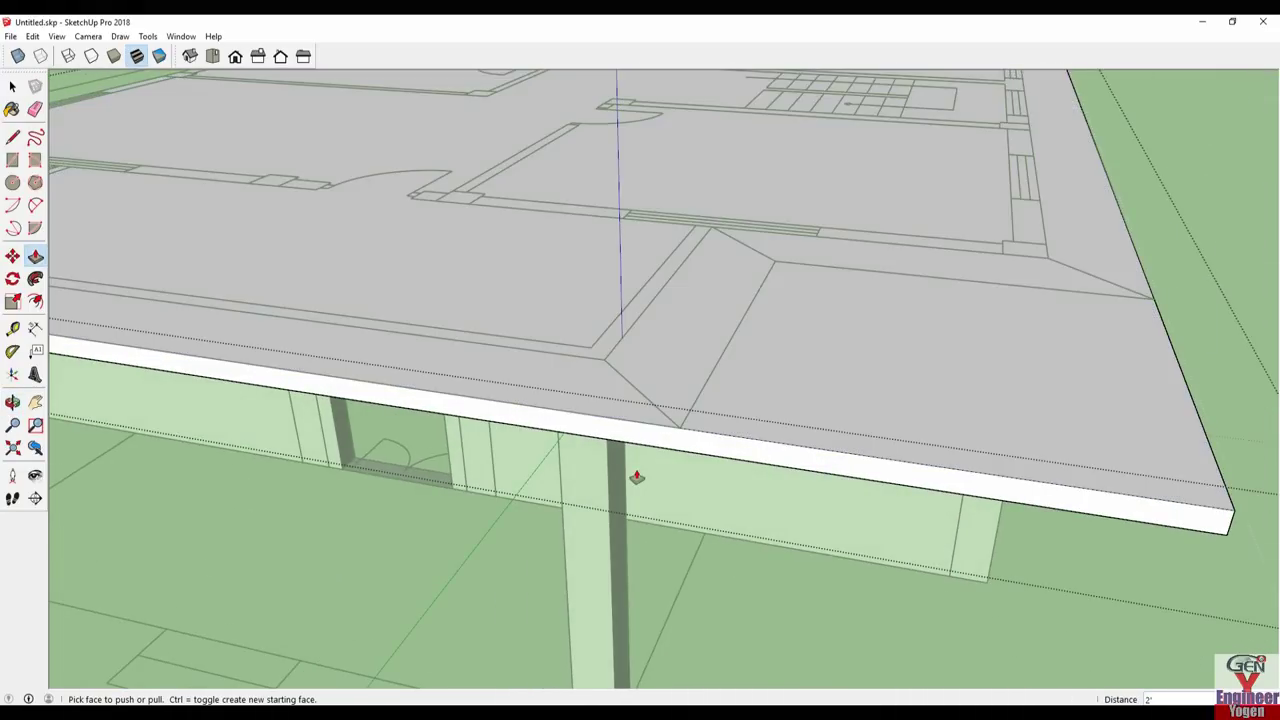
key(l)
key(p)
click(797, 460)
mouse_move(1150, 302)
middle_down()
mouse_move(1152, 334)
mouse_move(622, 433)
mouse_move(1034, 531)
mouse_move(1112, 509)
middle_up()
- Push the front roof edge back toward the wall and pull the side edge out 2'
scroll(622, 433, down, 5)
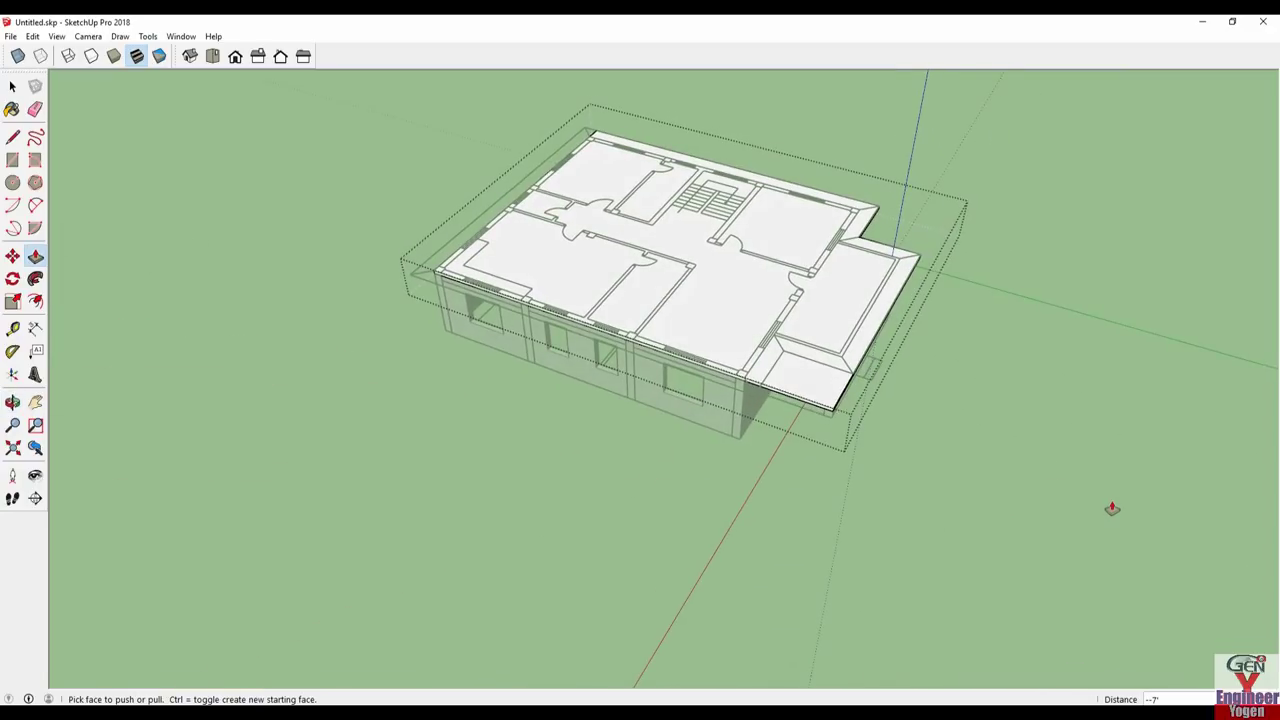
scroll(854, 349, up, 3)
scroll(854, 349, up, 3)
scroll(854, 349, up, 2)
mouse_move(854, 349)
middle_down()
mouse_move(817, 403)
mouse_move(757, 297)
mouse_move(689, 297)
middle_up()
scroll(689, 297, down, 3)
scroll(706, 303, up, 5)
key(l)
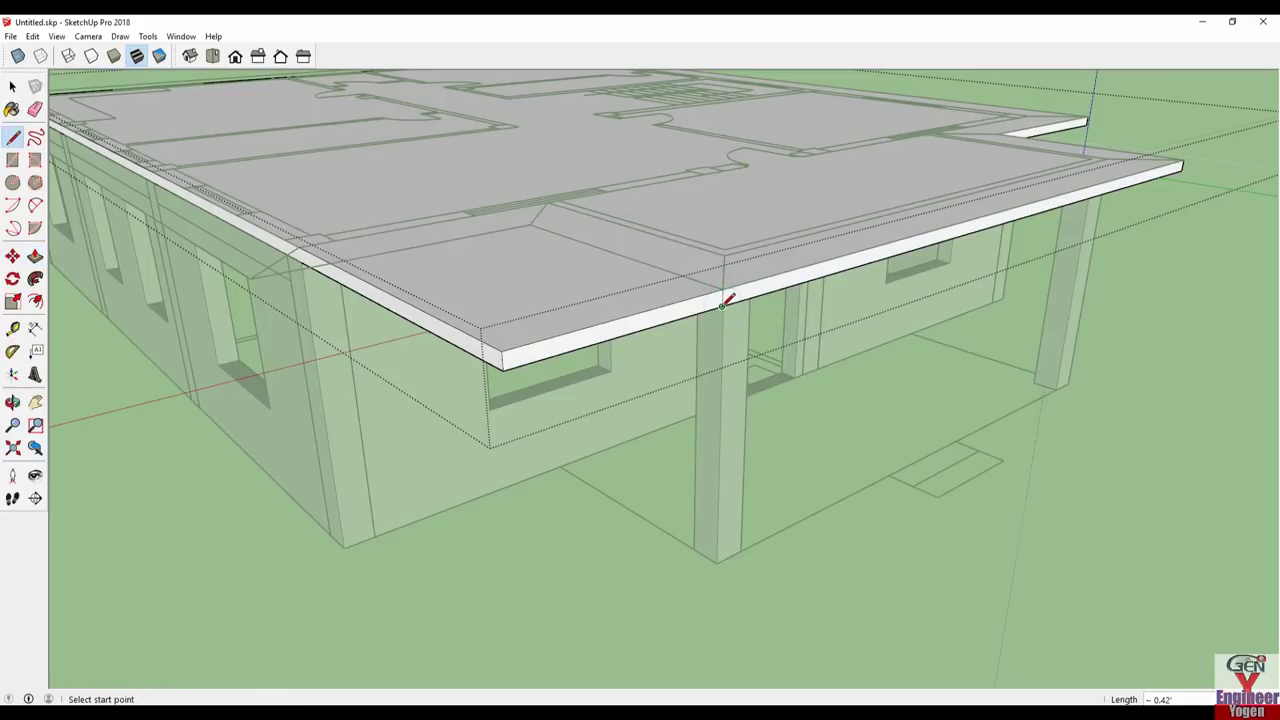
key(p)
mouse_move(691, 306)
mouse_down()
mouse_move(557, 266)
mouse_move(531, 217)
mouse_up()
middle_drag(531, 217, 531, 380)
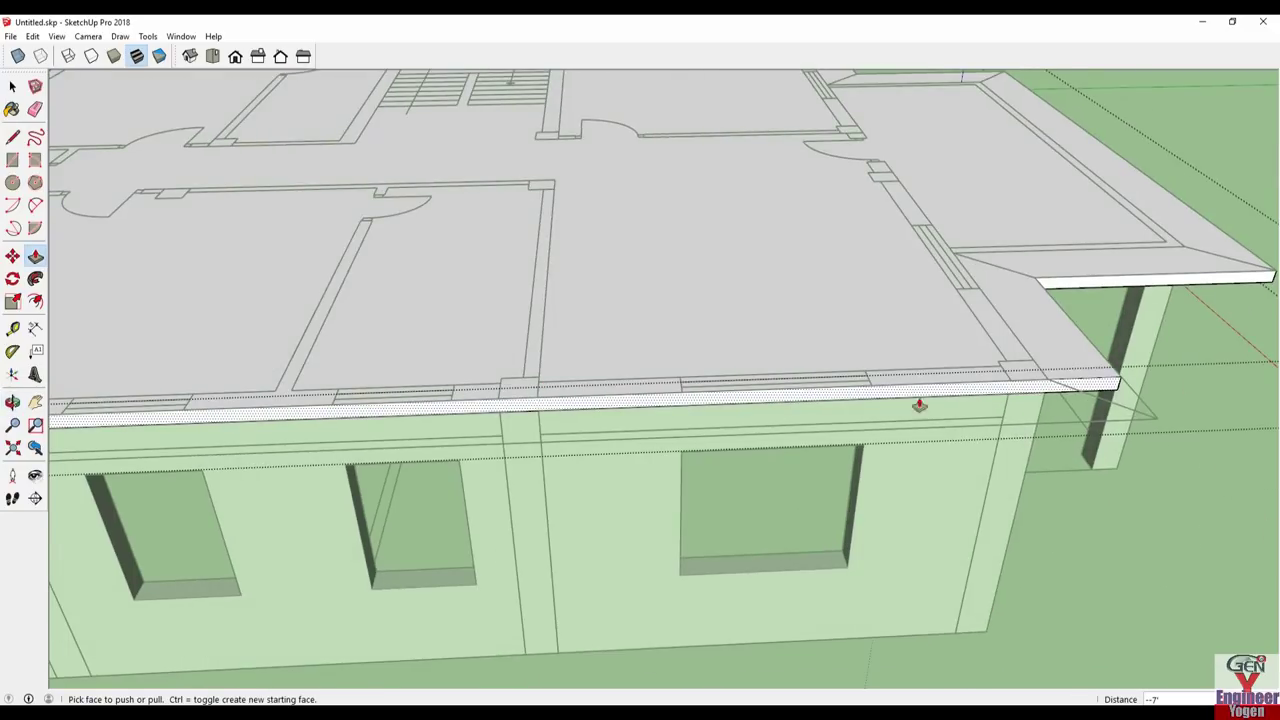
drag(1095, 393, 1154, 426)
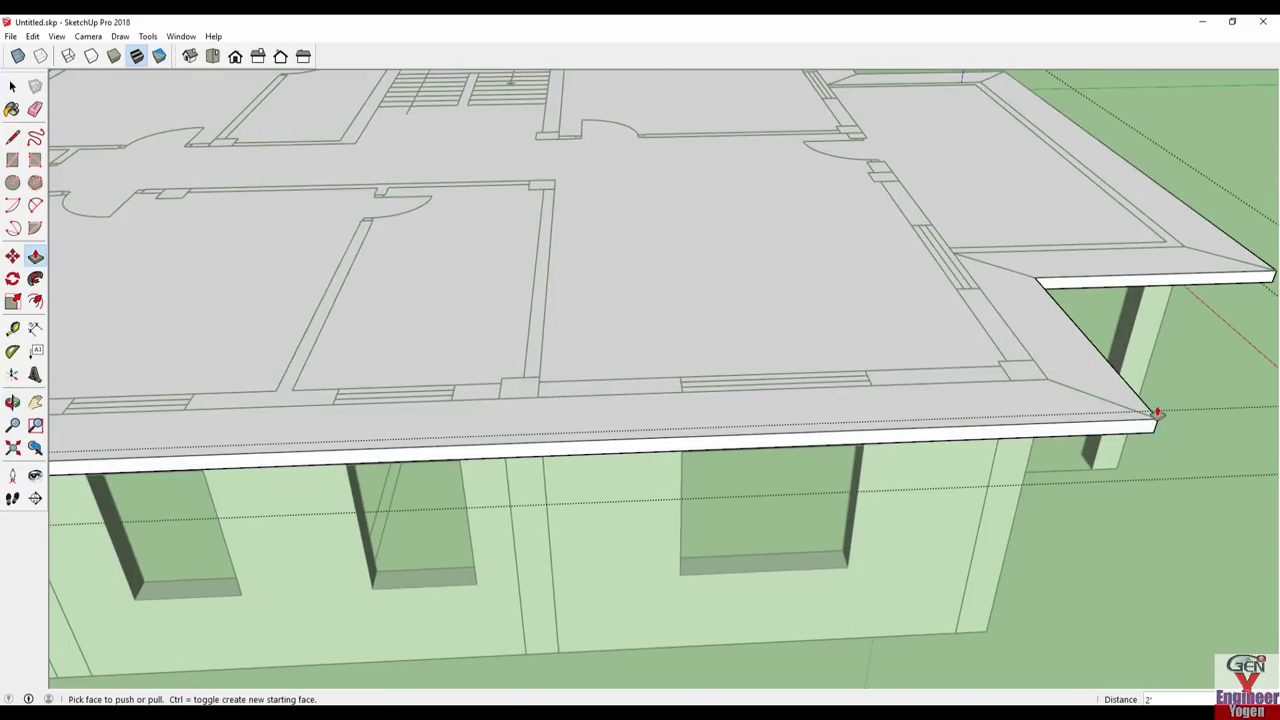
- Pull the front roof edge out 2' and check the overhangs from a bird's-eye view
middle_drag(1154, 426, 771, 430)
scroll(608, 425, down, 3)
mouse_move(239, 434)
middle_down()
mouse_move(472, 414)
mouse_move(714, 420)
mouse_move(886, 466)
middle_up()
scroll(822, 447, up, 4)
scroll(822, 447, up, 2)
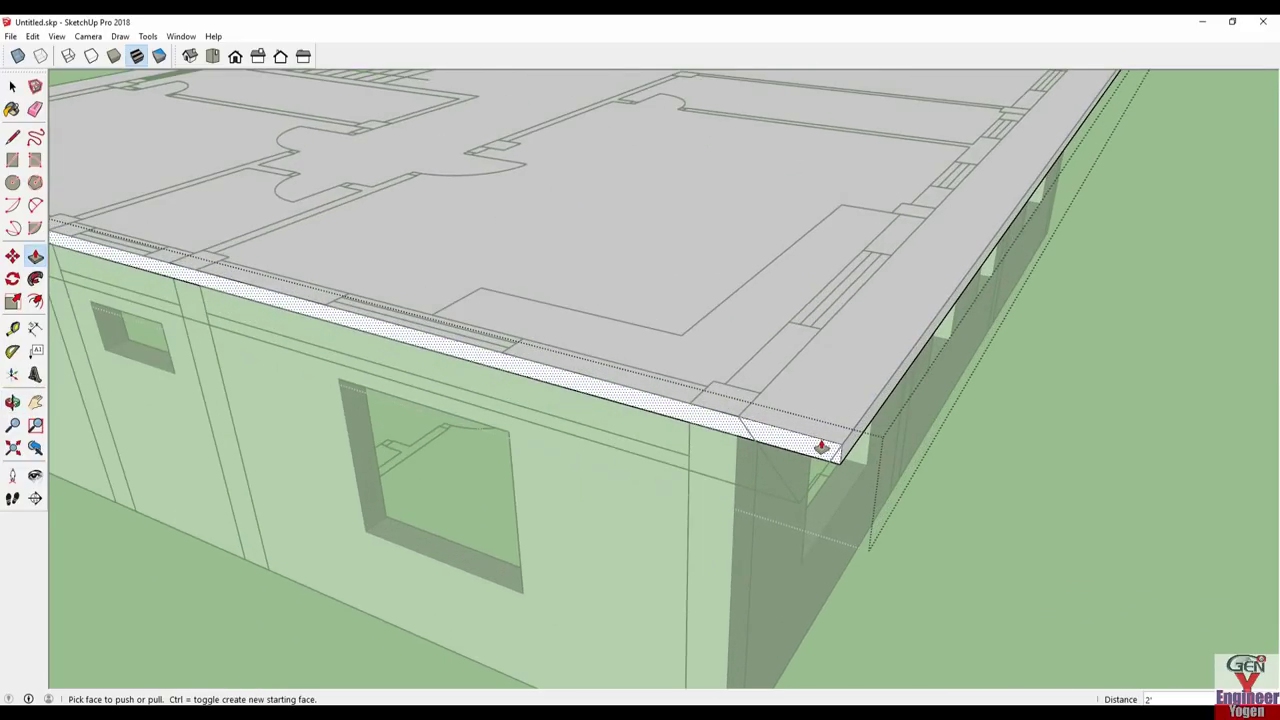
drag(823, 444, 795, 505)
scroll(815, 485, down, 3)
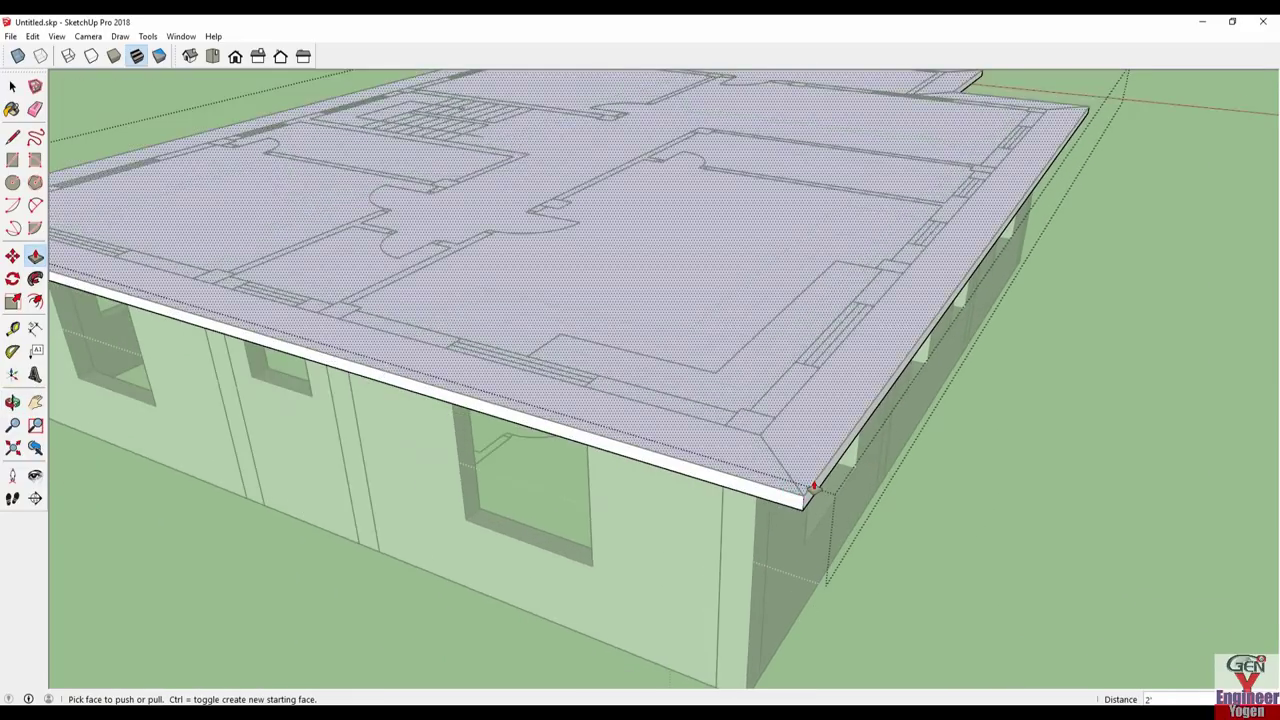
scroll(820, 486, down, 2)
scroll(600, 435, down, 1)
mouse_move(600, 435)
middle_down()
mouse_move(1061, 468)
mouse_move(771, 484)
middle_up()
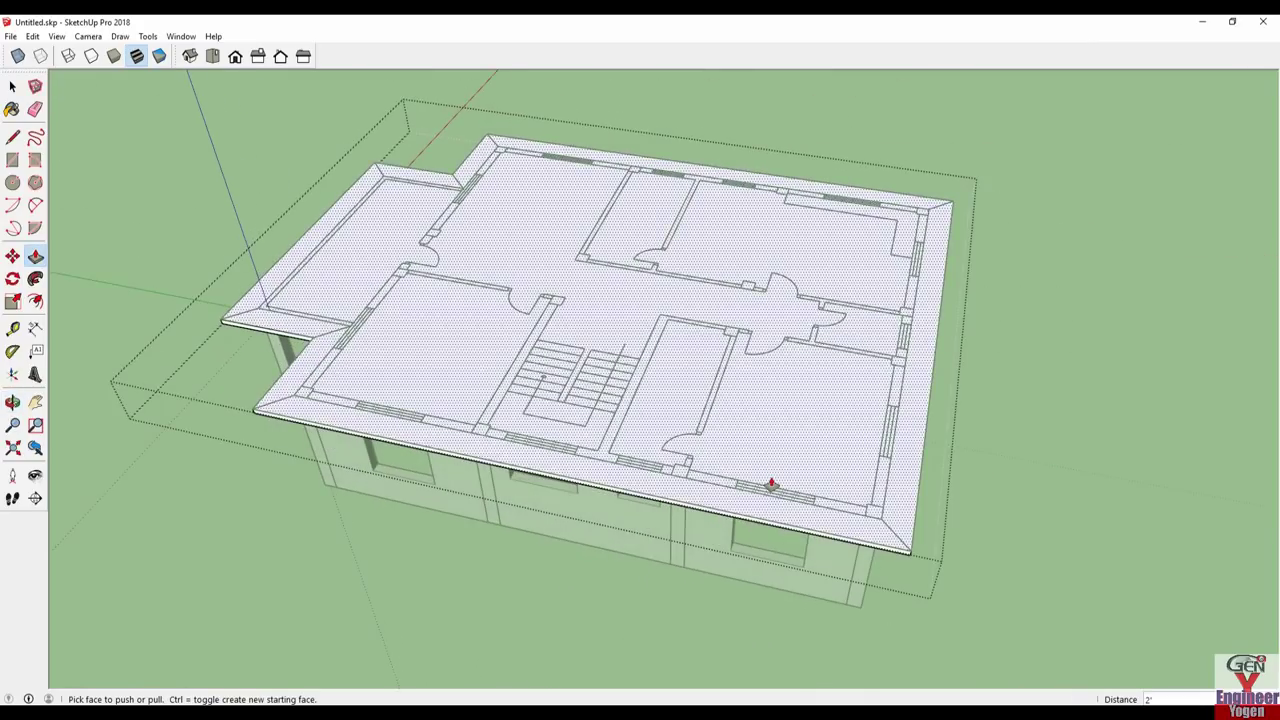
scroll(683, 380, up, 1)
scroll(671, 429, up, 2)
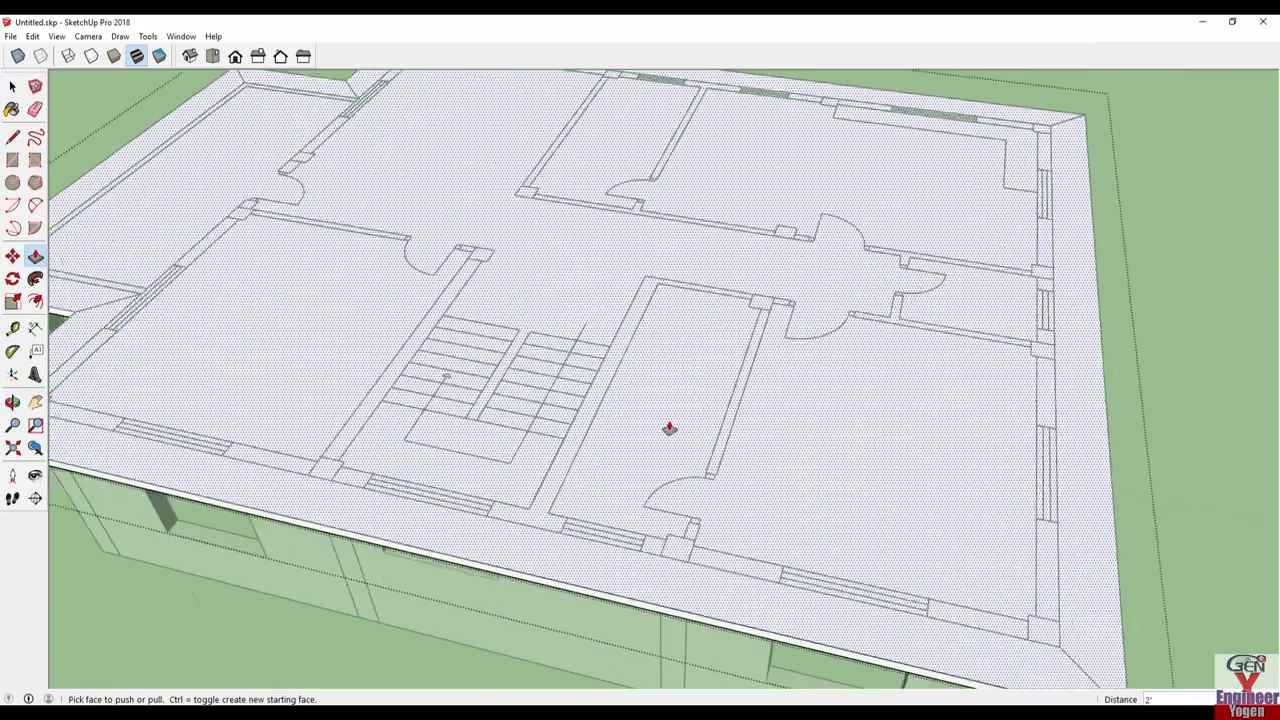
scroll(669, 429, up, 1)
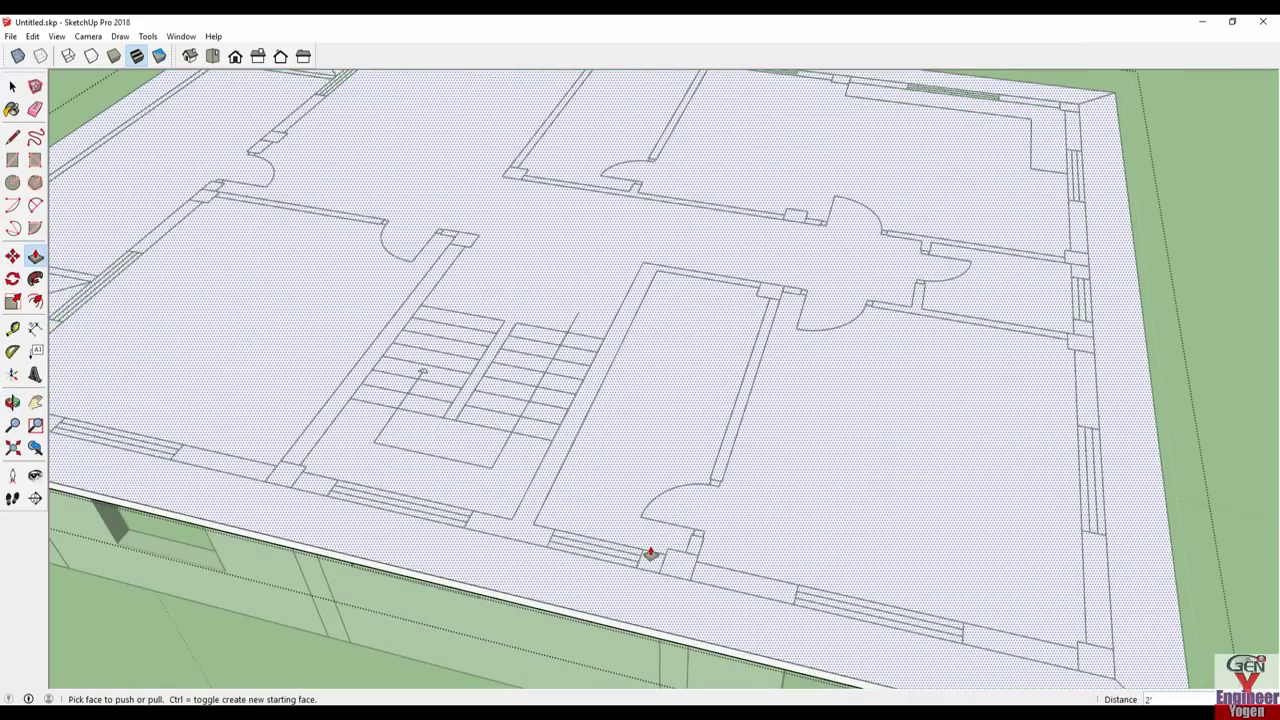
- Draw a rectangle over the staircase and push it through the slab to form the stair opening
key(r)
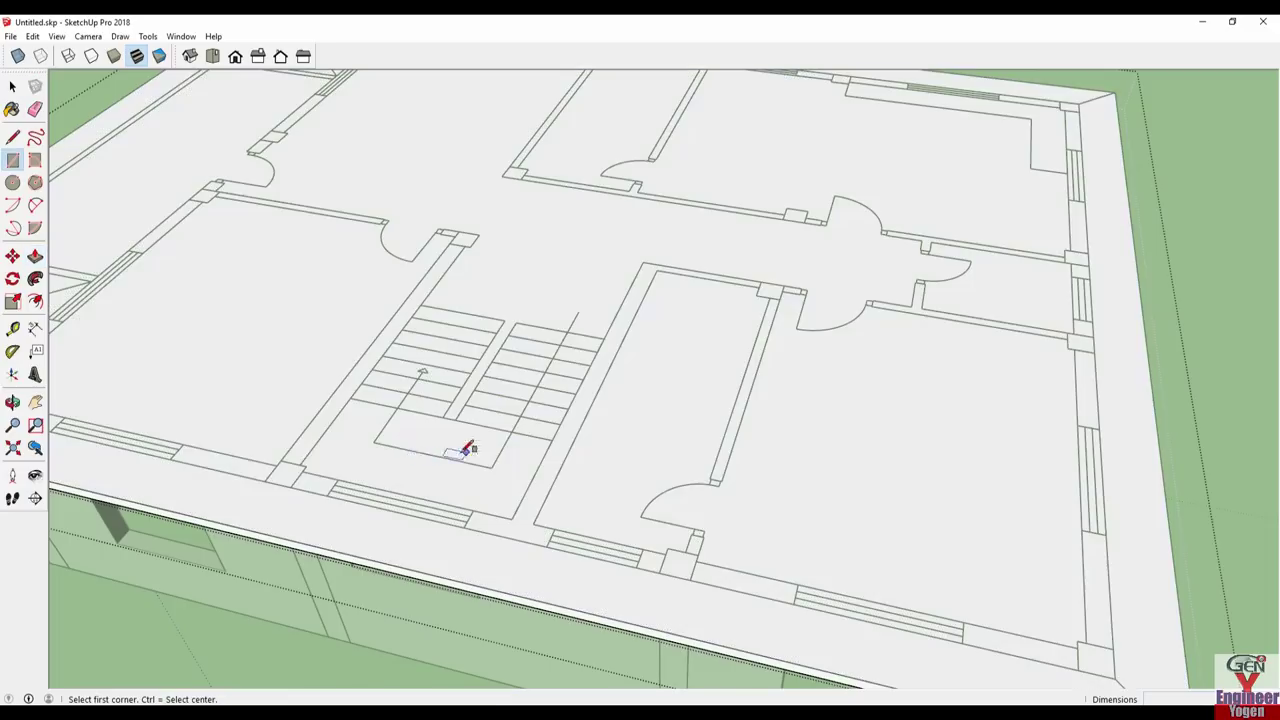
click(463, 244)
click(511, 518)
key(p)
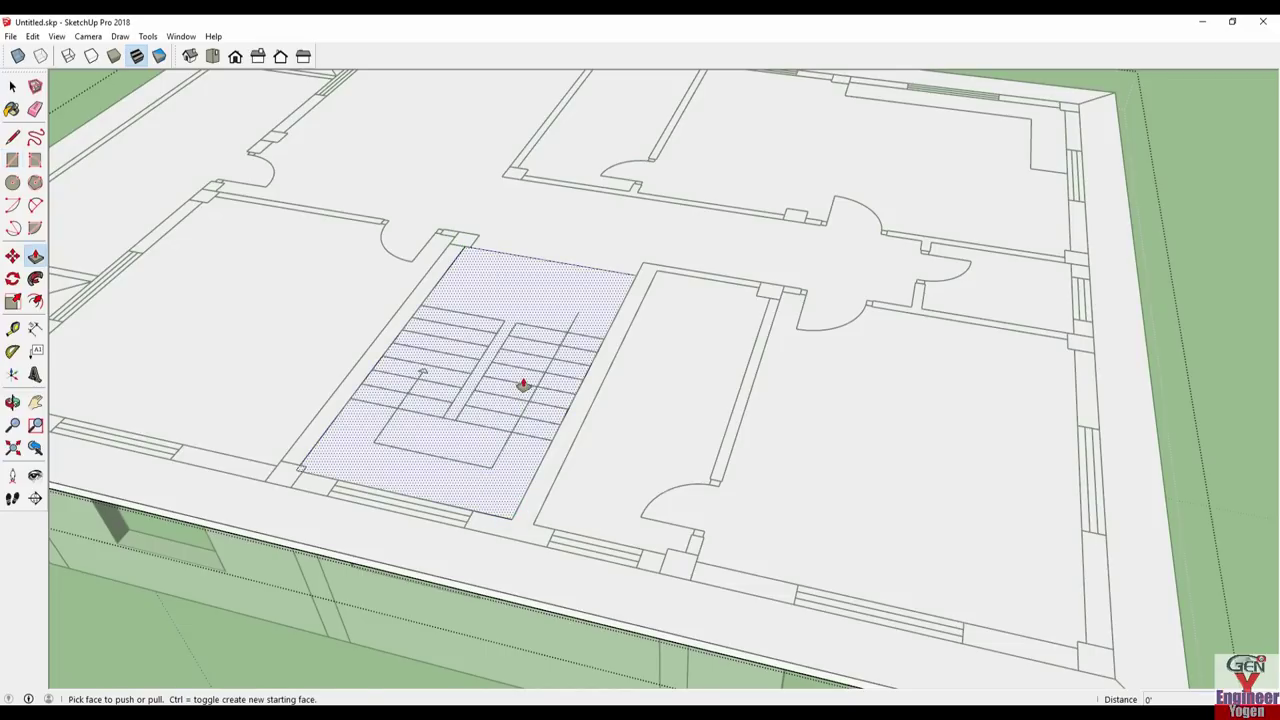
click(522, 385)
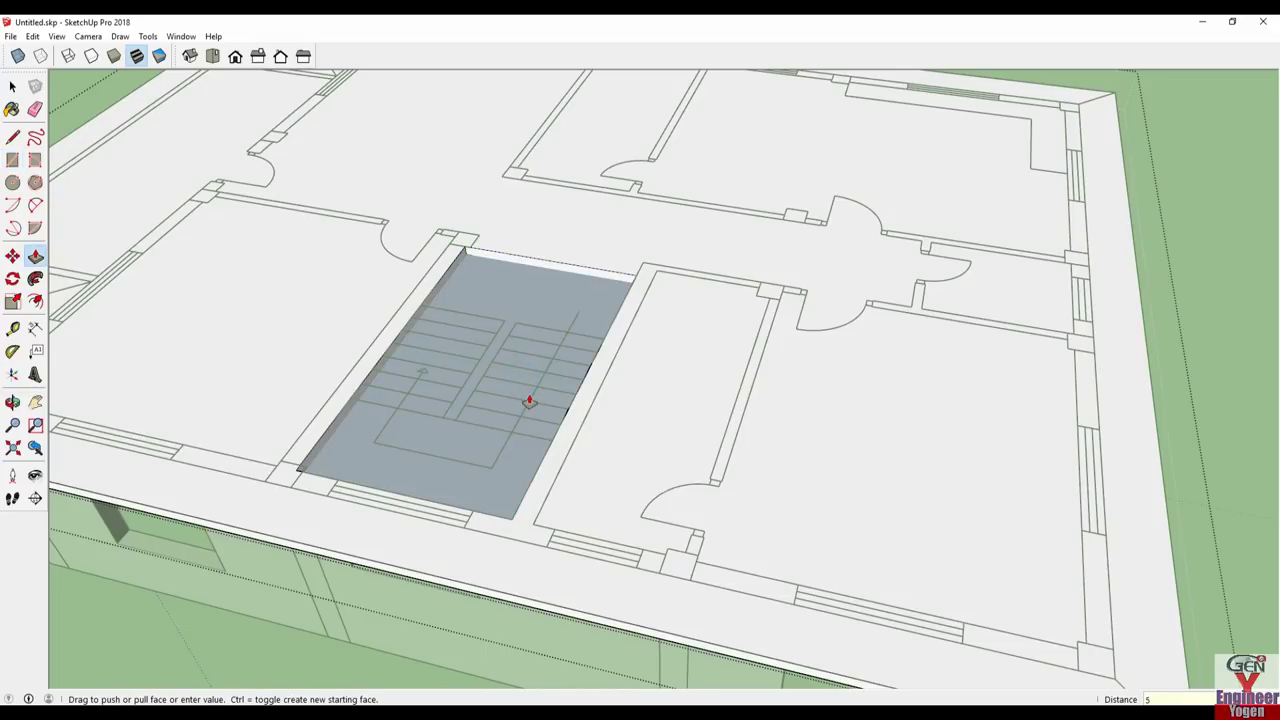
click(529, 401)
middle_drag(529, 401, 700, 400)
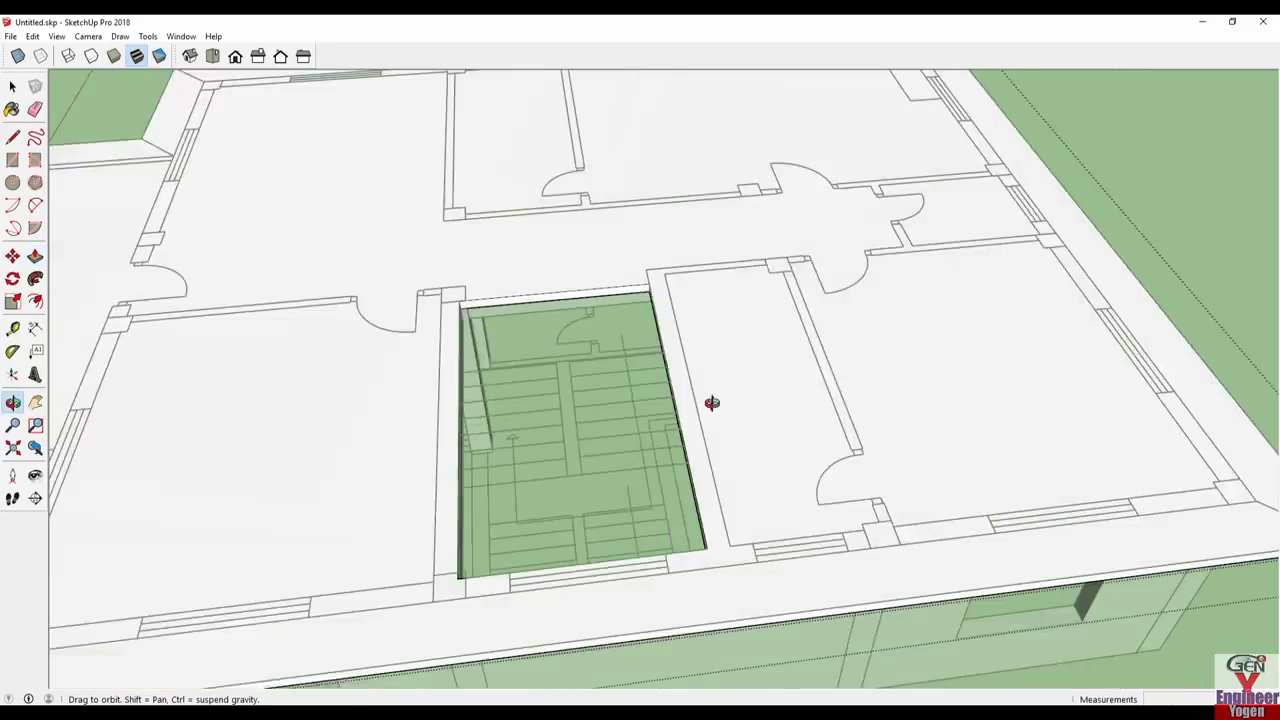
click(600, 386)
scroll(571, 400, down, 5)
key(space)
mouse_move(810, 502)
middle_down()
mouse_move(911, 349)
mouse_move(330, 473)
middle_up()
scroll(330, 473, up, 2)
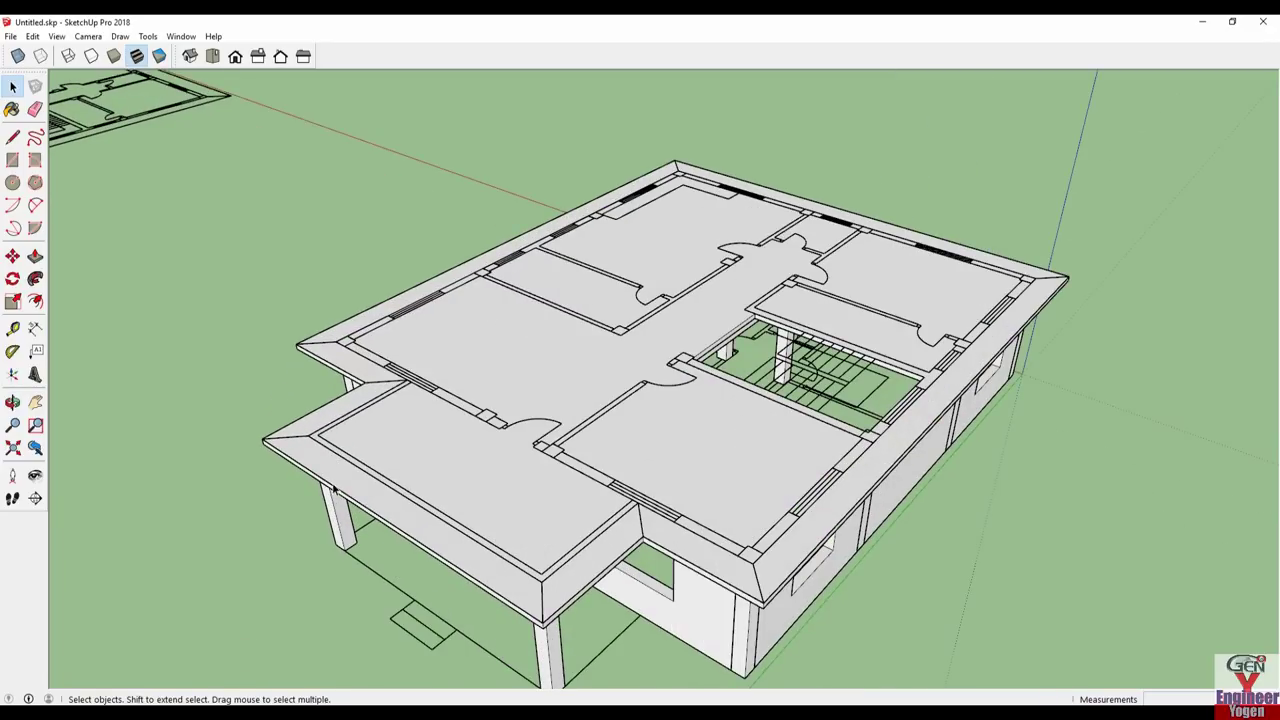
- Crossing-select the entire ground-floor house including its slab, checking the selection from several angles
click(605, 473)
middle_drag(663, 457, 935, 332)
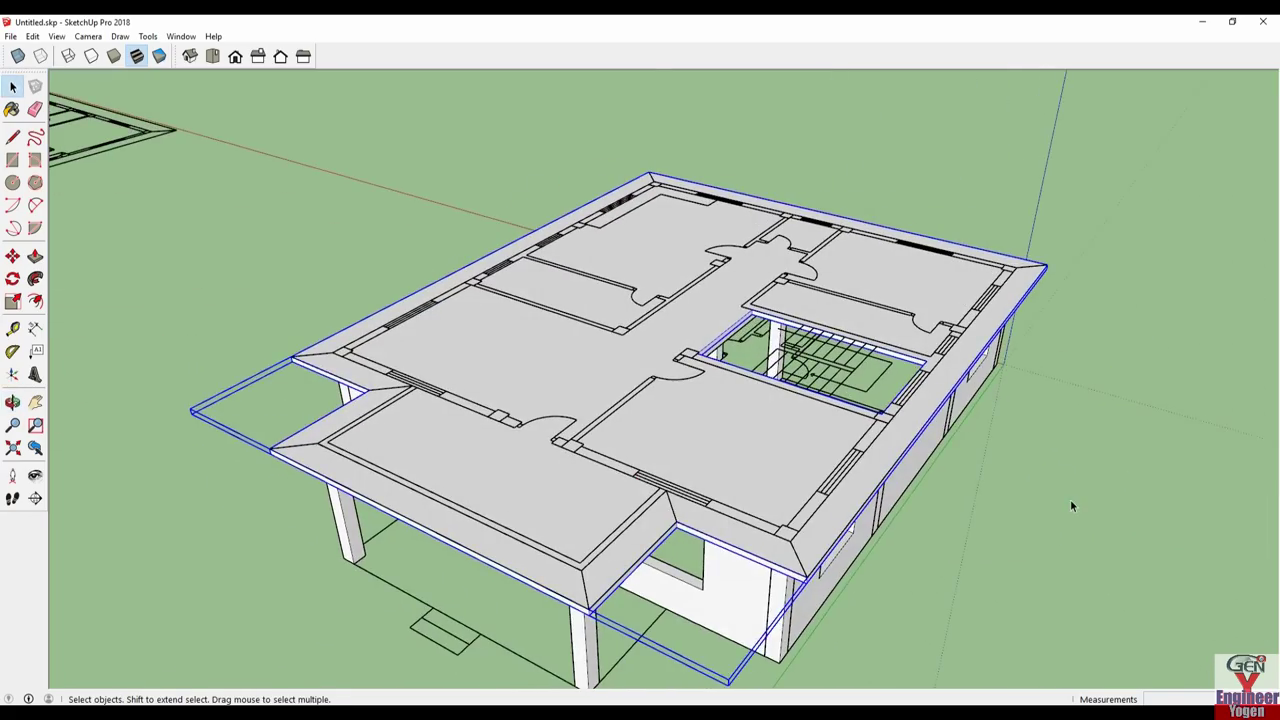
mouse_move(1070, 499)
middle_down()
mouse_move(581, 287)
mouse_move(1015, 349)
mouse_move(771, 363)
middle_up()
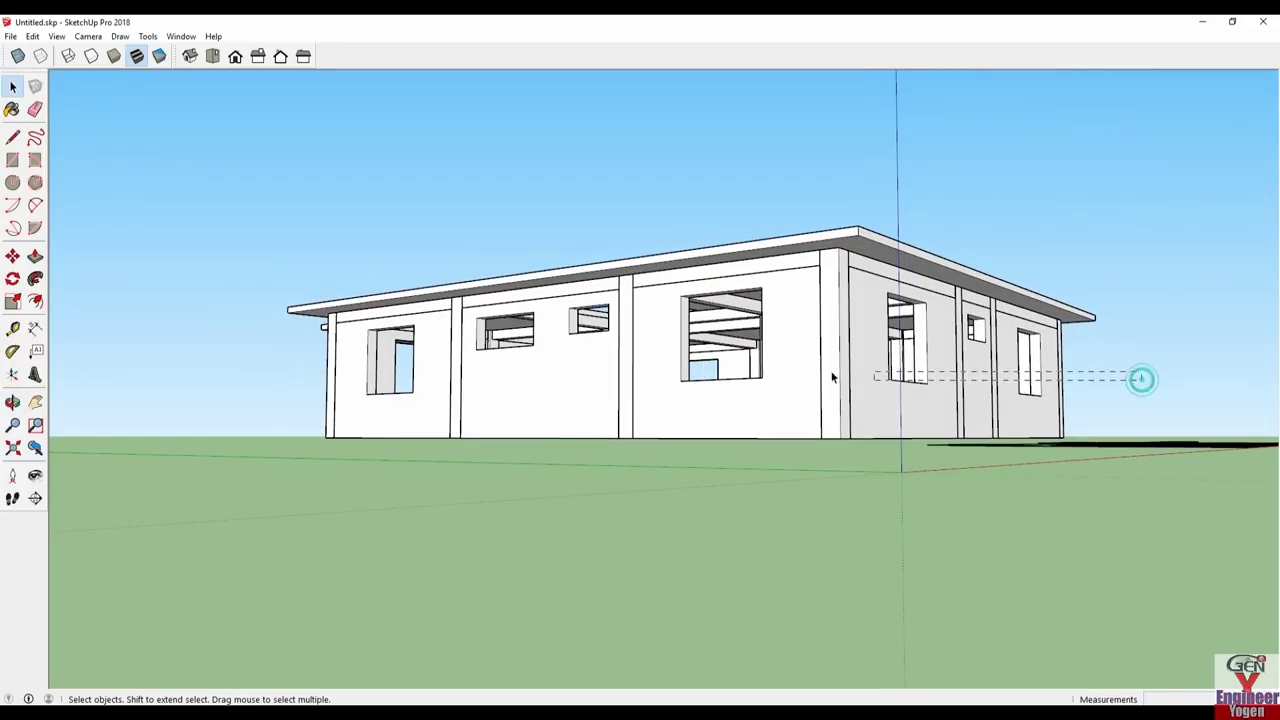
drag(234, 362, 214, 371)
mouse_move(214, 371)
middle_down()
mouse_move(686, 406)
mouse_move(500, 423)
middle_up()
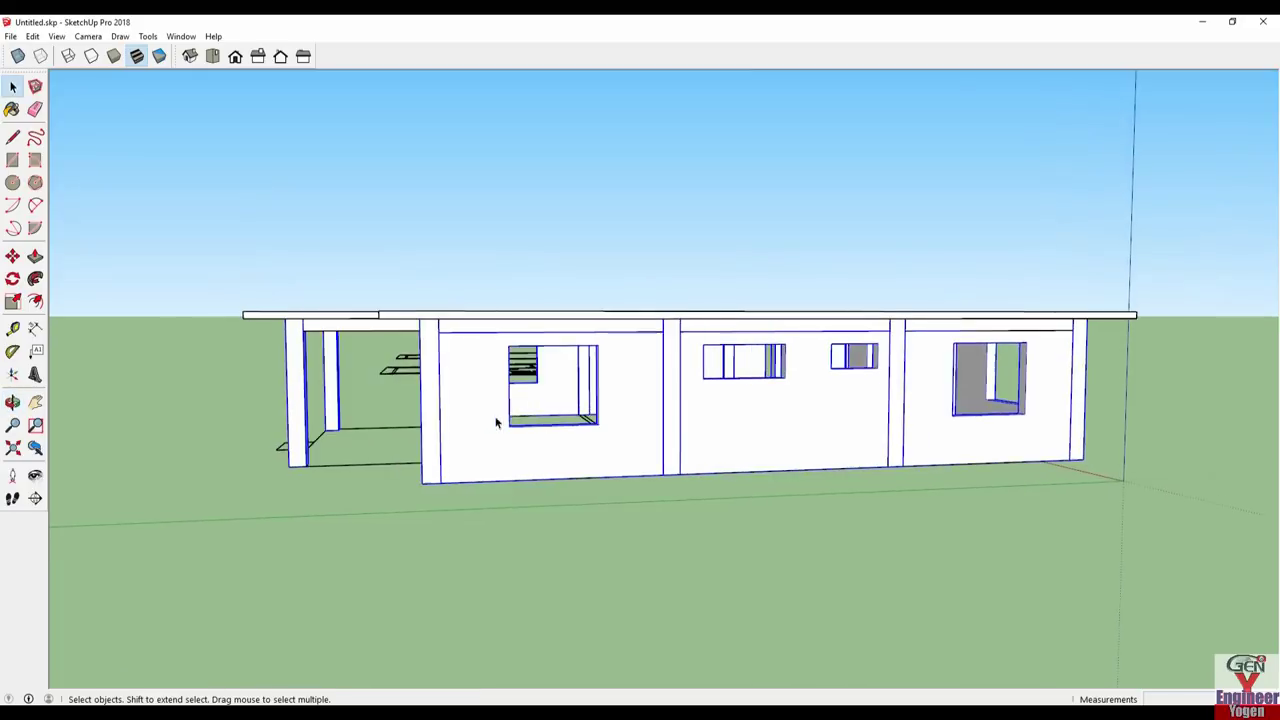
scroll(418, 412, down, 3)
middle_drag(654, 398, 774, 374)
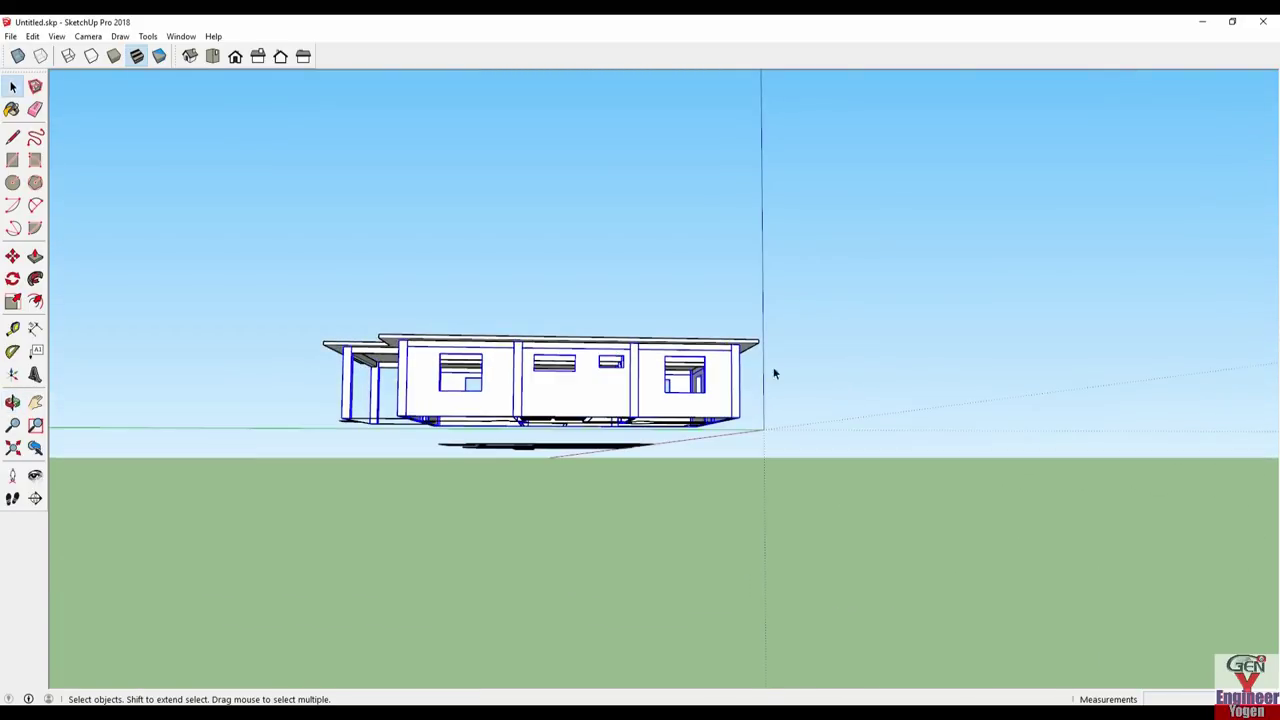
drag(280, 303, 214, 323)
middle_drag(214, 323, 733, 523)
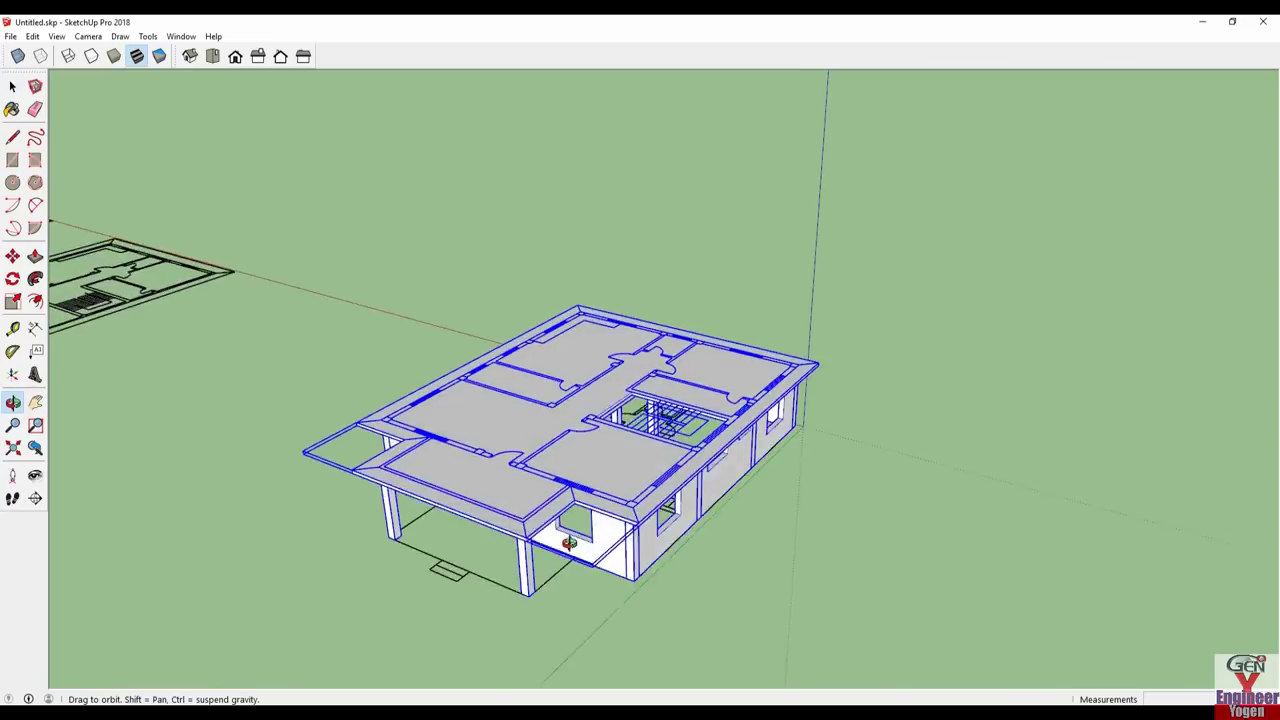
scroll(690, 470, up, 3)
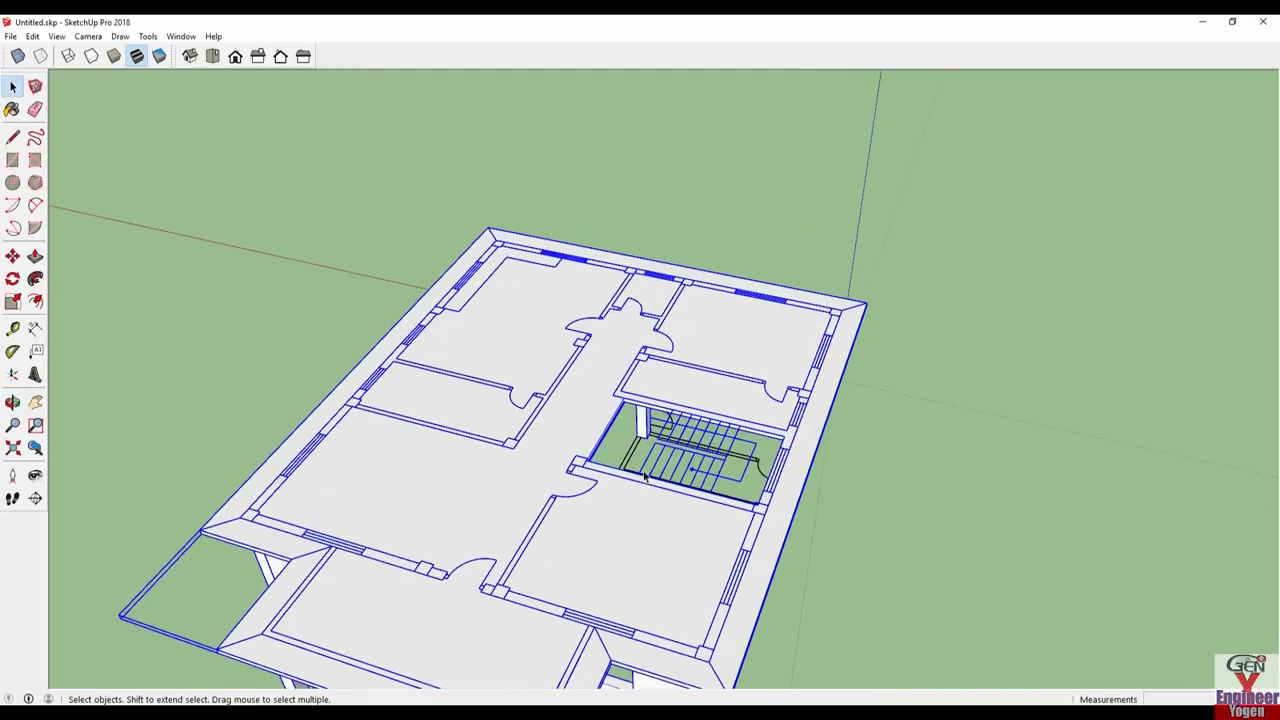
mouse_move(694, 517)
middle_down()
mouse_move(247, 487)
mouse_move(726, 500)
mouse_move(713, 637)
middle_up()
- Copy the selected ground floor 9'5" straight up onto the first slab
key(m)
text(9'5")
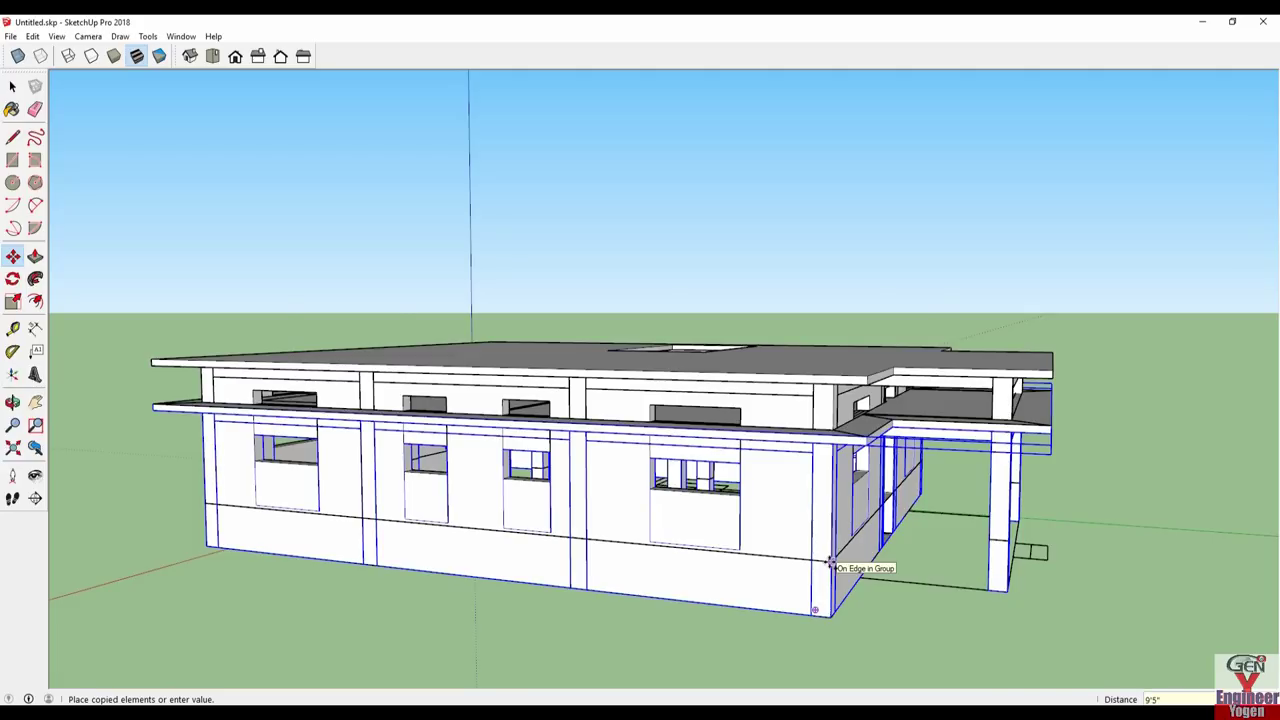
key(Return)
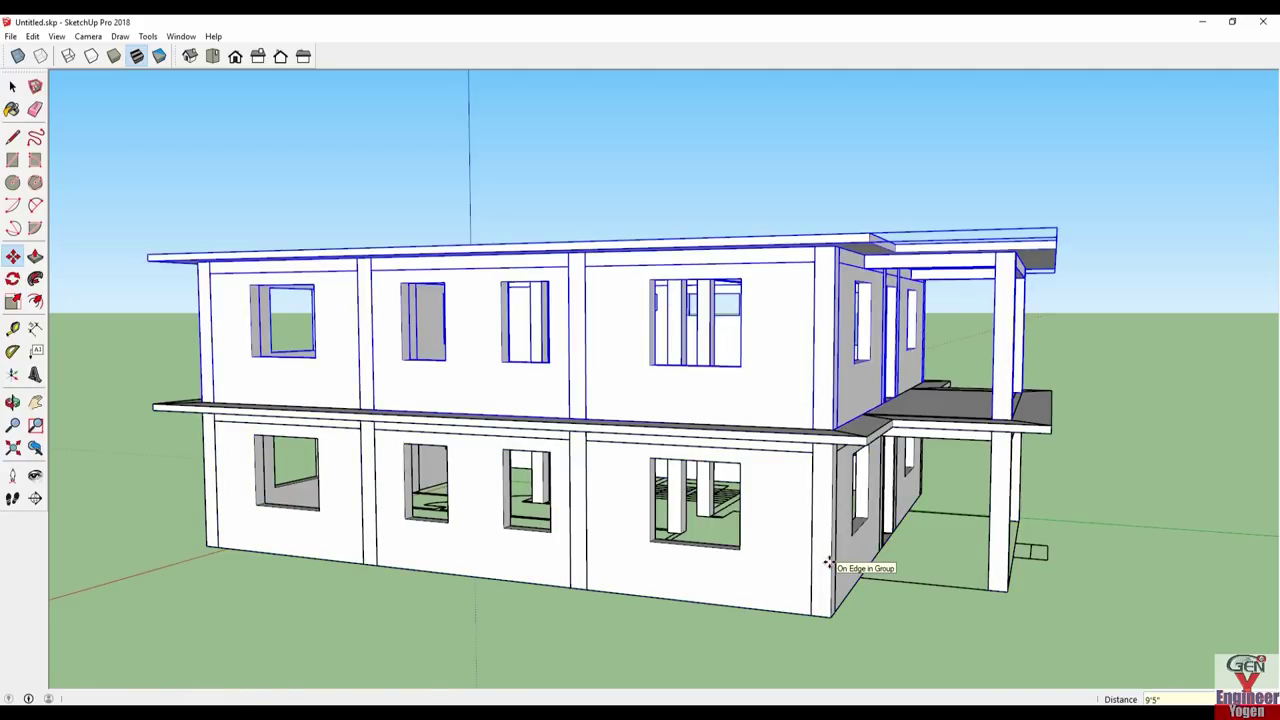
middle_drag(827, 563, 1000, 510)
key(space)
- Delete the stray extra piece under the porch overhang
click(1137, 507)
mouse_move(1137, 507)
middle_down()
mouse_move(1138, 444)
mouse_move(670, 445)
mouse_move(712, 424)
middle_up()
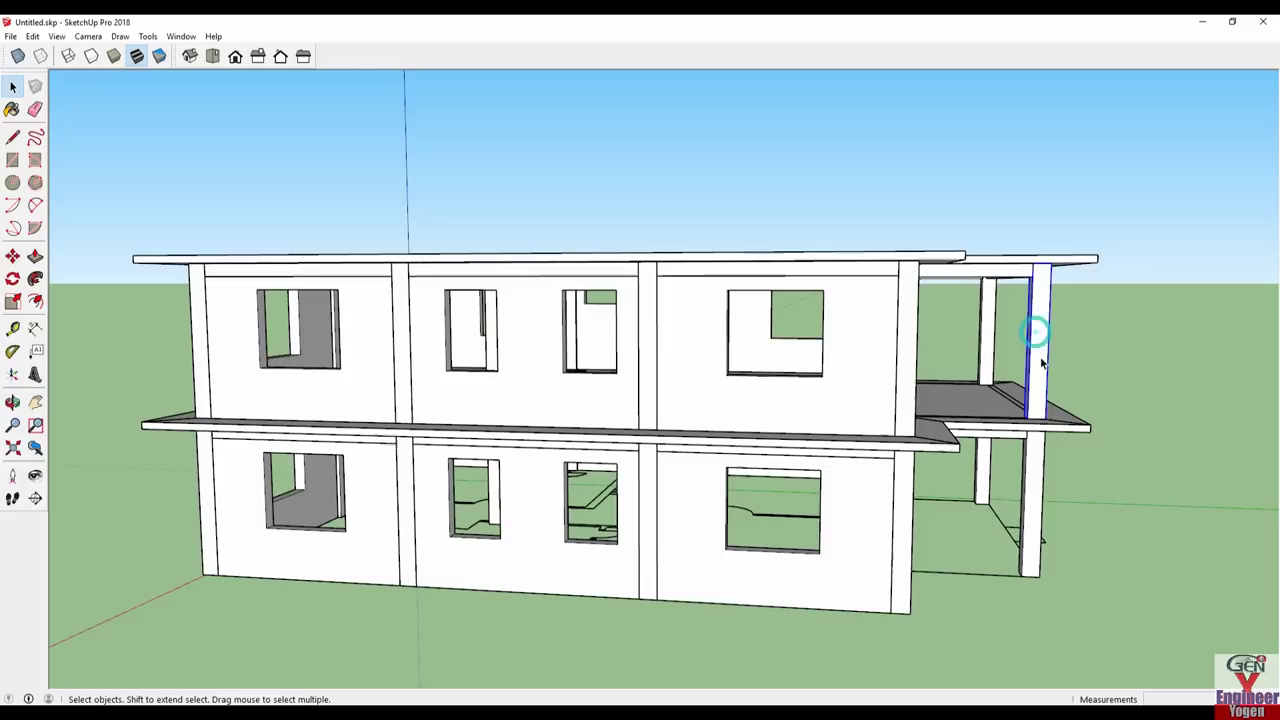
middle_drag(1076, 361, 847, 262)
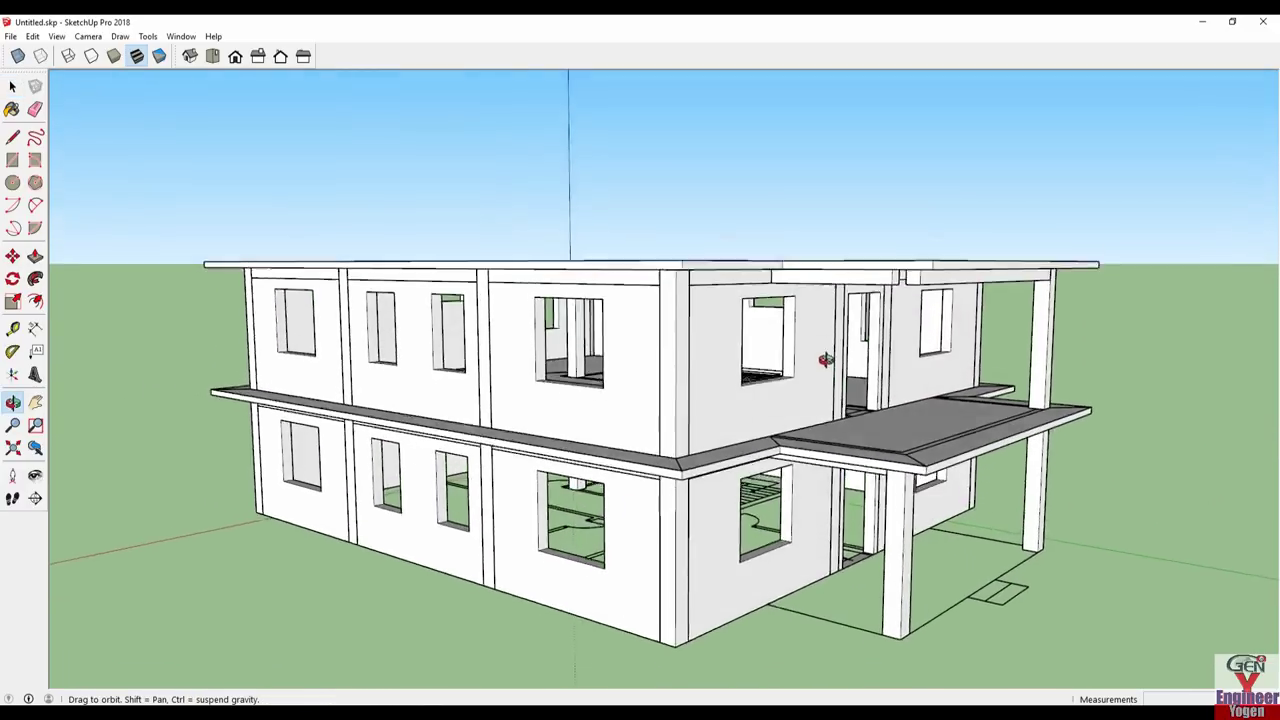
key(Delete)
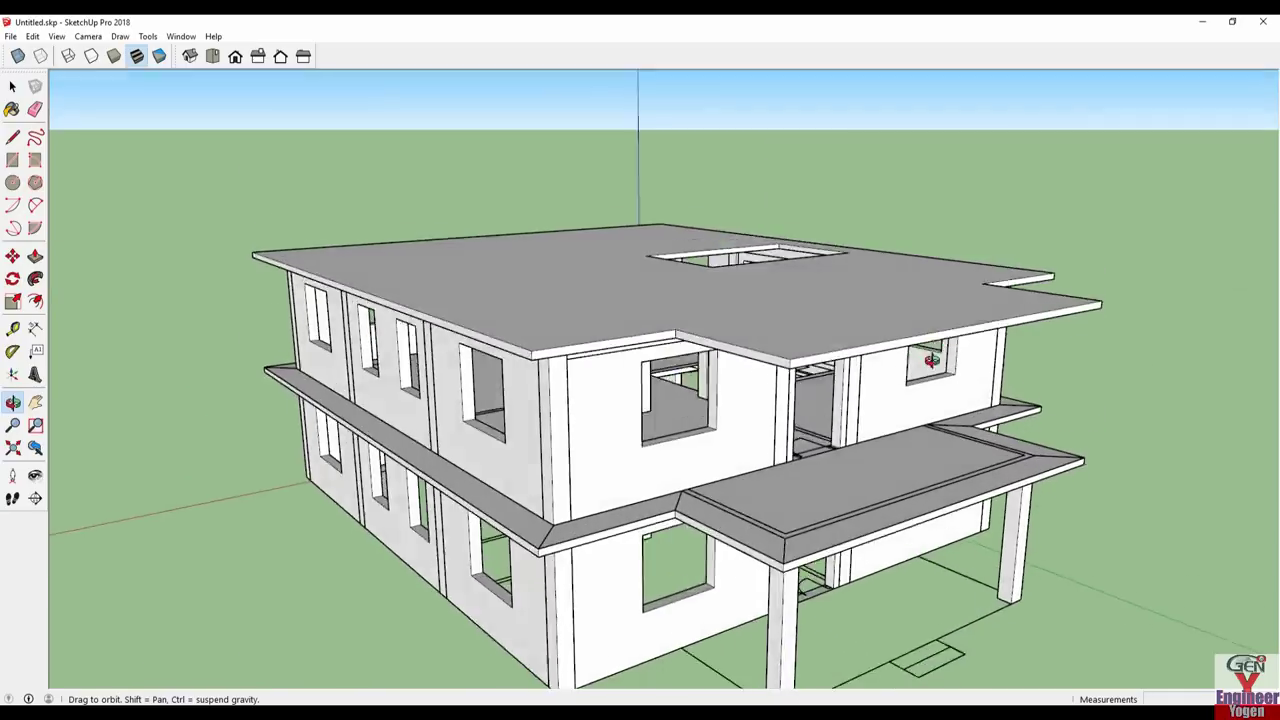
- Select the floor plan drawing and start moving it toward the house
middle_drag(1020, 268, 892, 418)
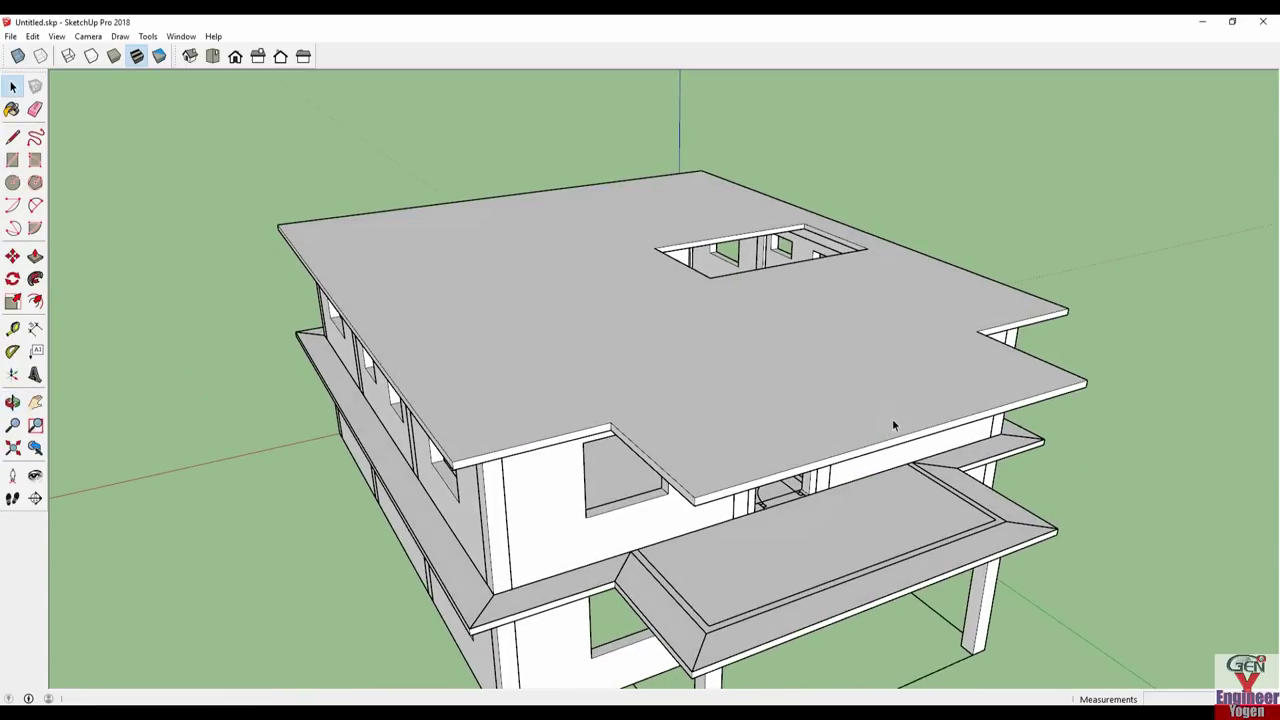
scroll(680, 357, down, 3)
scroll(676, 360, down, 2)
scroll(670, 385, down, 3)
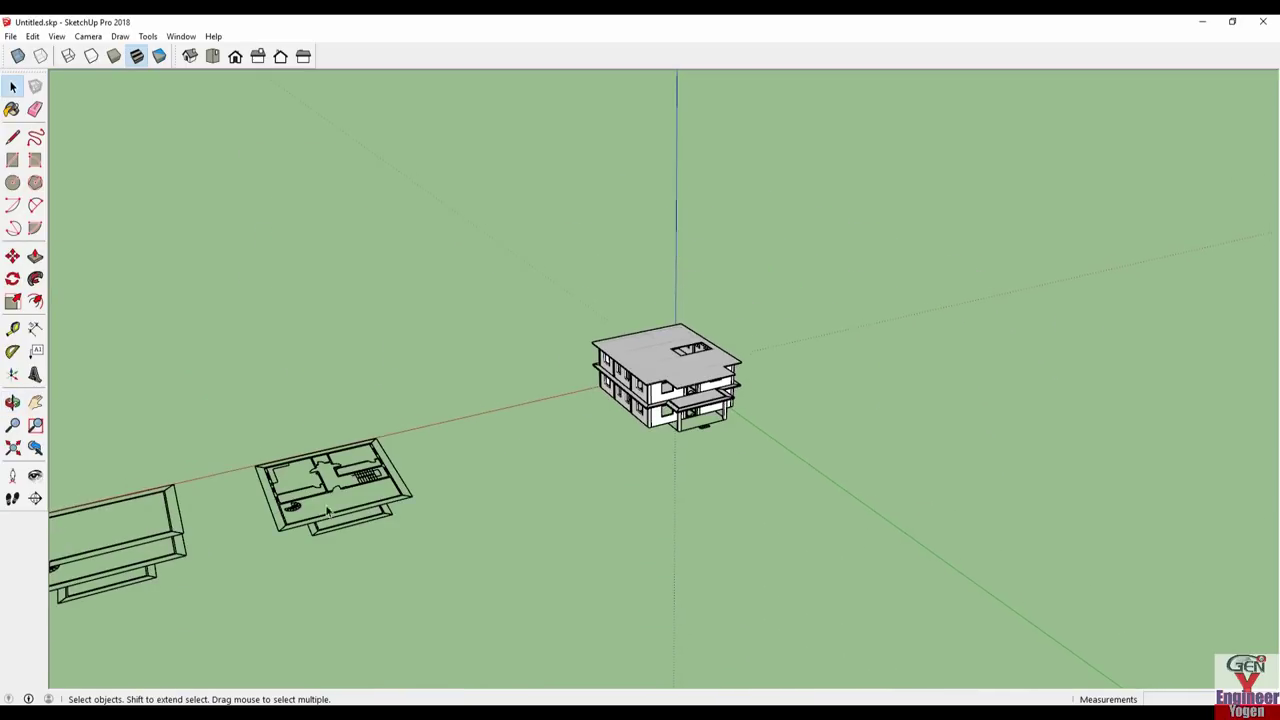
click(377, 510)
key(m)
scroll(412, 432, up, 2)
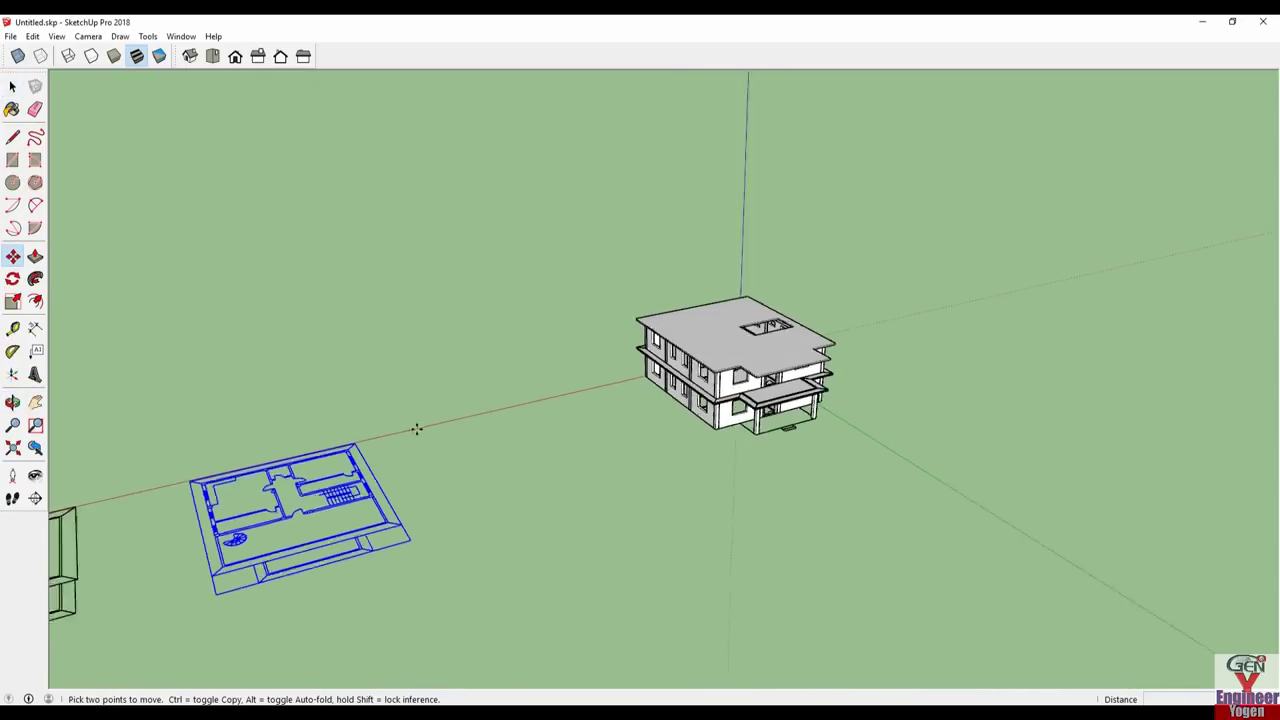
scroll(410, 432, up, 2)
scroll(342, 452, up, 2)
scroll(343, 451, up, 2)
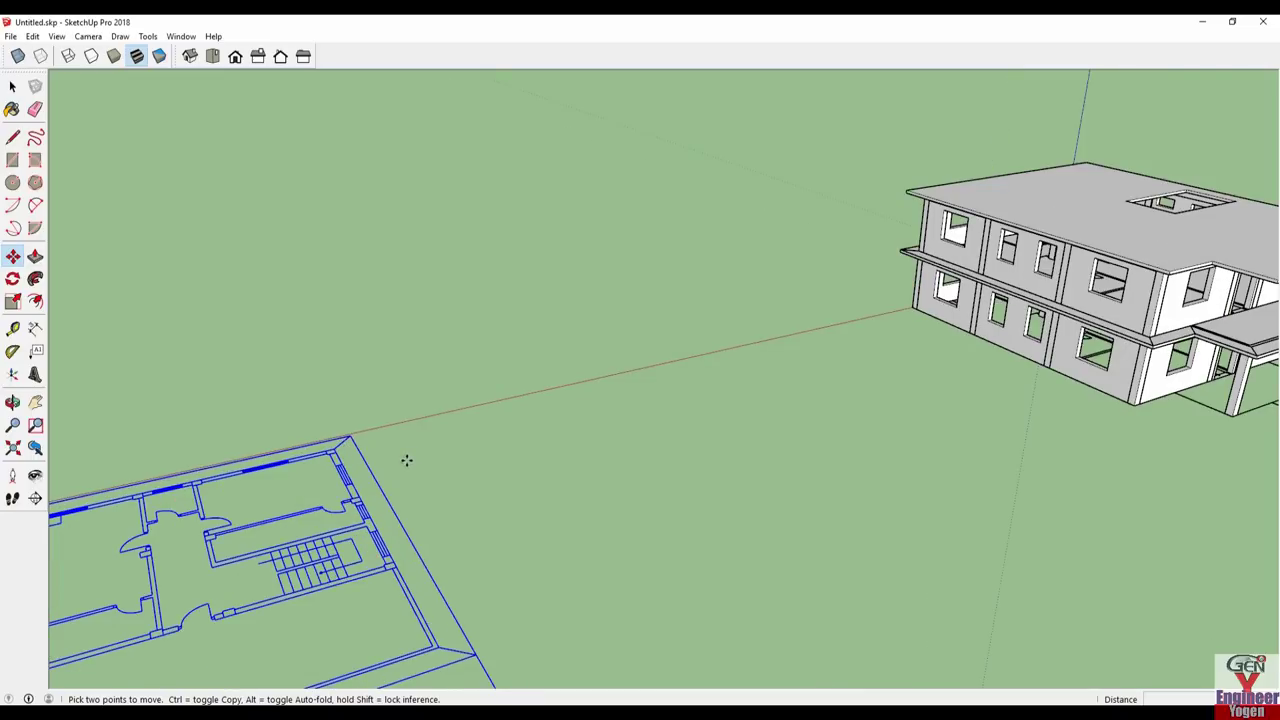
scroll(386, 556, up, 1)
scroll(370, 535, up, 1)
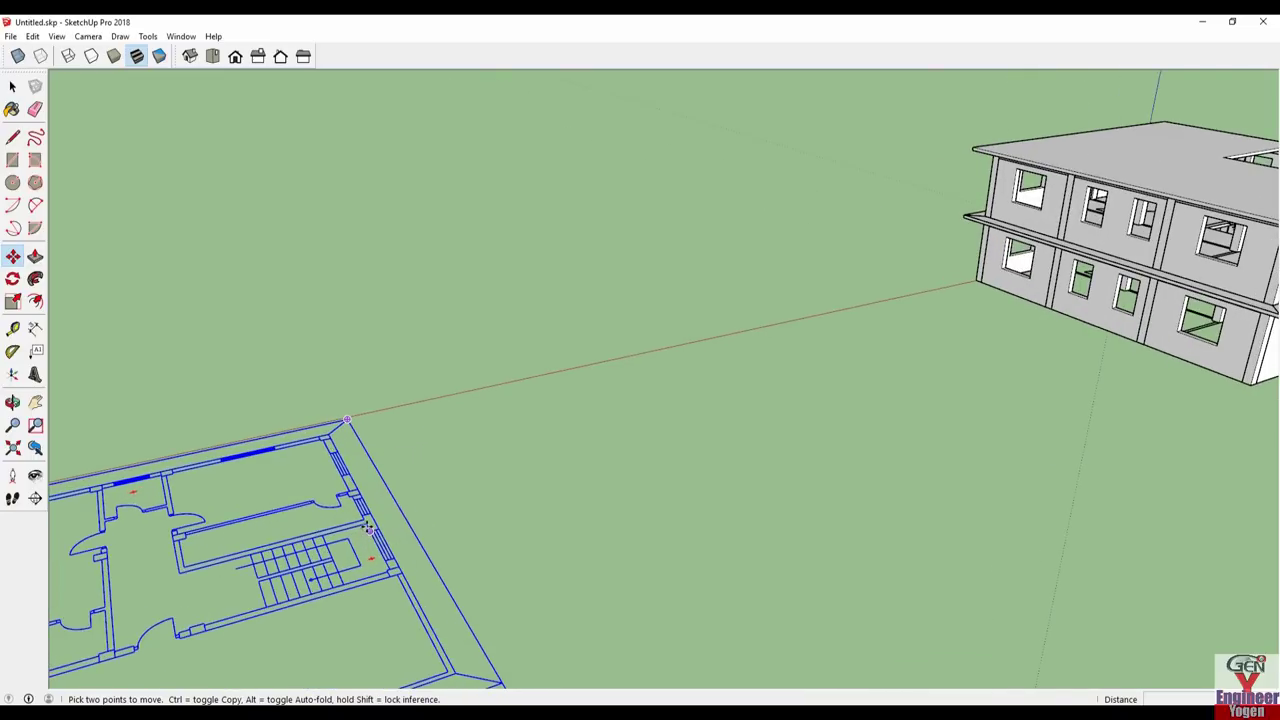
scroll(366, 523, up, 2)
scroll(368, 525, up, 2)
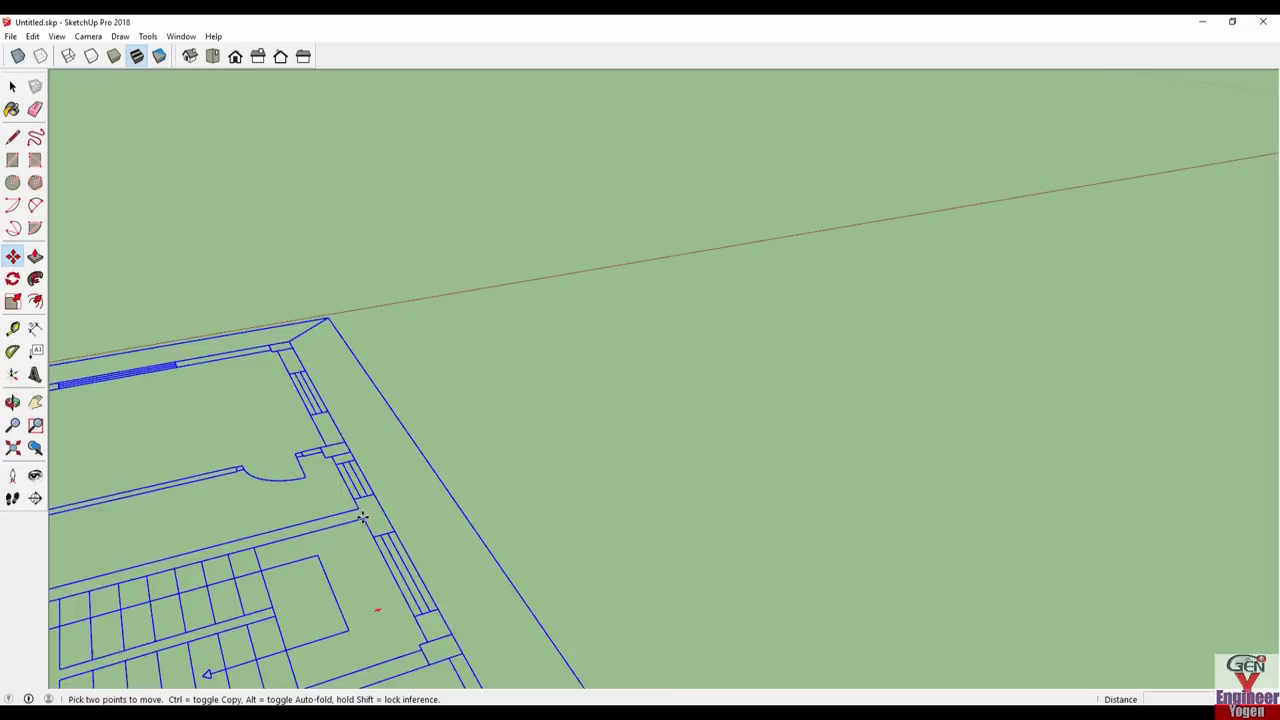
scroll(362, 517, down, 2)
scroll(362, 517, down, 2)
scroll(806, 449, down, 3)
- Snap the floor plan's corner onto the corner of the upper roof slab
middle_drag(806, 449, 1012, 305)
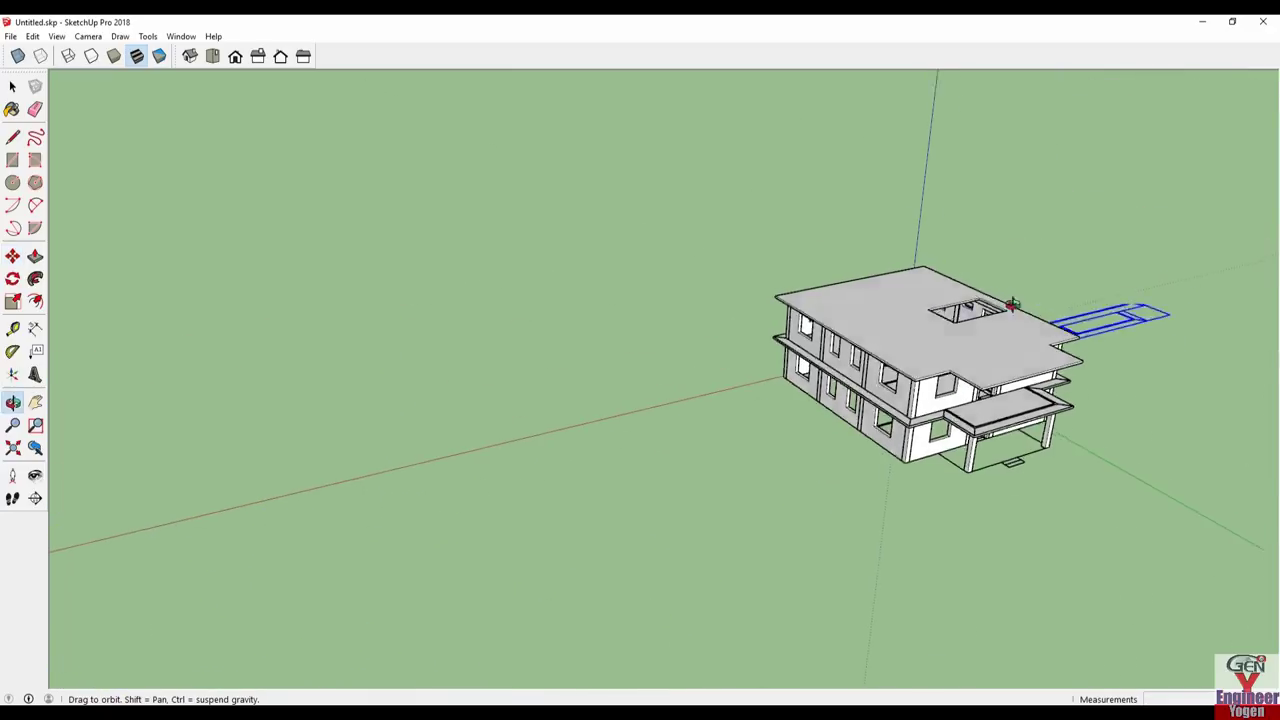
key(m)
scroll(1012, 305, up, 3)
scroll(1000, 468, up, 2)
scroll(1000, 468, up, 2)
scroll(1000, 468, up, 1)
scroll(1000, 468, down, 2)
middle_drag(1020, 458, 846, 364)
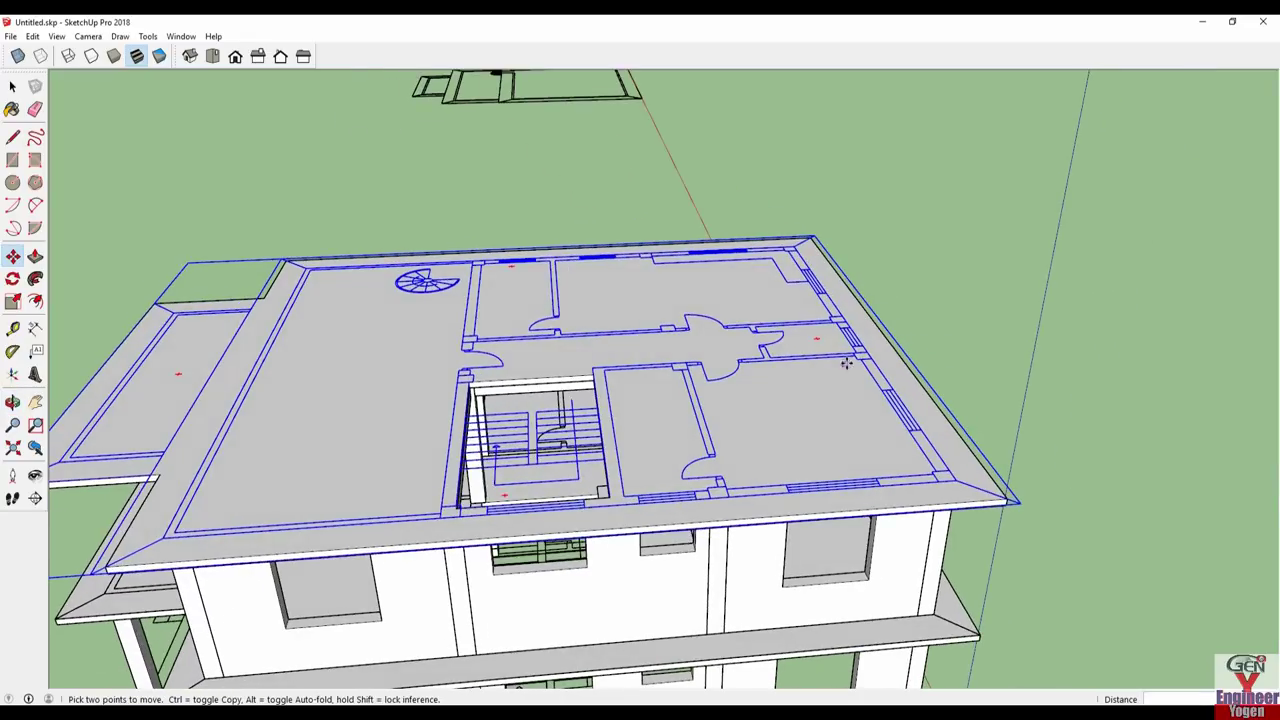
scroll(846, 364, down, 2)
mouse_move(400, 469)
middle_down()
mouse_move(580, 494)
mouse_move(529, 527)
mouse_move(640, 500)
mouse_move(767, 520)
middle_up()
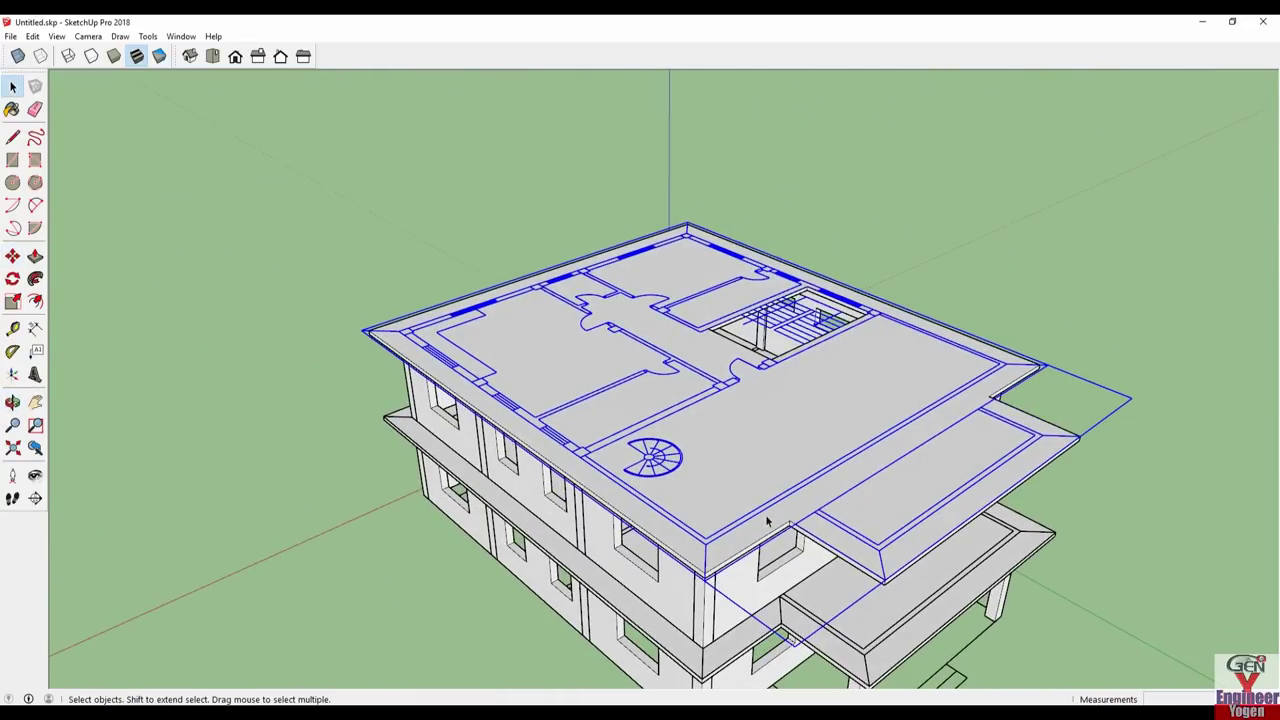
- Open the roof slab group, adjust its edge, and push the front overhang back to the wall
scroll(801, 428, up, 2)
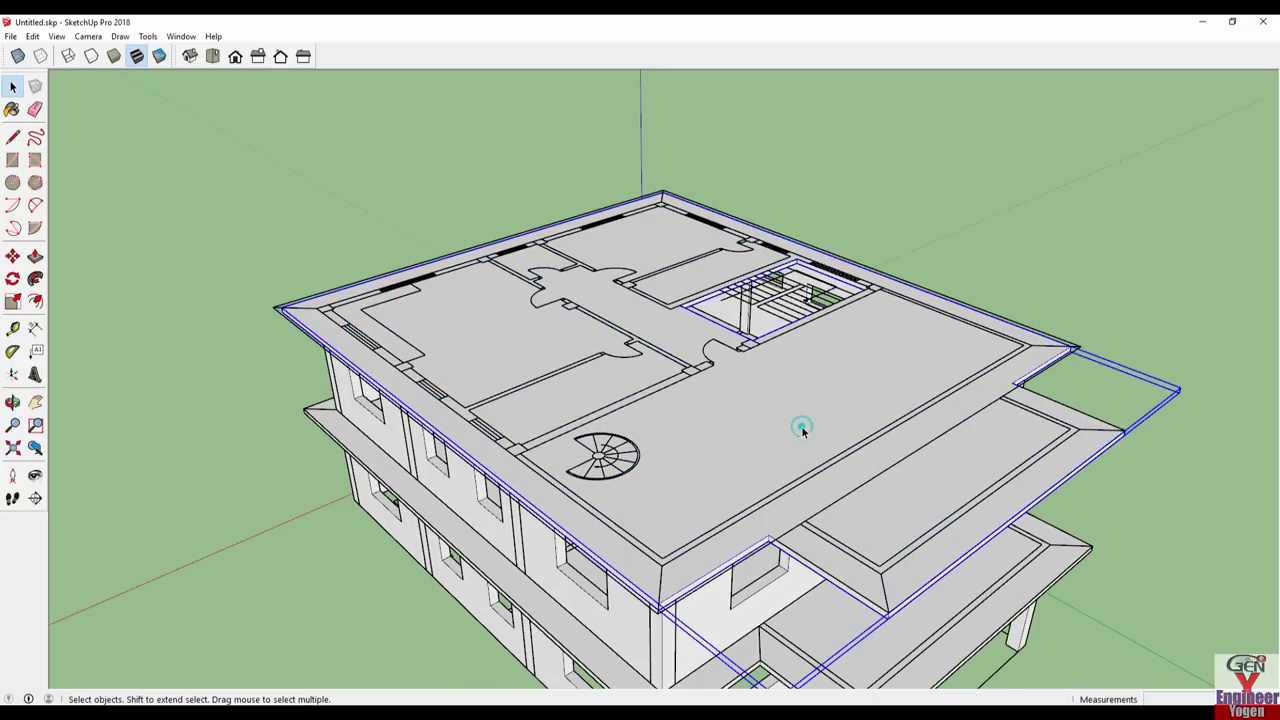
double_click(801, 432)
mouse_move(801, 432)
middle_down()
mouse_move(843, 417)
mouse_move(871, 360)
mouse_move(733, 484)
mouse_move(657, 500)
mouse_move(857, 449)
mouse_move(862, 419)
middle_up()
key(p)
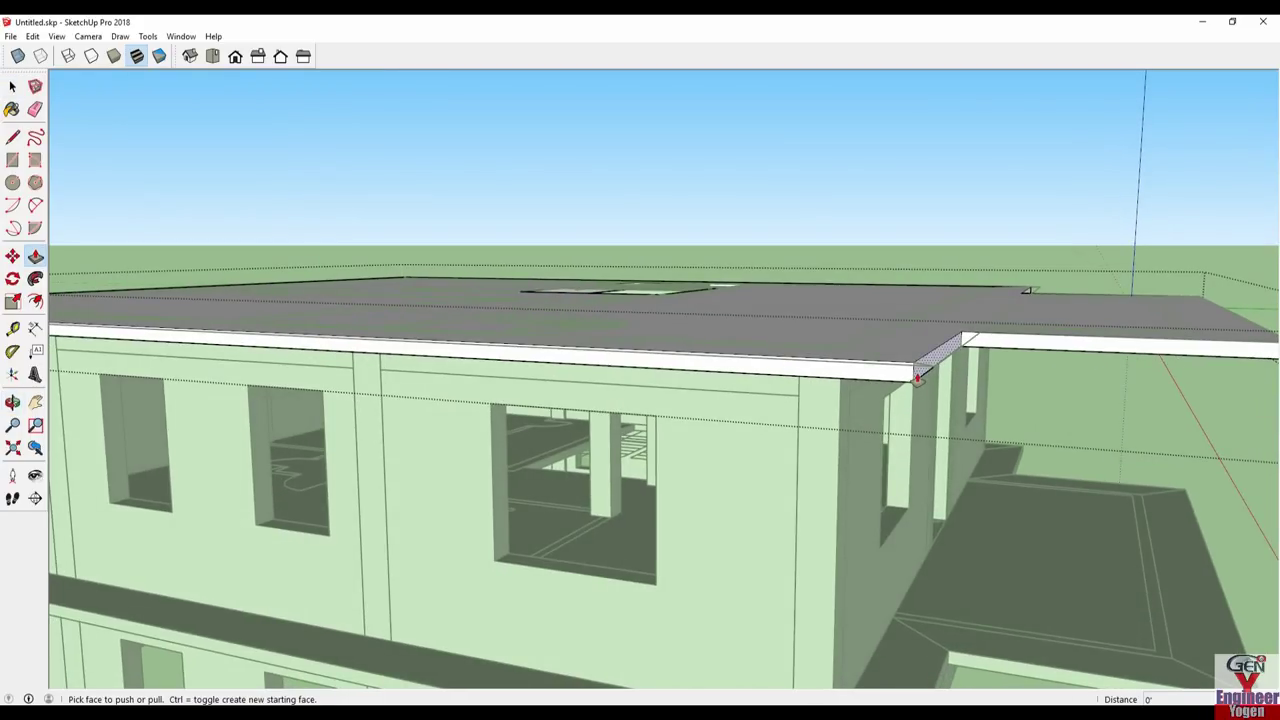
click(935, 370)
mouse_move(943, 366)
middle_down()
mouse_move(894, 391)
mouse_move(686, 423)
middle_up()
mouse_move(595, 541)
middle_down()
mouse_move(931, 429)
mouse_move(674, 443)
mouse_move(657, 414)
middle_up()
click(755, 660)
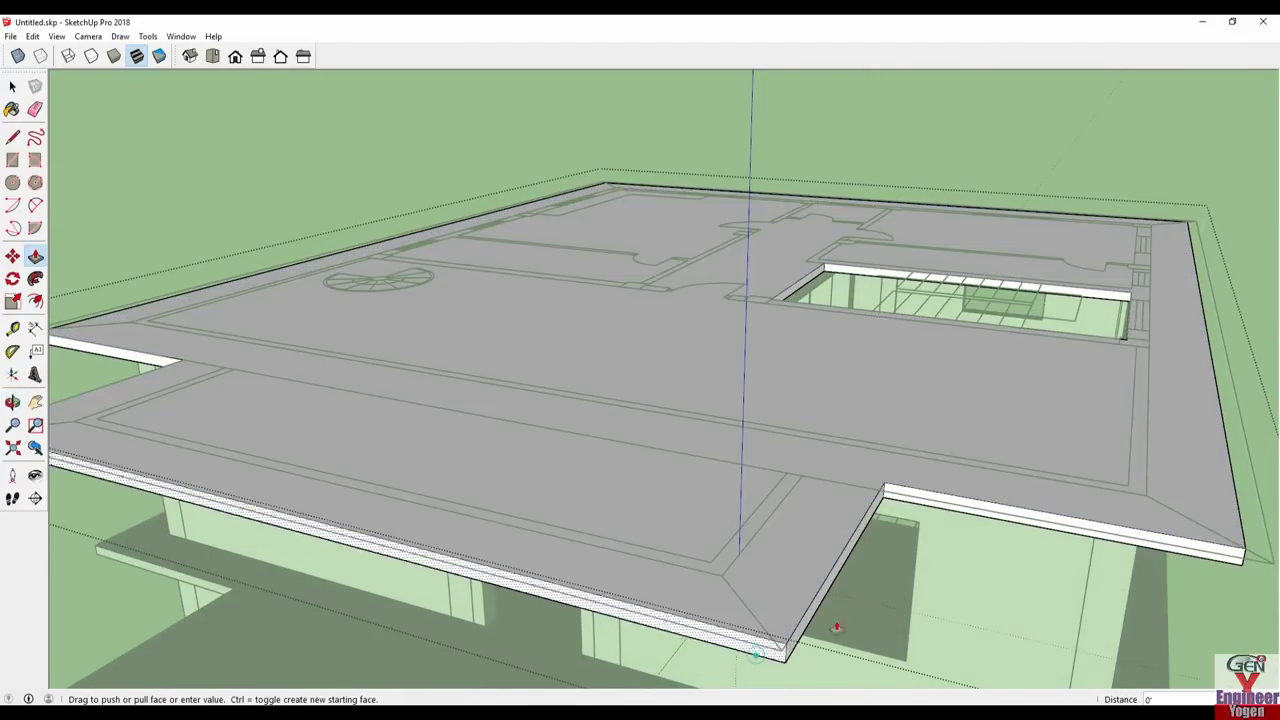
click(965, 513)
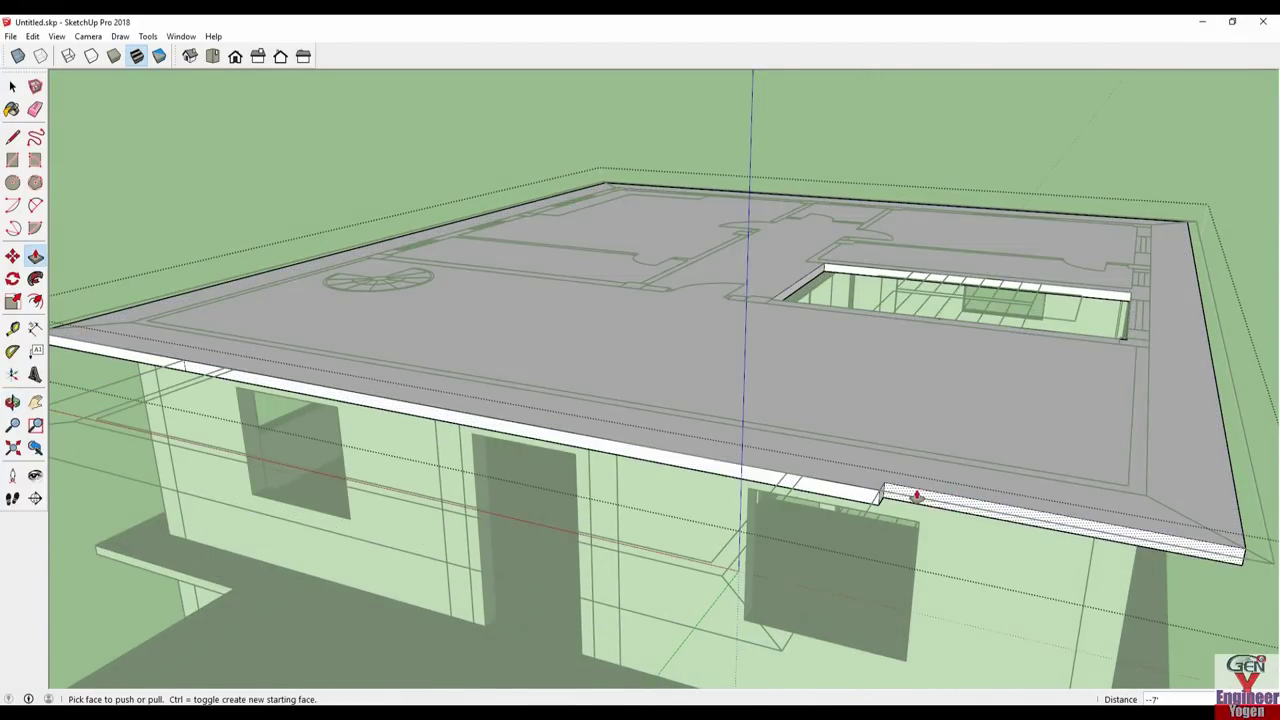
- Pull the side and front slab edges out 0.50' to meet the plan outline
middle_drag(1100, 534, 766, 486)
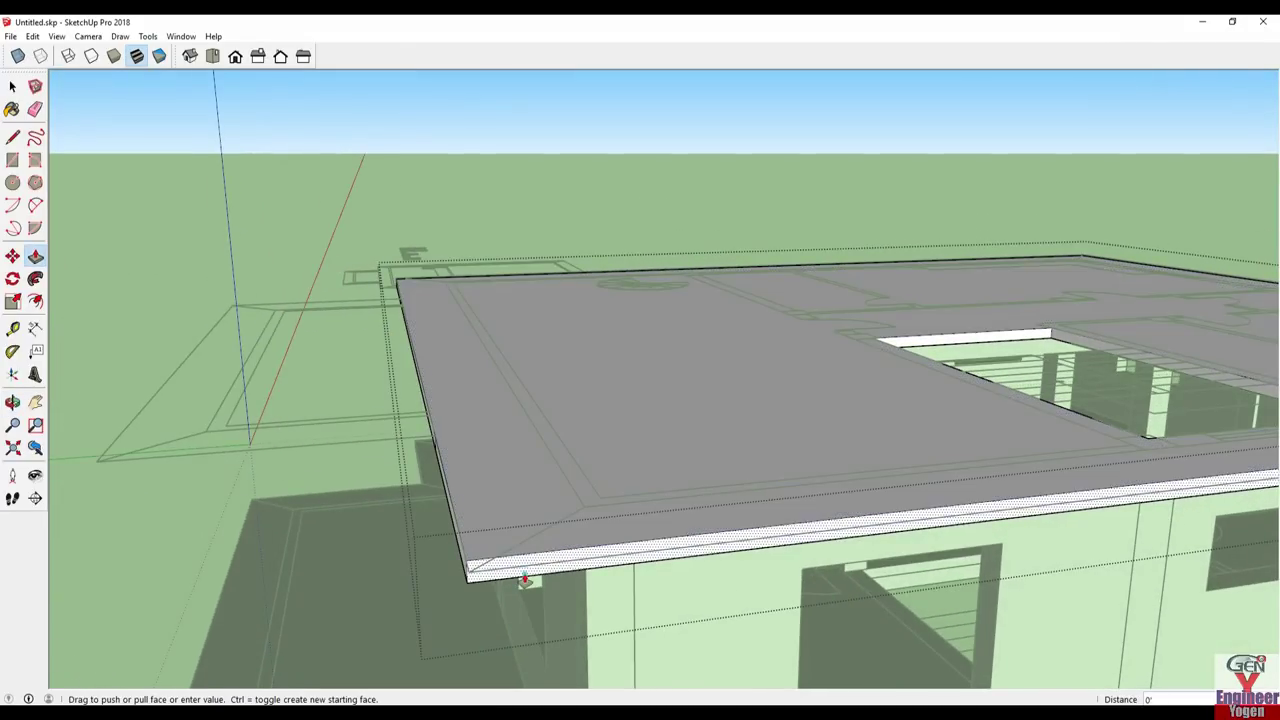
click(471, 580)
mouse_move(471, 580)
middle_down()
mouse_move(420, 557)
mouse_move(1275, 465)
mouse_move(909, 463)
mouse_move(814, 560)
middle_up()
scroll(814, 591, up, 3)
scroll(810, 573, up, 2)
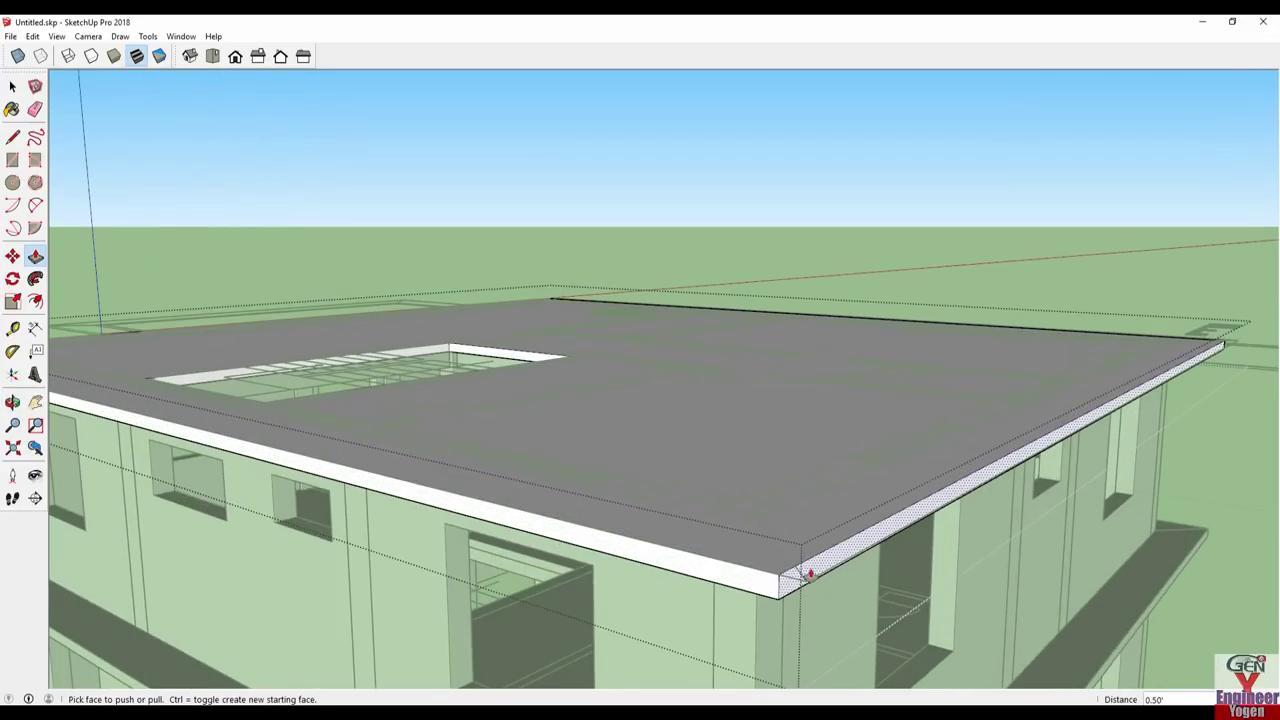
click(808, 584)
- Pull the slab's corner edge out 0.50' and review the roof from above
scroll(690, 540, down, 3)
mouse_move(666, 523)
middle_down()
mouse_move(1247, 498)
mouse_move(980, 463)
mouse_move(571, 491)
mouse_move(657, 566)
middle_up()
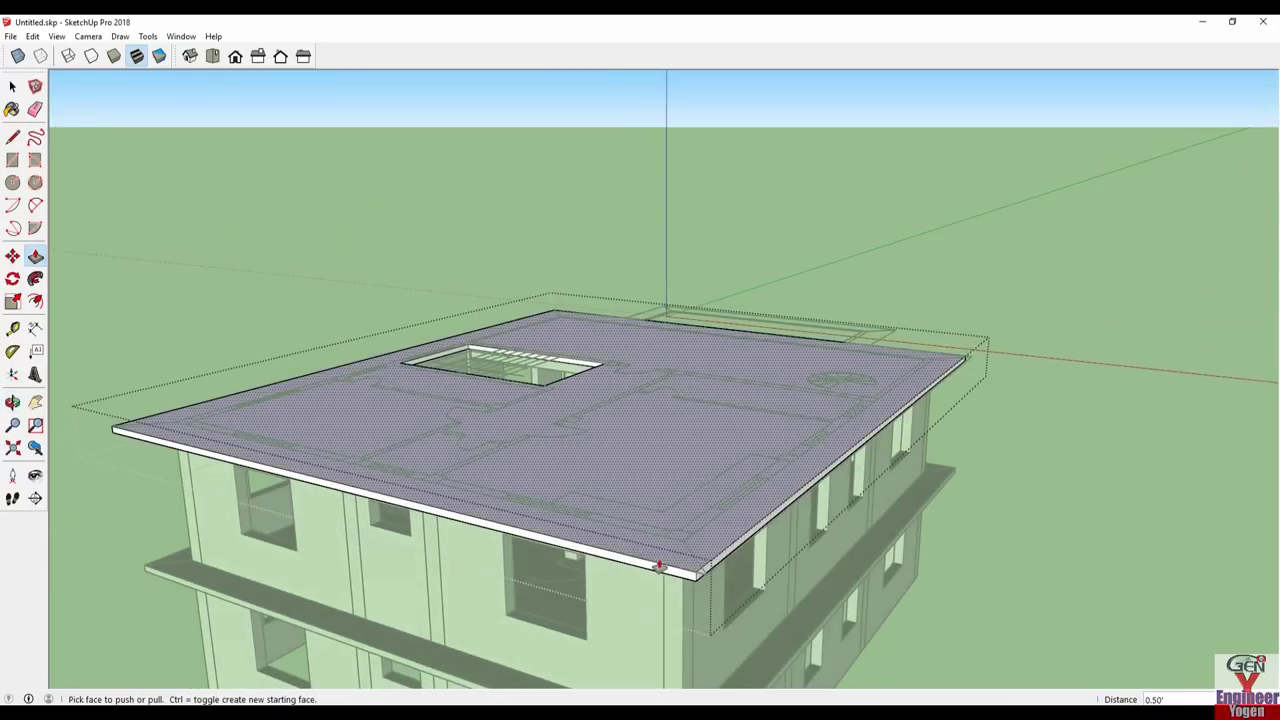
scroll(690, 575, up, 2)
scroll(710, 582, up, 1)
click(706, 583)
mouse_move(706, 583)
middle_down()
mouse_move(971, 371)
mouse_move(363, 371)
middle_up()
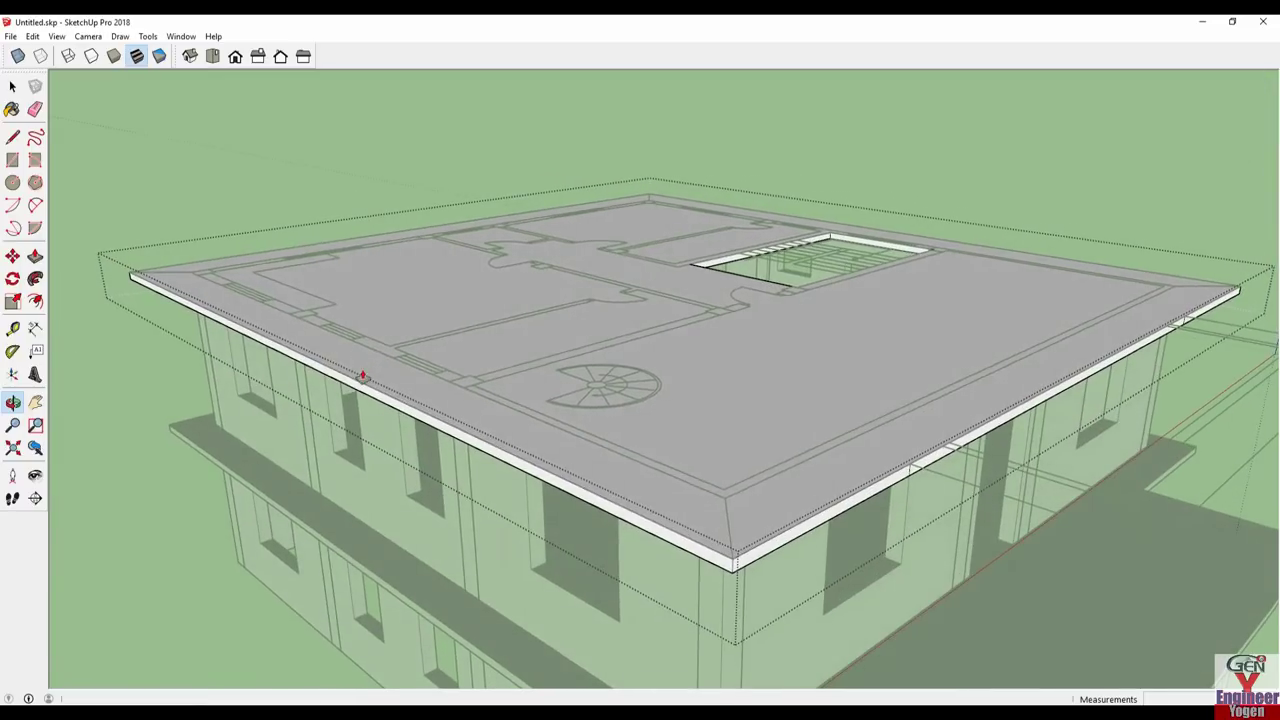
scroll(540, 425, down, 2)
scroll(784, 513, down, 1)
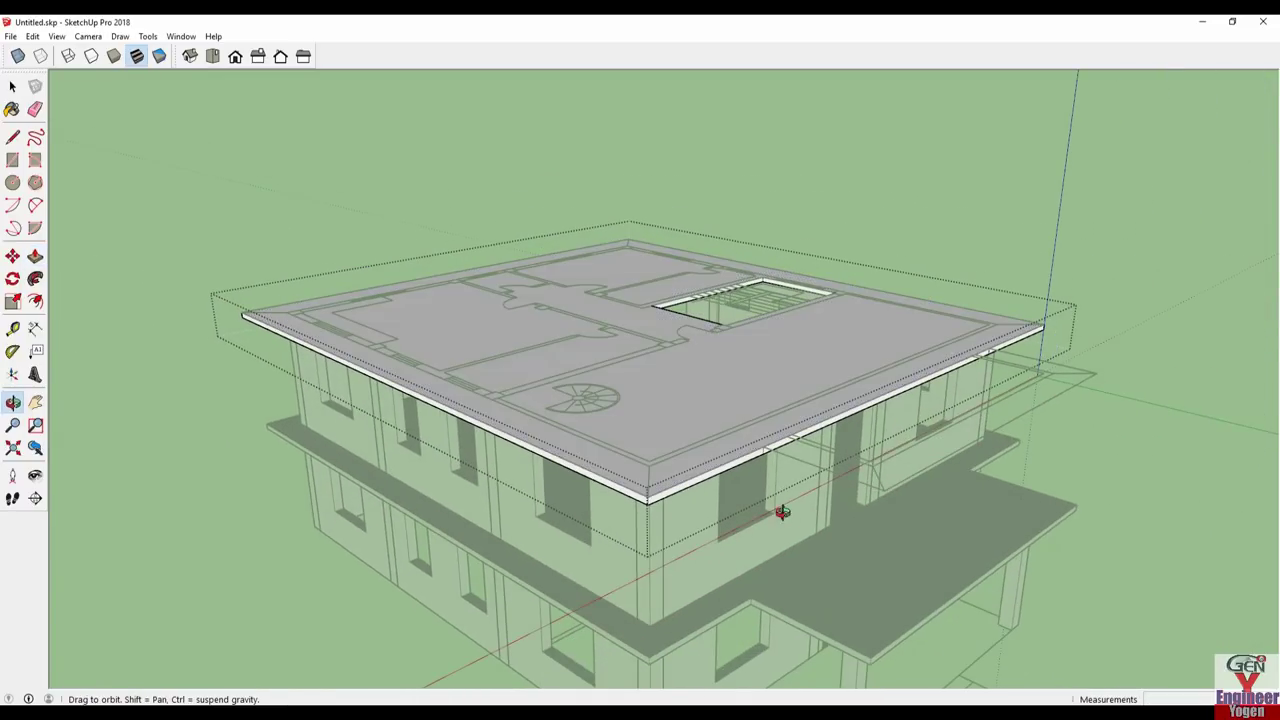
middle_drag(771, 514, 857, 586)
middle_drag(737, 494, 910, 597)
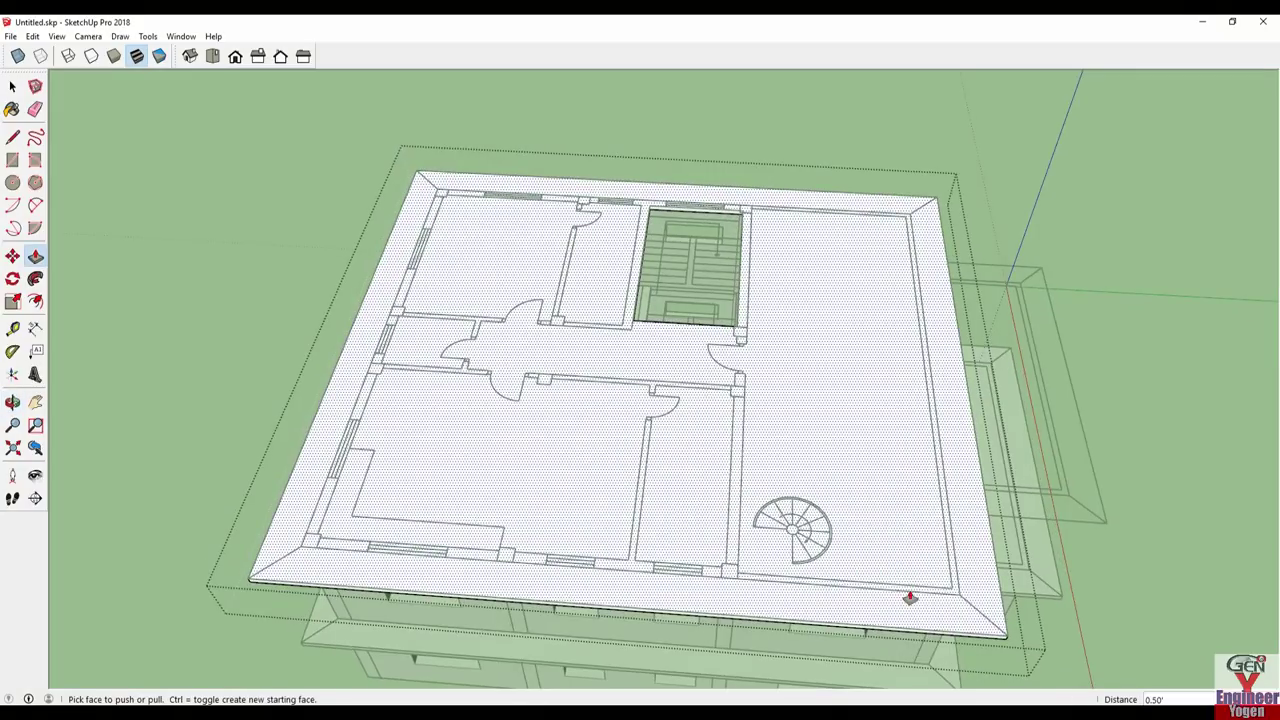
key(space)
- Leave the roof slab edit and orbit to a front view of the porch doorway
click(1141, 213)
mouse_move(589, 529)
middle_down()
mouse_move(393, 275)
mouse_move(570, 336)
mouse_move(671, 501)
middle_up()
scroll(739, 576, up, 2)
scroll(739, 576, up, 2)
mouse_move(855, 553)
middle_down()
mouse_move(623, 297)
mouse_move(600, 389)
middle_up()
scroll(463, 520, up, 2)
scroll(386, 459, up, 2)
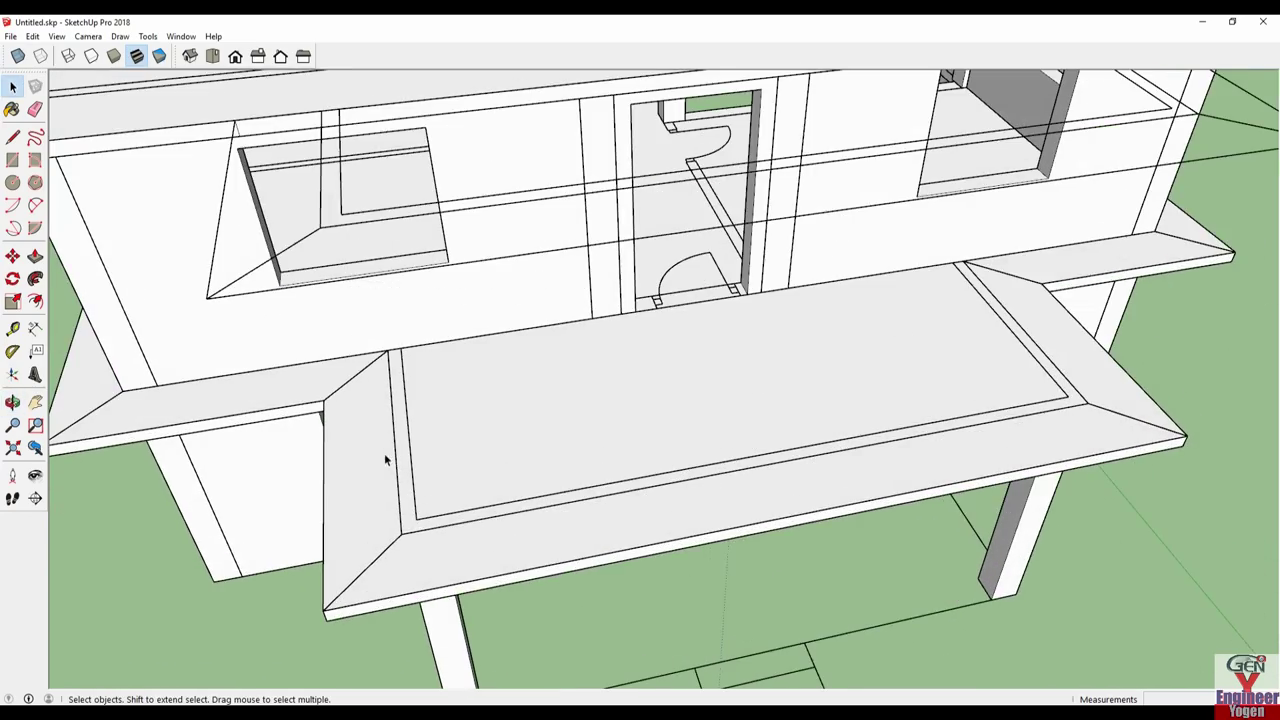
scroll(530, 468, down, 3)
mouse_move(494, 434)
middle_down()
mouse_move(598, 265)
mouse_move(672, 443)
mouse_move(673, 500)
mouse_move(631, 322)
middle_up()
scroll(631, 322, up, 3)
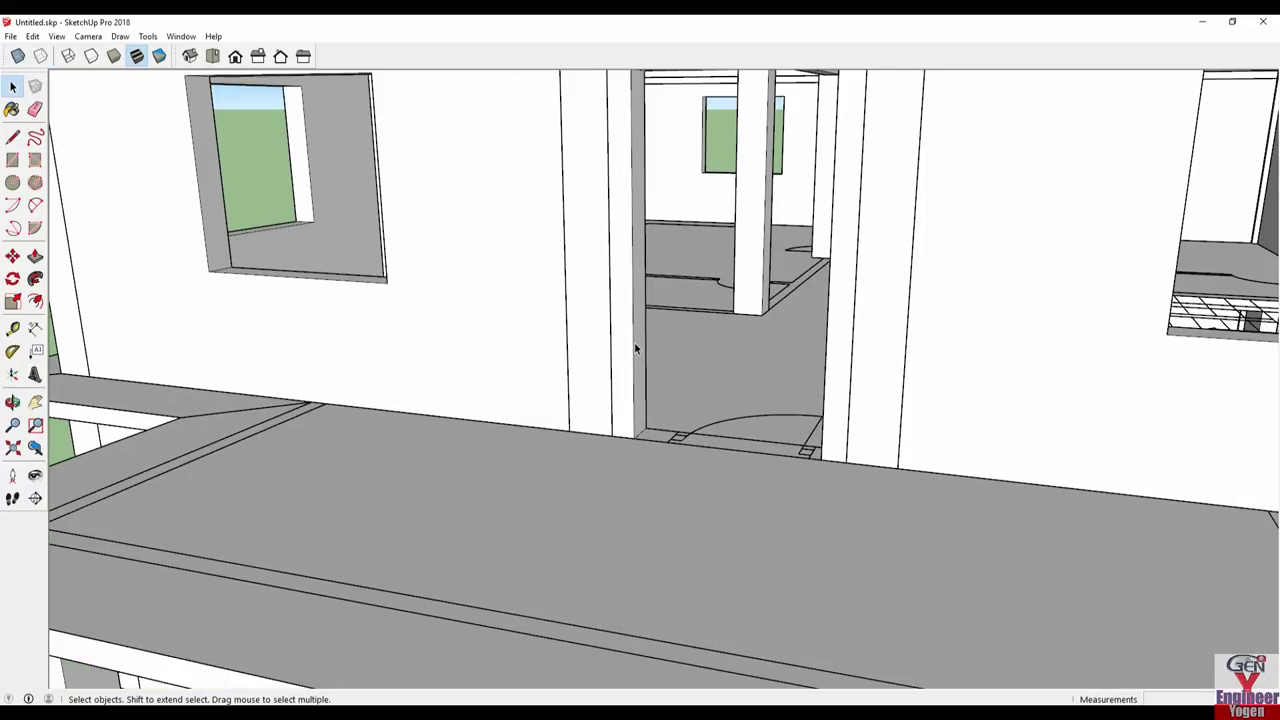
- Thicken the door-frame jambs inward: left jamb 0.75', right jamb 0.25'
double_click(634, 346)
key(p)
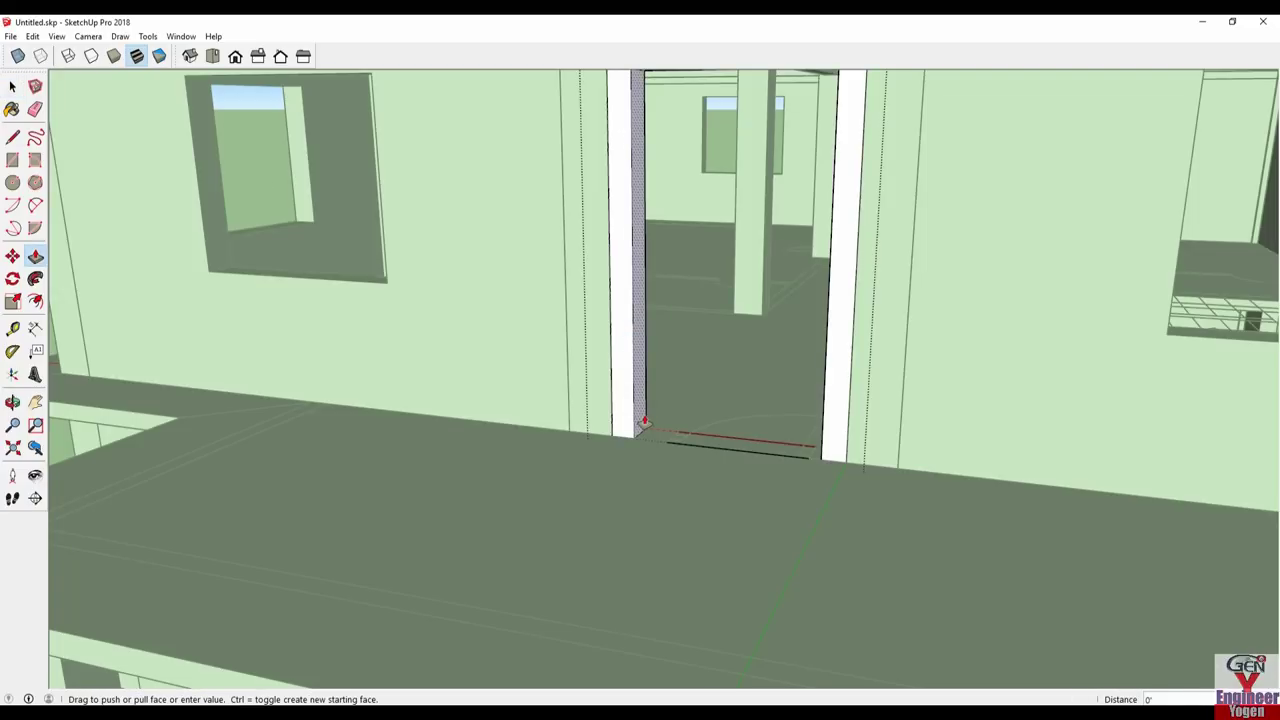
drag(644, 422, 663, 449)
middle_drag(669, 449, 943, 508)
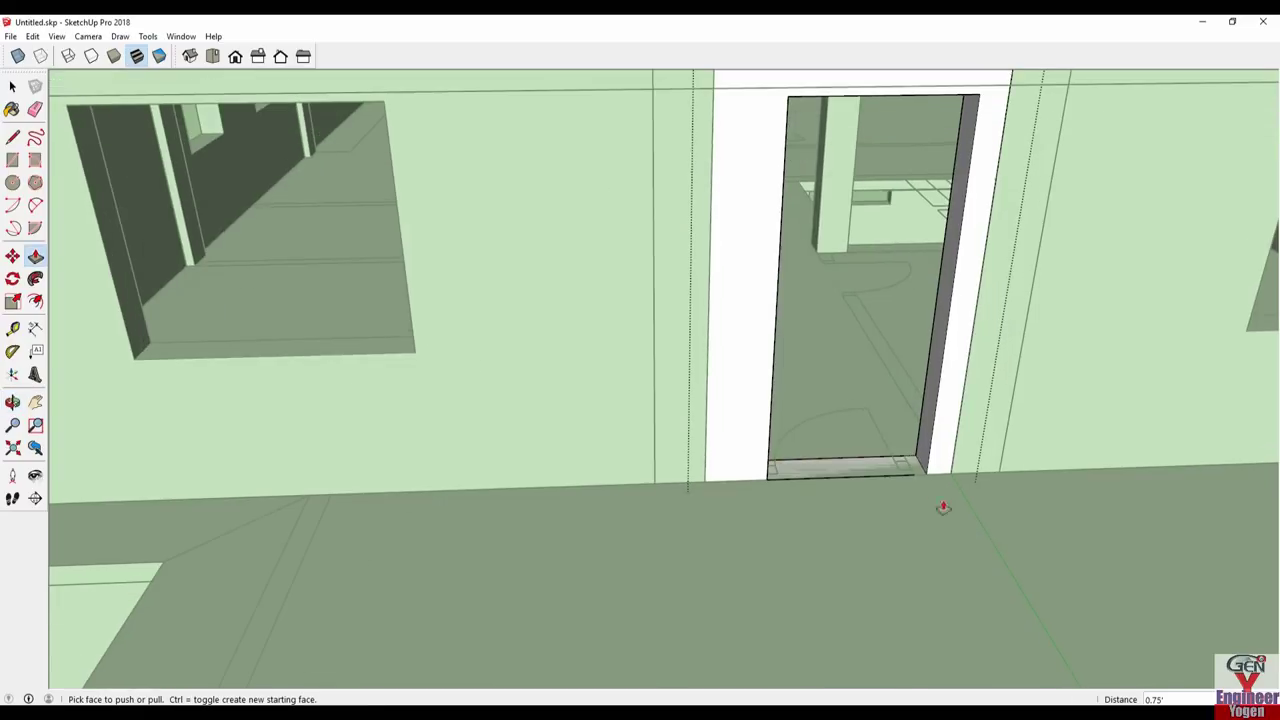
click(922, 470)
click(920, 480)
scroll(623, 414, down, 5)
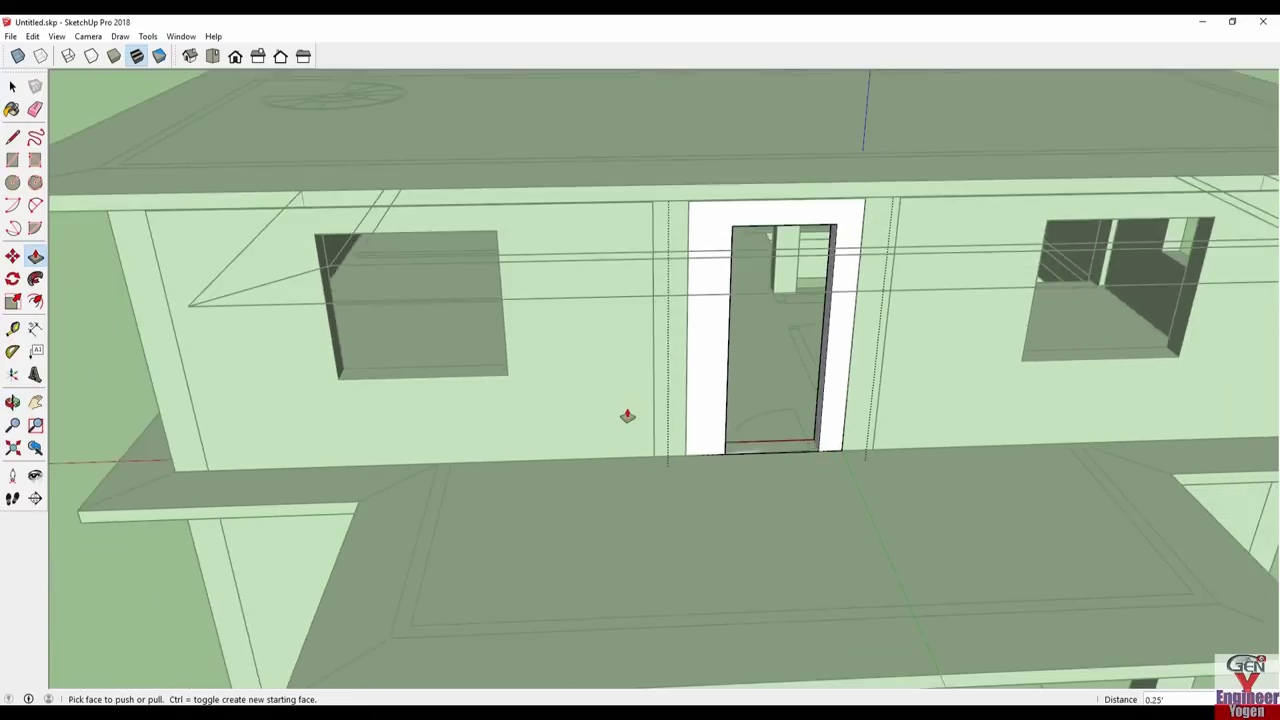
scroll(623, 414, down, 5)
key(space)
scroll(497, 457, up, 3)
- Group the balcony's edge strip and pull it up into a thin parapet board
scroll(497, 457, up, 3)
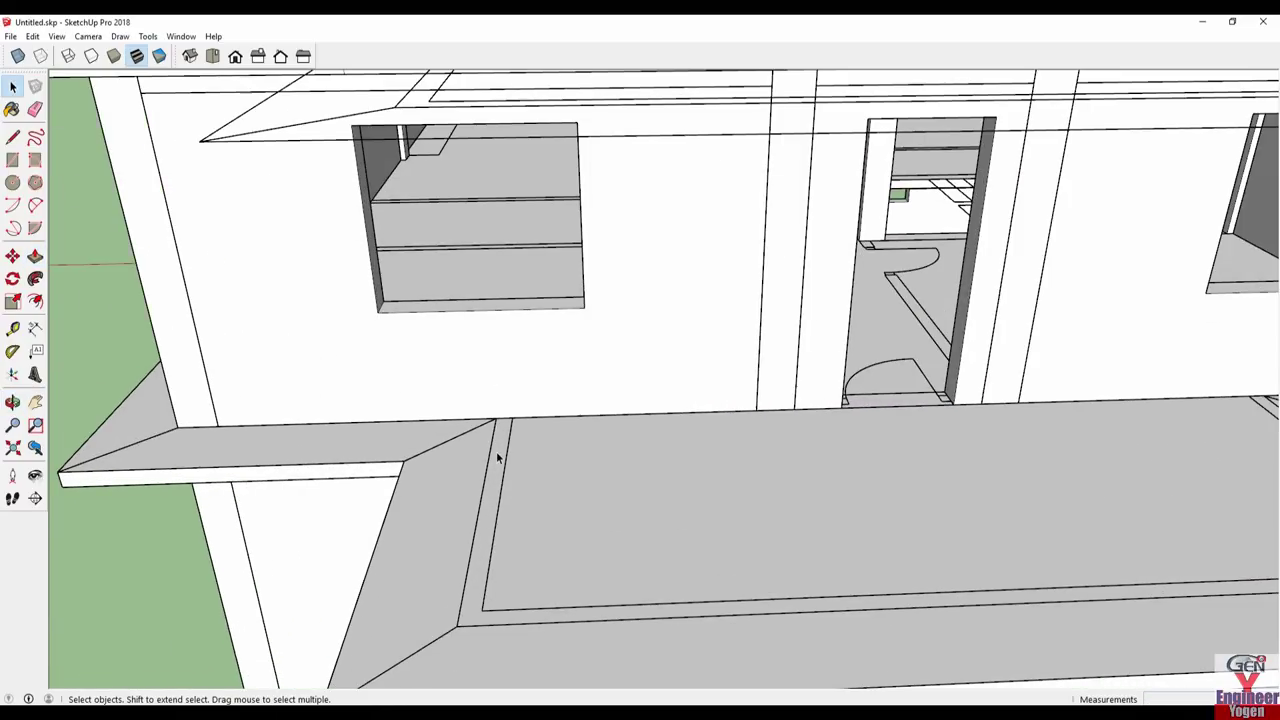
key(r)
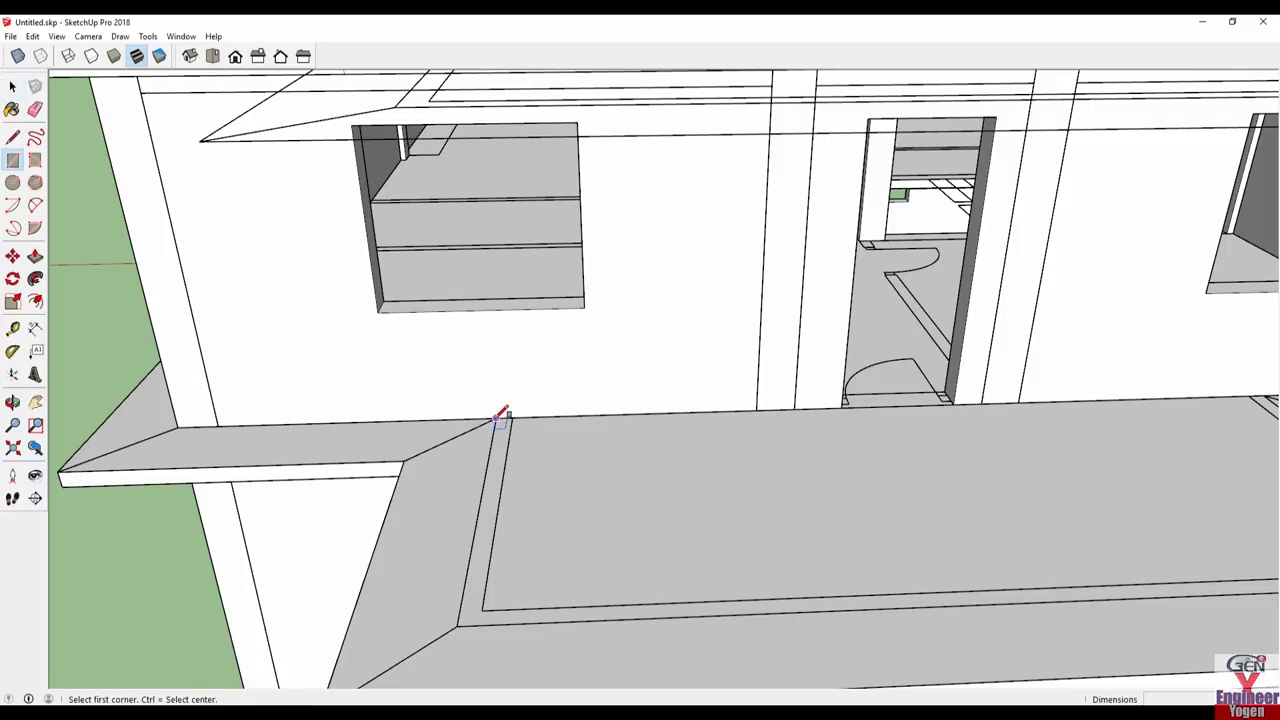
key(space)
right_click(481, 568)
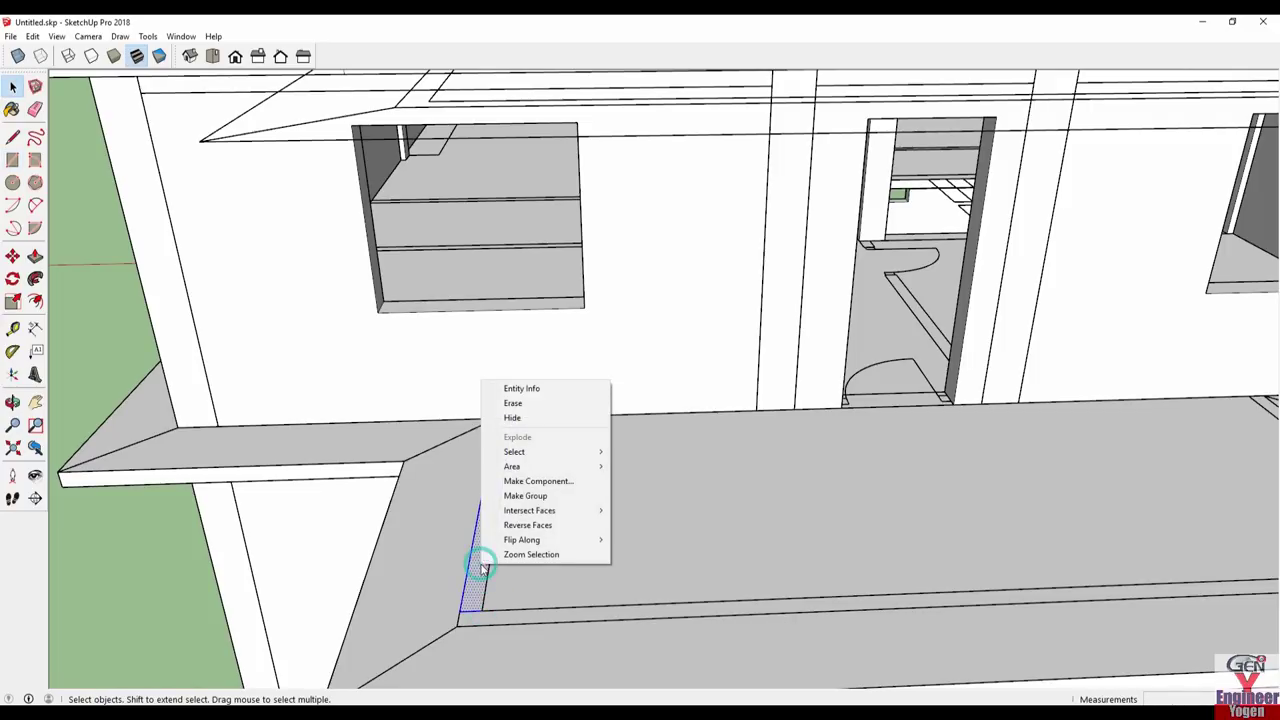
click(526, 498)
double_click(487, 528)
key(p)
click(481, 540)
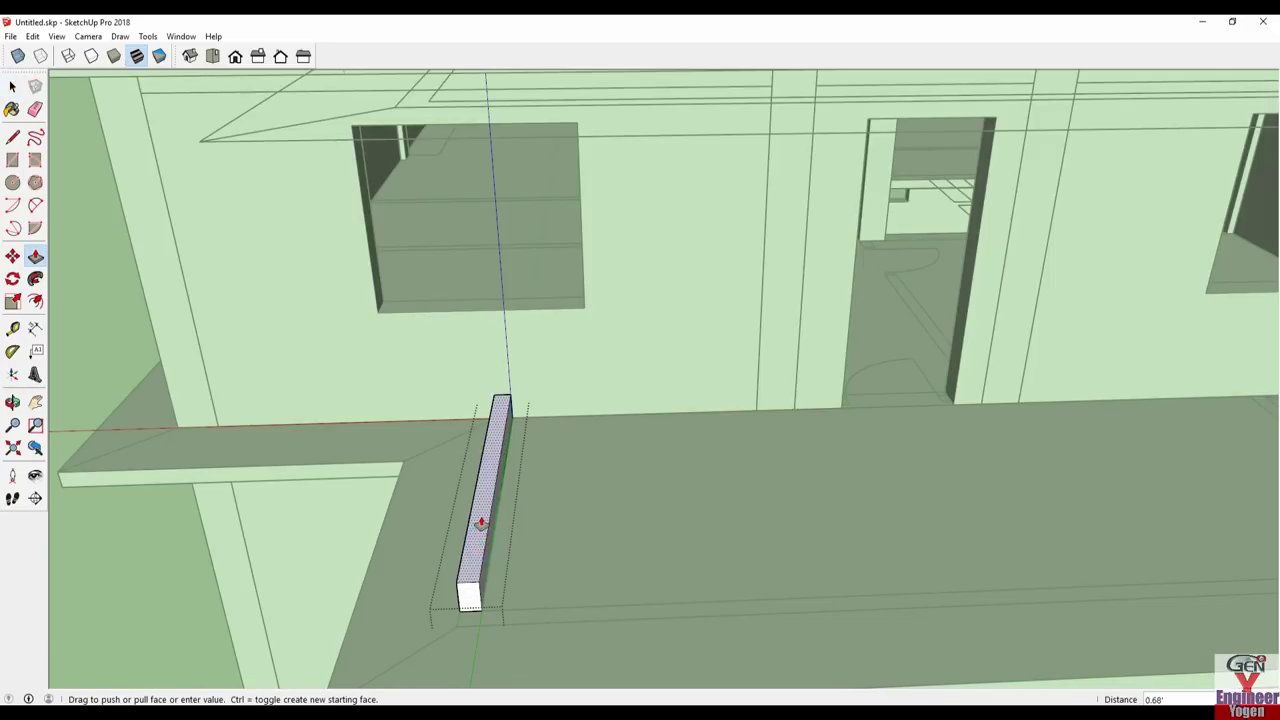
key(Return)
- Lengthen the parapet board's end face along the balcony edge
mouse_move(448, 510)
middle_down()
mouse_move(843, 449)
mouse_move(866, 397)
mouse_move(531, 471)
mouse_move(398, 483)
middle_up()
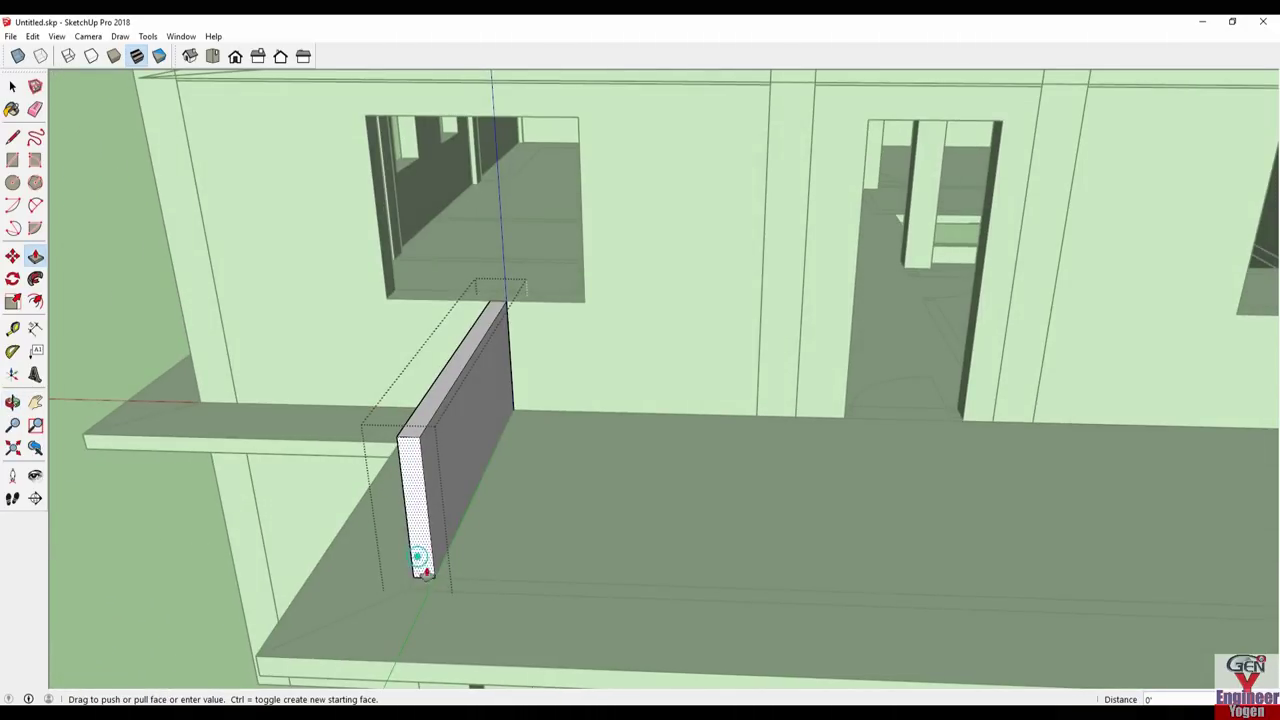
click(420, 566)
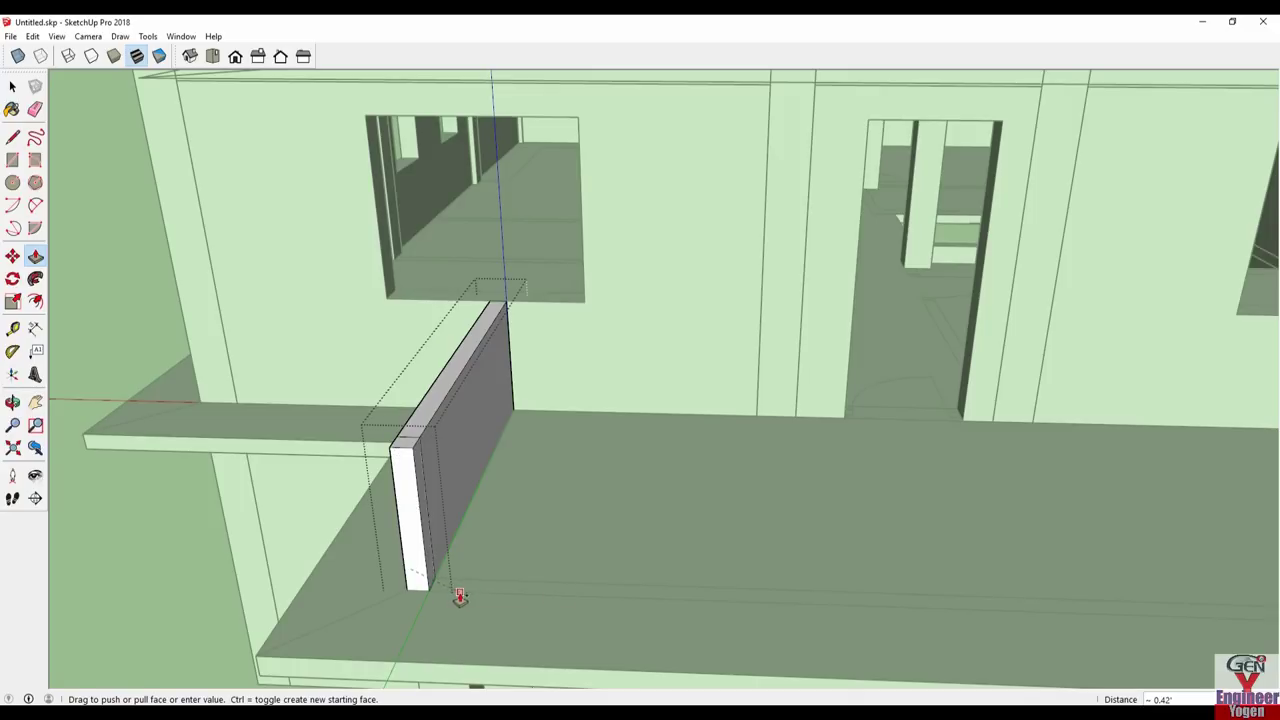
mouse_move(466, 563)
middle_down()
mouse_move(751, 580)
mouse_move(510, 567)
mouse_move(560, 590)
middle_up()
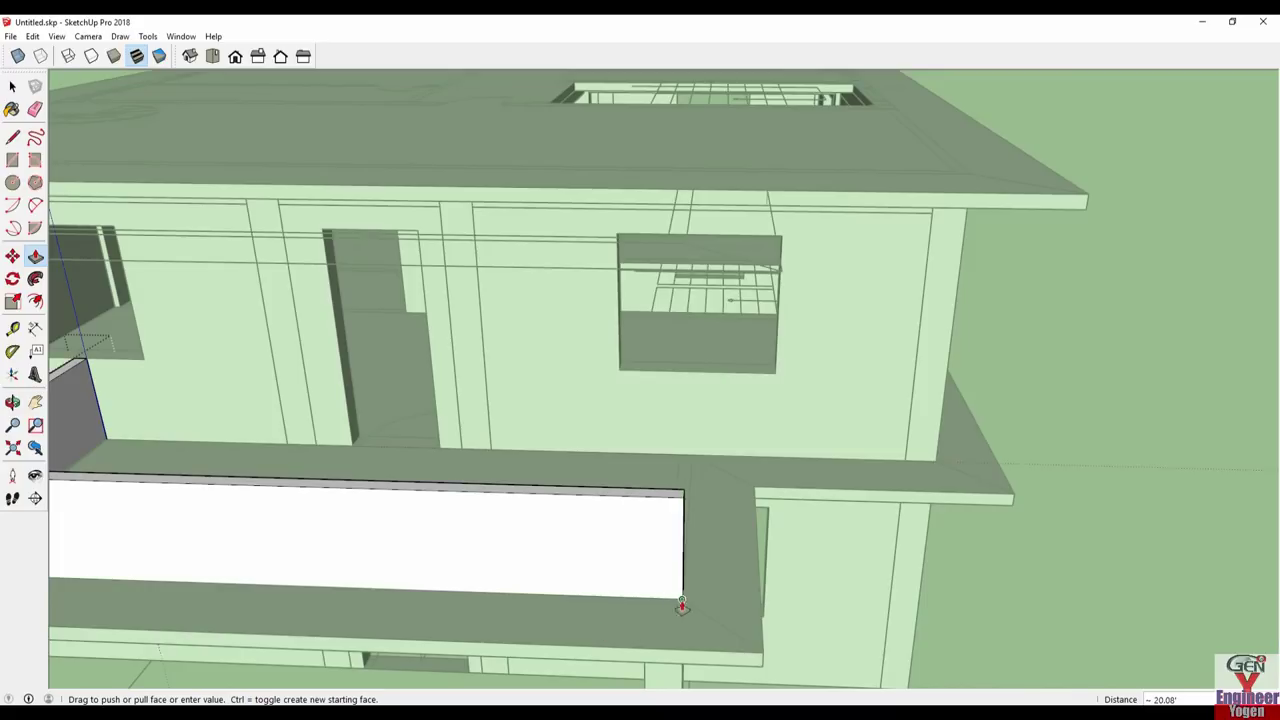
click(682, 603)
mouse_move(700, 586)
middle_down()
mouse_move(194, 674)
mouse_move(194, 686)
mouse_move(245, 598)
middle_up()
scroll(277, 434, up, 3)
scroll(277, 434, up, 3)
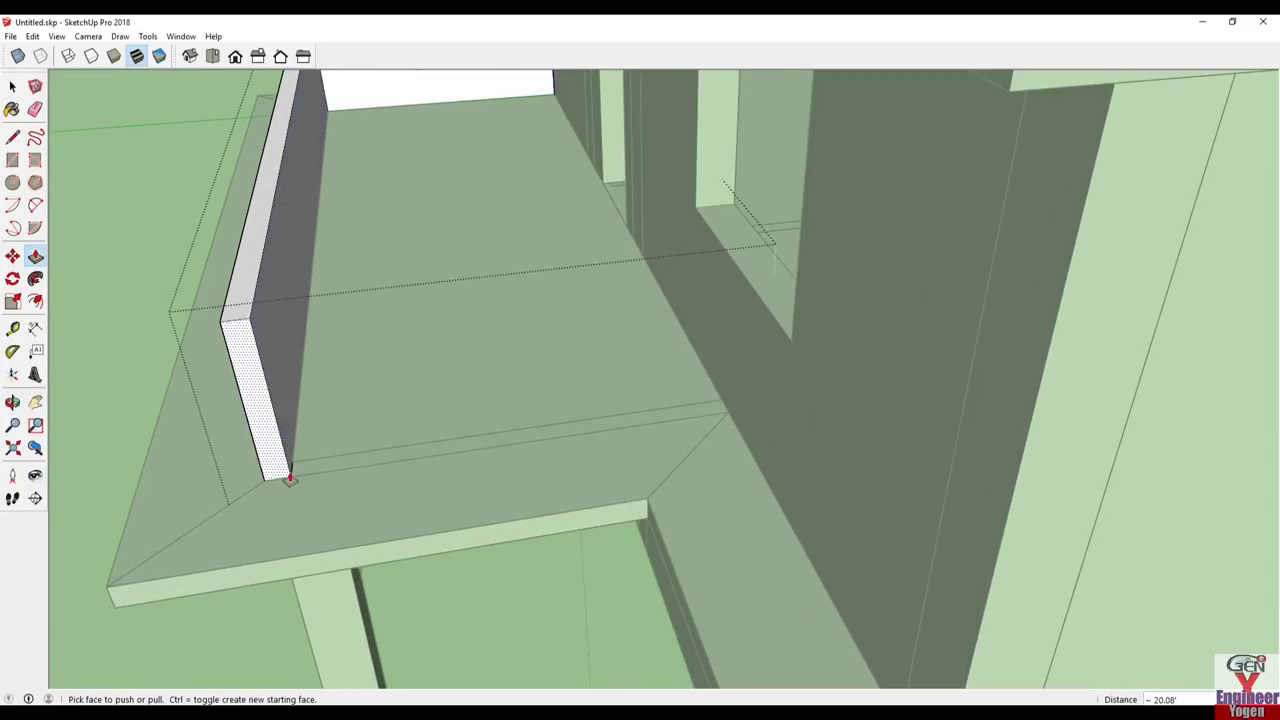
- Raise the remaining balcony edge strip into a wall and extend it to enclose three sides
click(322, 98)
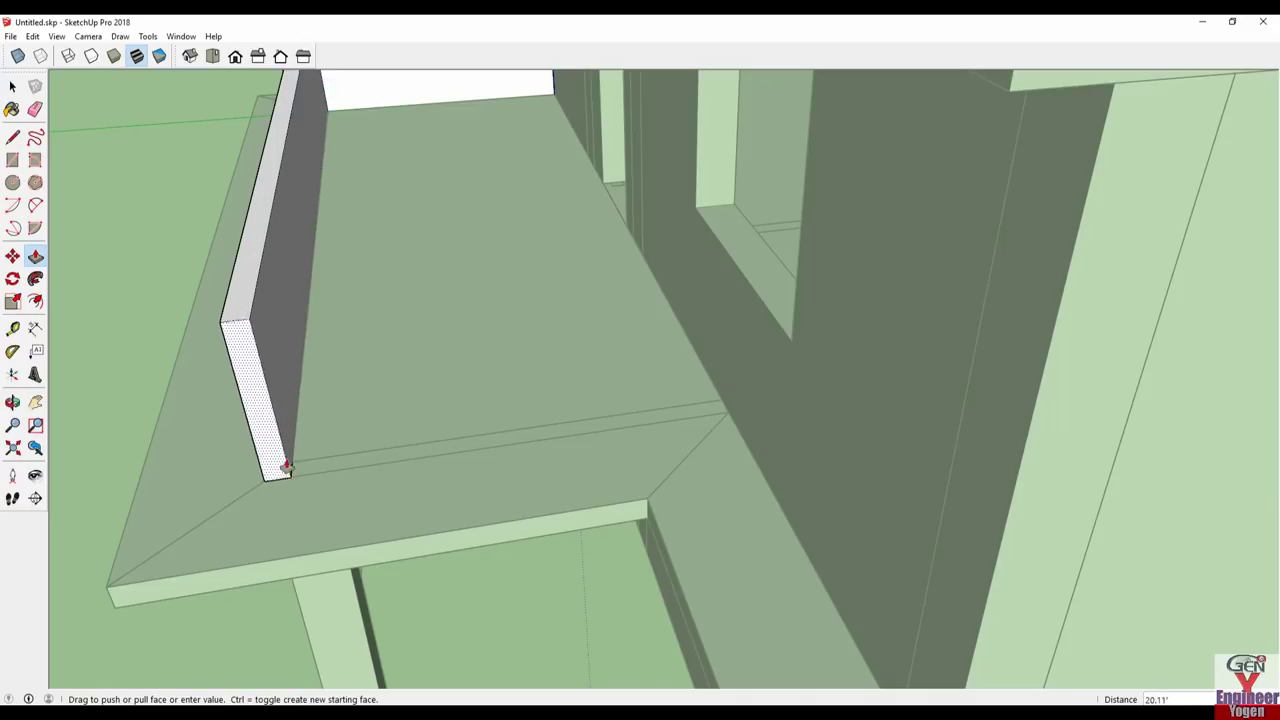
click(313, 461)
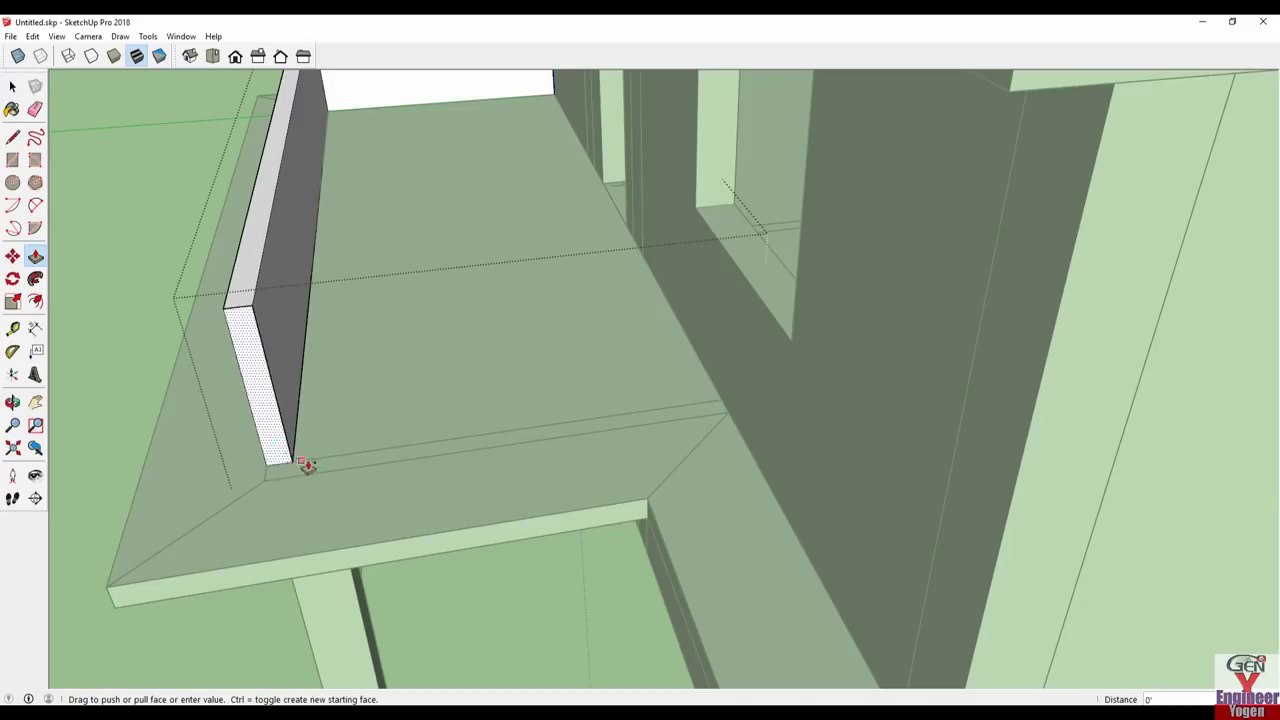
click(329, 477)
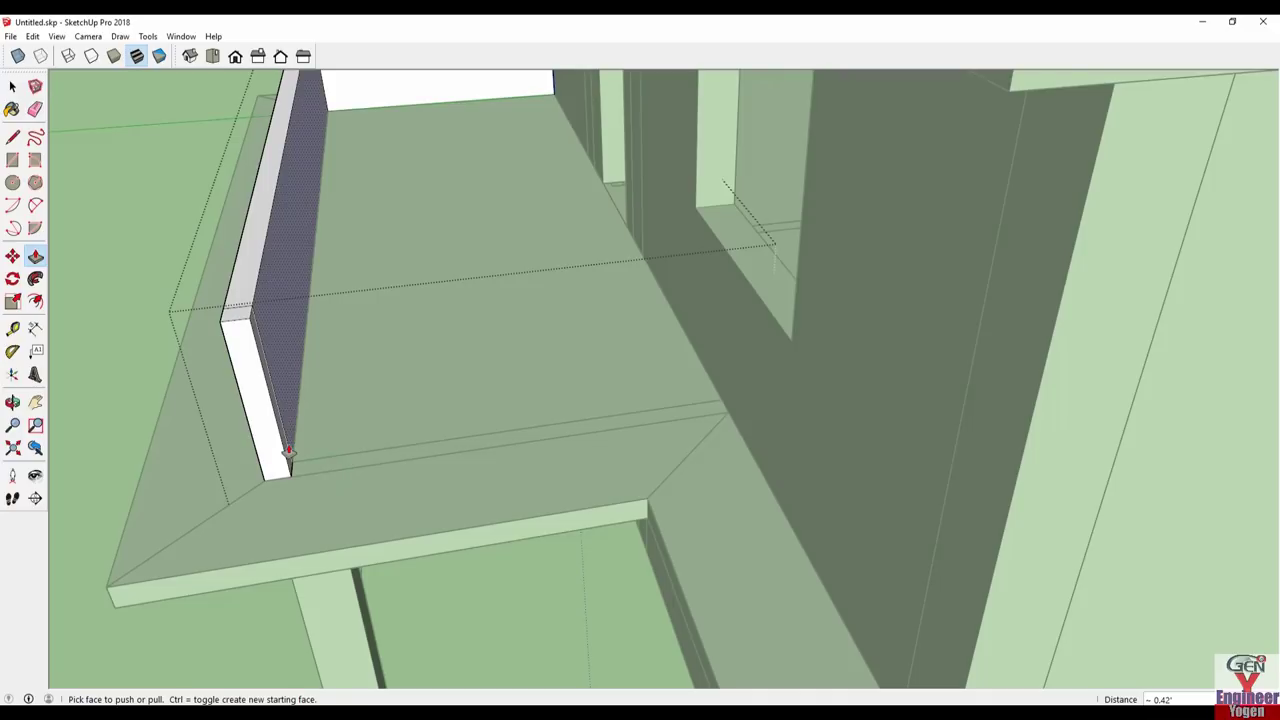
click(288, 463)
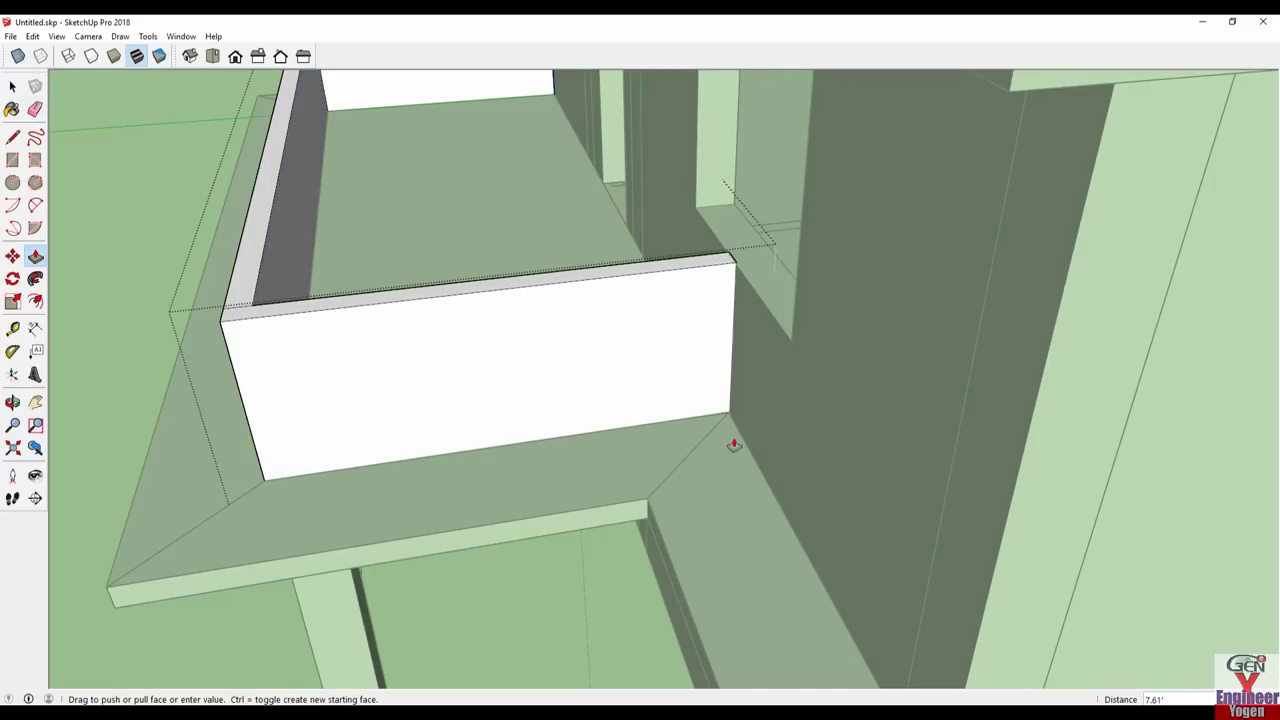
click(739, 433)
mouse_move(739, 433)
middle_down()
mouse_move(777, 420)
mouse_move(263, 443)
mouse_move(694, 349)
mouse_move(299, 455)
middle_up()
scroll(299, 455, down, 3)
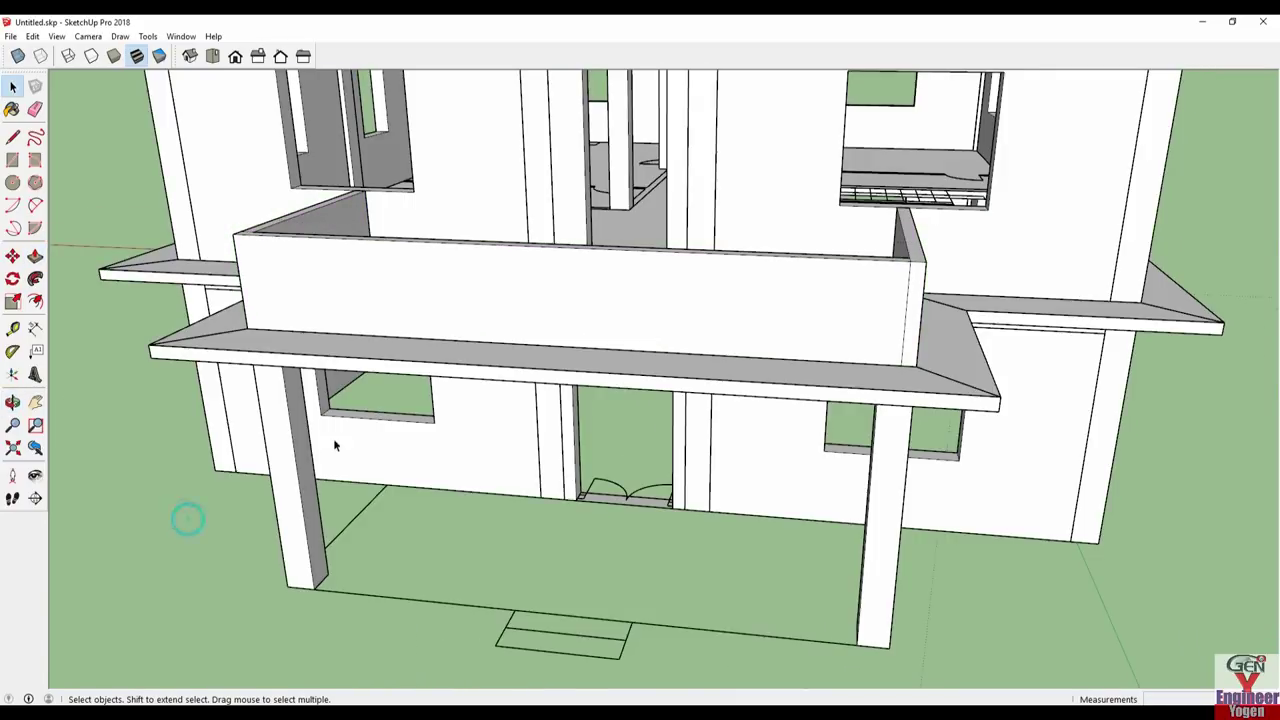
middle_drag(186, 517, 698, 428)
middle_drag(958, 291, 914, 275)
double_click(905, 275)
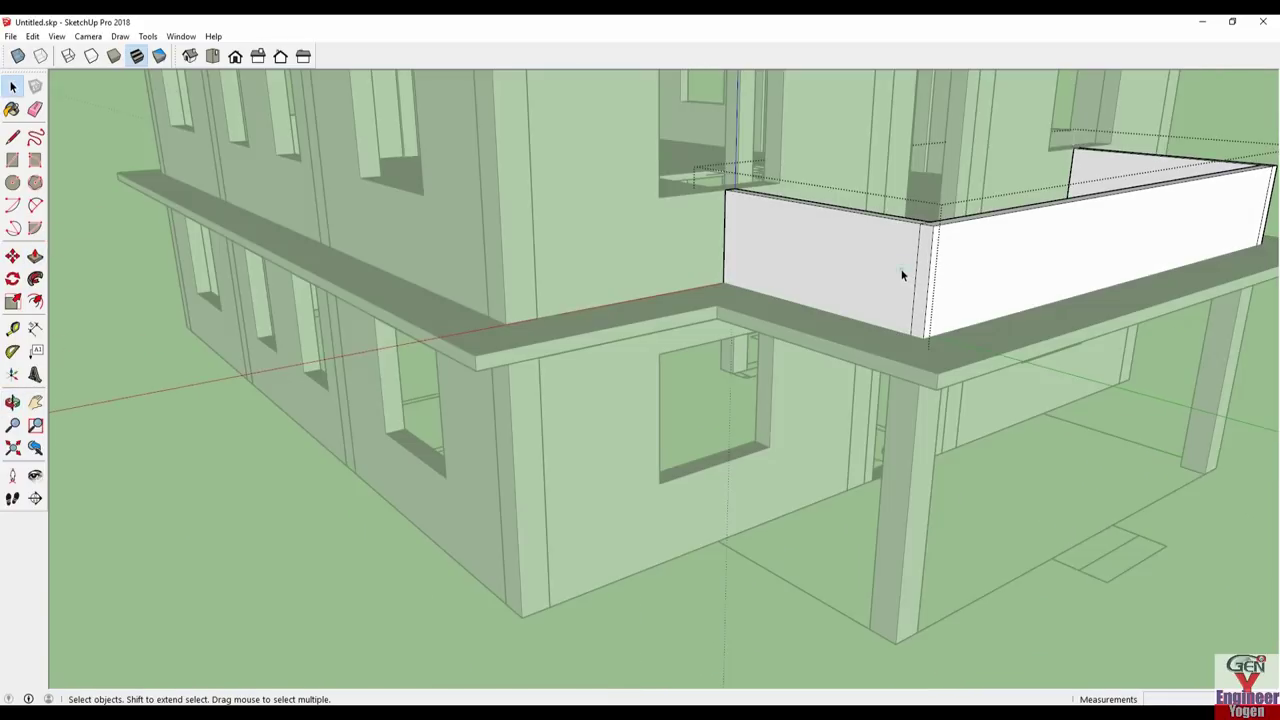
key(e)
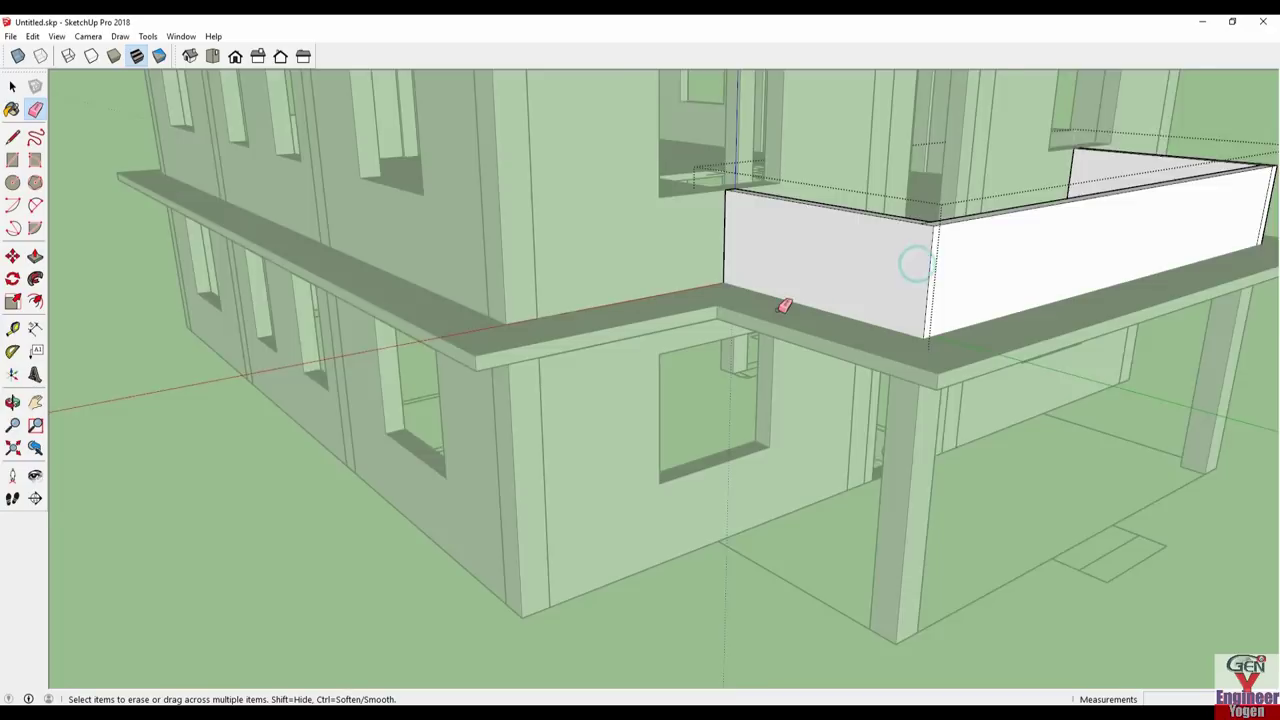
scroll(784, 306, down, 3)
middle_drag(784, 306, 1049, 266)
scroll(748, 290, up, 3)
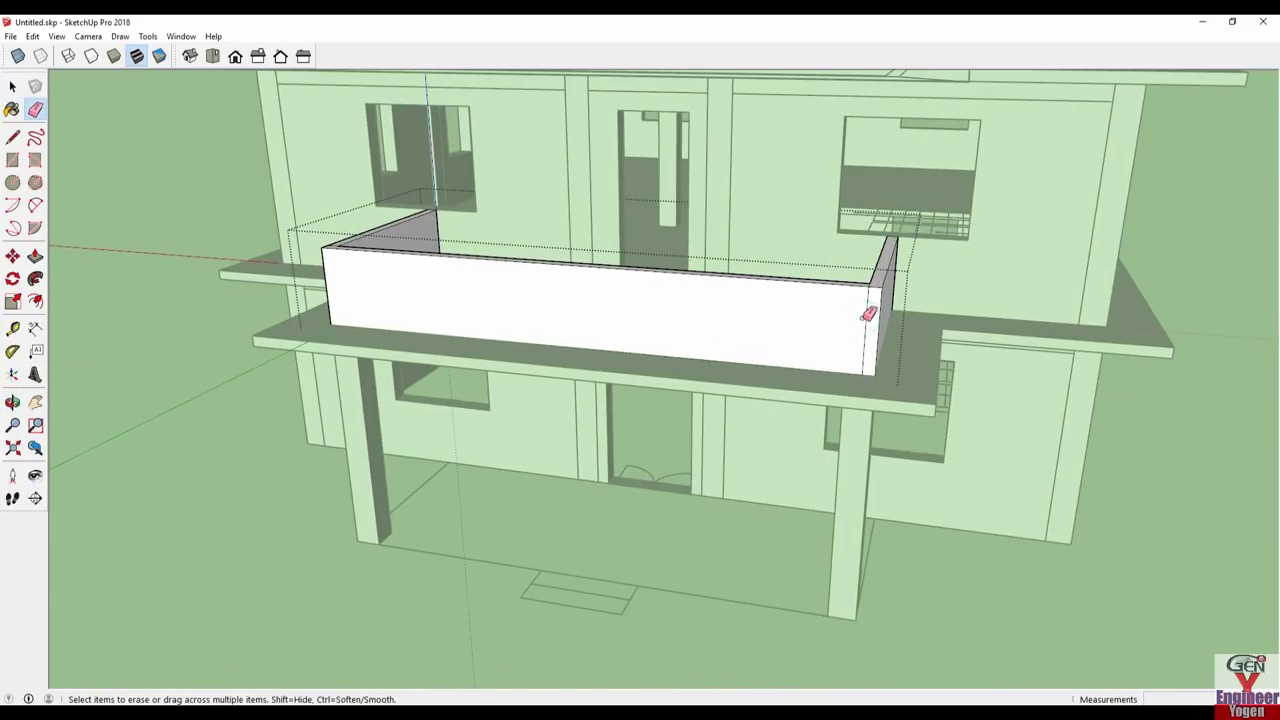
middle_drag(830, 308, 857, 417)
scroll(886, 420, up, 2)
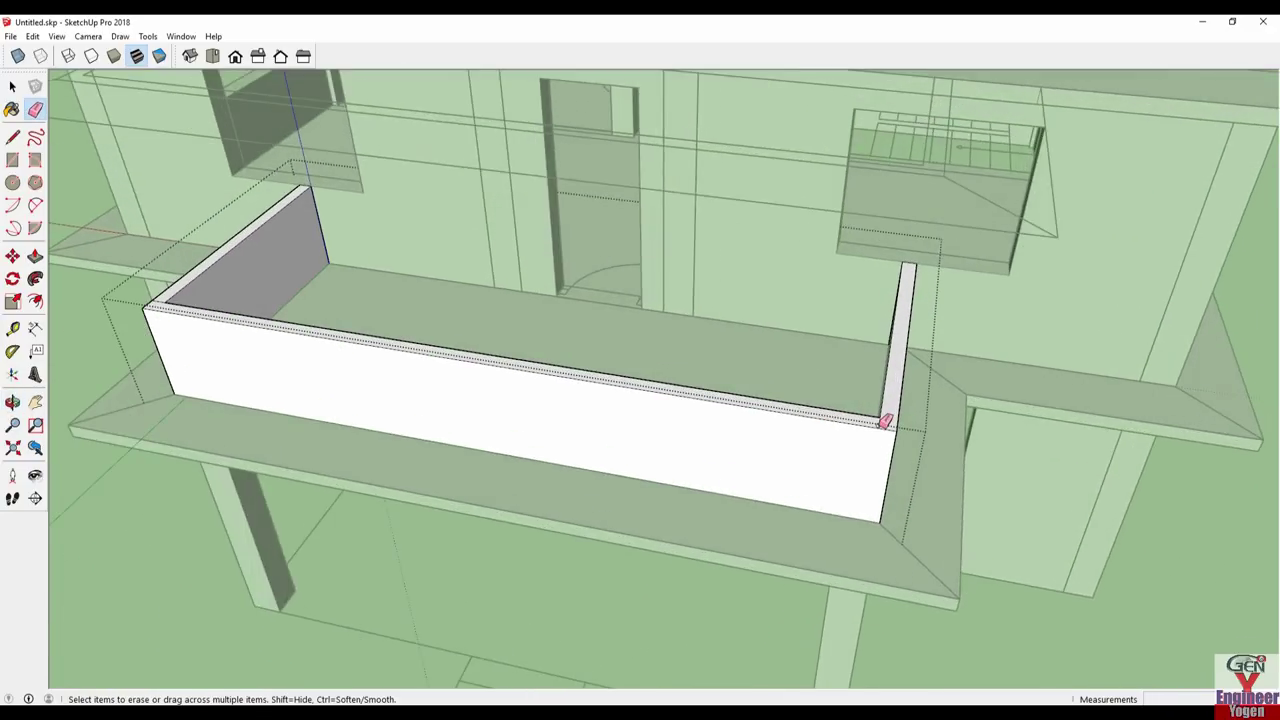
scroll(886, 421, up, 2)
scroll(886, 418, down, 3)
scroll(480, 363, down, 2)
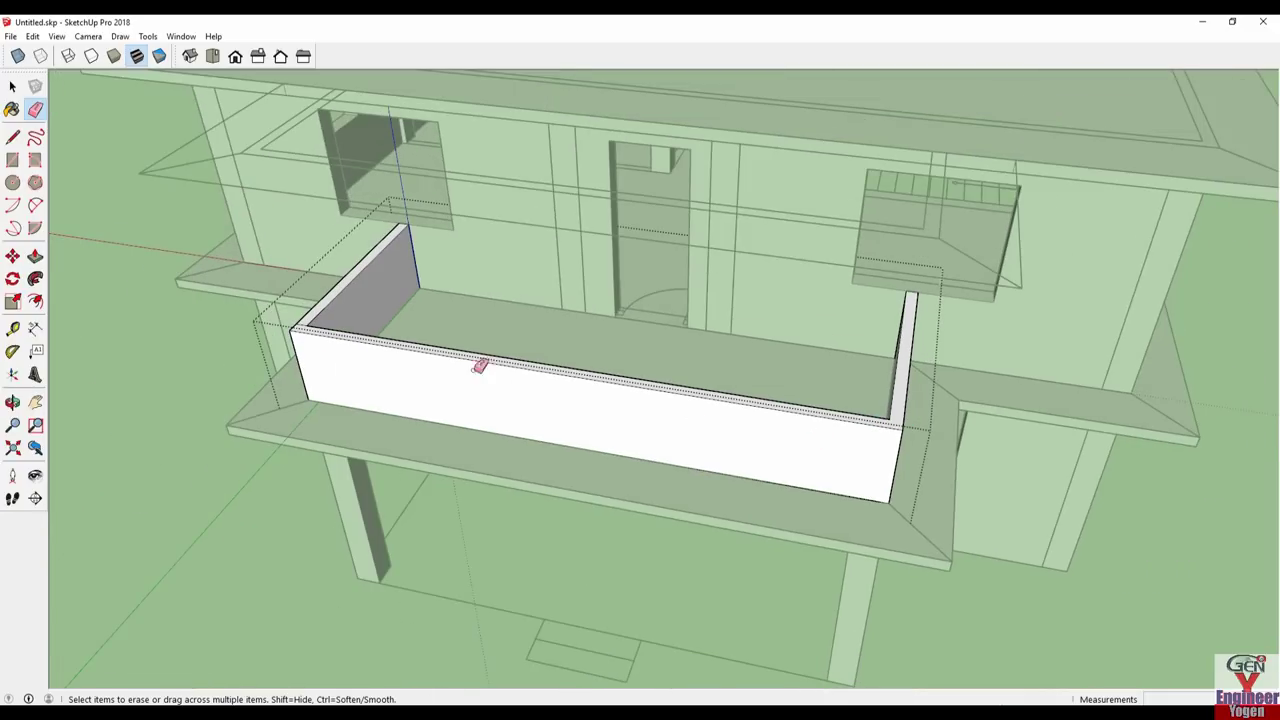
scroll(334, 309, up, 3)
scroll(404, 289, up, 1)
scroll(400, 289, down, 2)
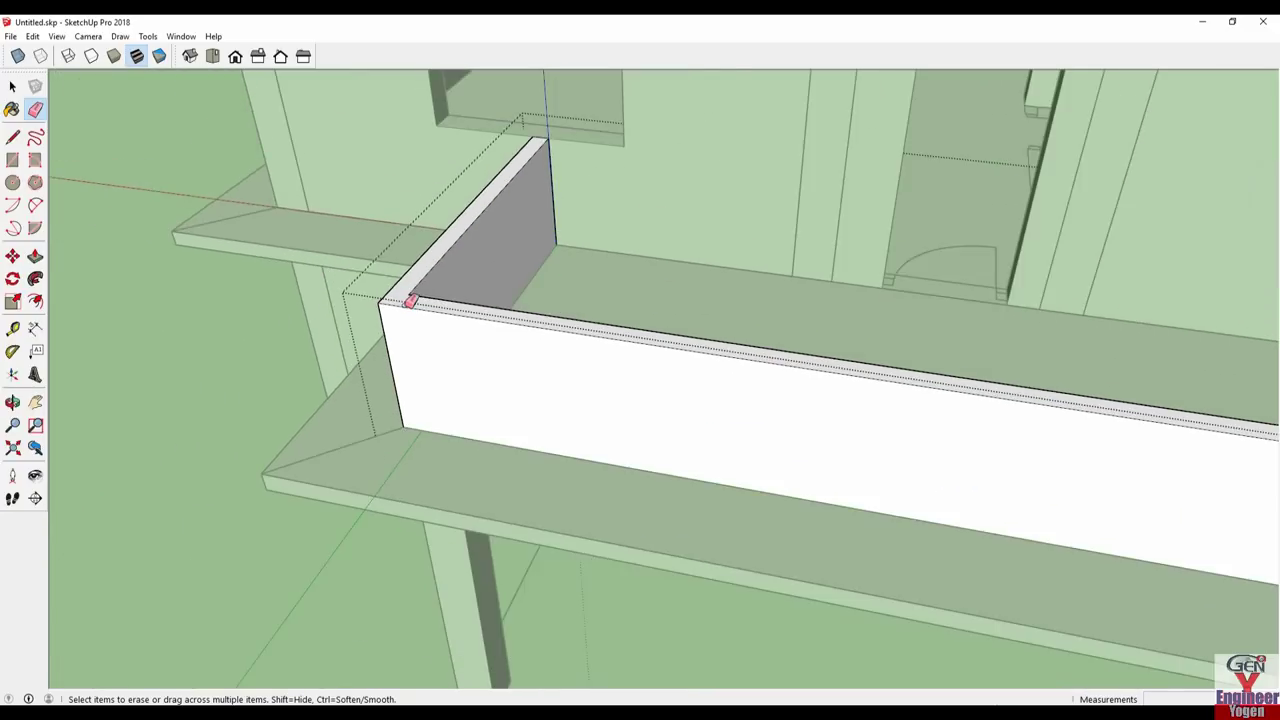
scroll(400, 300, down, 2)
key(space)
scroll(518, 366, up, 1)
mouse_move(518, 366)
middle_down()
mouse_move(700, 234)
mouse_move(843, 214)
mouse_move(808, 200)
mouse_move(916, 240)
mouse_move(840, 268)
middle_up()
scroll(627, 247, down, 2)
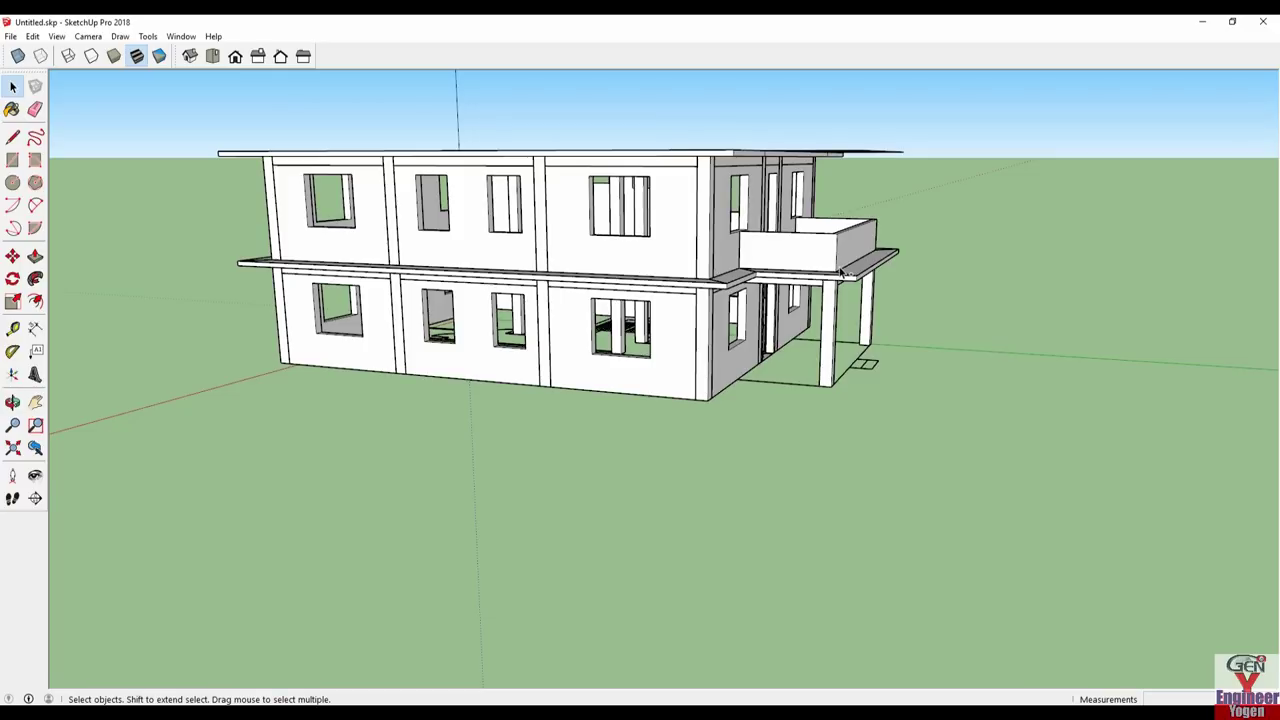
- Orbit the house through front, corner and overhead views, then zoom in on the ledge corner
middle_drag(751, 271, 911, 297)
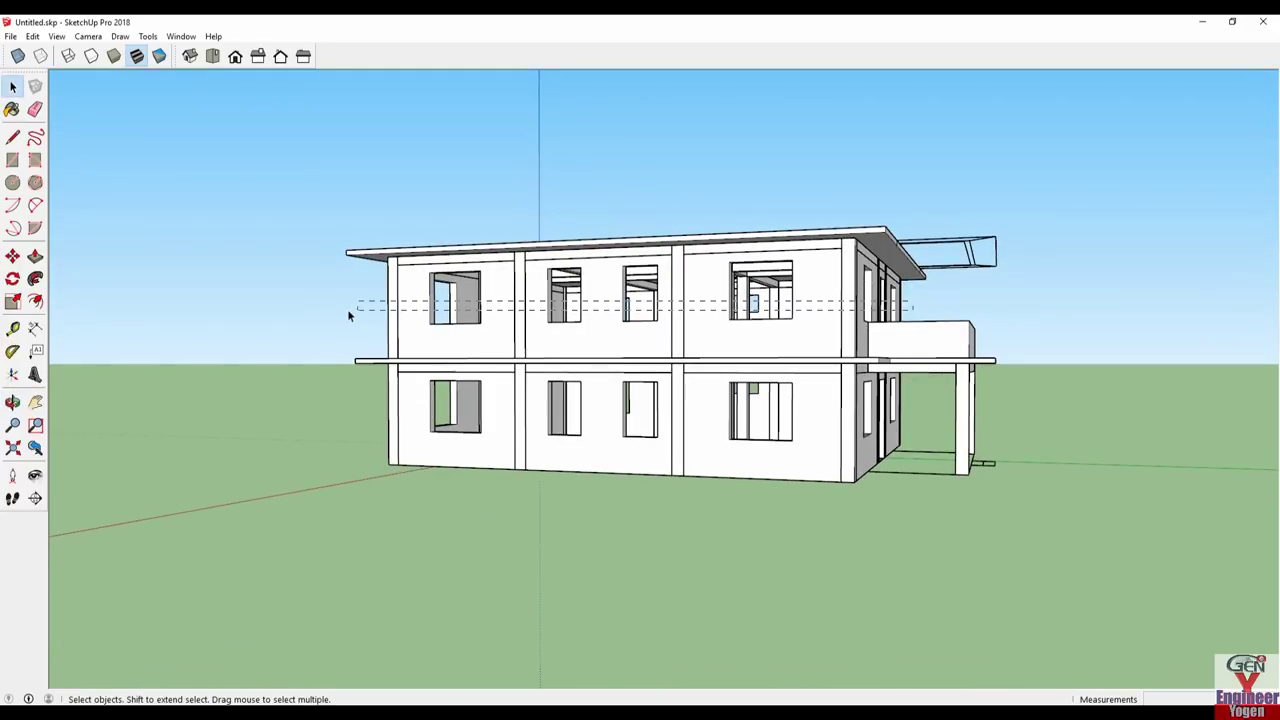
mouse_move(271, 297)
middle_down()
mouse_move(1268, 361)
mouse_move(1120, 320)
mouse_move(1026, 261)
middle_up()
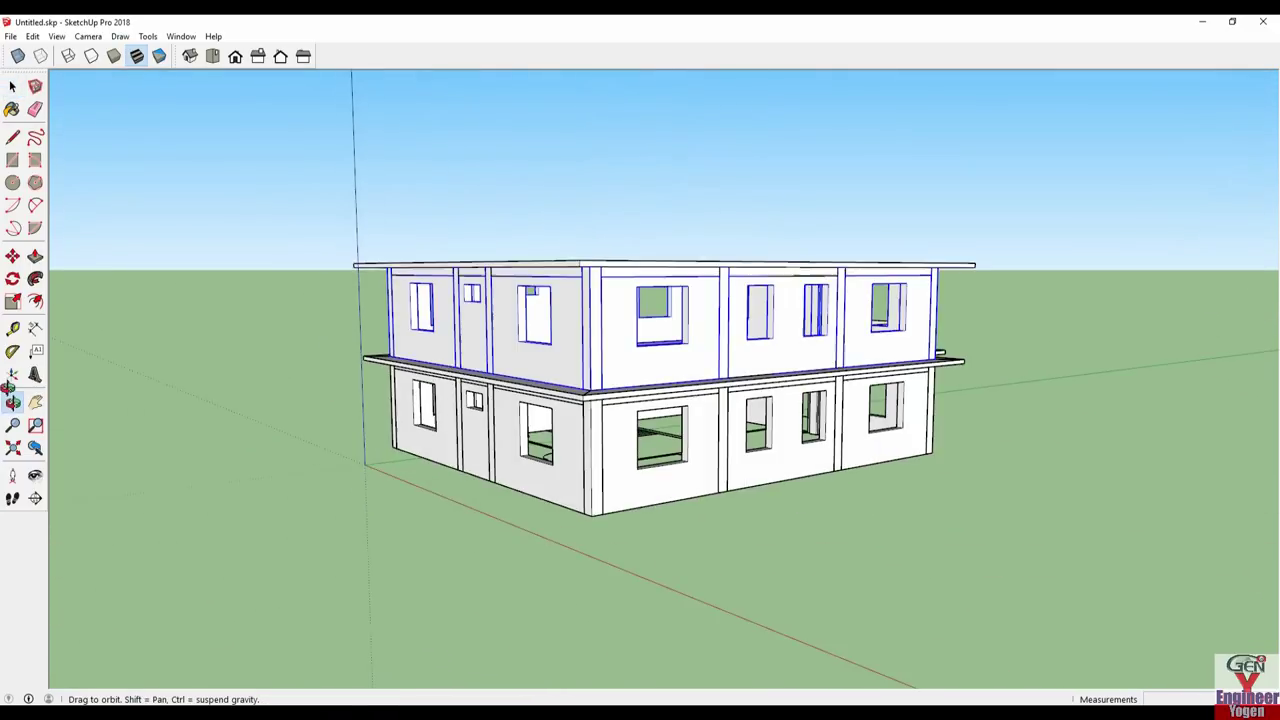
middle_drag(1018, 270, 685, 353)
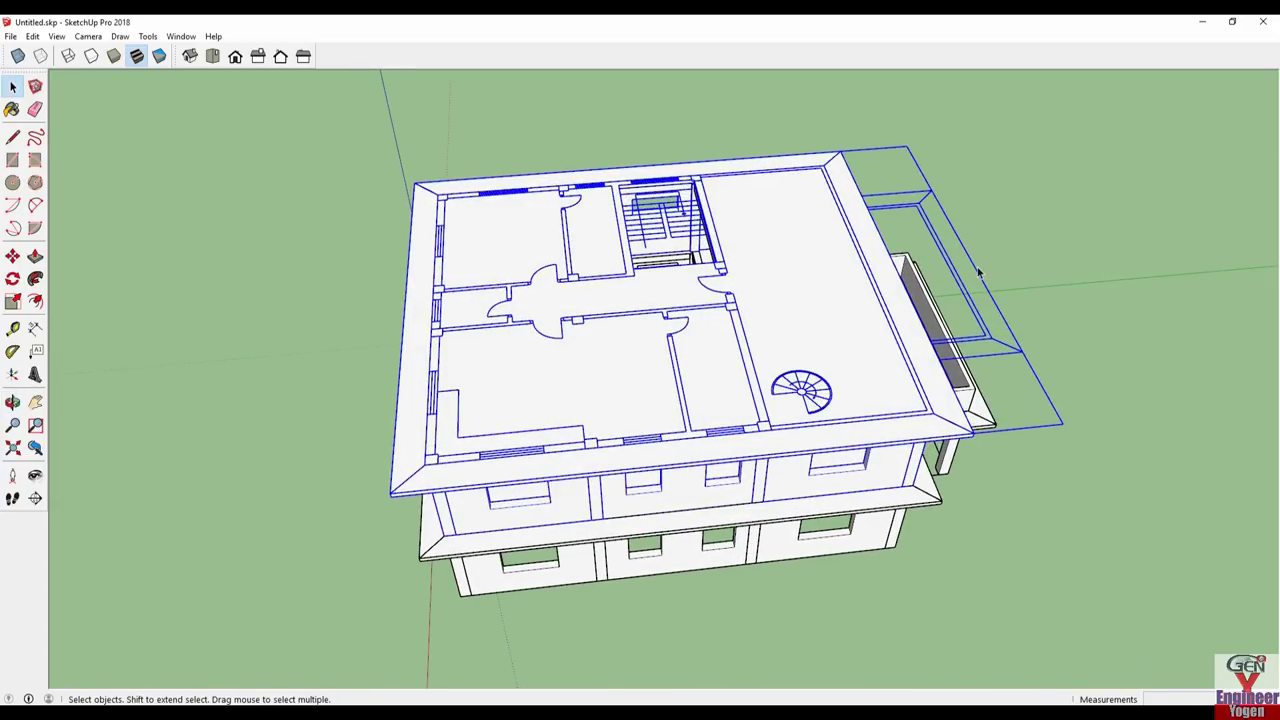
mouse_move(980, 272)
middle_down()
mouse_move(773, 183)
mouse_move(652, 378)
mouse_move(217, 463)
mouse_move(886, 423)
mouse_move(457, 409)
mouse_move(748, 456)
mouse_move(655, 415)
middle_up()
scroll(748, 456, up, 3)
scroll(708, 466, up, 3)
scroll(694, 471, up, 1)
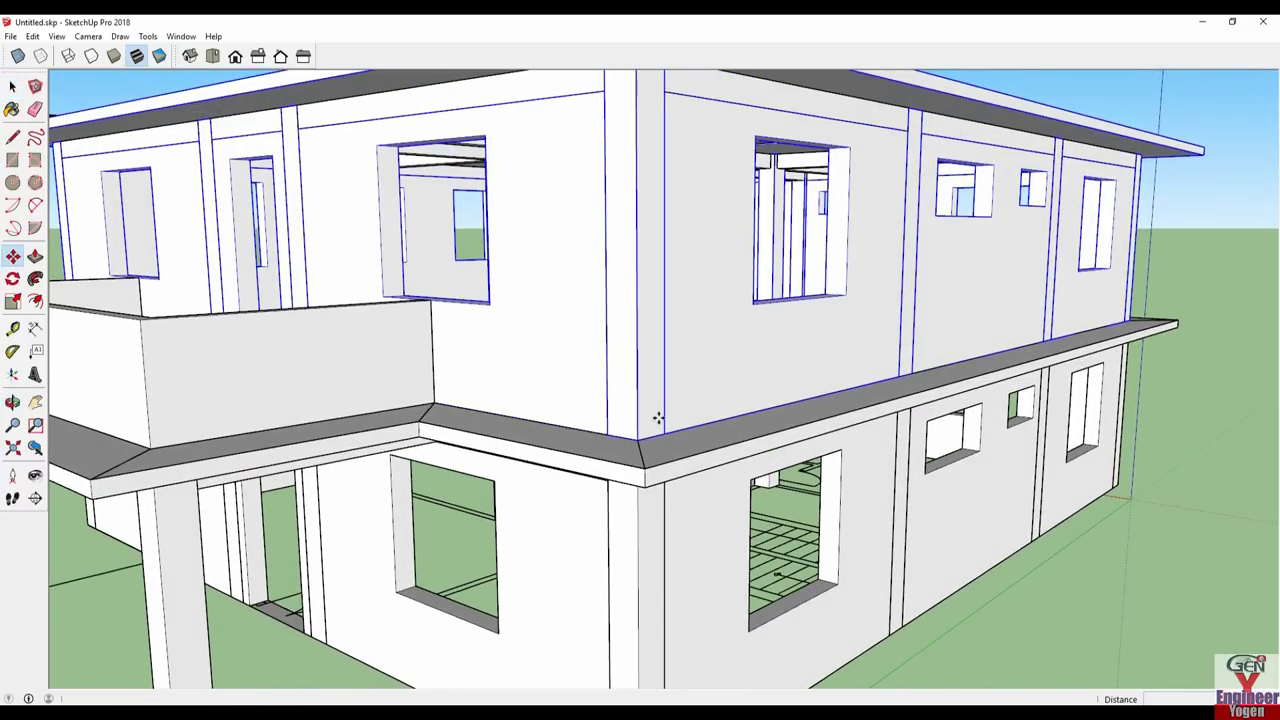
- Place an upper-storey copy from the ledge corner onto the top, then orbit to inspect it
click(636, 438)
text(9'5")
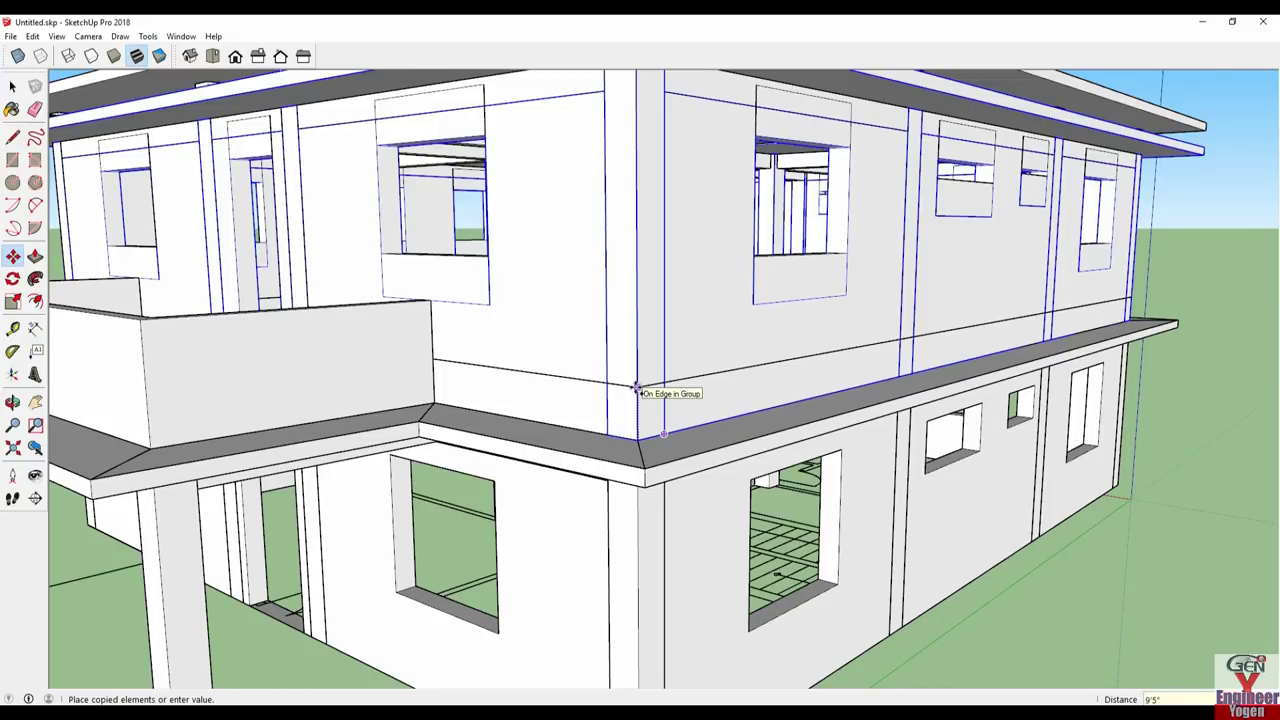
click(636, 390)
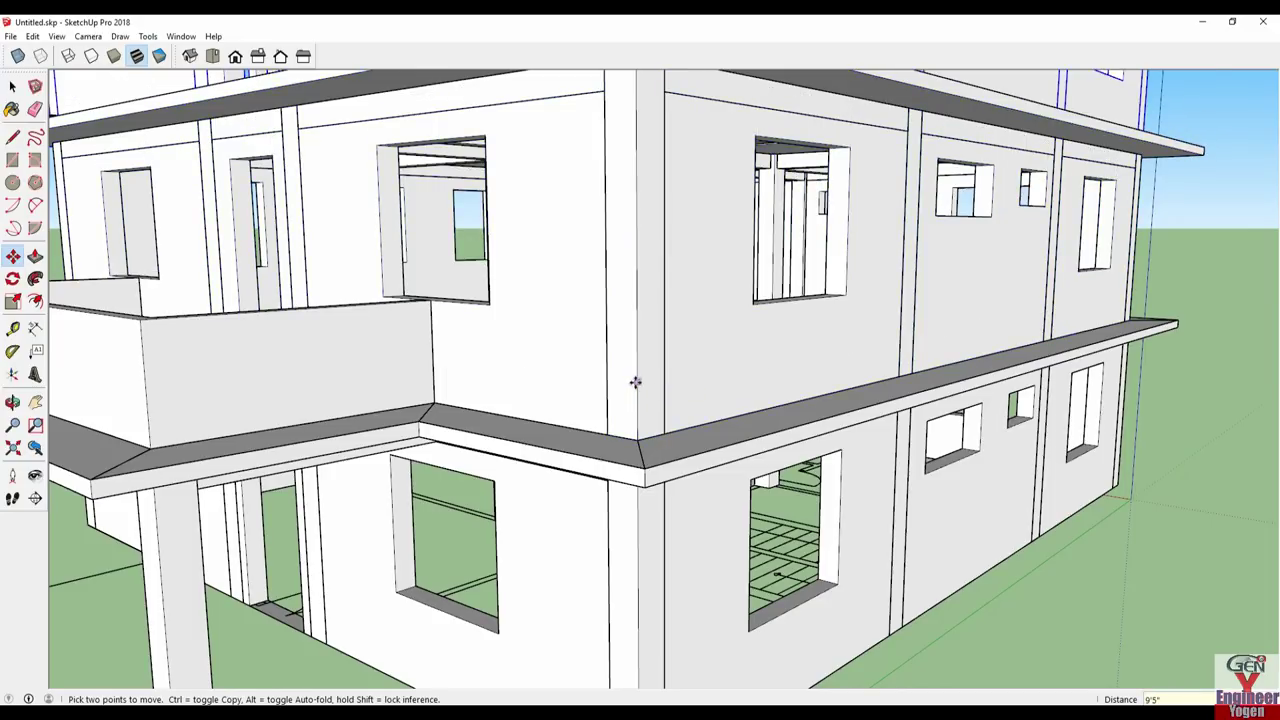
scroll(635, 382, down, 3)
scroll(635, 382, down, 3)
mouse_move(498, 356)
middle_down()
mouse_move(484, 374)
mouse_move(478, 322)
mouse_move(540, 300)
middle_up()
scroll(566, 290, up, 2)
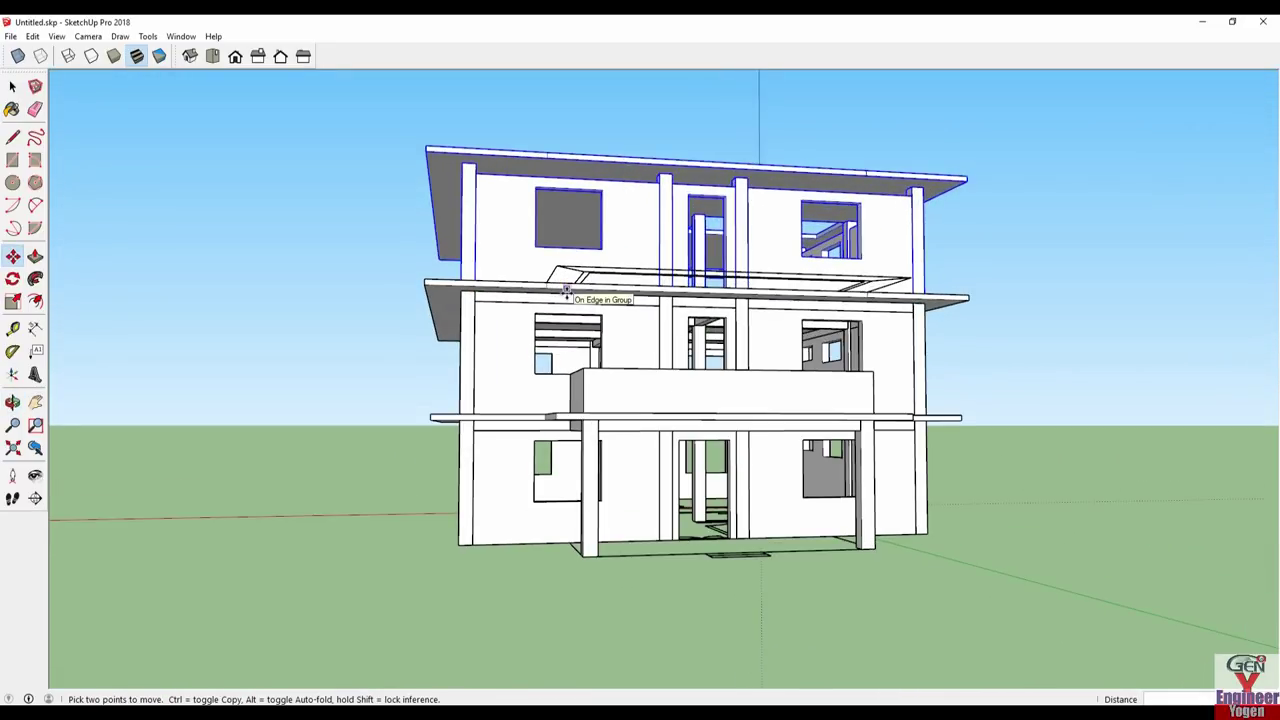
scroll(566, 293, down, 2)
mouse_move(566, 293)
middle_down()
mouse_move(863, 366)
mouse_move(1037, 357)
mouse_move(1027, 352)
middle_up()
- Select the upper floor's walls and slab, leaving out the roof and side balcony
key(space)
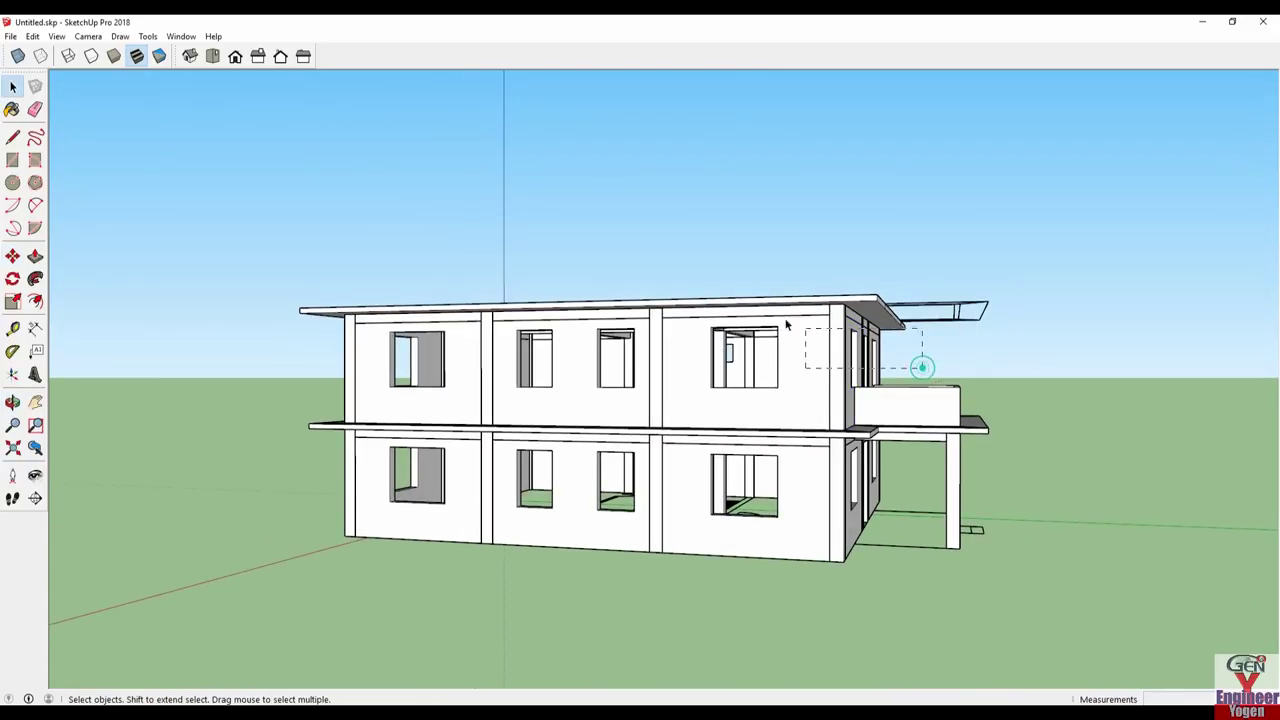
drag(245, 242, 243, 271)
mouse_move(243, 271)
middle_down()
mouse_move(765, 306)
mouse_move(1189, 297)
mouse_move(572, 375)
mouse_move(1066, 369)
mouse_move(494, 420)
mouse_move(899, 528)
mouse_move(990, 410)
middle_up()
shift+click(993, 313)
mouse_move(843, 452)
middle_down()
mouse_move(771, 266)
mouse_move(828, 455)
middle_up()
scroll(828, 455, up, 3)
scroll(815, 450, up, 3)
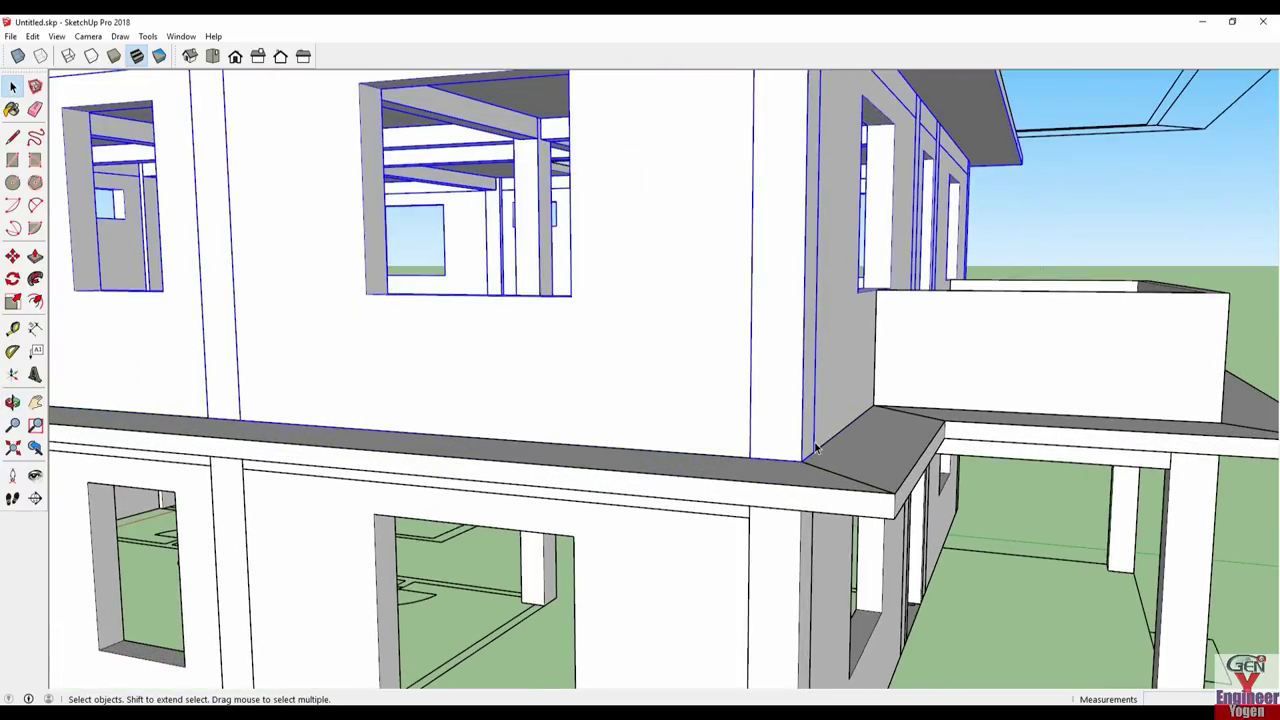
- Copy the selected floor one storey higher from the slab corner, then clear the selection
key(m)
click(800, 460)
key(ctrl)
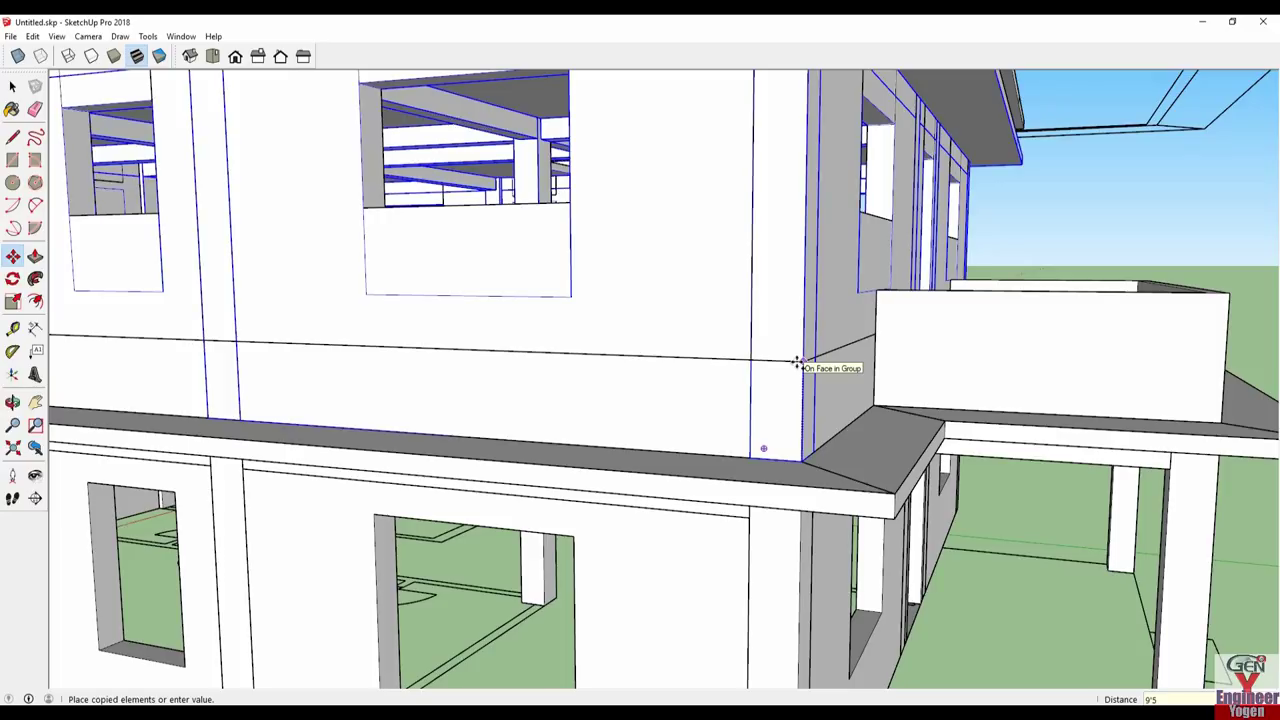
click(797, 363)
scroll(797, 363, down, 5)
scroll(790, 351, down, 5)
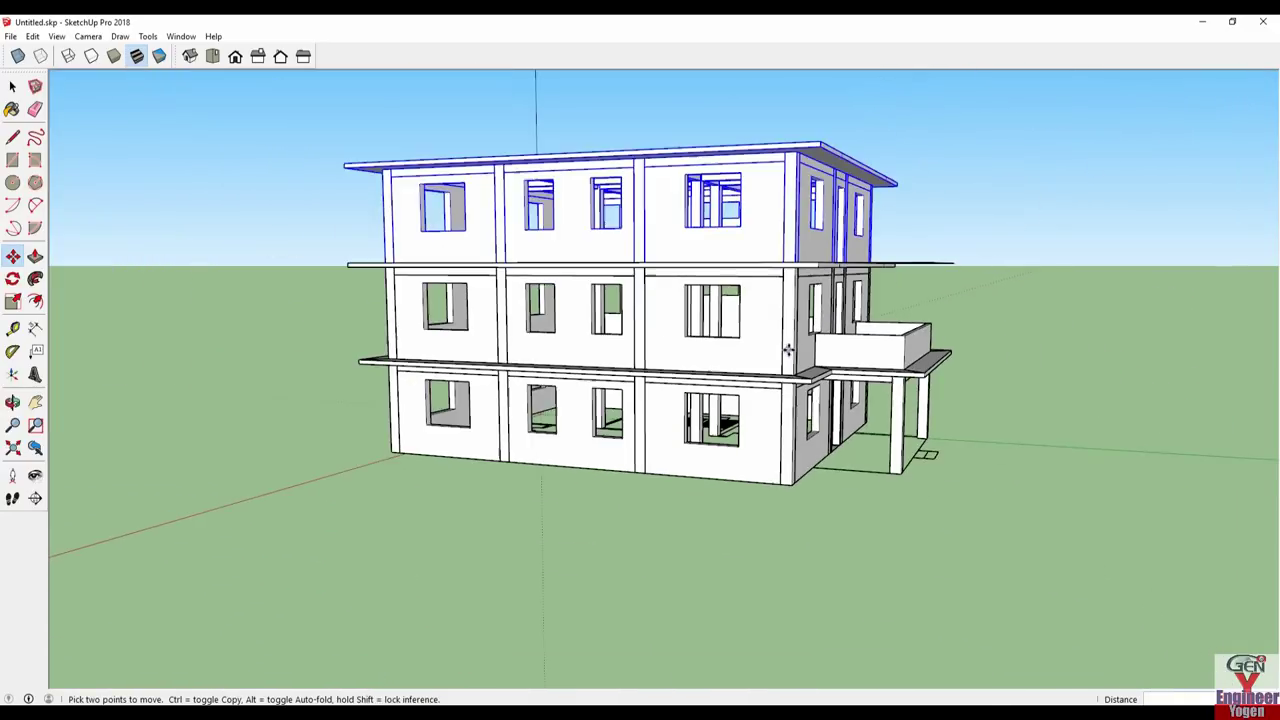
middle_drag(790, 351, 1035, 291)
key(space)
click(1035, 291)
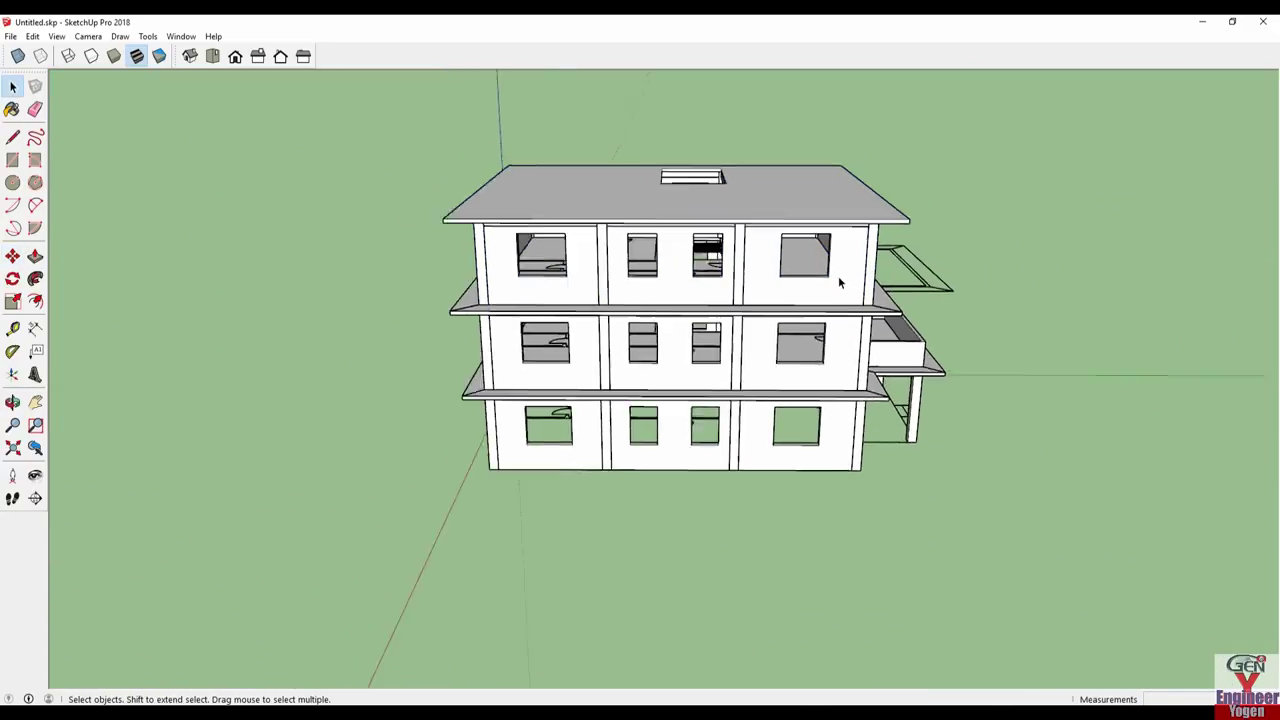
- With the Move tool active, zoom around the top of the building to line up the roof slab
scroll(677, 403, down, 8)
scroll(677, 405, down, 3)
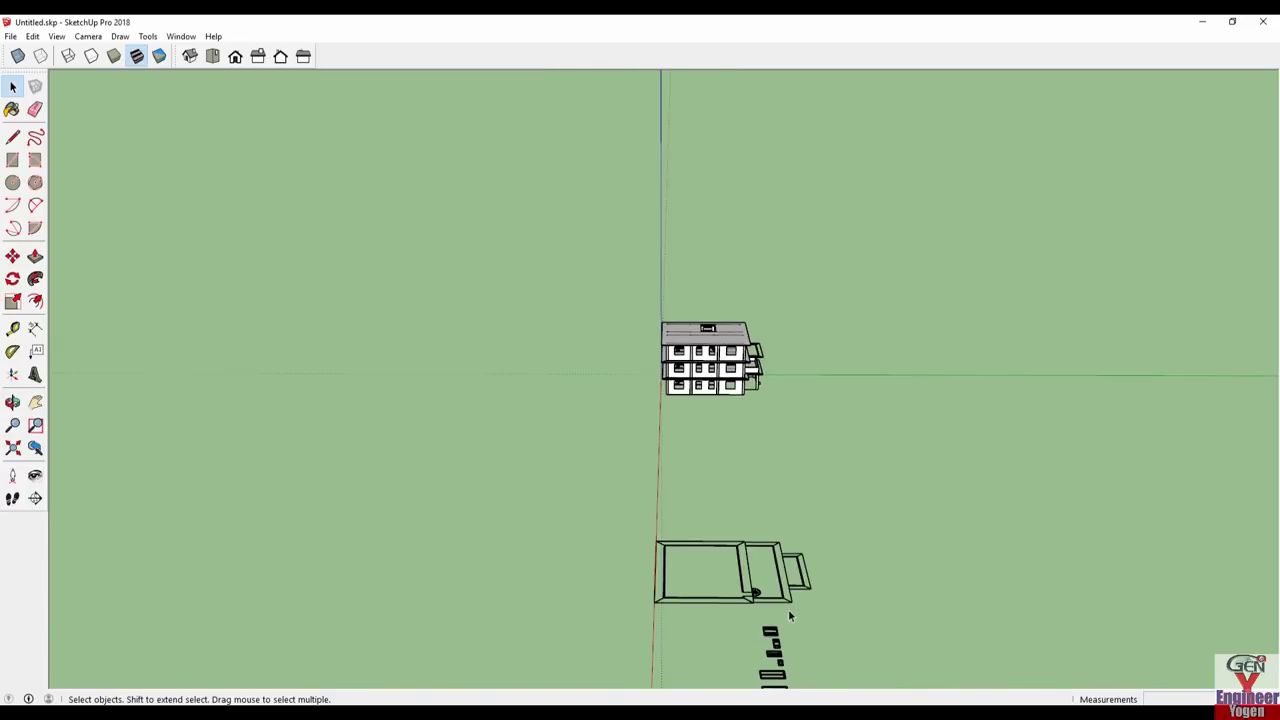
key(m)
scroll(752, 567, up, 1)
scroll(748, 568, up, 1)
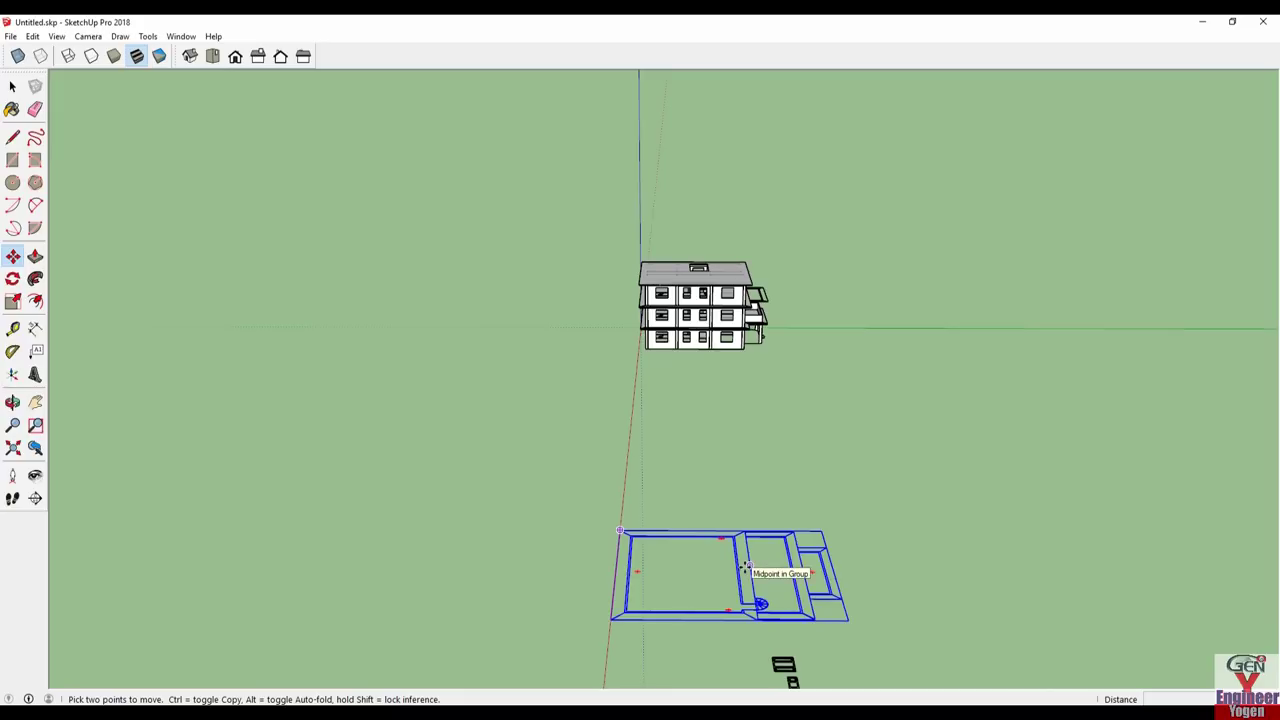
scroll(787, 556, up, 1)
scroll(789, 545, up, 1)
scroll(791, 535, up, 1)
scroll(793, 525, up, 2)
scroll(799, 545, up, 2)
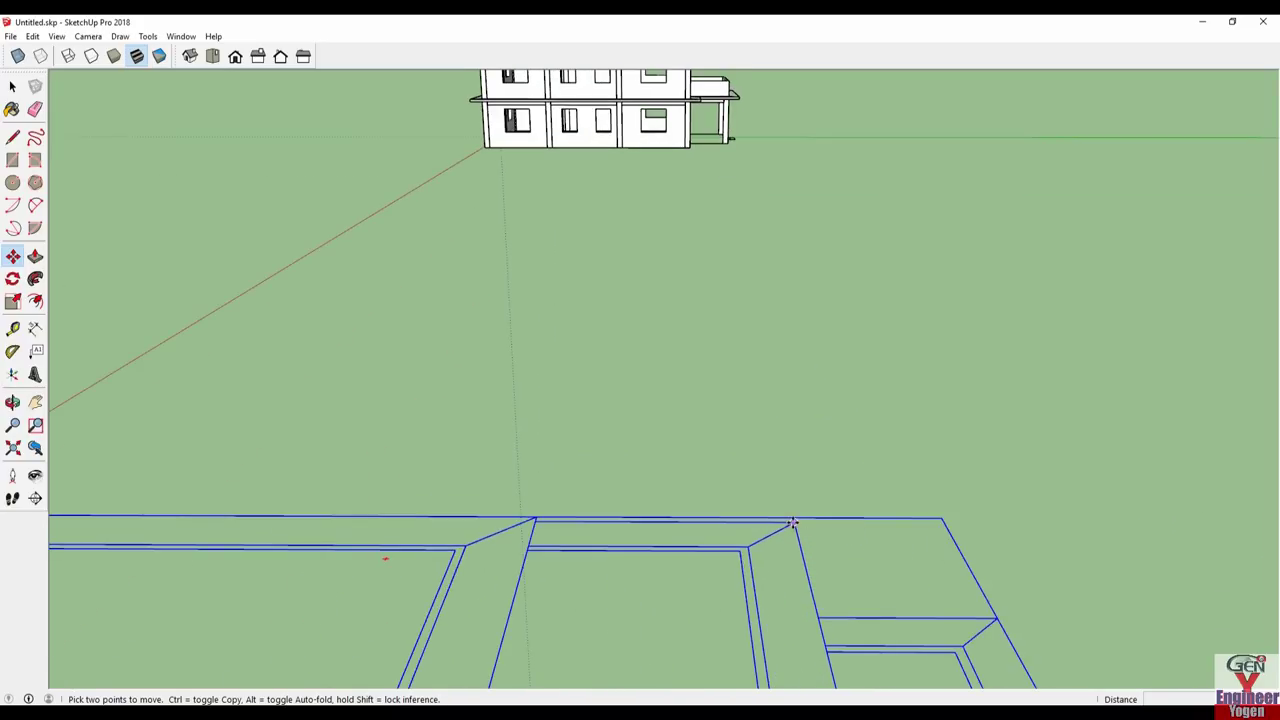
scroll(792, 523, down, 1)
scroll(791, 523, down, 1)
scroll(760, 400, down, 3)
mouse_move(749, 297)
middle_down()
mouse_move(663, 457)
mouse_move(669, 549)
middle_up()
- With Move active again, orbit around the building to check the roof slab over the third storey
key(m)
scroll(663, 457, up, 2)
scroll(663, 465, up, 2)
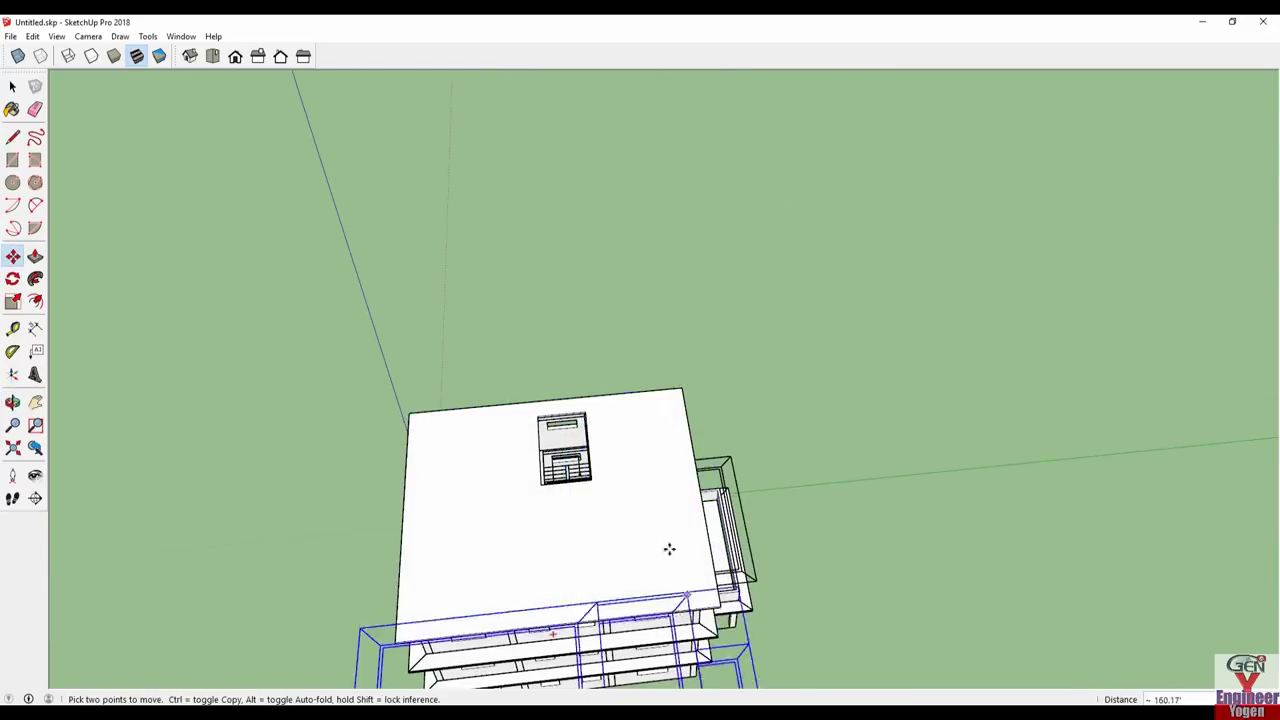
scroll(666, 414, up, 2)
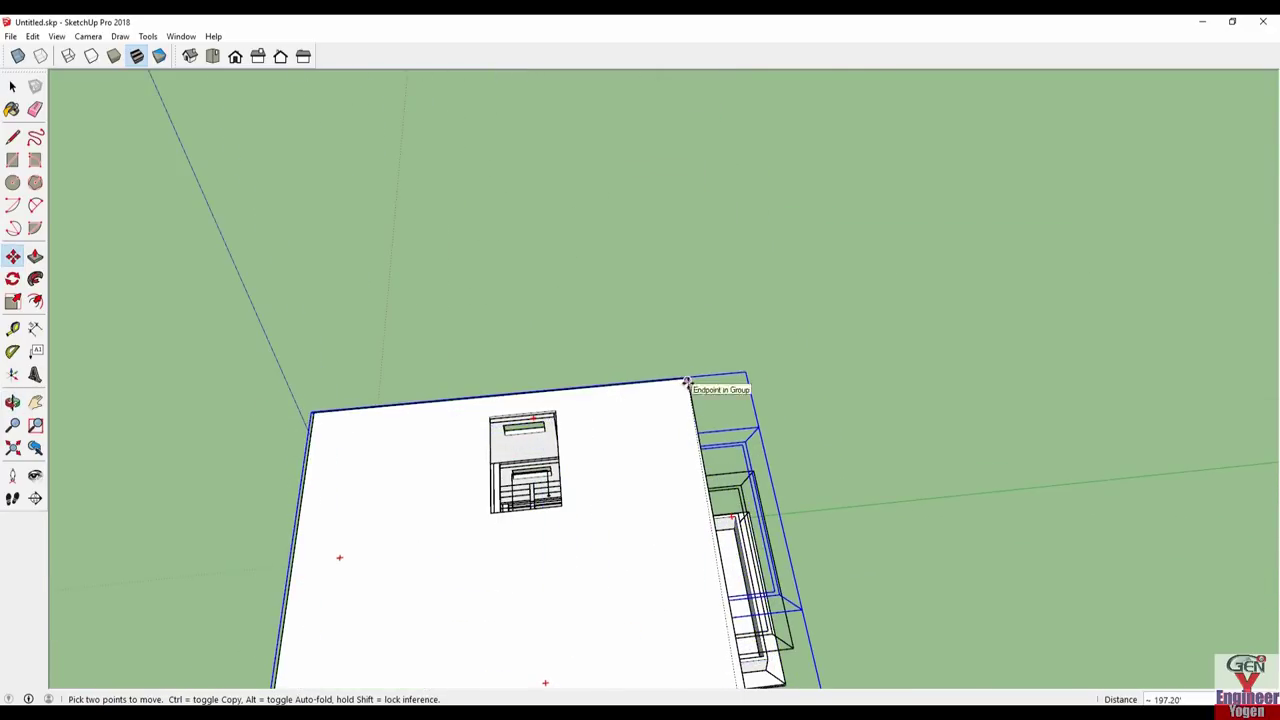
scroll(661, 407, down, 3)
middle_drag(661, 407, 526, 363)
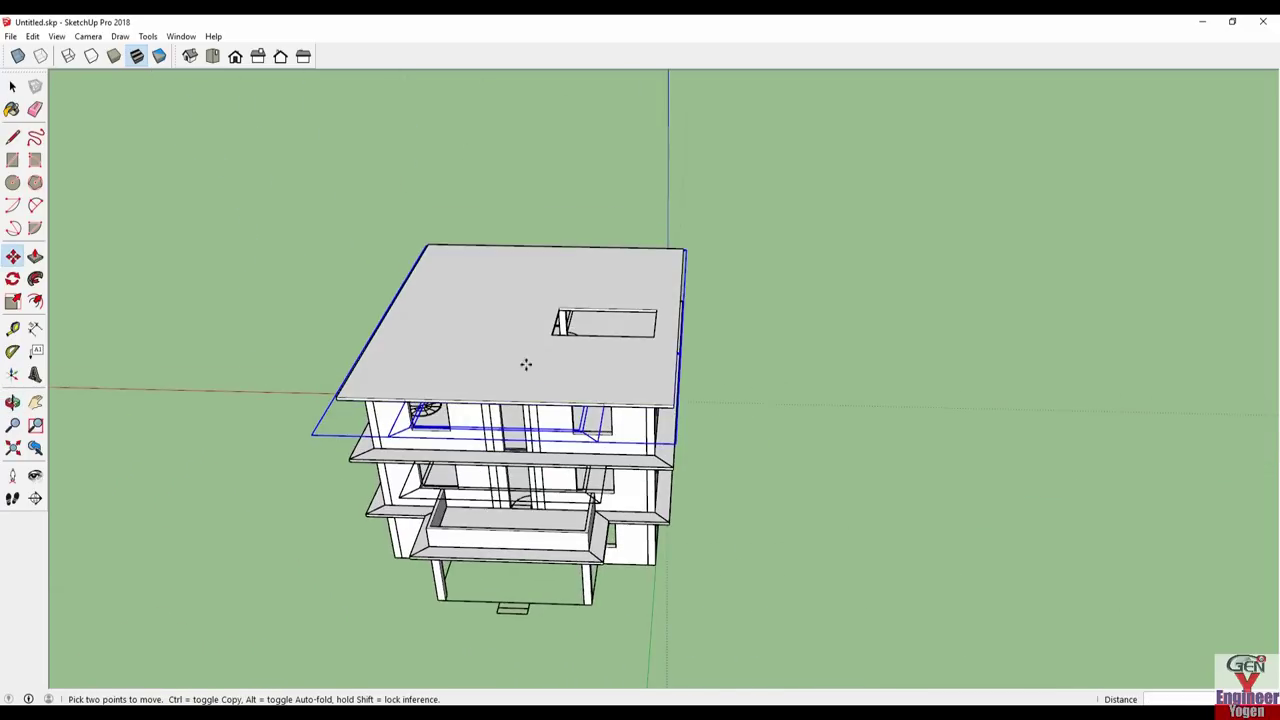
scroll(651, 420, up, 2)
scroll(626, 414, up, 2)
scroll(558, 408, up, 2)
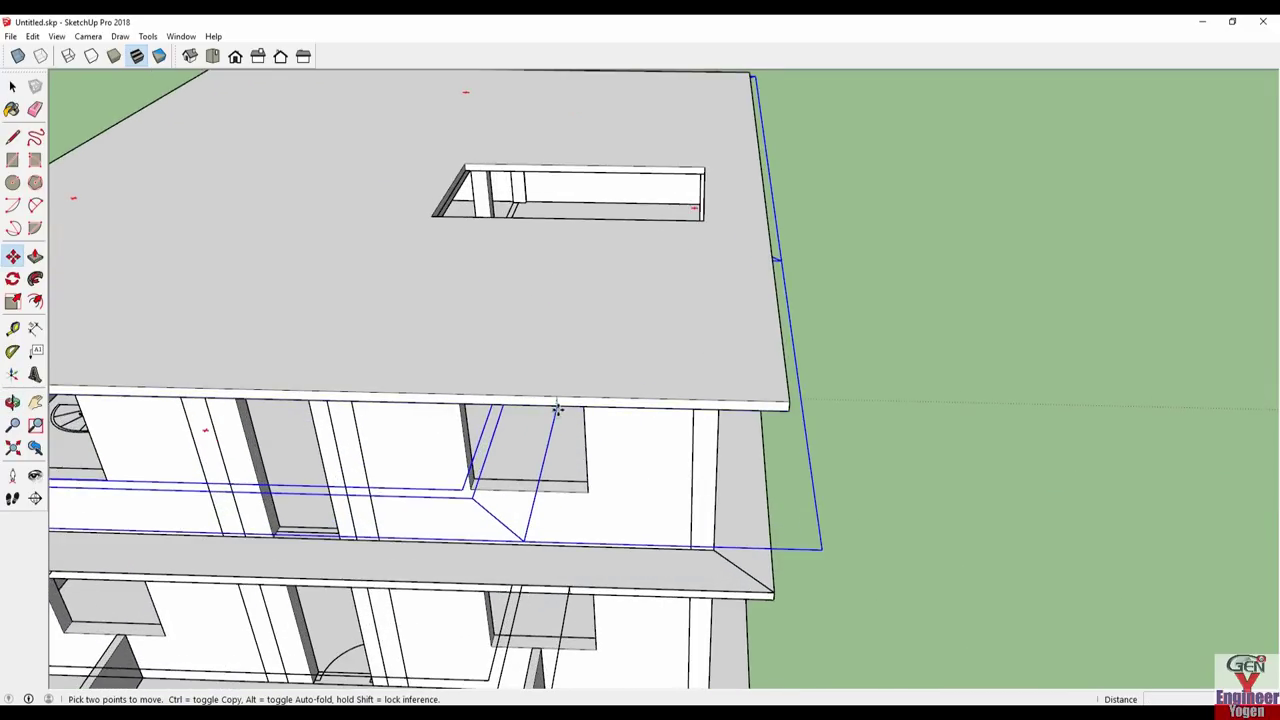
scroll(557, 410, down, 2)
mouse_move(557, 391)
middle_down()
mouse_move(891, 474)
mouse_move(789, 463)
middle_up()
scroll(809, 414, down, 2)
mouse_move(809, 414)
middle_down()
mouse_move(740, 466)
mouse_move(487, 380)
middle_up()
key(space)
- Inside the roof group, push the roof slab's edge back to leave the terrace uncovered
double_click(462, 281)
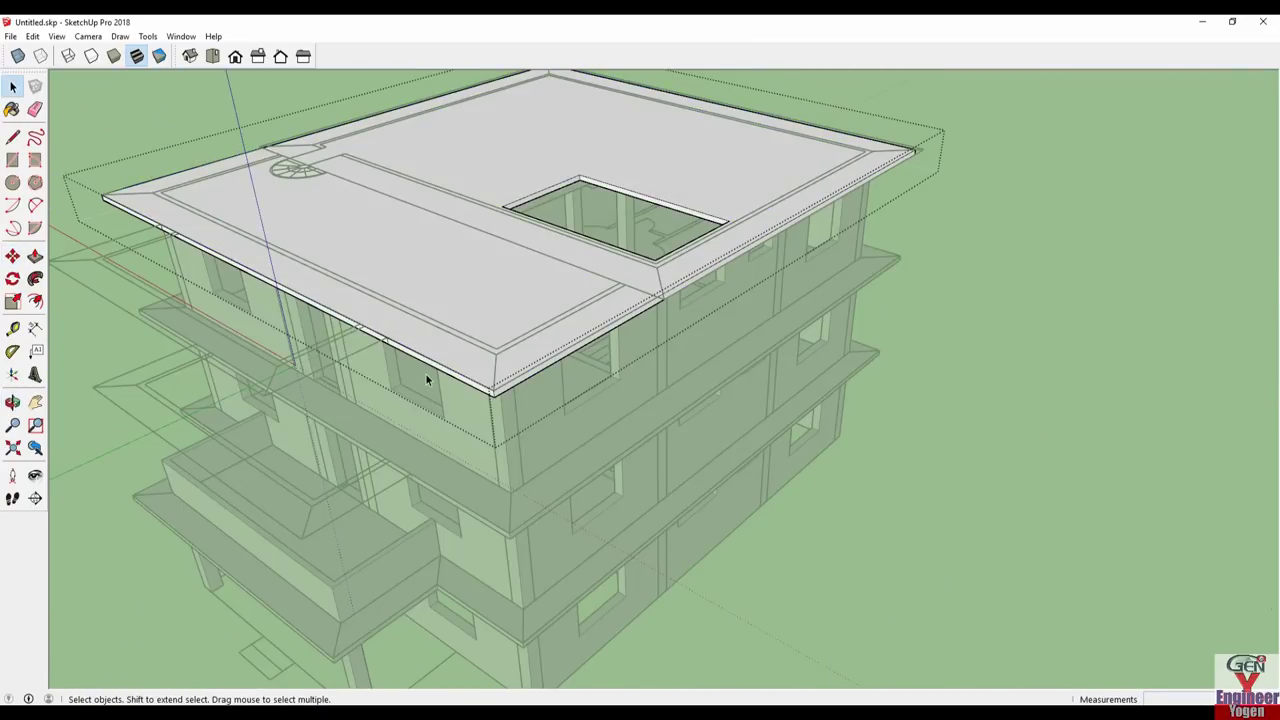
key(p)
scroll(430, 378, up, 2)
scroll(457, 391, up, 1)
drag(486, 386, 726, 271)
middle_drag(466, 294, 573, 285)
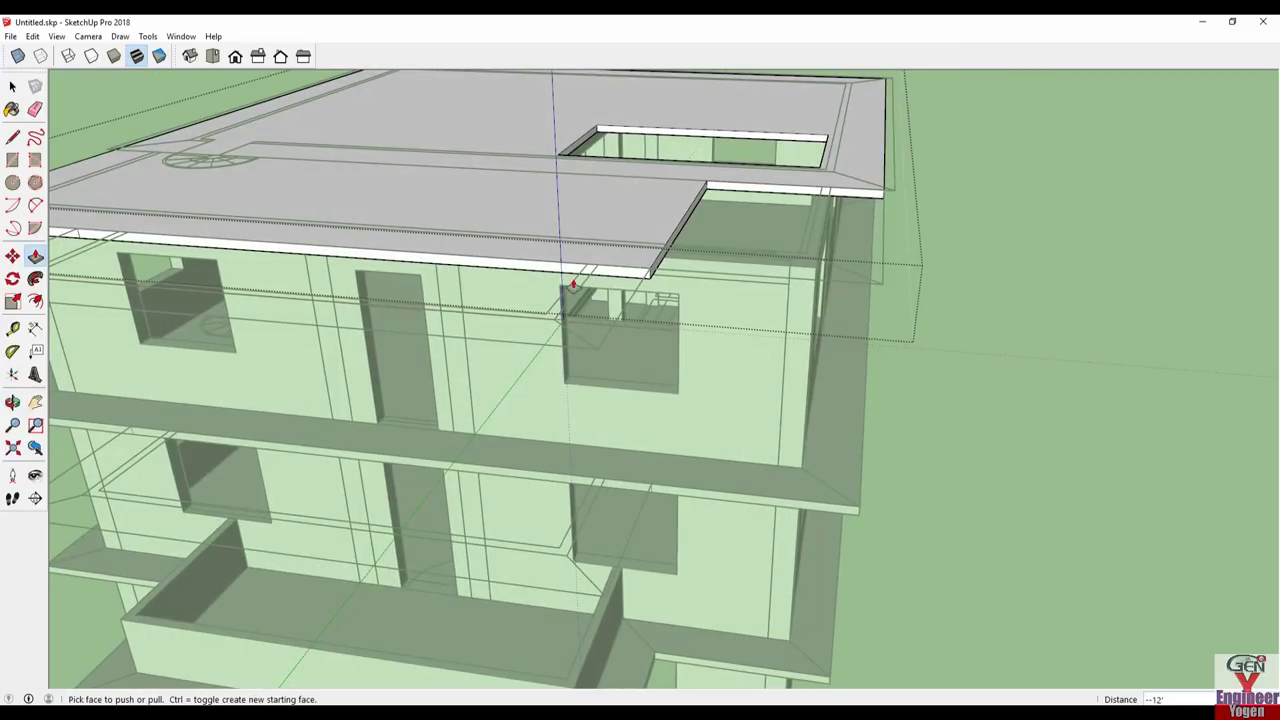
drag(608, 276, 745, 197)
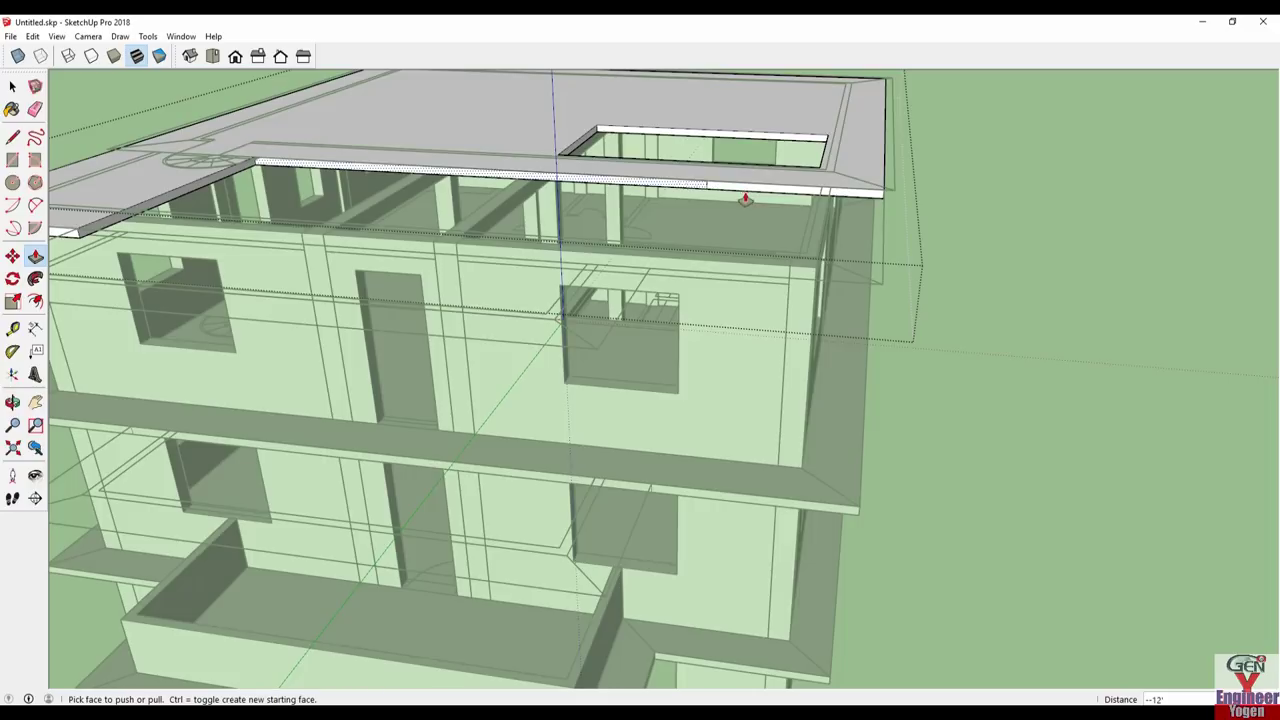
scroll(714, 178, up, 2)
scroll(714, 178, up, 2)
scroll(690, 183, up, 2)
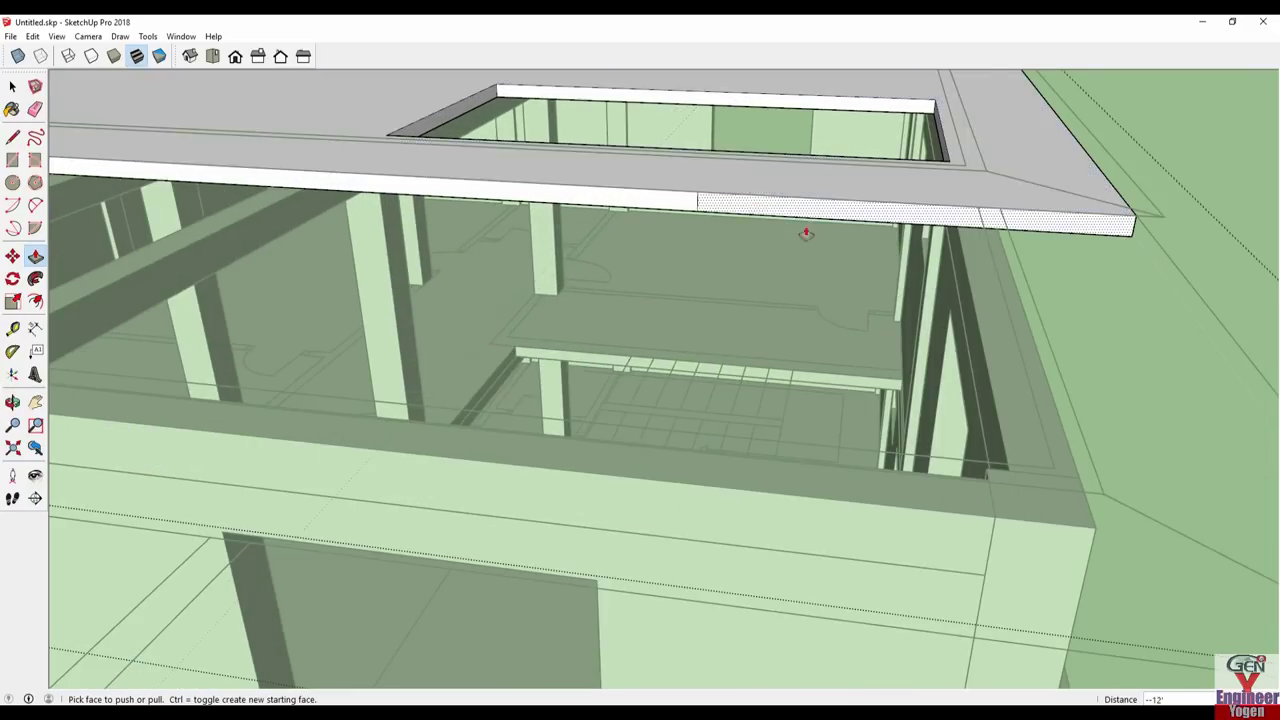
scroll(806, 233, down, 5)
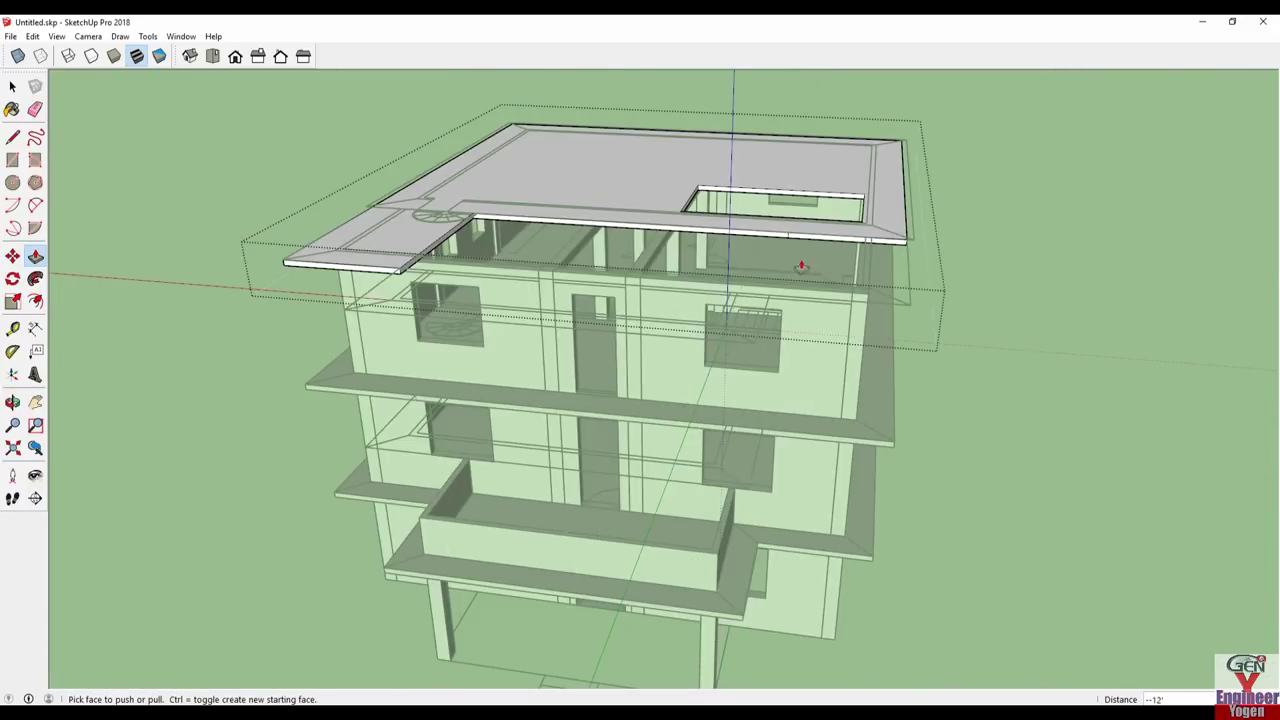
click(474, 213)
- Push the roof's front edge face back to its new depth over the terrace
scroll(468, 215, up, 1)
scroll(460, 218, up, 2)
middle_drag(460, 218, 920, 297)
scroll(830, 395, up, 1)
scroll(830, 395, up, 1)
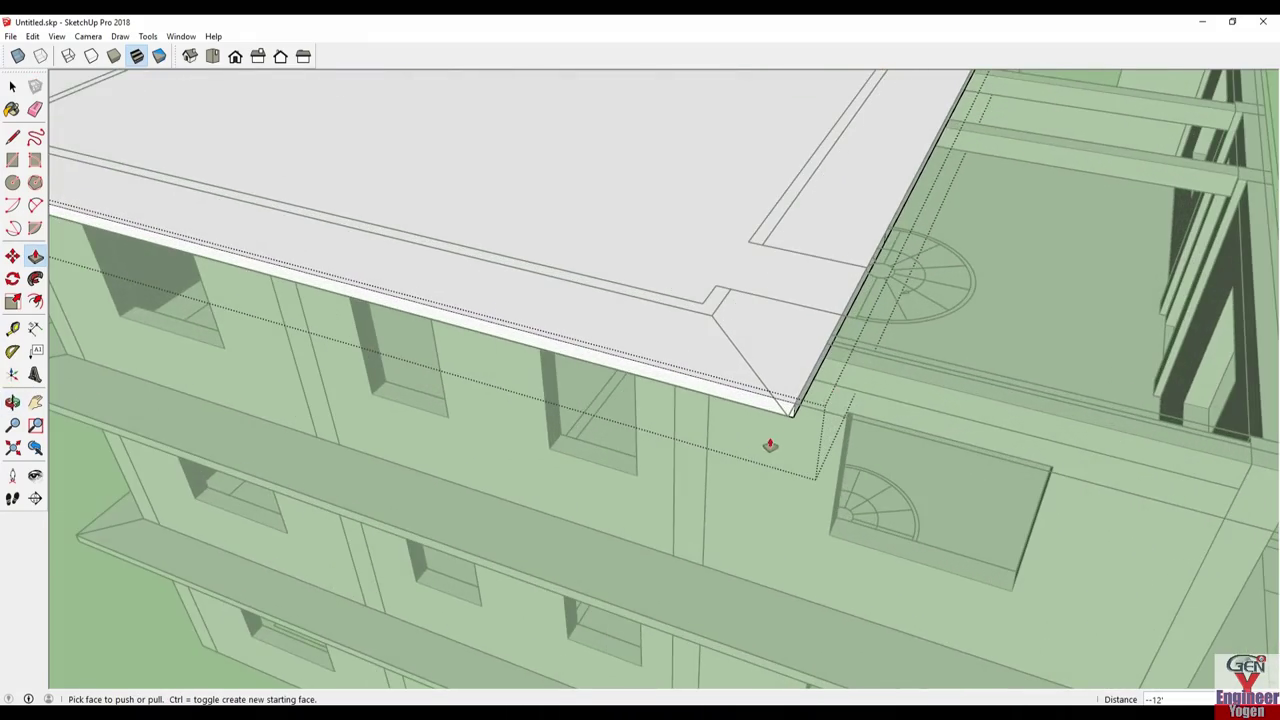
scroll(704, 345, down, 3)
mouse_move(709, 294)
middle_down()
mouse_move(611, 246)
mouse_move(663, 197)
middle_up()
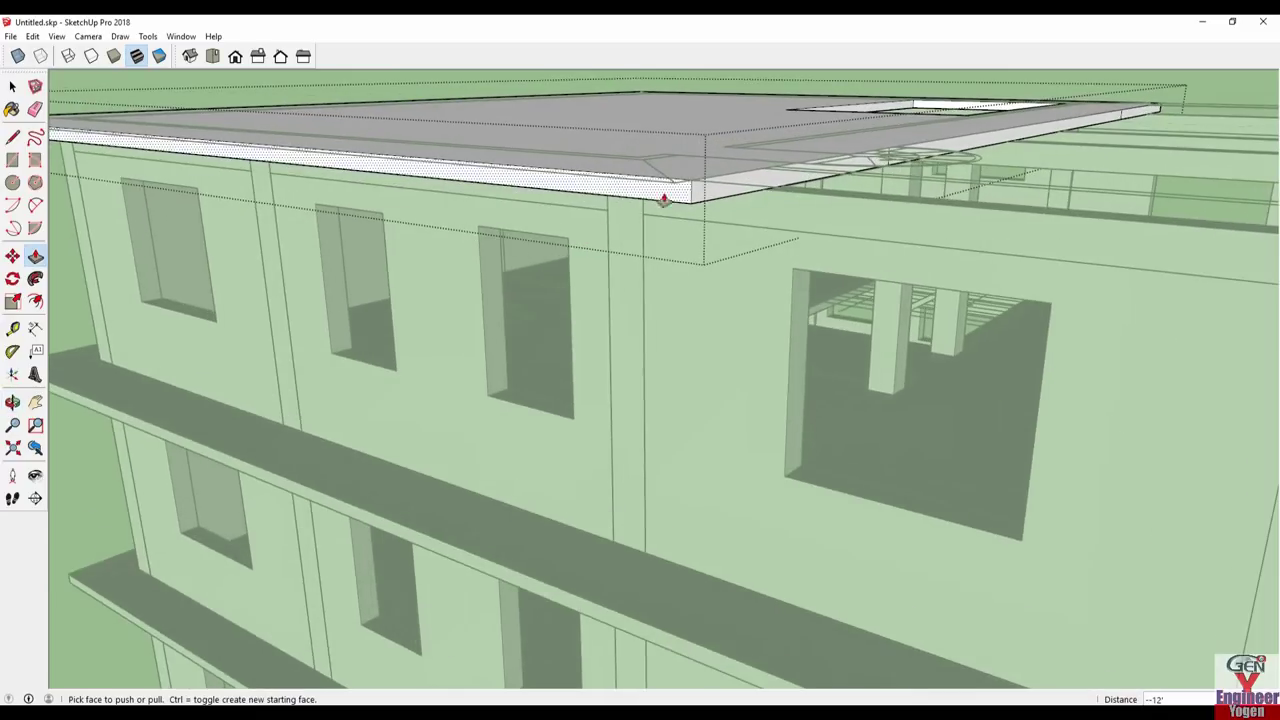
scroll(575, 265, up, 3)
middle_drag(575, 265, 474, 331)
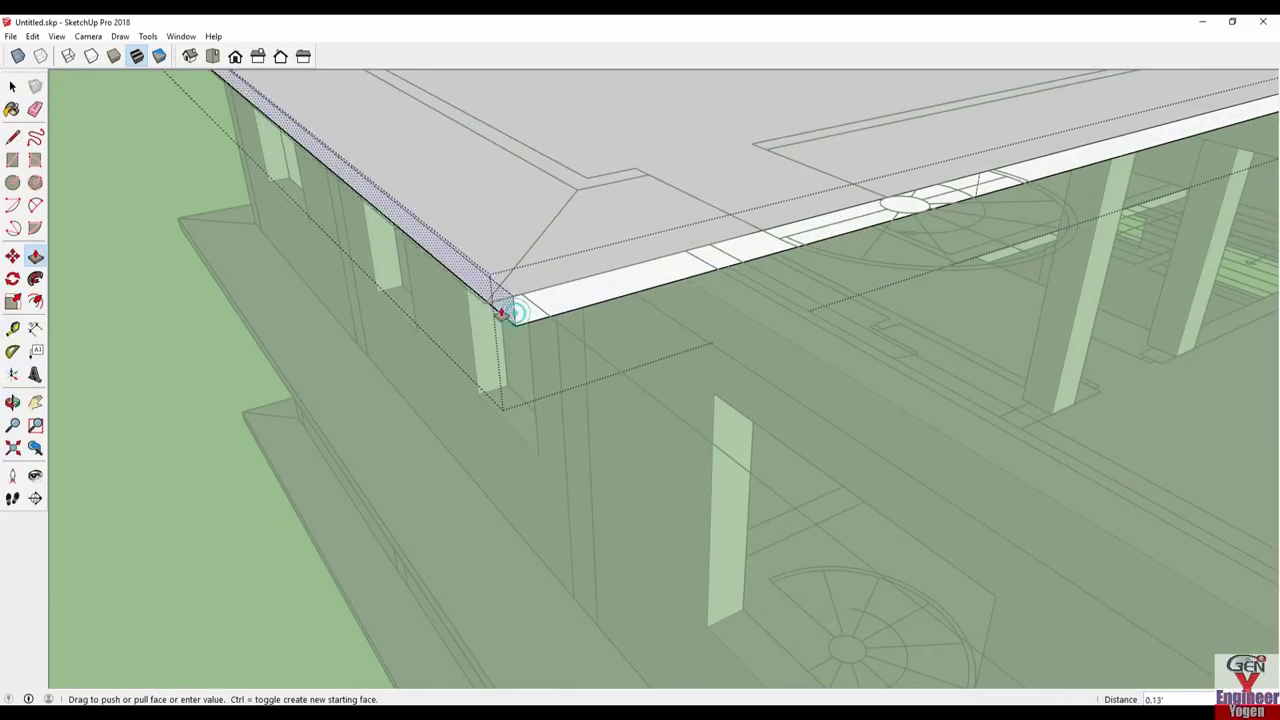
scroll(600, 377, down, 2)
scroll(666, 414, down, 3)
mouse_move(666, 414)
middle_down()
mouse_move(509, 354)
mouse_move(614, 292)
mouse_move(971, 271)
middle_up()
scroll(663, 389, up, 2)
scroll(663, 400, up, 2)
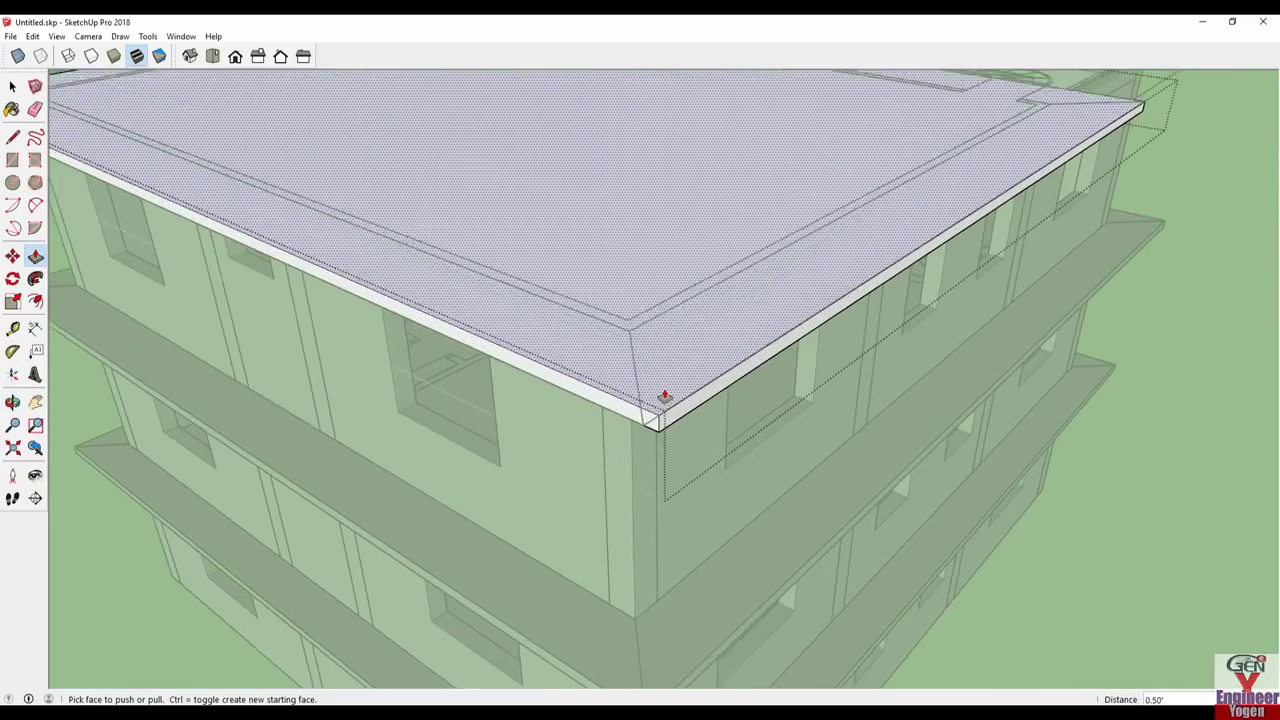
scroll(607, 438, up, 2)
click(627, 428)
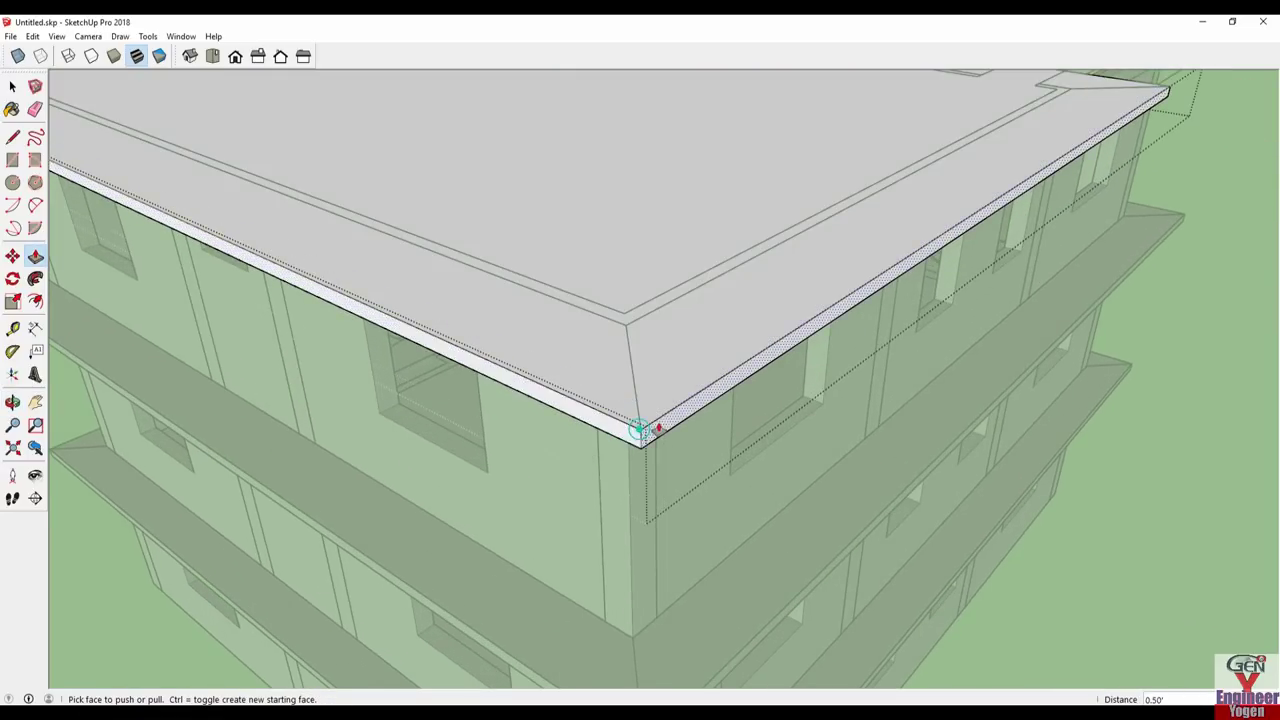
- Adjust the left fascia face of the roof by 0.50'
scroll(811, 400, down, 2)
scroll(839, 461, down, 2)
mouse_move(839, 461)
middle_down()
mouse_move(477, 343)
mouse_move(966, 317)
middle_up()
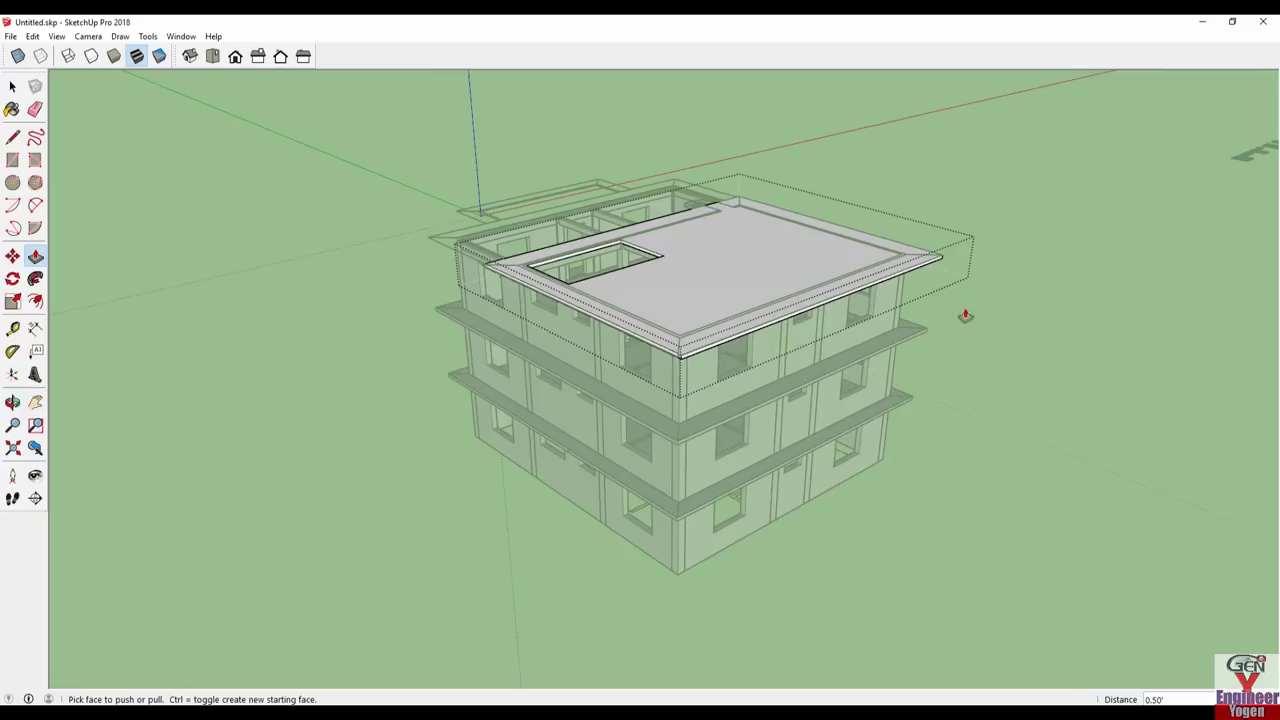
scroll(651, 366, up, 2)
scroll(648, 369, up, 2)
scroll(648, 369, up, 2)
scroll(680, 363, up, 2)
click(711, 358)
click(698, 356)
- Fill the roof's stair opening flush with the slab, giving a solid roof
scroll(698, 356, down, 3)
mouse_move(766, 380)
middle_down()
mouse_move(686, 317)
mouse_move(760, 289)
mouse_move(815, 441)
mouse_move(309, 518)
mouse_move(586, 286)
middle_up()
scroll(623, 309, up, 2)
scroll(620, 309, up, 2)
scroll(815, 441, up, 2)
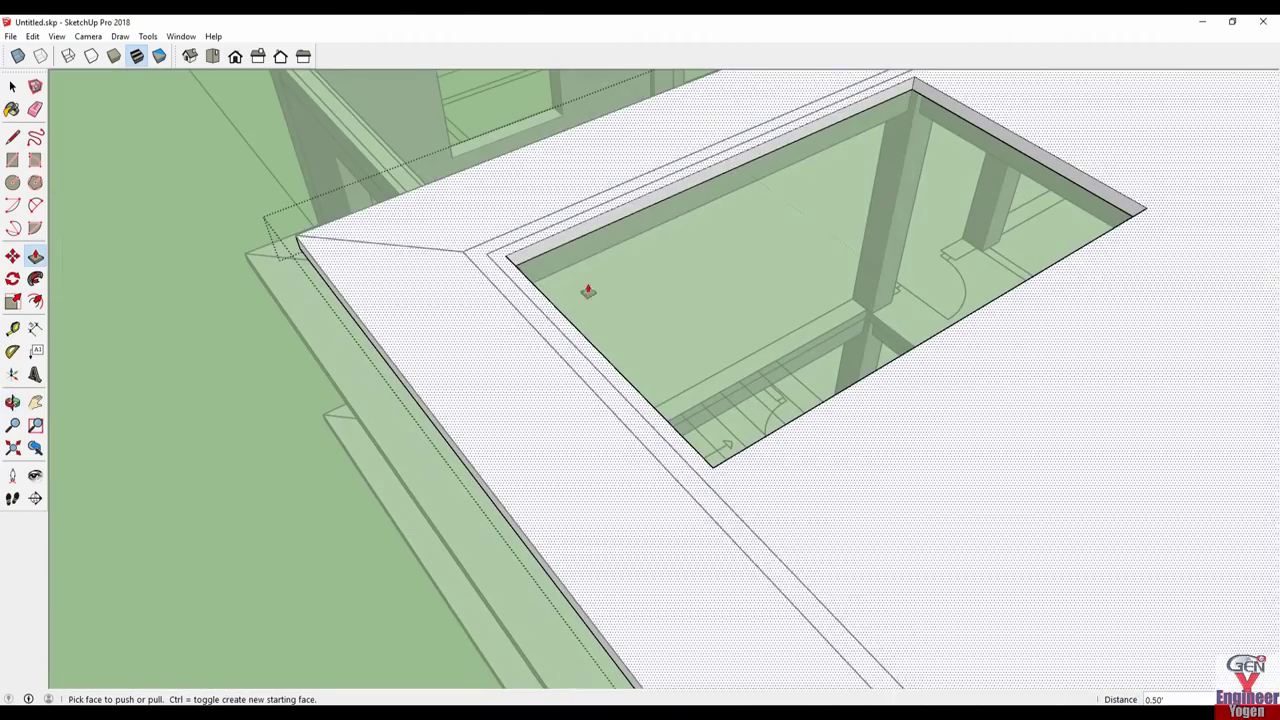
click(585, 234)
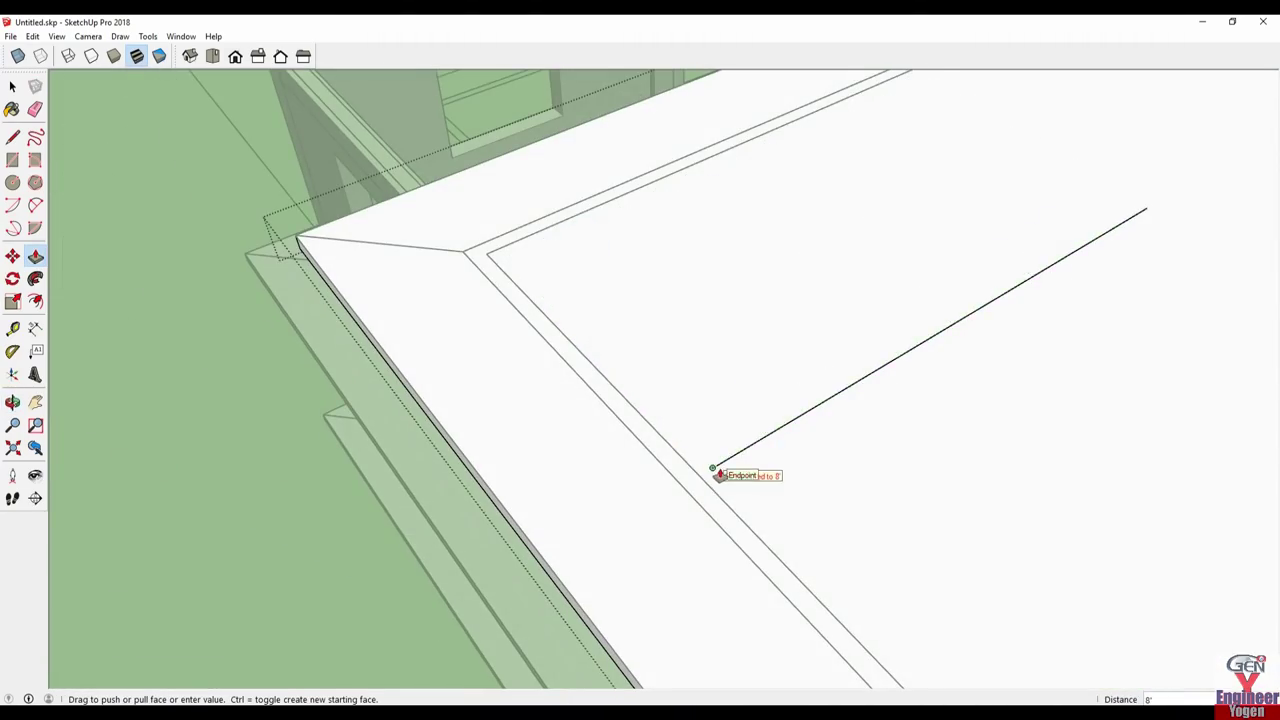
click(718, 465)
scroll(672, 467, up, 2)
scroll(672, 467, down, 3)
scroll(691, 471, down, 2)
mouse_move(691, 471)
middle_down()
mouse_move(922, 404)
mouse_move(440, 449)
mouse_move(845, 441)
middle_up()
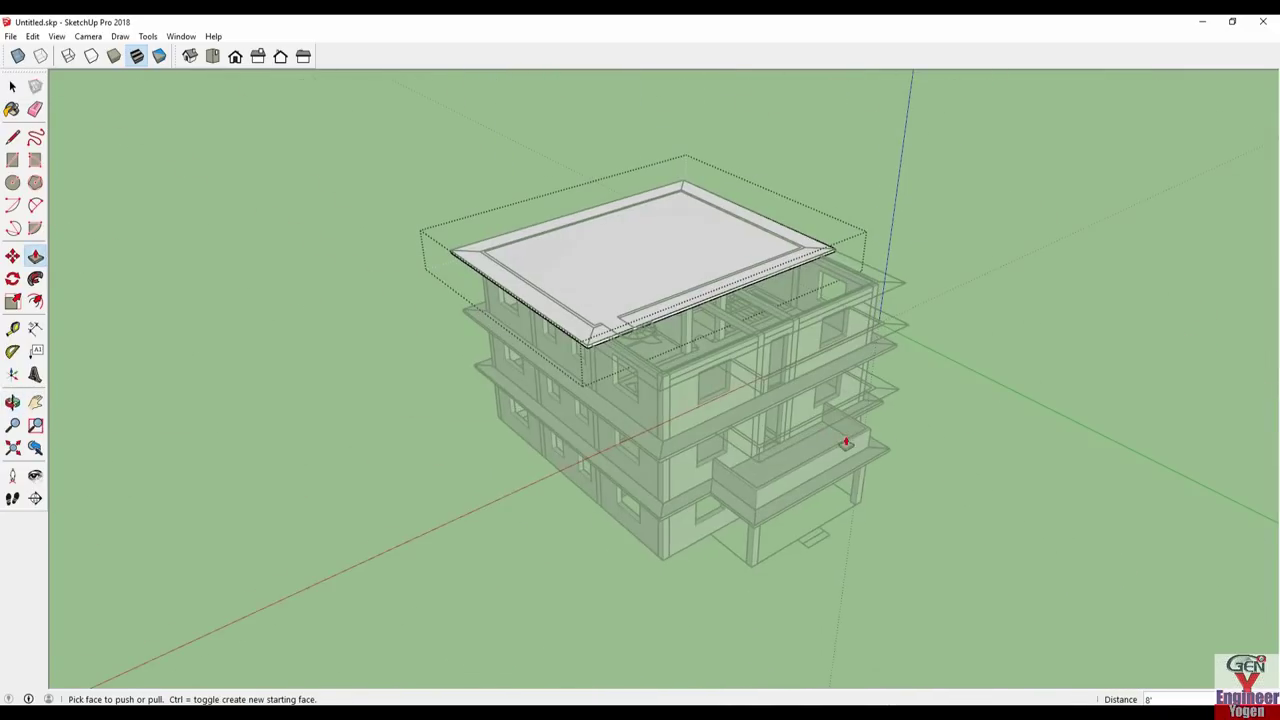
key(space)
scroll(386, 420, up, 2)
- Delete one top-floor wall panel and move the side window wall 13.50' back
scroll(386, 420, up, 2)
mouse_move(386, 420)
middle_down()
mouse_move(916, 315)
mouse_move(943, 240)
mouse_move(863, 279)
middle_up()
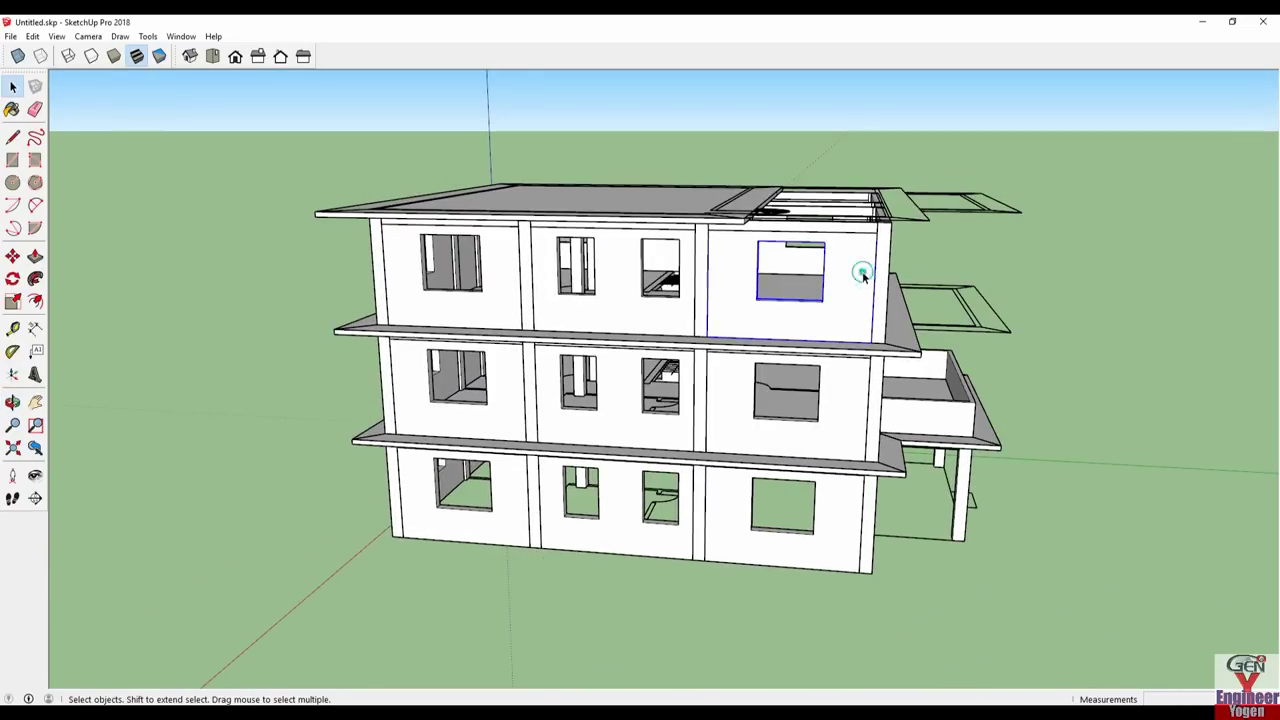
key(Delete)
mouse_move(890, 293)
middle_down()
mouse_move(708, 330)
mouse_move(655, 447)
middle_up()
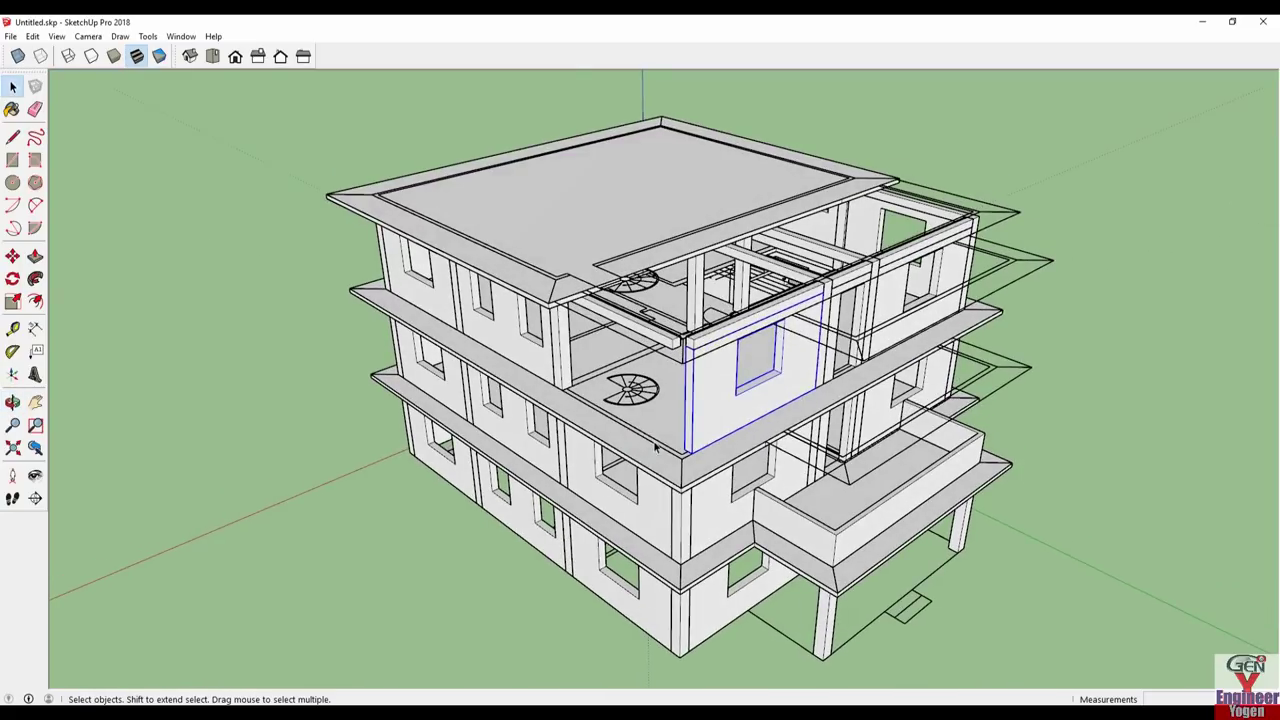
key(m)
scroll(688, 455, up, 3)
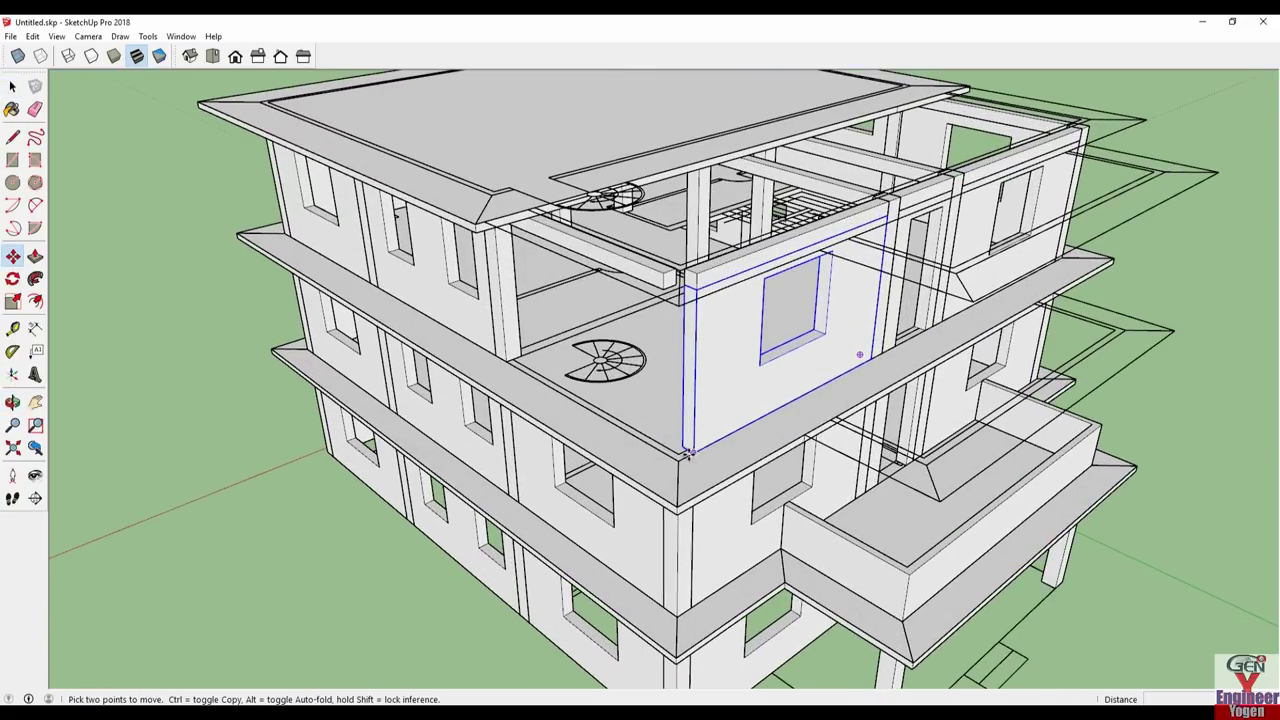
click(692, 452)
click(520, 352)
- Move the front window wall 13.50' back under the roof and delete a terrace beam
mouse_move(858, 380)
middle_down()
mouse_move(614, 449)
mouse_move(857, 429)
mouse_move(791, 389)
mouse_move(615, 400)
middle_up()
key(space)
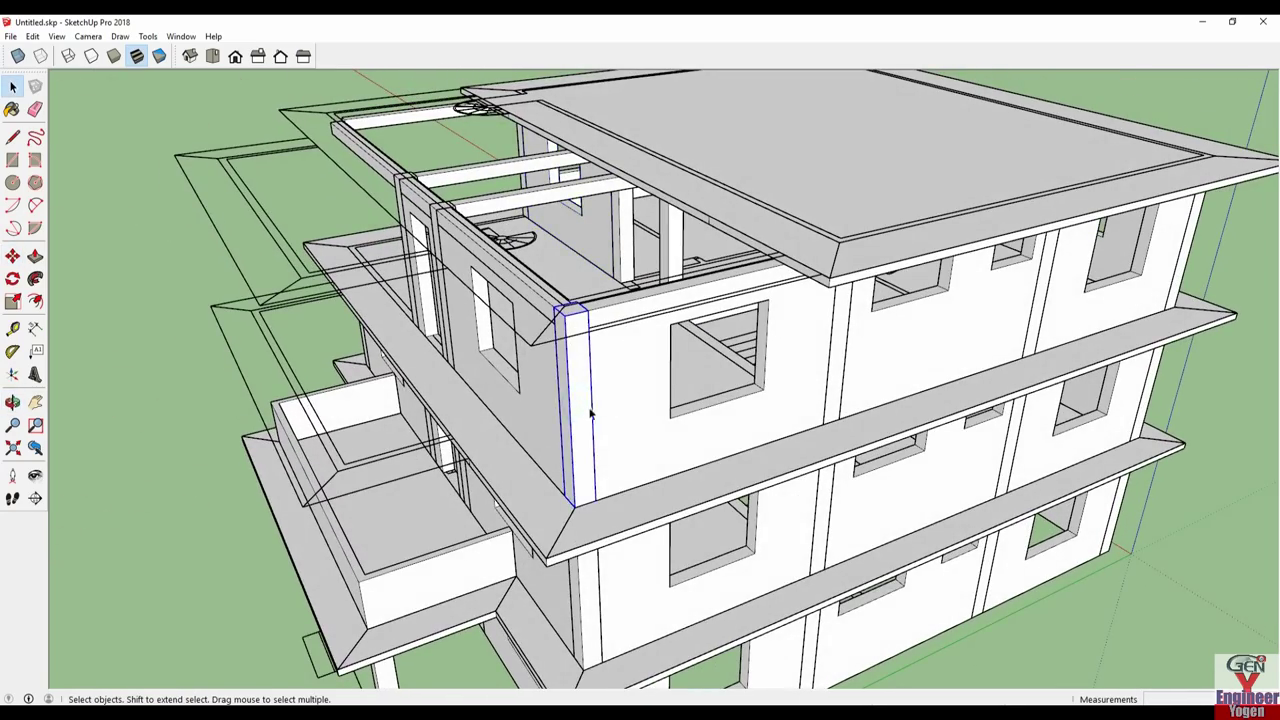
click(606, 418)
key(Delete)
key(m)
click(568, 491)
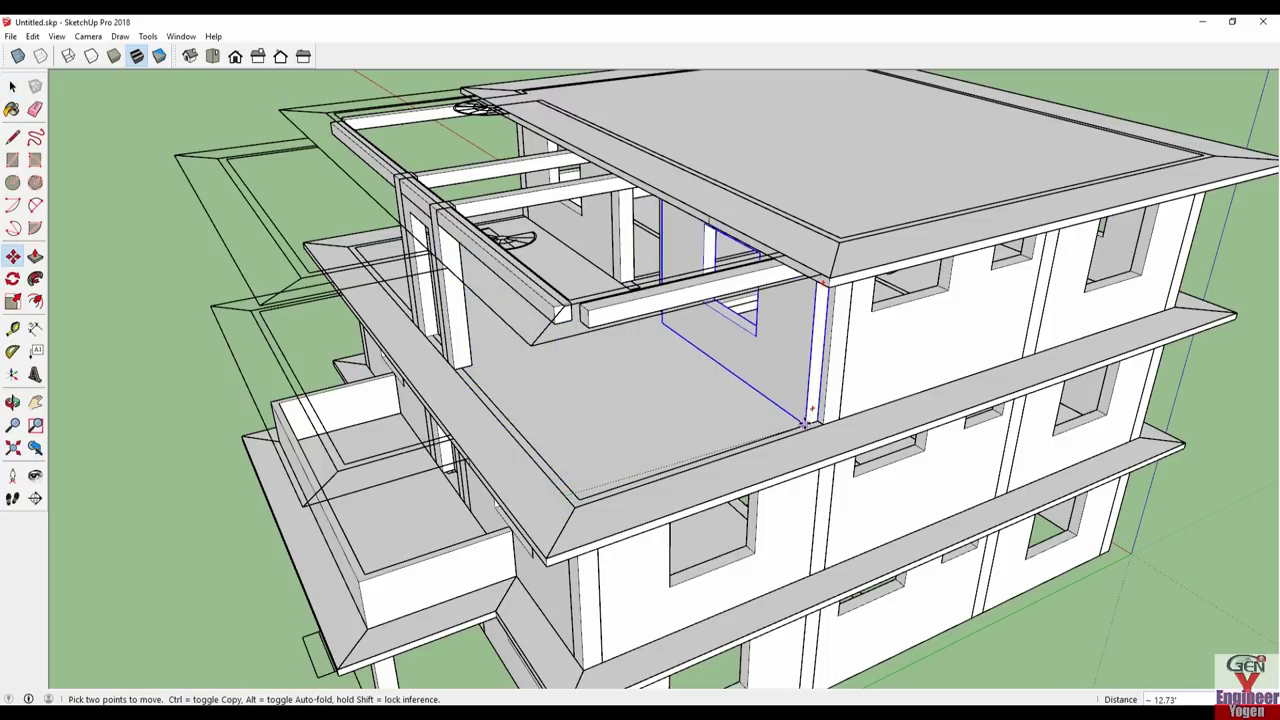
key(space)
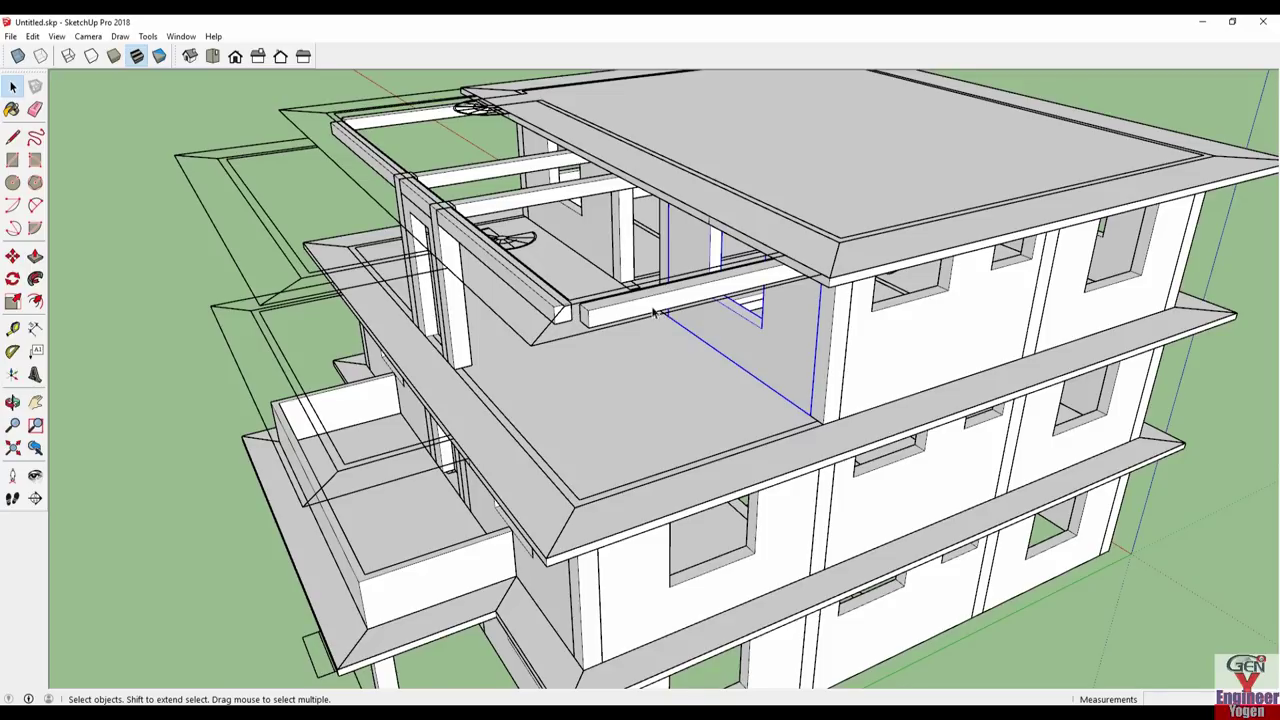
key(Delete)
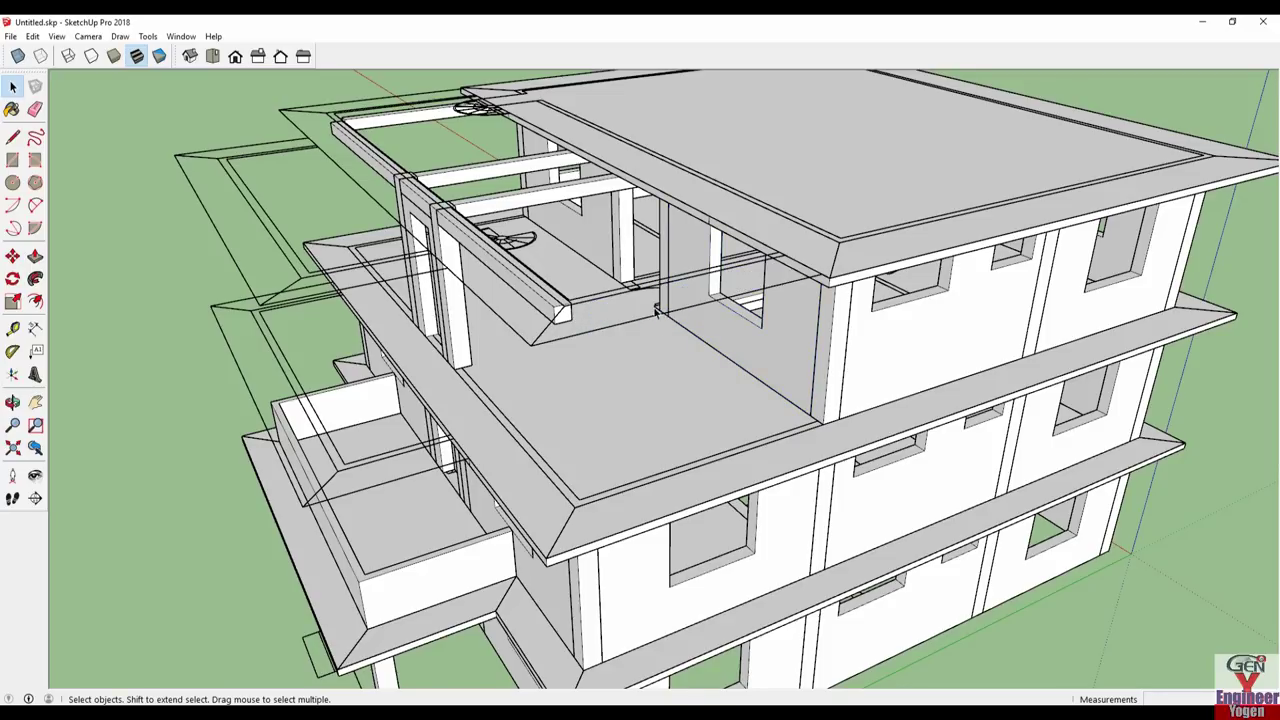
middle_drag(629, 371, 509, 409)
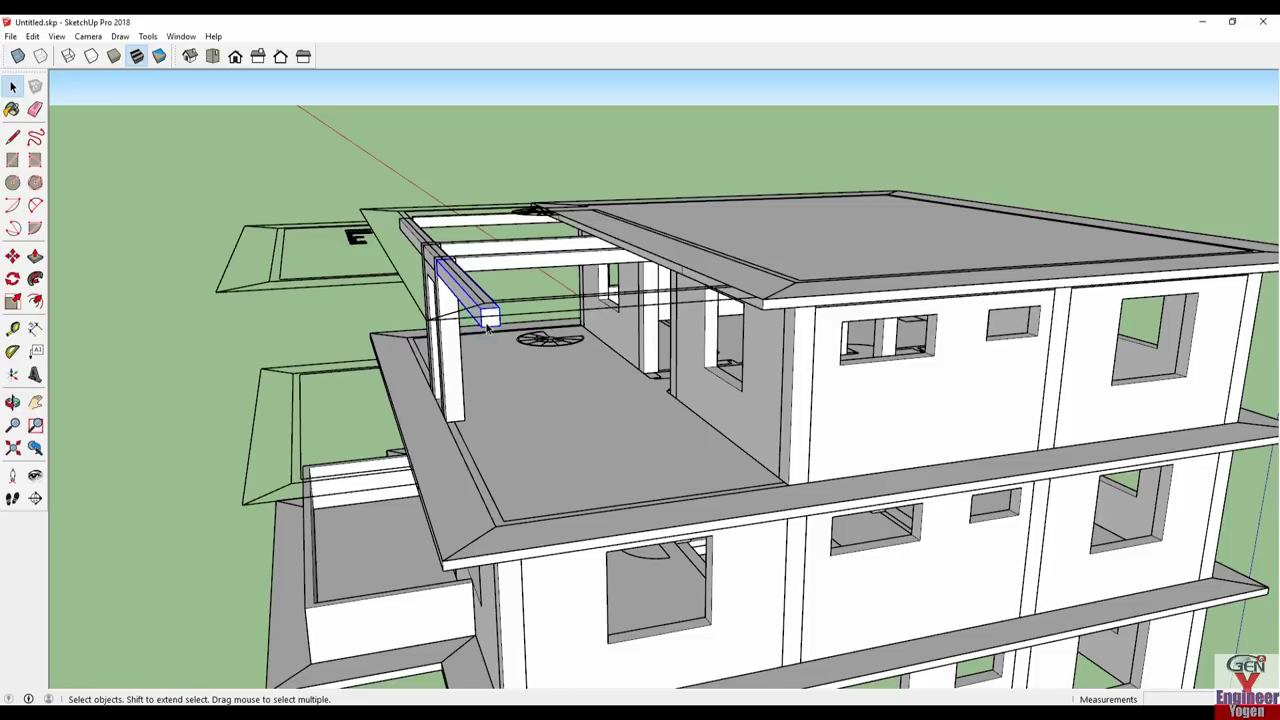
- Delete the remaining crossbeams spanning the top-floor terrace
middle_drag(438, 295, 565, 422)
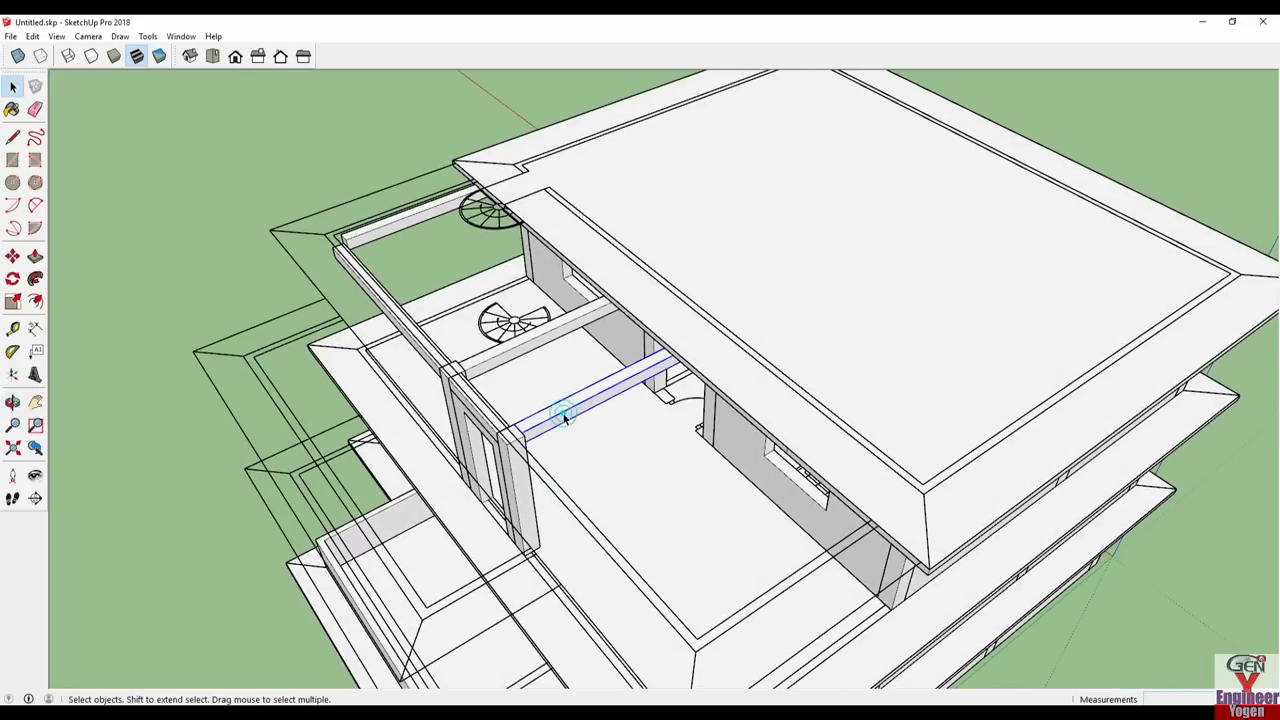
key(Delete)
click(515, 347)
key(Delete)
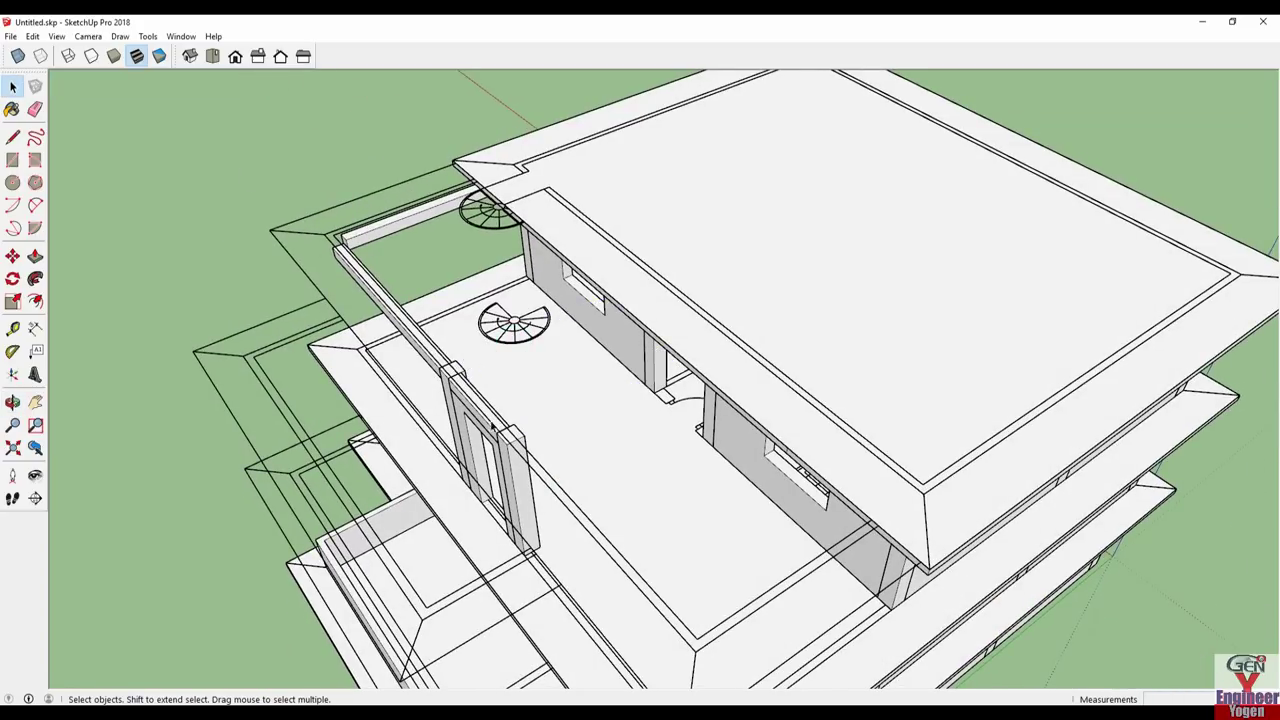
scroll(491, 425, up, 3)
middle_drag(491, 425, 528, 448)
scroll(315, 390, up, 4)
scroll(272, 370, up, 2)
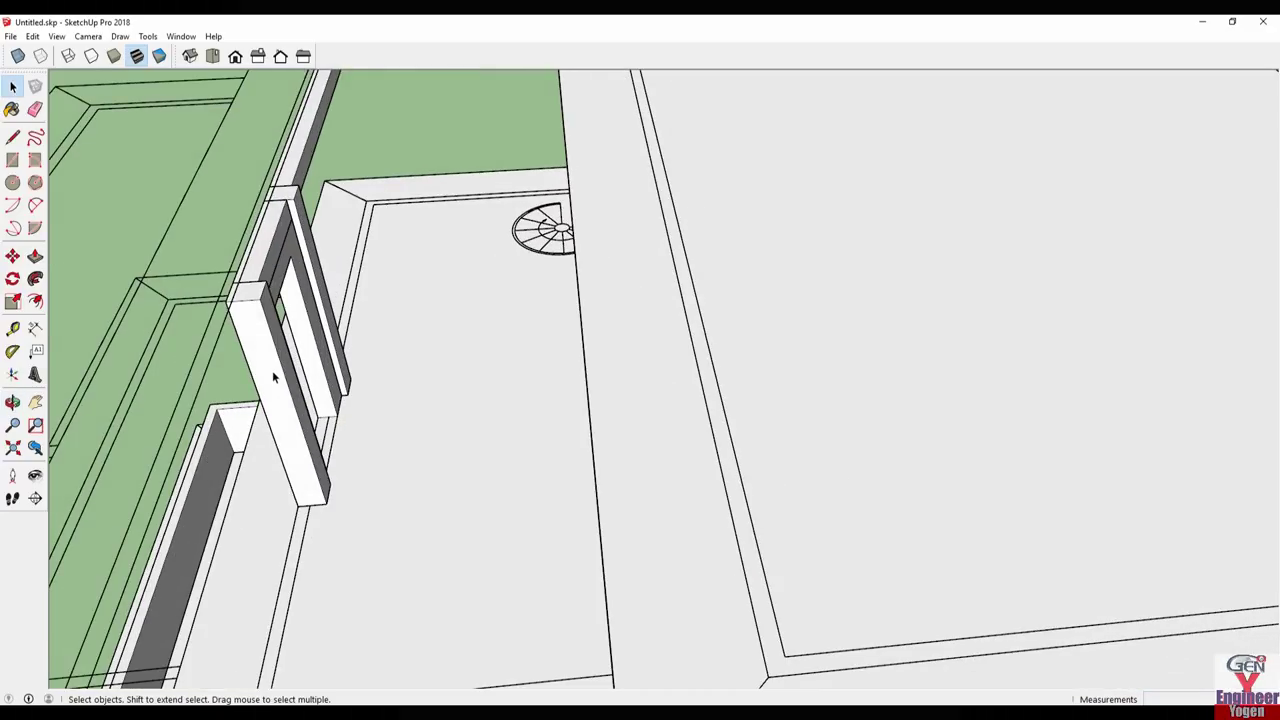
drag(272, 370, 260, 265)
key(ctrl+z)
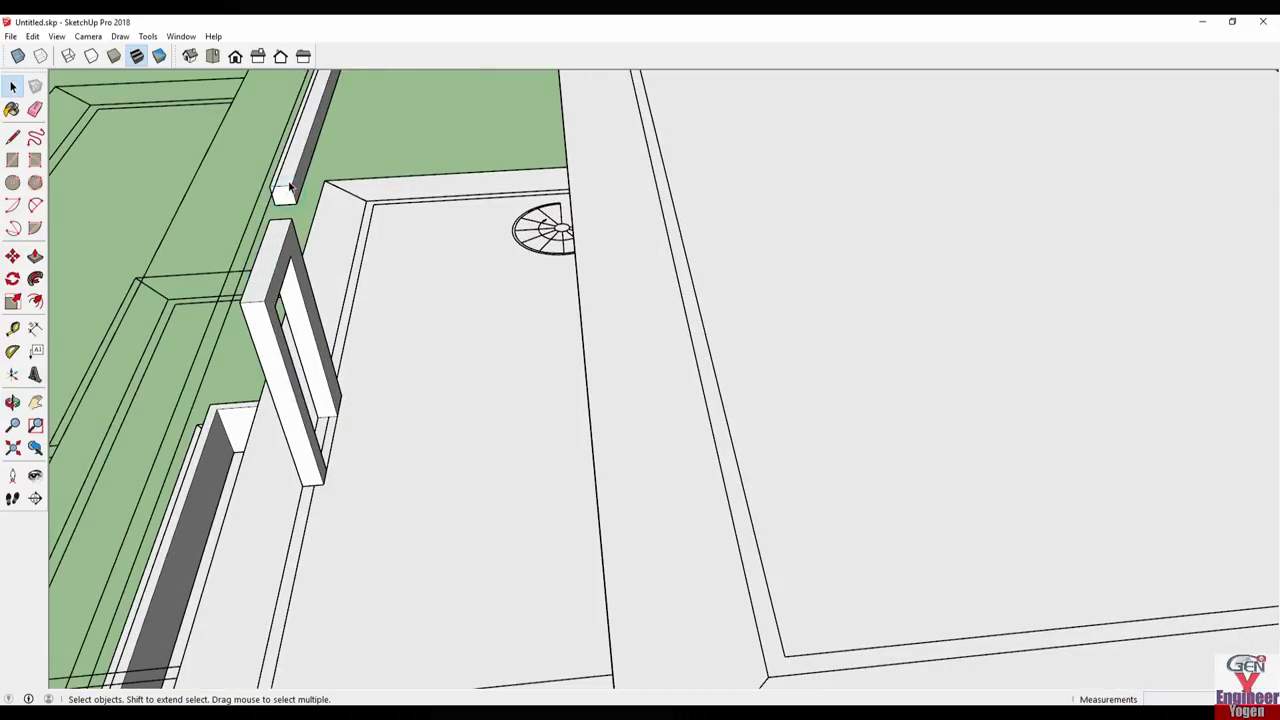
scroll(289, 188, down, 3)
middle_drag(682, 280, 778, 402)
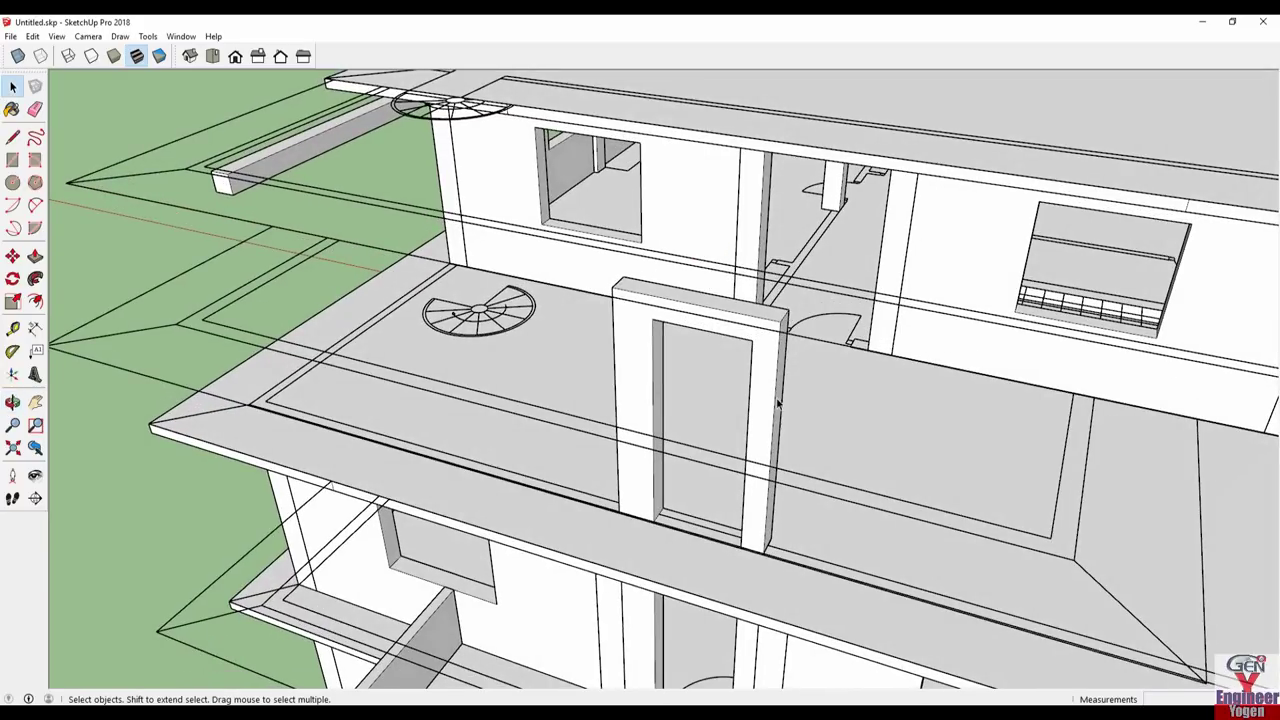
- Move the door frame into the top floor's doorway, then view the whole building
key(m)
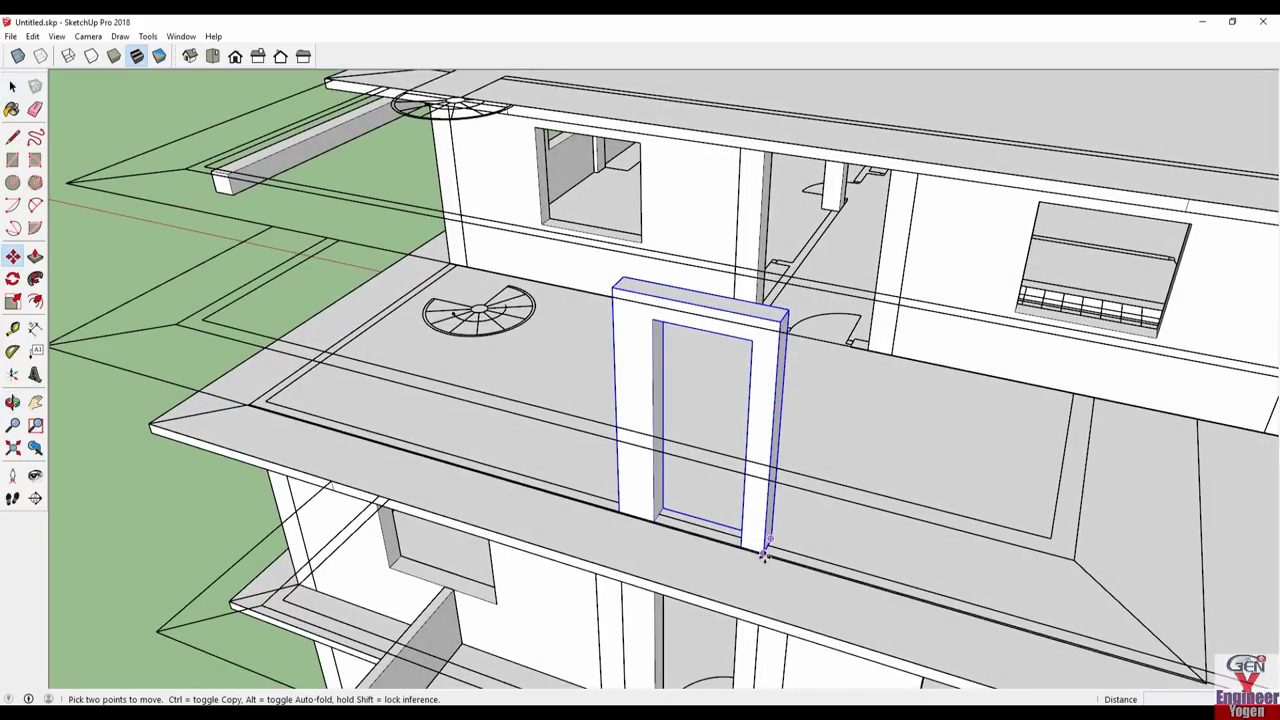
scroll(766, 550, down, 3)
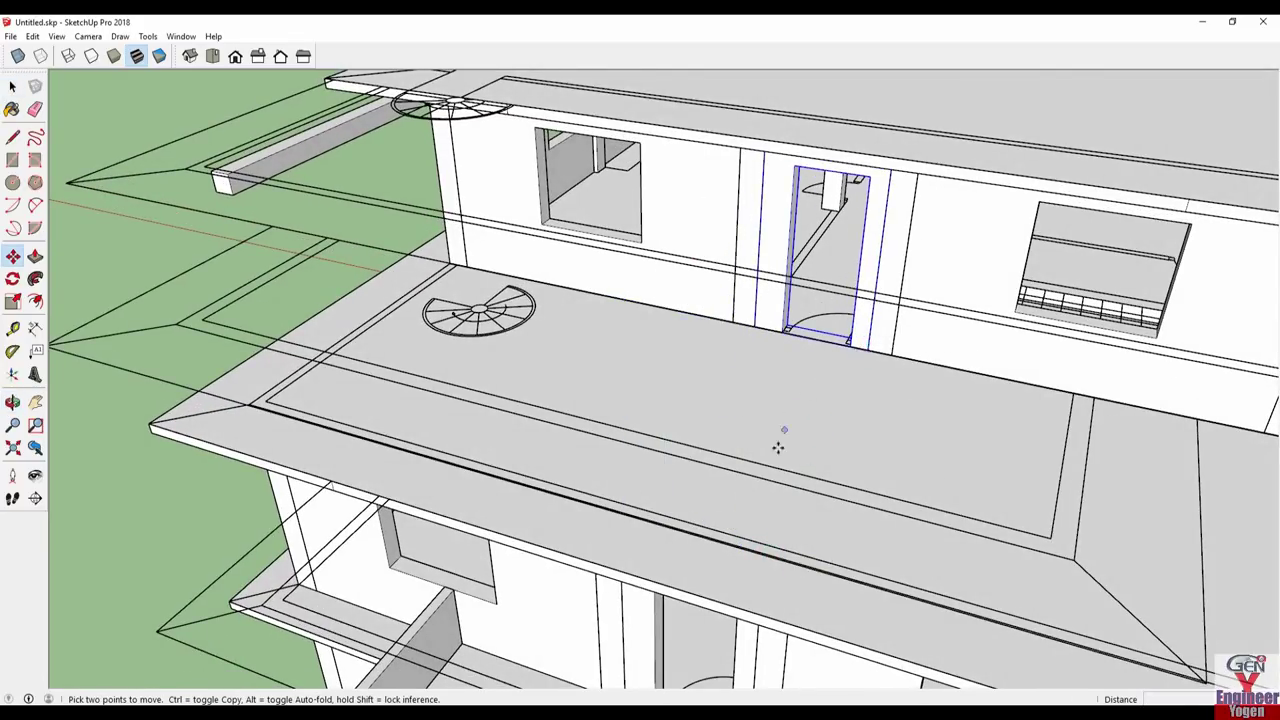
scroll(776, 445, down, 2)
key(space)
middle_drag(435, 363, 599, 370)
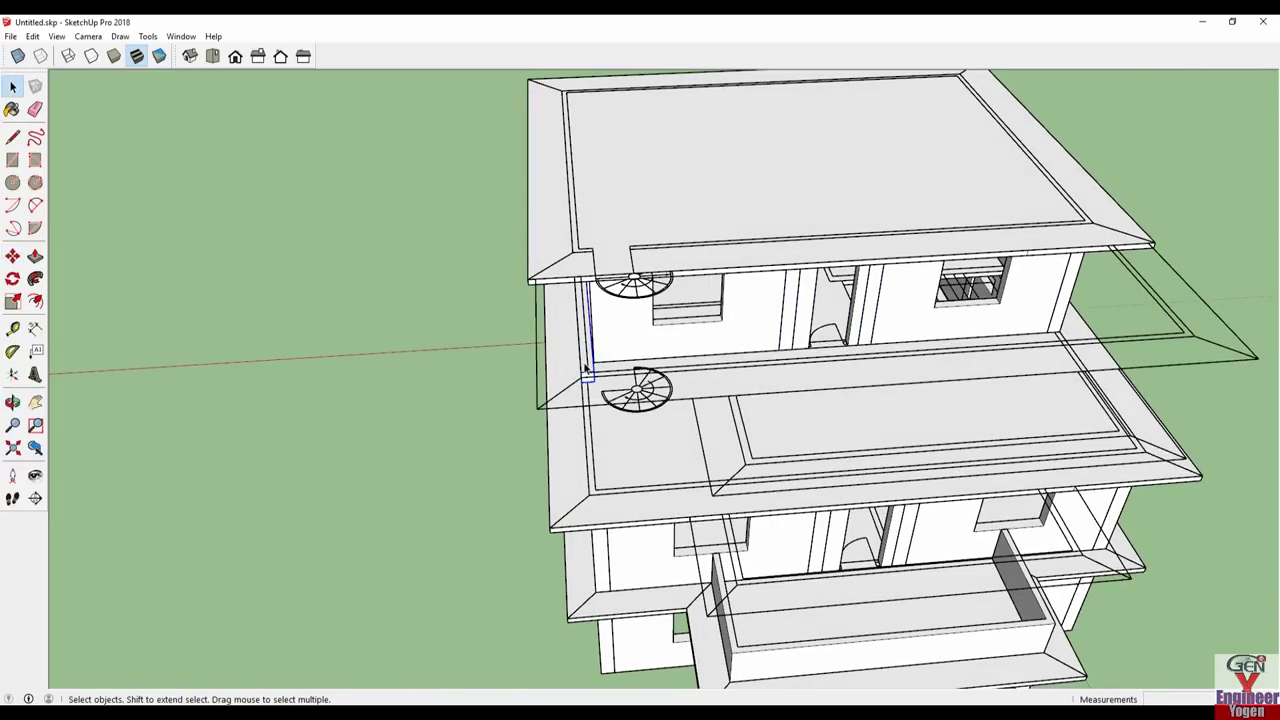
mouse_move(585, 368)
middle_down()
mouse_move(757, 400)
mouse_move(1020, 206)
mouse_move(1000, 229)
mouse_move(996, 283)
middle_up()
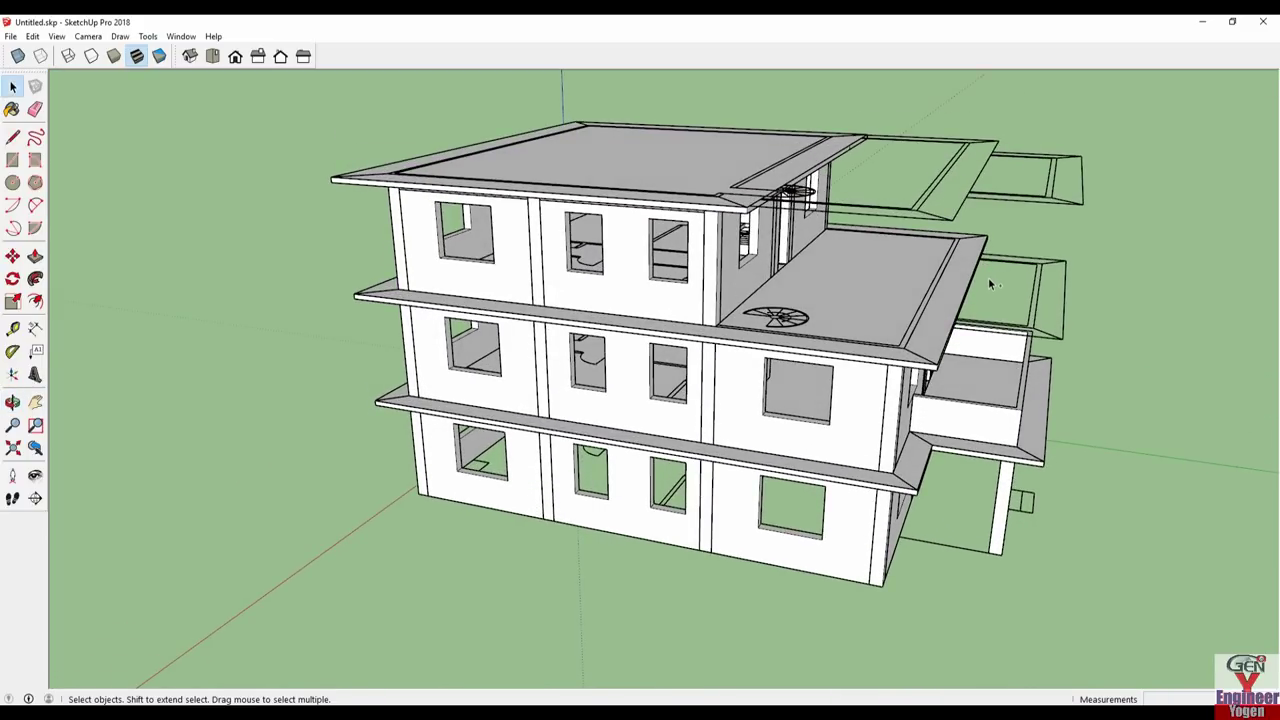
mouse_move(720, 278)
middle_down()
mouse_move(686, 457)
mouse_move(687, 398)
mouse_move(686, 449)
mouse_move(586, 523)
mouse_move(560, 527)
middle_up()
scroll(703, 368, up, 2)
- Draw a small rectangle at the roof corner as the parapet's base
scroll(631, 527, up, 2)
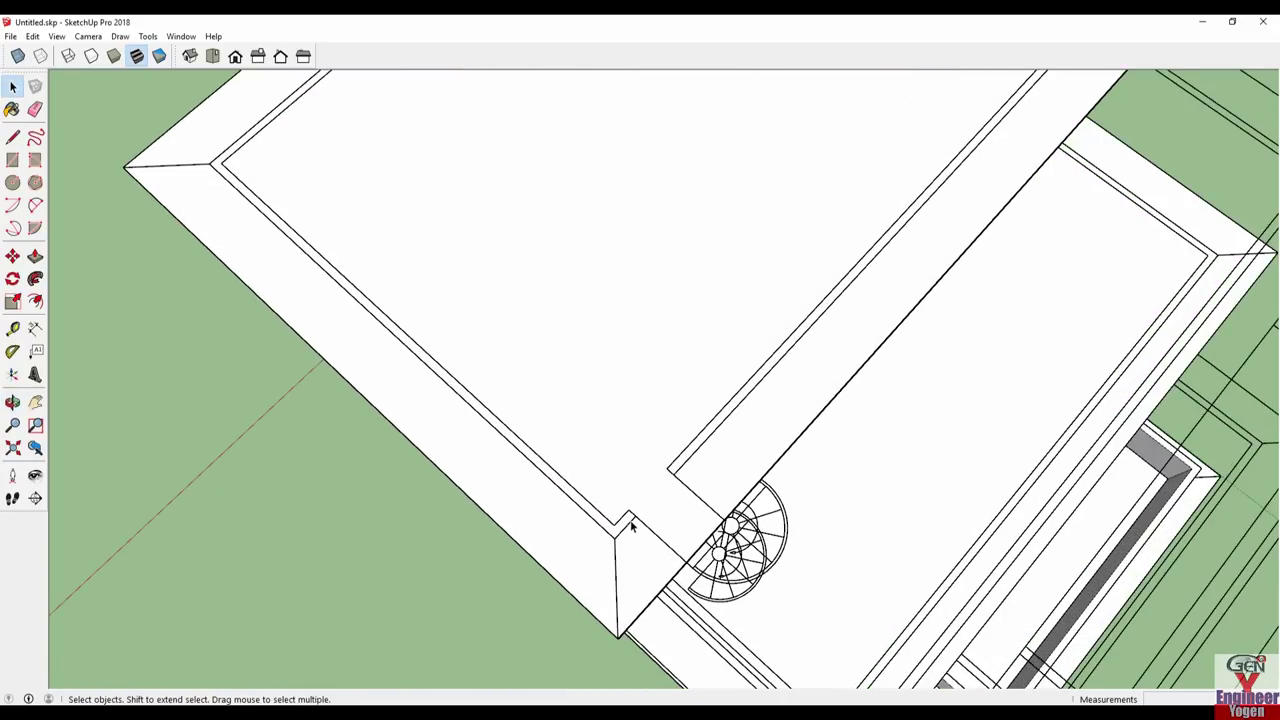
key(l)
scroll(631, 527, up, 2)
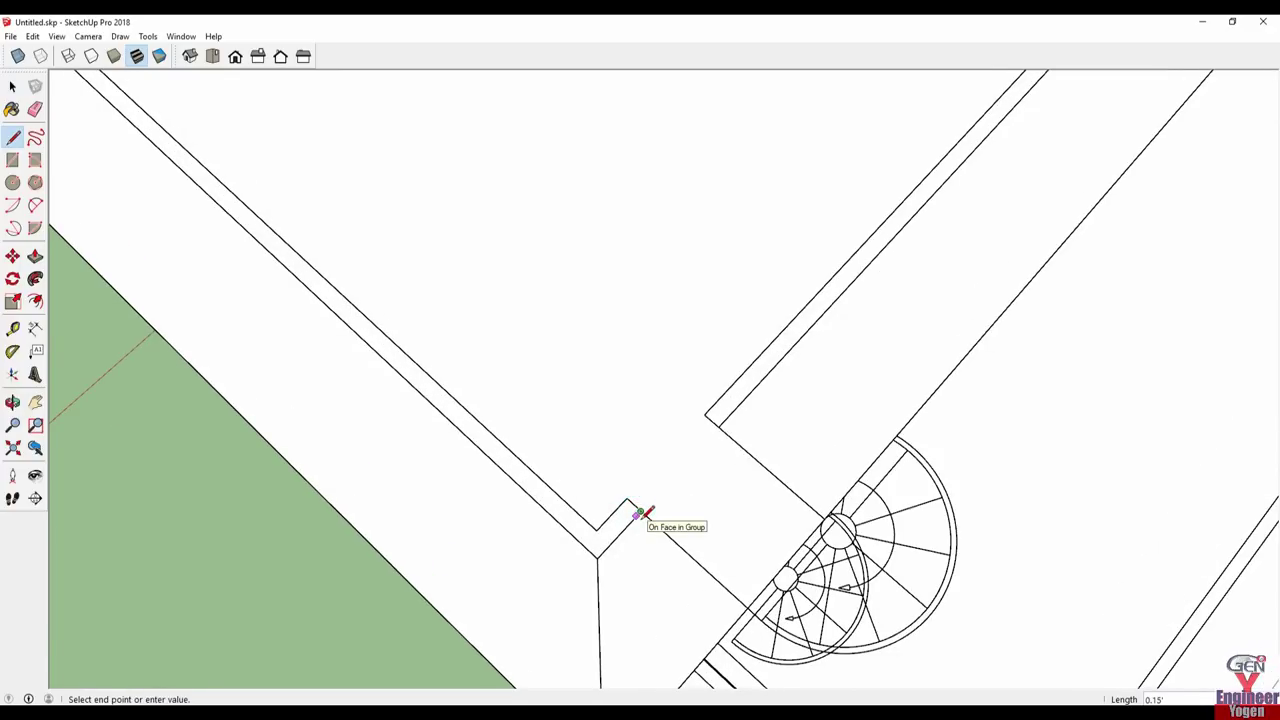
key(r)
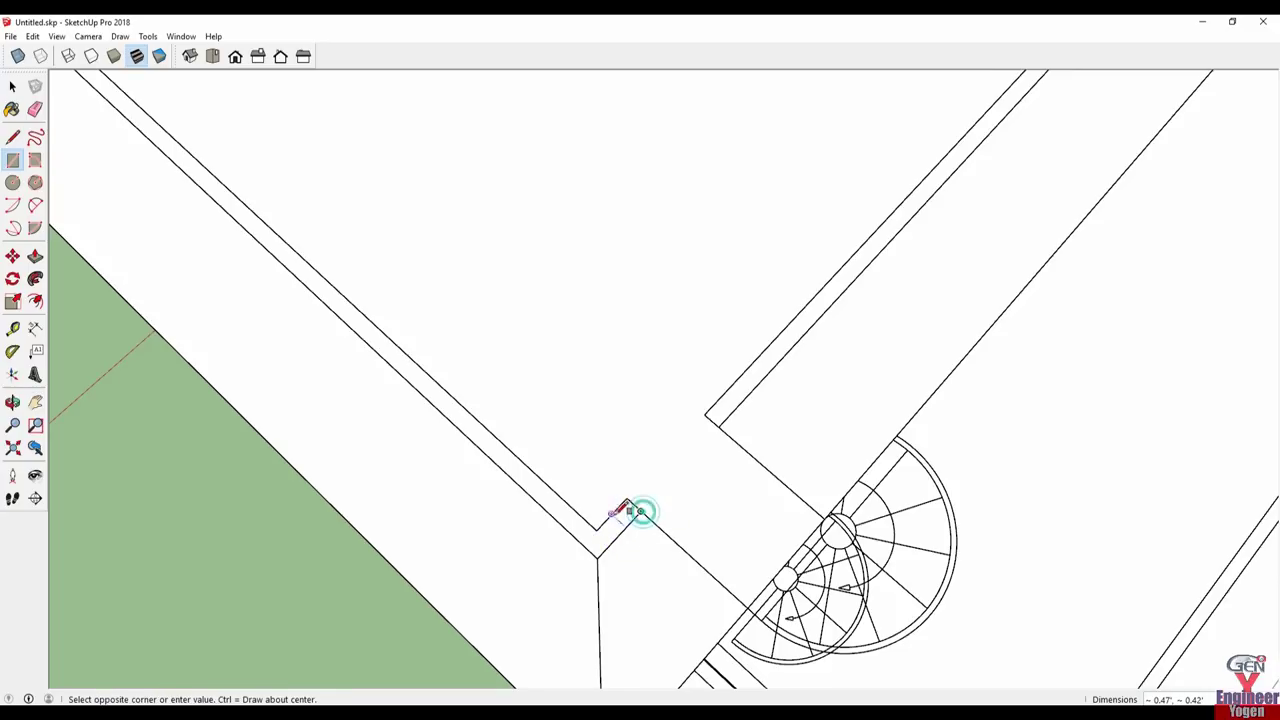
key(space)
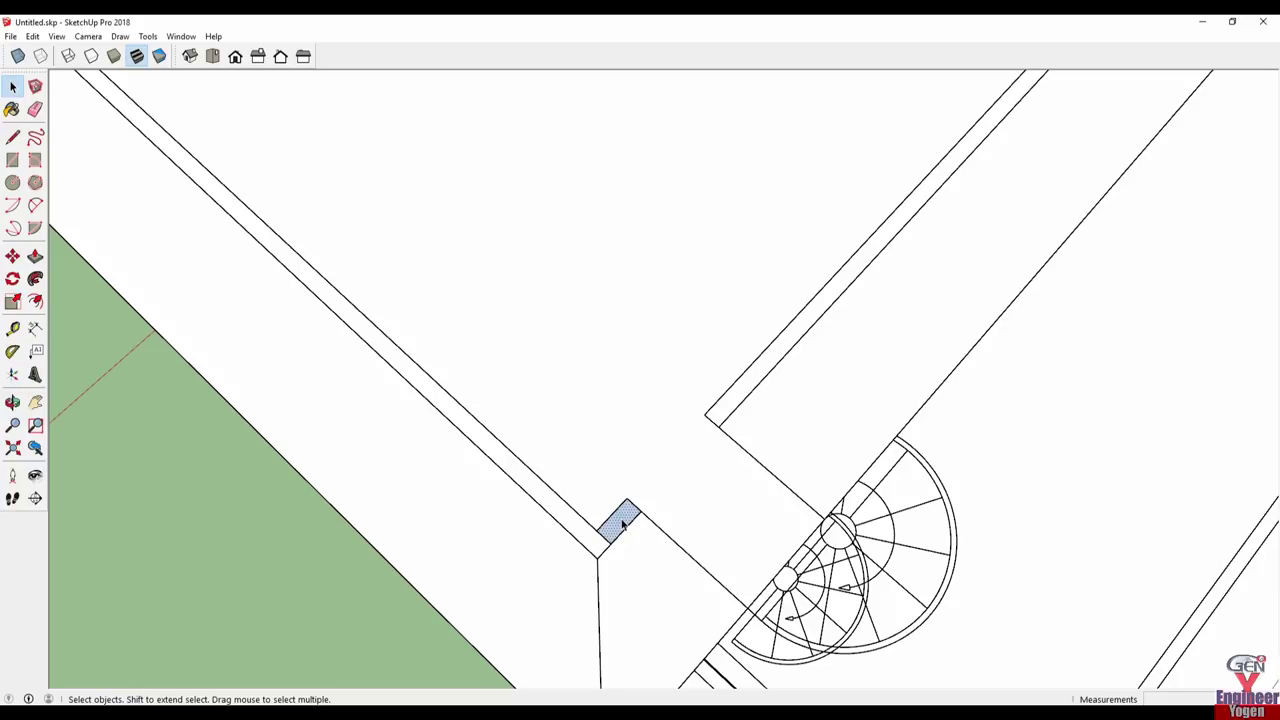
right_click(621, 524)
click(660, 634)
mouse_move(625, 608)
middle_down()
mouse_move(908, 486)
mouse_move(898, 368)
middle_up()
middle_drag(855, 319, 743, 523)
scroll(723, 443, up, 2)
scroll(723, 443, up, 2)
scroll(721, 443, up, 2)
- Extrude the rectangle up 3' into a box and thicken its front face
key(p)
click(721, 443)
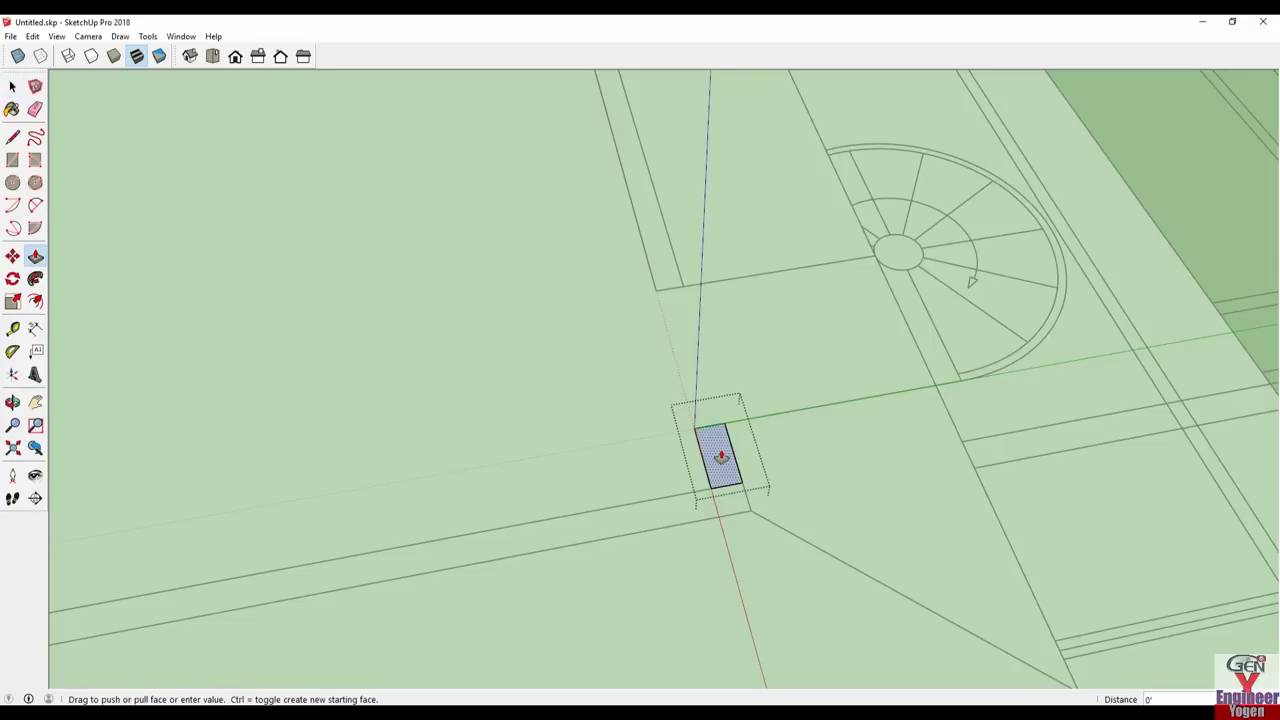
text(')
key(Return)
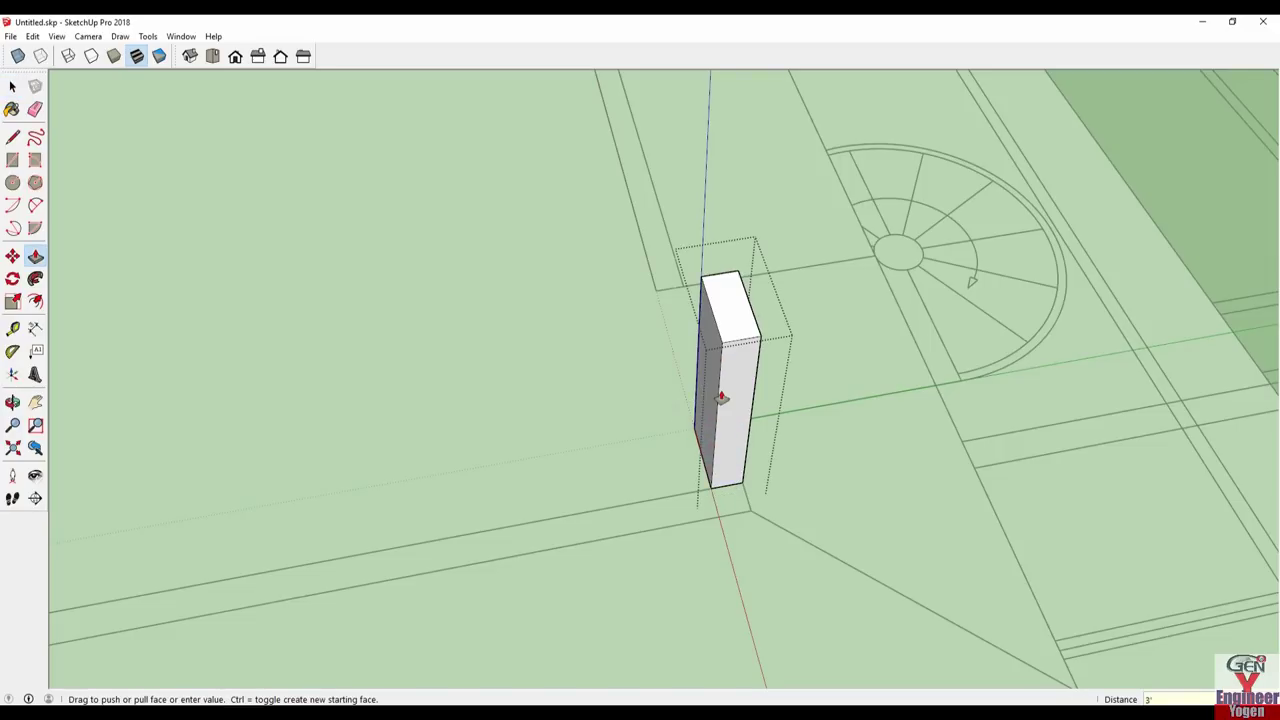
middle_drag(721, 398, 680, 305)
middle_drag(671, 366, 690, 387)
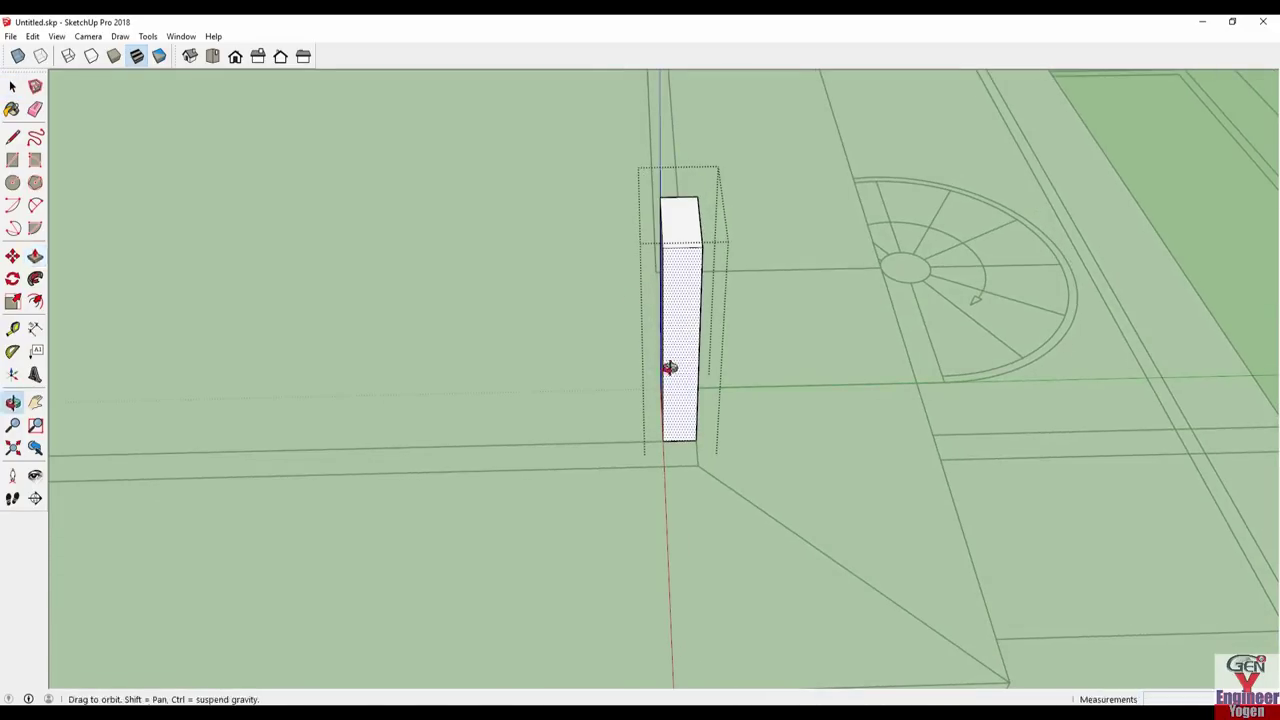
click(690, 387)
click(594, 469)
mouse_move(594, 469)
middle_down()
mouse_move(665, 467)
mouse_move(689, 409)
middle_up()
- Stretch the parapet along the first roof edge to the roof corner
click(698, 402)
scroll(694, 409, down, 5)
mouse_move(691, 418)
middle_down()
mouse_move(443, 508)
mouse_move(677, 408)
middle_up()
mouse_move(442, 502)
middle_down()
mouse_move(646, 543)
mouse_move(994, 466)
middle_up()
scroll(965, 463, up, 3)
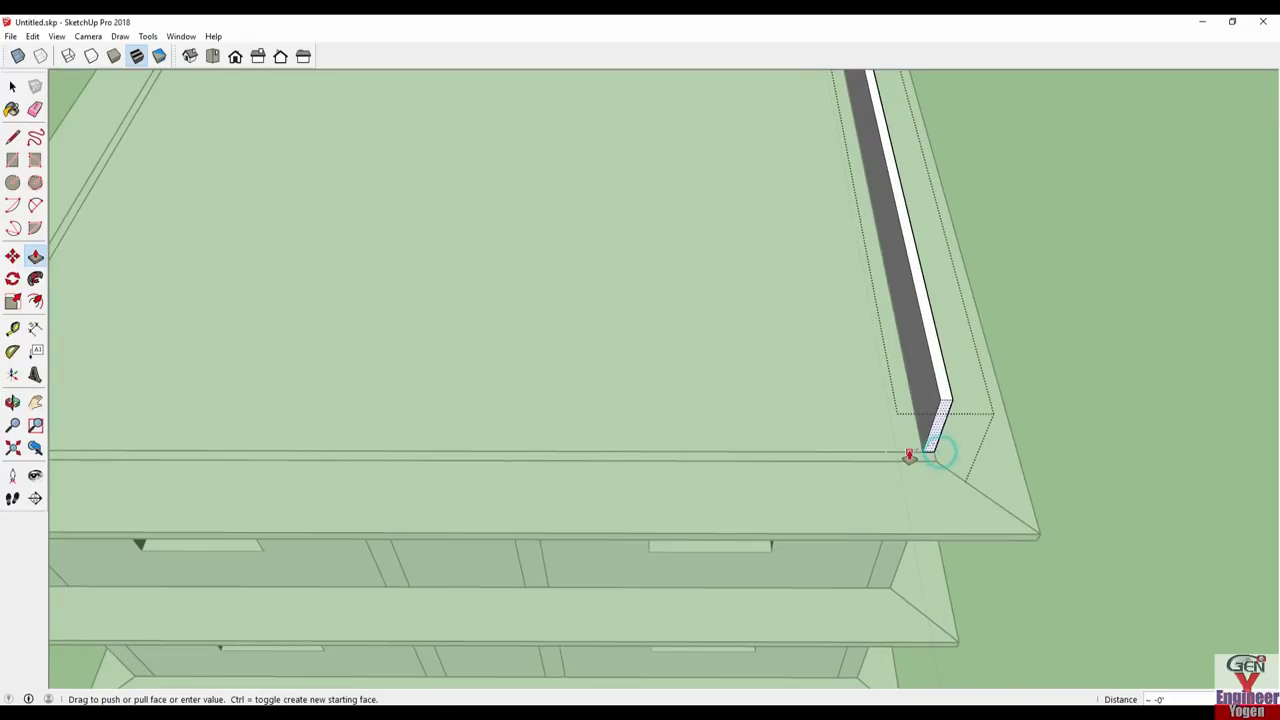
scroll(915, 449, up, 1)
click(926, 447)
click(888, 467)
click(920, 457)
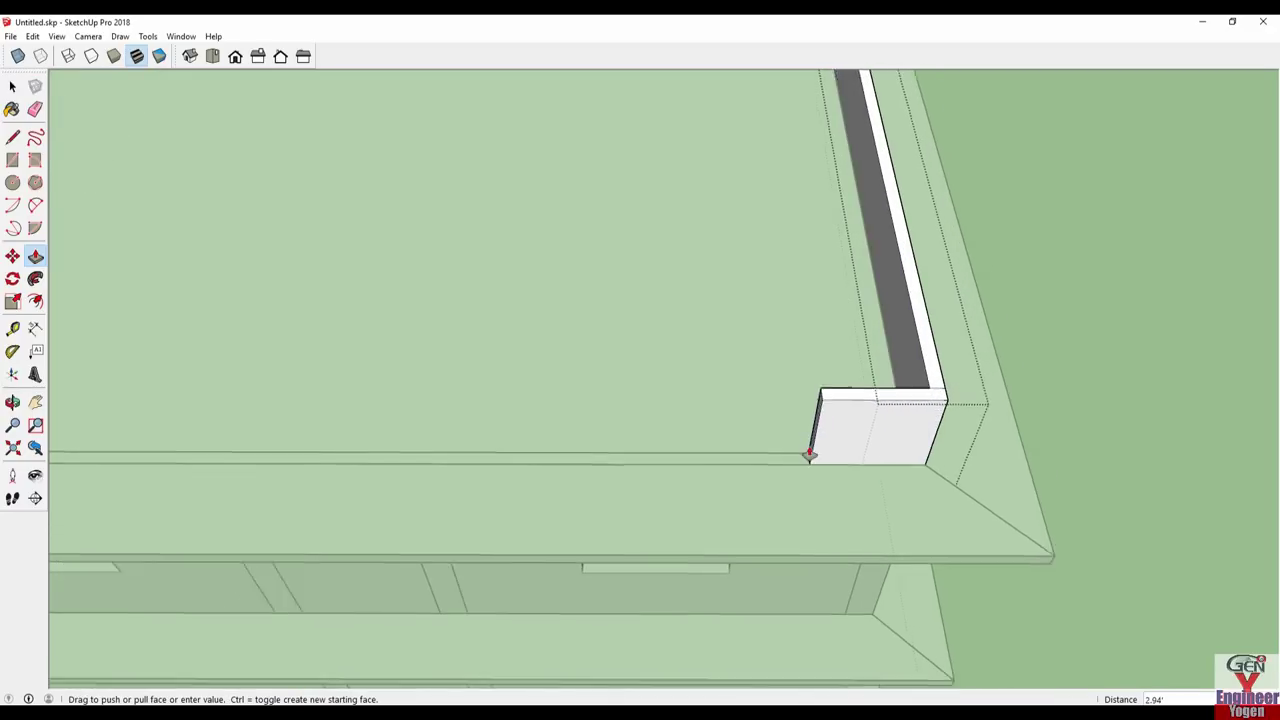
middle_drag(520, 429, 784, 436)
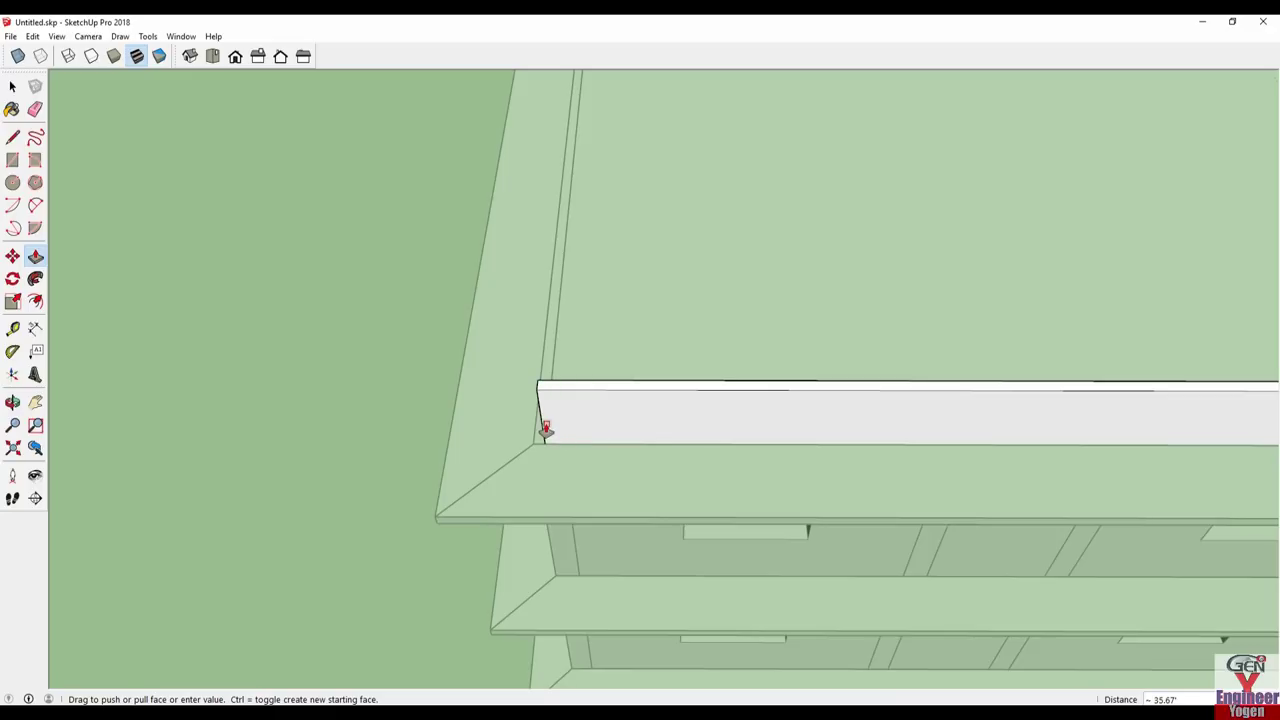
click(553, 357)
- Extend the parapet's end faces along the next roof edge
mouse_move(509, 409)
middle_down()
mouse_move(943, 431)
mouse_move(963, 363)
mouse_move(932, 363)
mouse_move(1020, 374)
mouse_move(1011, 223)
mouse_move(1027, 371)
middle_up()
click(932, 363)
click(872, 375)
click(1040, 335)
scroll(991, 368, down, 3)
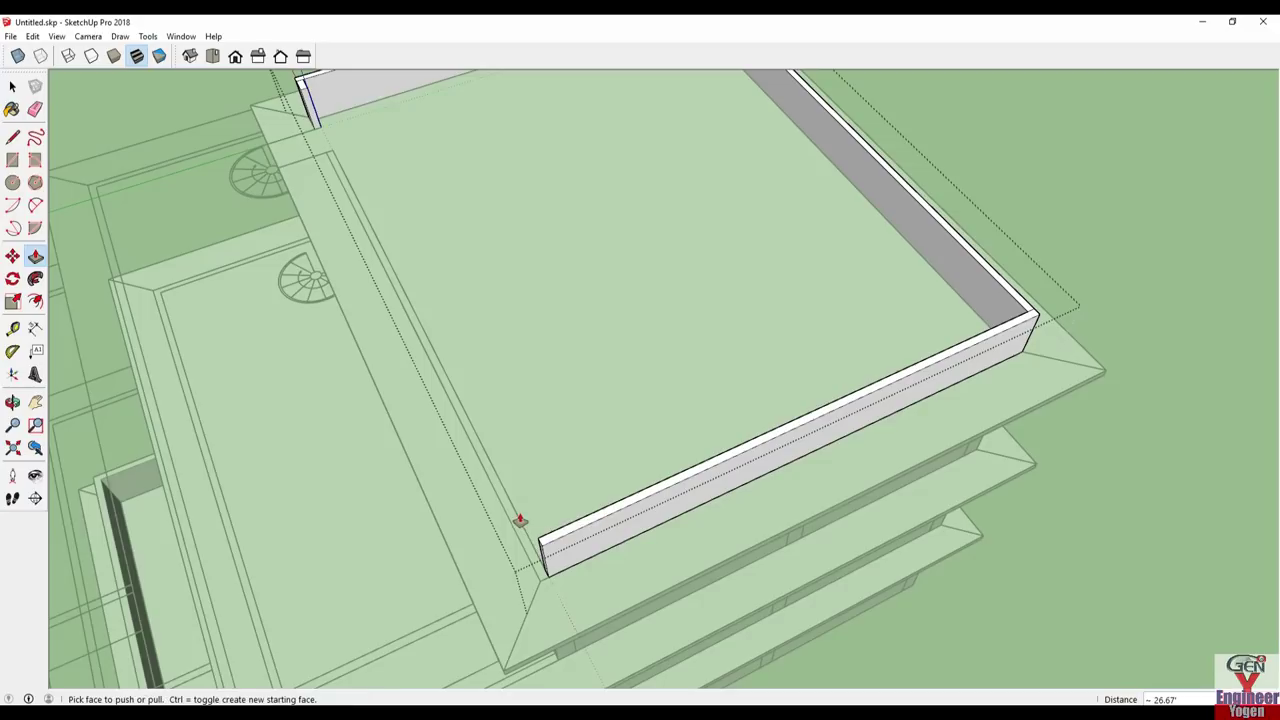
middle_drag(519, 520, 774, 480)
scroll(848, 465, up, 5)
click(848, 465)
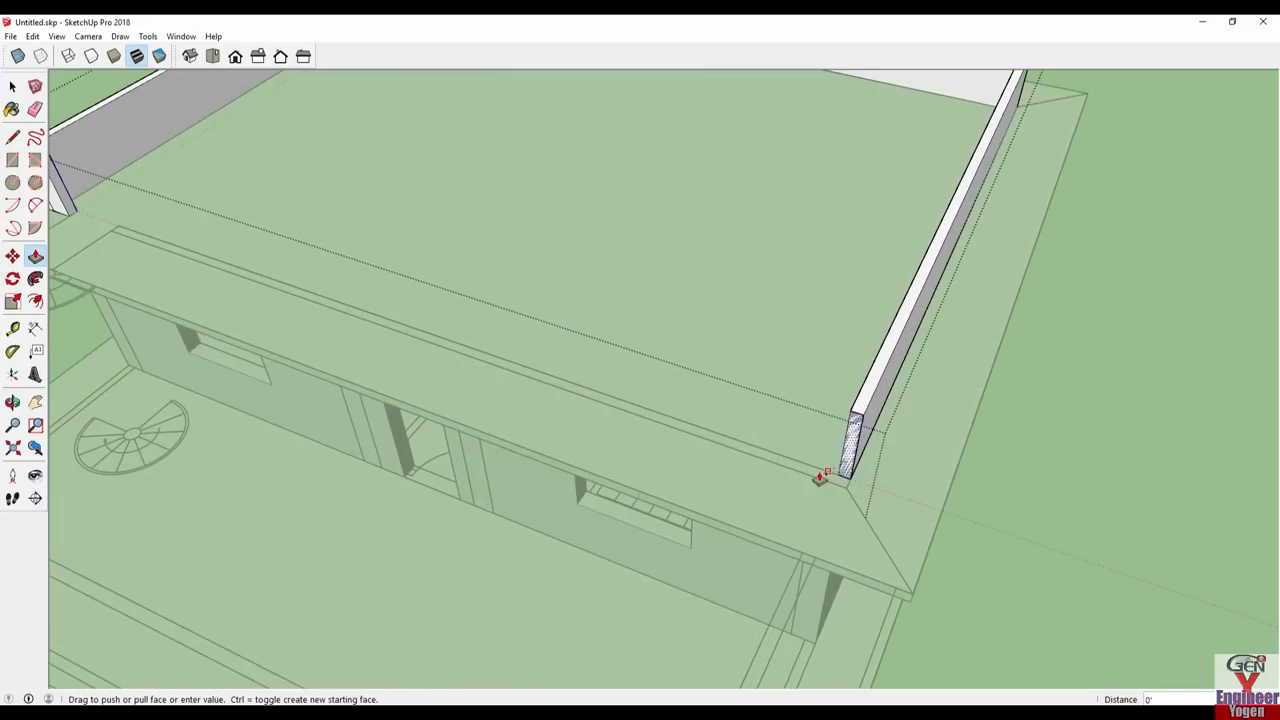
click(771, 468)
- Extend the parapet along the front roof edge, leaving a short gap at one corner
middle_drag(809, 474, 1081, 318)
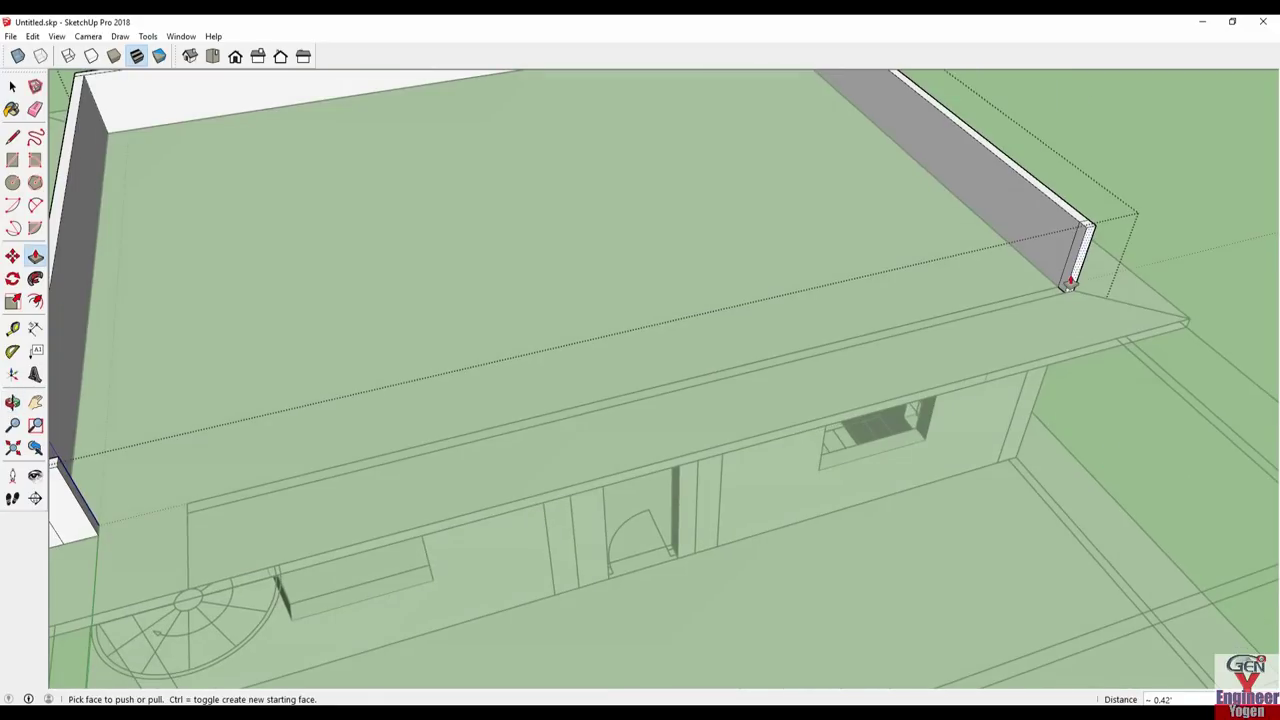
click(1070, 283)
click(1066, 270)
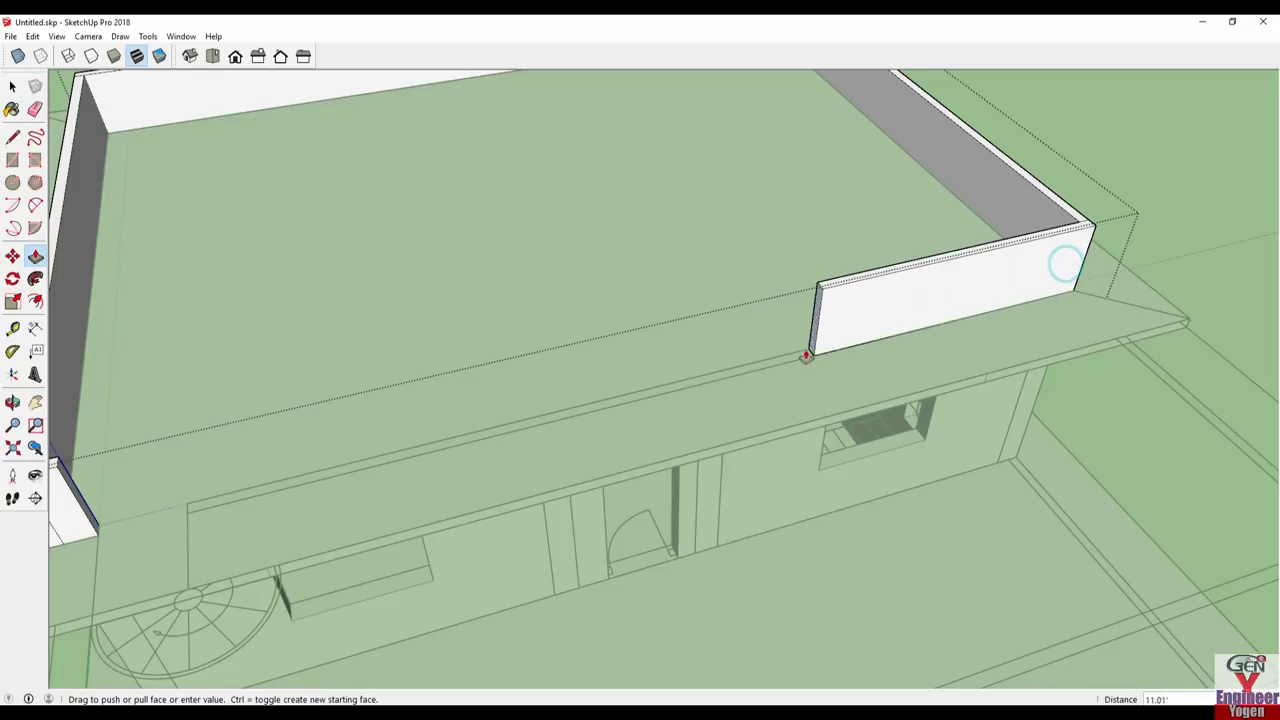
middle_drag(560, 374, 903, 371)
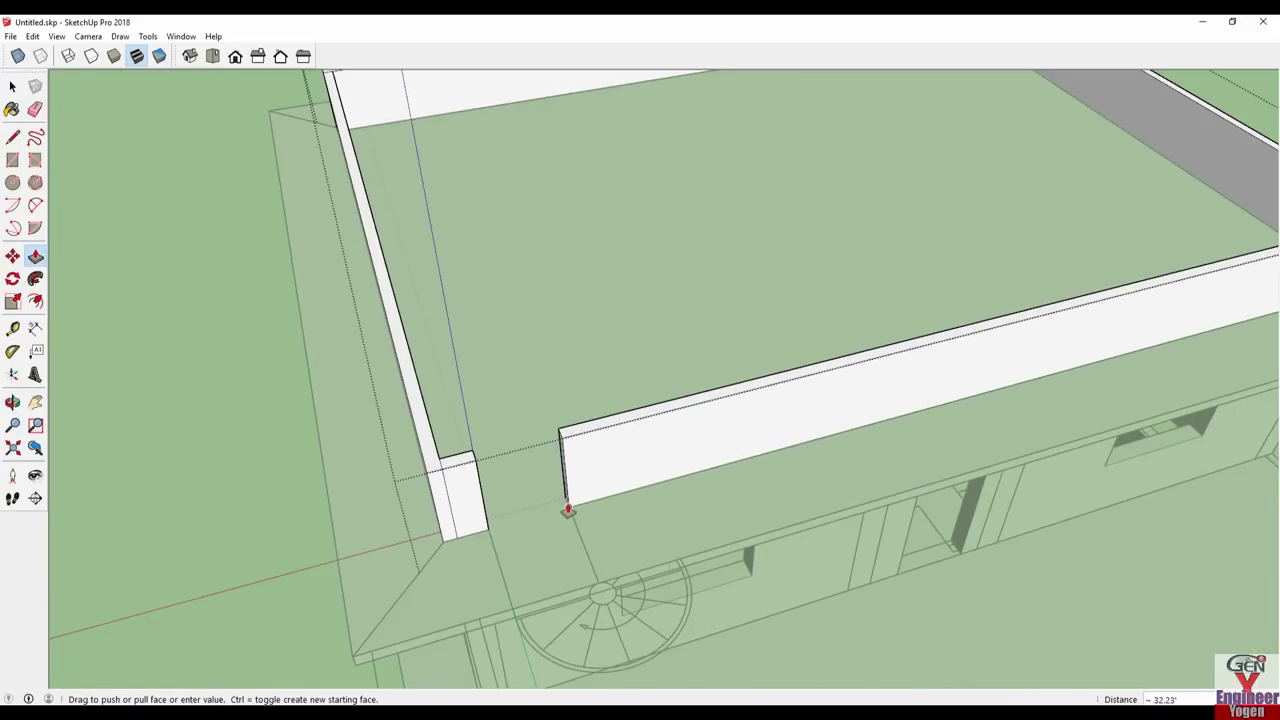
click(537, 460)
scroll(486, 417, down, 3)
scroll(485, 485, up, 3)
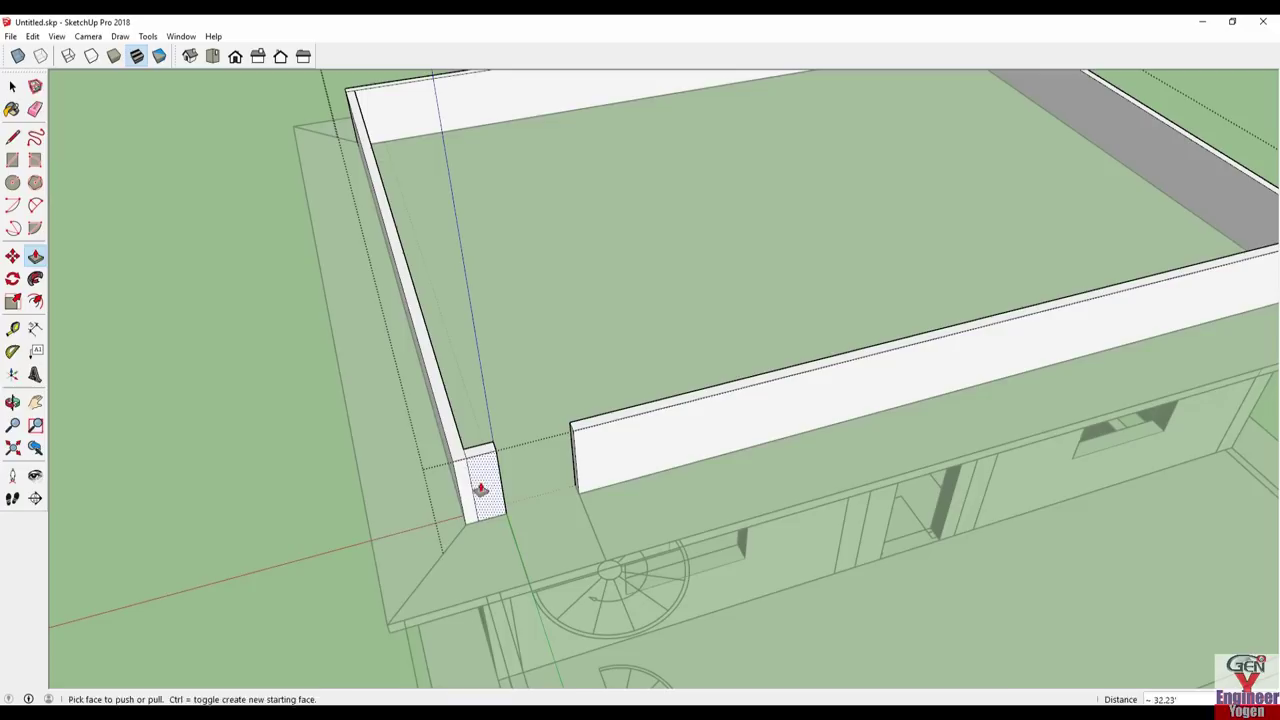
key(e)
scroll(470, 480, up, 1)
scroll(465, 465, up, 1)
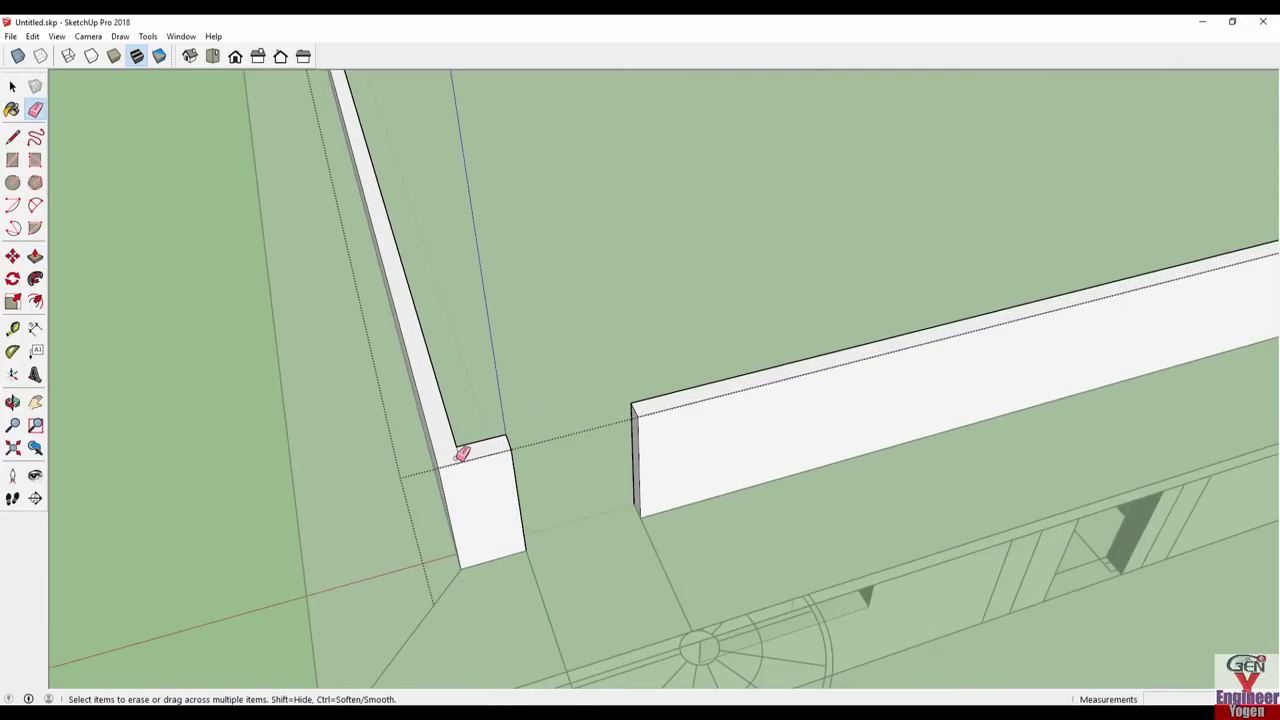
scroll(560, 430, down, 2)
mouse_move(651, 397)
middle_down()
mouse_move(540, 587)
mouse_move(220, 580)
middle_up()
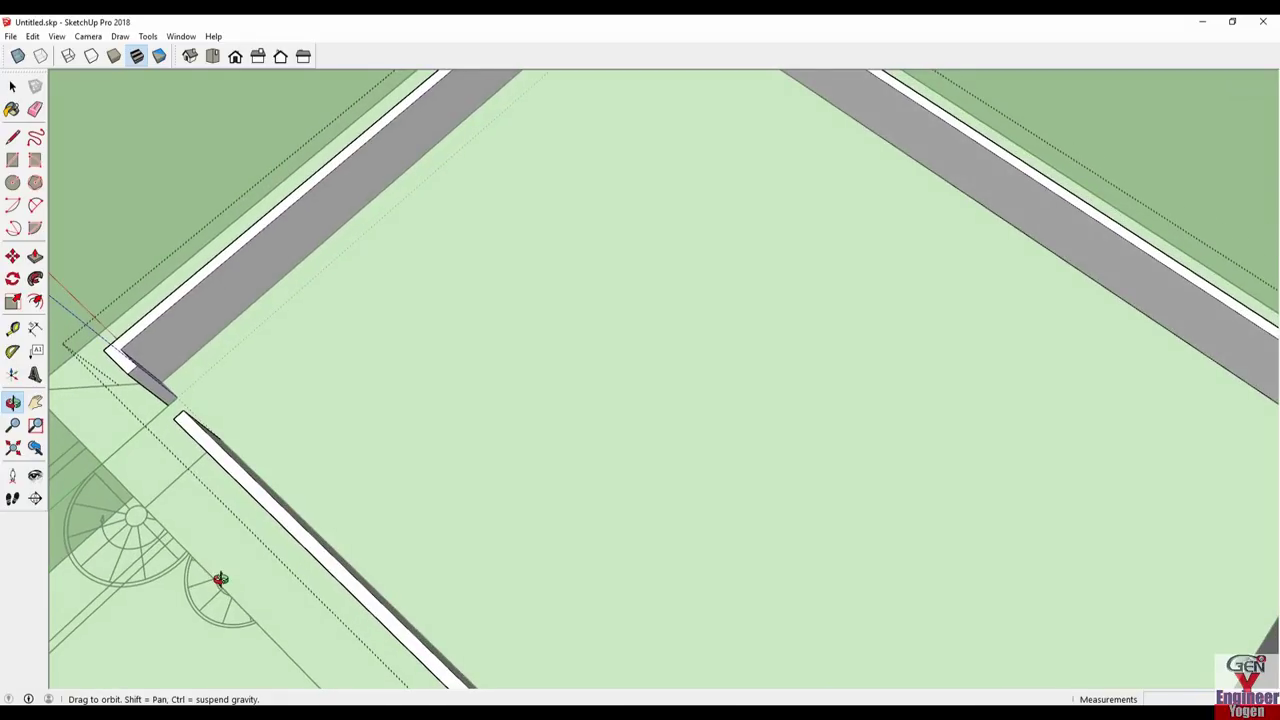
scroll(245, 477, up, 2)
scroll(245, 477, down, 3)
mouse_move(329, 429)
middle_down()
mouse_move(797, 294)
mouse_move(698, 383)
mouse_move(534, 449)
middle_up()
scroll(534, 449, up, 2)
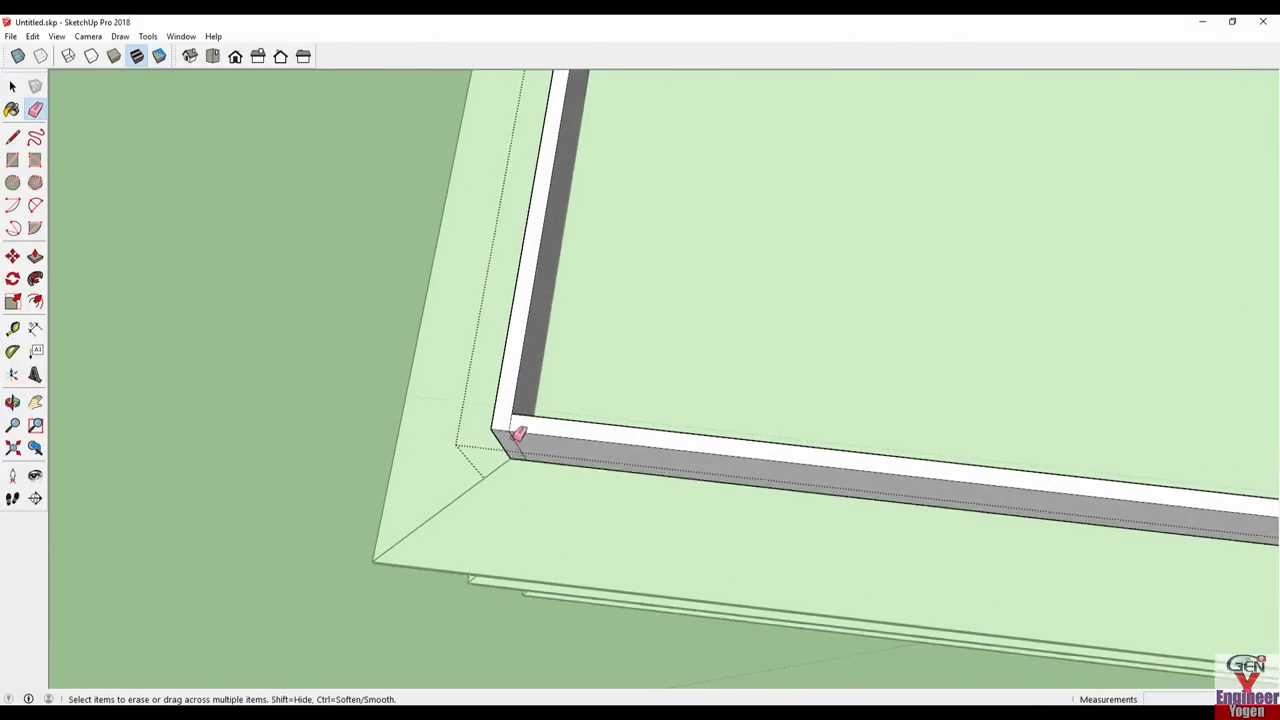
scroll(517, 437, up, 2)
scroll(505, 443, down, 3)
mouse_move(1023, 366)
middle_down()
mouse_move(1060, 391)
mouse_move(554, 340)
middle_up()
scroll(524, 297, up, 2)
mouse_move(524, 297)
middle_down()
mouse_move(617, 380)
mouse_move(550, 393)
mouse_move(541, 368)
mouse_move(283, 377)
mouse_move(654, 377)
middle_up()
scroll(1060, 263, down, 3)
scroll(1078, 308, down, 2)
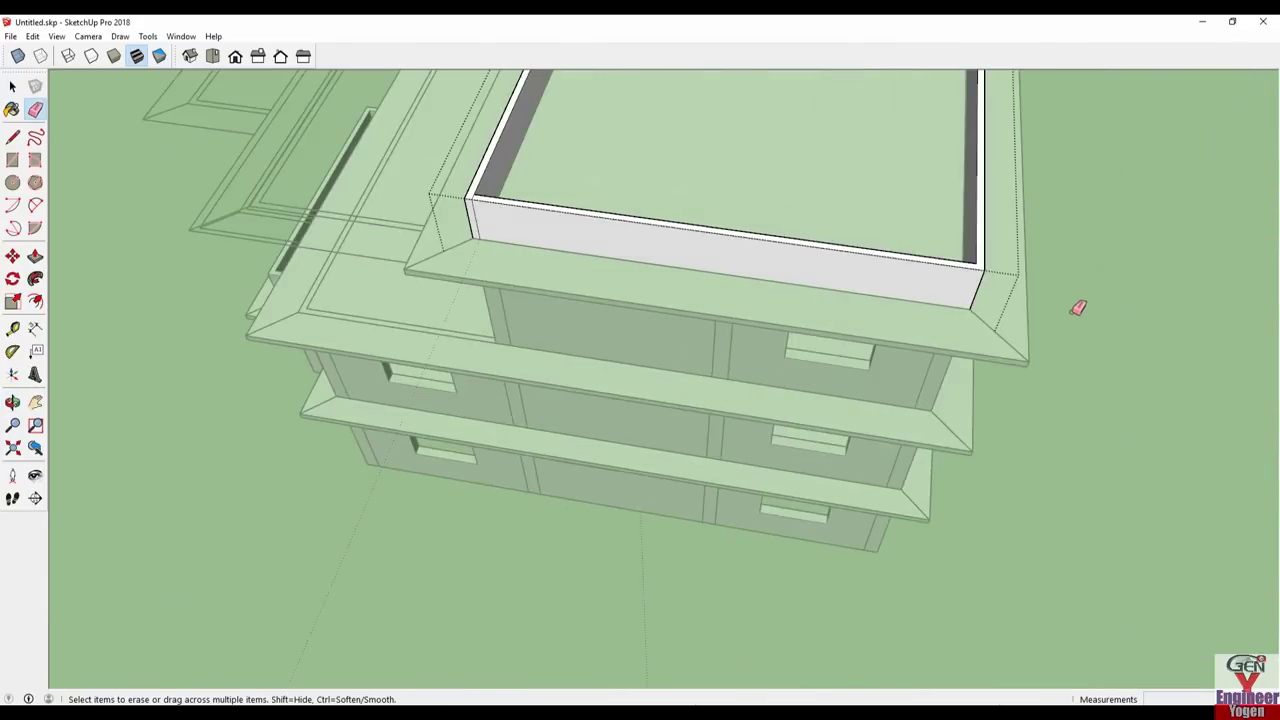
middle_drag(1078, 308, 782, 313)
scroll(731, 260, up, 2)
scroll(728, 258, up, 2)
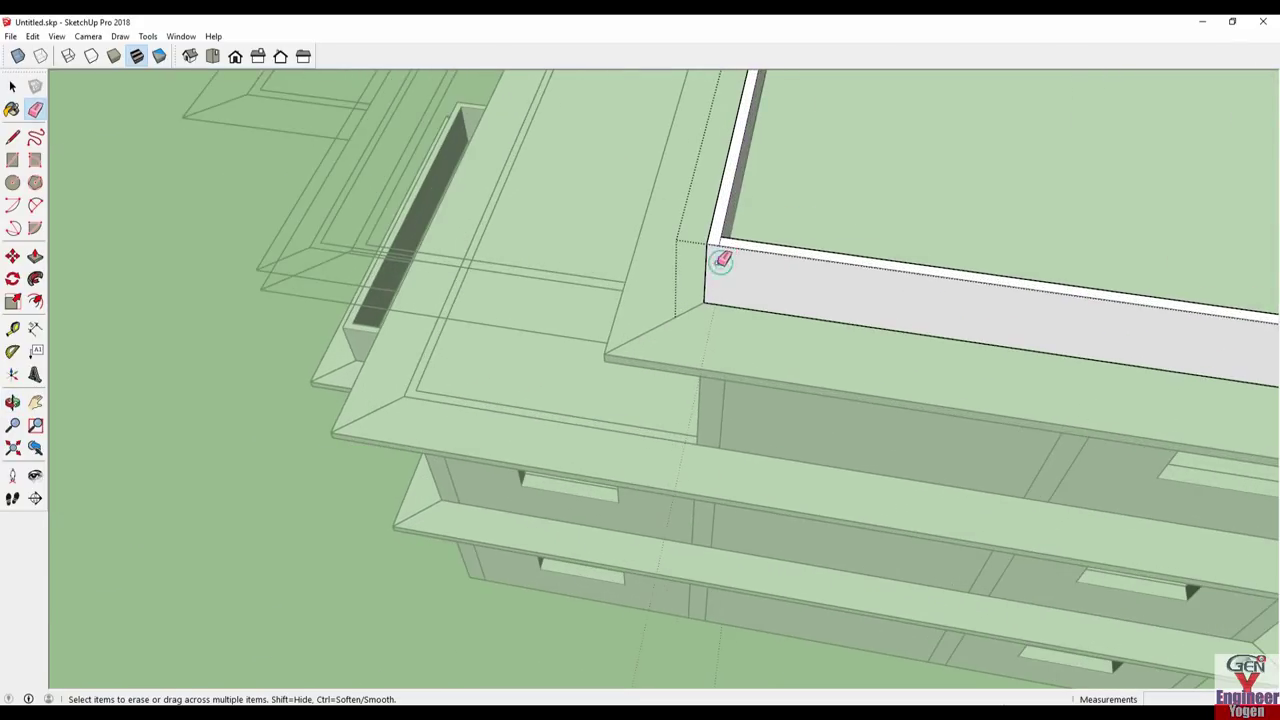
scroll(722, 260, up, 2)
scroll(716, 248, up, 2)
middle_drag(728, 246, 1014, 294)
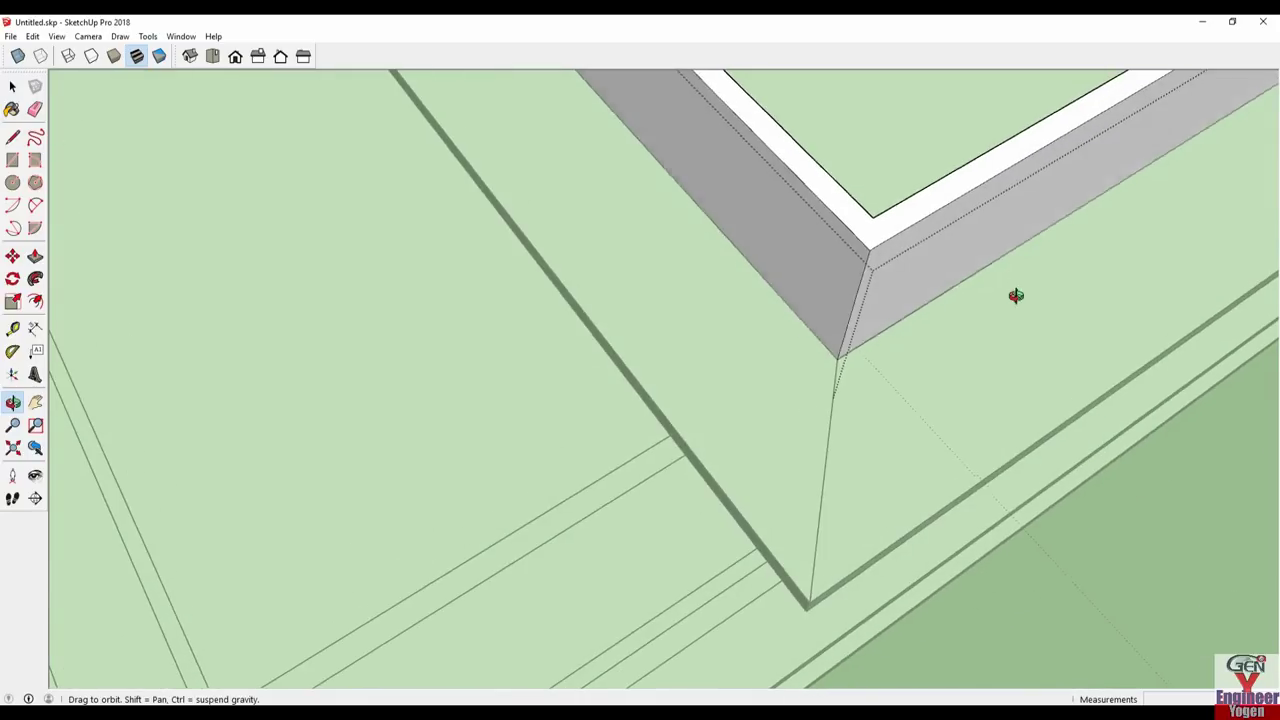
scroll(869, 386, down, 2)
scroll(854, 429, down, 2)
scroll(776, 363, down, 2)
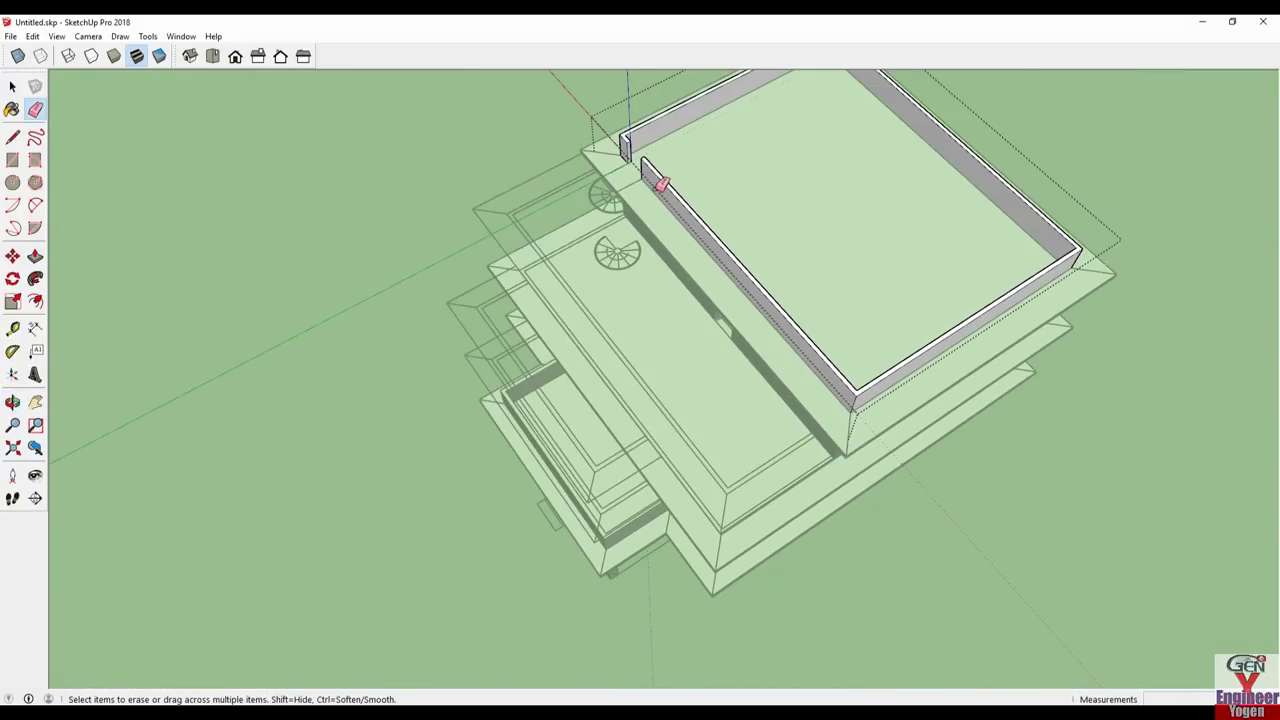
scroll(660, 185, down, 3)
key(space)
mouse_move(971, 274)
middle_down()
mouse_move(988, 354)
mouse_move(1129, 178)
mouse_move(1117, 151)
middle_up()
mouse_move(893, 181)
middle_down()
mouse_move(637, 263)
mouse_move(580, 240)
mouse_move(774, 283)
mouse_move(851, 258)
mouse_move(694, 450)
middle_up()
scroll(637, 263, up, 2)
- Draw the parapet base rectangle at the top-floor terrace corner
scroll(521, 429, up, 3)
scroll(542, 429, up, 2)
middle_drag(542, 429, 477, 445)
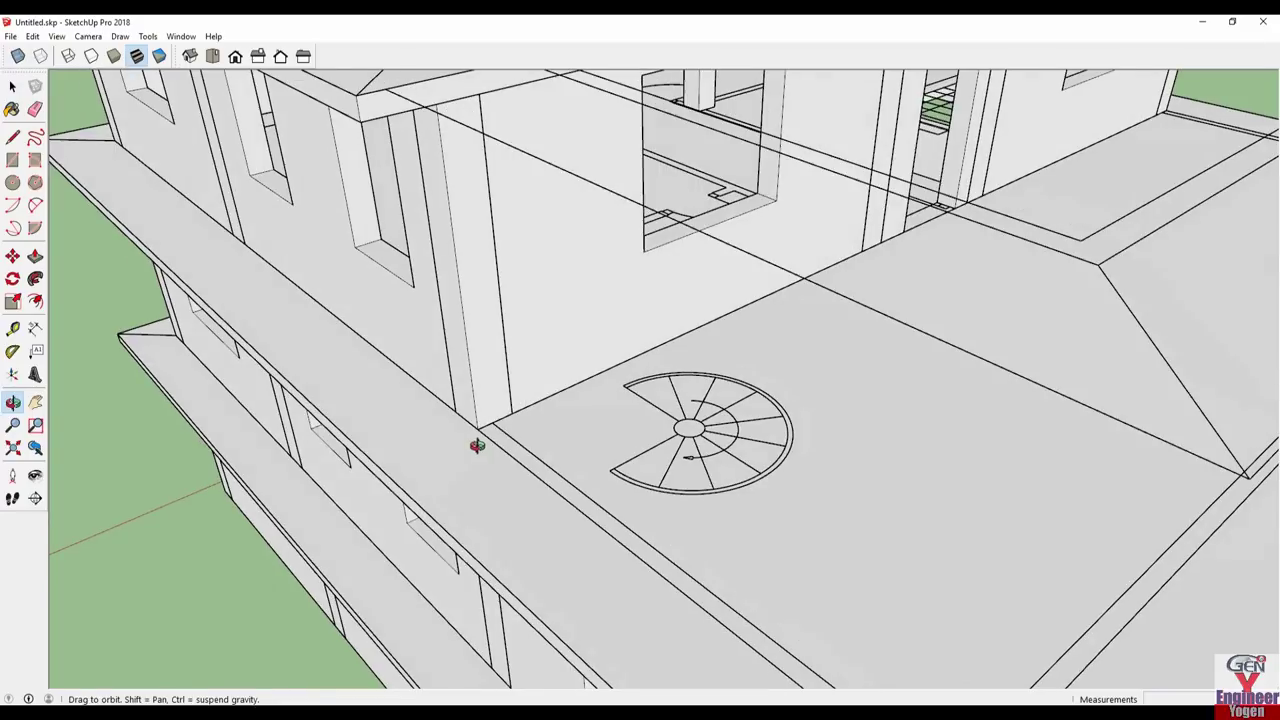
scroll(490, 442, up, 2)
scroll(504, 443, up, 1)
key(e)
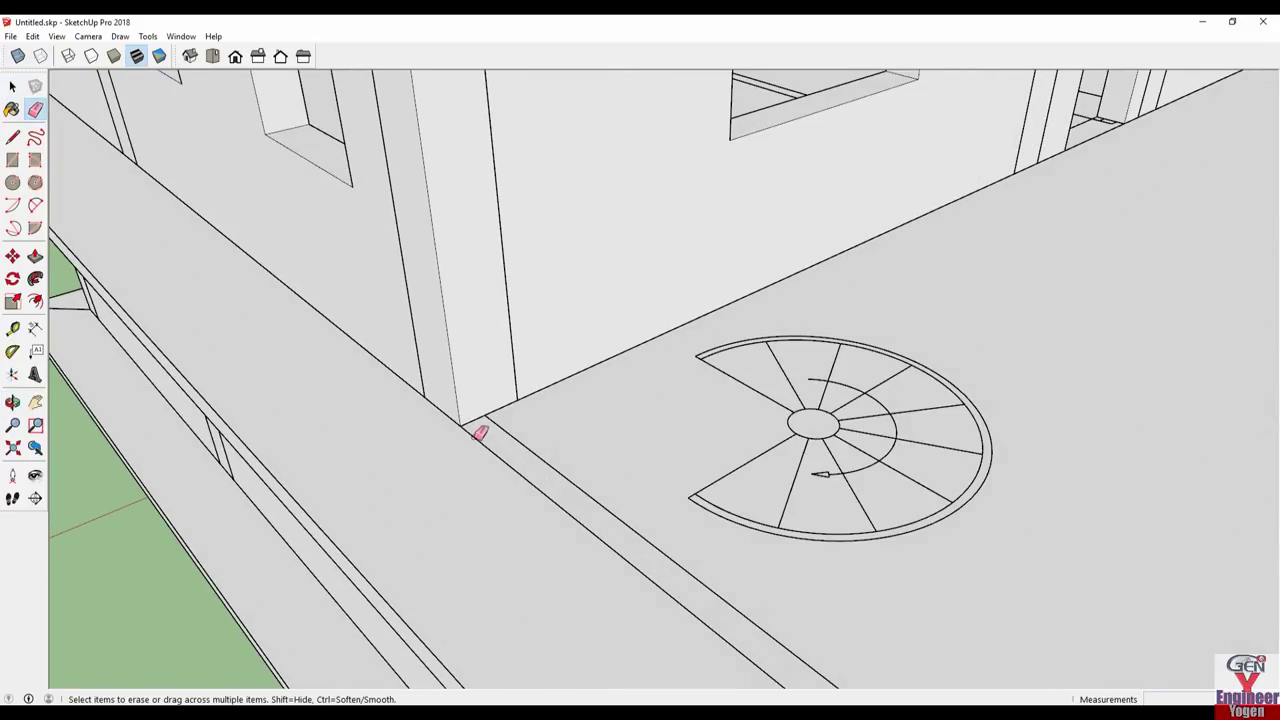
key(r)
click(486, 414)
key(space)
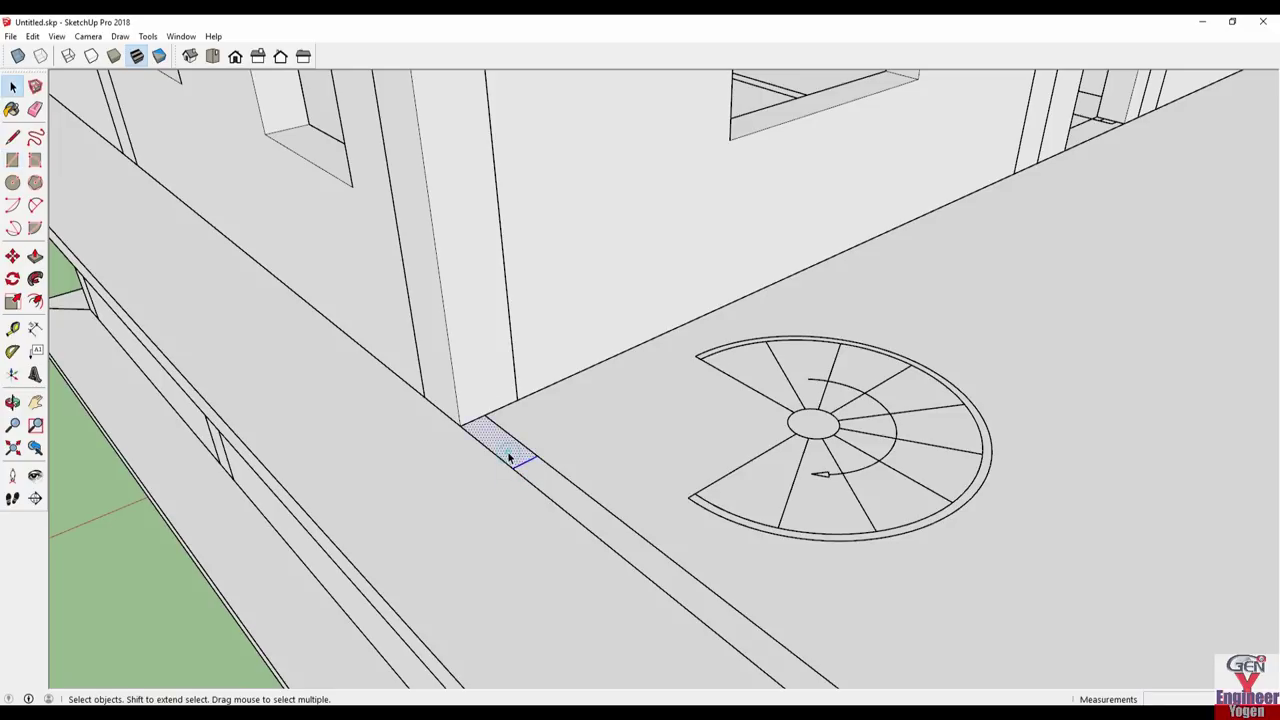
- Group the rectangle and raise it into a 3' tall box
right_click(509, 457)
click(535, 569)
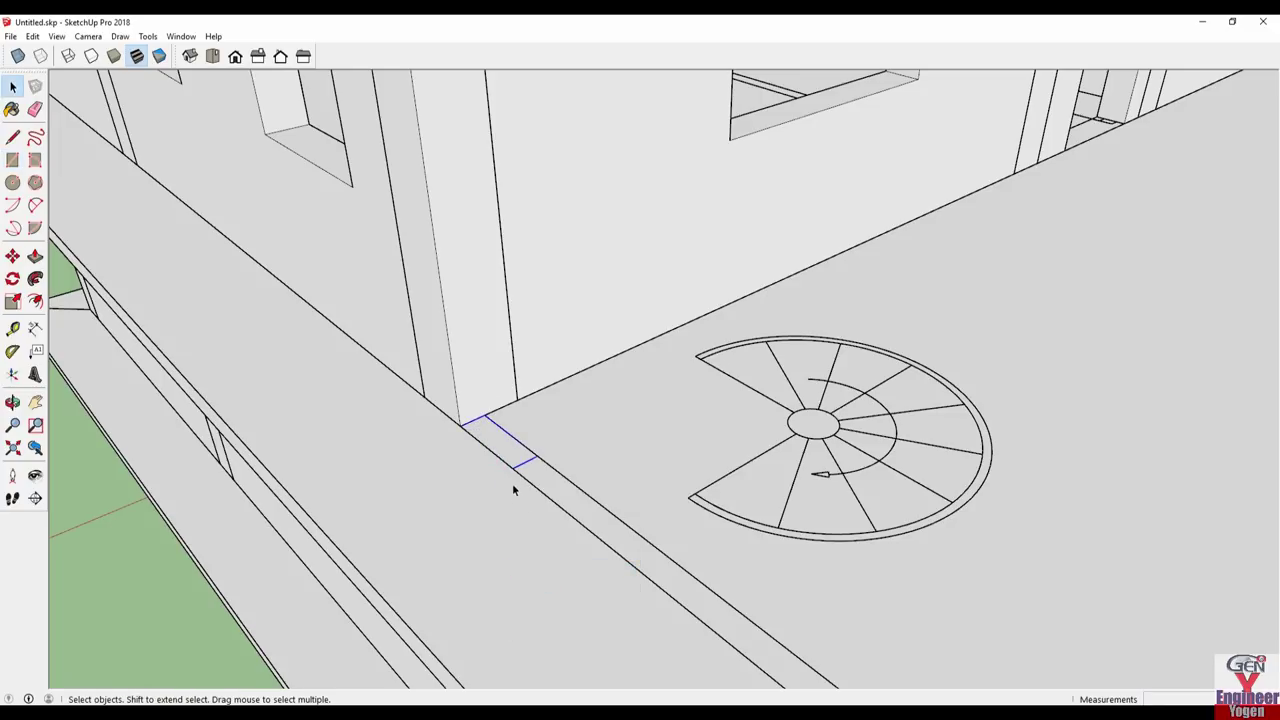
double_click(510, 451)
key(p)
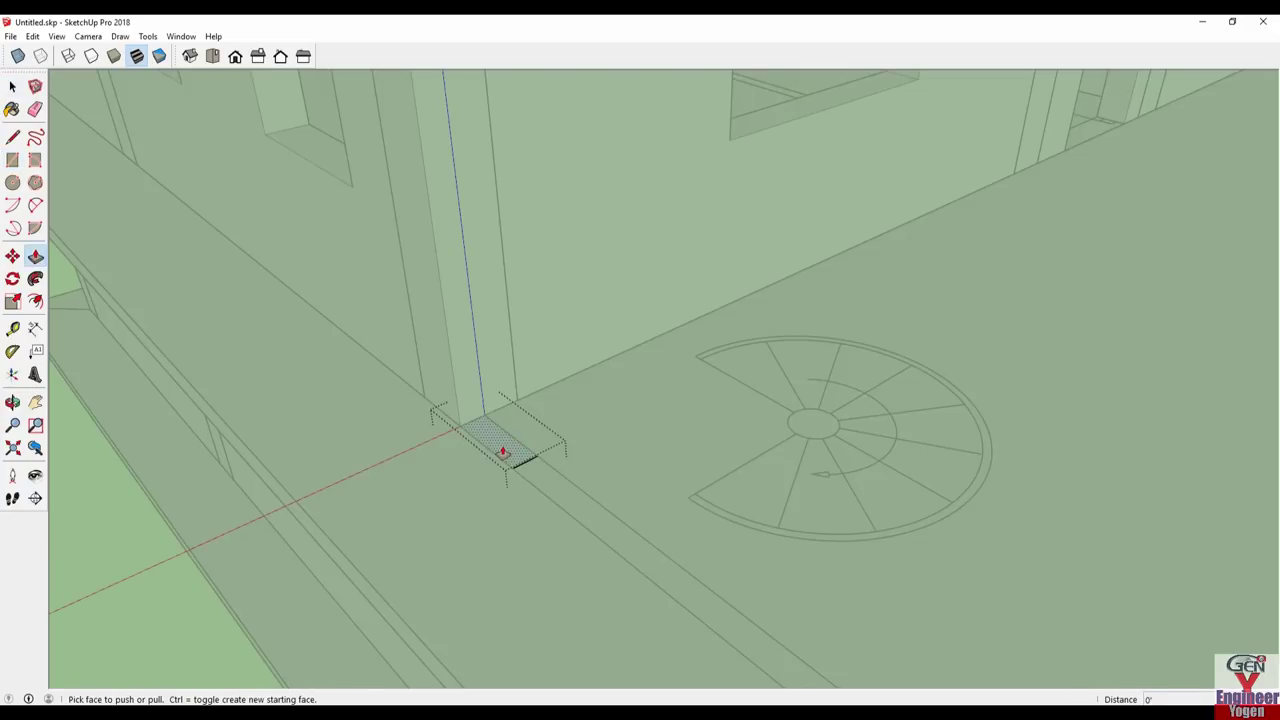
drag(500, 451, 502, 413)
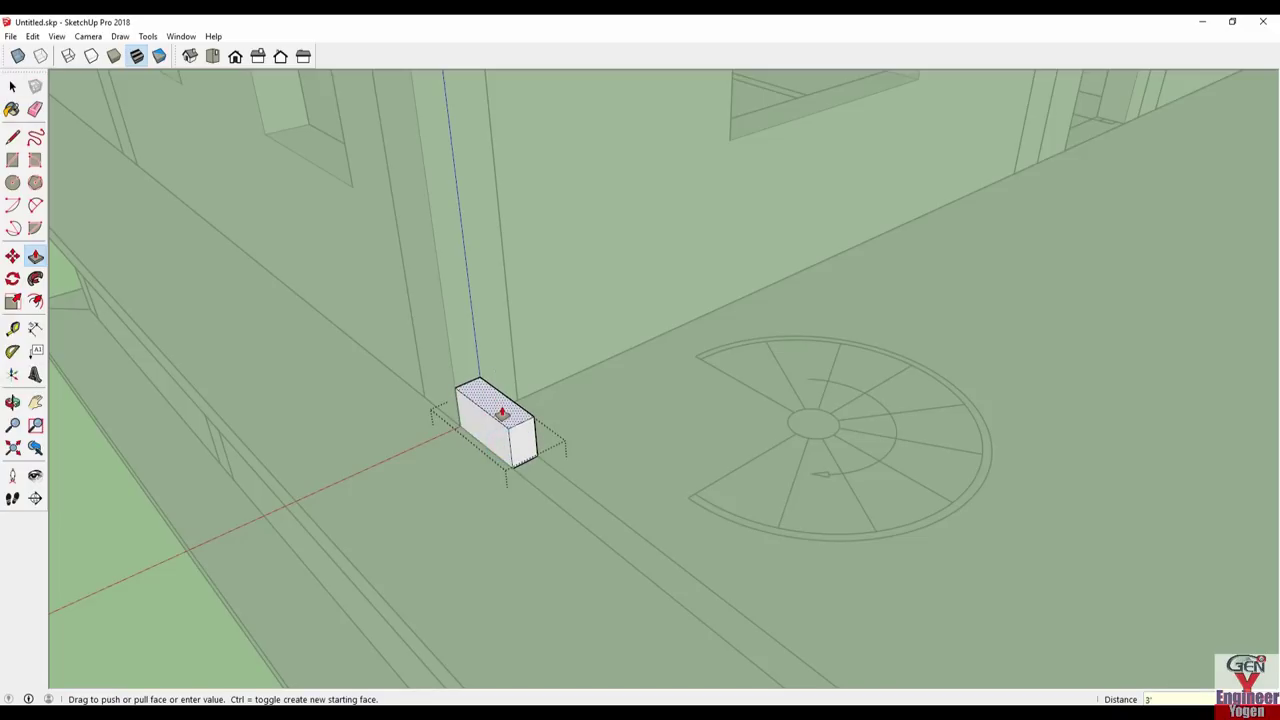
key(Return)
- Stretch the parapet box along the terrace slab edge
click(531, 437)
scroll(549, 449, down, 2)
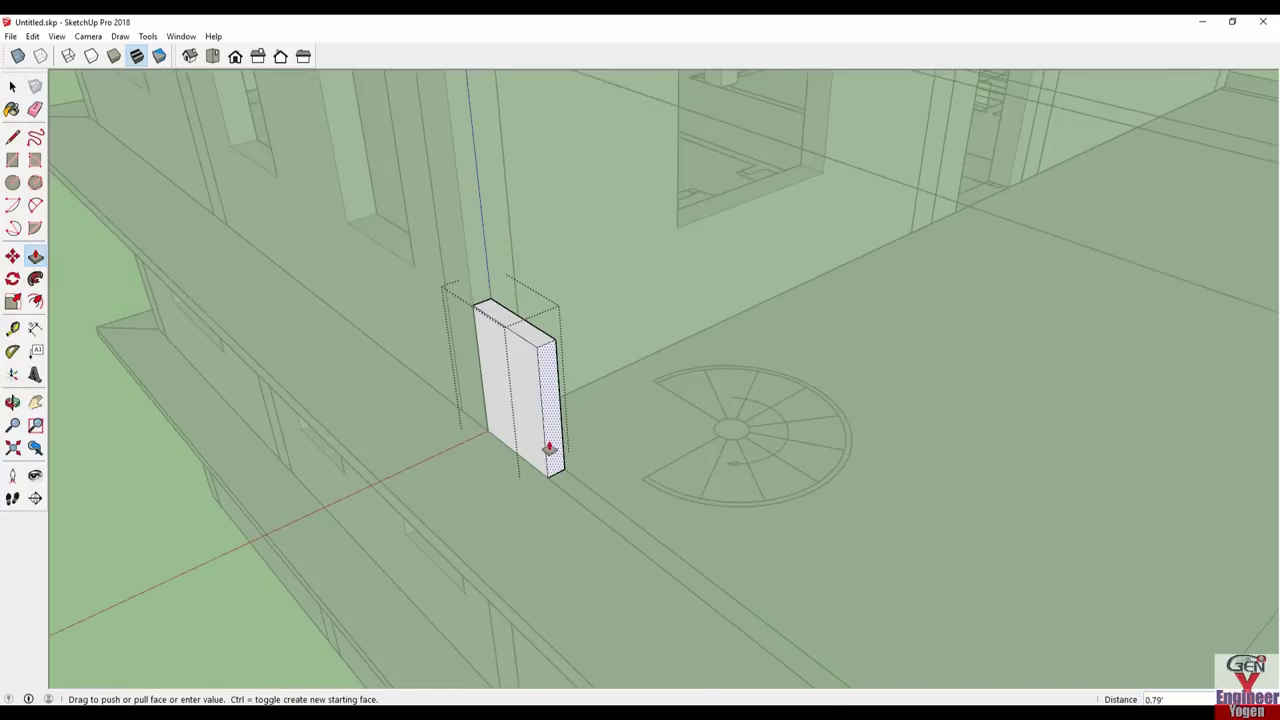
scroll(549, 449, down, 3)
scroll(600, 500, down, 1)
mouse_move(689, 572)
middle_down()
mouse_move(734, 403)
mouse_move(571, 543)
mouse_move(535, 530)
middle_up()
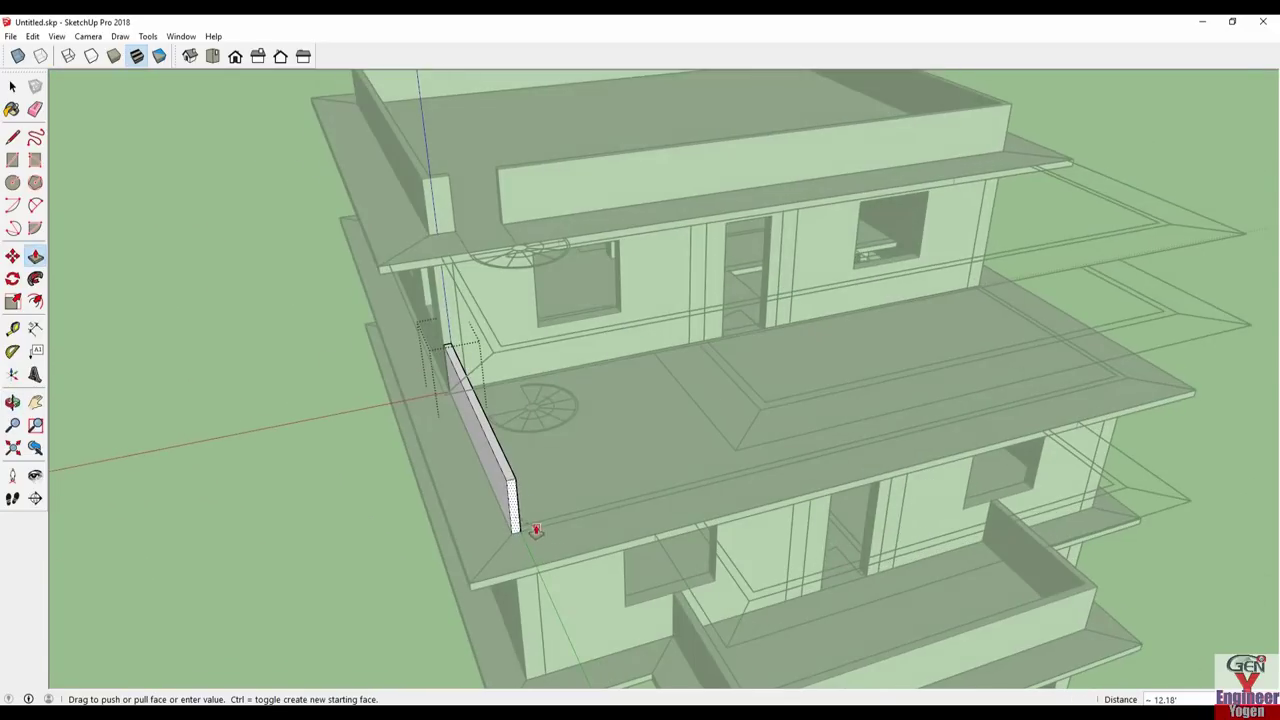
scroll(535, 530, up, 2)
click(541, 524)
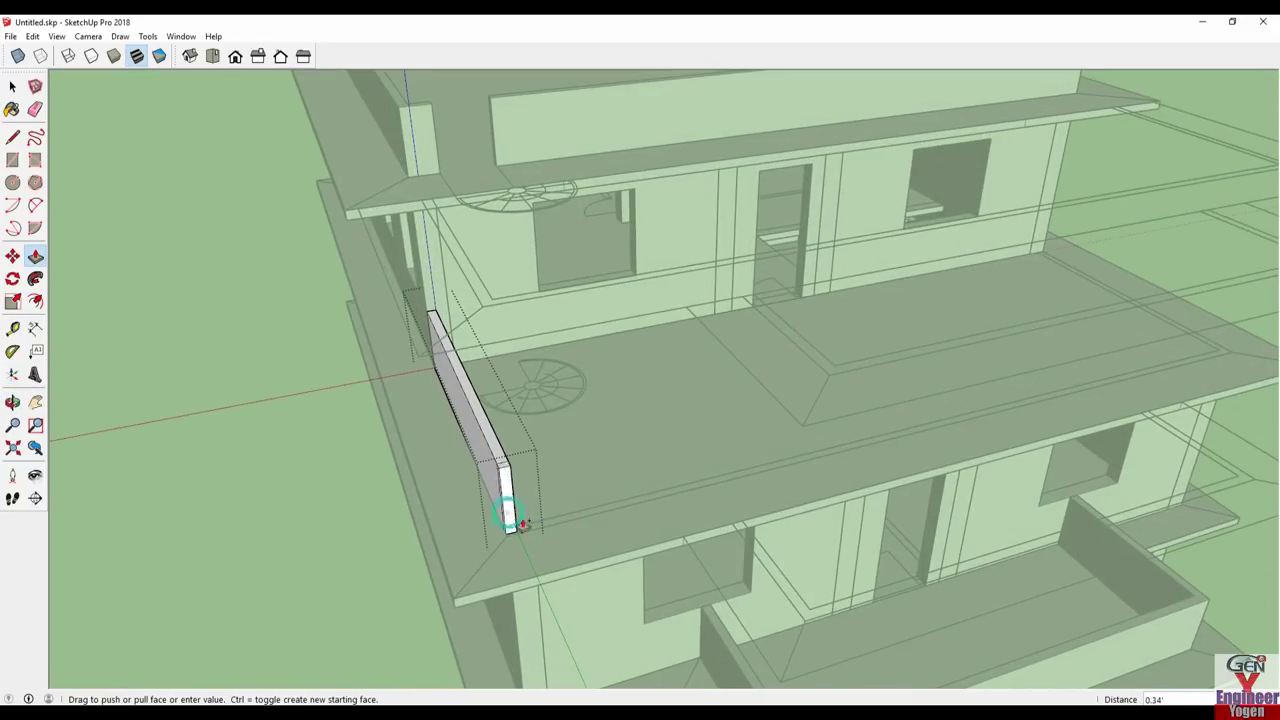
- Extend the wall's other end along the front slab edge, including a 0.42' extension
mouse_move(583, 529)
middle_down()
mouse_move(363, 549)
mouse_move(157, 520)
mouse_move(237, 390)
middle_up()
click(237, 390)
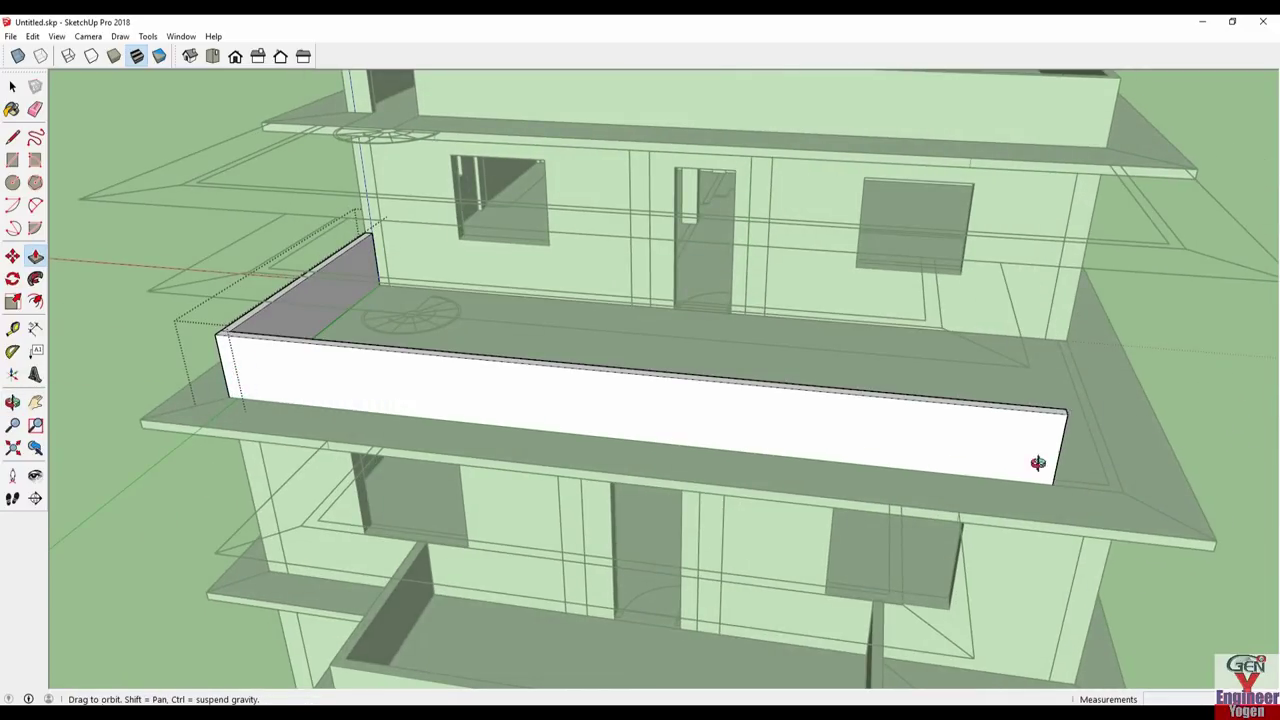
middle_drag(1020, 460, 763, 543)
click(788, 611)
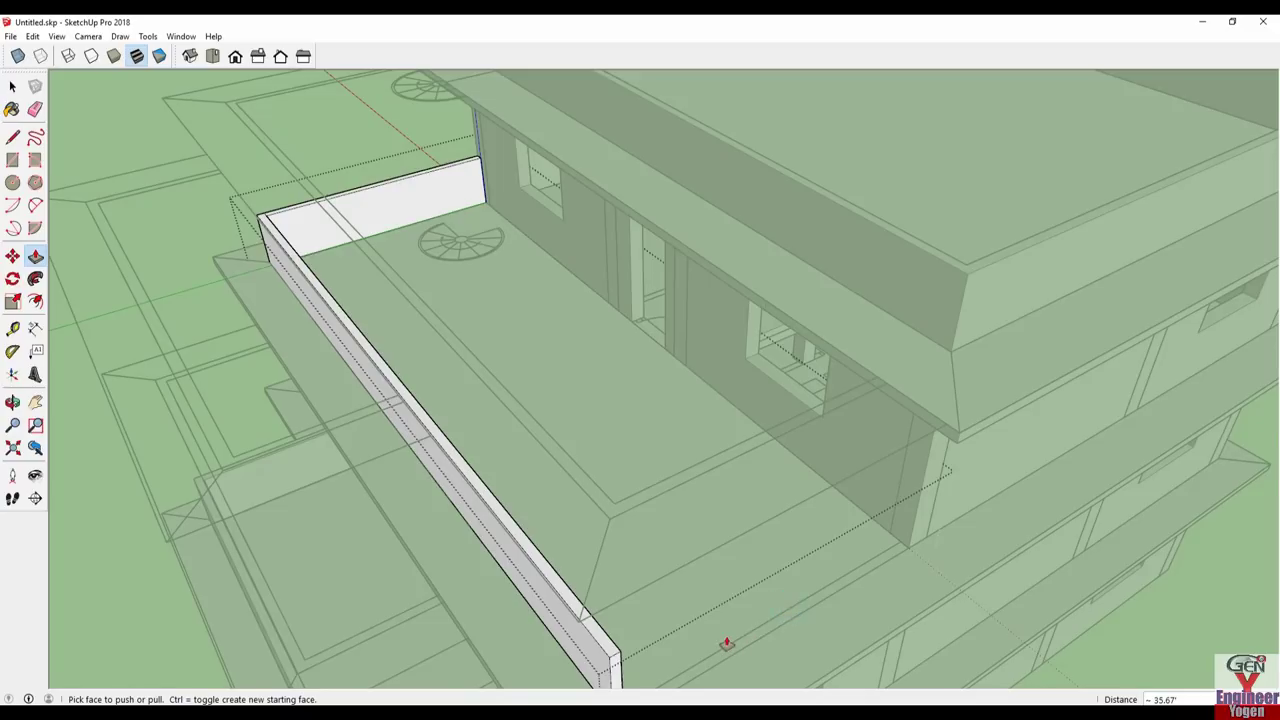
middle_drag(727, 644, 663, 517)
scroll(626, 465, up, 3)
click(628, 465)
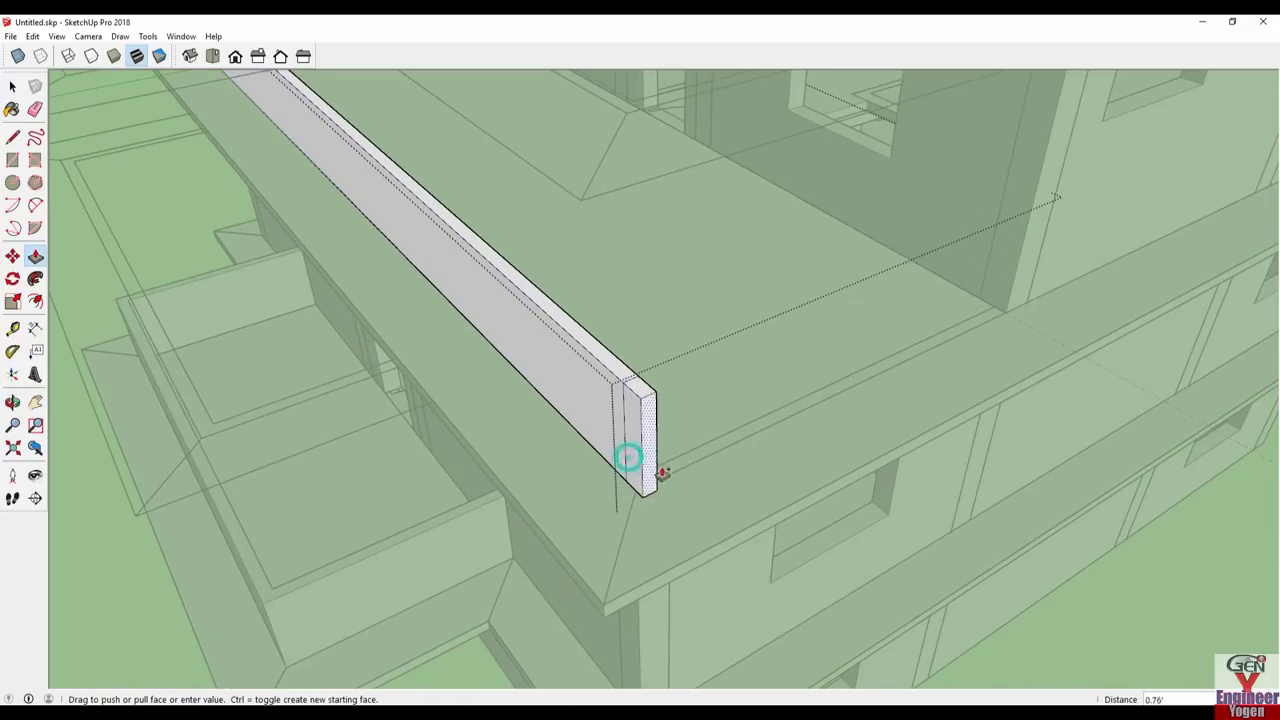
click(691, 466)
middle_drag(691, 466, 338, 481)
click(262, 349)
click(657, 495)
mouse_move(657, 495)
middle_down()
mouse_move(407, 440)
mouse_move(1004, 469)
mouse_move(894, 457)
mouse_move(674, 557)
middle_up()
- Erase stray corner edges along the terrace parapet and inspect the finished wall
key(e)
scroll(686, 580, up, 1)
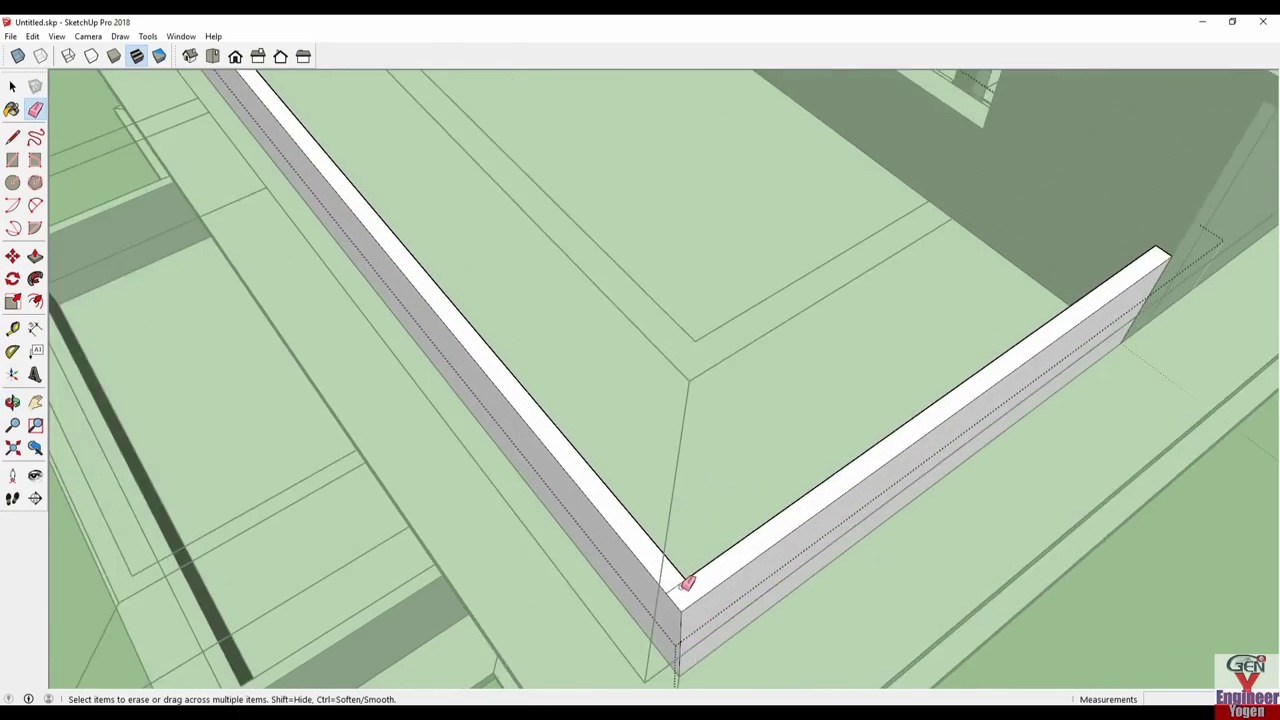
scroll(685, 585, up, 2)
scroll(678, 575, down, 3)
scroll(697, 557, down, 2)
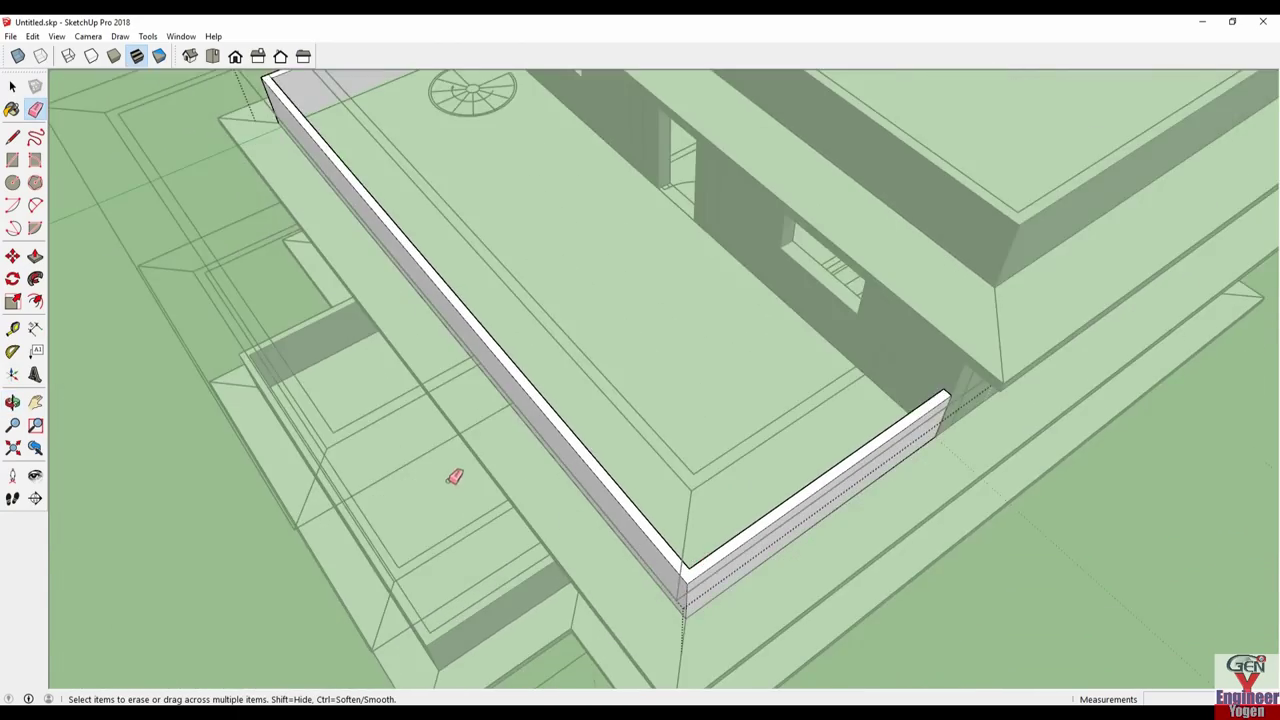
middle_drag(451, 394, 1023, 411)
middle_drag(358, 567, 586, 494)
scroll(823, 457, up, 1)
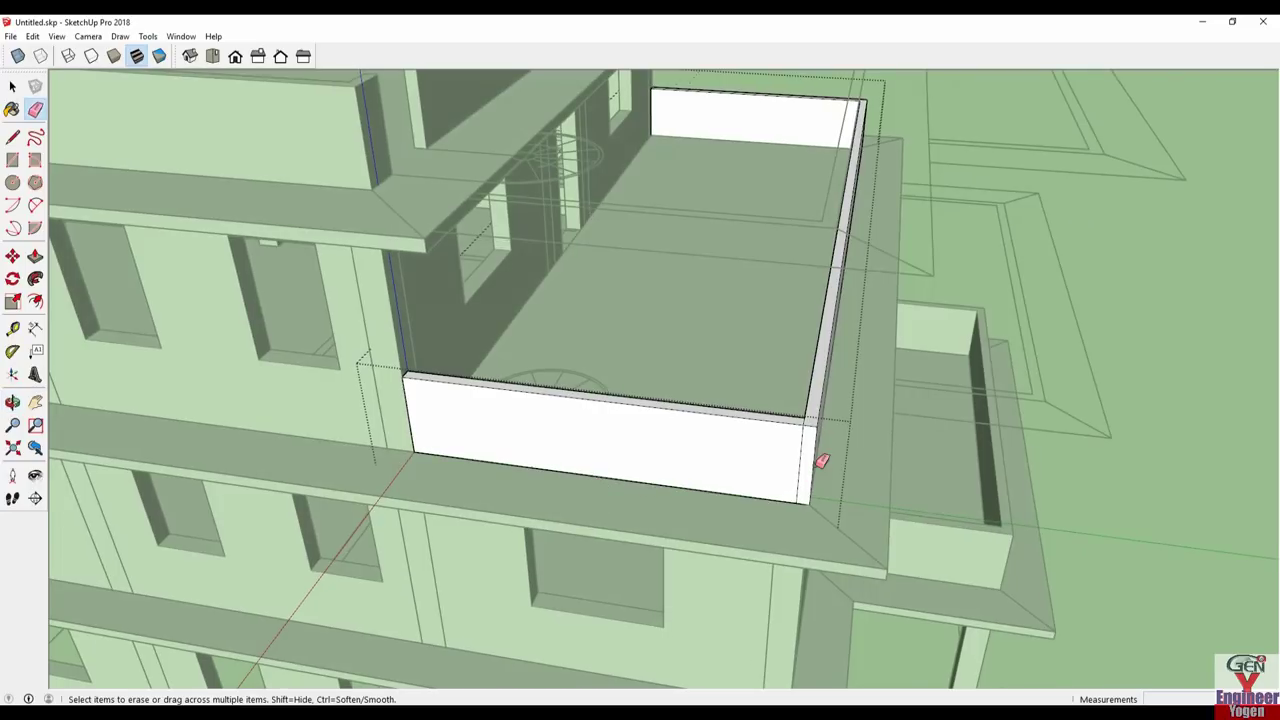
scroll(801, 446, up, 2)
middle_drag(806, 402, 800, 452)
scroll(800, 455, up, 2)
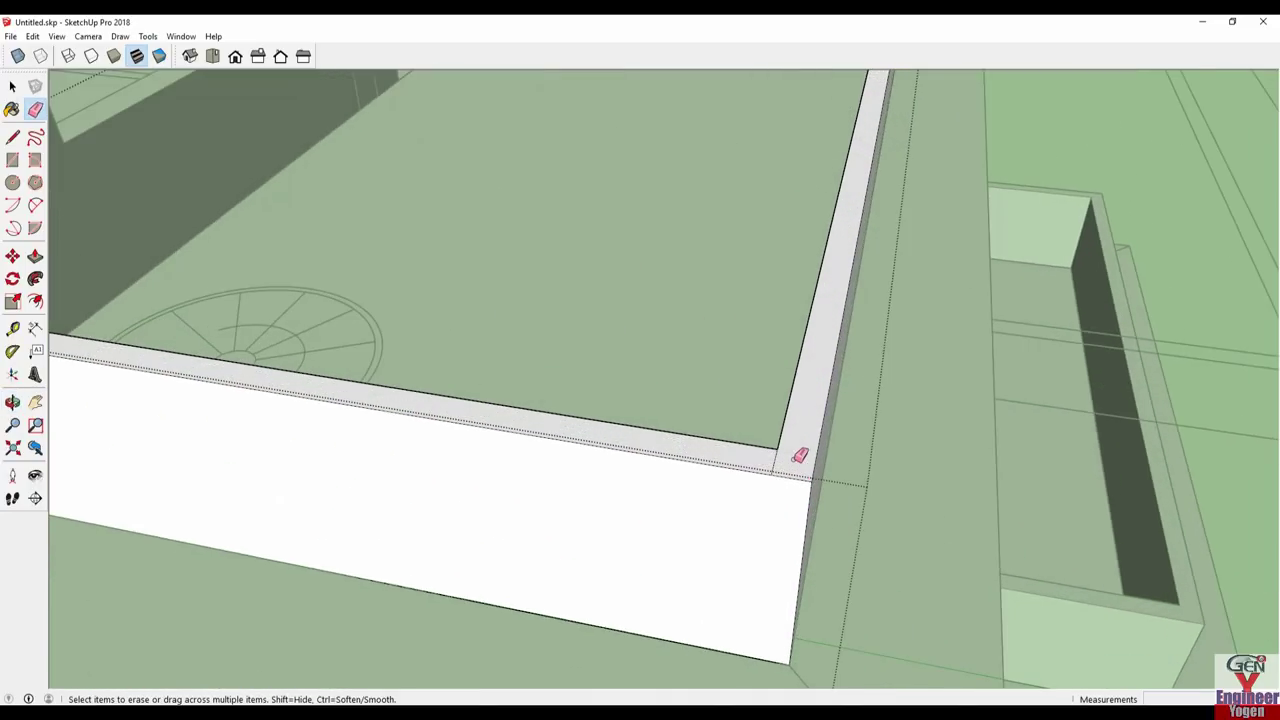
scroll(781, 460, down, 2)
scroll(826, 457, down, 3)
key(space)
middle_drag(617, 443, 1217, 431)
- Delete the stray top-floor outline group and leftover footprint and sill lines
mouse_move(1123, 394)
middle_down()
mouse_move(980, 420)
mouse_move(946, 306)
mouse_move(815, 348)
middle_up()
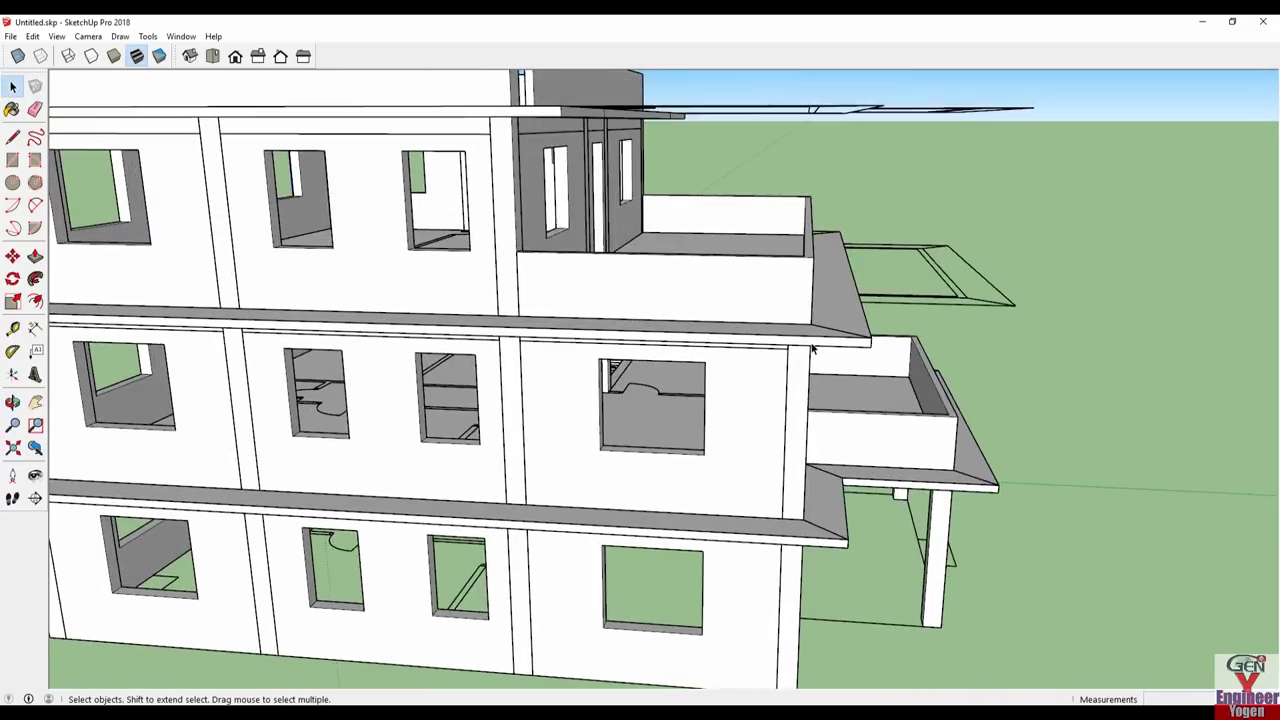
scroll(815, 348, down, 3)
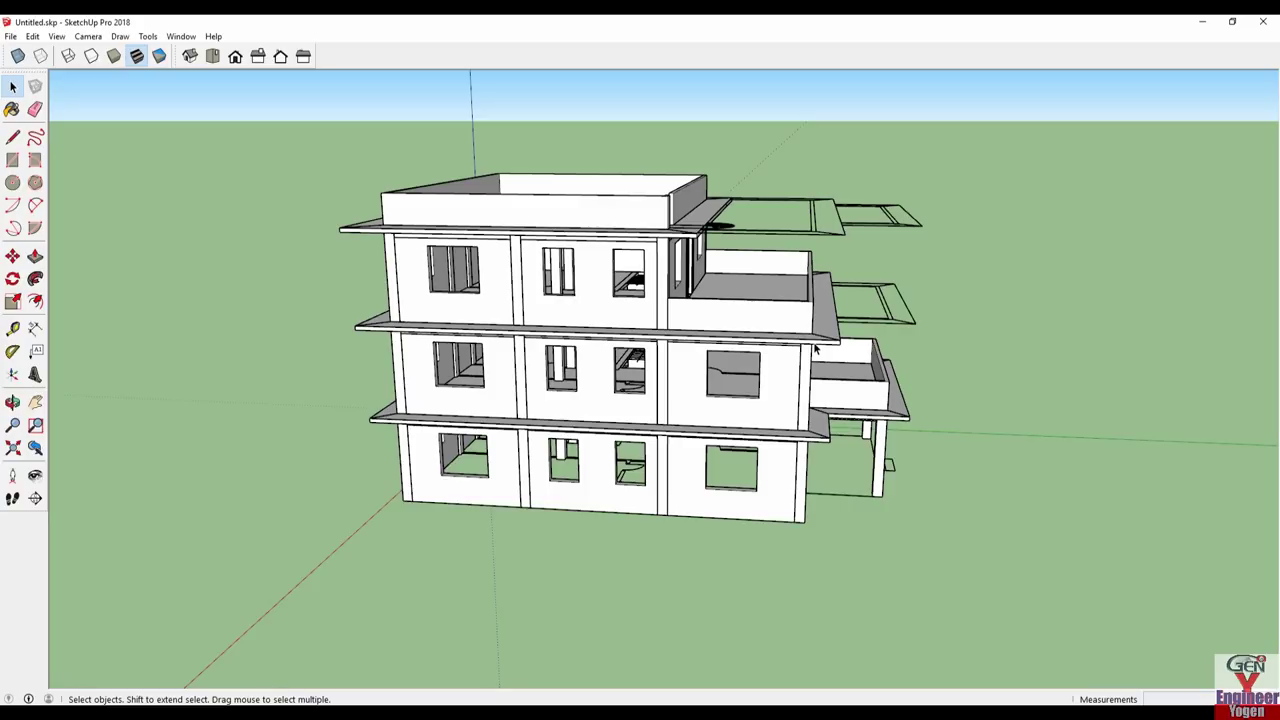
mouse_move(918, 226)
middle_down()
mouse_move(893, 307)
mouse_move(857, 301)
mouse_move(737, 429)
mouse_move(480, 443)
mouse_move(565, 450)
mouse_move(1151, 371)
mouse_move(949, 292)
middle_up()
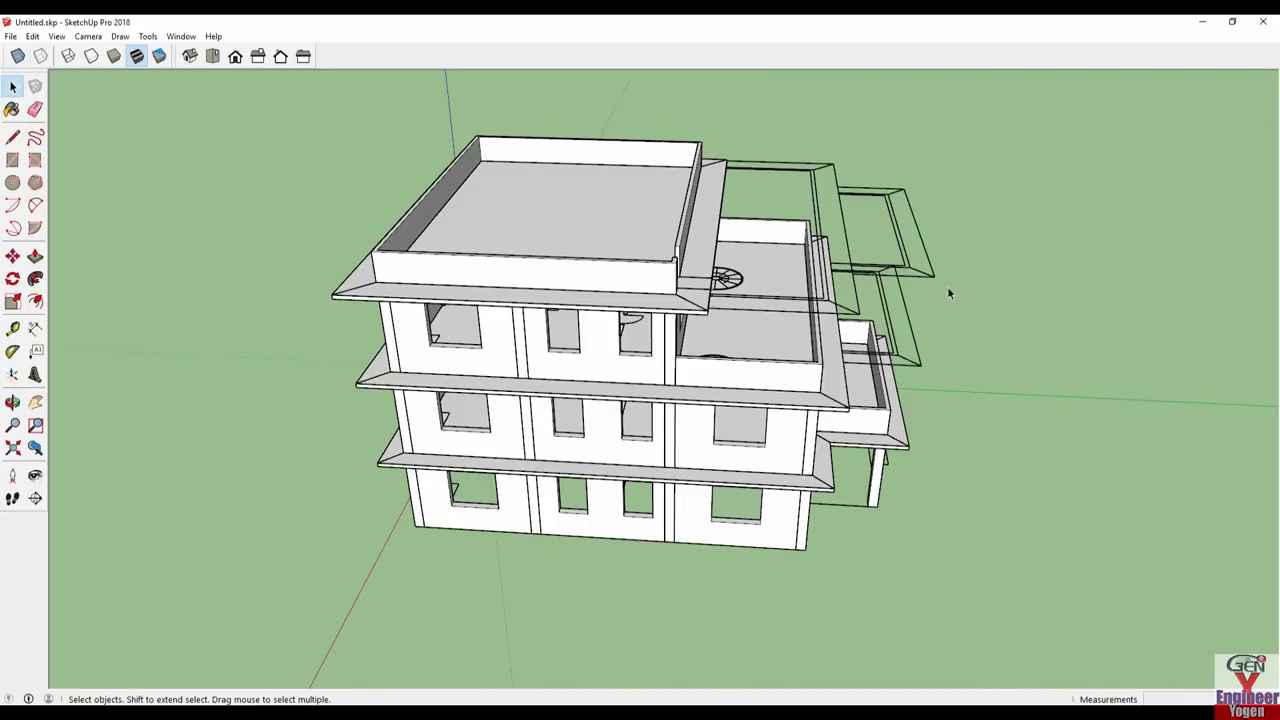
click(932, 280)
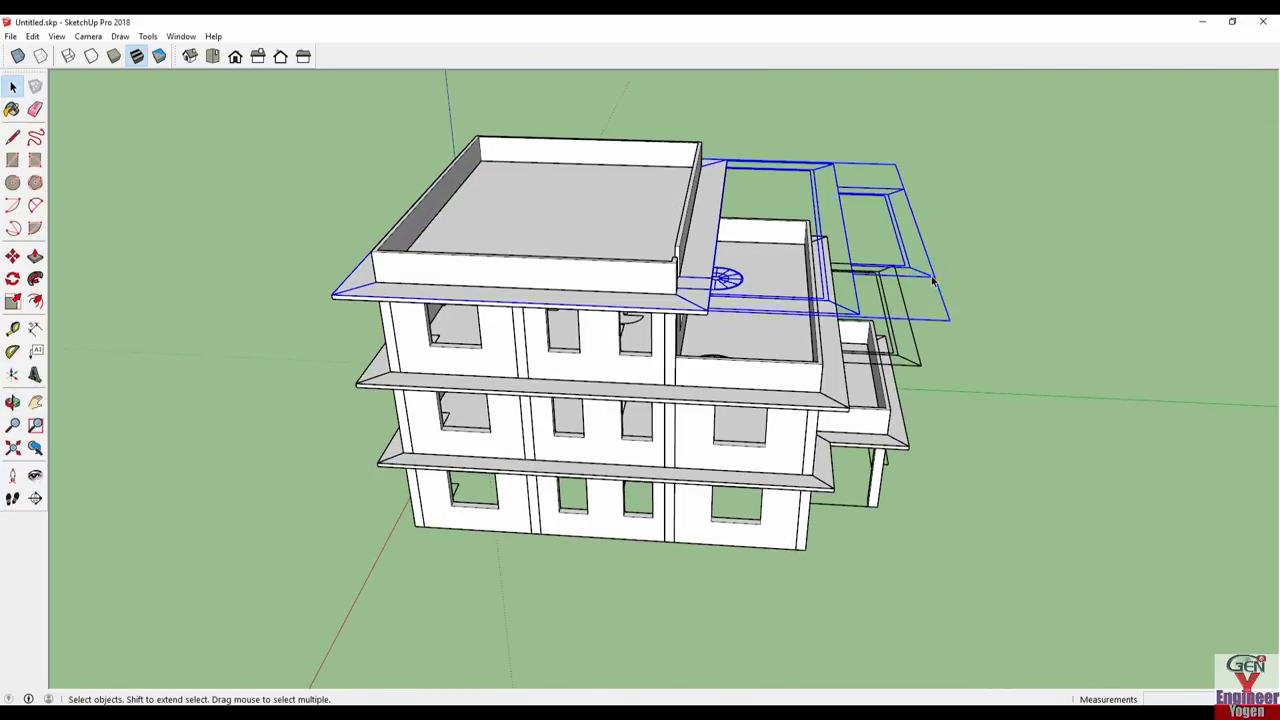
key(Delete)
mouse_move(909, 375)
middle_down()
mouse_move(911, 425)
mouse_move(752, 484)
middle_up()
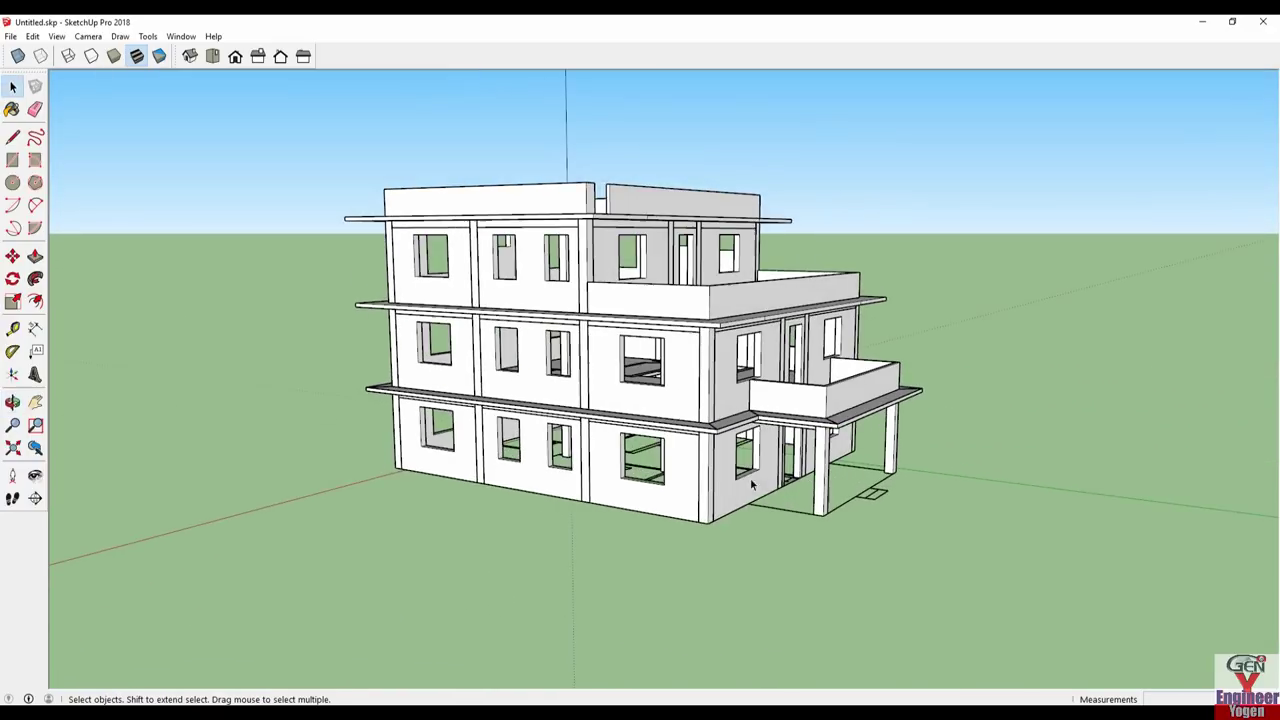
key(Delete)
- Clear the stray slab and window lines on the building's opposite side
middle_drag(874, 505, 673, 490)
mouse_move(679, 330)
middle_down()
mouse_move(766, 394)
mouse_move(657, 429)
mouse_move(771, 494)
mouse_move(1167, 505)
mouse_move(691, 463)
mouse_move(477, 409)
mouse_move(556, 427)
middle_up()
scroll(691, 463, up, 2)
scroll(691, 463, up, 3)
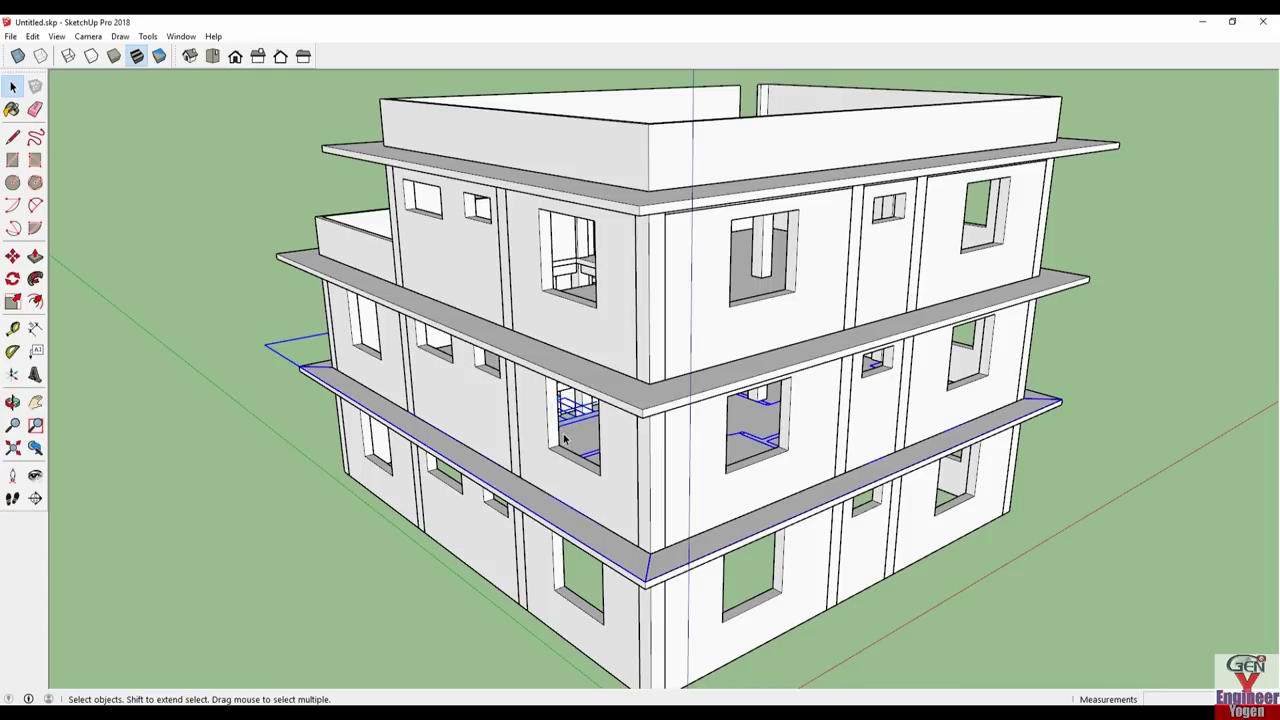
key(Escape)
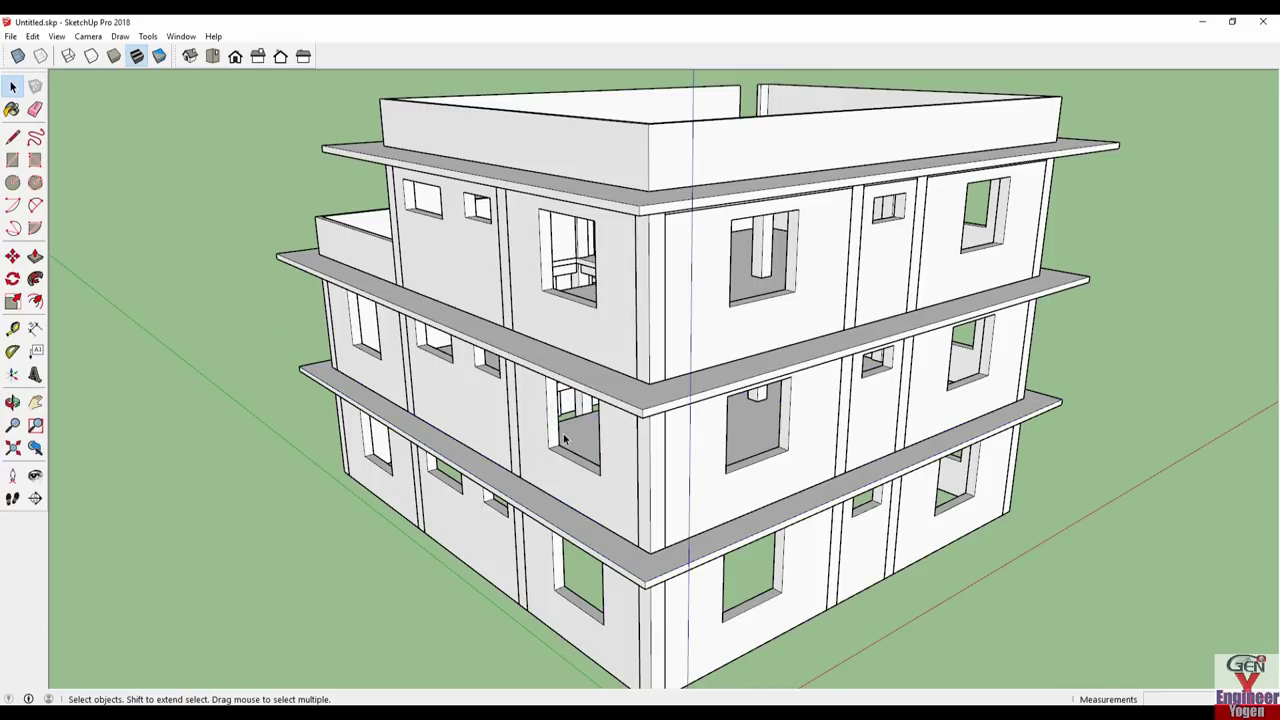
scroll(564, 438, down, 3)
mouse_move(923, 380)
middle_down()
mouse_move(634, 441)
mouse_move(787, 474)
mouse_move(662, 446)
middle_up()
scroll(634, 441, down, 2)
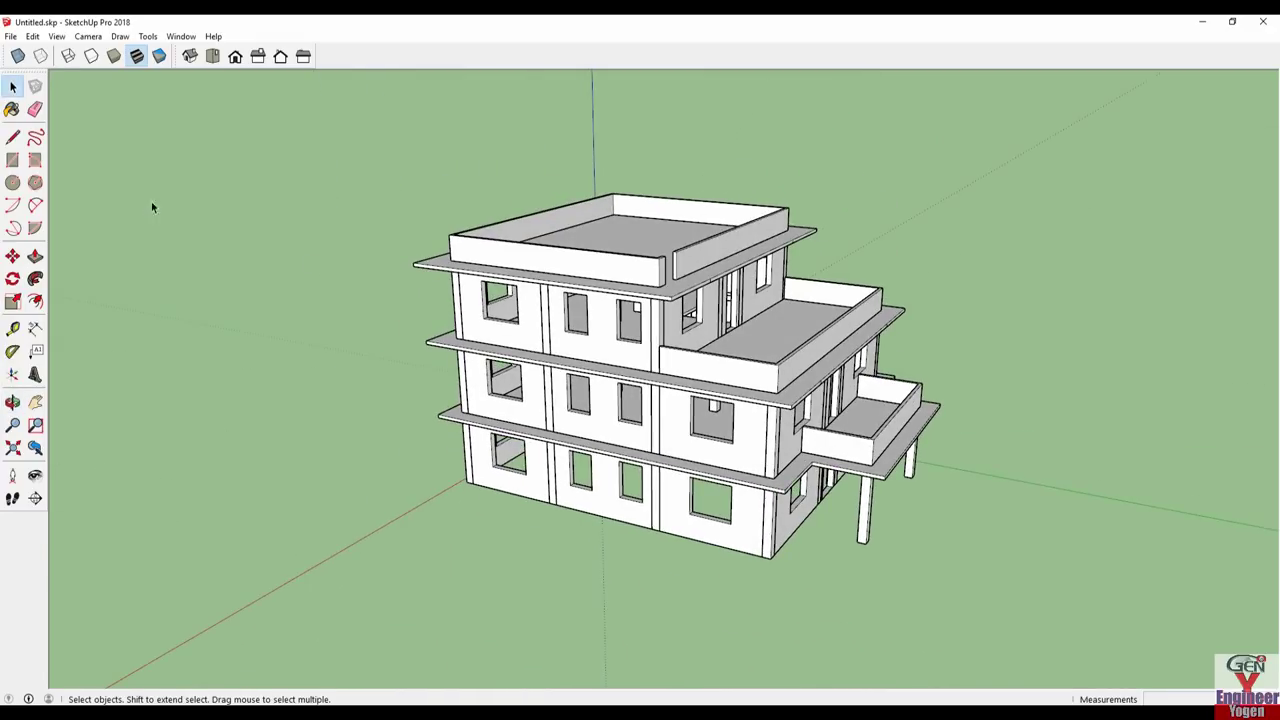
- Unhide all hidden geometry and orbit to show the front porch and steps
click(33, 37)
mouse_move(58, 227)
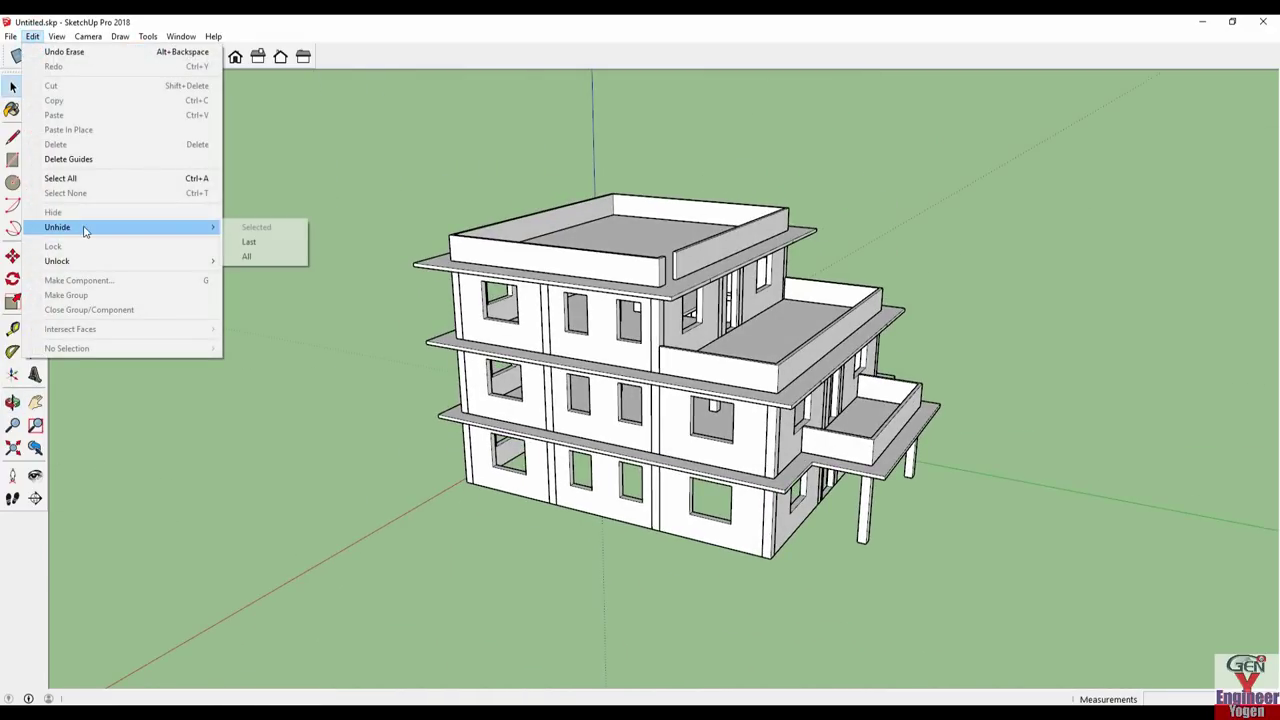
click(266, 257)
mouse_move(306, 291)
middle_down()
mouse_move(367, 406)
mouse_move(450, 395)
middle_up()
scroll(520, 385, up, 3)
scroll(530, 380, up, 2)
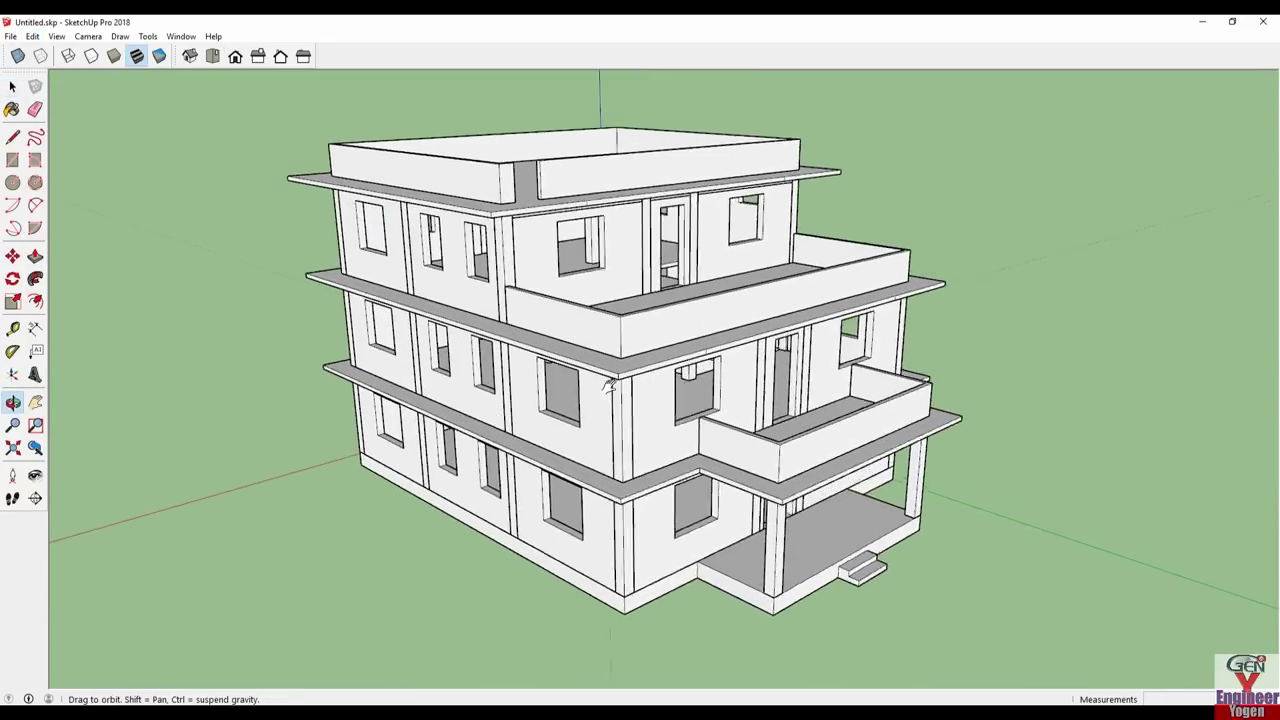
scroll(538, 378, up, 2)
middle_drag(538, 378, 616, 398)
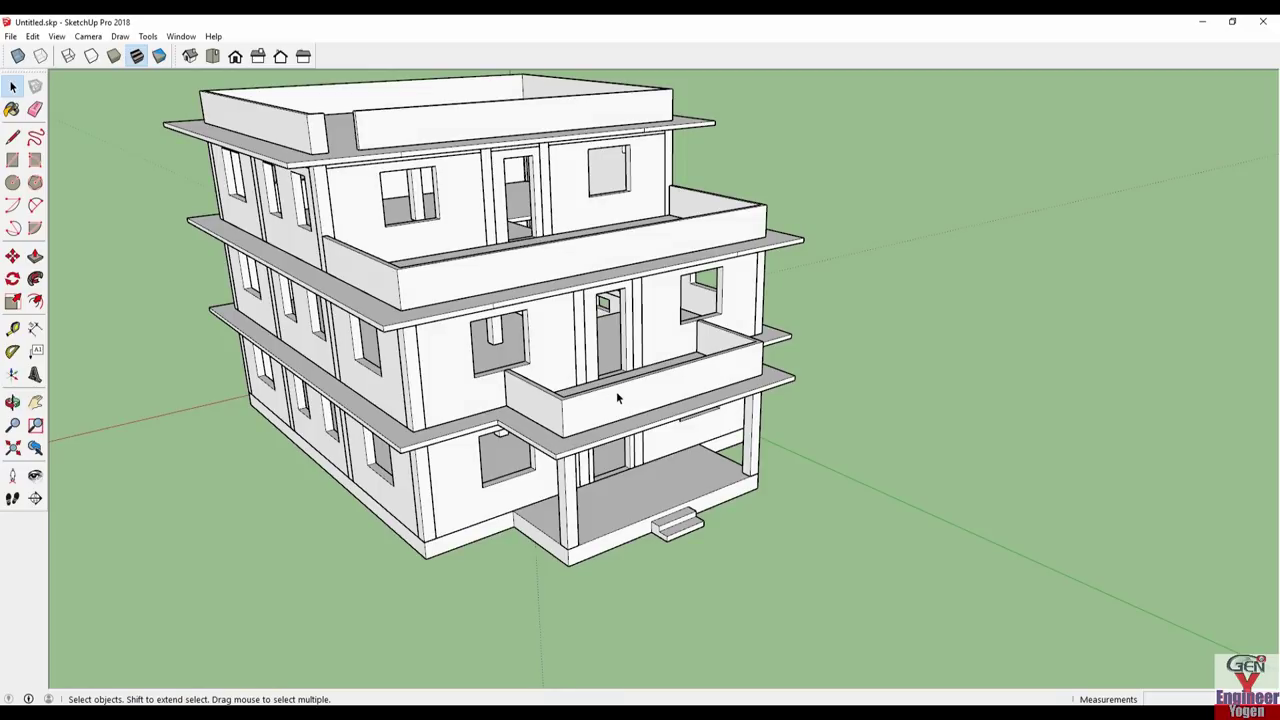
mouse_move(616, 398)
middle_down()
mouse_move(643, 323)
mouse_move(674, 355)
mouse_move(665, 365)
mouse_move(731, 411)
middle_up()
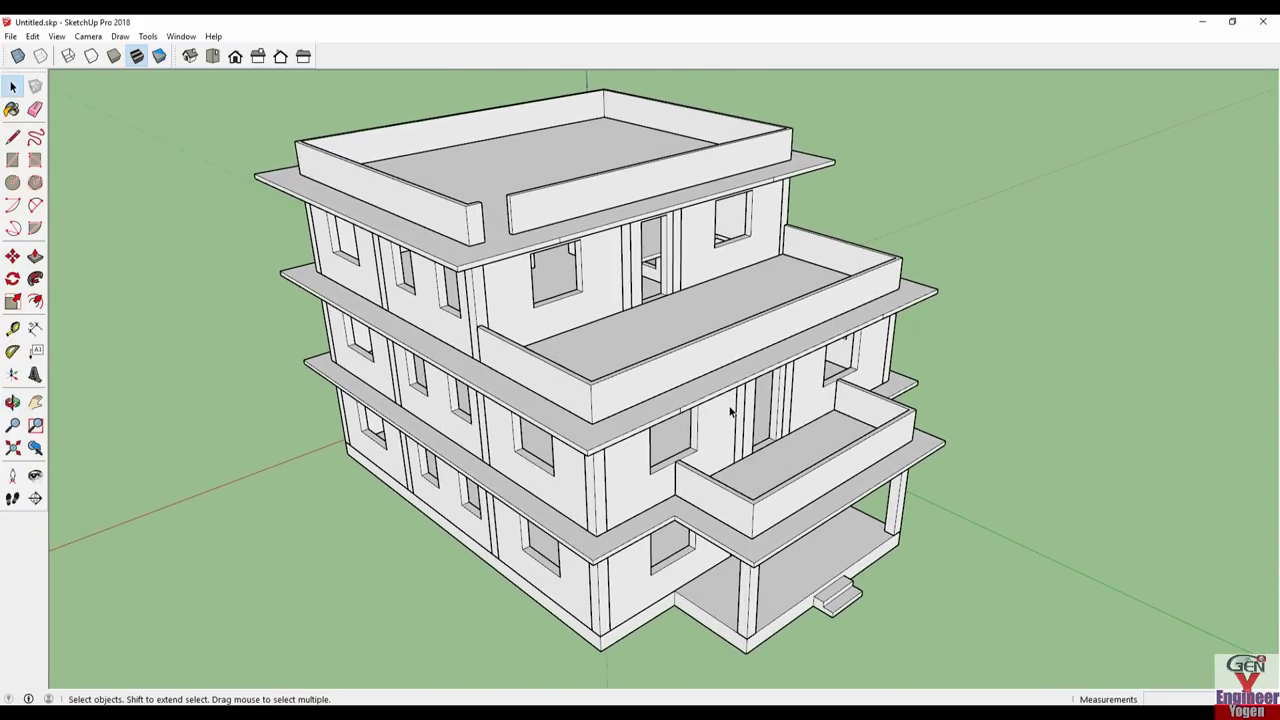